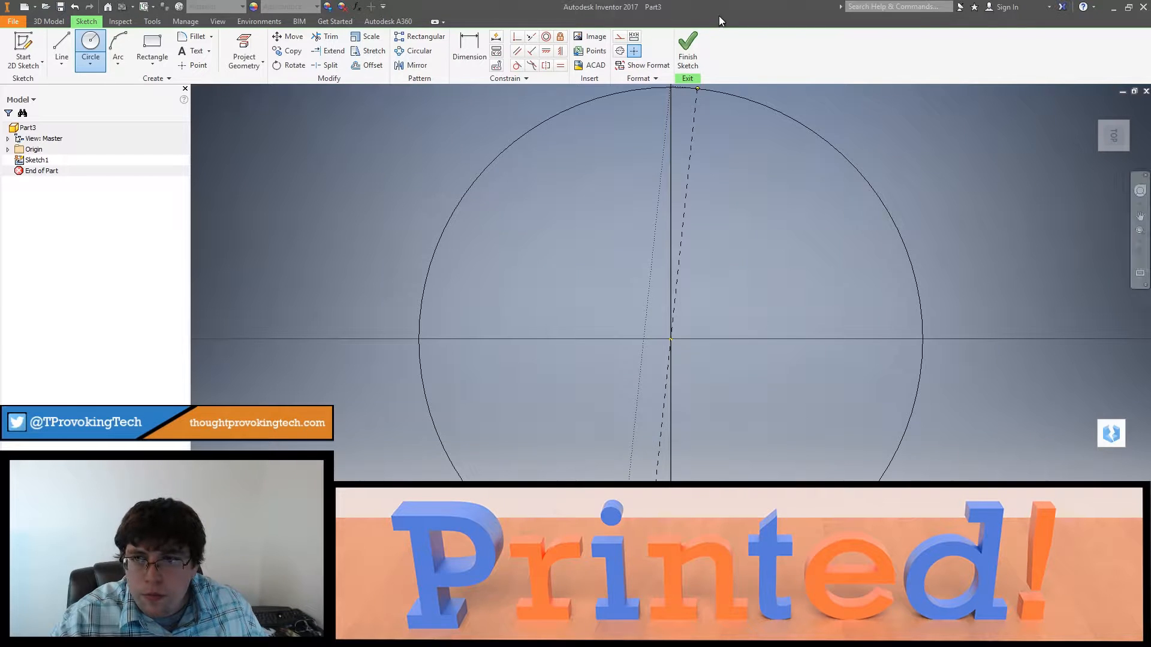
Step: Draw a 1.25 in diameter circle centred on the sketch origin
text(1)
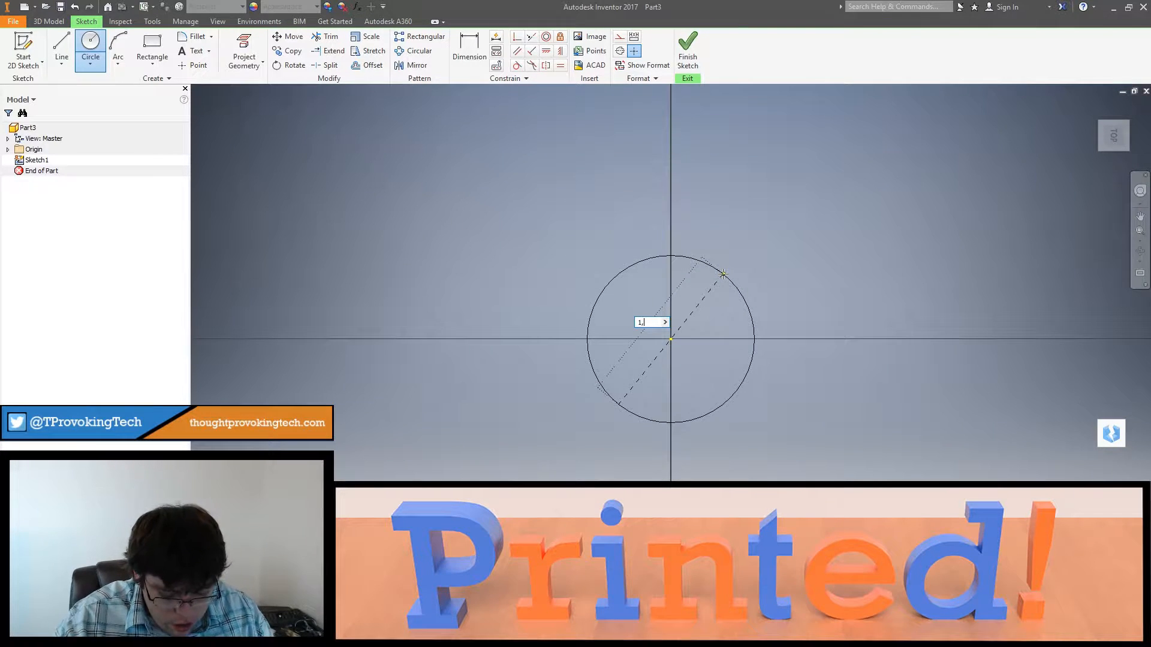
text(.25)
key(Tab)
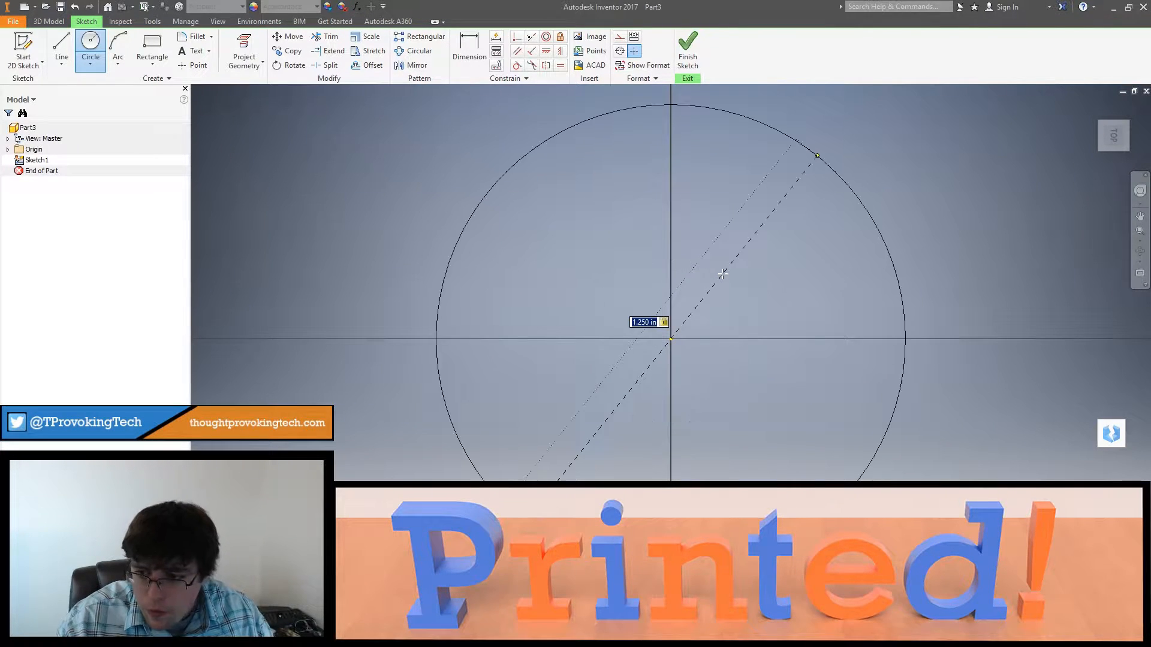
key(Return)
key(Escape)
scroll(680, 230, up, 3)
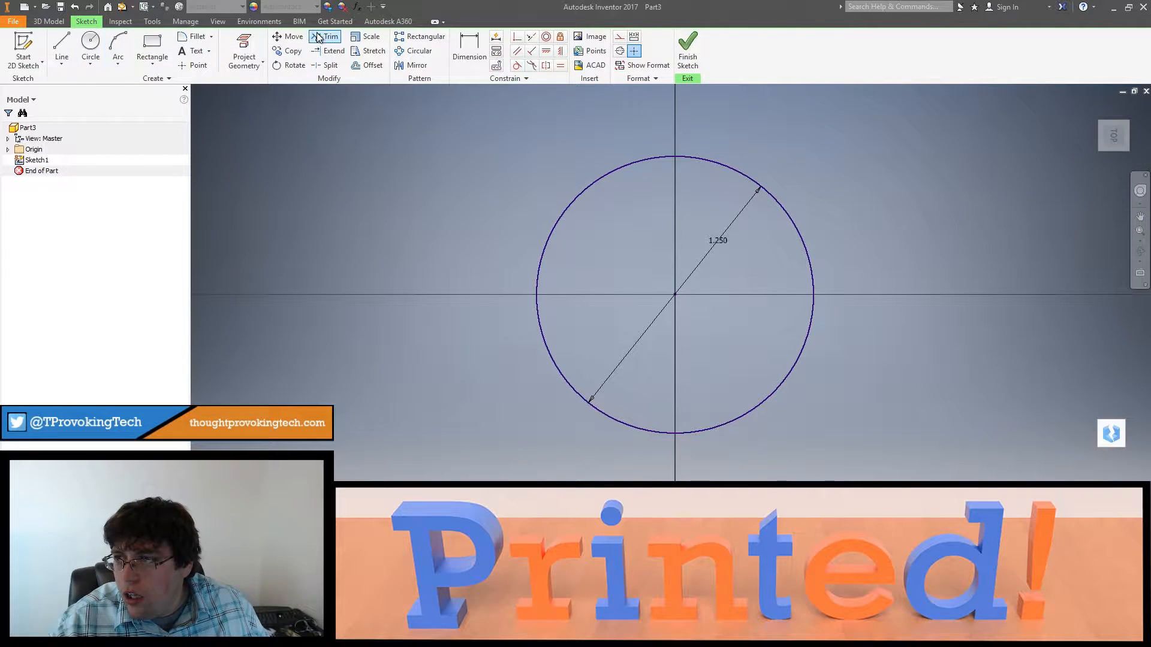
Step: Finish the sketch, extrude the circle into a solid disc, and start a new sketch on its upper face
click(688, 49)
key(e)
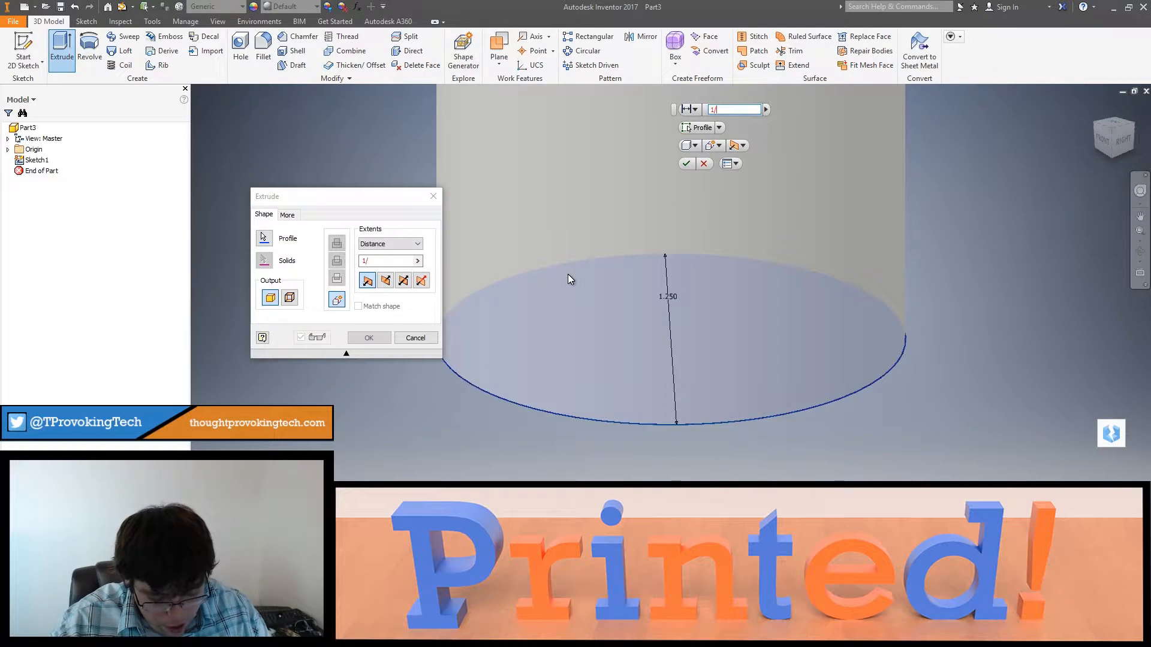
click(567, 274)
key(Return)
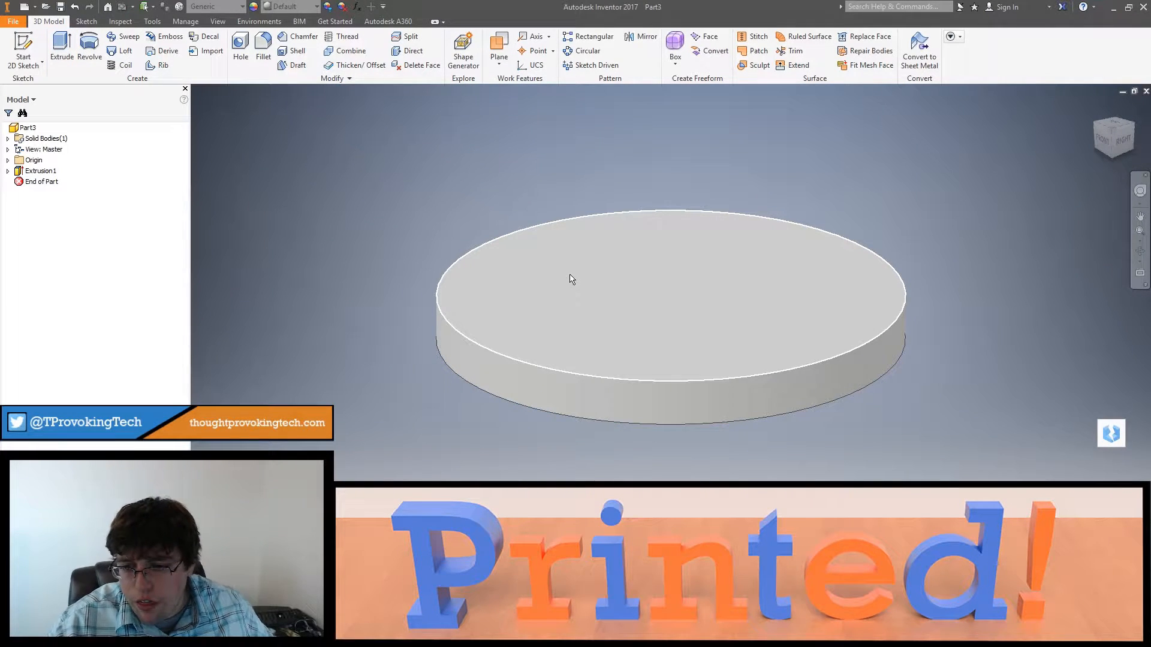
right_click(602, 275)
click(623, 300)
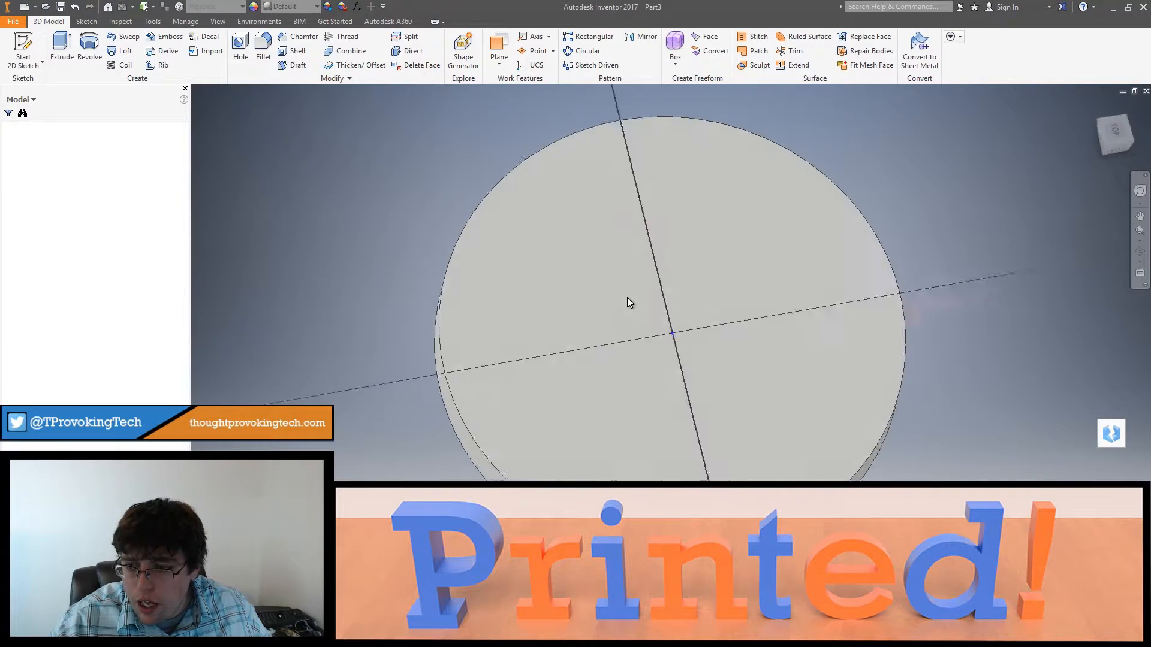
key(l)
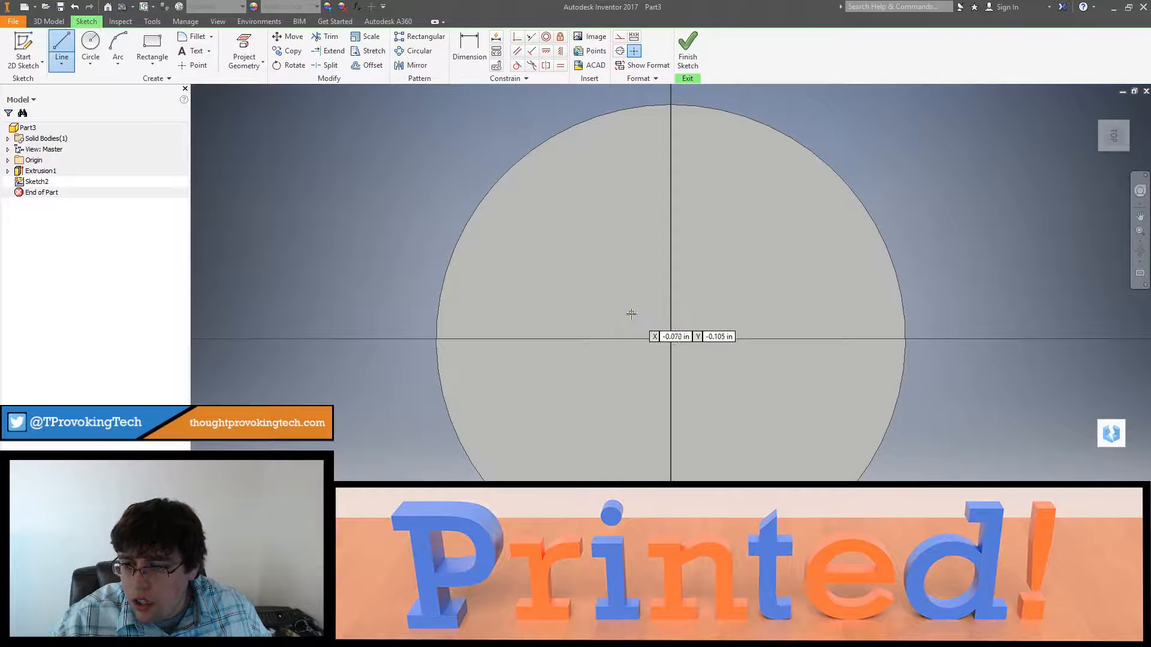
click(671, 340)
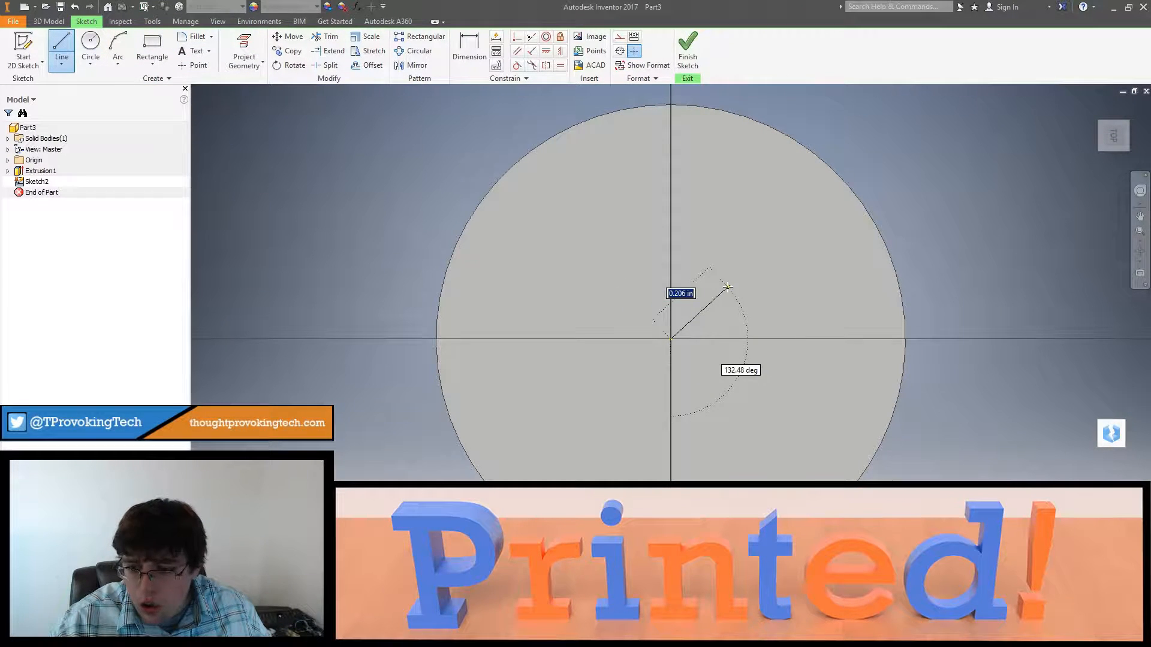
key(Tab)
text(15)
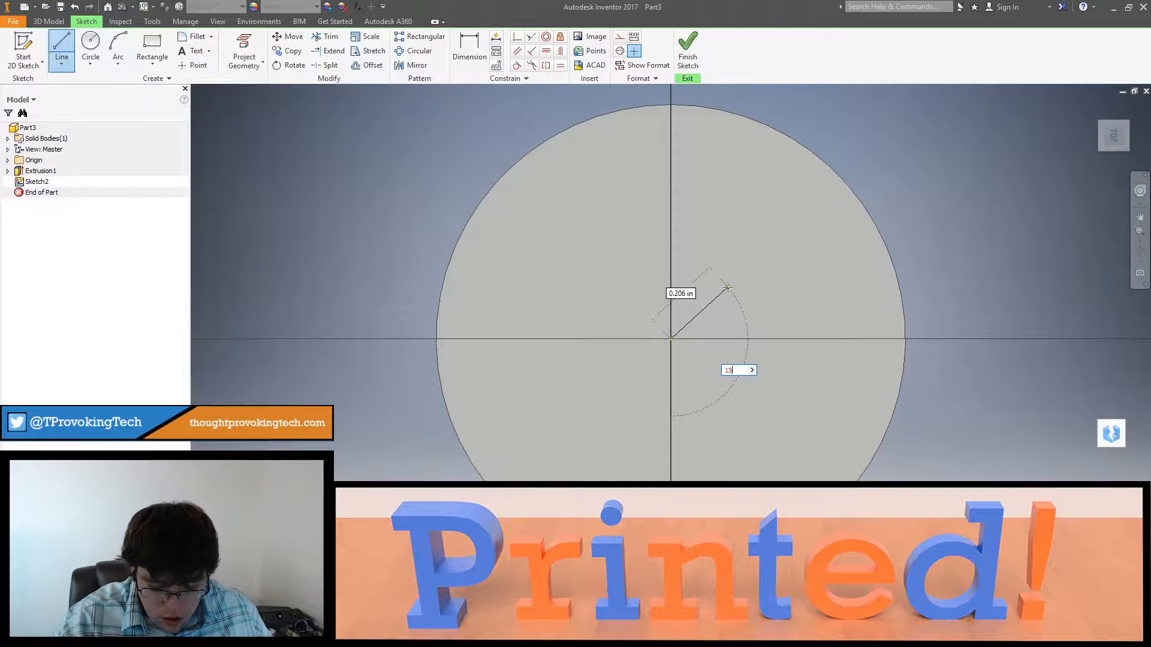
key(Tab)
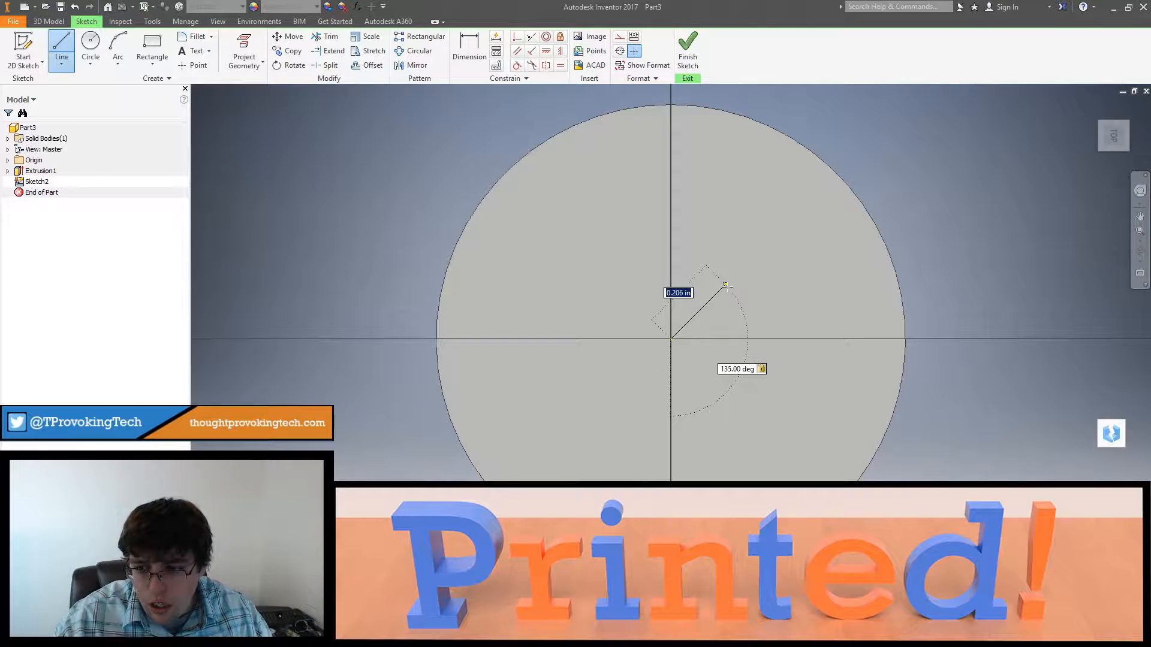
click(725, 286)
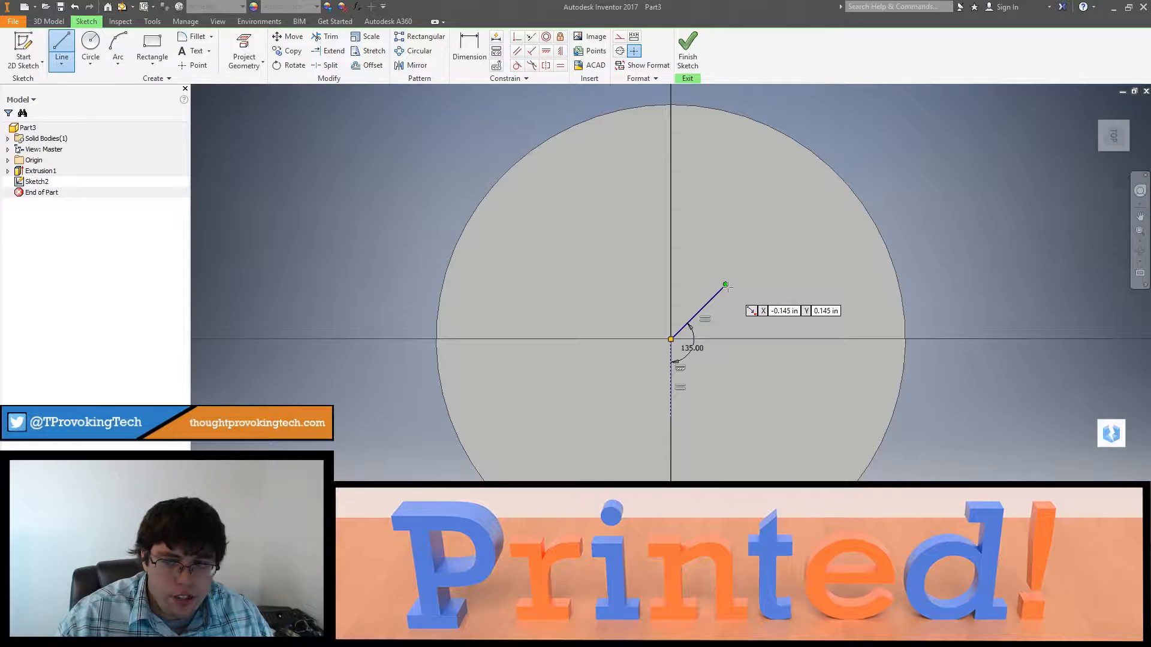
key(Escape)
key(ctrl+z)
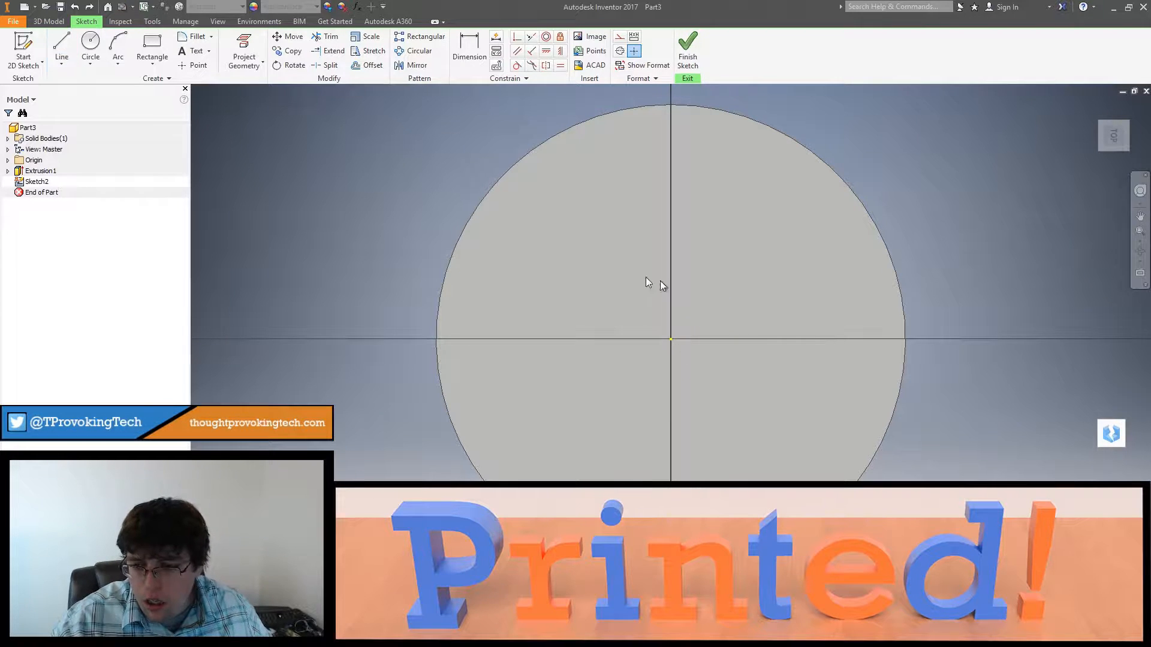
click(62, 48)
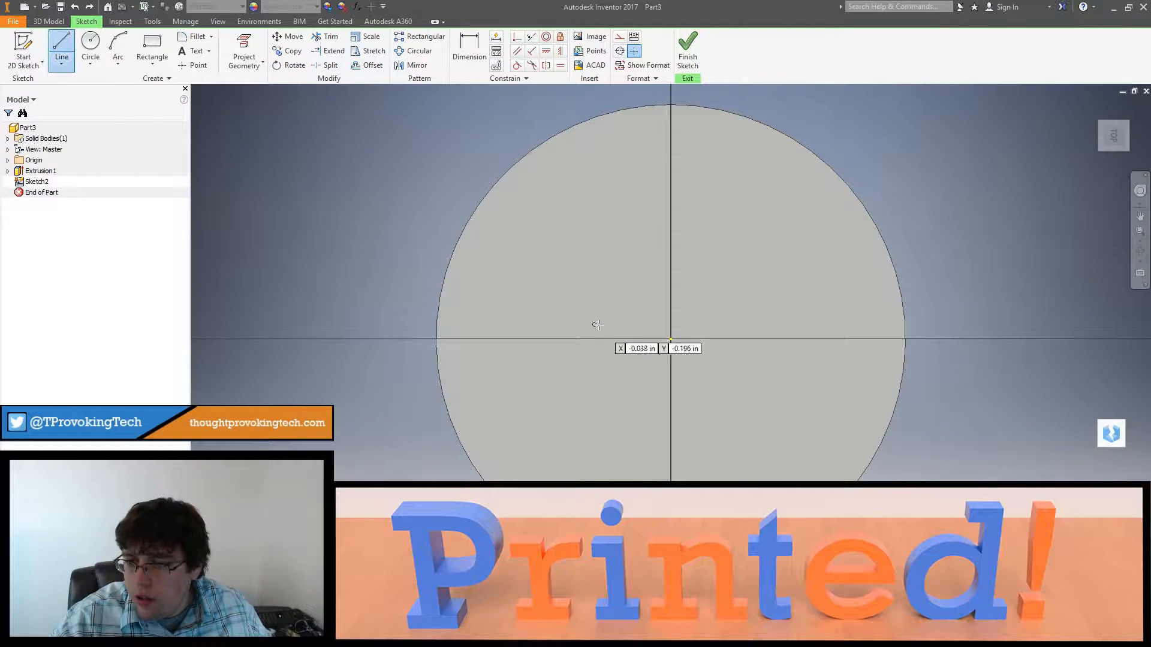
click(670, 338)
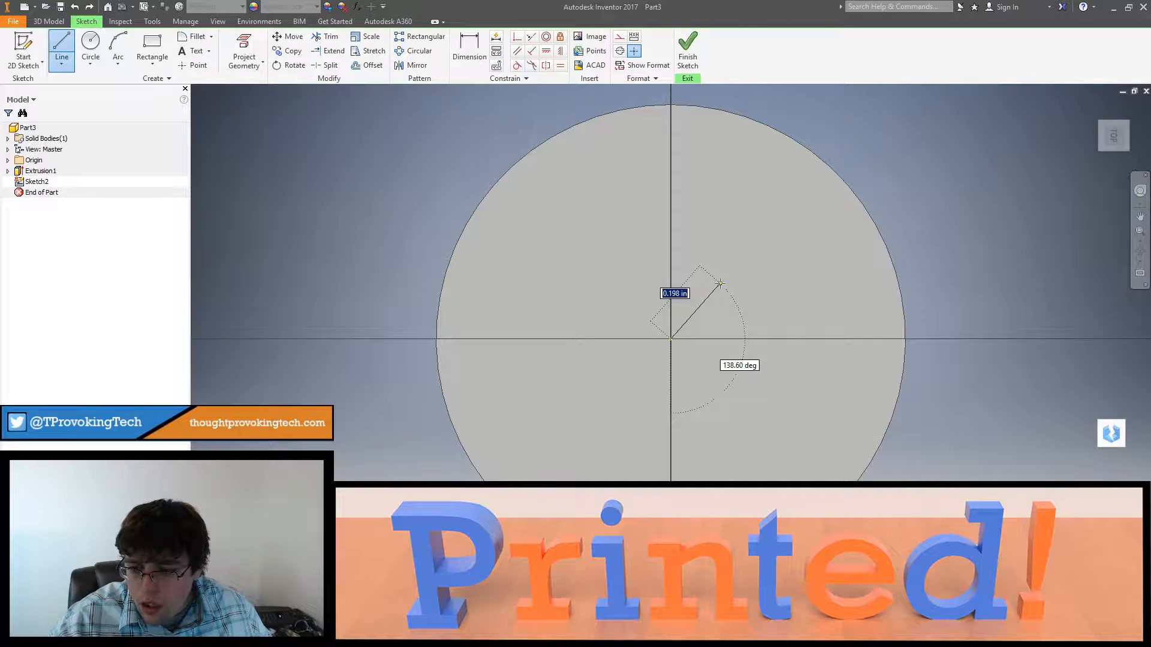
key(Tab)
text(12)
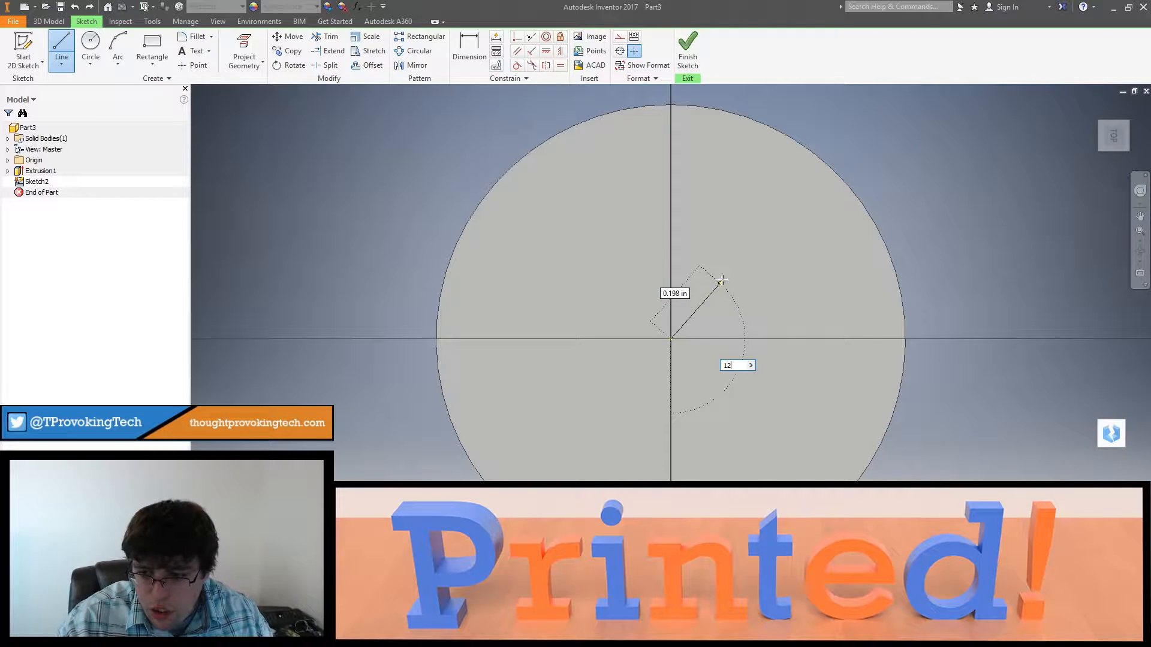
click(731, 279)
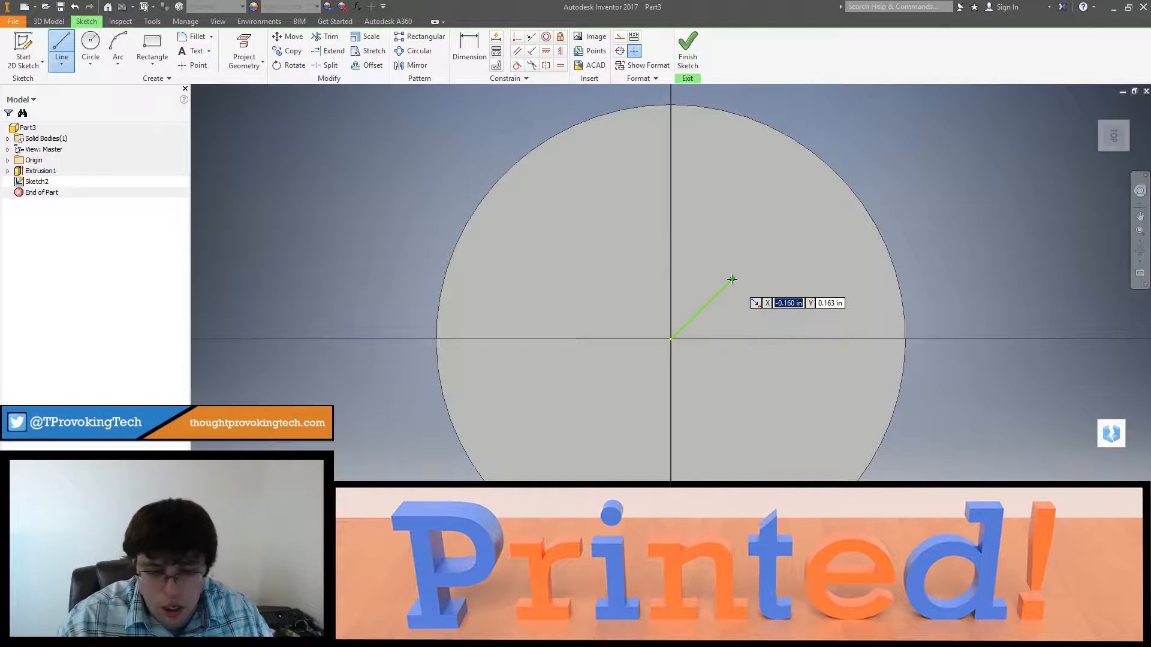
key(Escape)
key(ctrl+z)
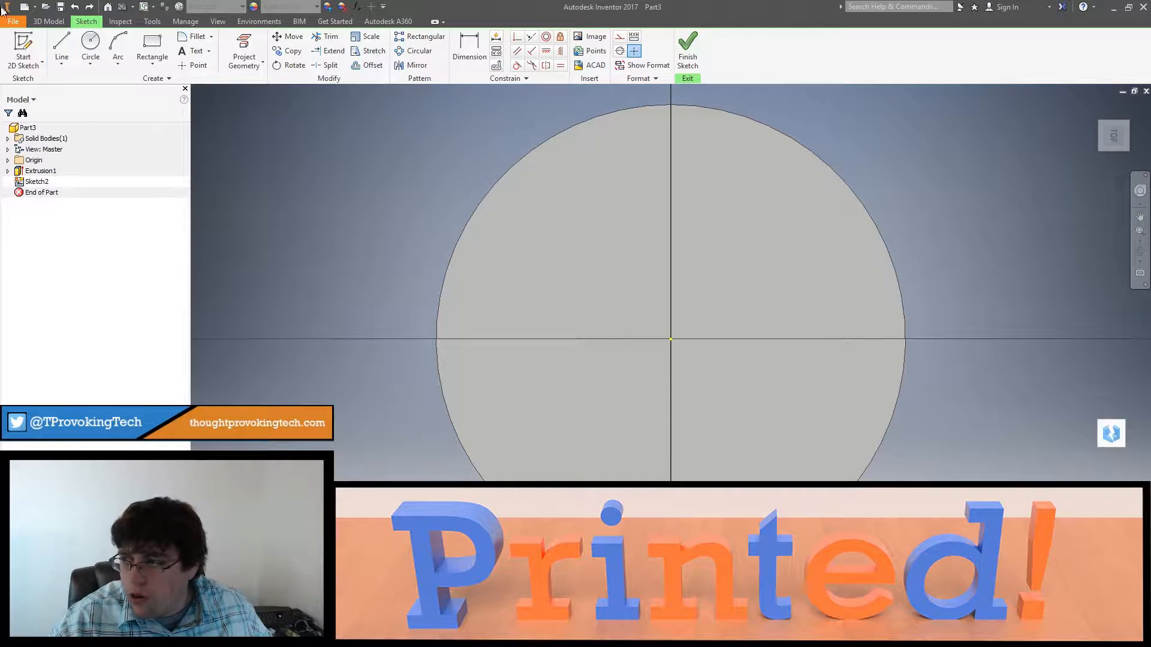
Step: Draw a .316 in line from the disc's centre at 135 degrees from the vertical reference
click(54, 42)
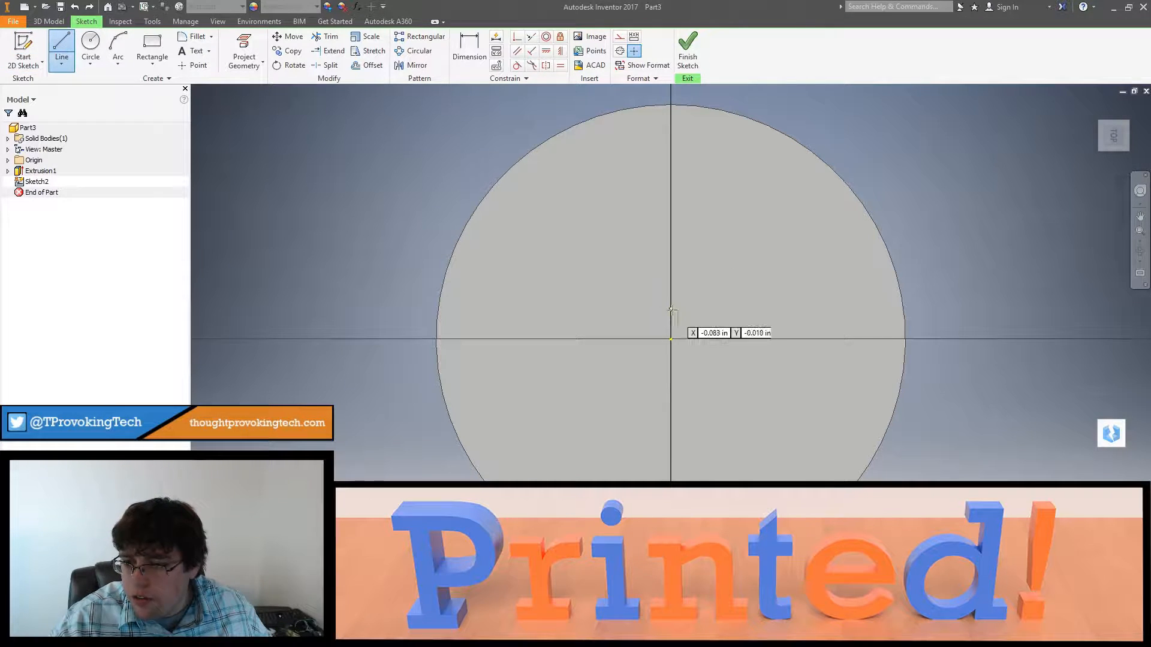
click(669, 340)
key(Tab)
text(1)
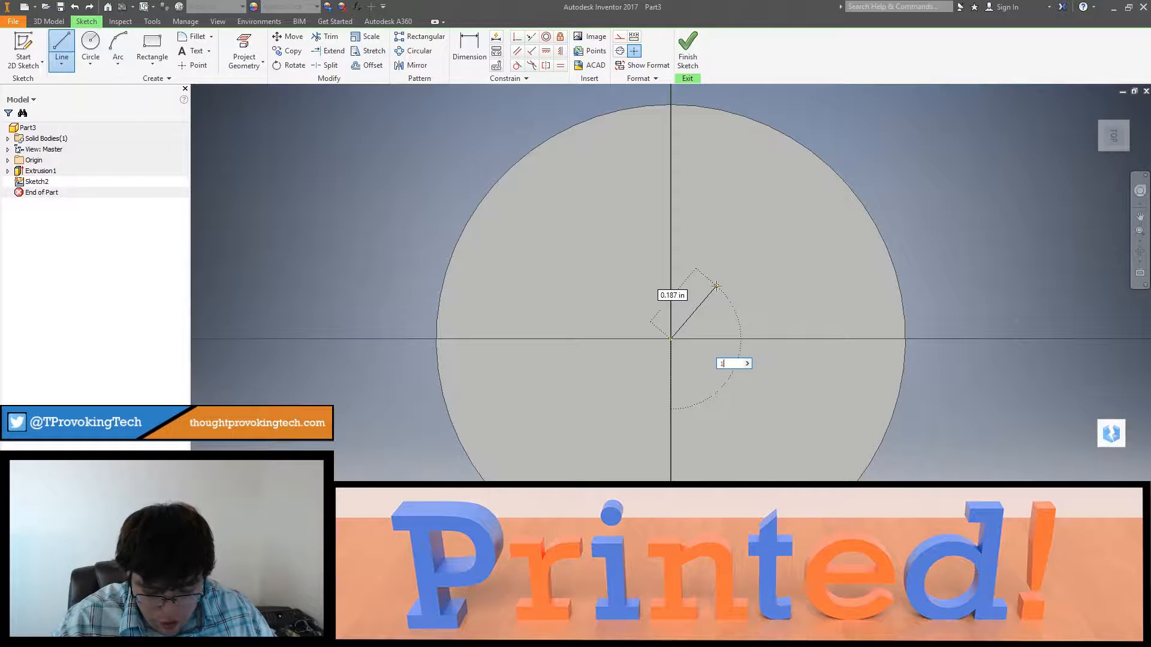
key(Tab)
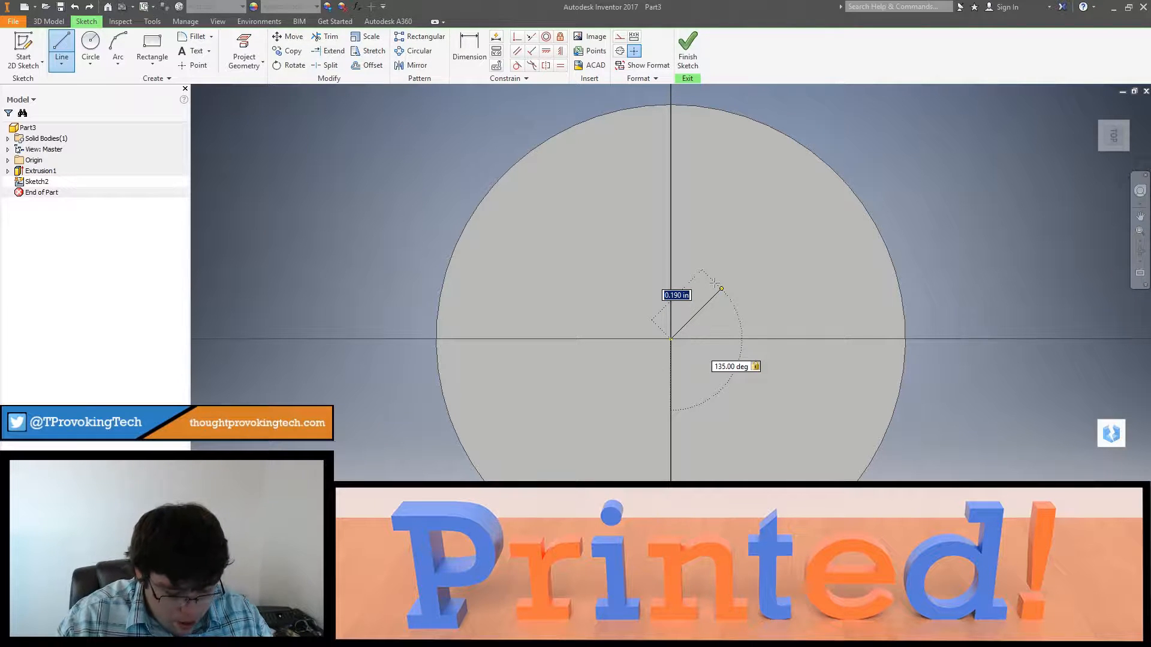
text(.3)
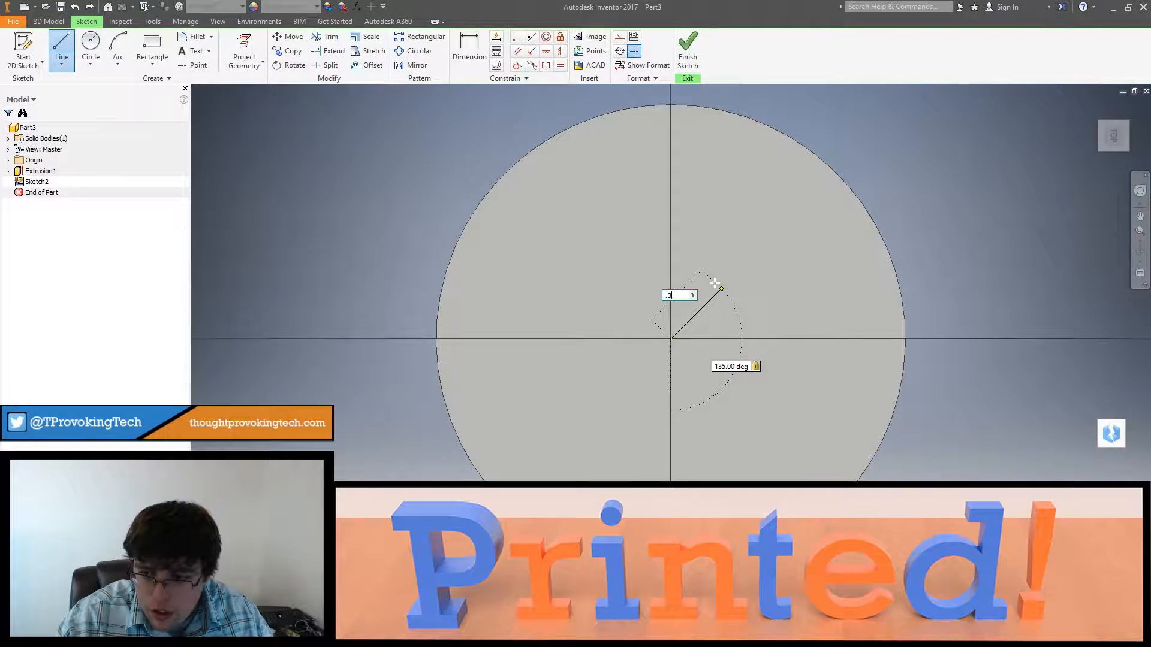
text(16)
key(Return)
key(Escape)
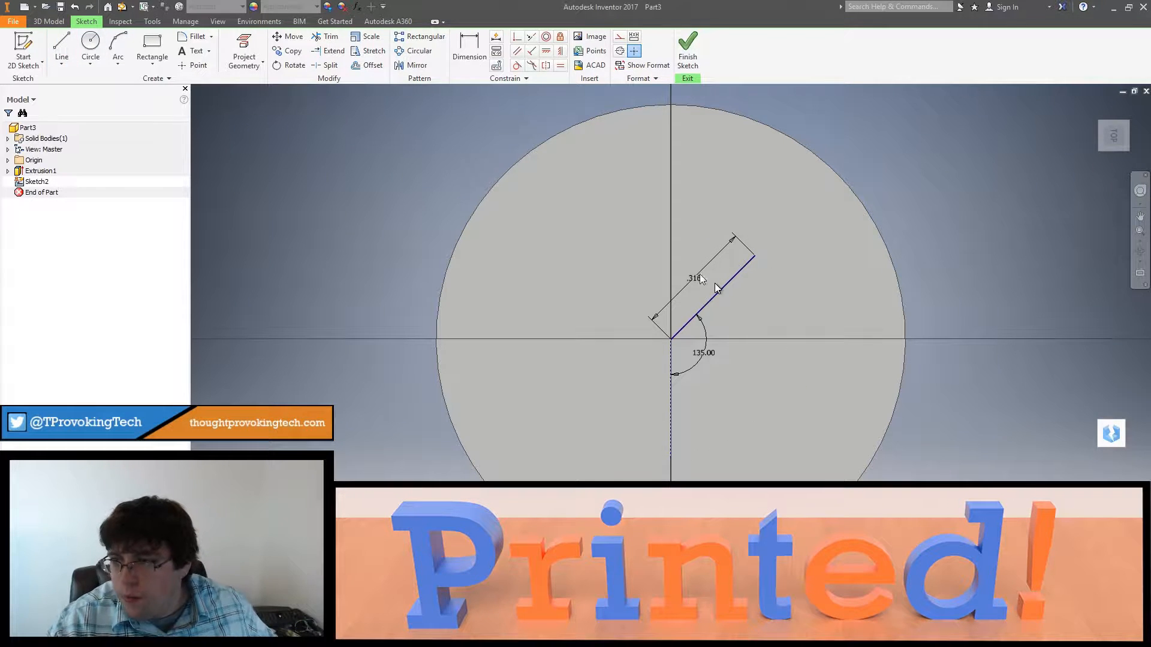
Step: Place a sketch point at the line's outer end and delete the line
click(197, 64)
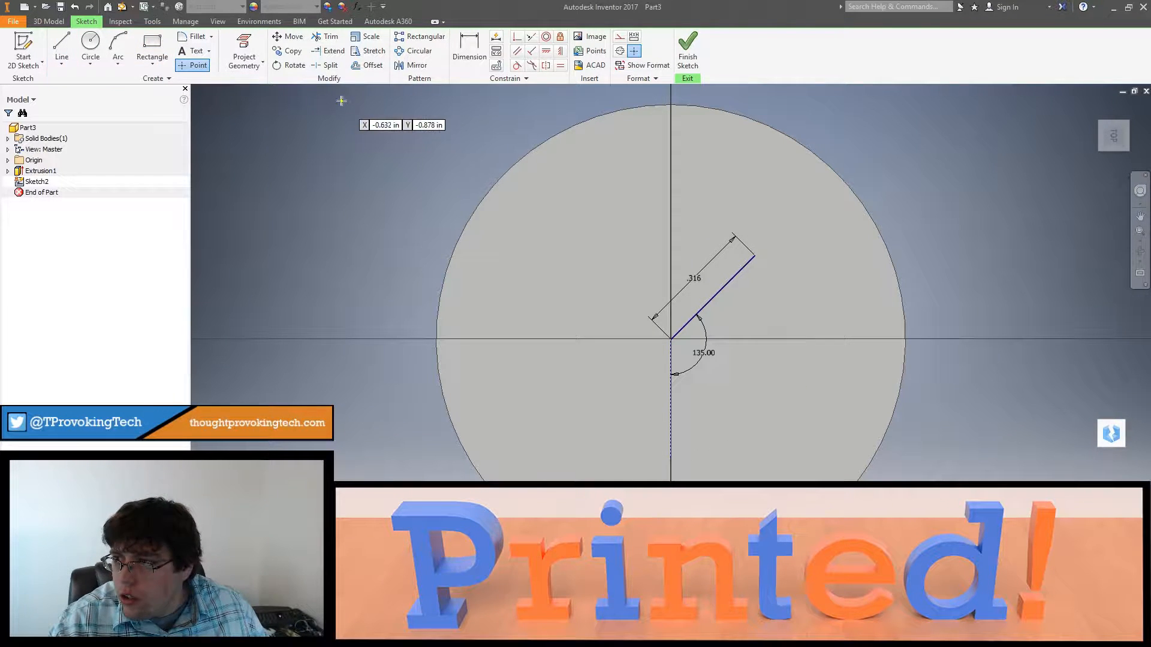
key(Escape)
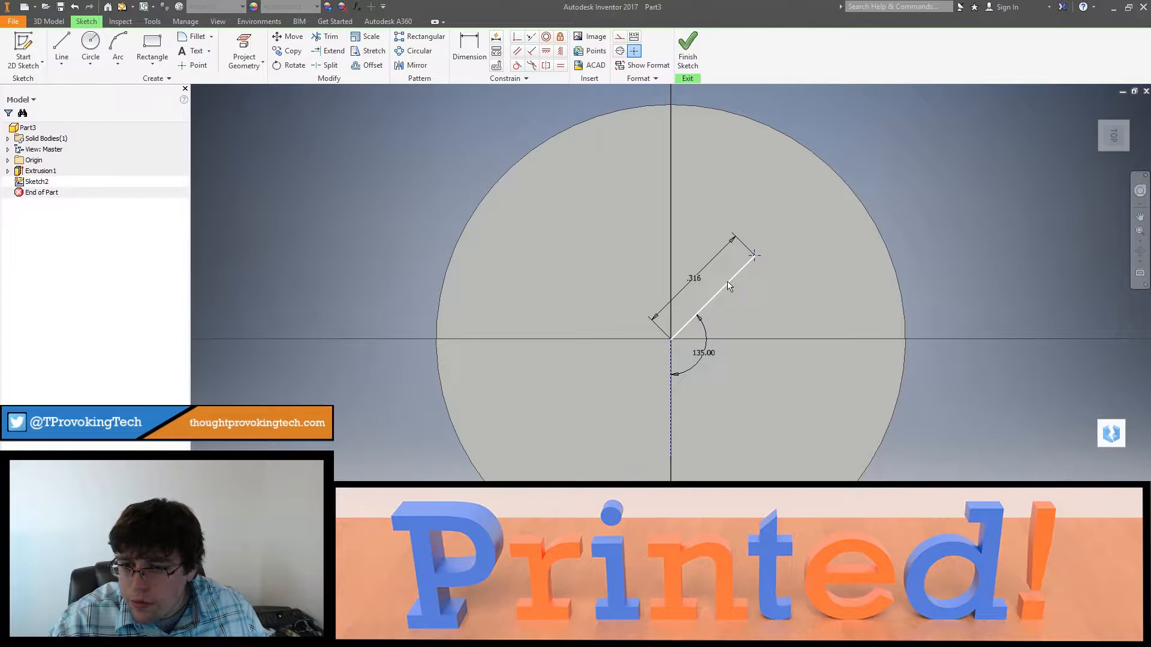
key(Delete)
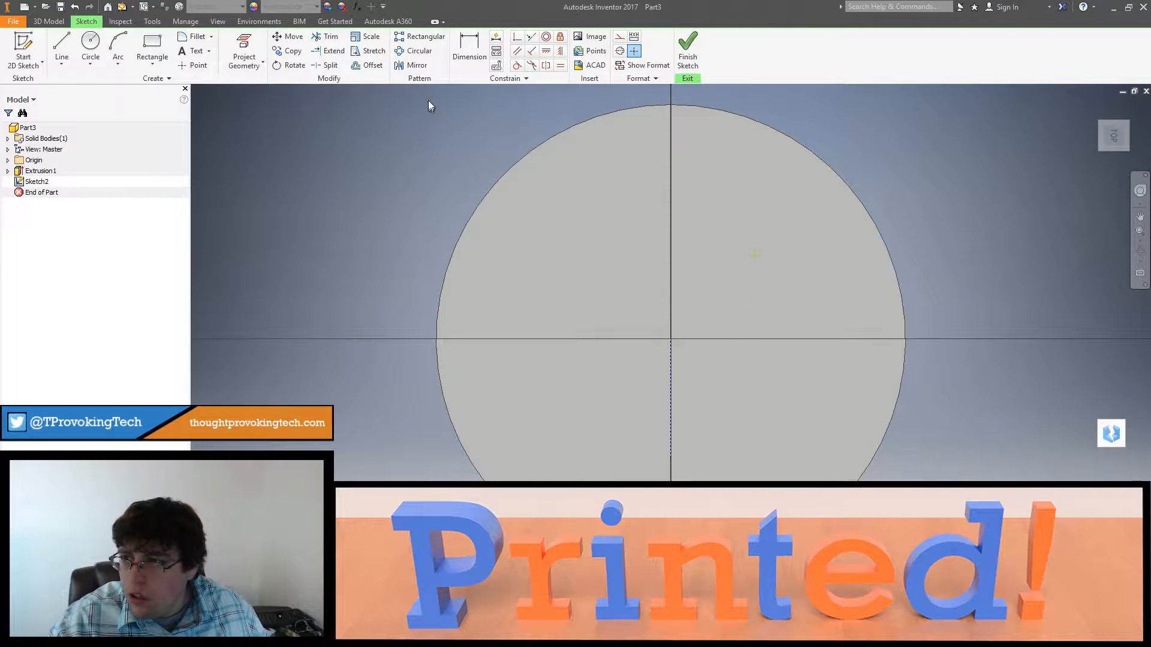
Step: Create a circular pattern of 4 points over 360 degrees around the disc's centre and finish the sketch
click(412, 65)
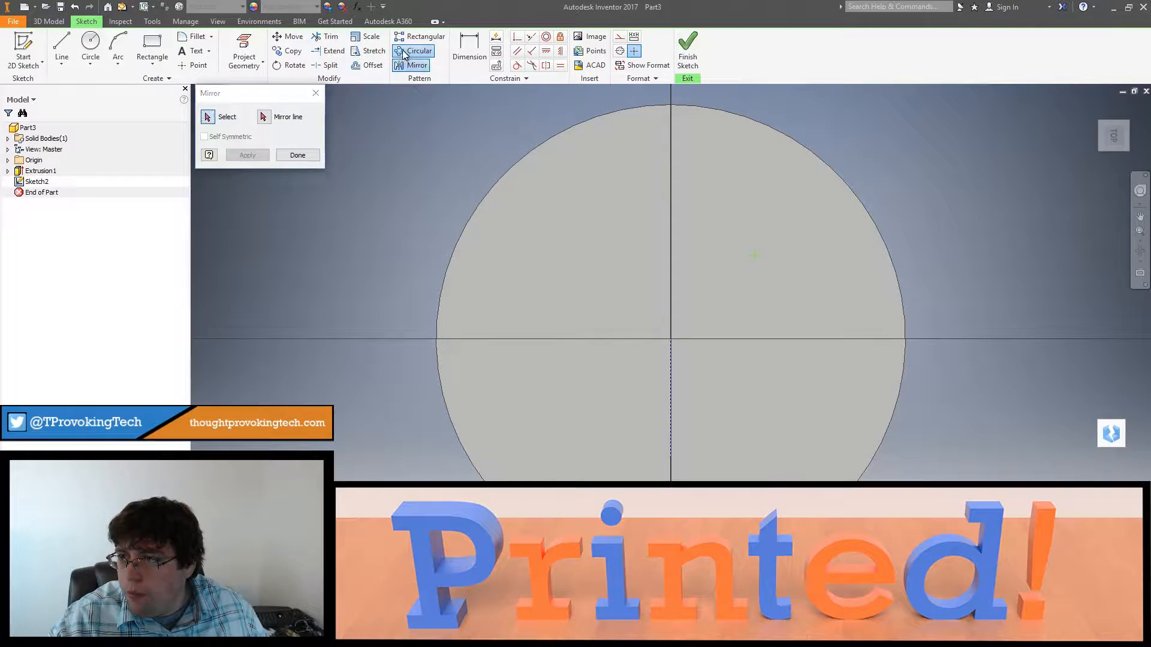
click(403, 52)
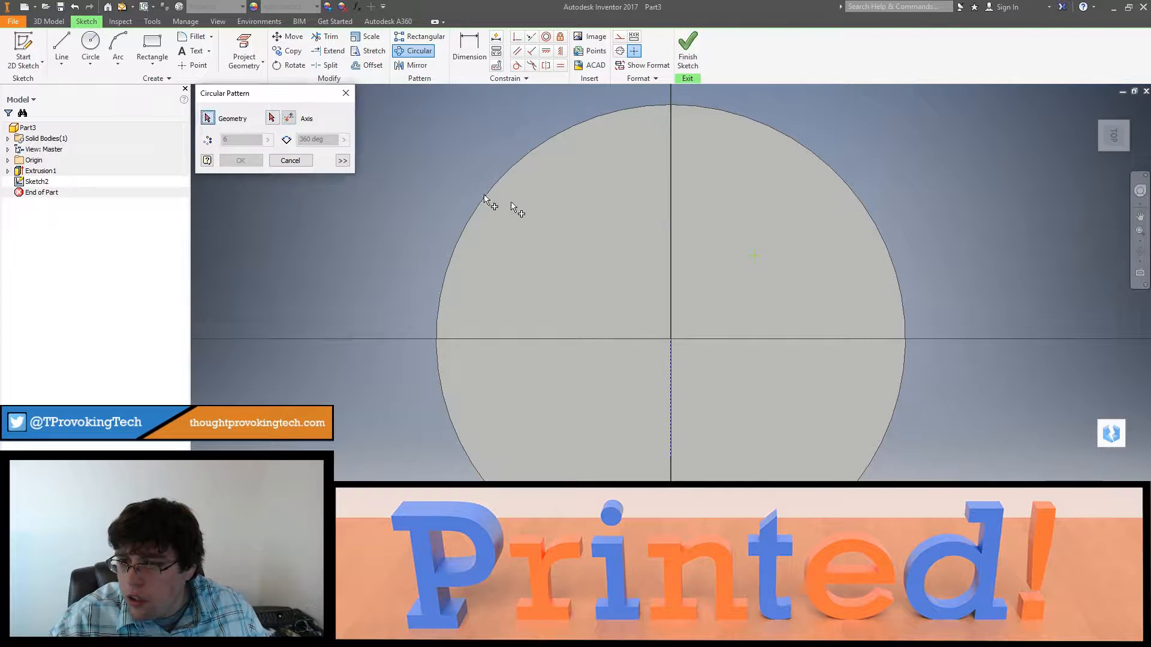
click(754, 256)
click(271, 118)
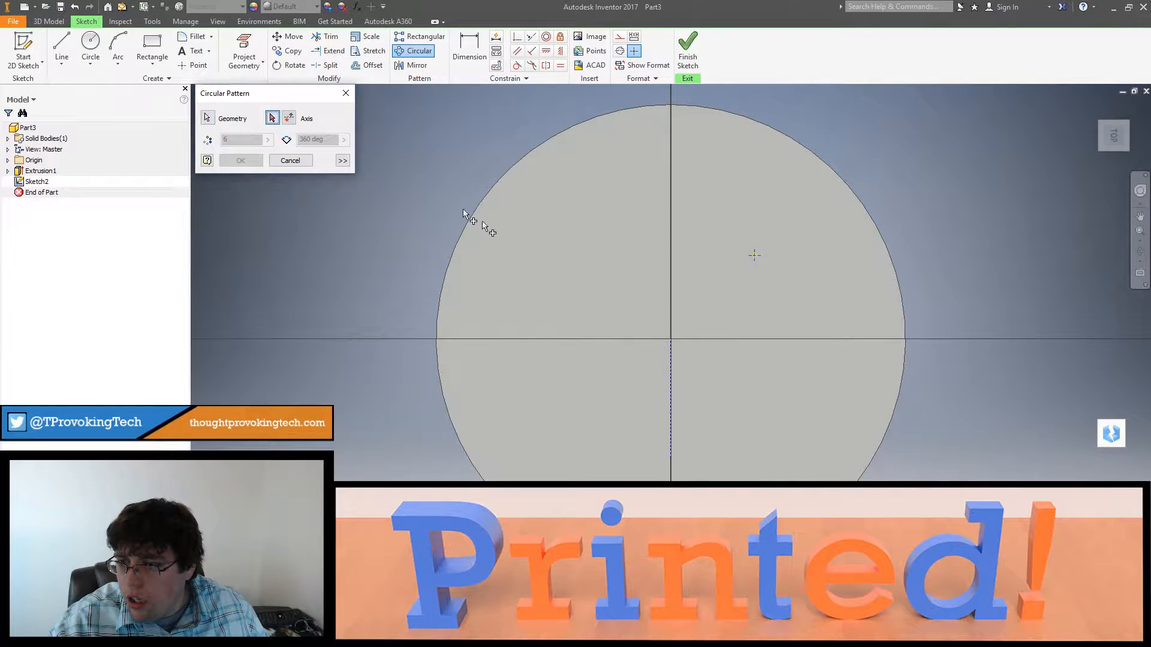
click(672, 340)
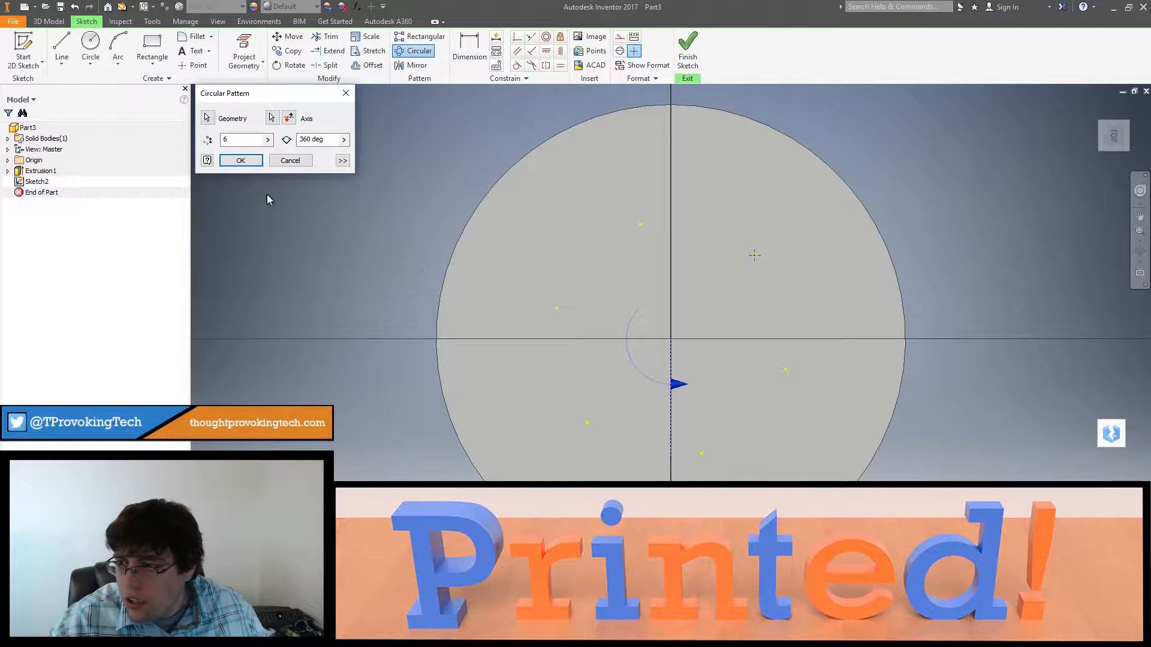
double_click(231, 139)
text(4)
key(Tab)
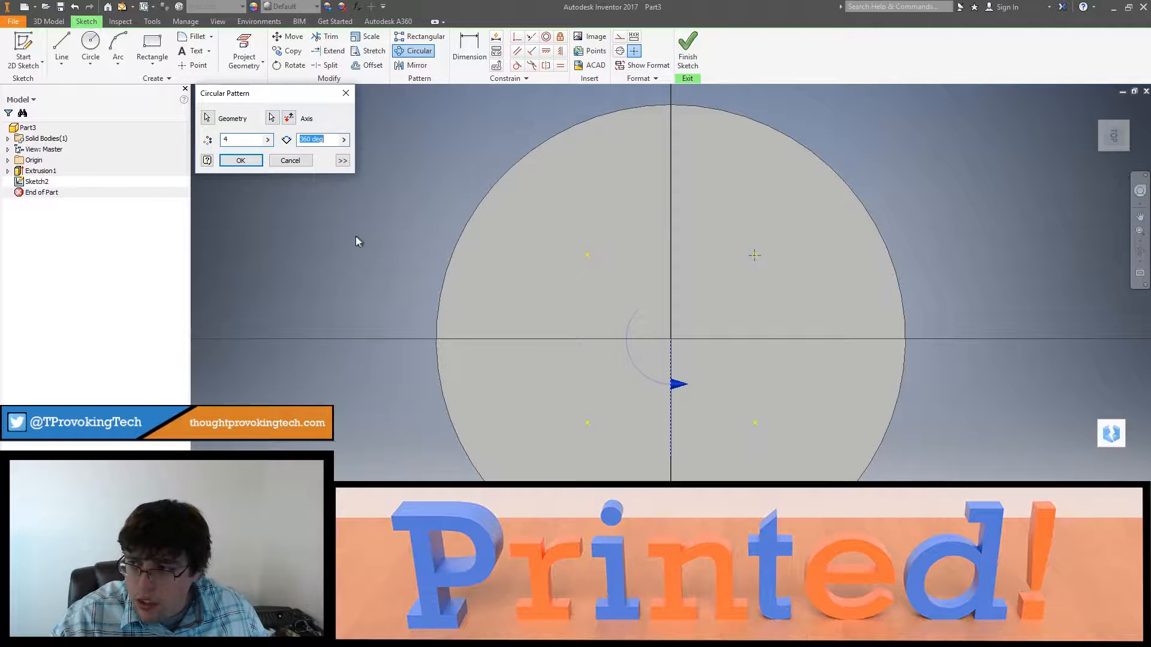
click(240, 162)
shift+middle_drag(586, 302, 562, 333)
click(699, 50)
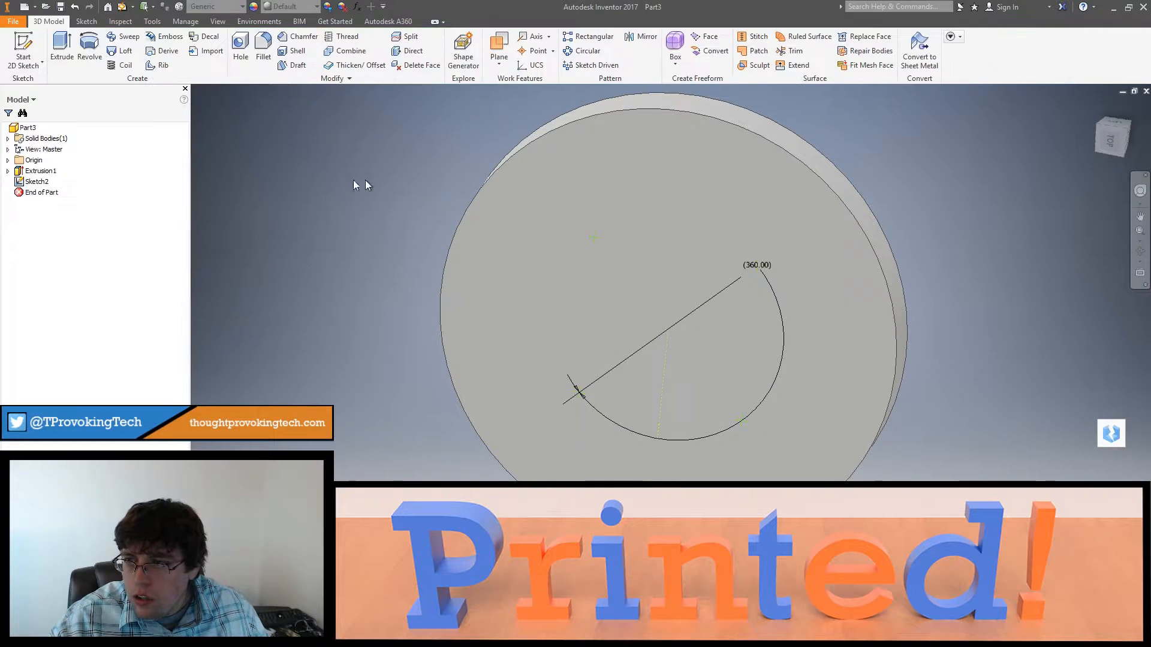
Step: Cut simple holes of .15 in diameter at the four sketch points, with Through All termination
click(240, 51)
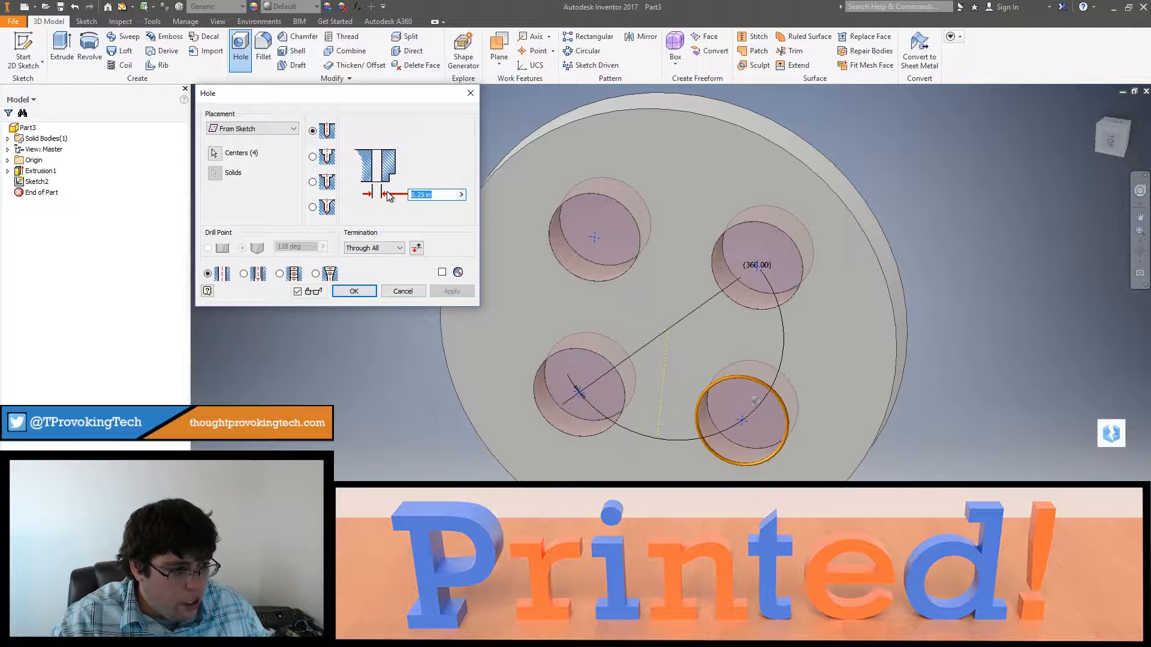
text(.15)
key(Return)
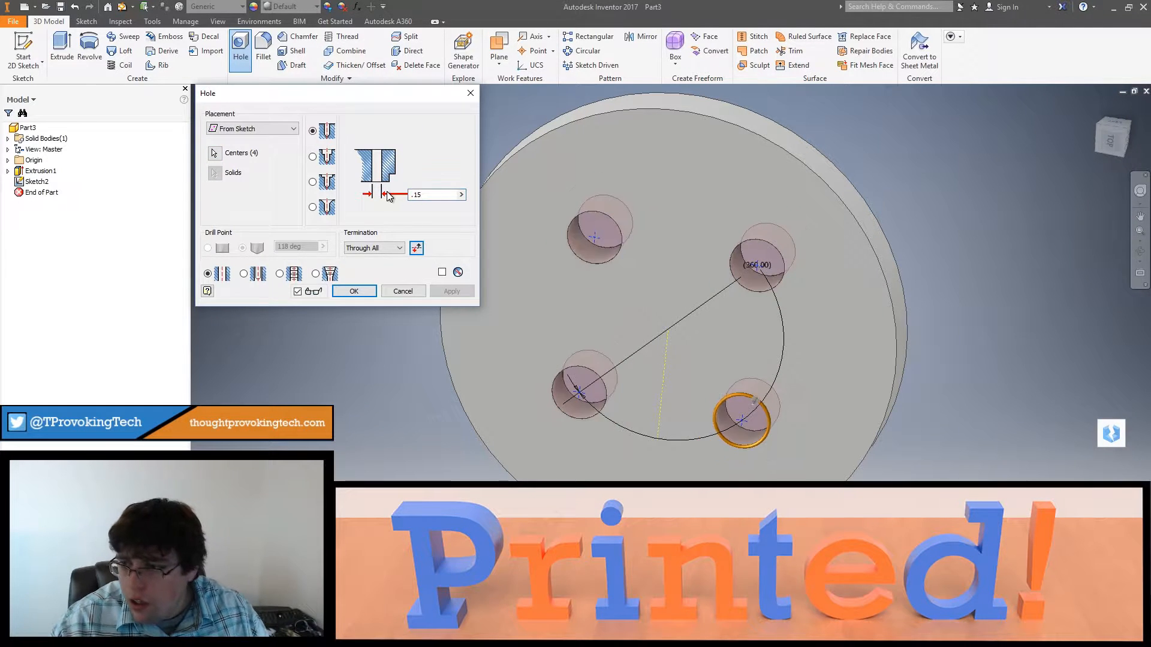
shift+middle_drag(573, 266, 576, 317)
click(1126, 135)
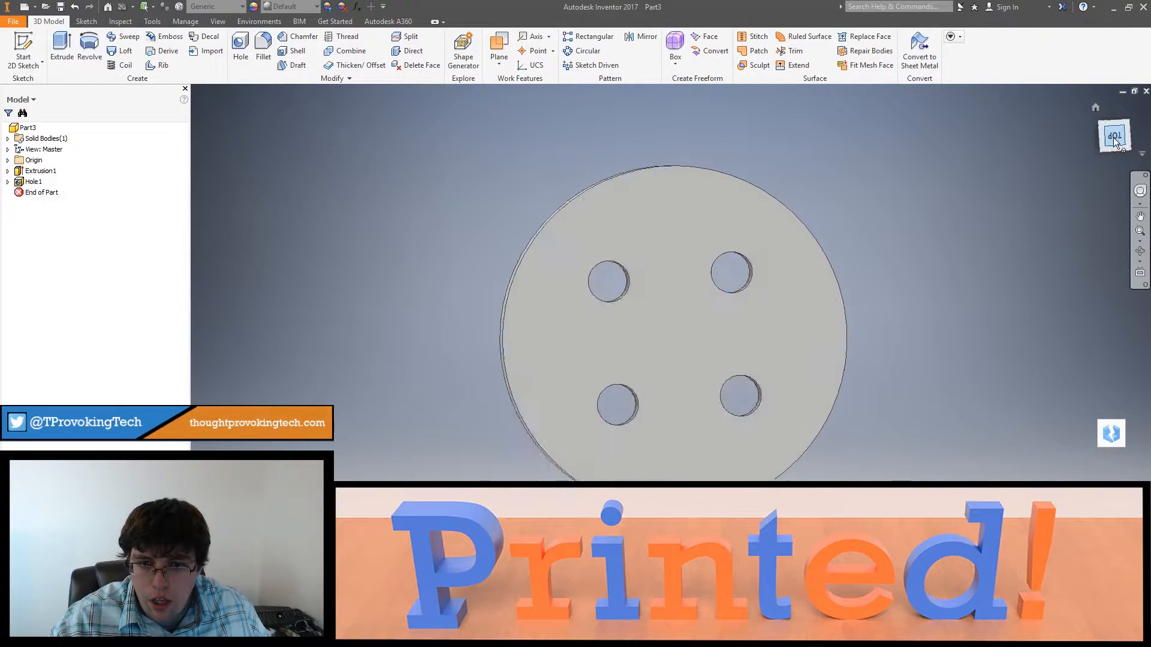
shift+middle_drag(900, 247, 752, 249)
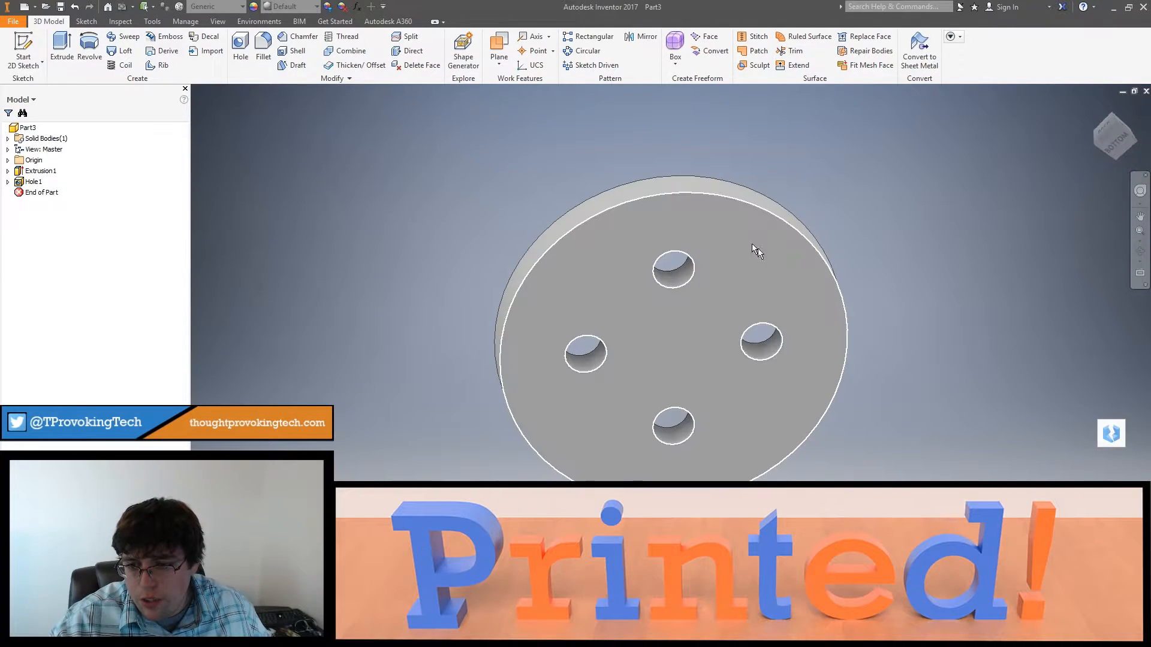
Step: Start a sketch on the disc's flat bottom face and draw a 2 in diameter circle centred on the disc
right_click(749, 246)
click(754, 276)
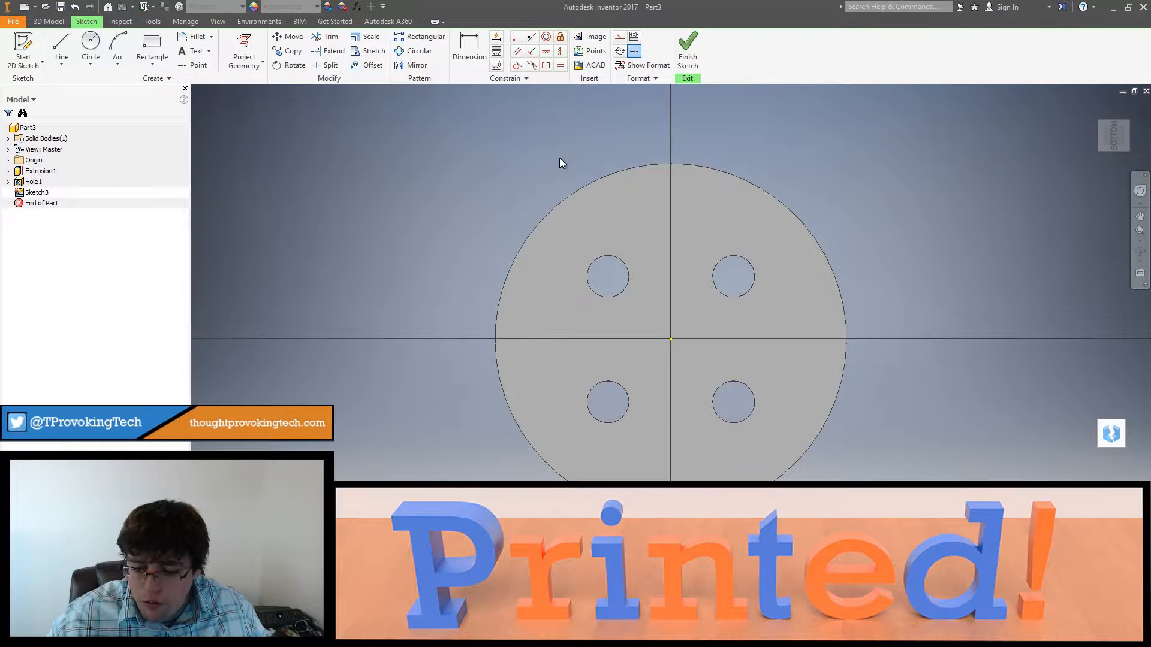
shift+middle_drag(713, 215, 561, 284)
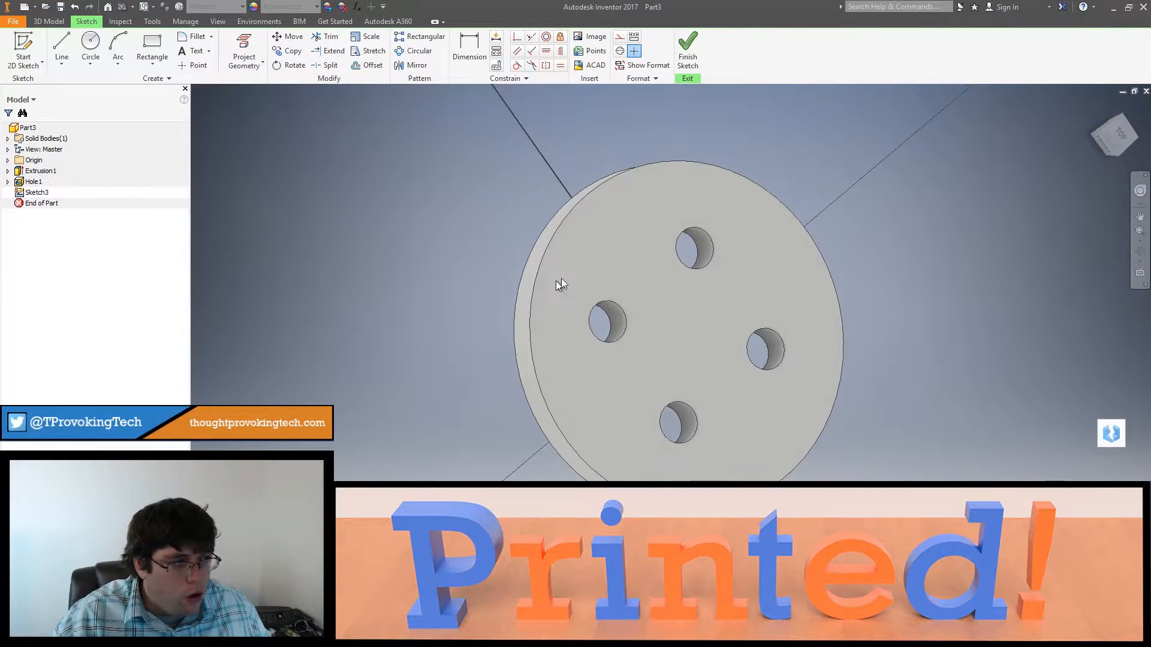
shift+middle_drag(738, 228, 642, 178)
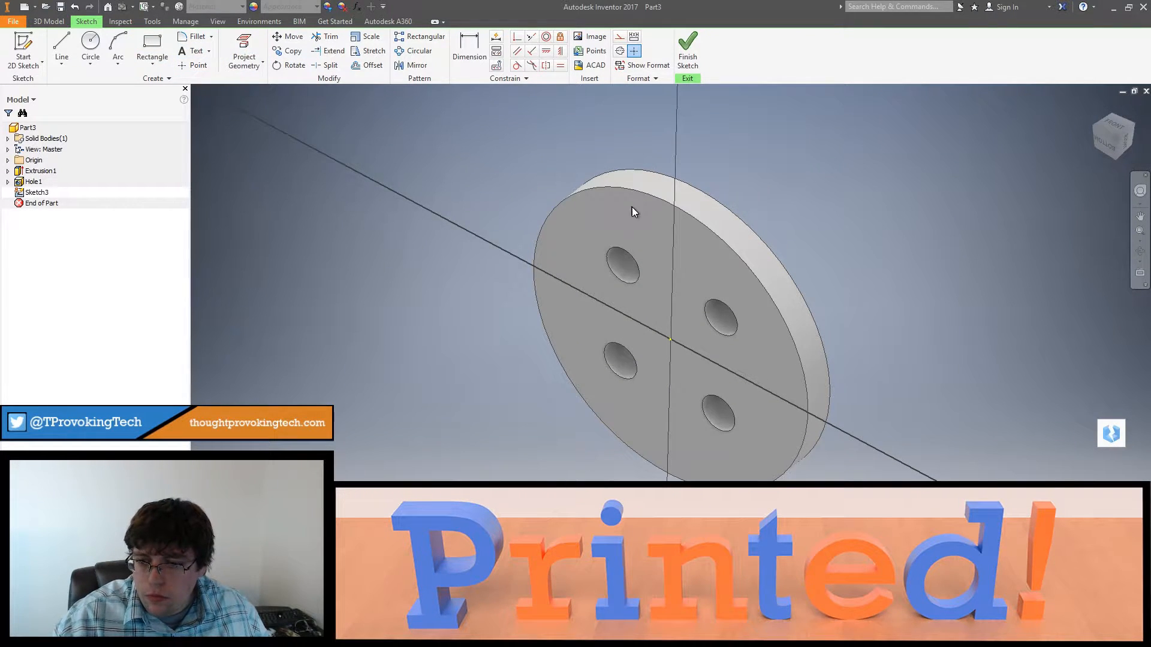
shift+middle_drag(631, 207, 690, 211)
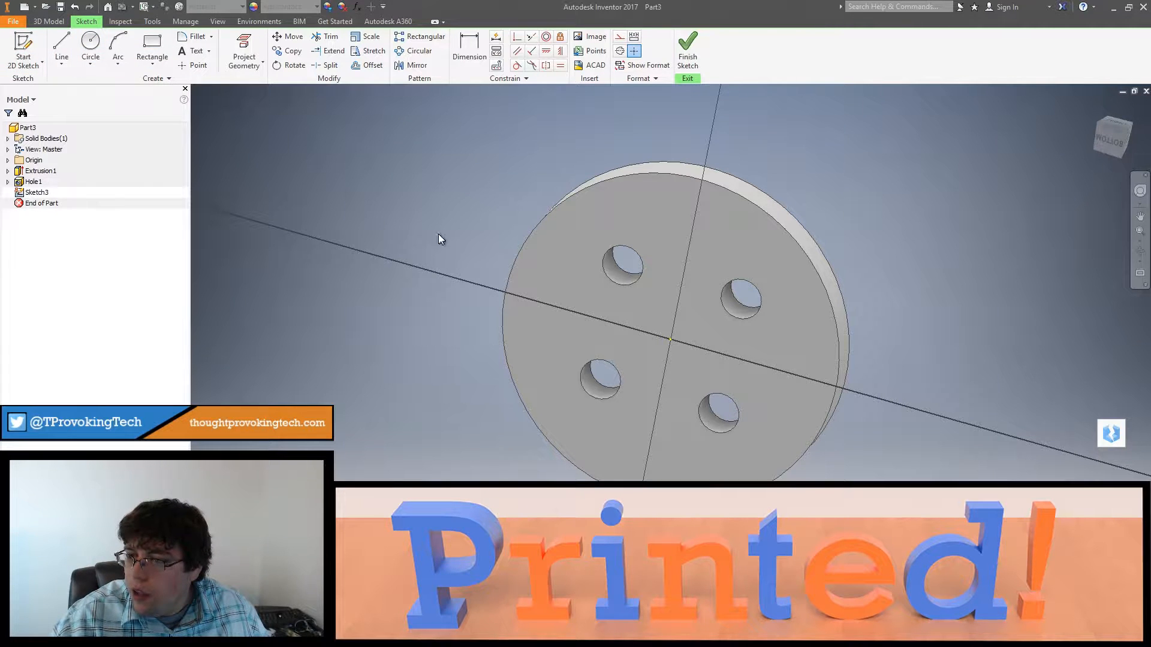
key(c)
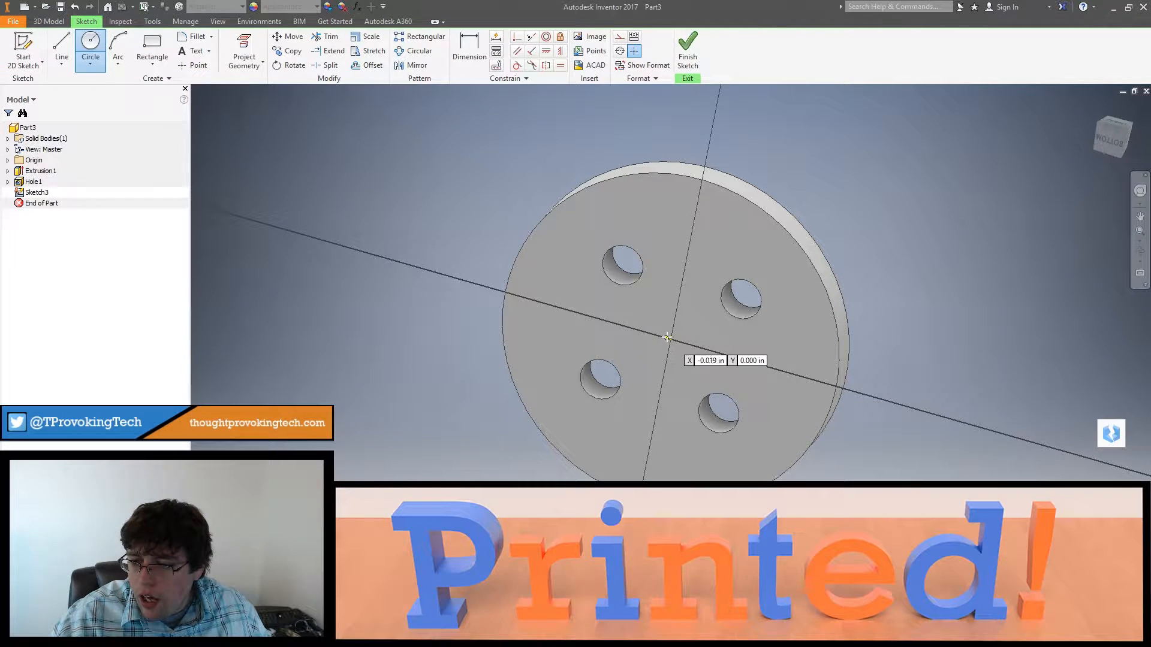
click(670, 340)
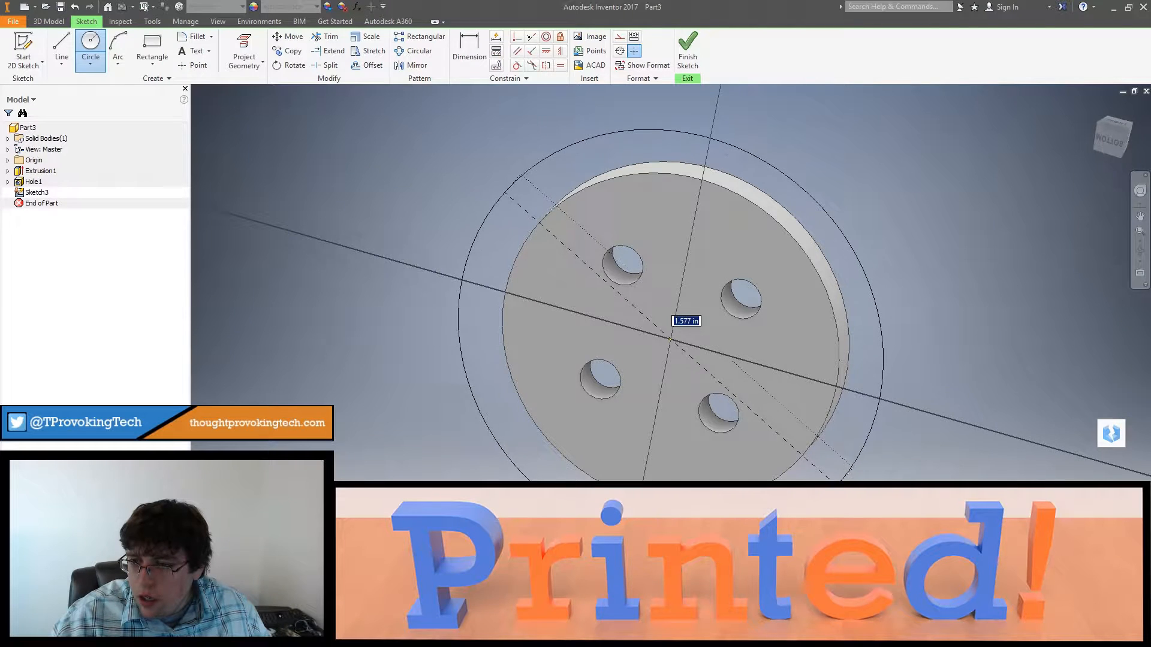
text(2)
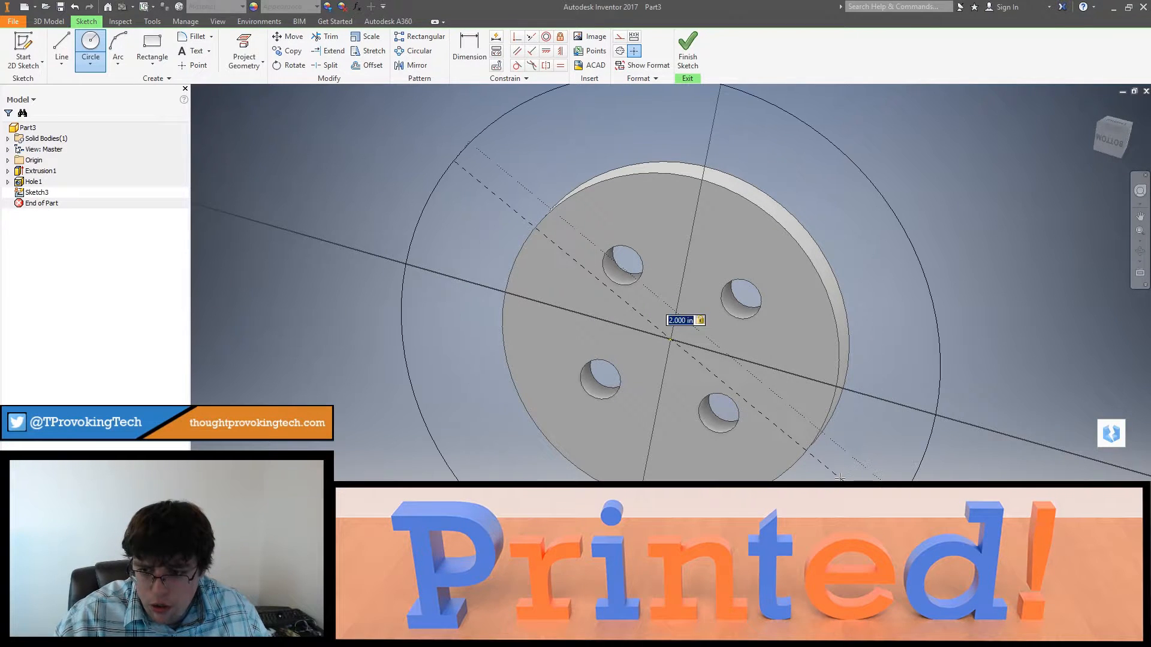
key(Return)
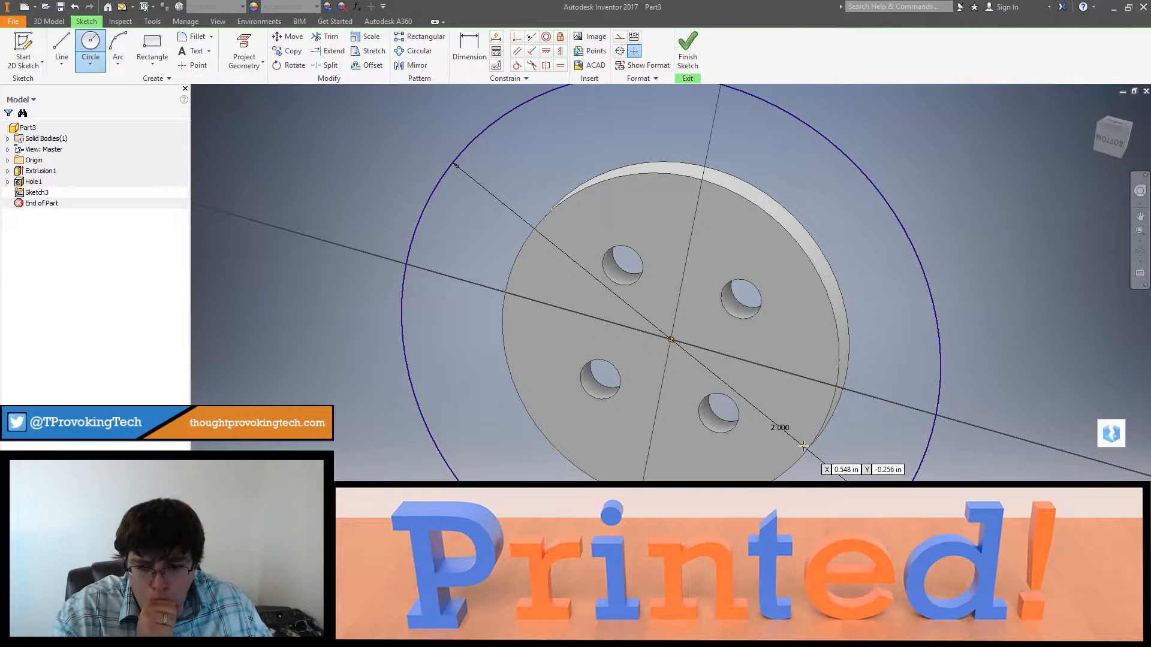
Step: Project the disc's outer edge into the sketch and finish the sketch
shift+middle_drag(850, 441, 875, 394)
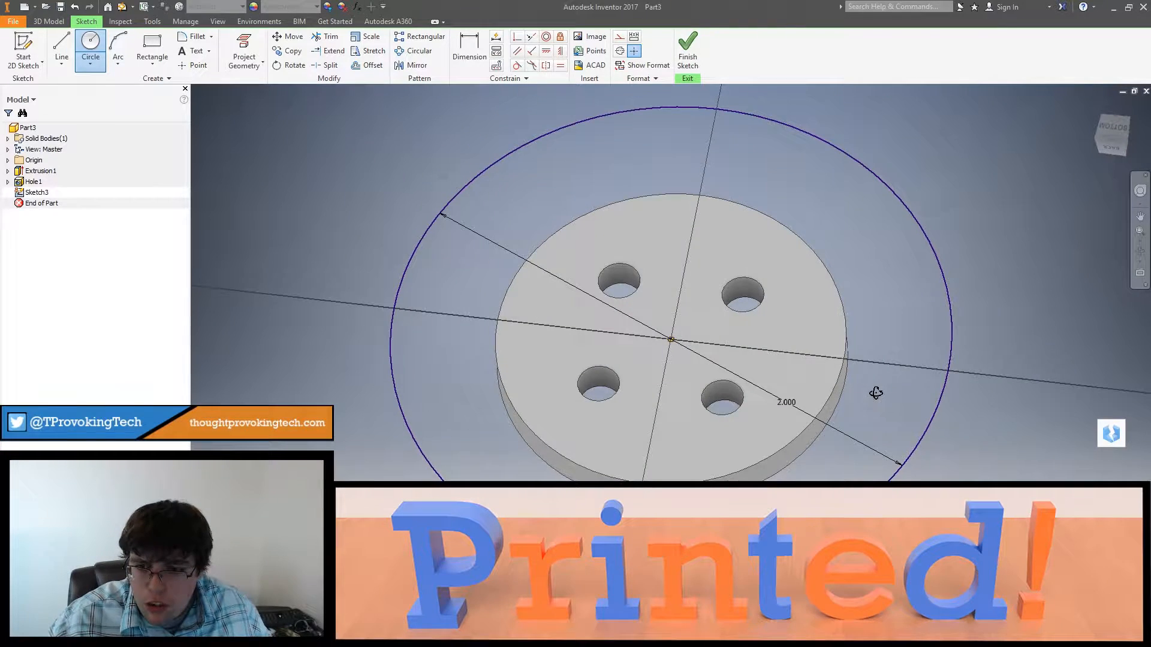
click(244, 53)
click(639, 205)
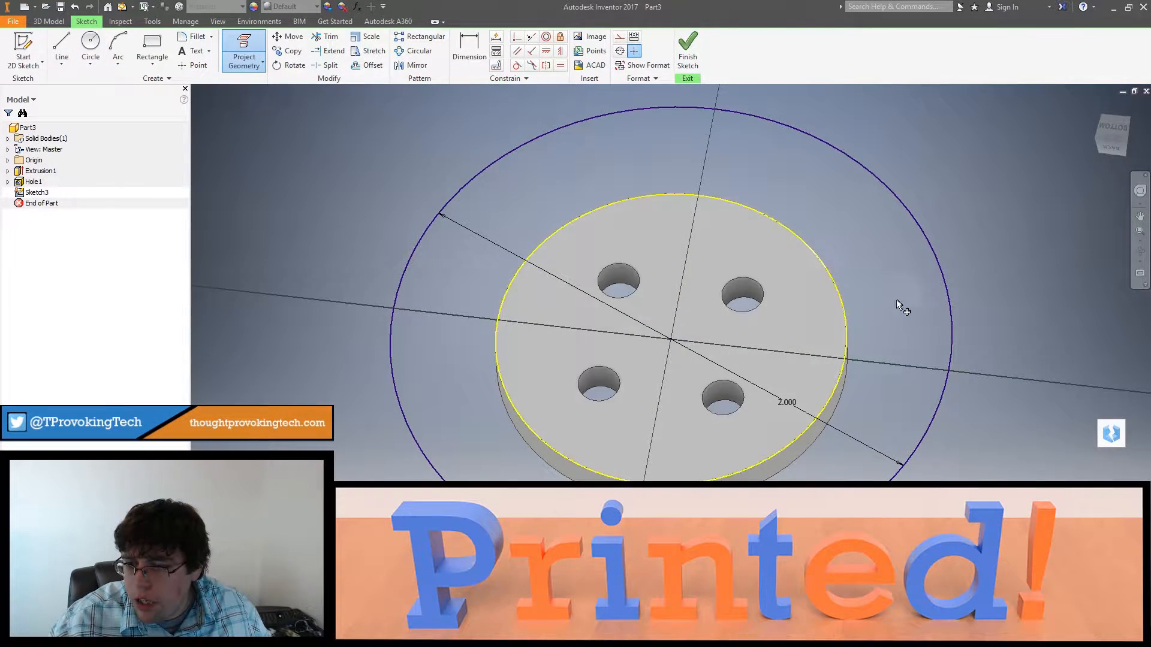
shift+middle_drag(899, 308, 885, 326)
click(687, 53)
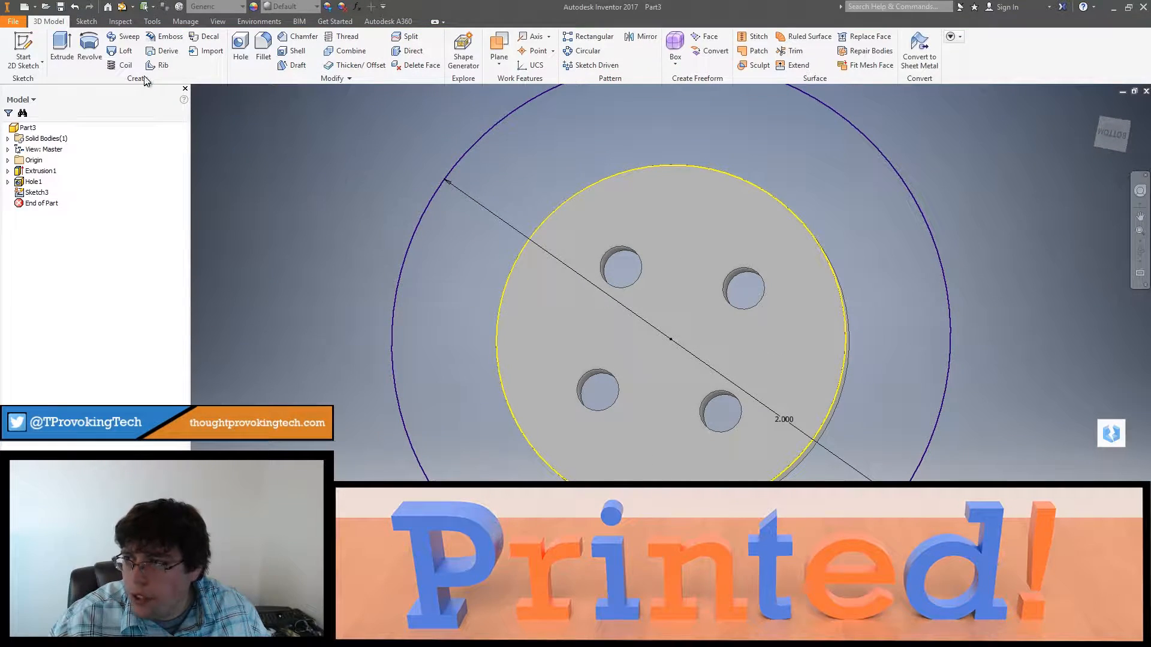
Step: Extrude the ring between the disc's edge and the 2 in circle 3/8 in in the flipped direction, so it surrounds the disc
click(62, 51)
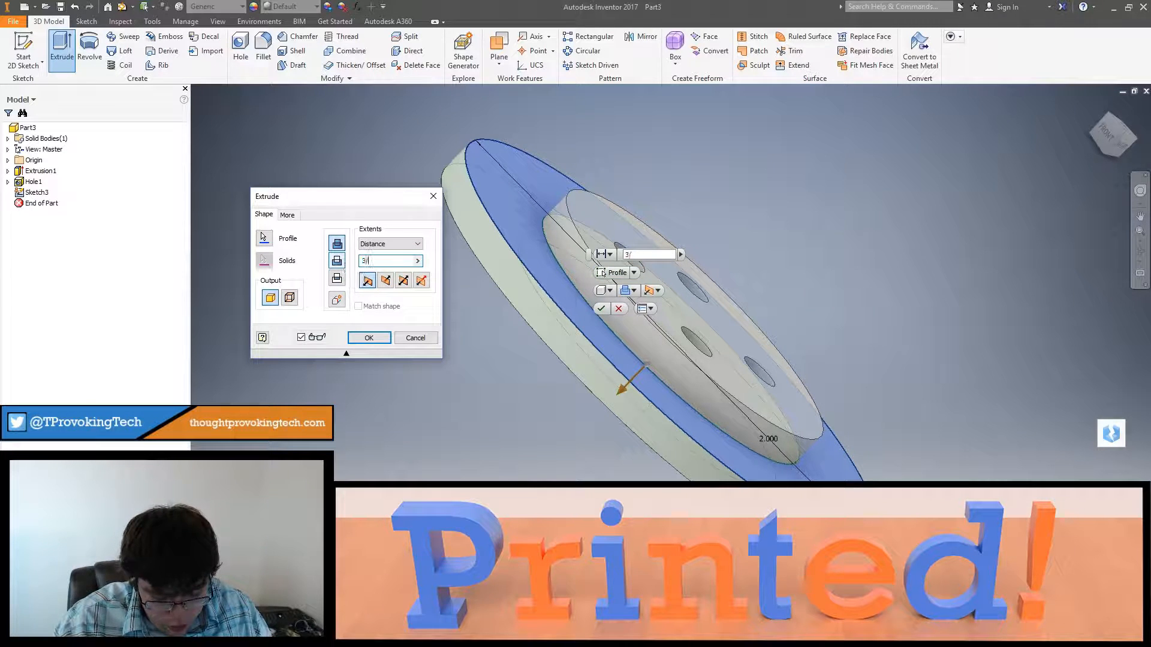
text(3/8)
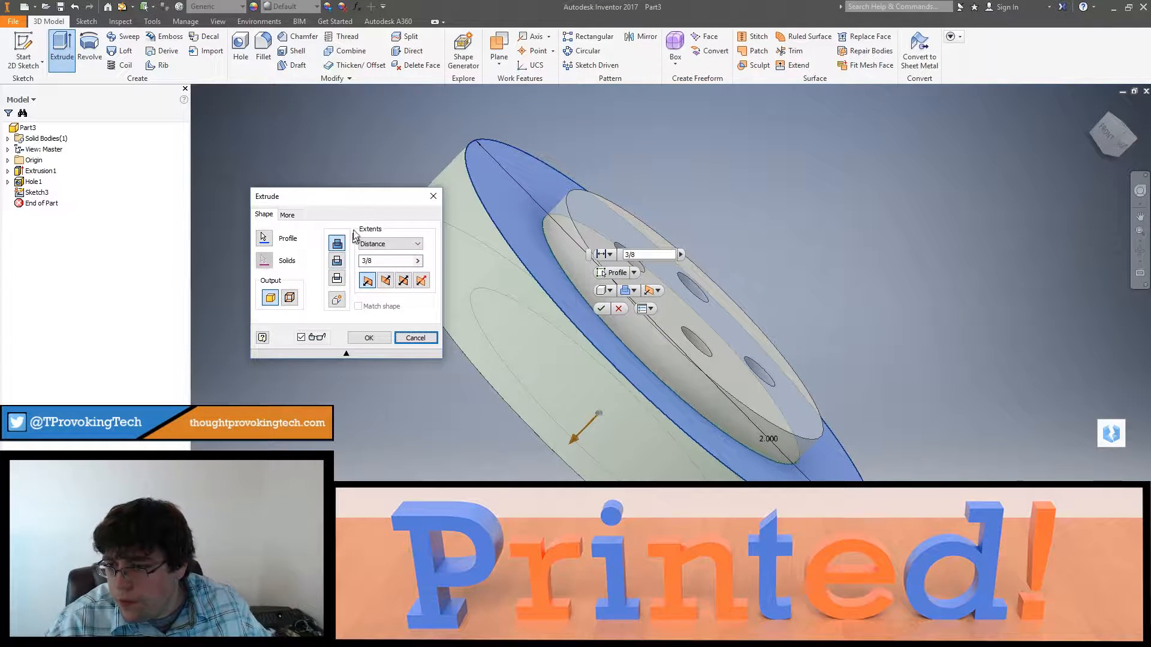
click(404, 280)
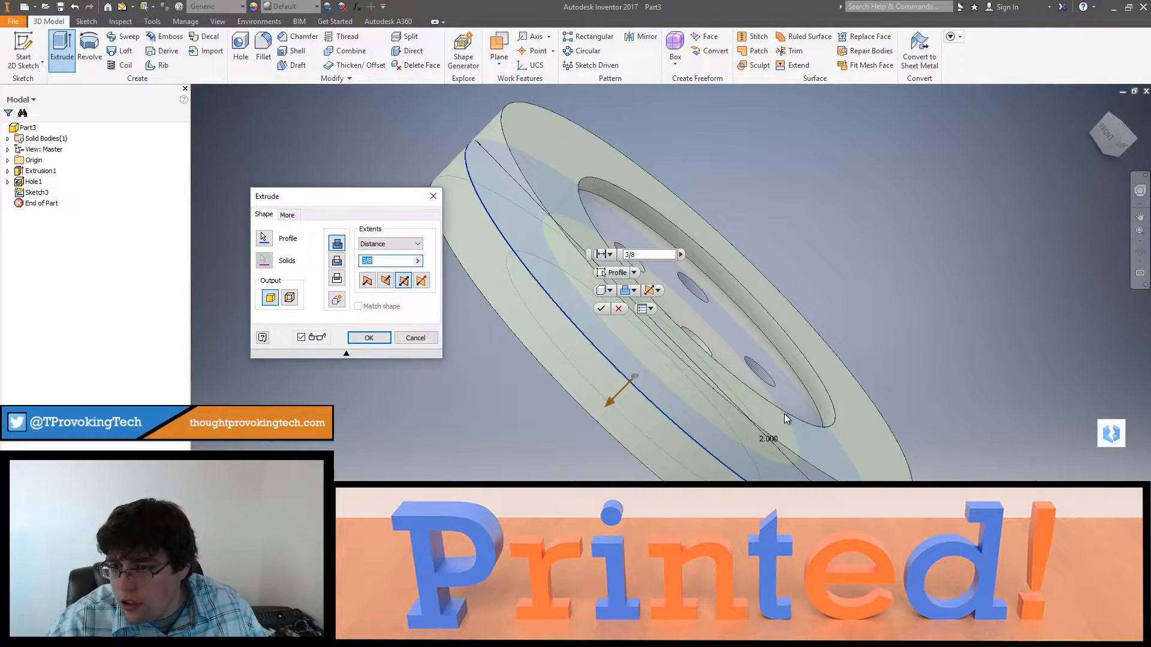
shift+middle_drag(786, 418, 723, 308)
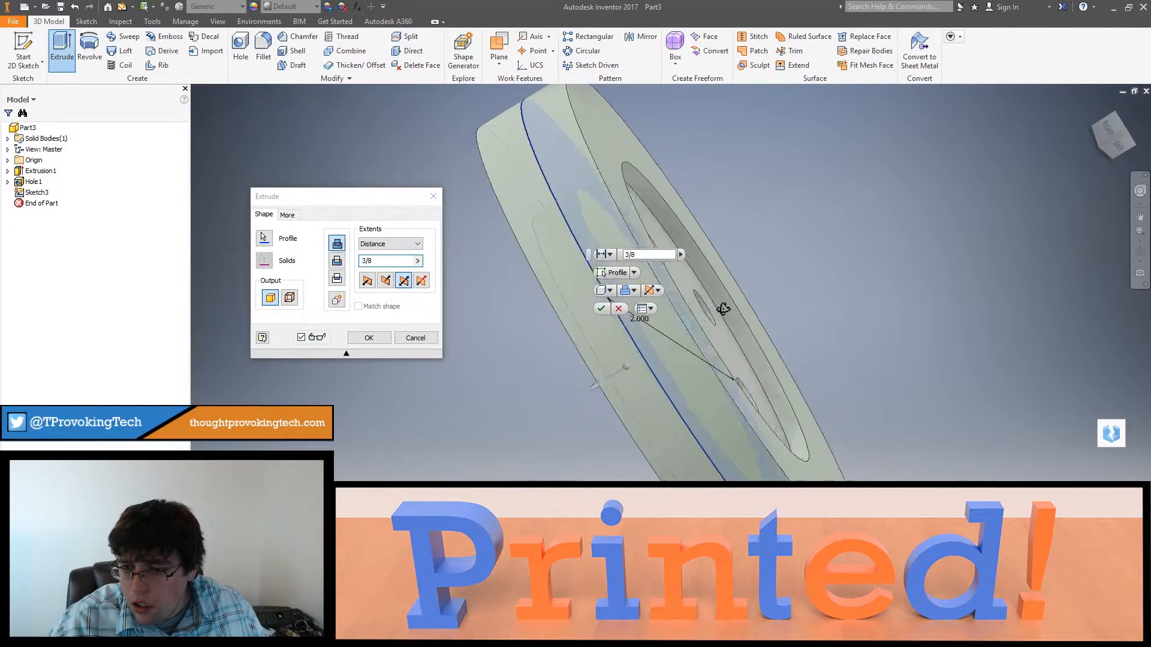
click(367, 280)
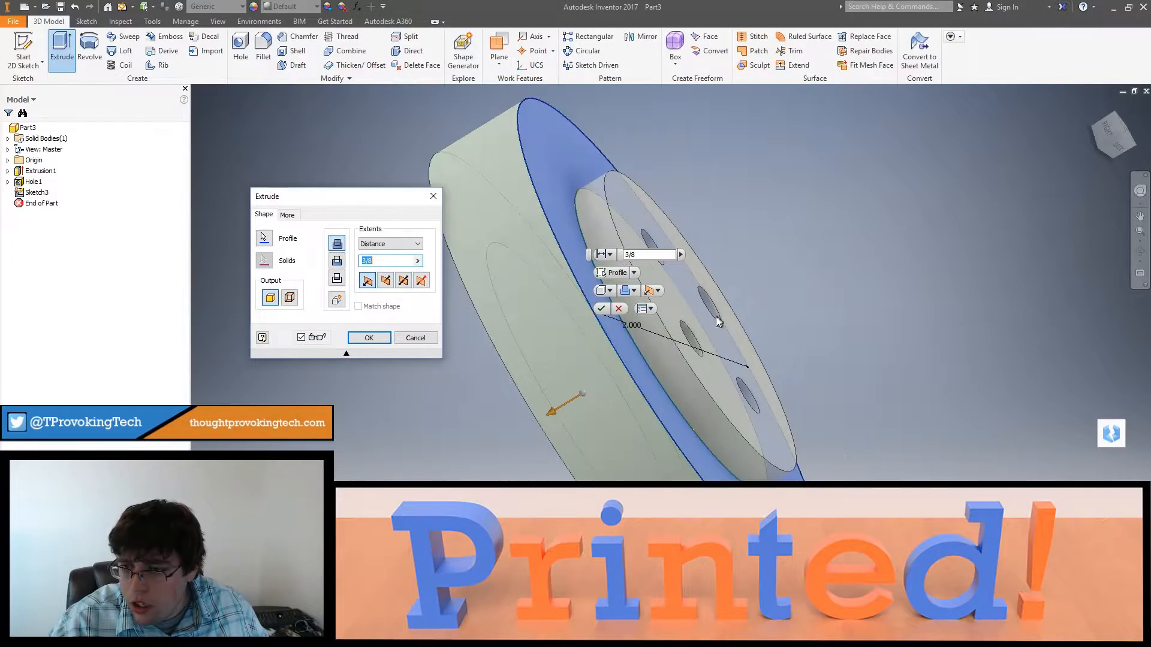
click(386, 280)
shift+middle_drag(689, 314, 721, 250)
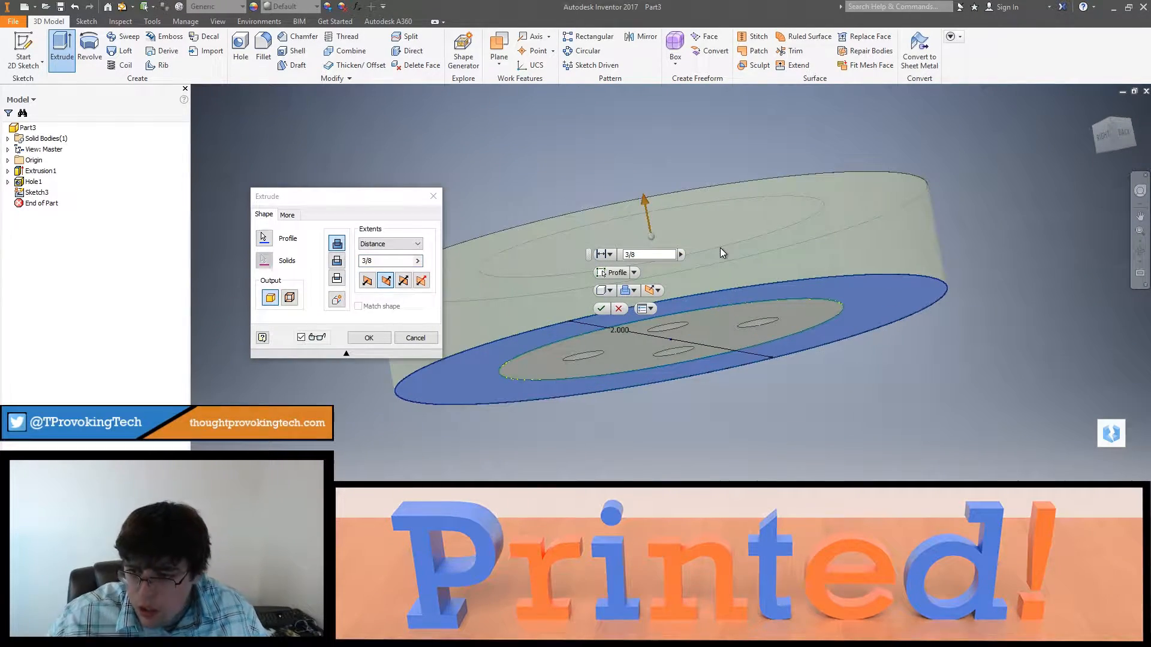
click(368, 337)
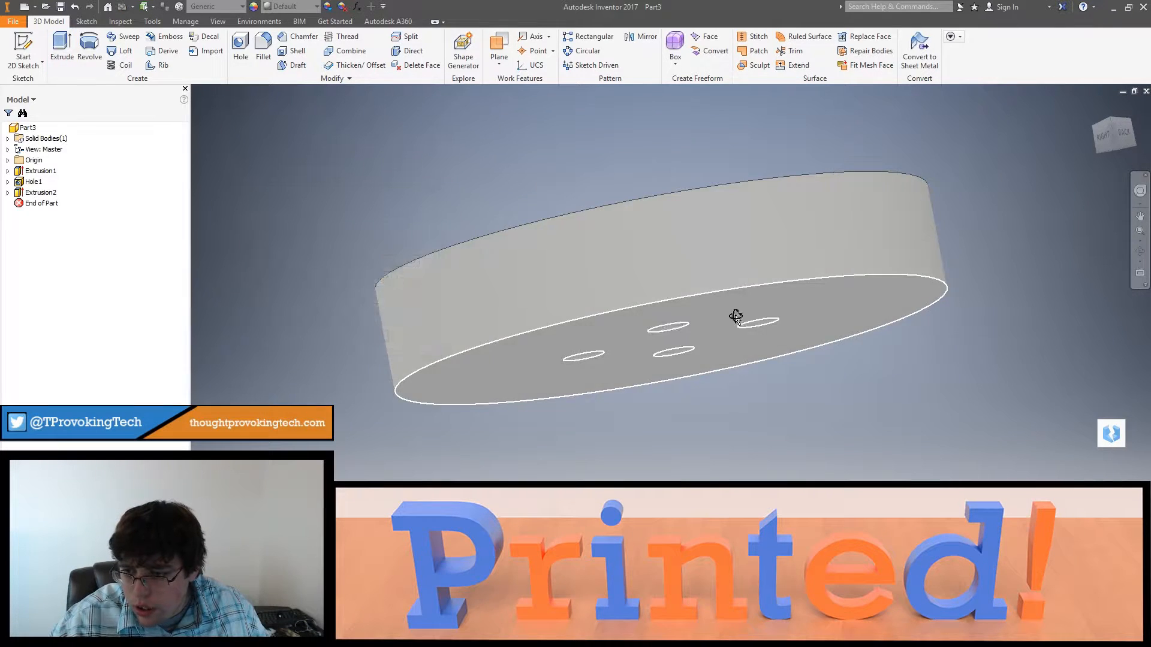
Step: Measure the distance from the recessed disc face to the ring's top face
shift+middle_drag(735, 314, 718, 318)
key(m)
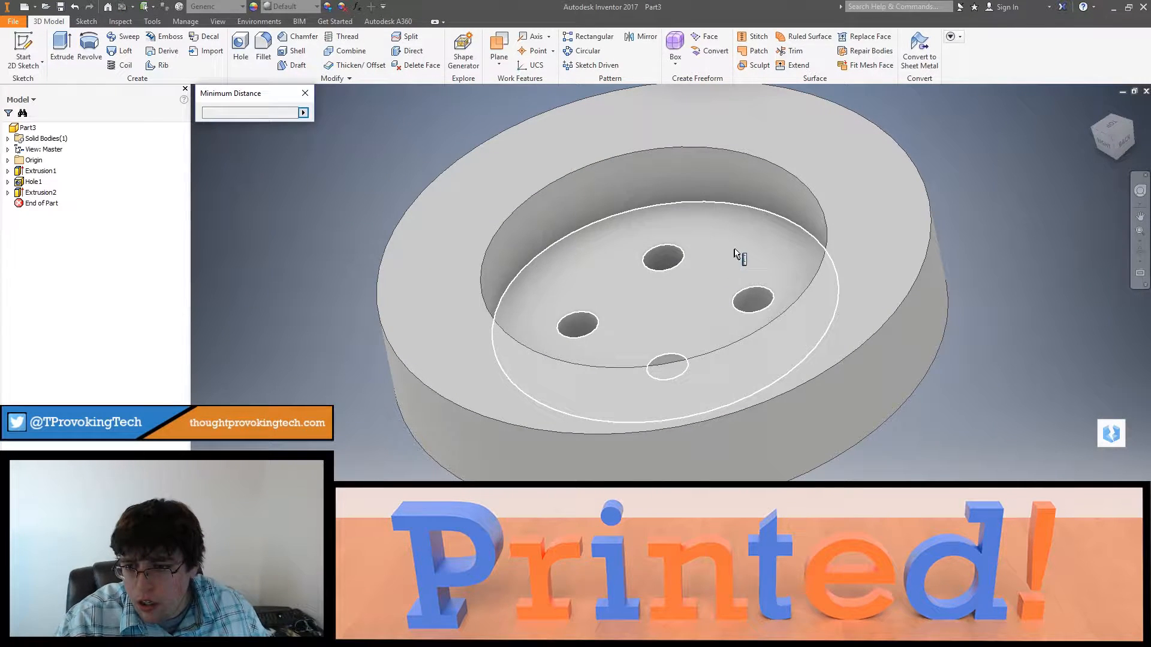
click(736, 246)
click(836, 227)
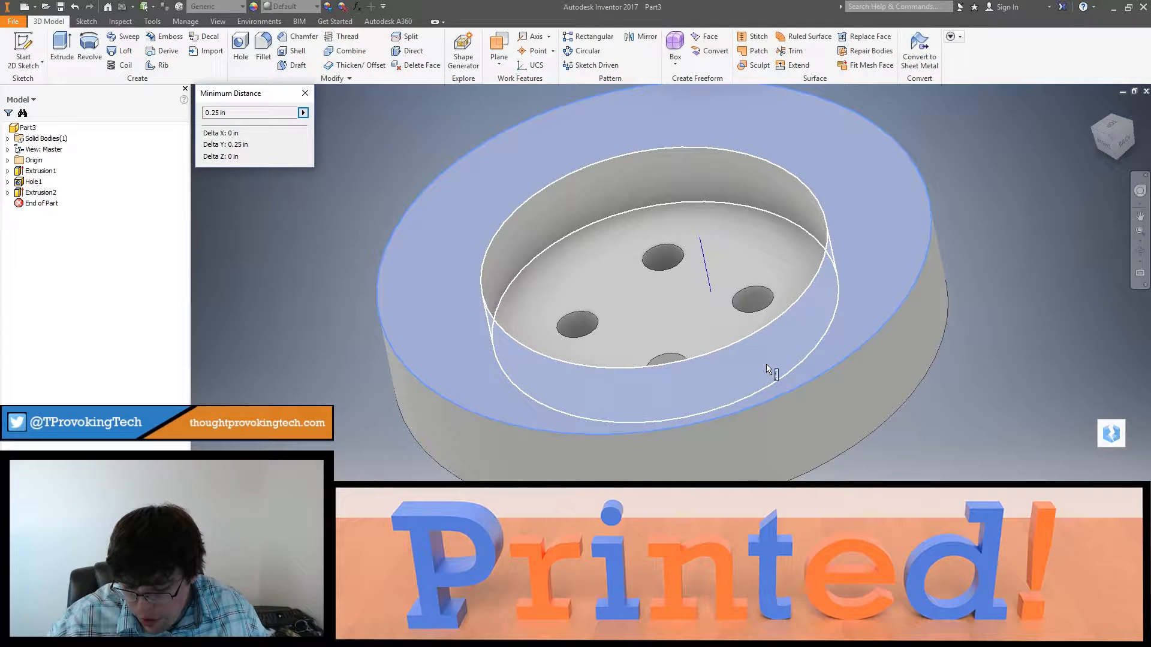
mouse_move(786, 388)
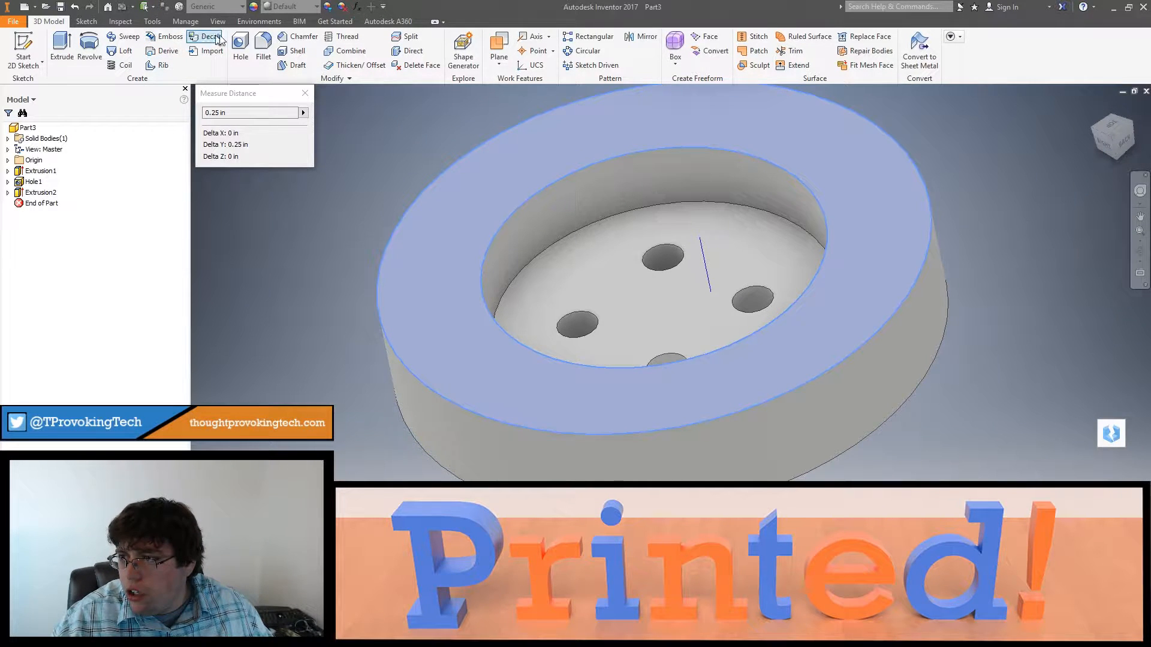
shift+middle_drag(530, 183, 593, 153)
right_click(813, 191)
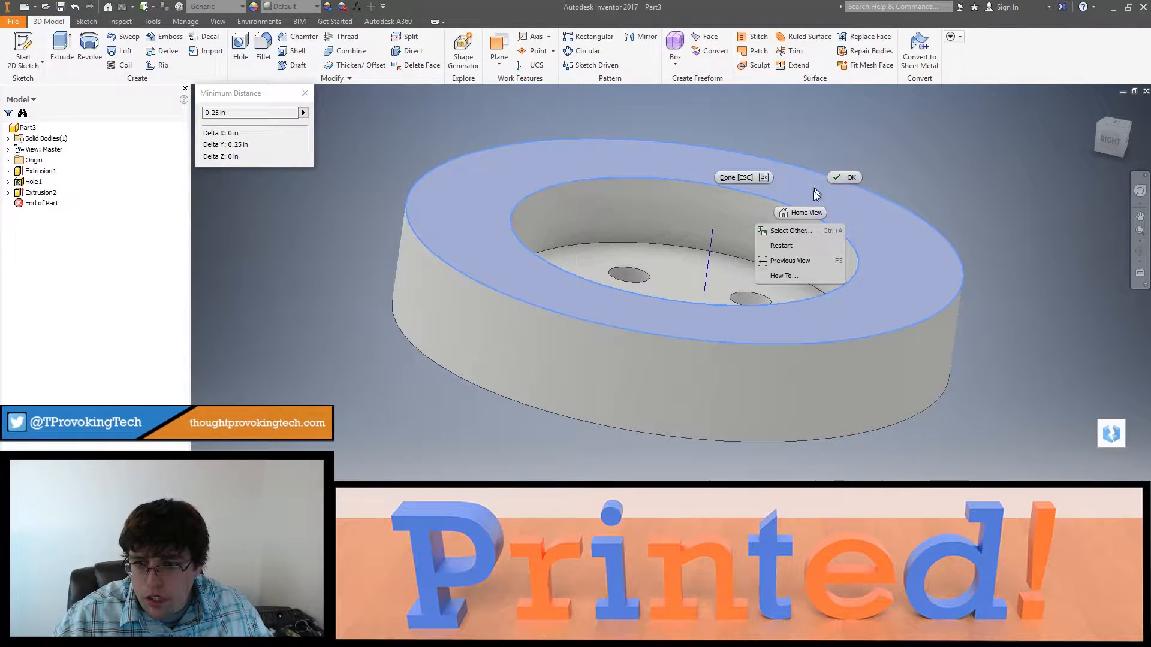
click(736, 177)
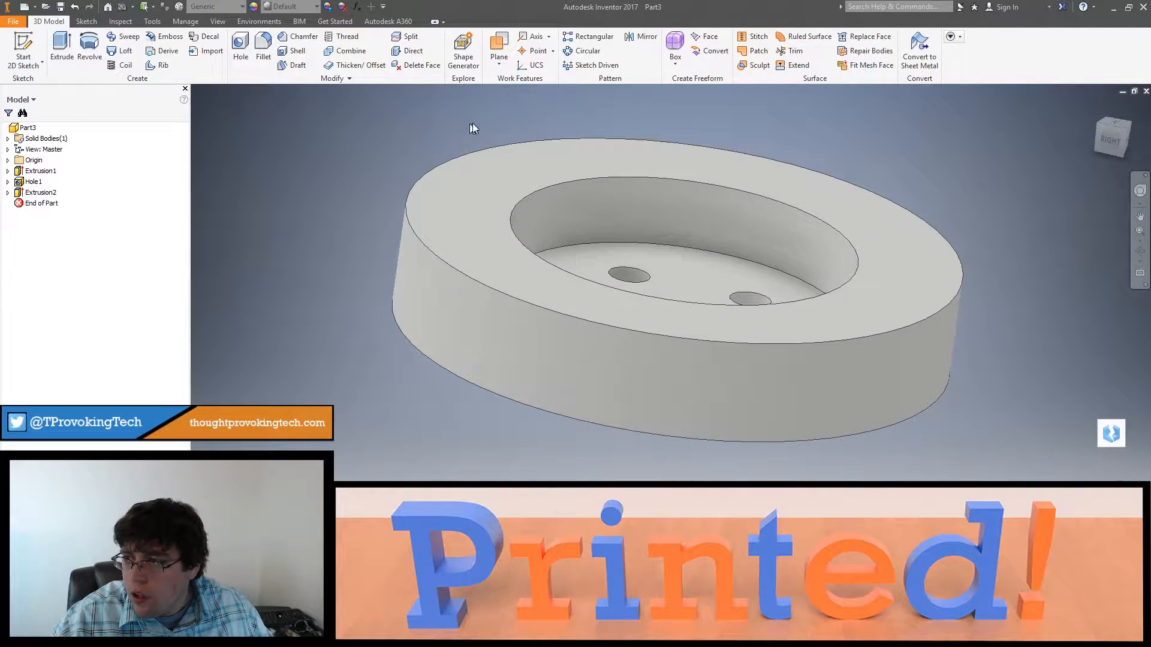
Step: Start a sketch on the ring's top face
click(23, 49)
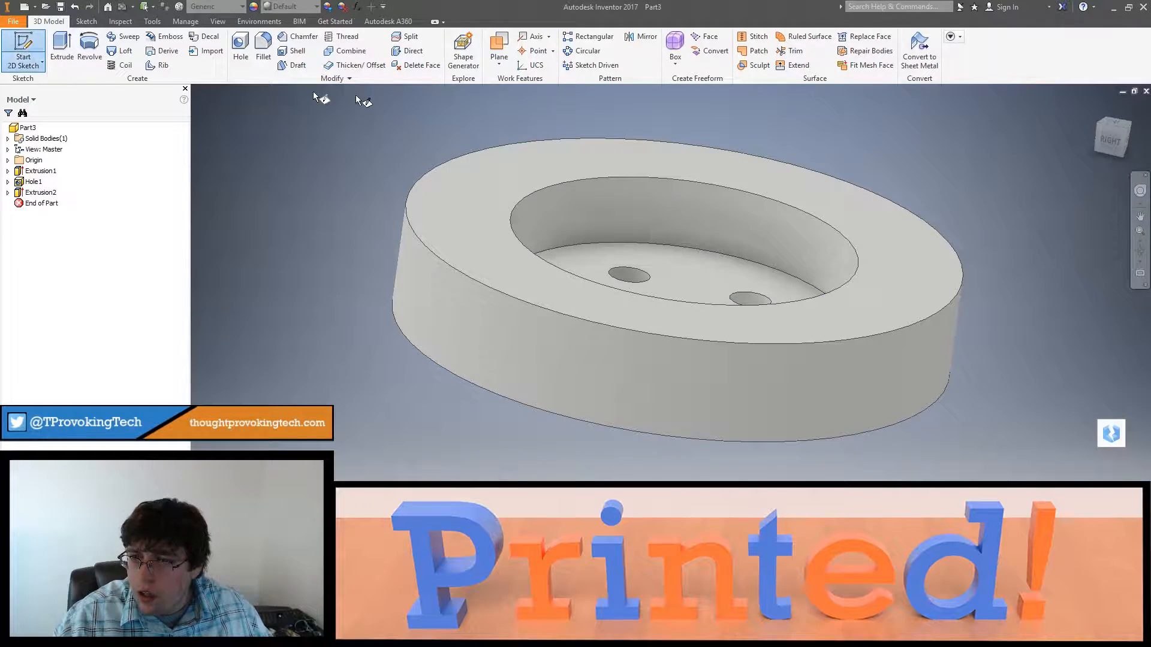
click(839, 205)
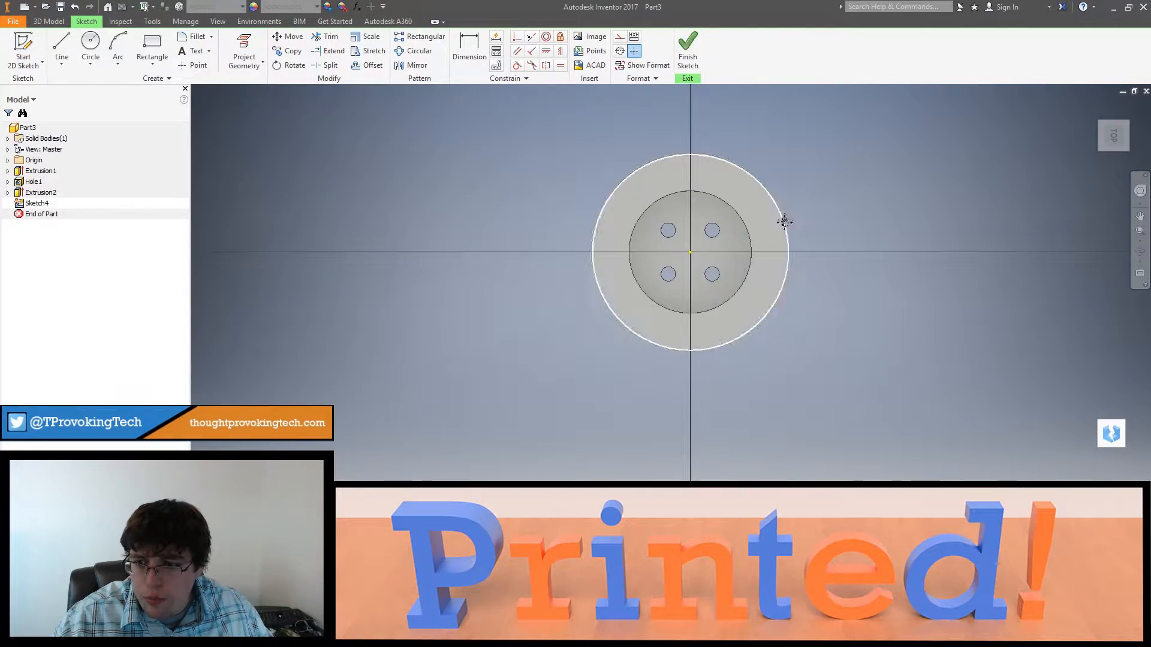
click(61, 49)
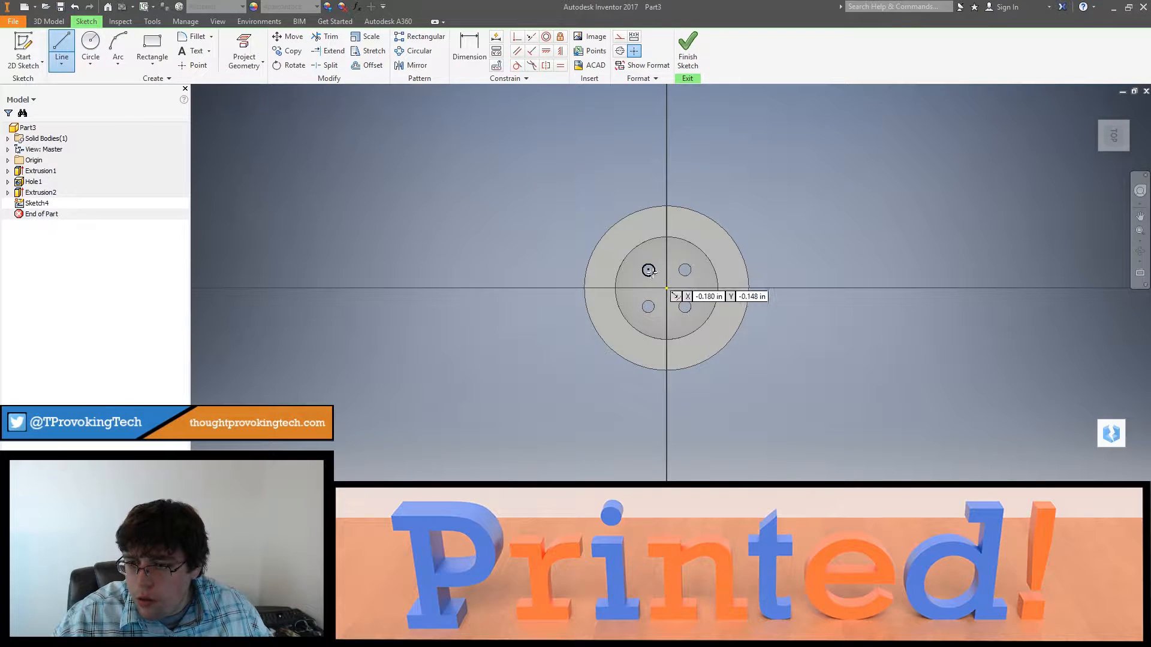
click(666, 288)
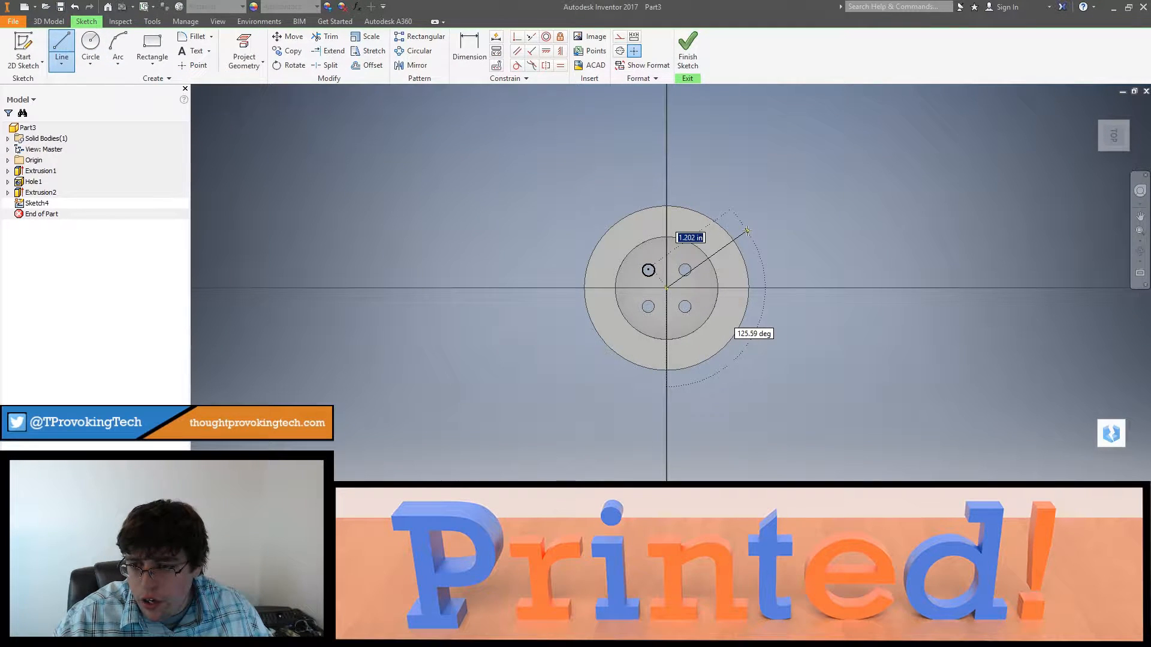
text(1)
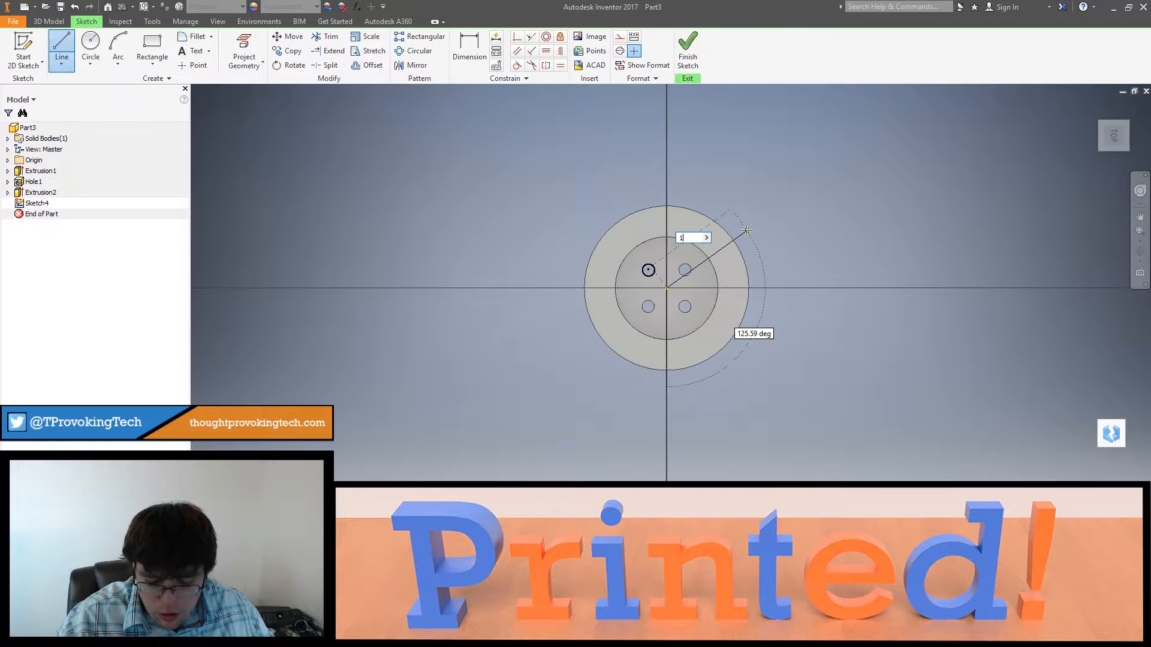
text(3)
key(Tab)
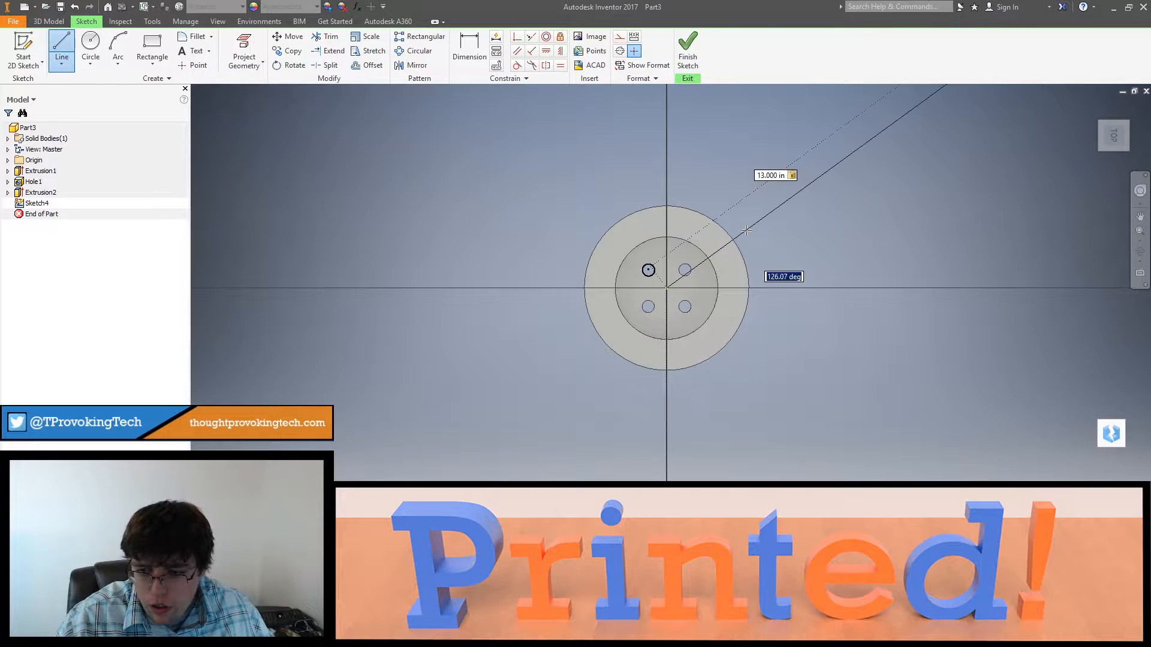
text(135)
key(Tab)
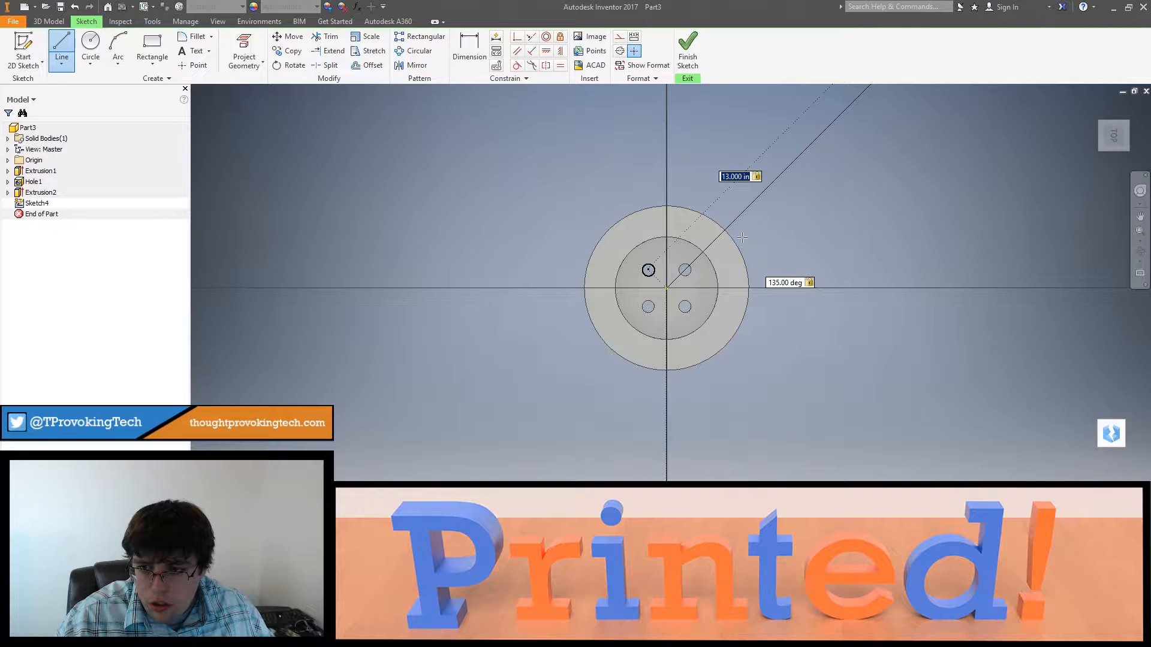
key(Escape)
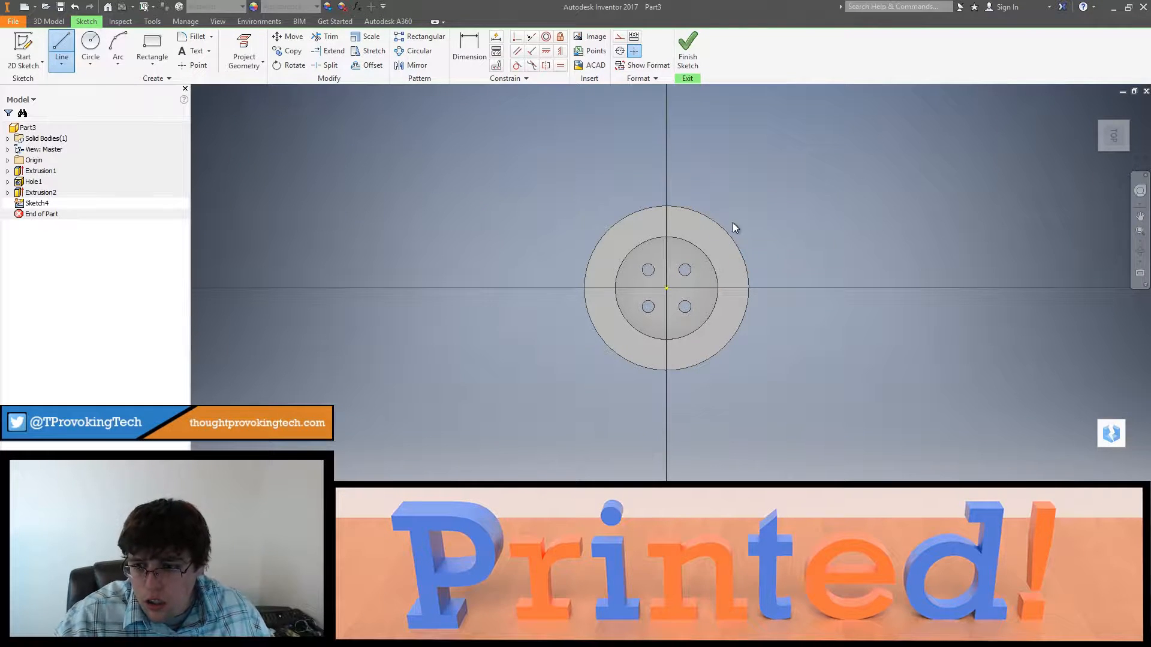
Step: Draw a 1 in diagonal line from the button's centre to the ring's outer edge at 135 degrees
click(64, 48)
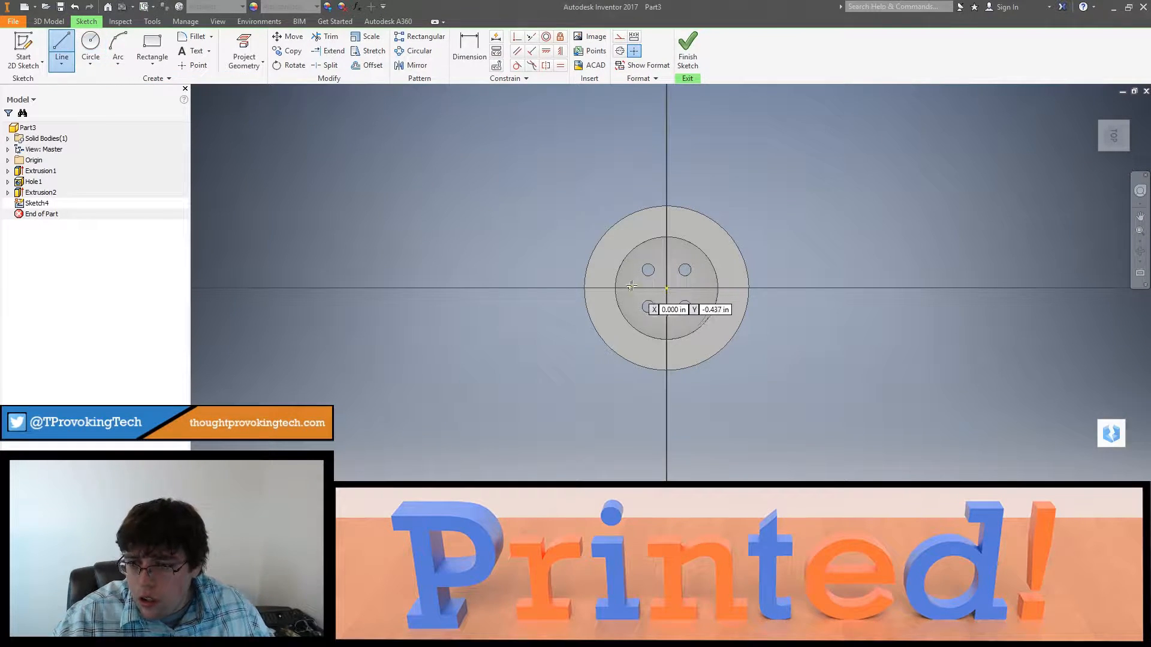
click(666, 288)
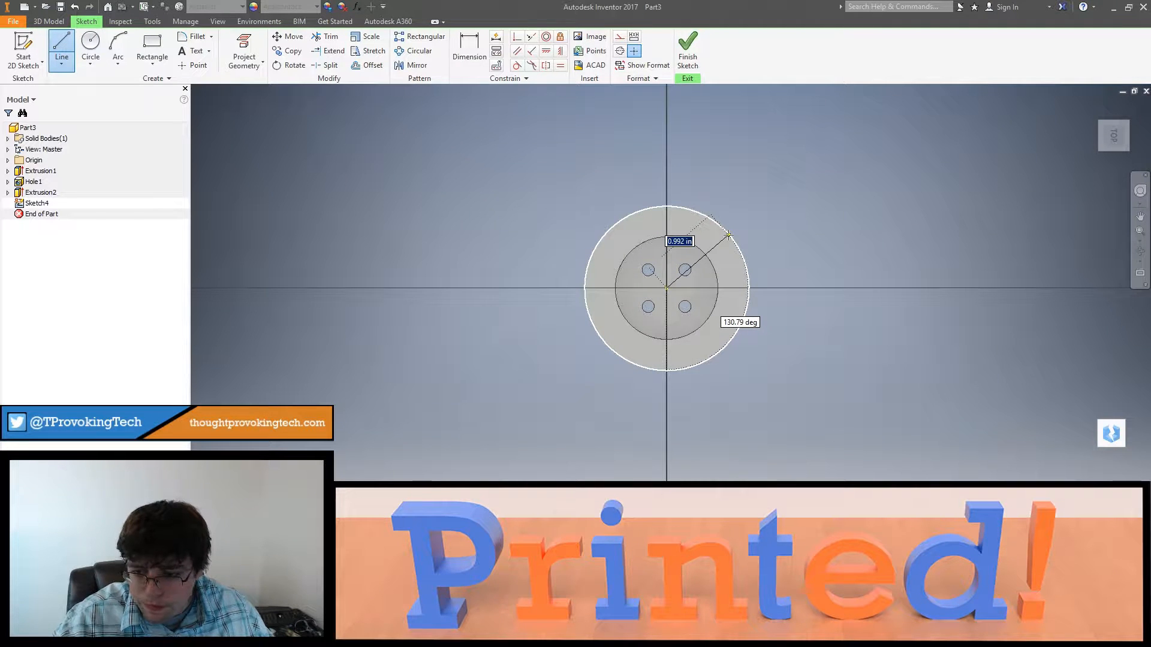
key(Tab)
text(1)
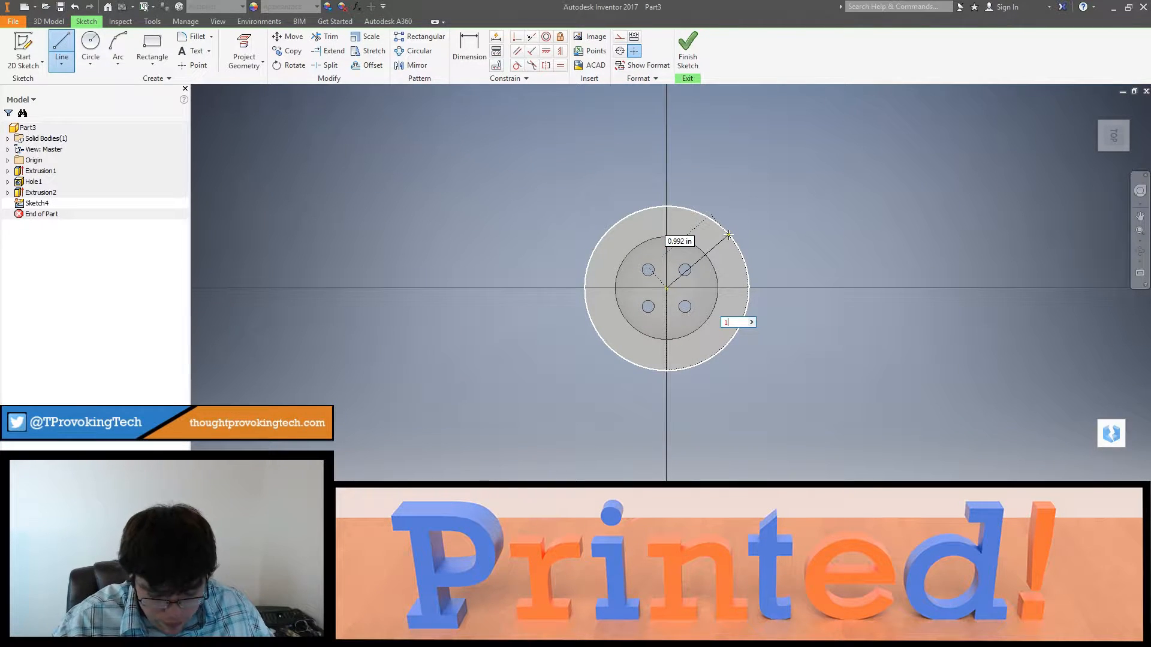
text(35)
key(Tab)
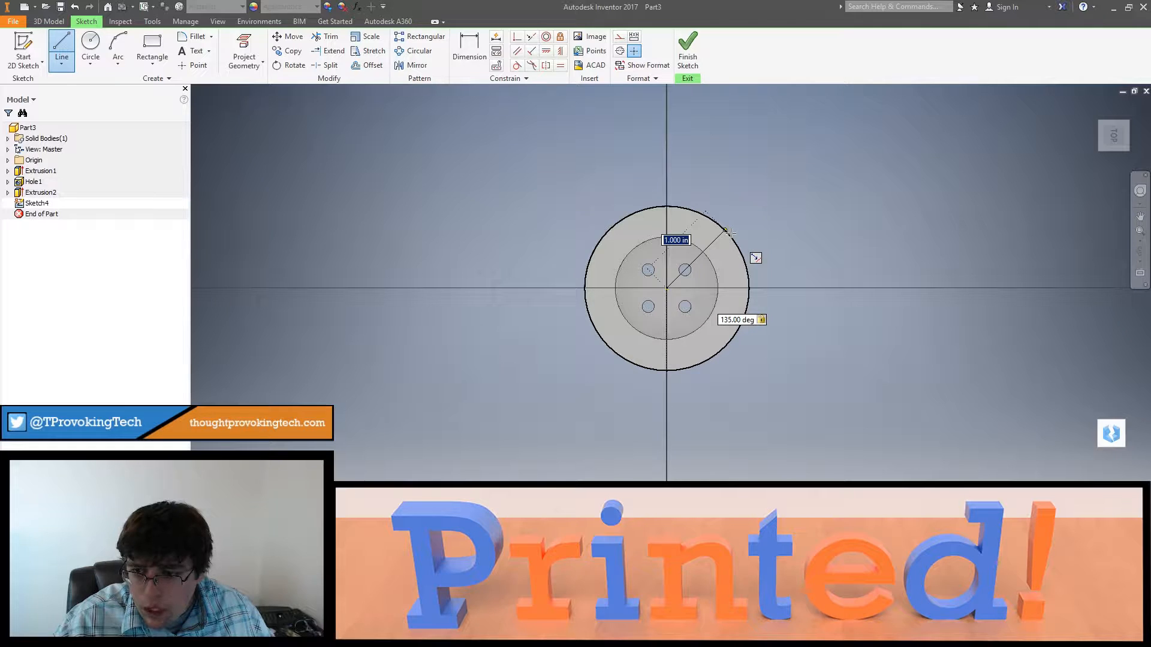
key(Return)
key(Escape)
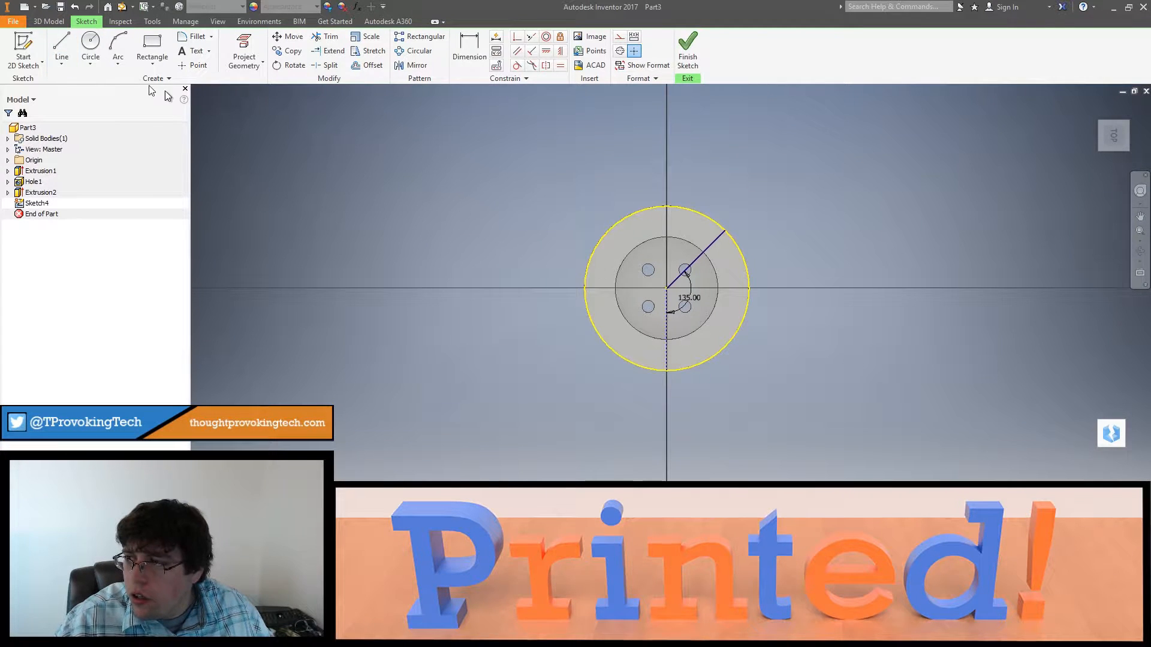
Step: Draw a 1.75 in horizontal line from the button's centre outward past the ring
click(61, 48)
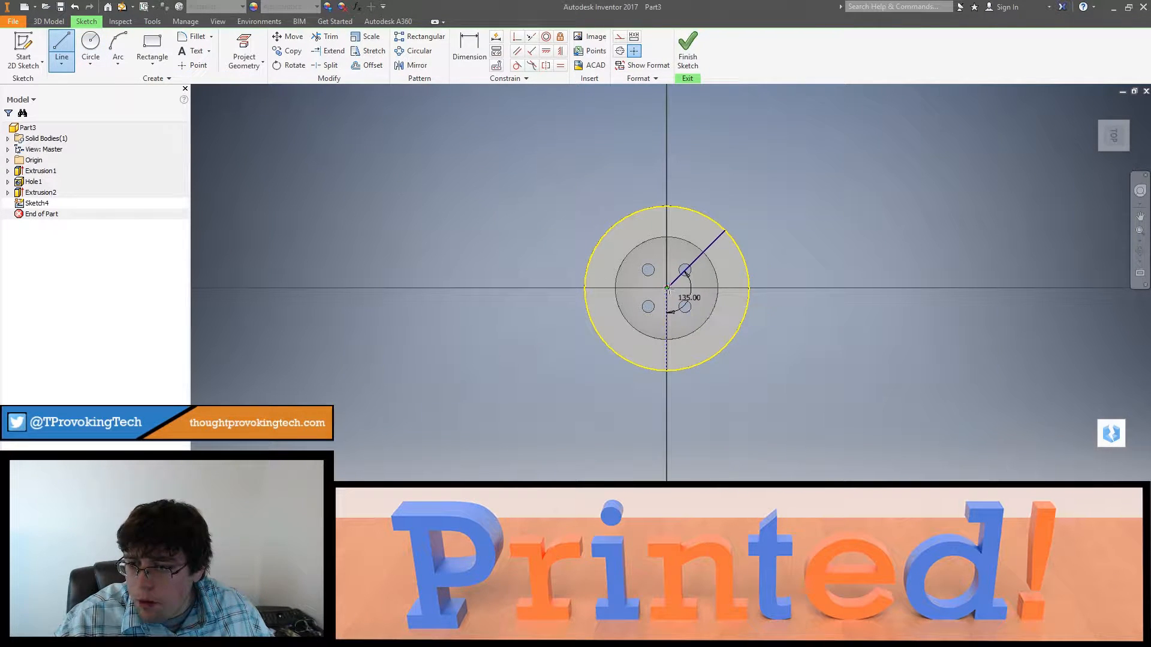
click(668, 287)
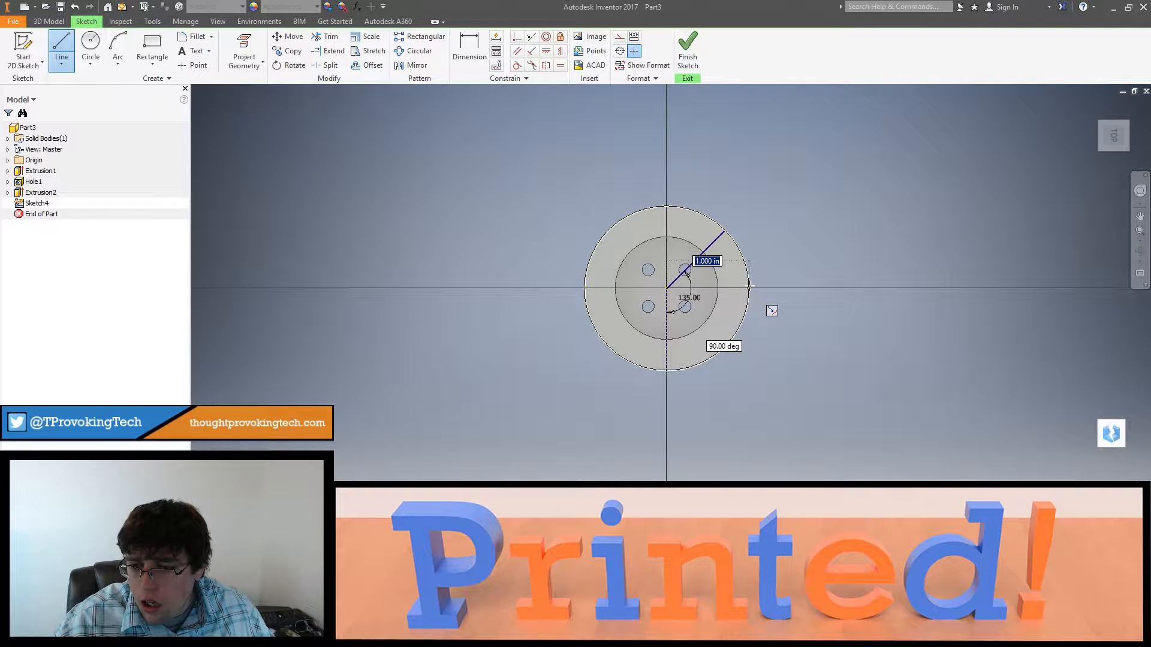
text(1)
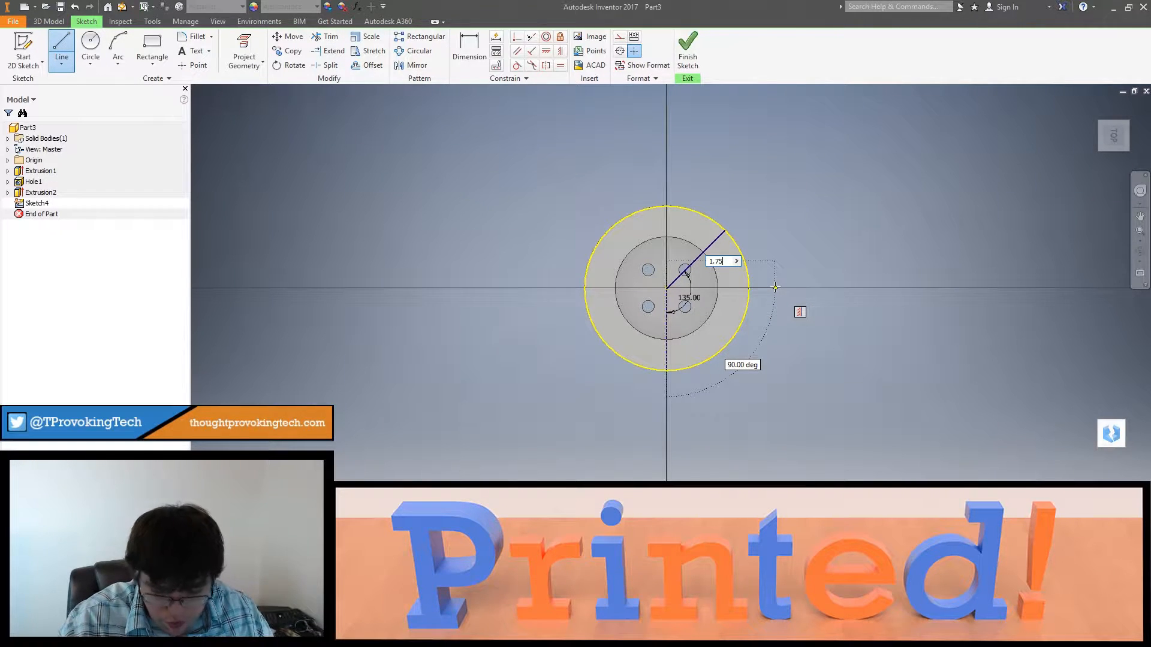
text(.75)
key(Tab)
key(Return)
key(Escape)
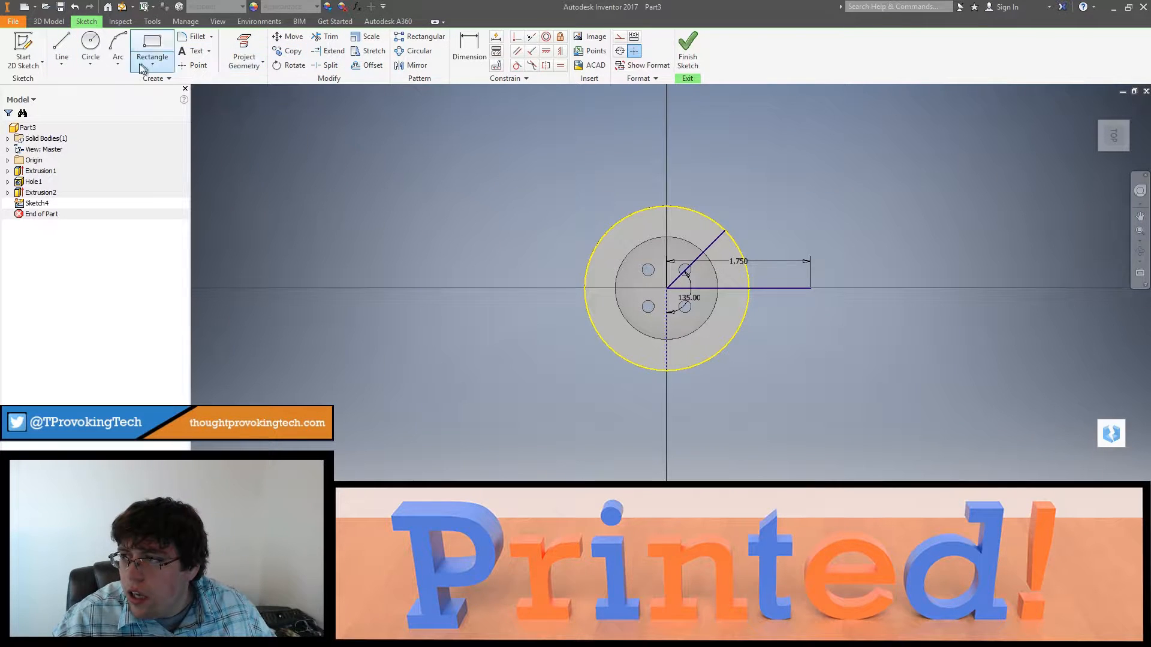
Step: Draw a three-point arc from the diagonal line's rim endpoint to the outer end of the centreline segment, bowed slightly inward
click(118, 48)
click(725, 231)
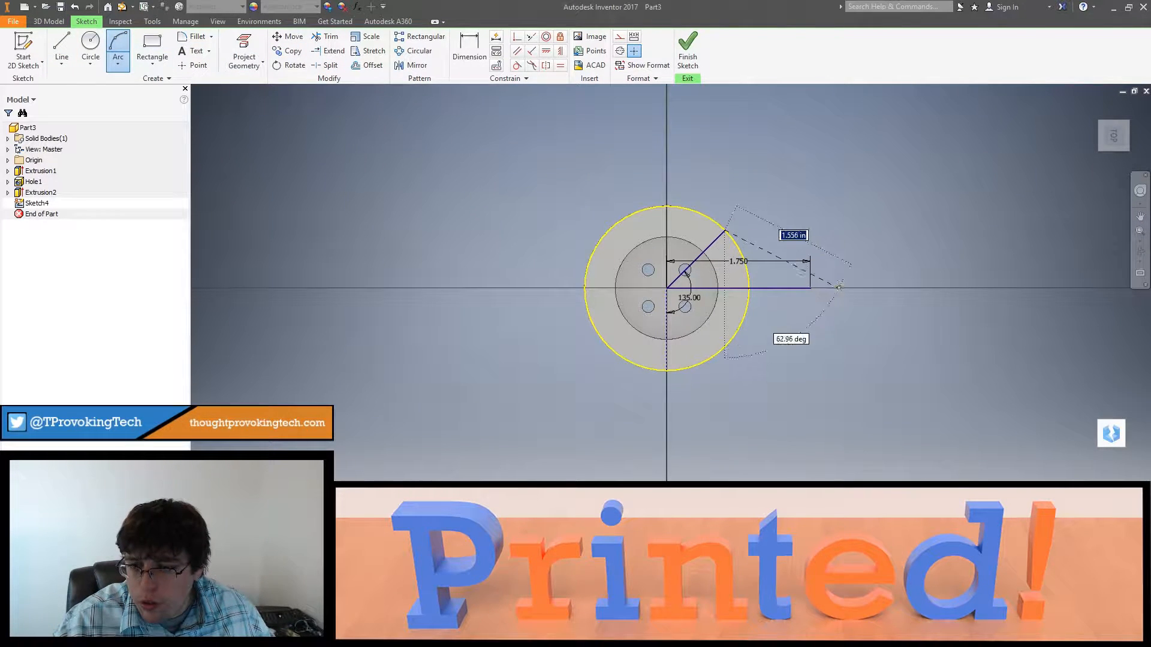
click(809, 288)
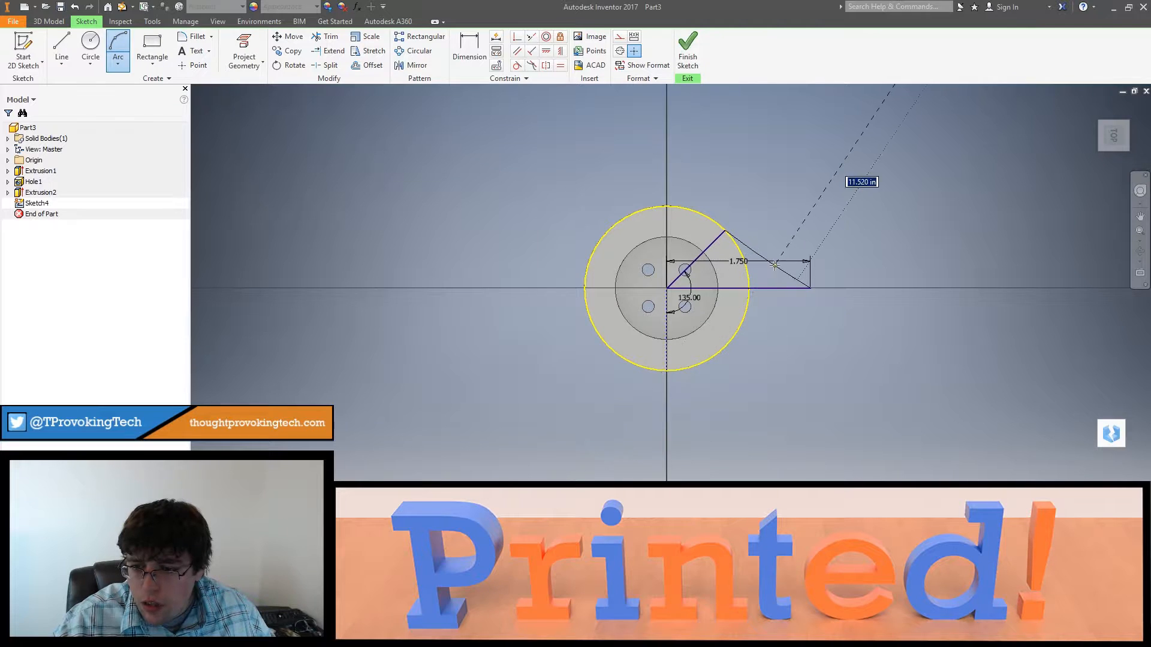
click(769, 266)
key(Escape)
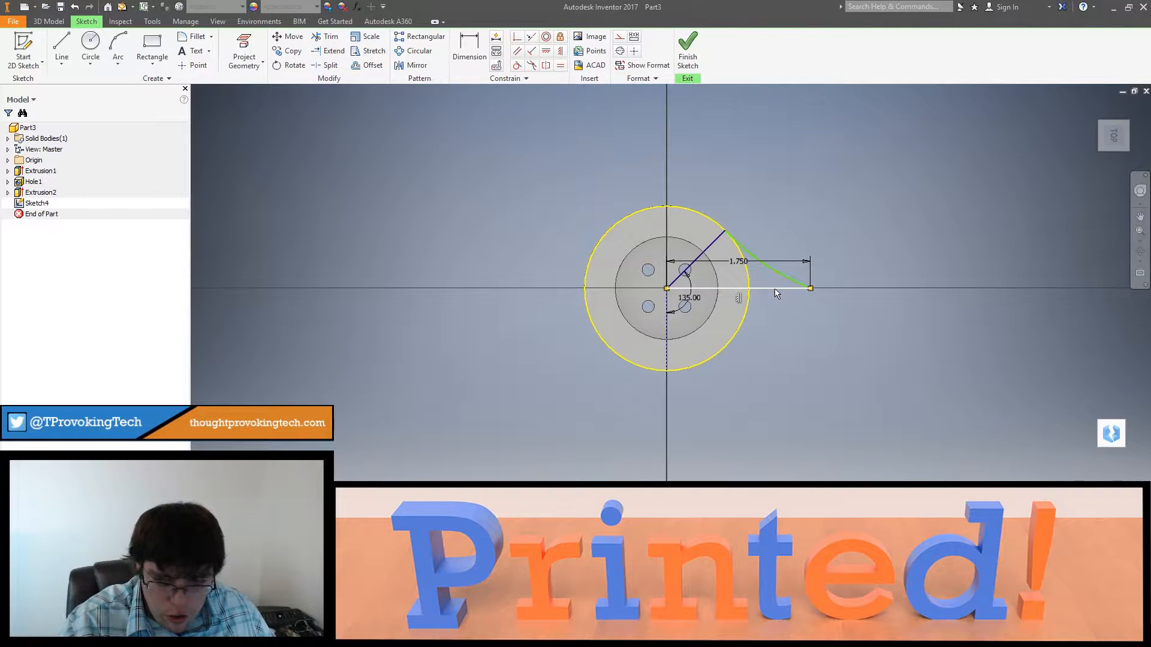
Step: Undo the connecting arc and delete the 1.75 in horizontal line from the centre, keeping the diagonal line
key(Delete)
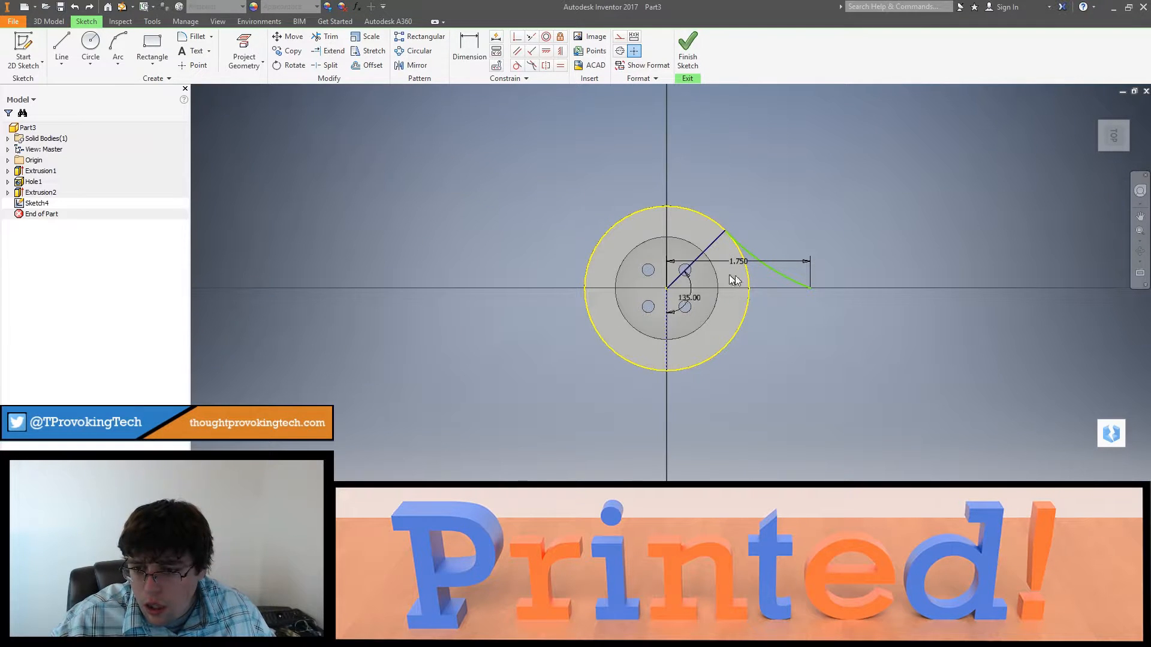
key(ctrl+z)
key(ctrl+z)
click(681, 289)
key(Delete)
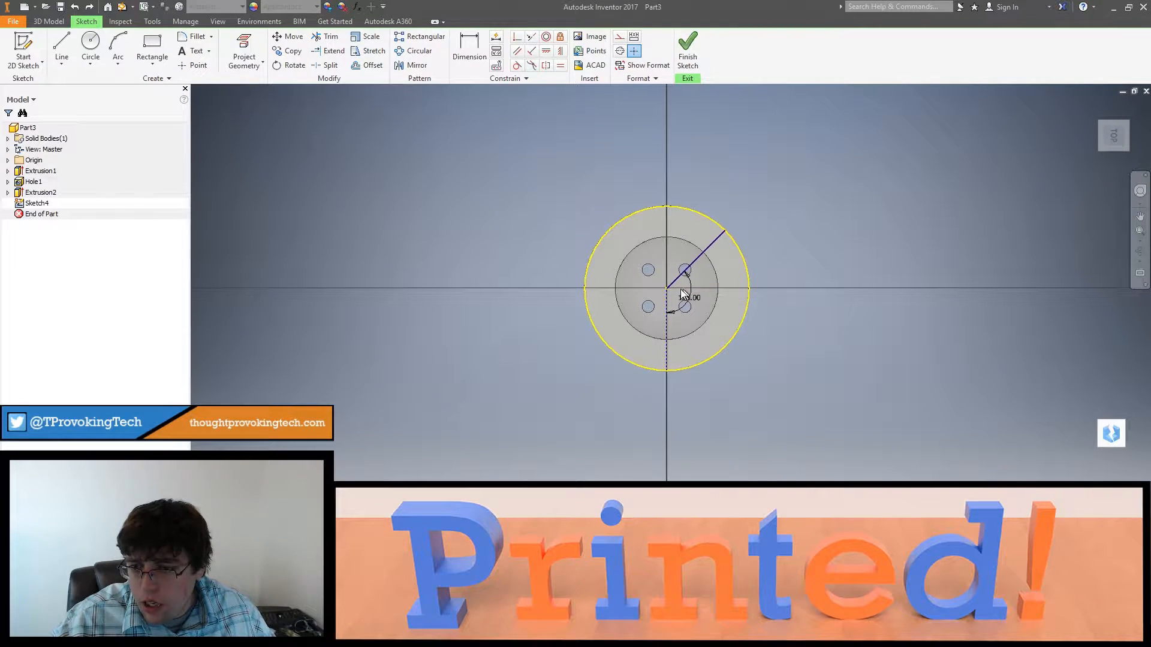
Step: Draw a 0.35 in vertical line upward from the button's centre
click(61, 47)
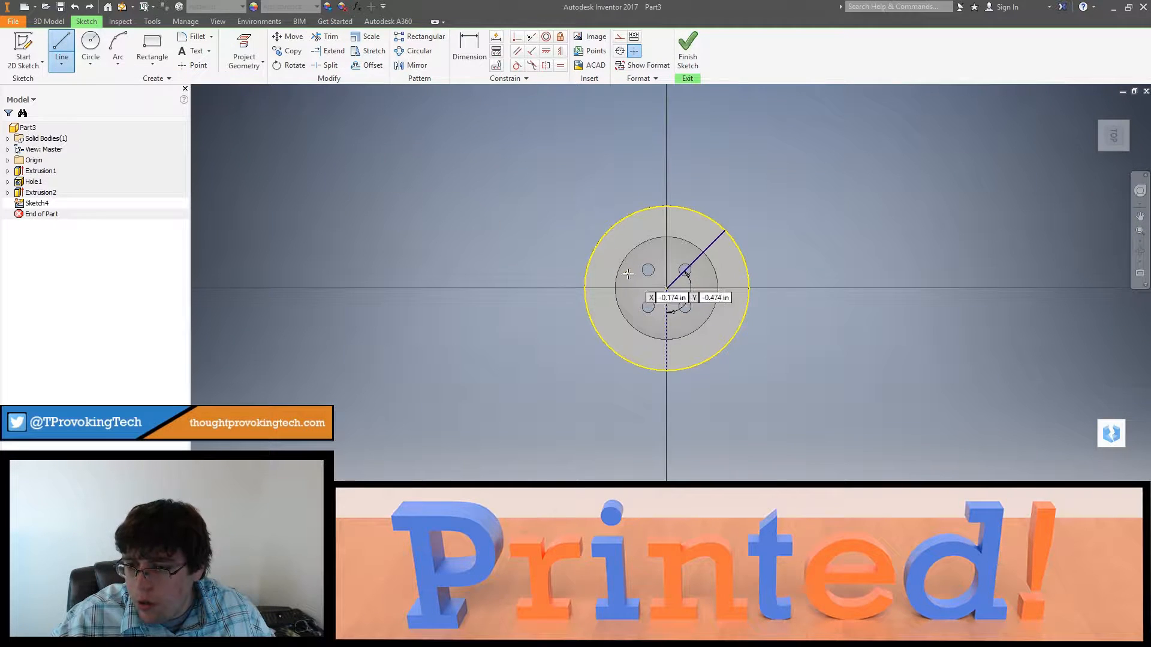
click(668, 289)
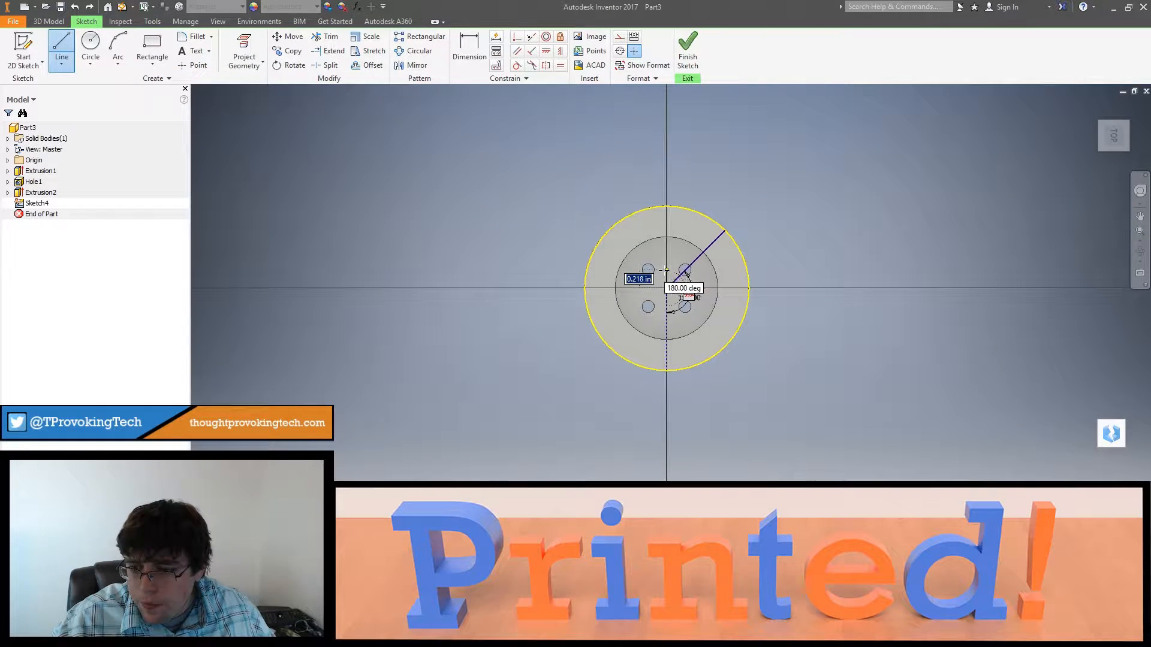
text(0.35)
key(Tab)
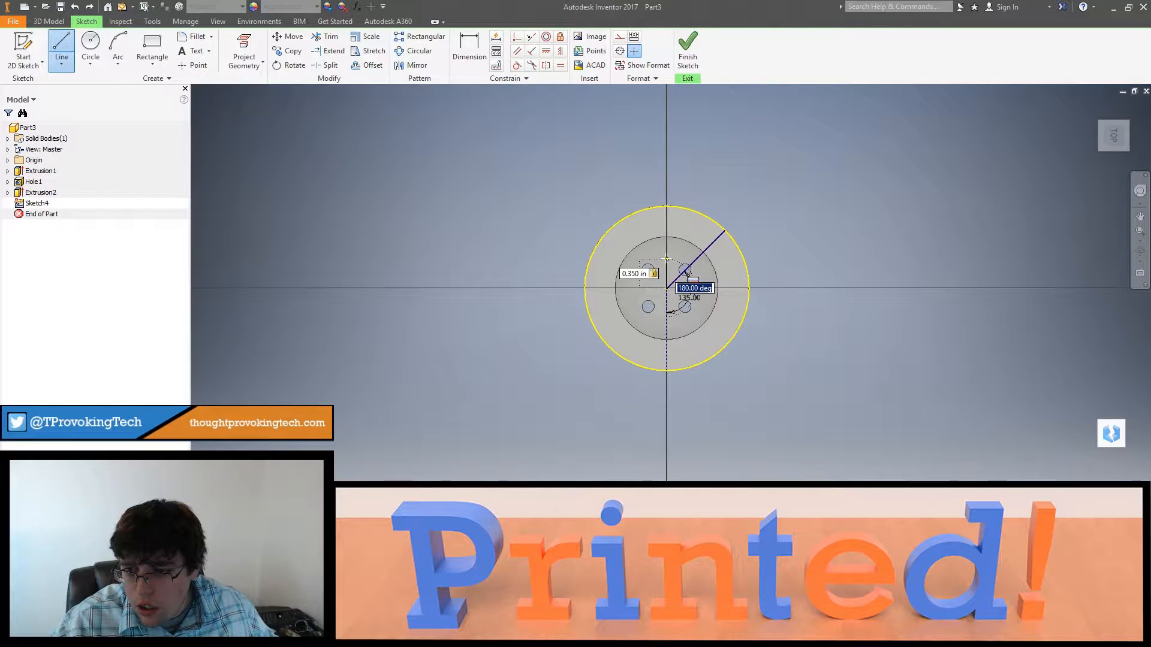
click(666, 258)
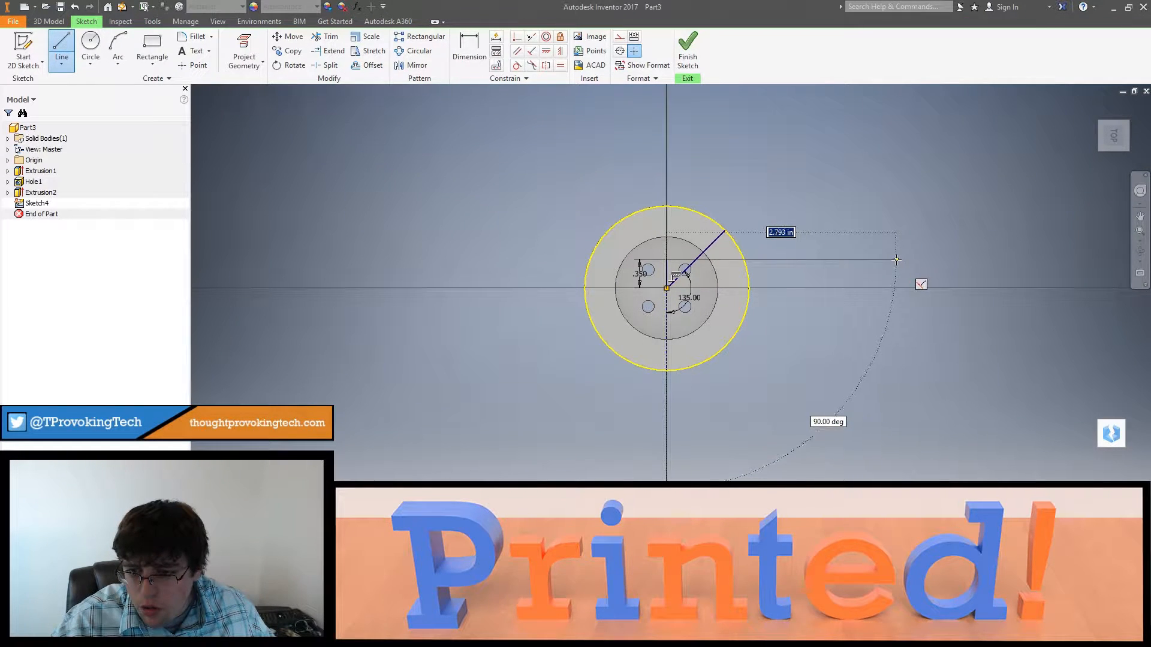
Step: Continue from the vertical line's upper end with a 1.75 in horizontal line extending outward past the ring
text(1)
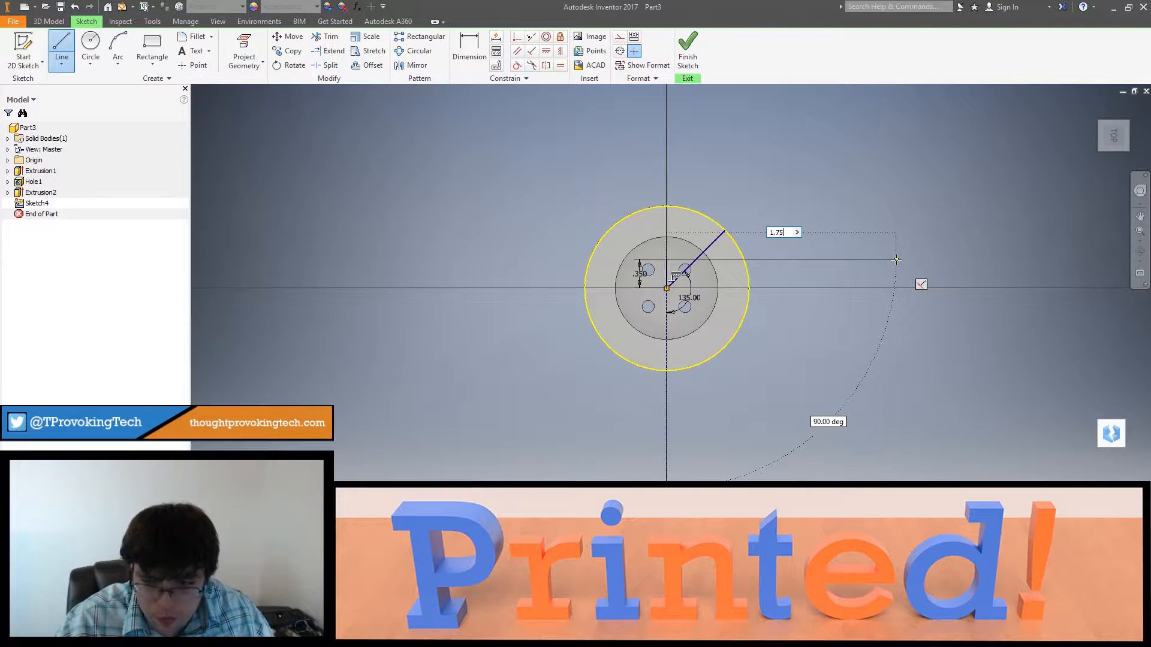
text(.75)
key(Tab)
key(Return)
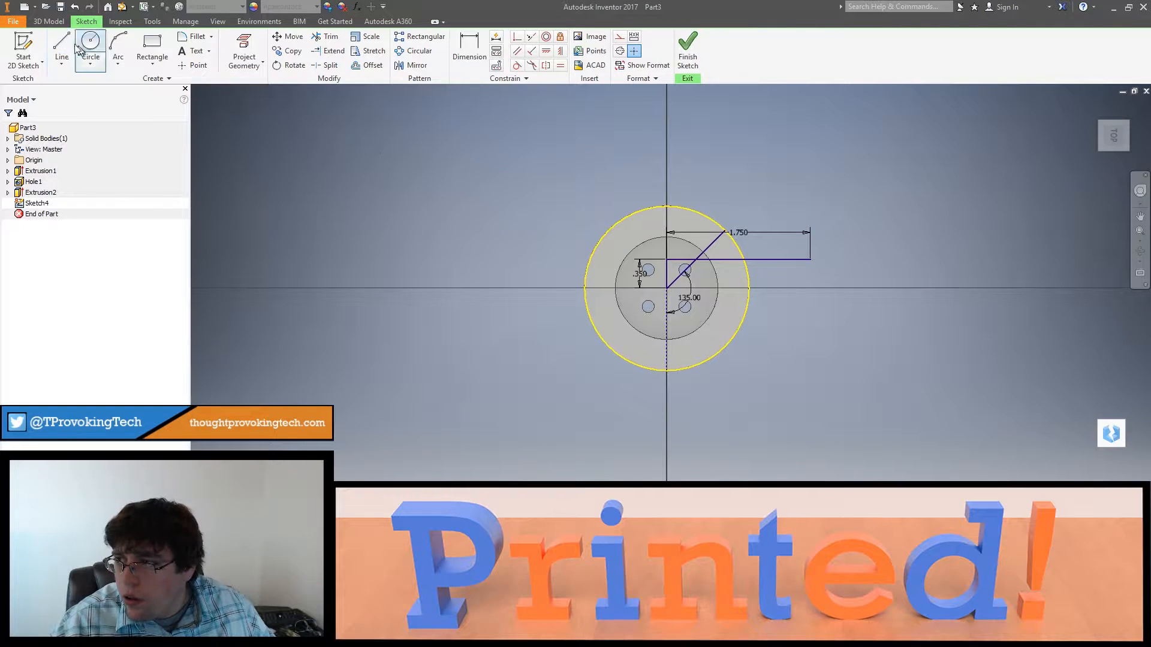
Step: Draw a three-point arc from the diagonal line's rim endpoint to the outer end of the 1.75 in line, bowed downward
click(114, 42)
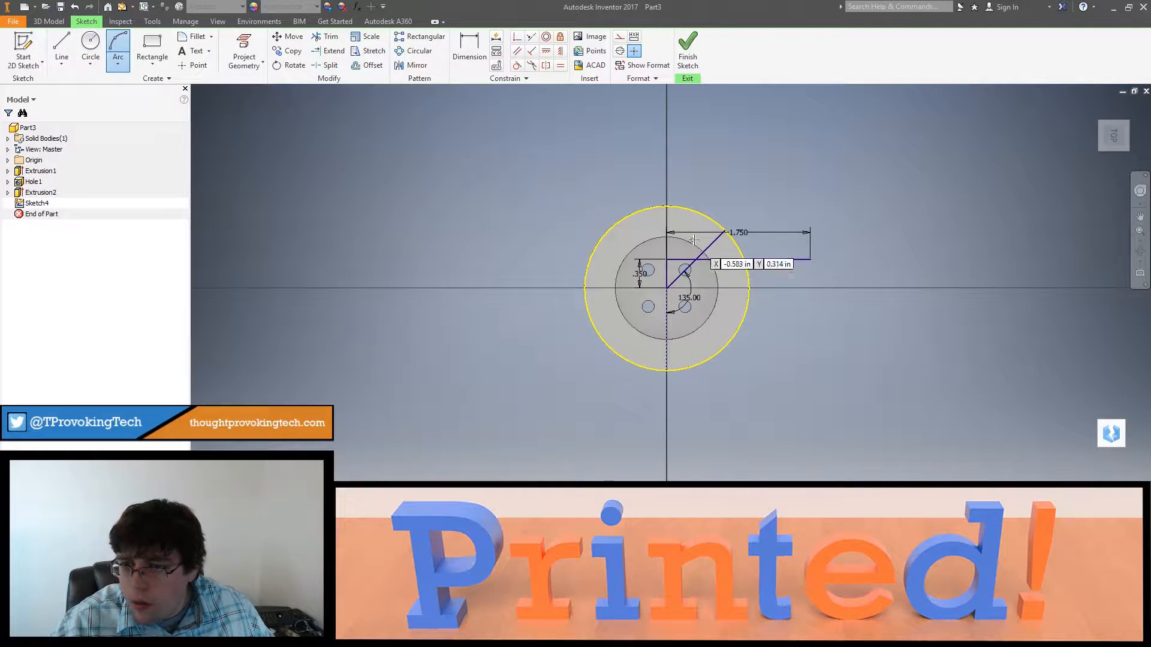
click(726, 232)
click(810, 259)
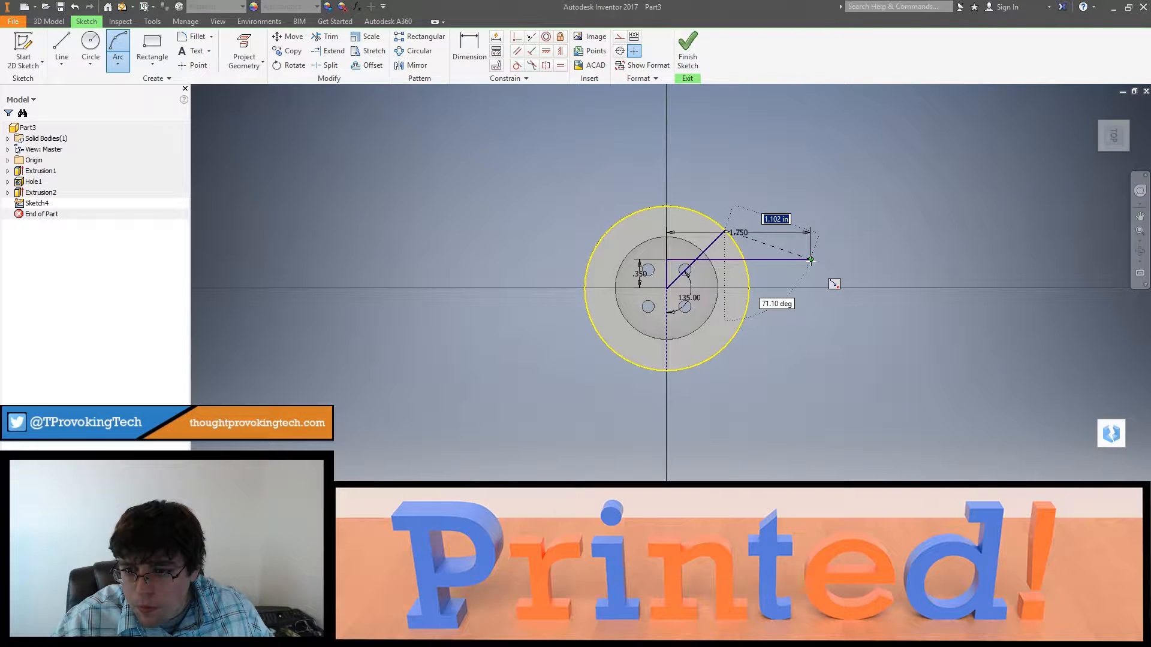
click(775, 257)
key(Escape)
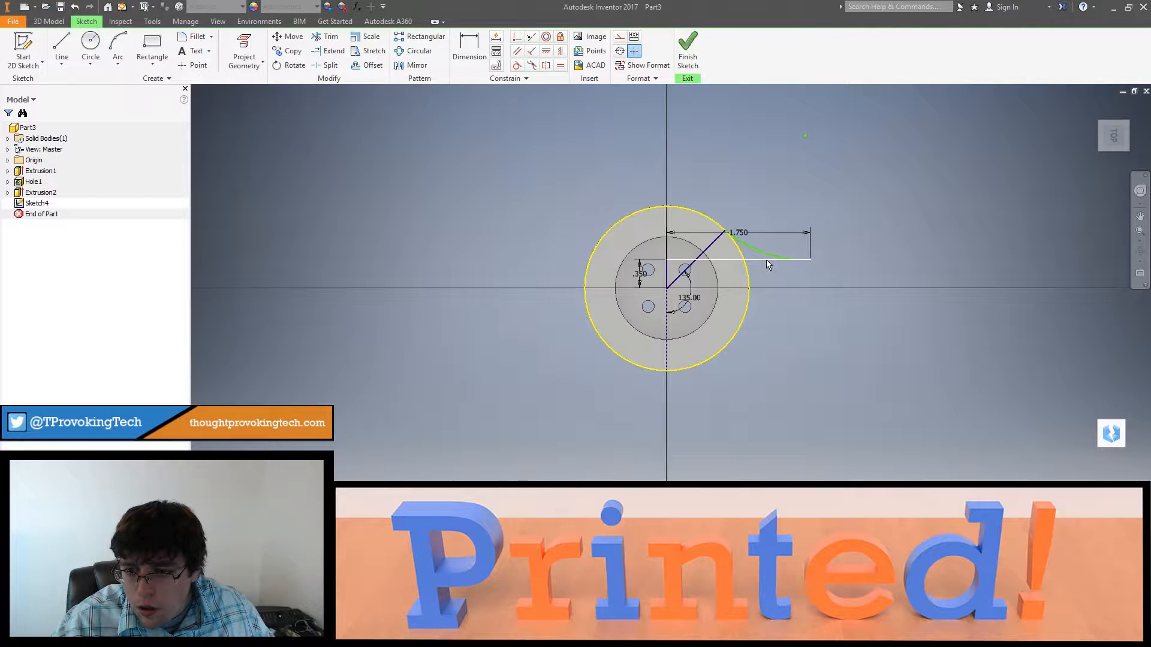
Step: Delete the 1.75 in horizontal guide line and the diagonal guide line, keeping the arc
click(764, 261)
key(Delete)
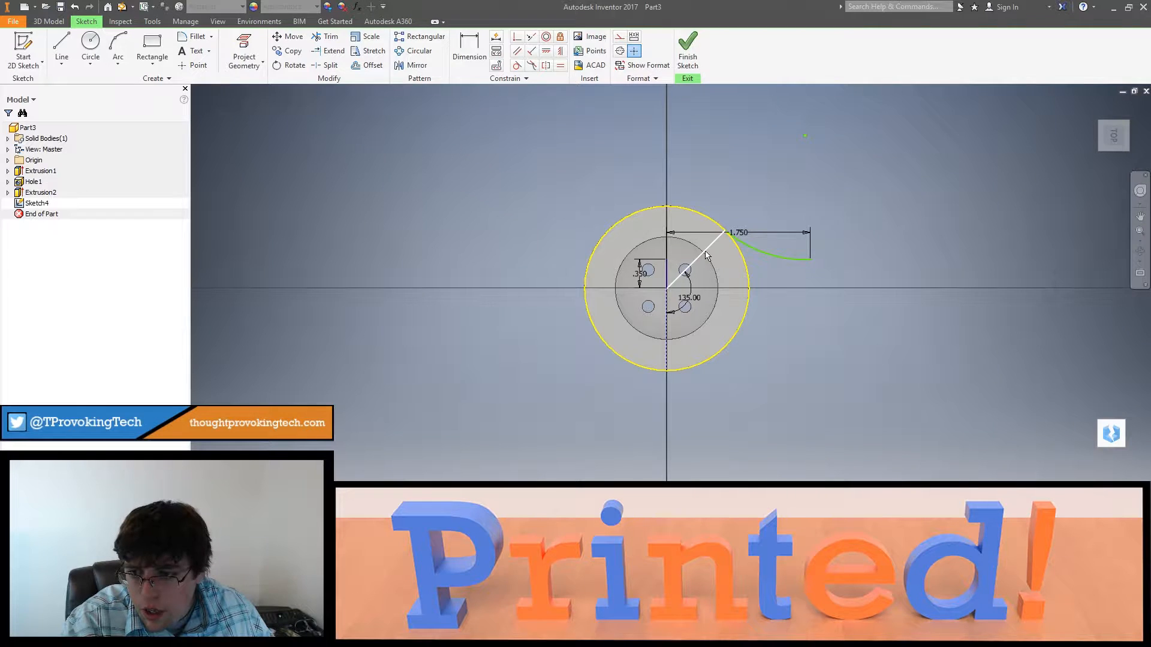
click(706, 254)
key(Delete)
Step: Trace a three-point arc along the ring's outer edge from the curved arc's start to the horizontal axis
click(118, 51)
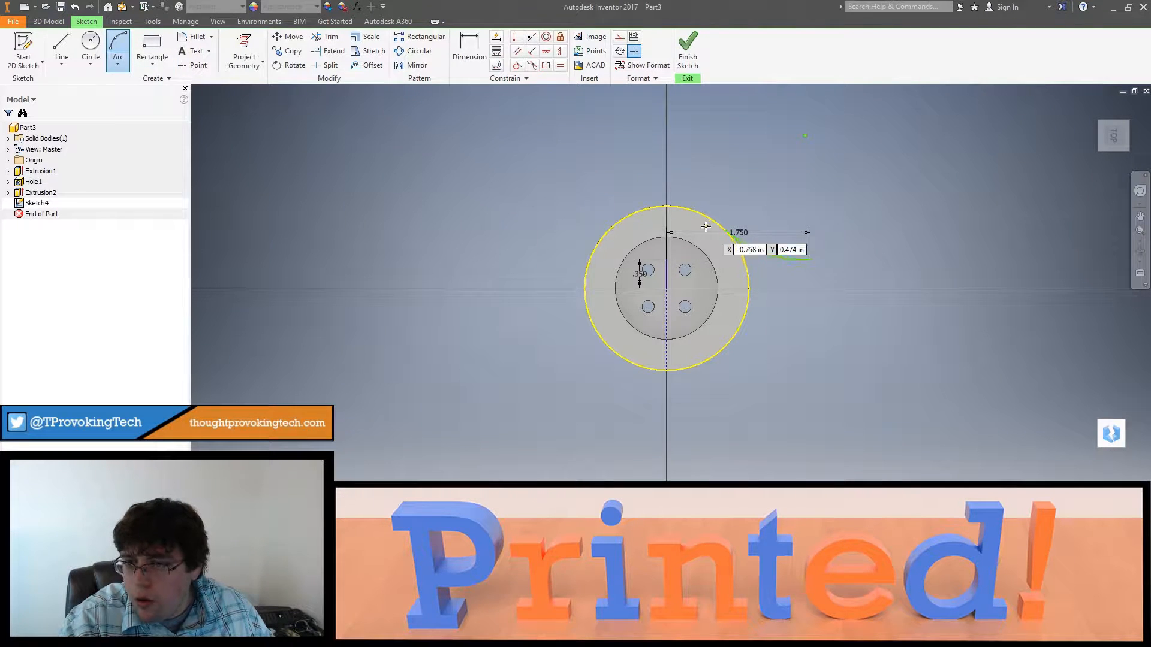
click(725, 231)
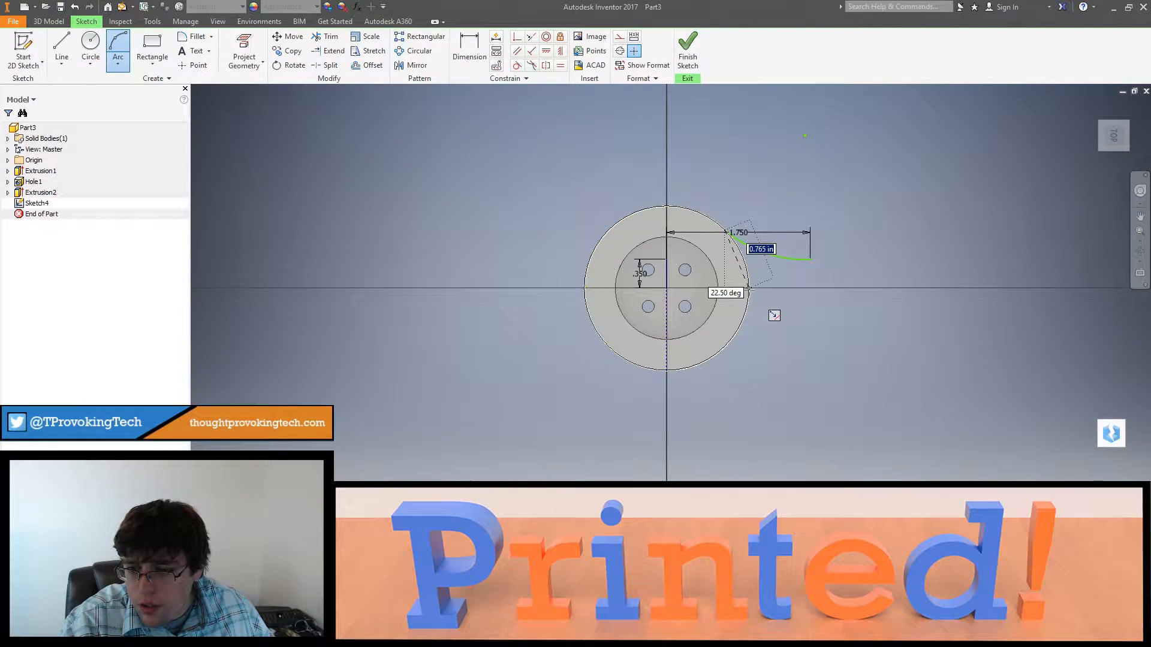
click(750, 288)
click(748, 273)
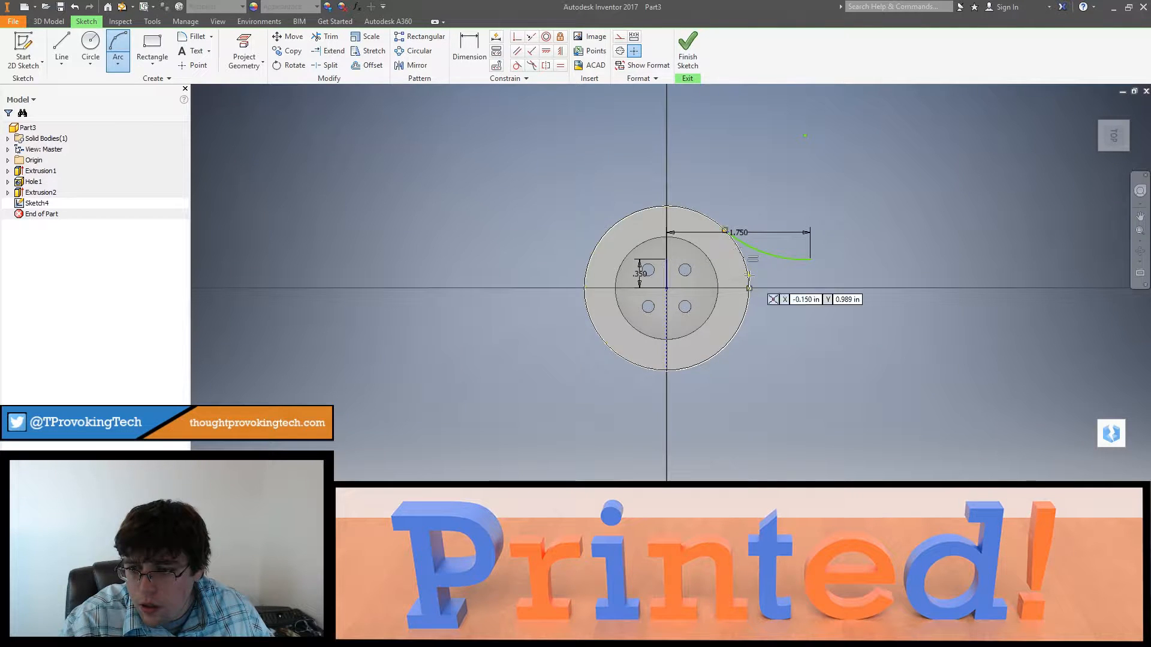
Step: Draw a 2 in horizontal line outward from the outer end of the curved arc
middle_drag(776, 296, 739, 329)
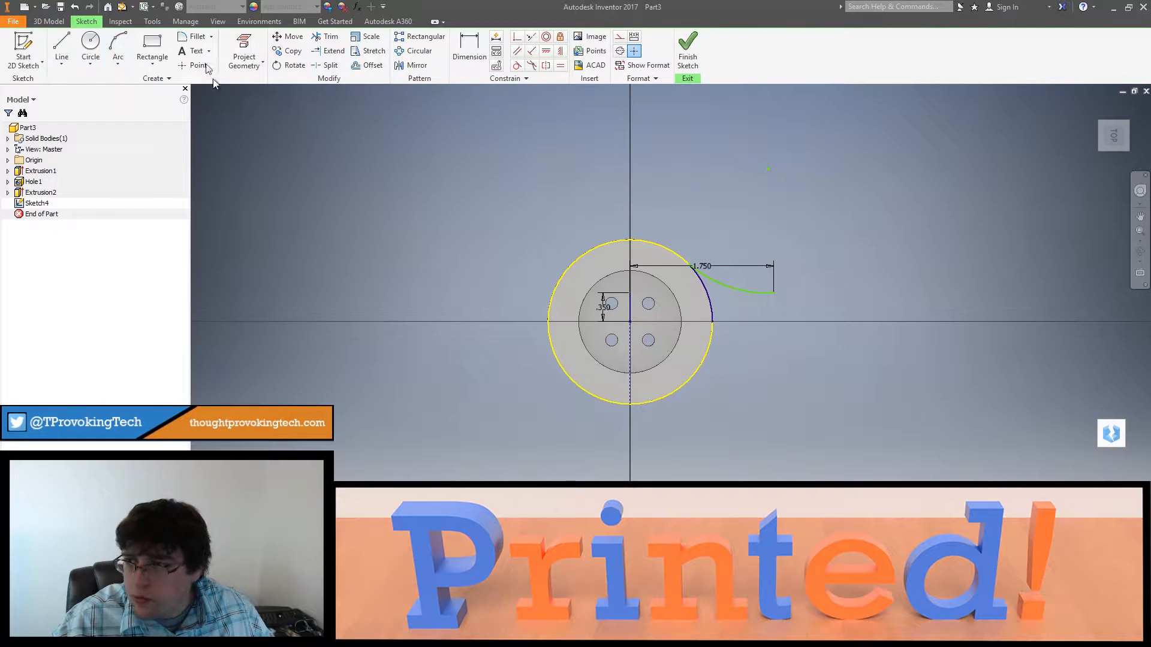
click(66, 39)
click(773, 293)
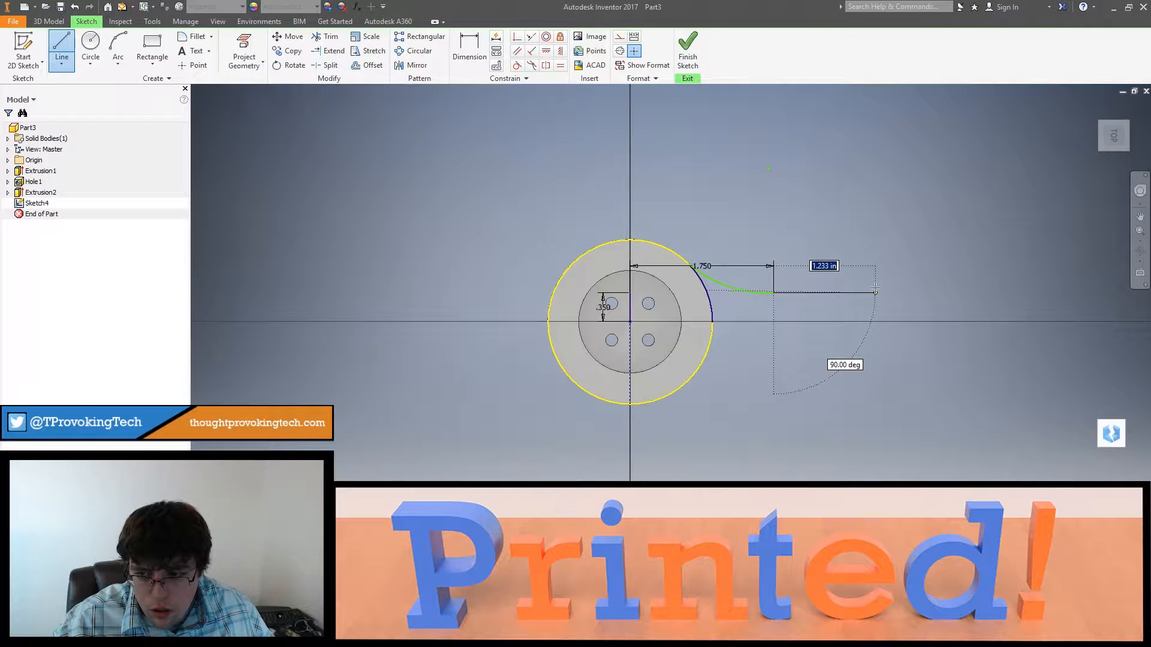
text(2)
key(Tab)
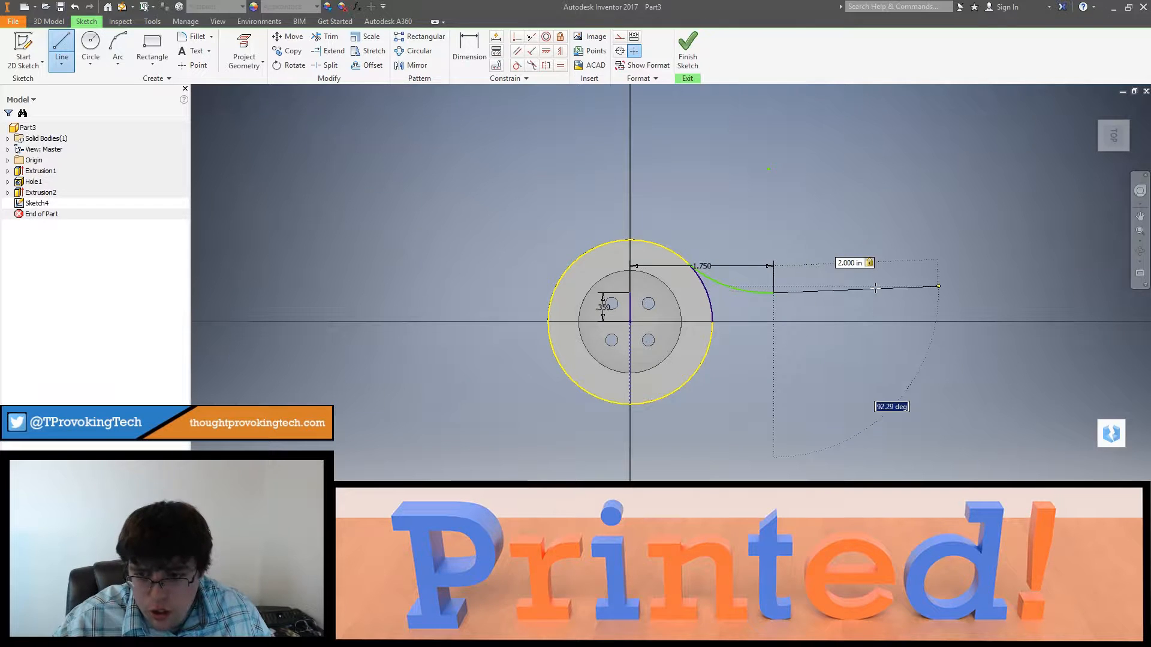
key(Return)
key(Escape)
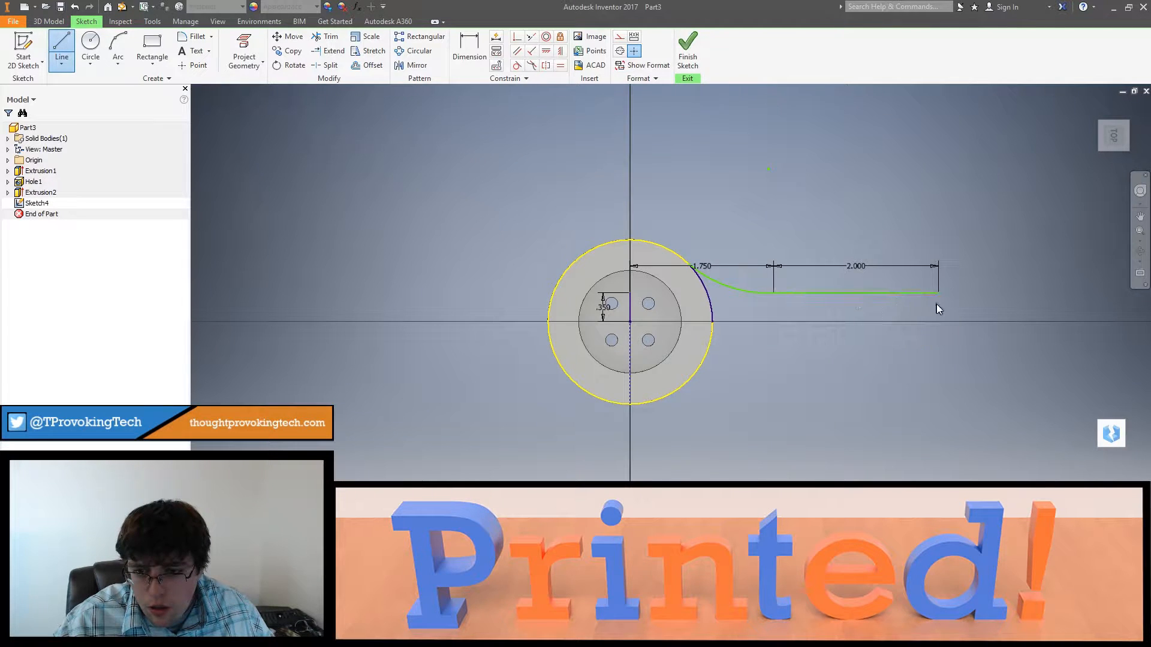
Step: Draw a 0.35 in vertical guide line from the 2 in line's outer end to the horizontal axis, continued by a 0.5 in line outward
scroll(936, 306, up, 3)
mouse_move(927, 327)
shift+middle_down()
mouse_move(882, 350)
mouse_move(935, 312)
shift+middle_up()
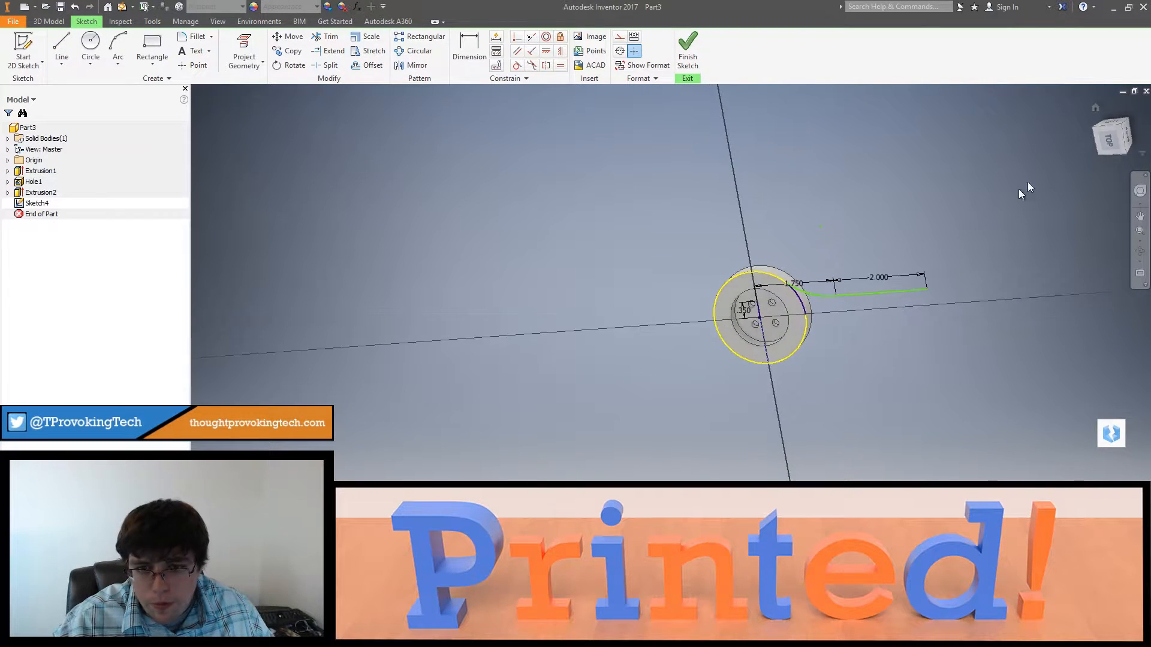
click(1112, 139)
scroll(875, 354, up, 3)
mouse_move(875, 354)
middle_down()
mouse_move(724, 321)
mouse_move(762, 311)
mouse_move(735, 314)
middle_up()
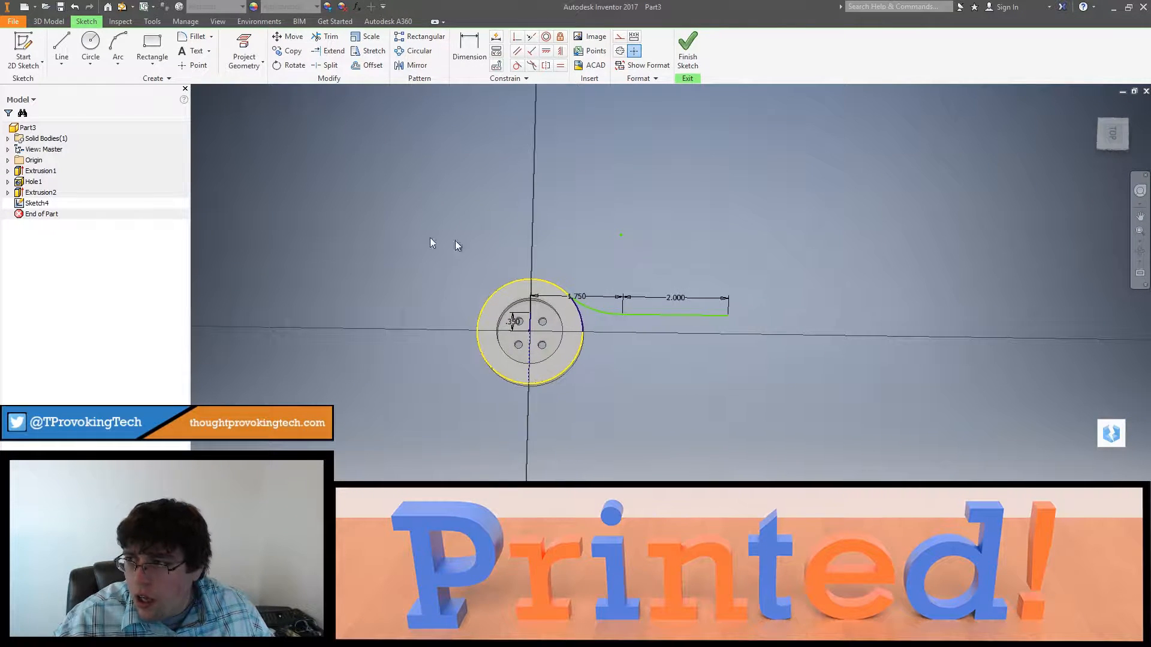
click(72, 45)
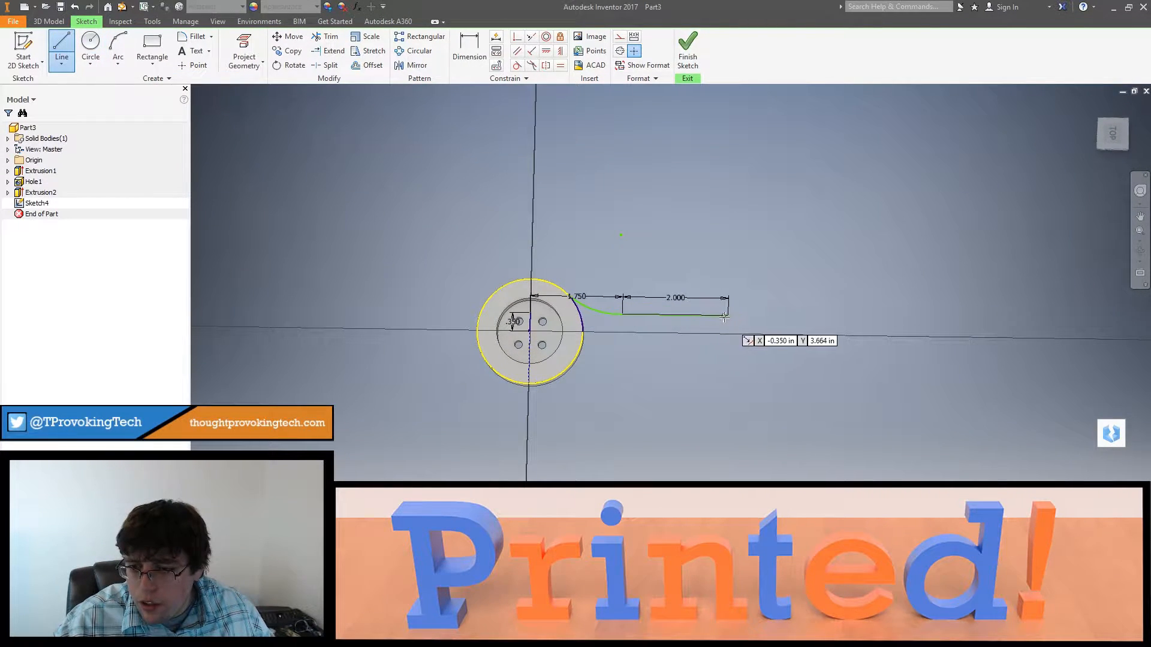
click(729, 316)
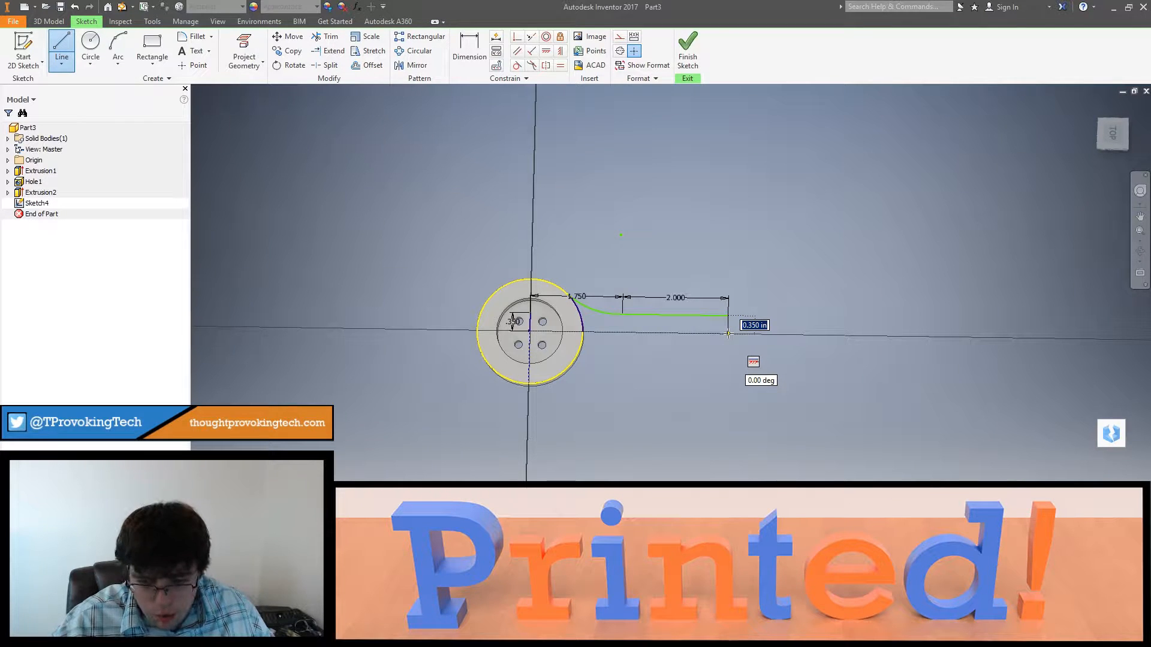
click(728, 334)
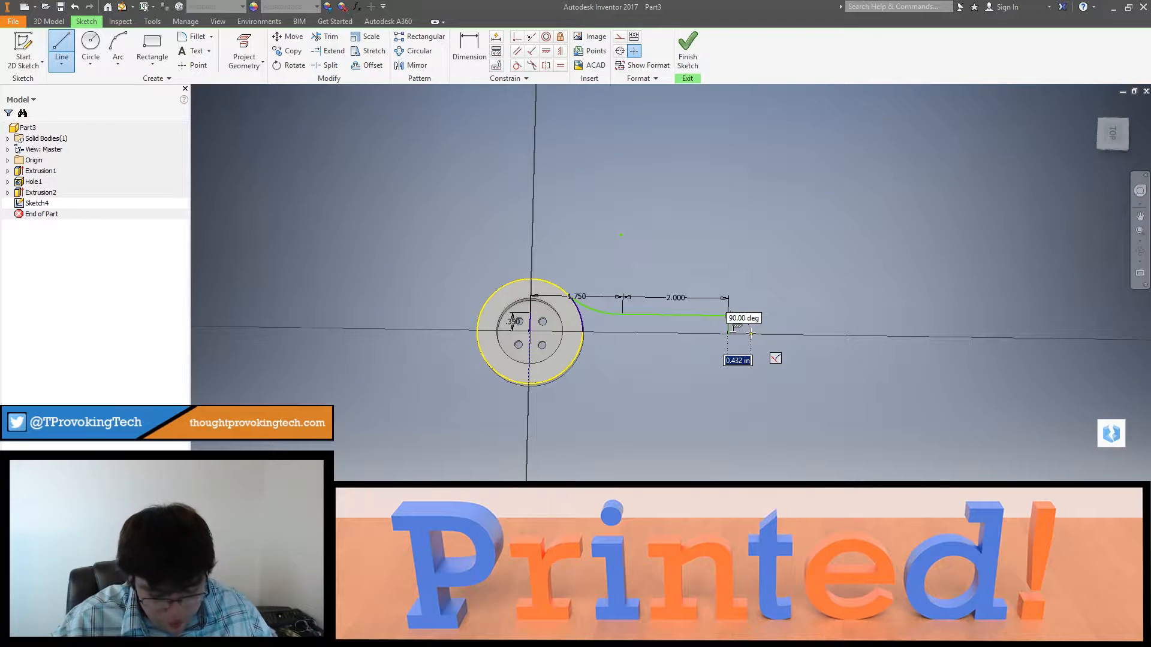
text(.5)
key(Return)
key(Escape)
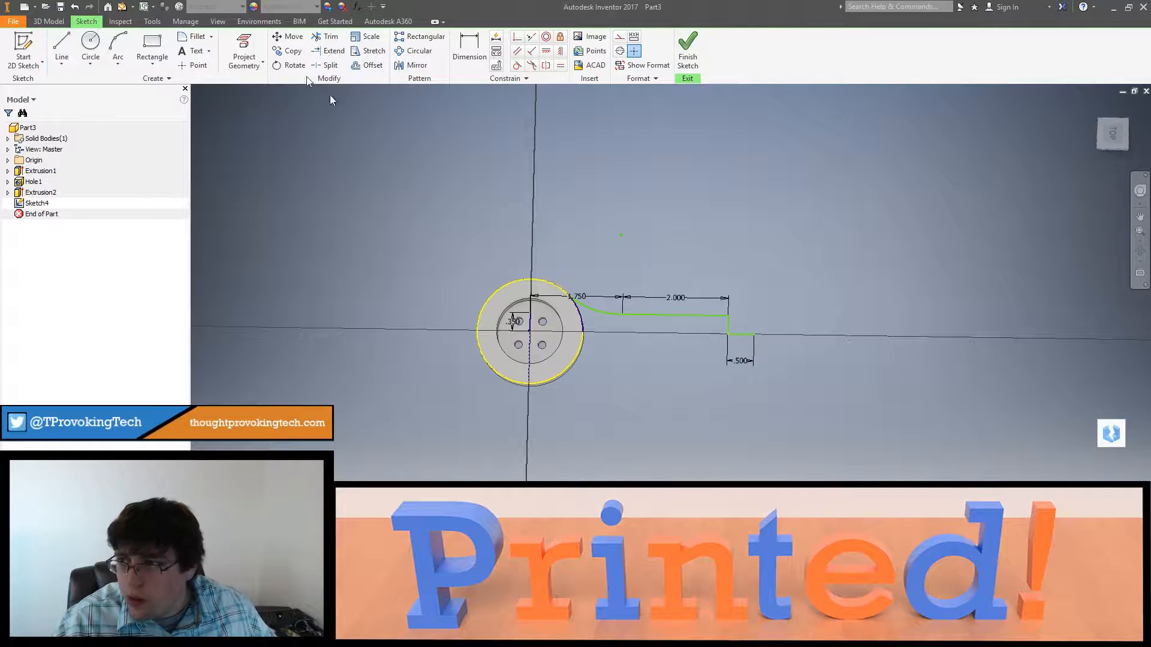
Step: Try a 1.5 in diameter circle centered on the outer end of the 0.5 in line, and undo it
click(91, 48)
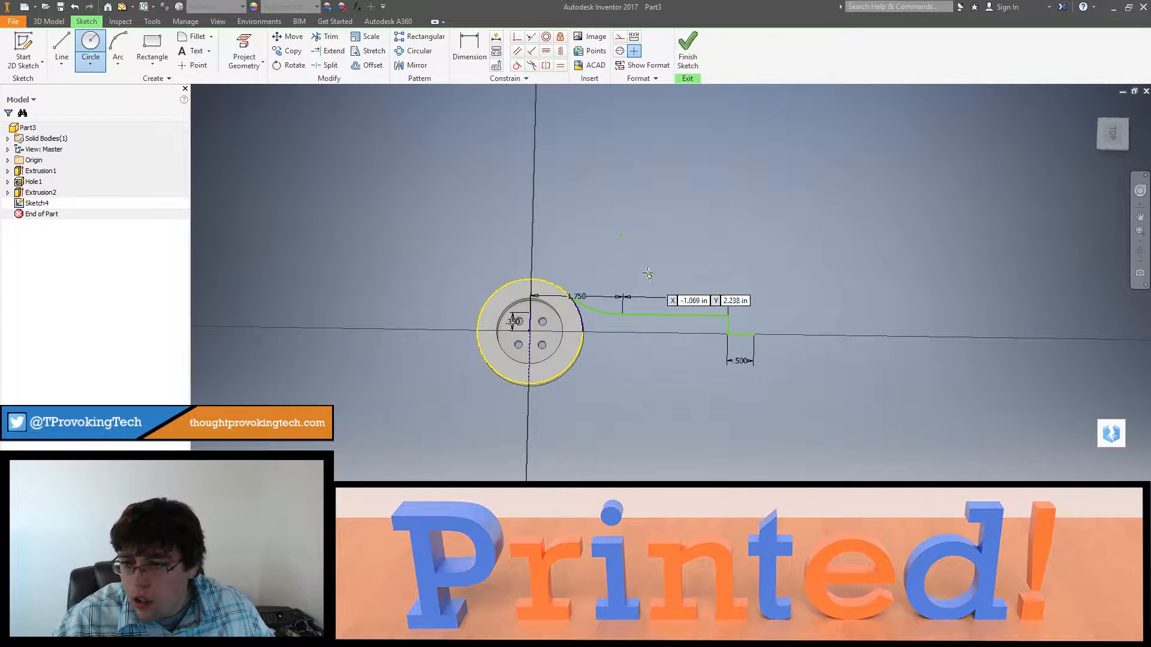
click(752, 334)
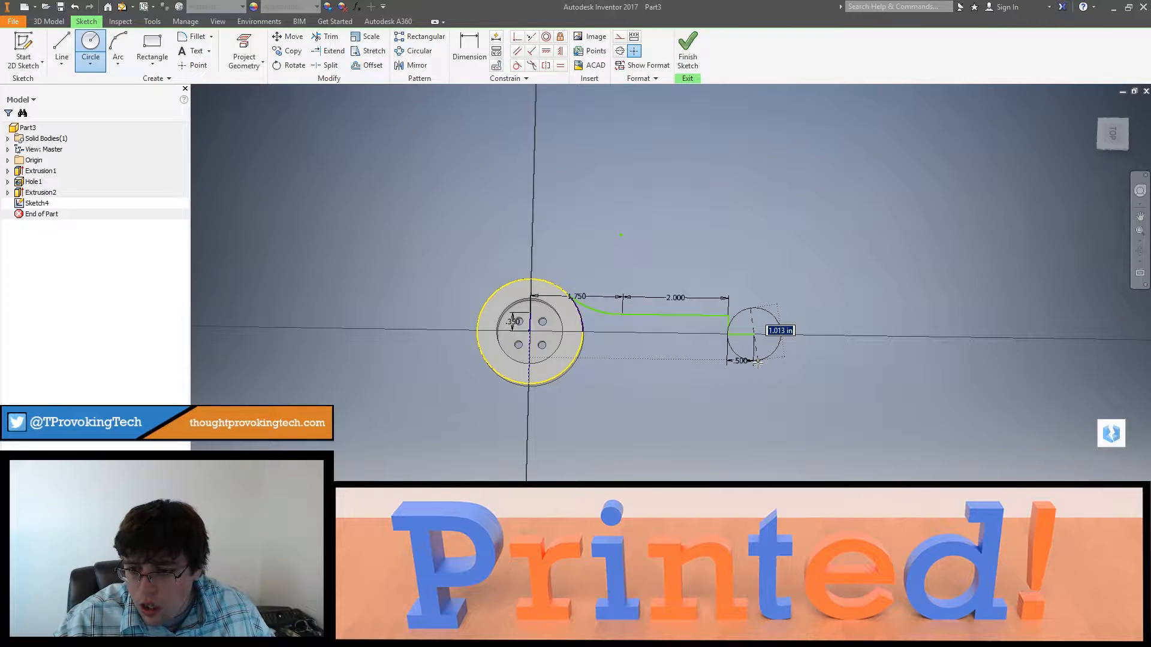
text(1.)
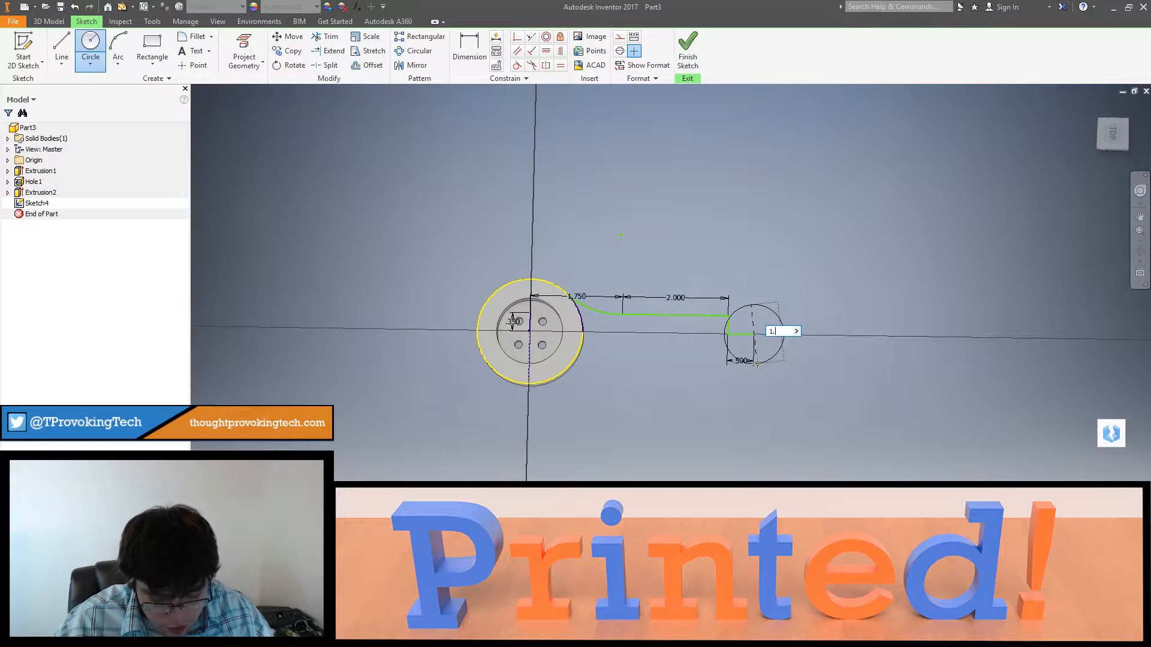
text(5)
key(Tab)
key(Return)
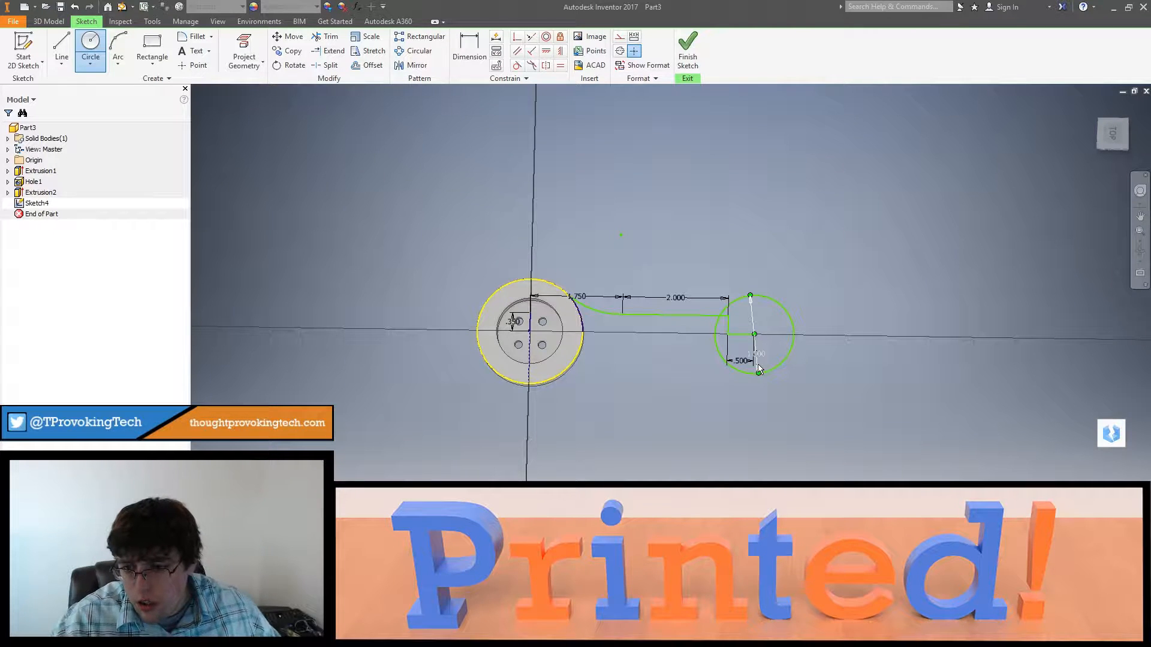
key(ctrl+z)
Step: Set the length of the short horizontal guide line on the axis to 0.25 in
click(745, 365)
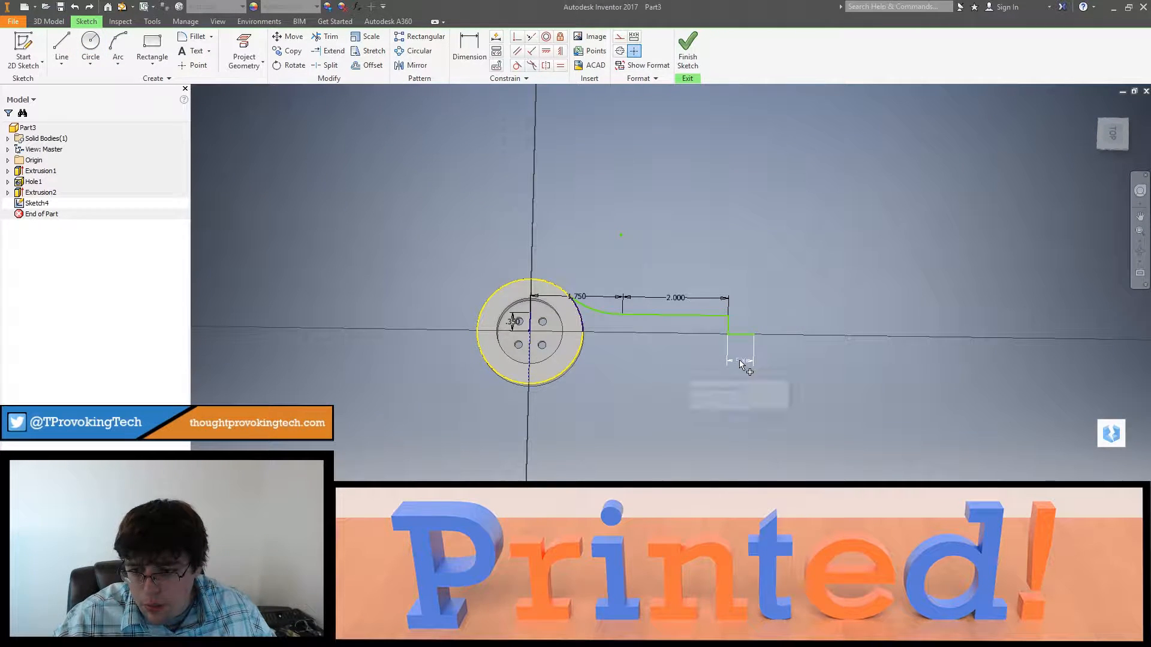
text(.)
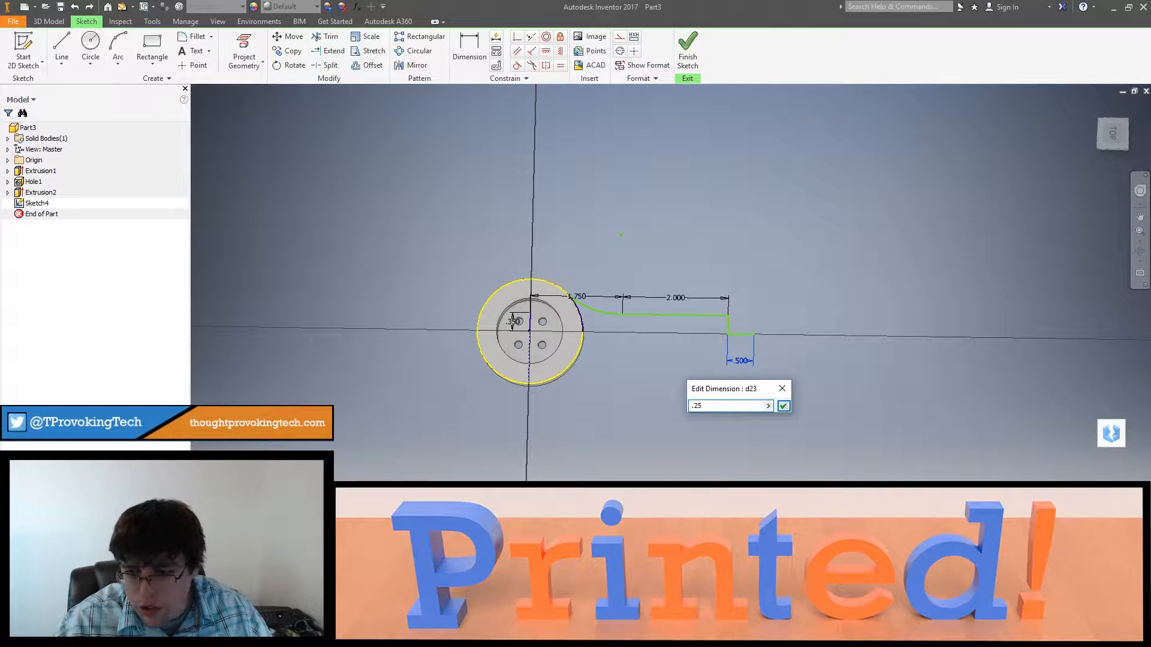
text(25)
key(Return)
Step: Draw a 1 in diameter circle centered on the outer end of the 0.25 in guide line
click(90, 42)
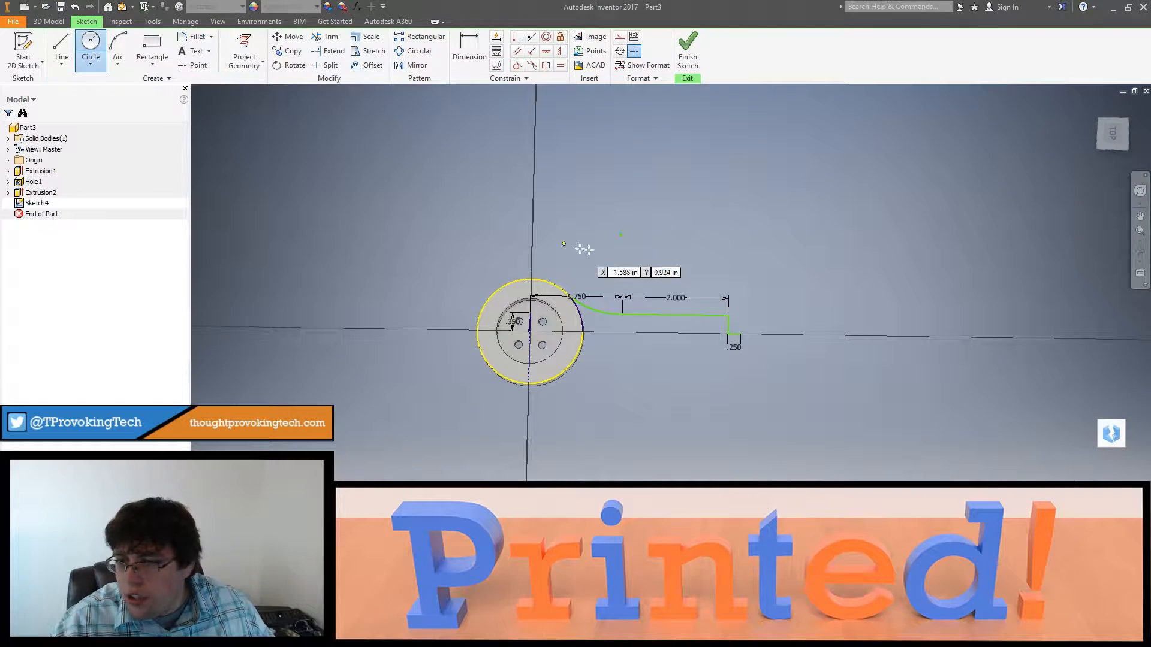
click(740, 334)
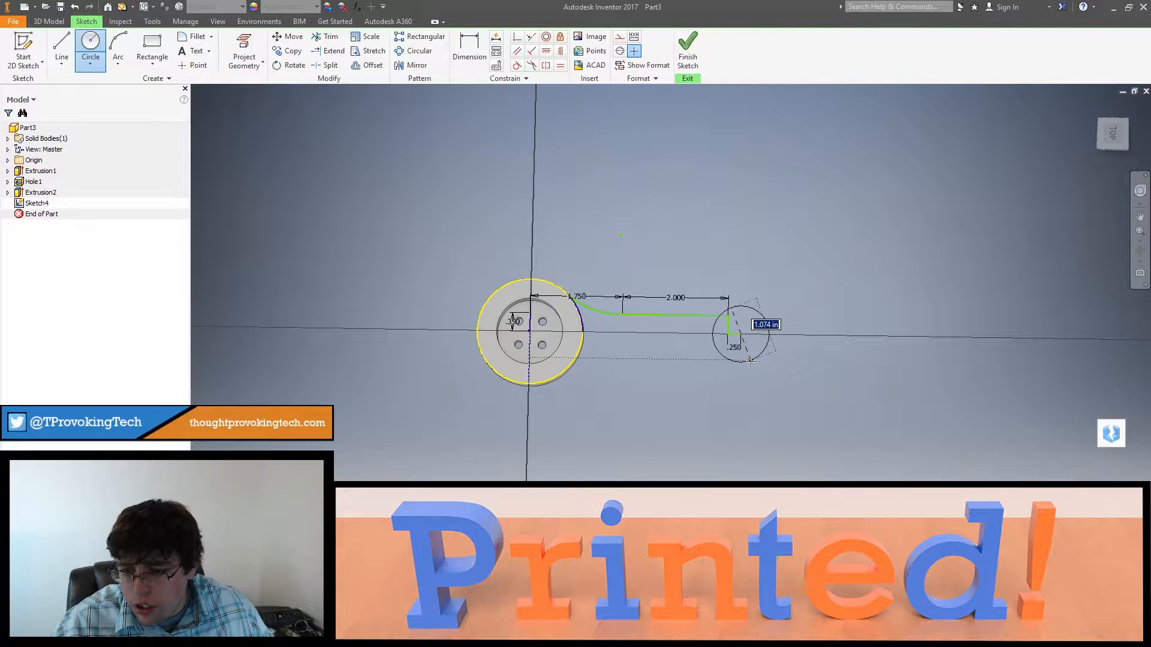
text(1)
key(Return)
key(Escape)
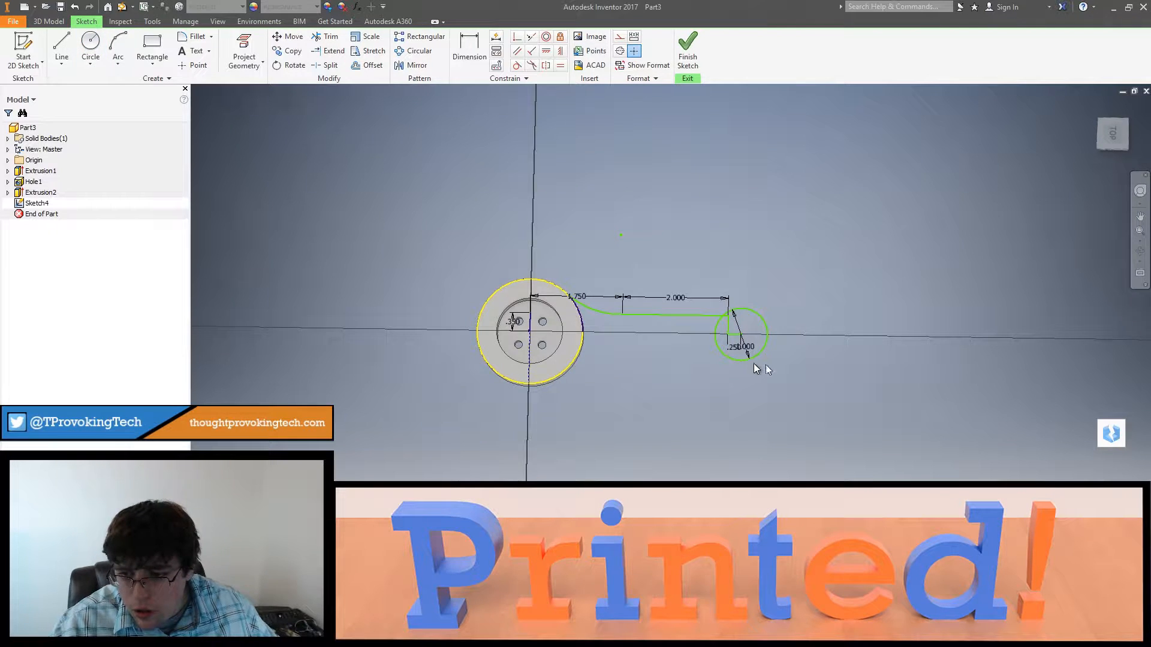
Step: Delete the two short guide lines inside the 1 in circle and trim the 2 in line's overhang at the circle
scroll(753, 364, up, 5)
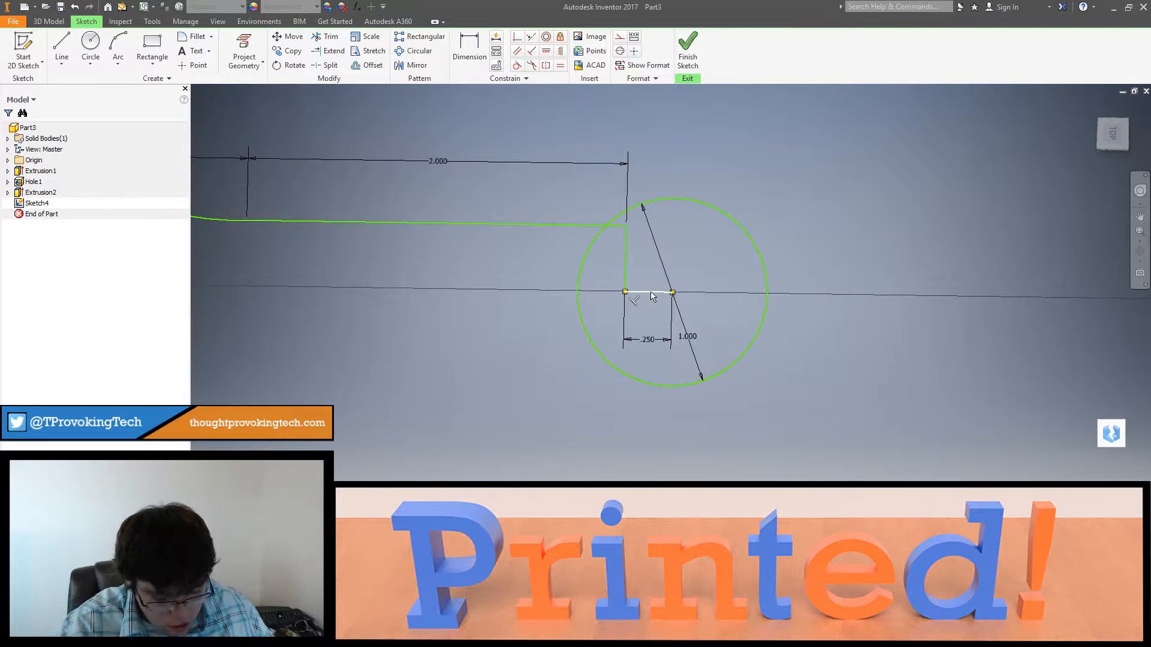
key(Delete)
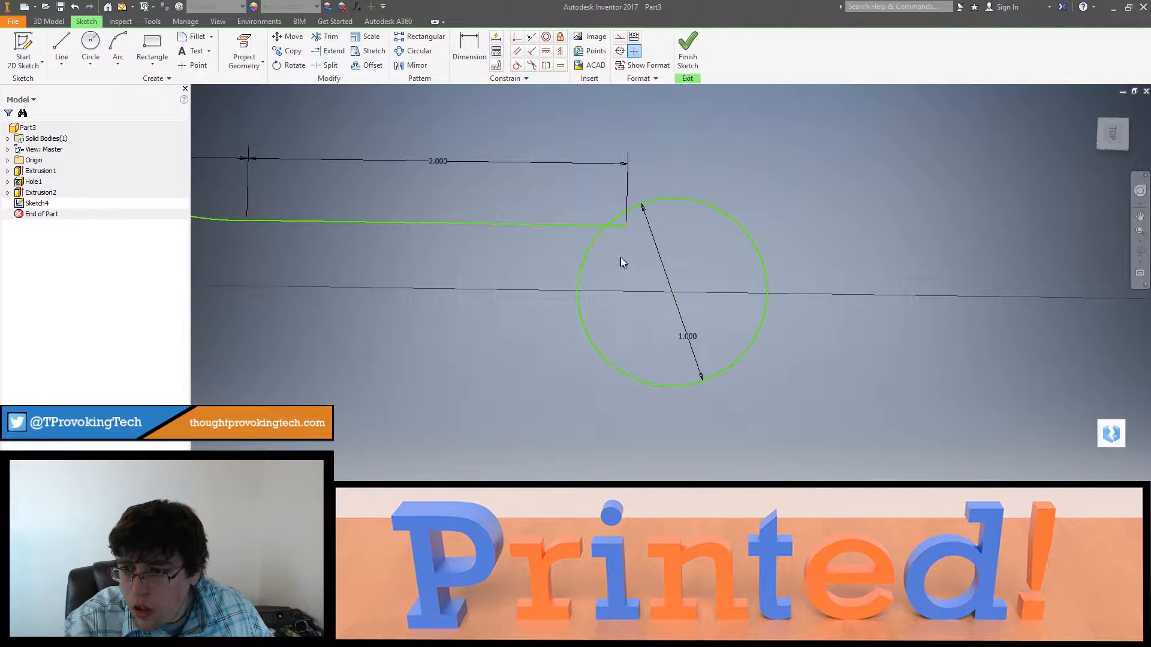
click(329, 40)
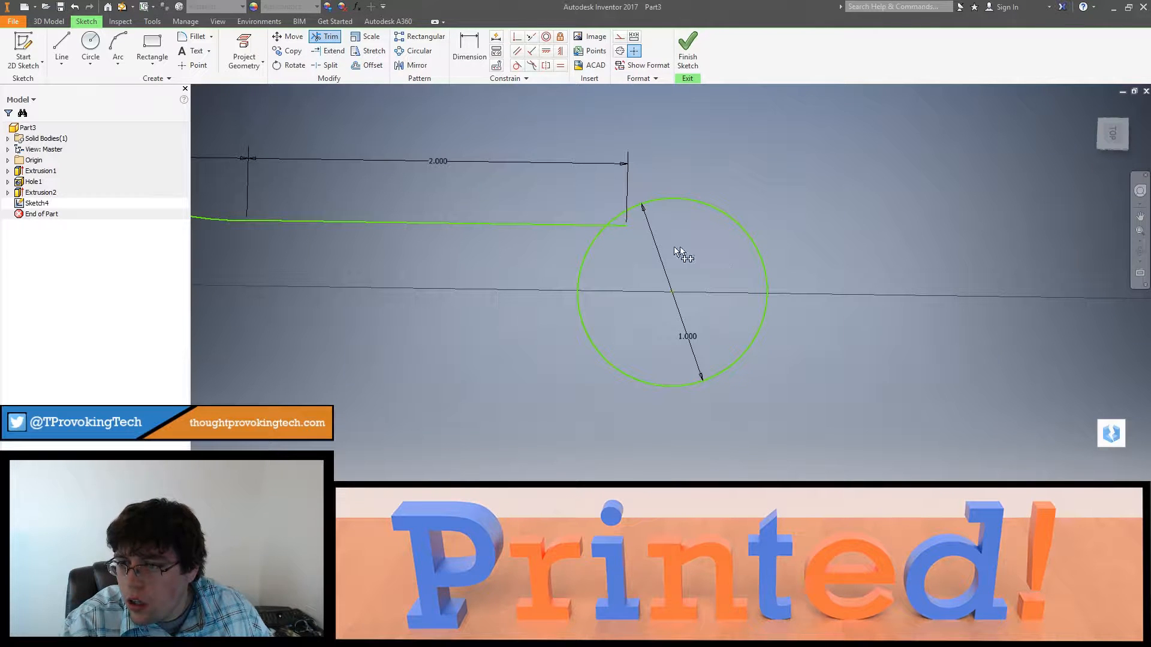
click(623, 228)
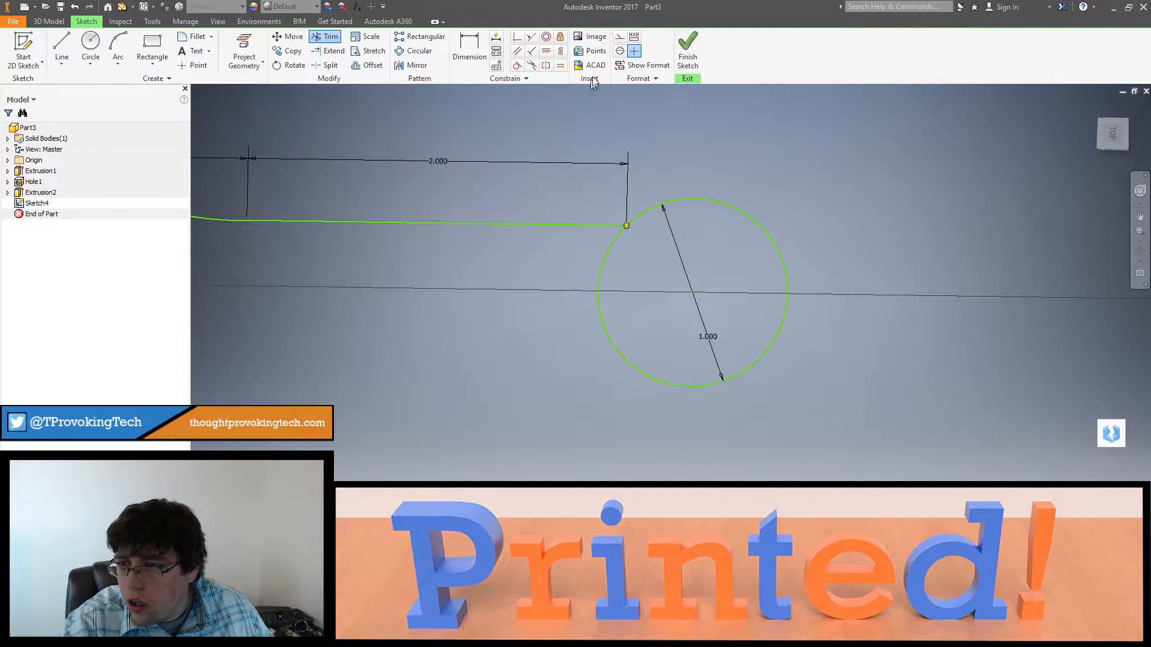
click(688, 51)
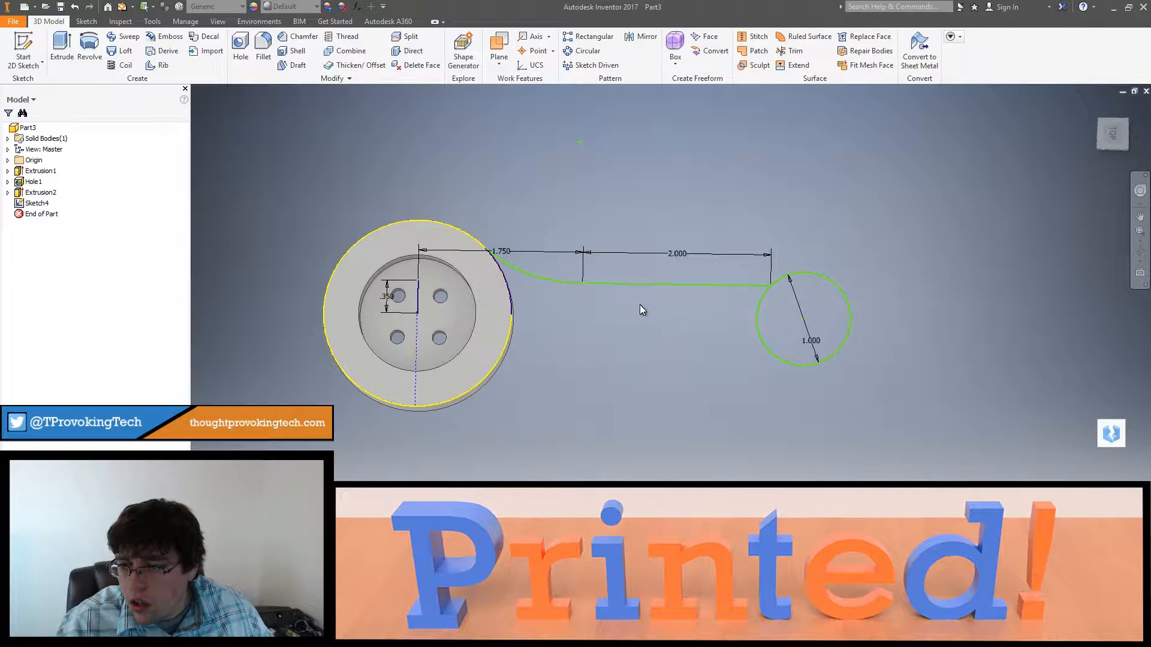
middle_drag(639, 305, 641, 315)
click(1117, 133)
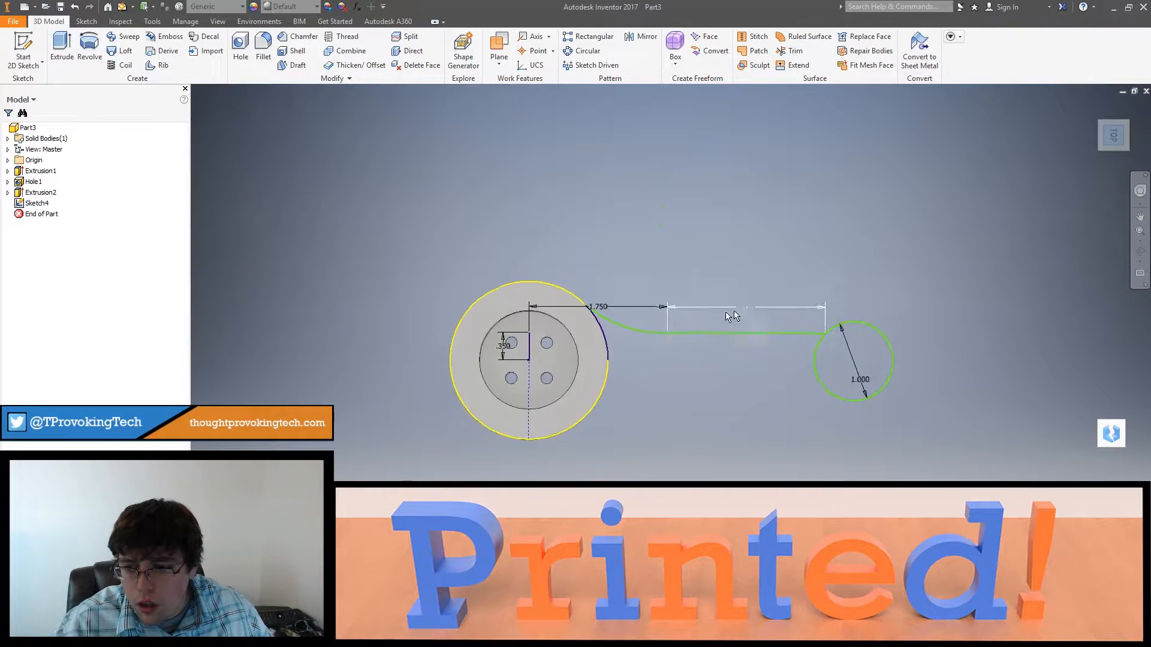
scroll(872, 382, up, 4)
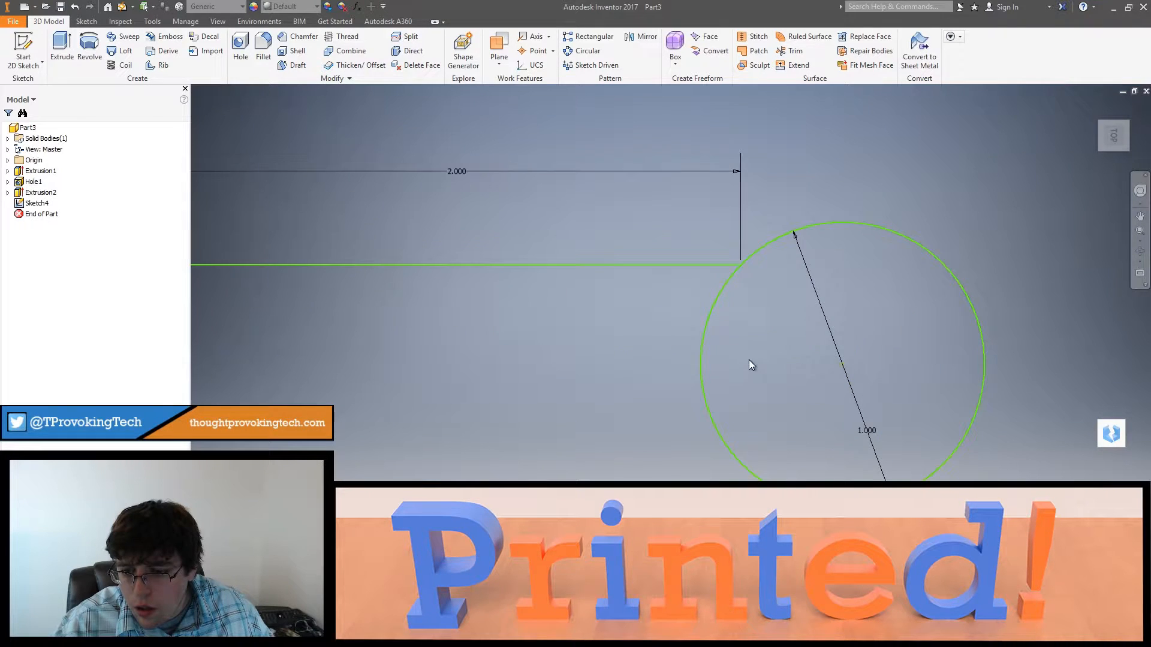
scroll(873, 312, down, 6)
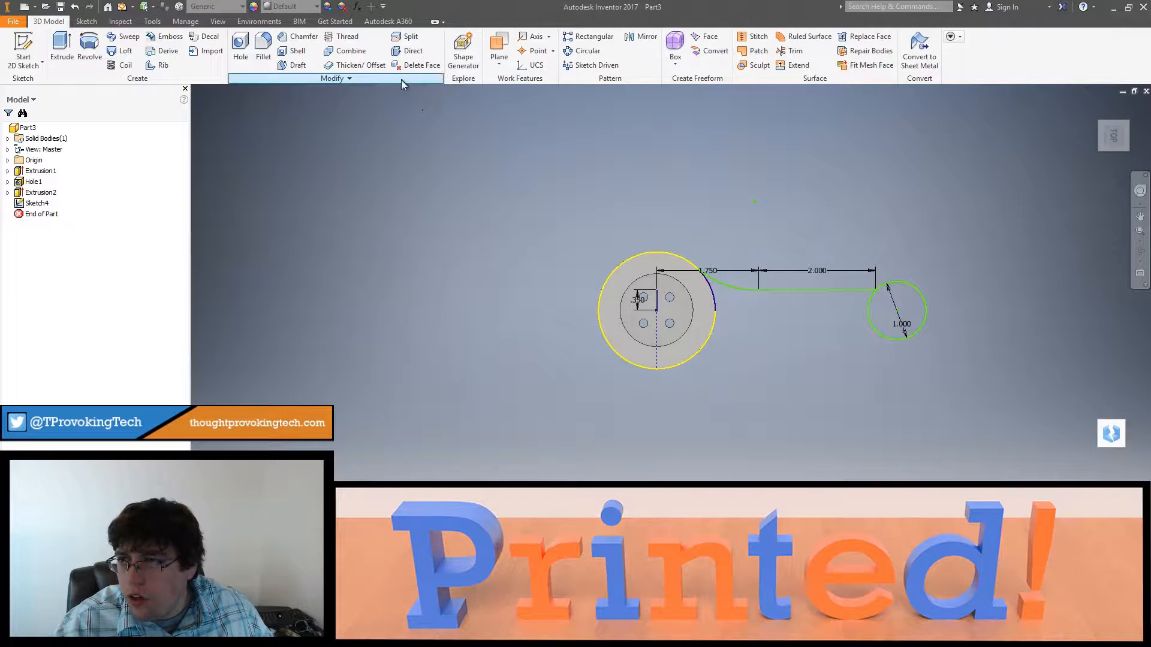
click(711, 288)
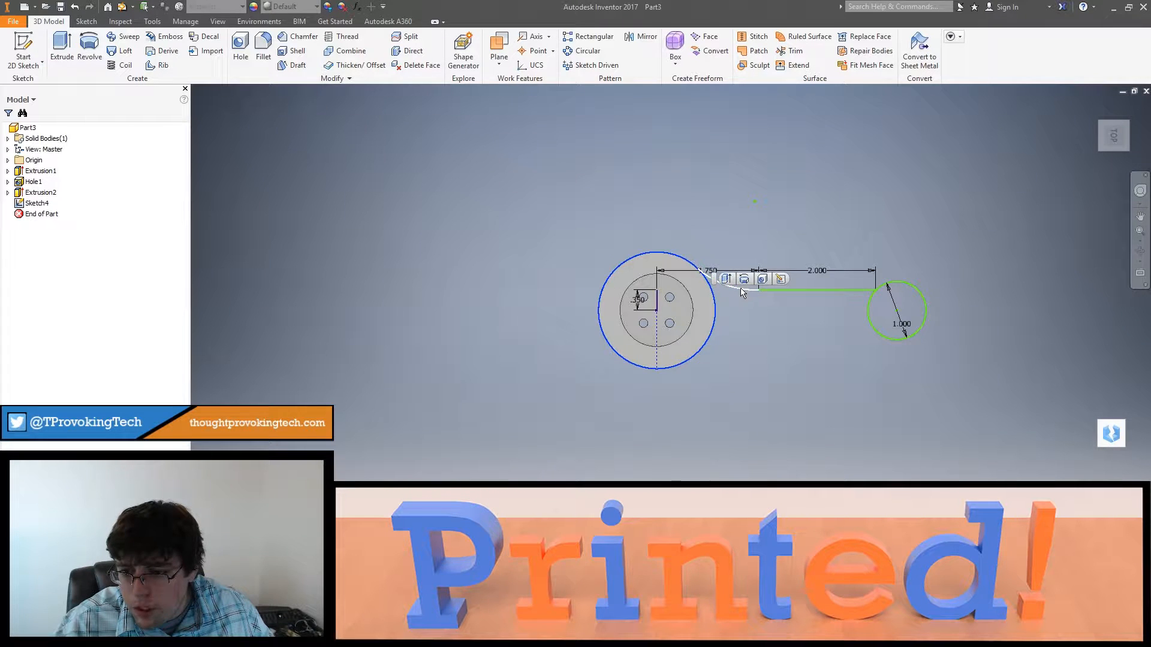
click(742, 289)
click(790, 291)
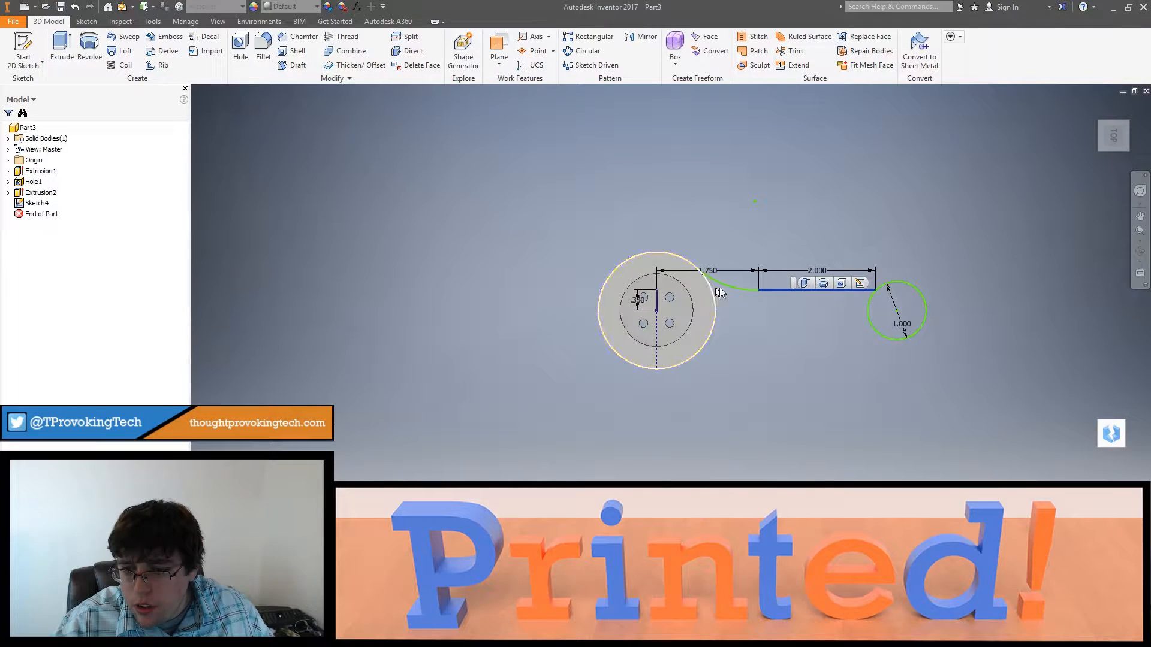
ctrl+click(744, 293)
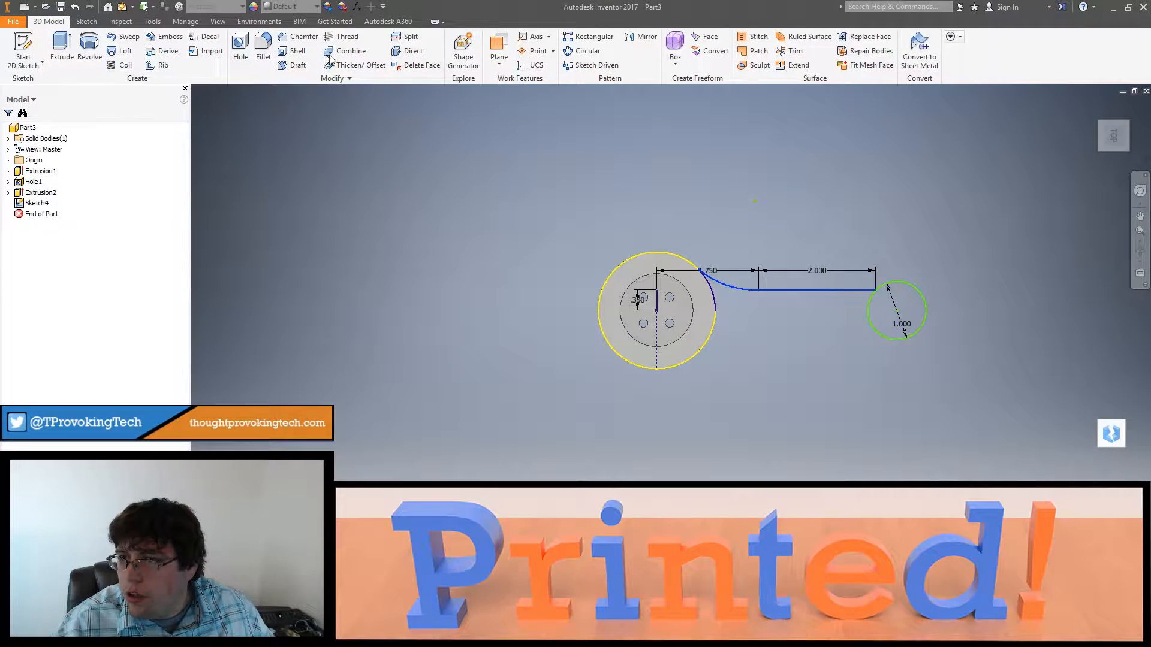
click(33, 203)
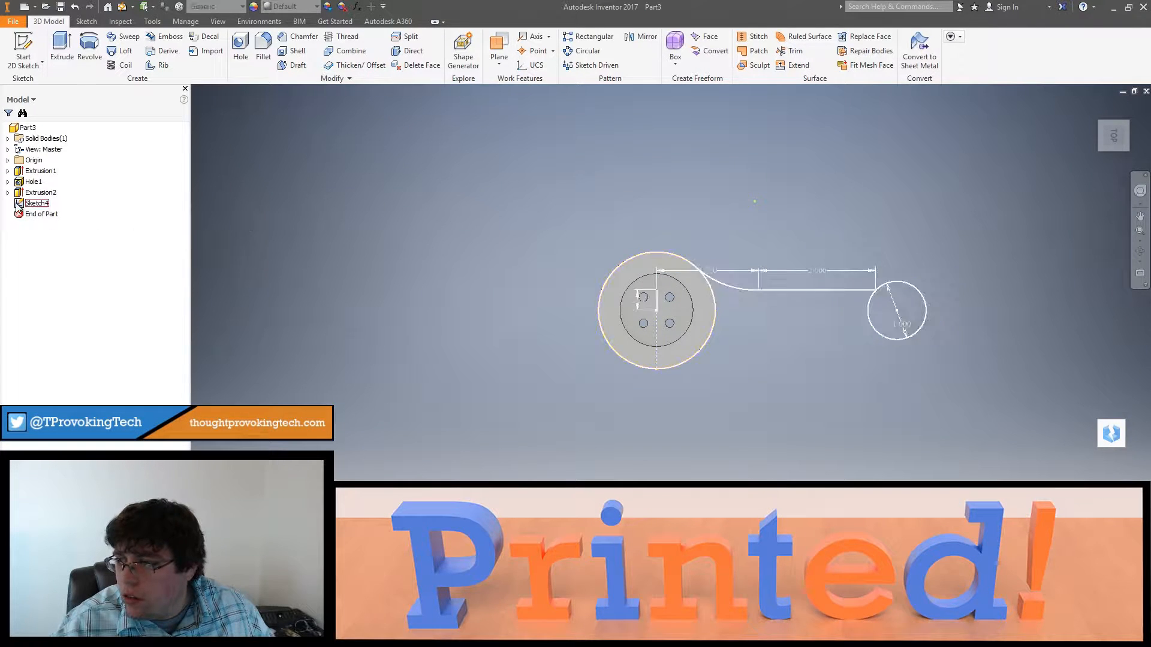
double_click(27, 204)
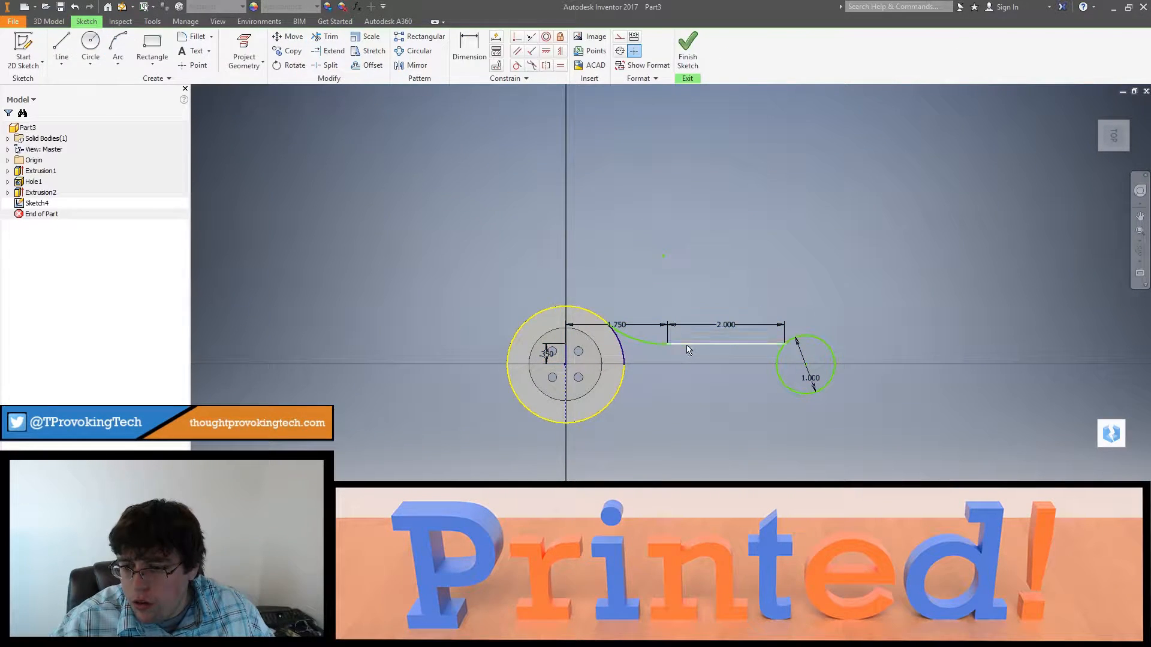
Step: Try to mirror the arm's curved arc and 2 in line within the sketch
click(687, 350)
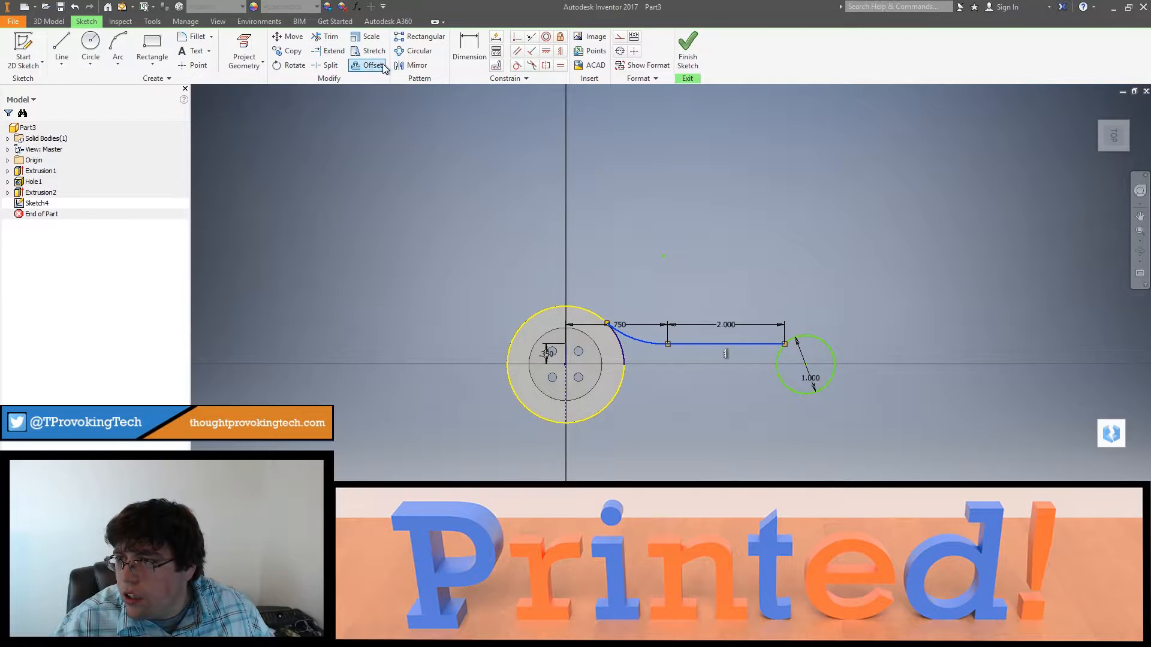
click(413, 64)
click(263, 117)
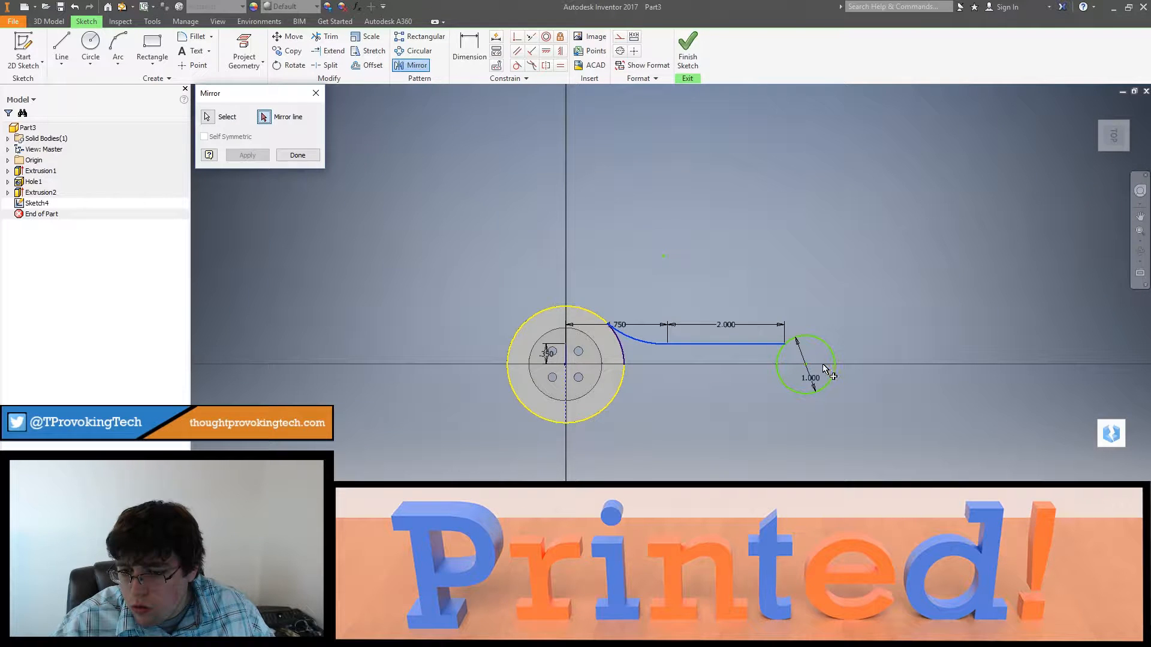
click(297, 156)
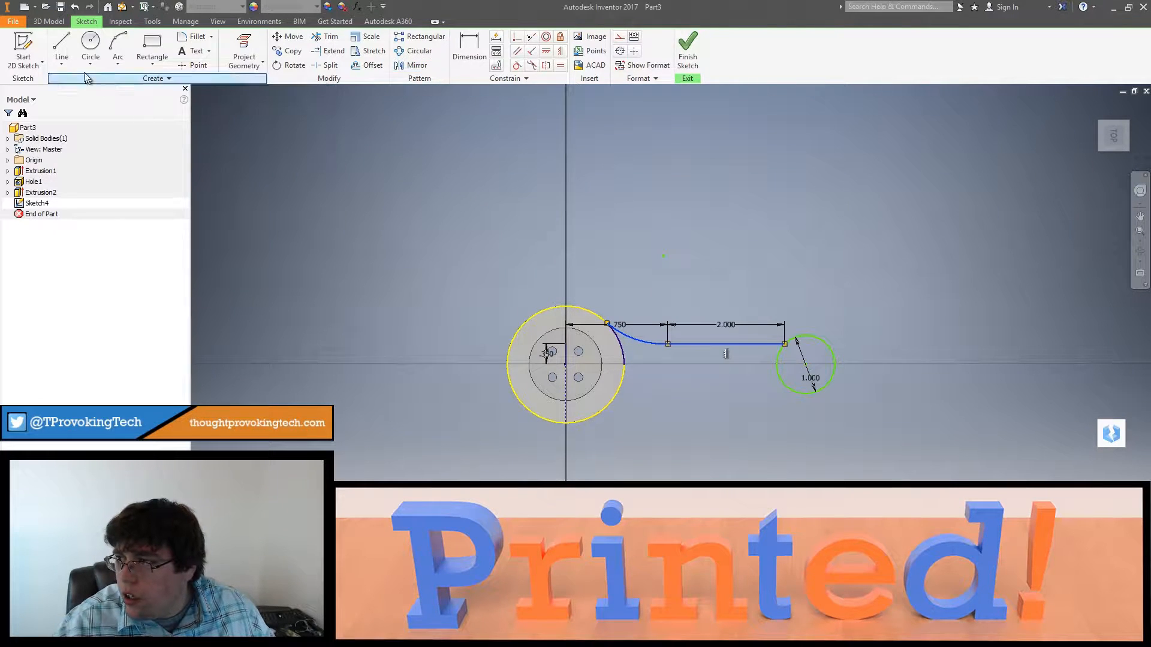
Step: Draw a horizontal line about 0.37 in long from the button's center and mirror the curved arc and 2 in line across it
click(62, 51)
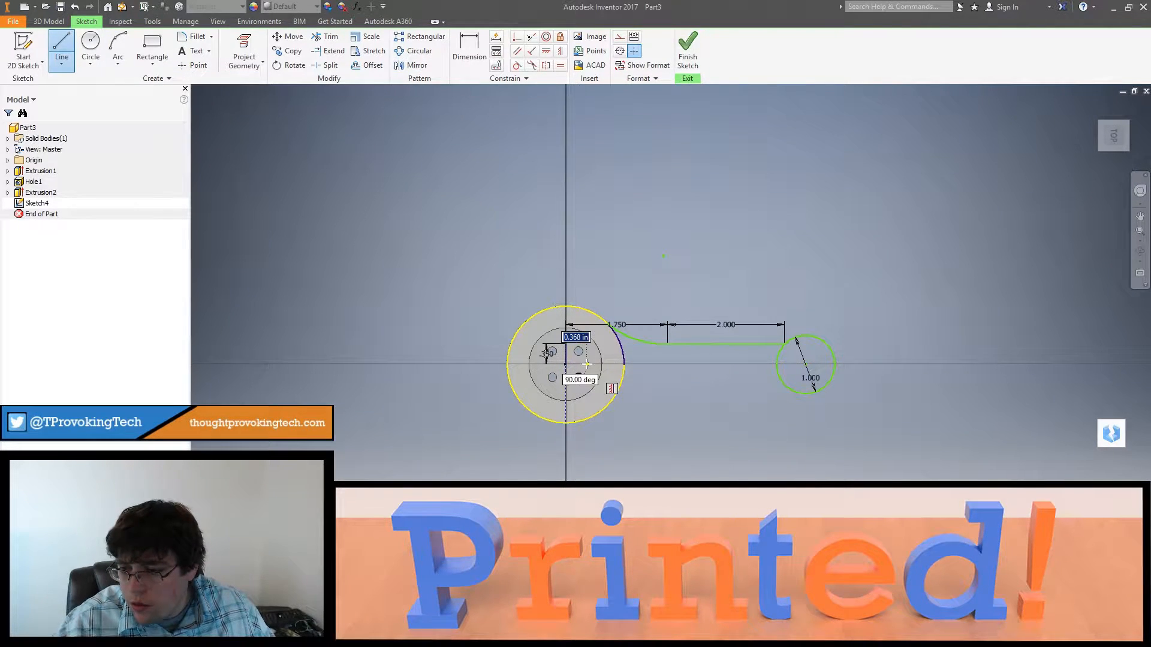
key(Escape)
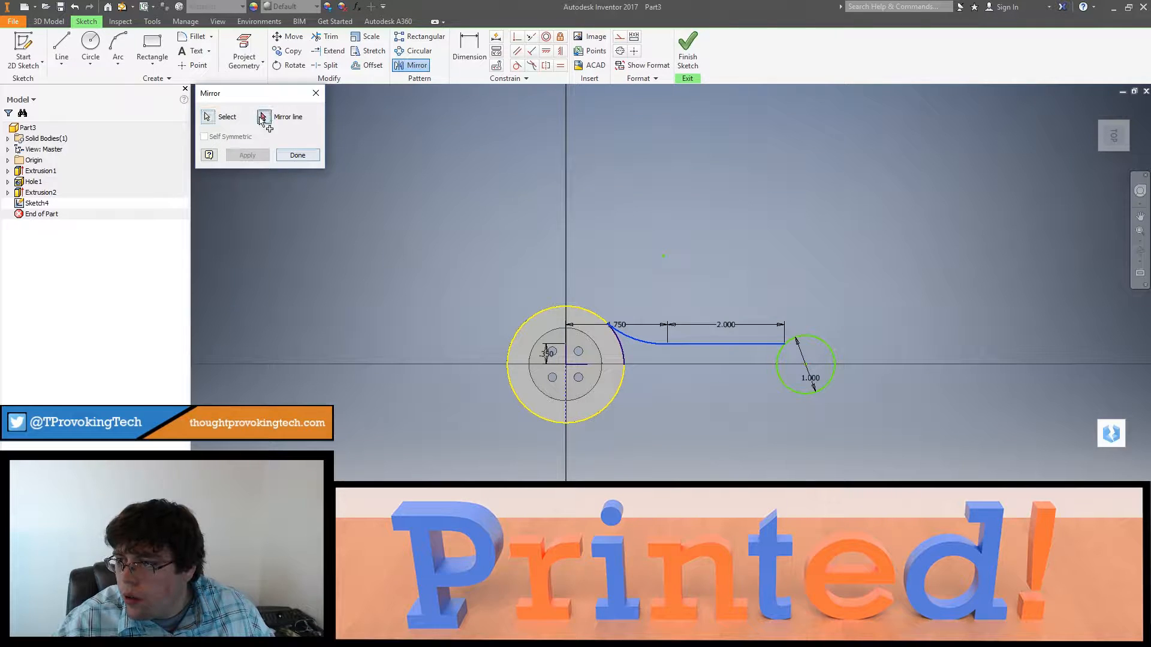
click(566, 360)
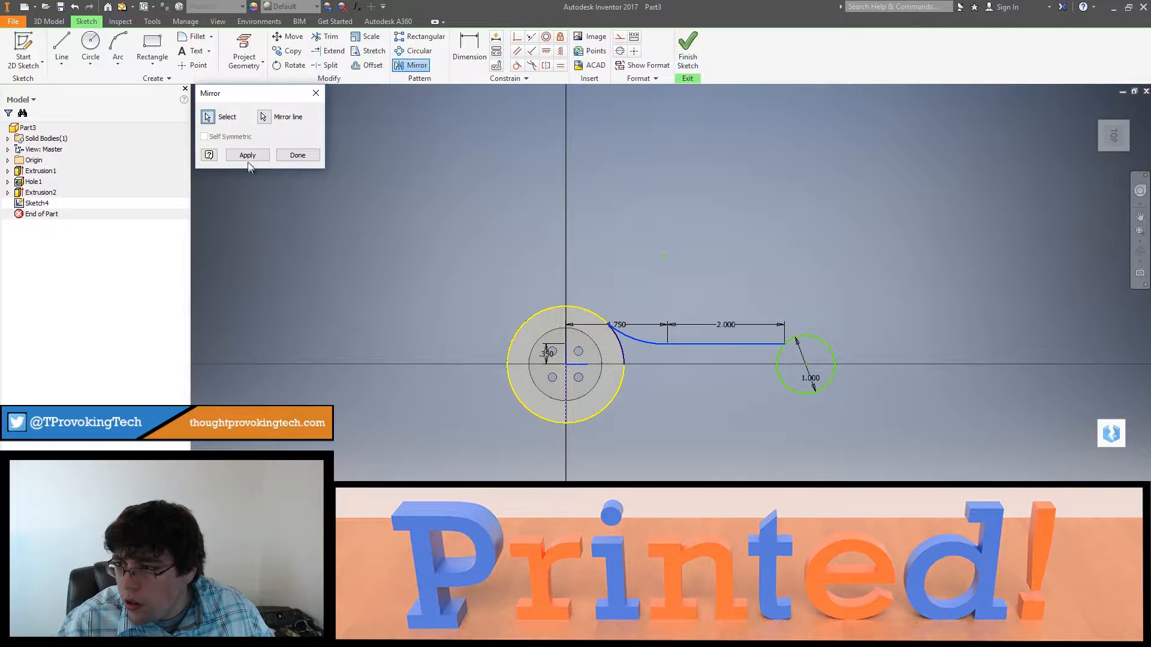
click(247, 155)
click(297, 155)
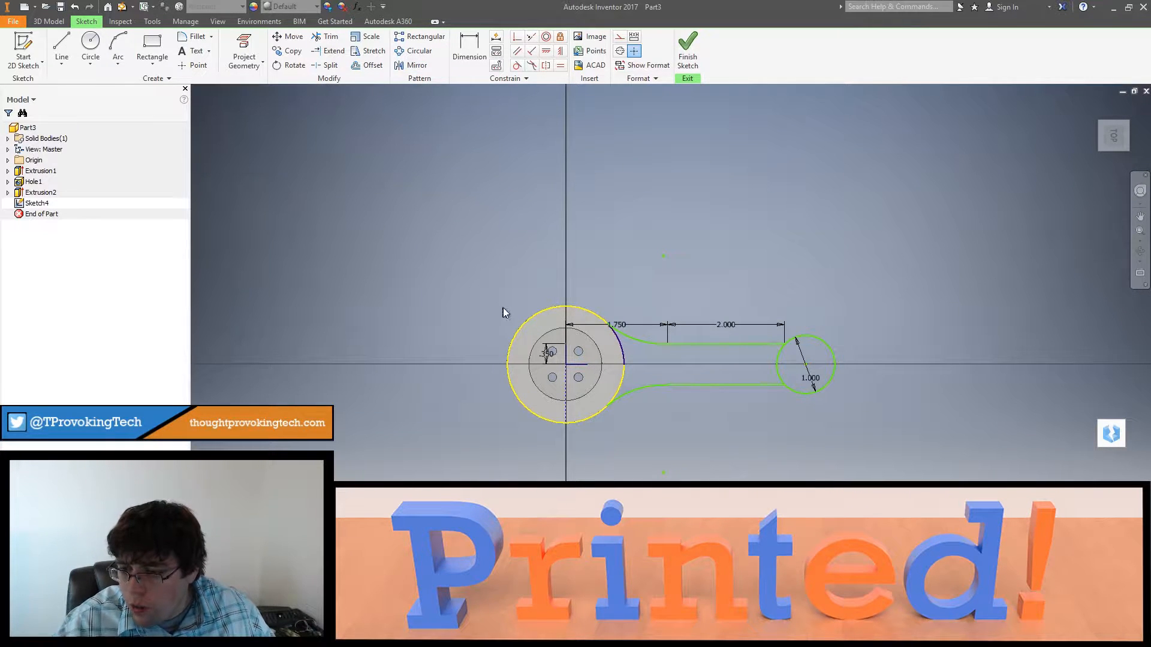
Step: Delete the short horizontal mirror line and draw an arc along the rim from its horizontal-axis crossing to the lower curved arc
click(580, 365)
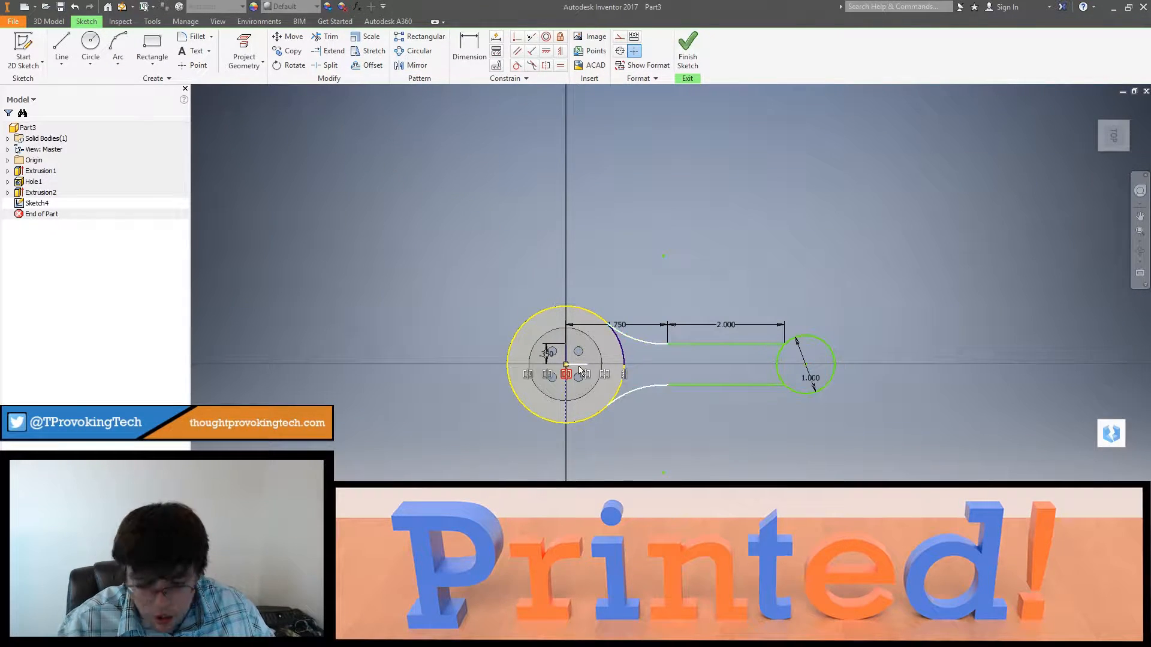
click(118, 42)
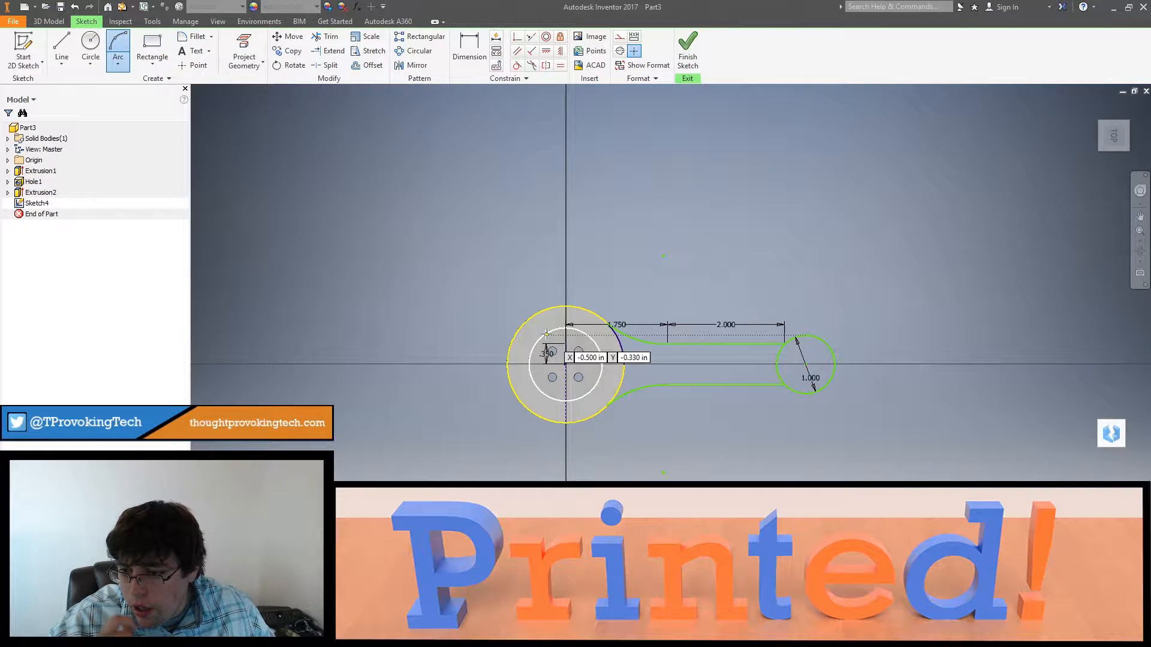
click(624, 366)
click(610, 401)
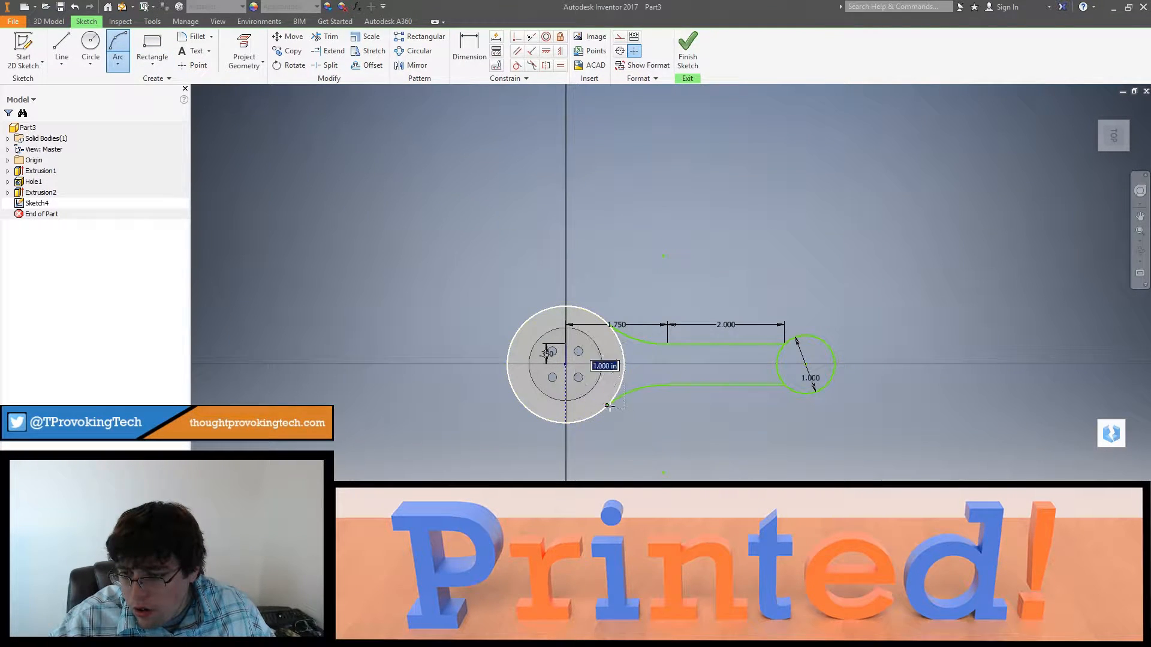
click(623, 385)
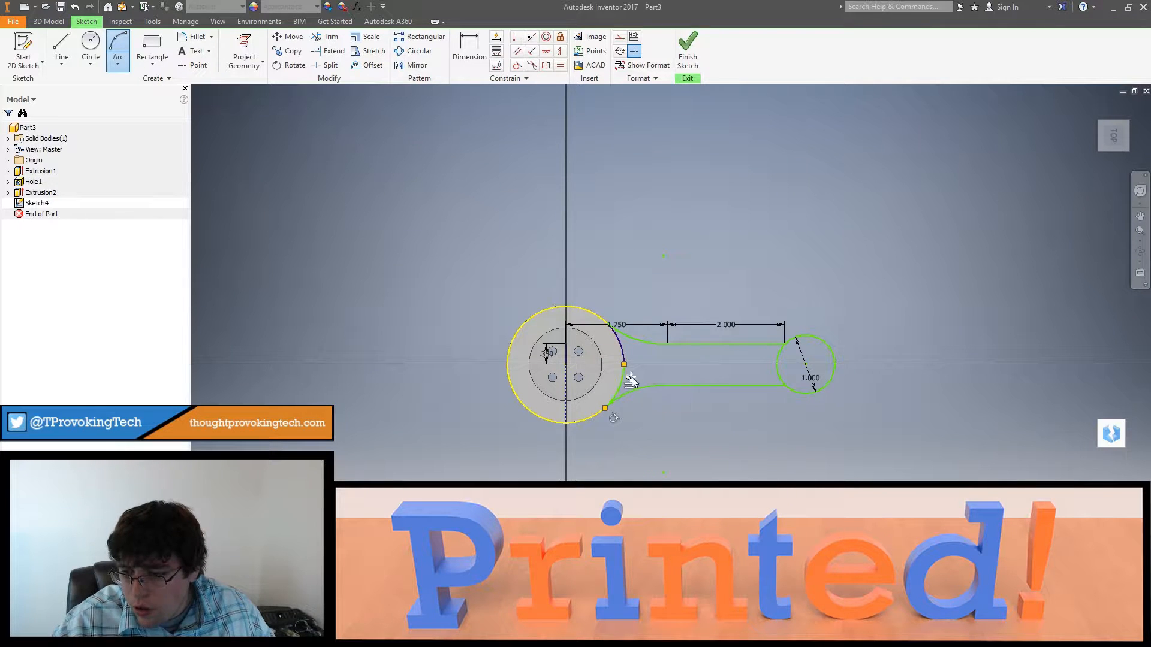
key(Escape)
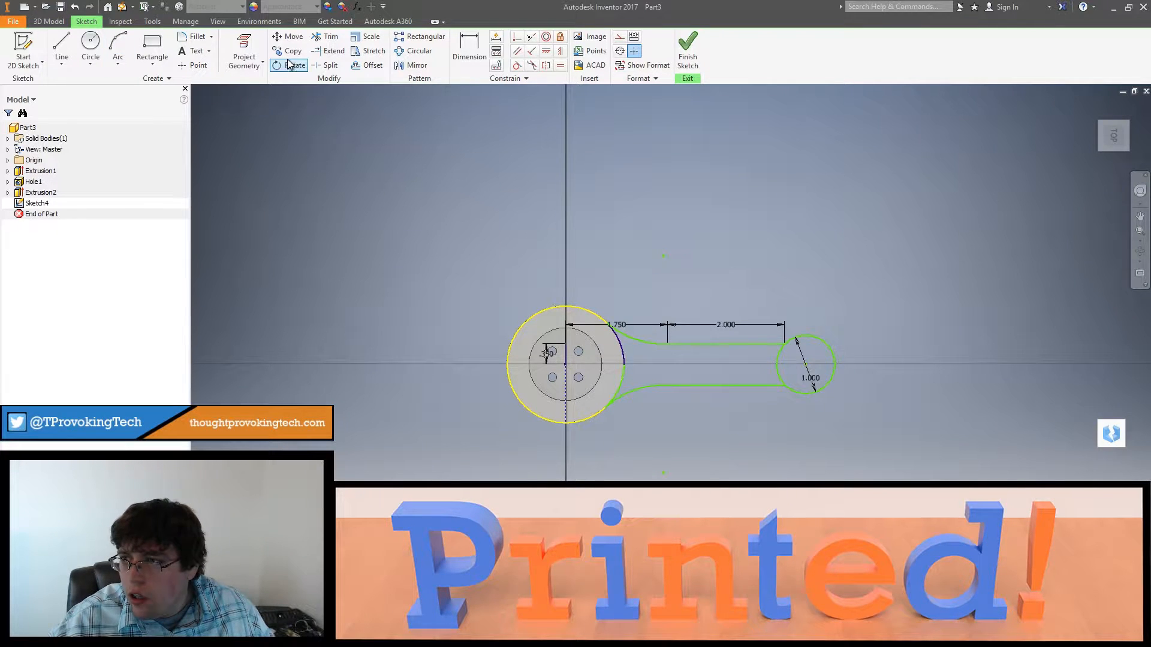
Step: Delete the end circle's 1 in diameter dimension and try to trim the circle between the two arm lines
click(775, 367)
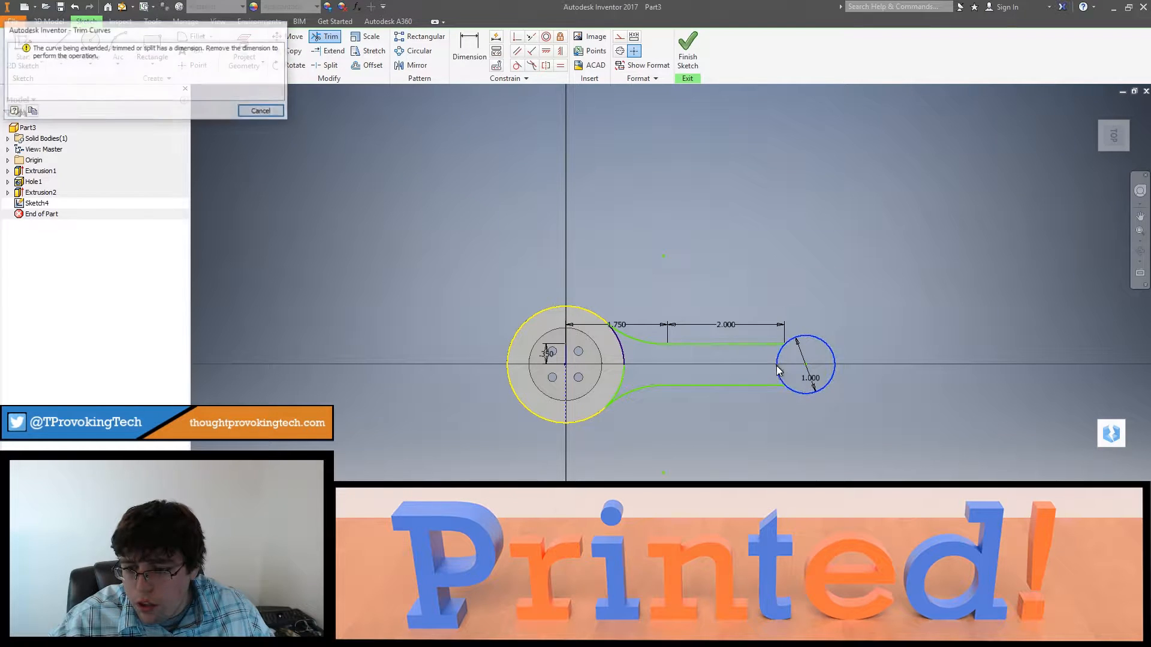
click(262, 111)
scroll(779, 324, up, 3)
scroll(805, 392, up, 3)
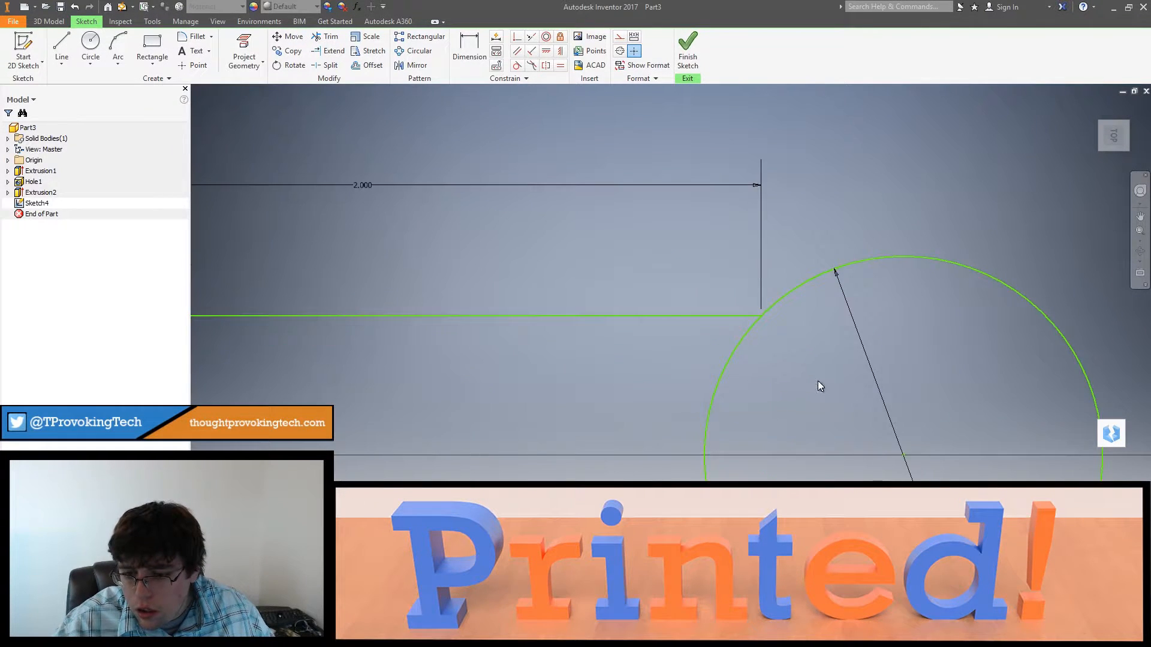
key(Escape)
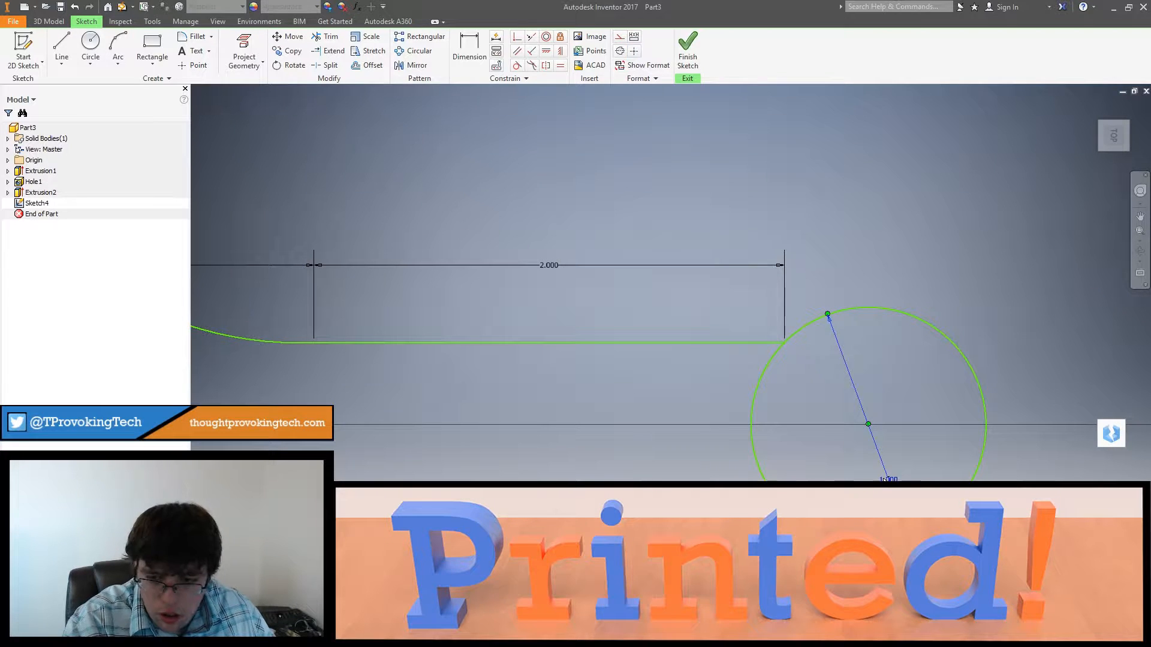
click(325, 38)
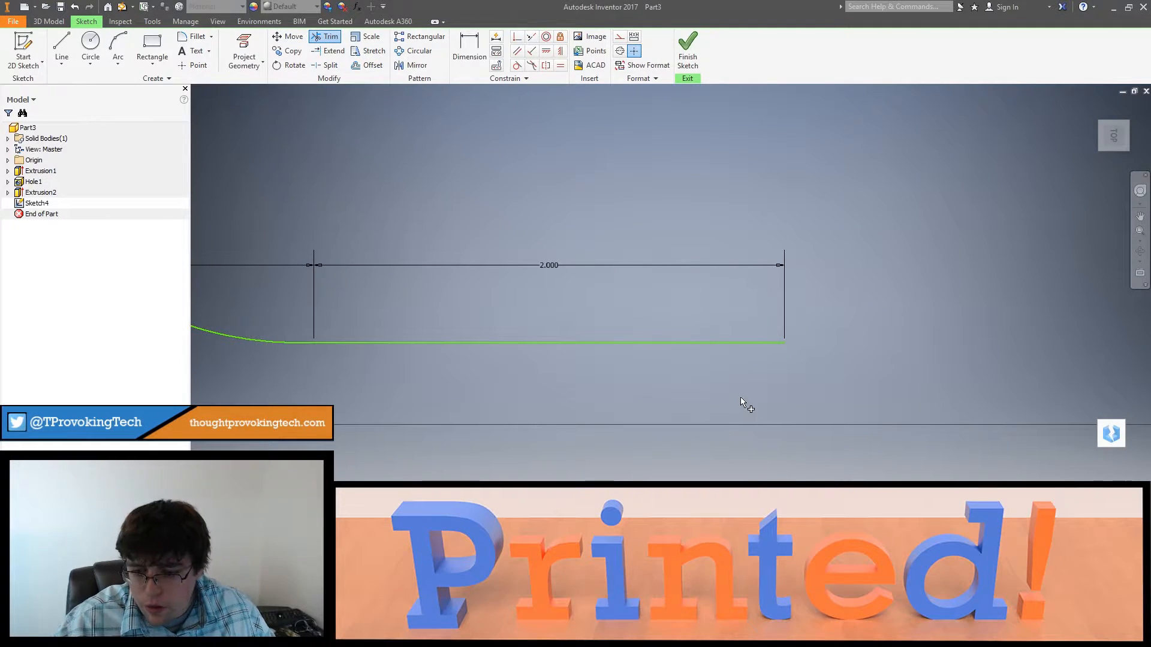
scroll(741, 397, down, 4)
key(Escape)
Step: Inspect where the arm lines meet the end circle and try again to trim the circle's inner section
scroll(750, 394, up, 6)
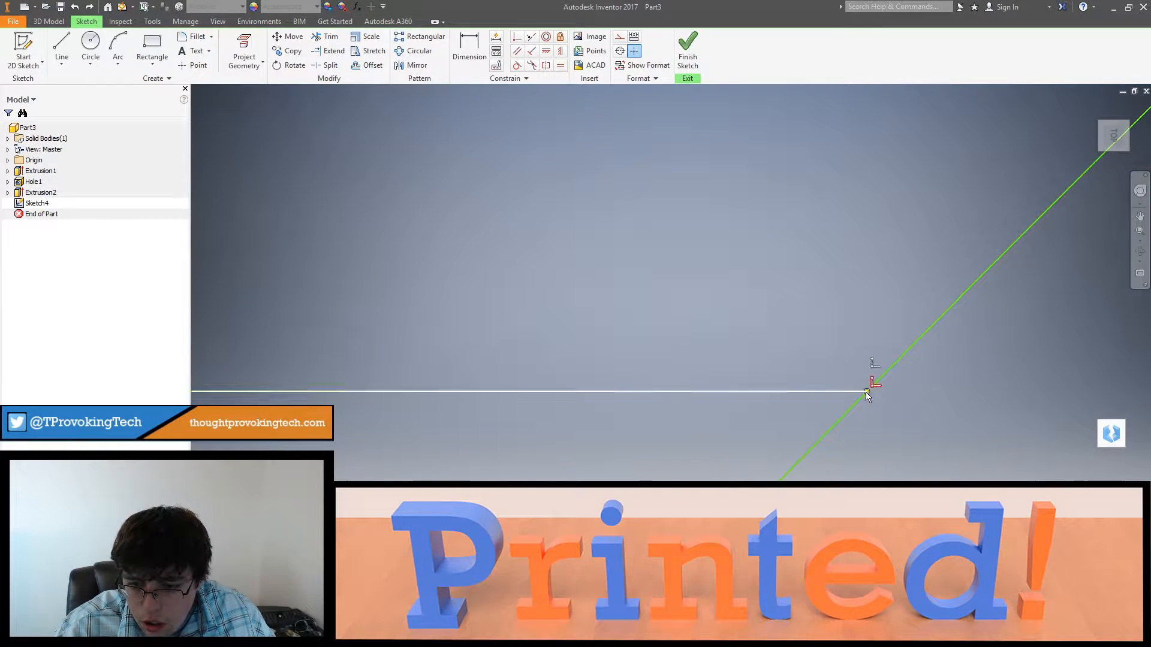
drag(866, 394, 847, 374)
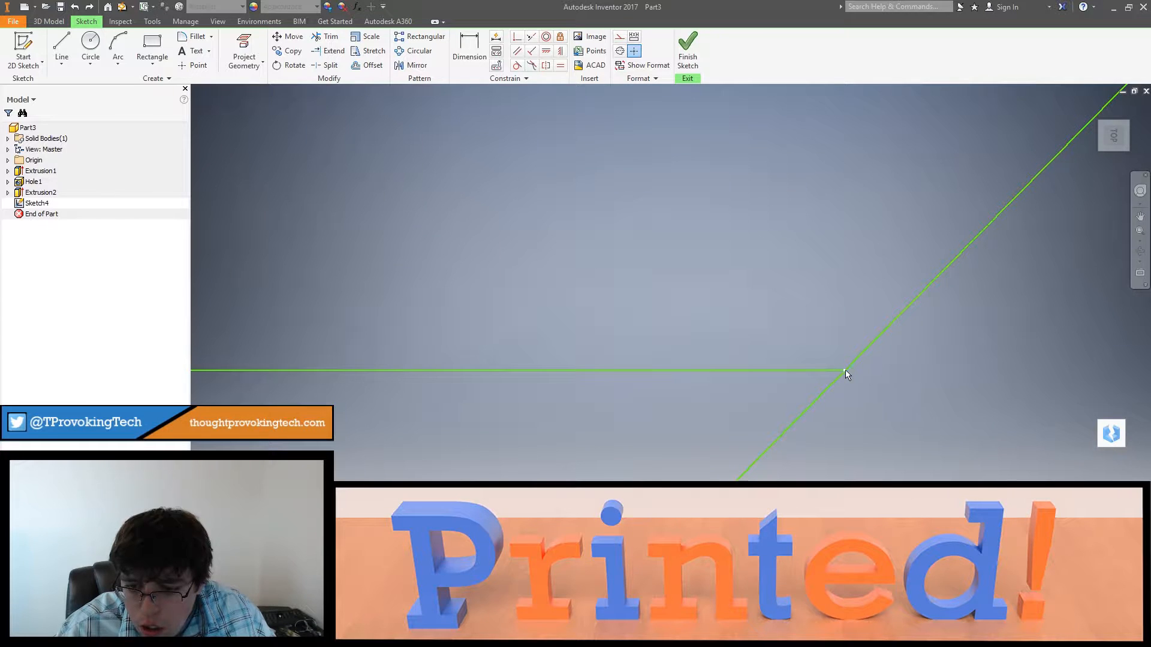
scroll(848, 375, down, 10)
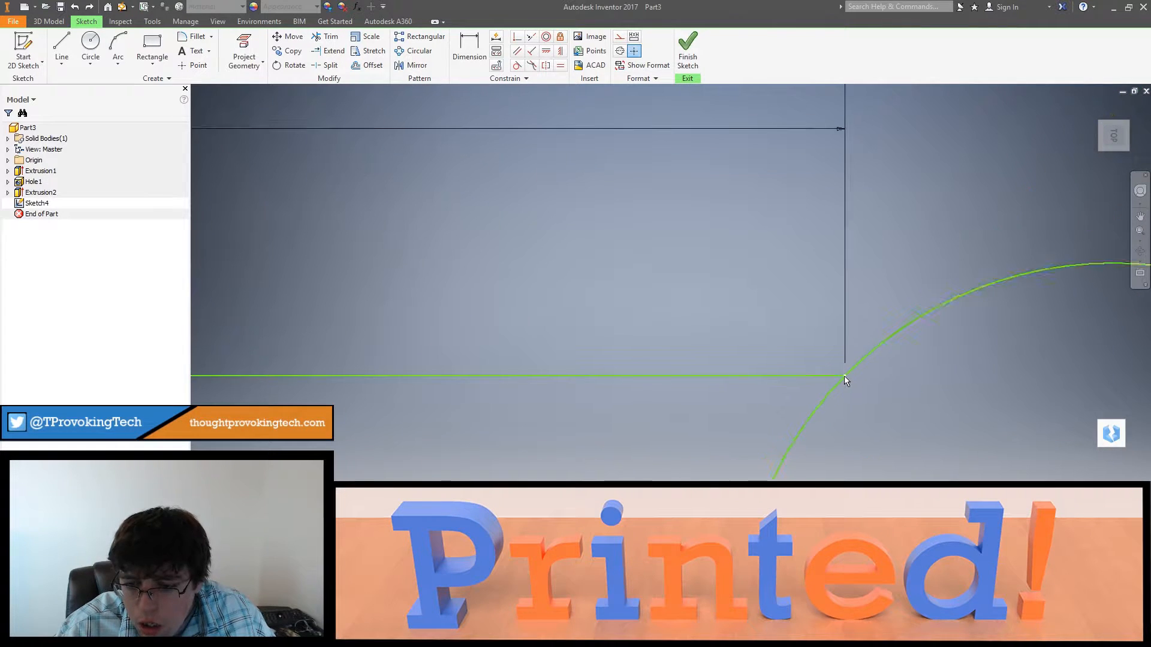
scroll(838, 386, up, 8)
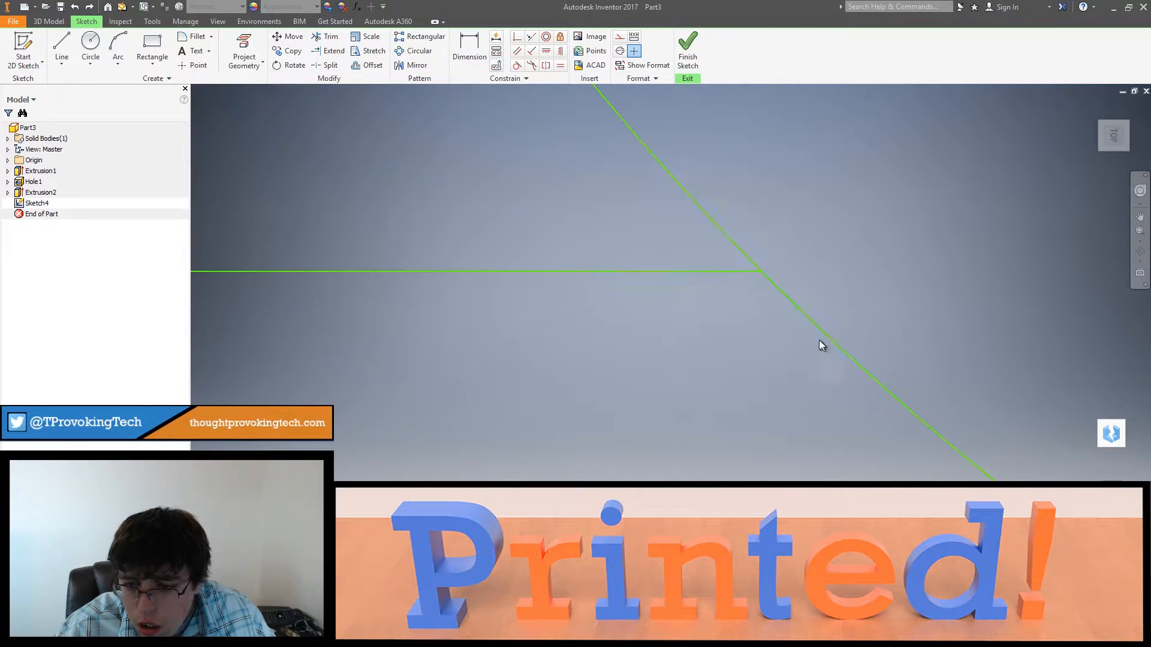
click(329, 22)
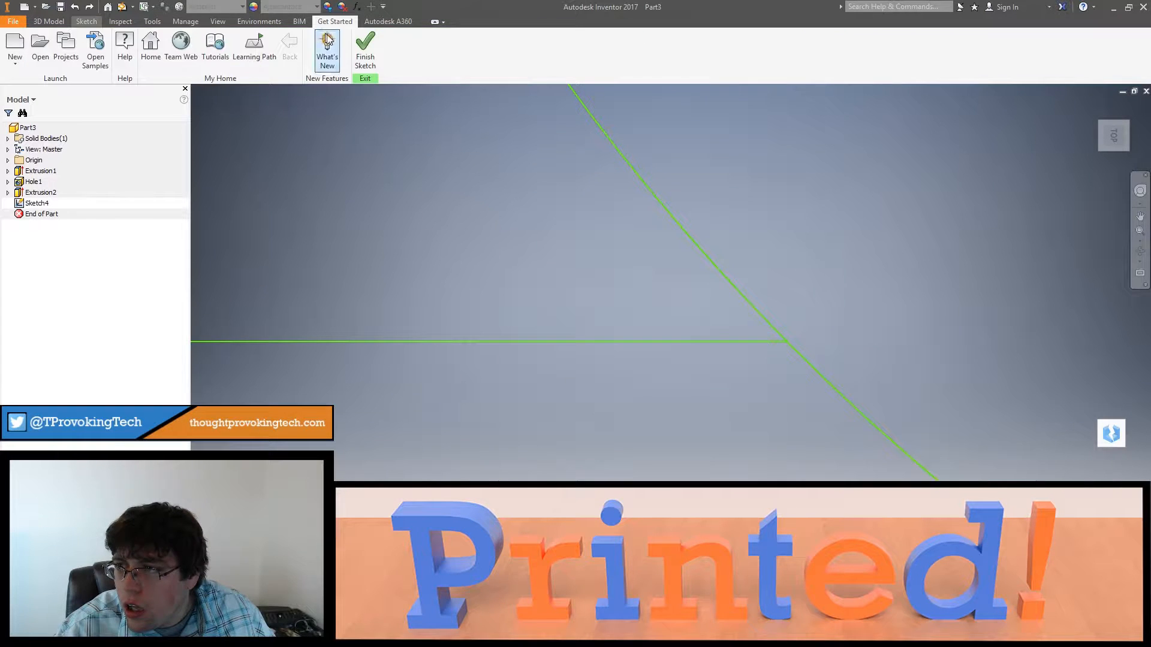
click(86, 21)
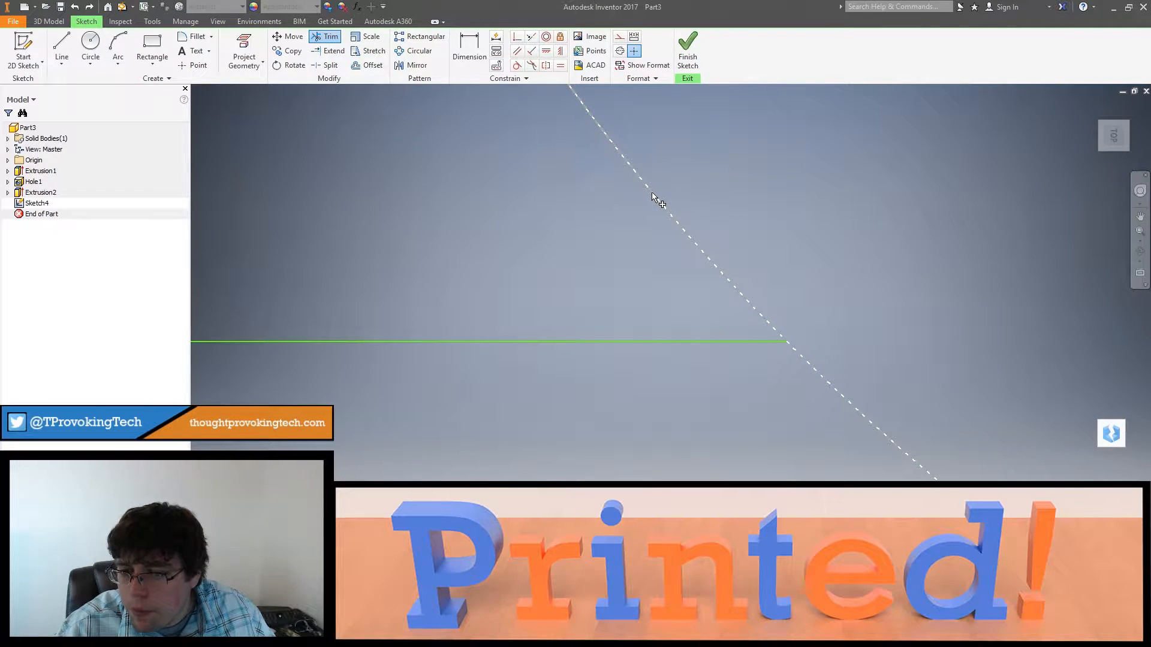
scroll(660, 210, down, 10)
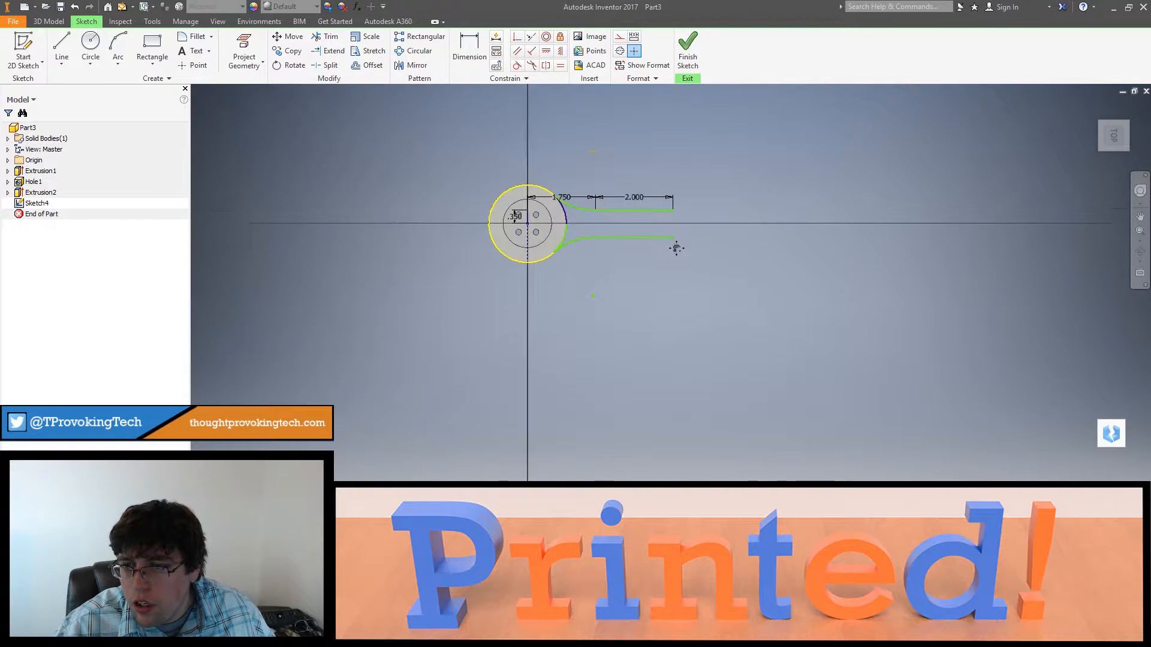
key(e)
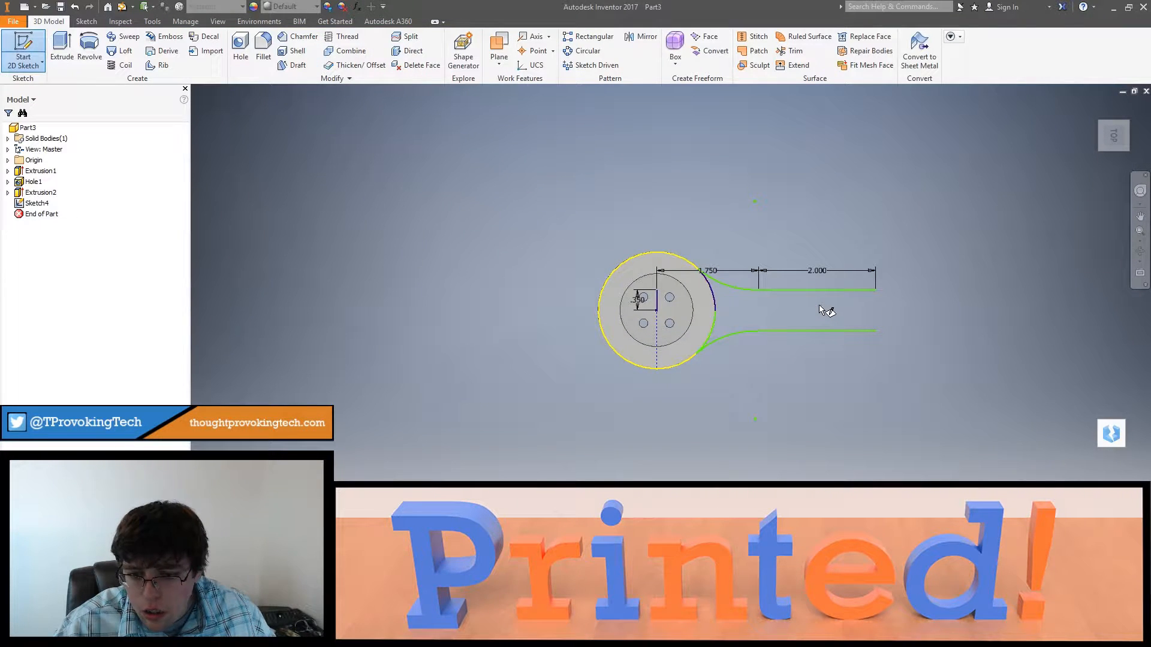
double_click(813, 304)
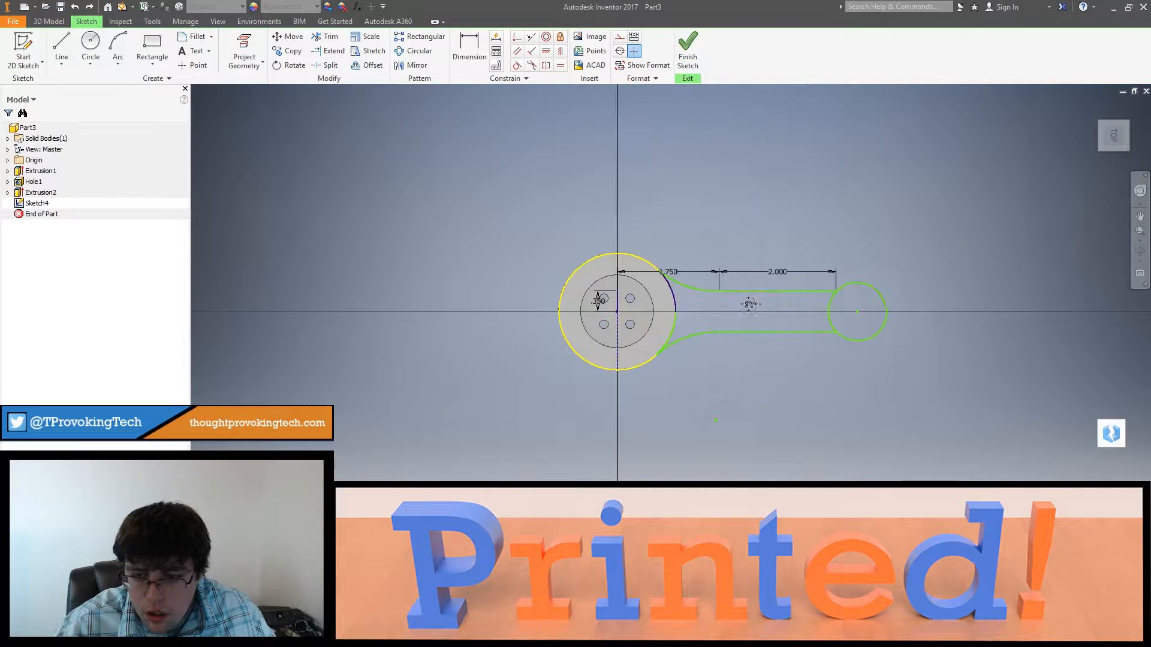
Step: Try to extend the arm's upper straight line across the end circle
click(62, 48)
scroll(726, 281, up, 4)
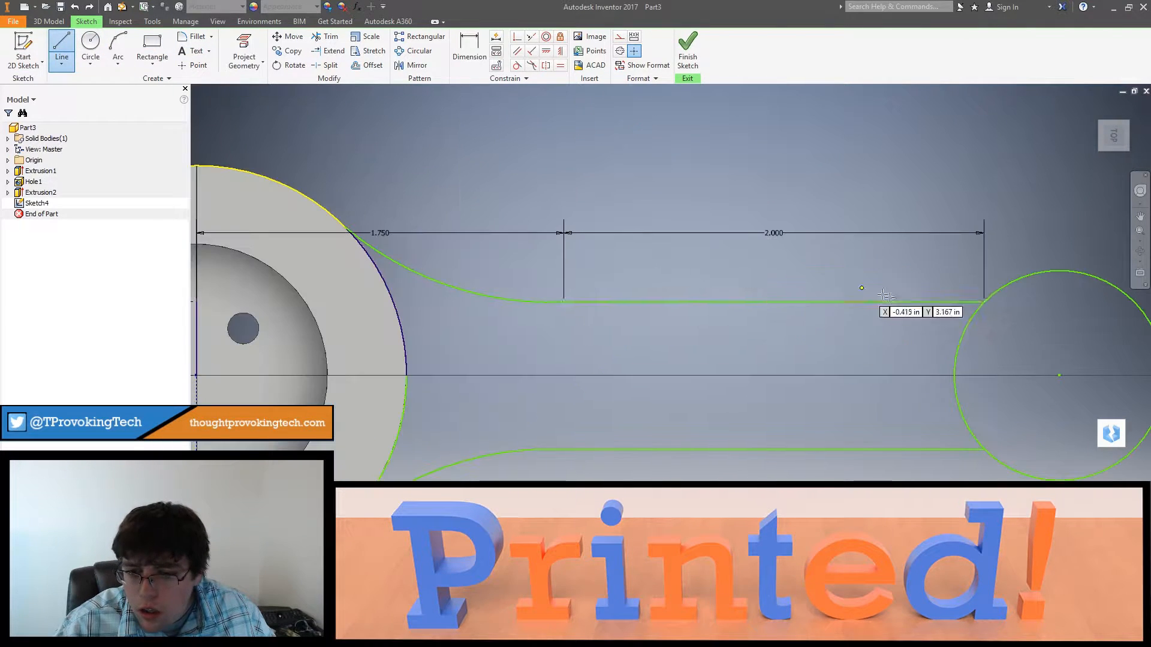
click(334, 51)
click(961, 303)
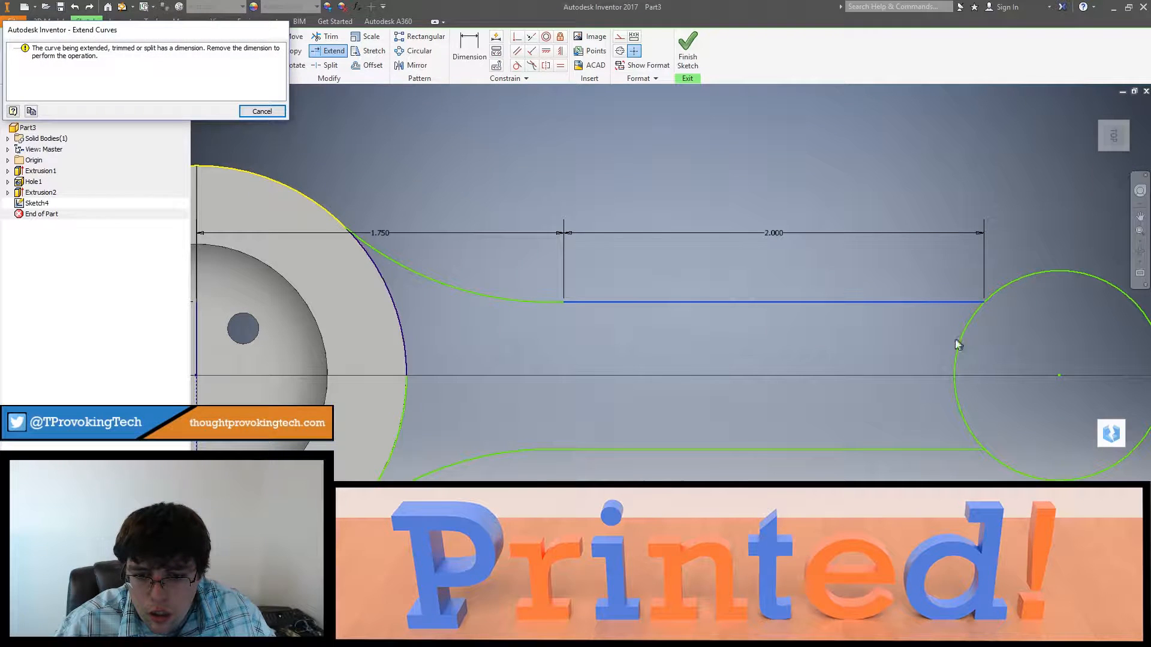
click(261, 112)
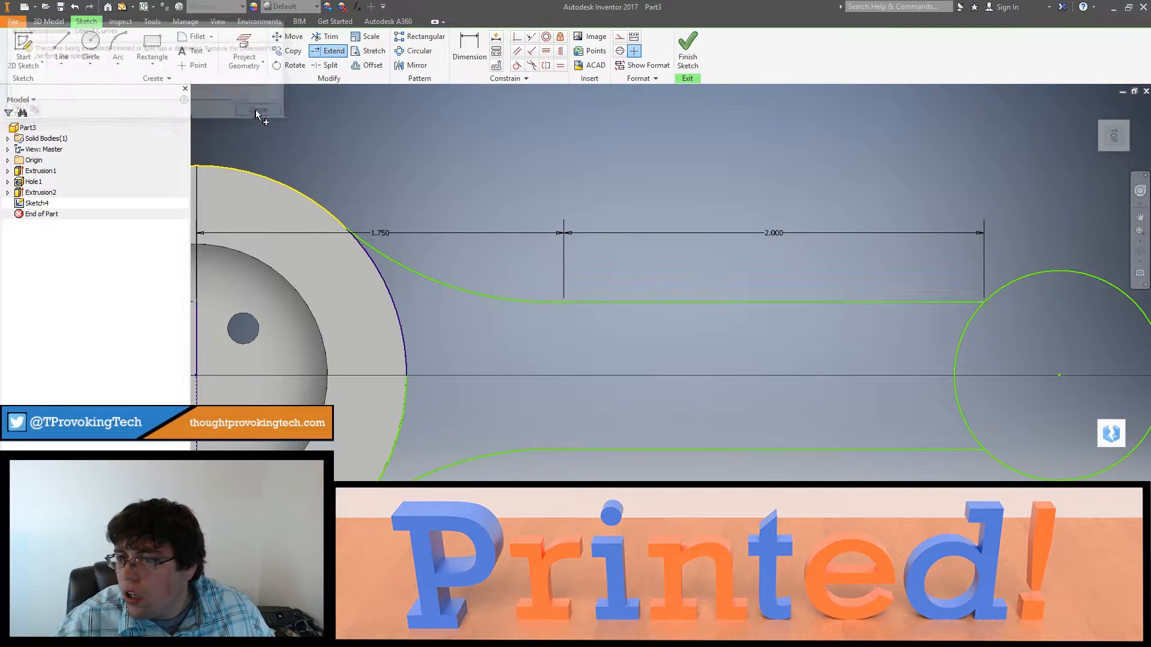
Step: Delete the upper arm line's 2 in dimension and extend both straight arm lines to the far side of the end circle
click(742, 234)
key(Delete)
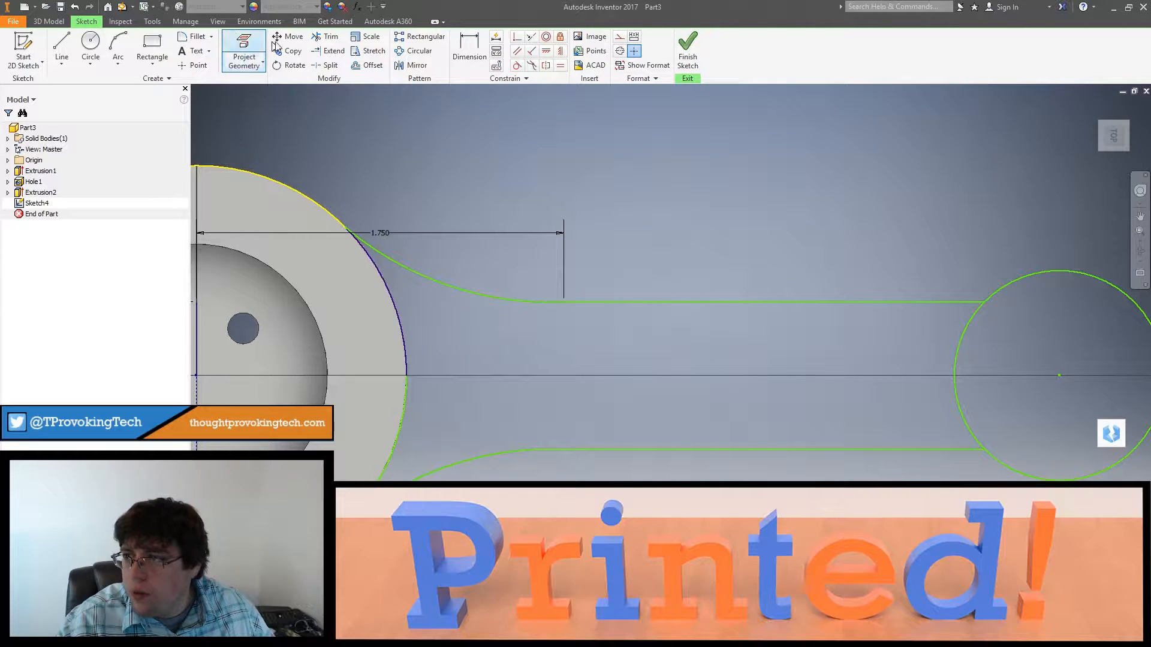
click(346, 55)
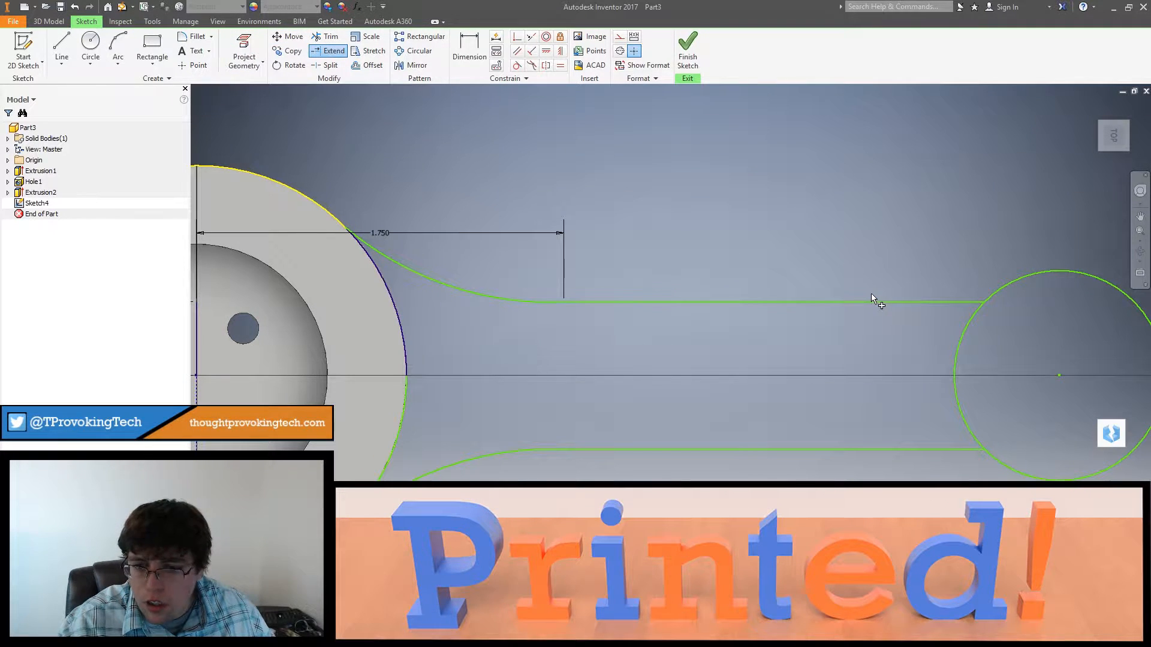
click(872, 301)
click(911, 447)
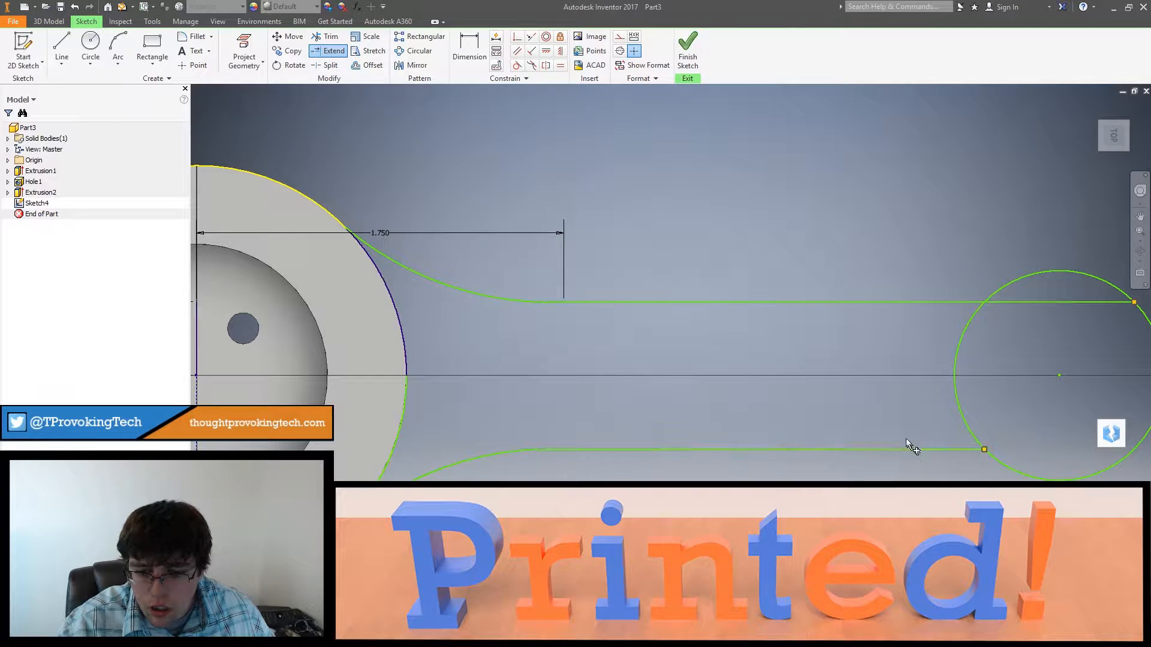
middle_drag(907, 444, 724, 349)
click(845, 371)
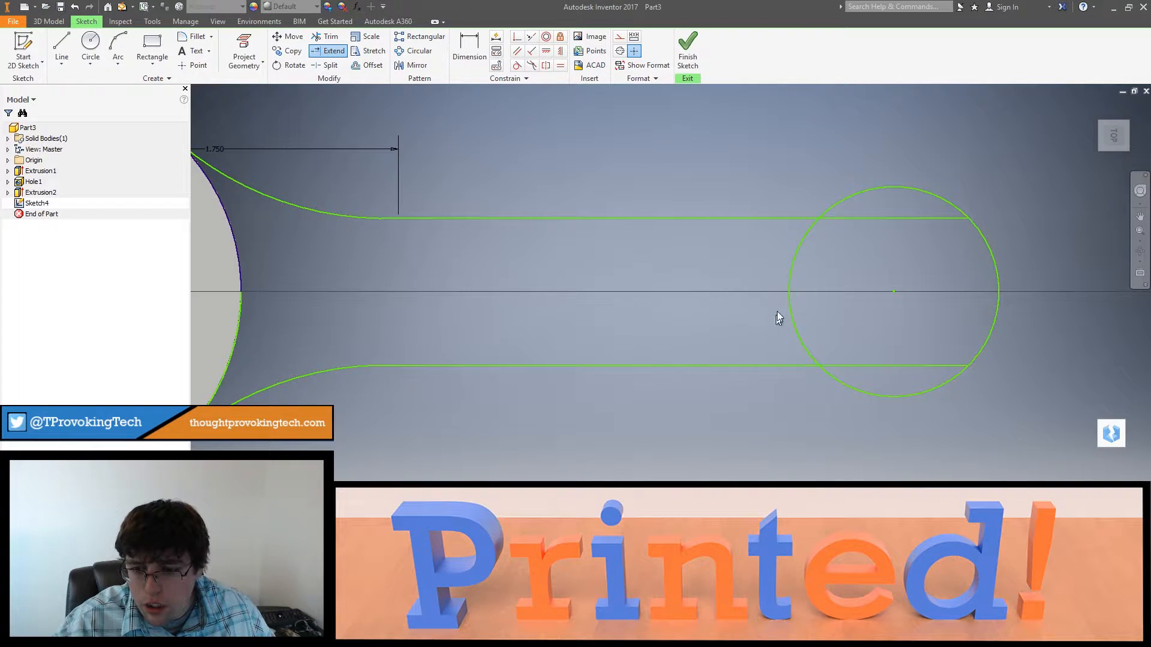
Step: Trim the end circle between the arm lines and both line segments inside it to leave an open rounded end
click(326, 37)
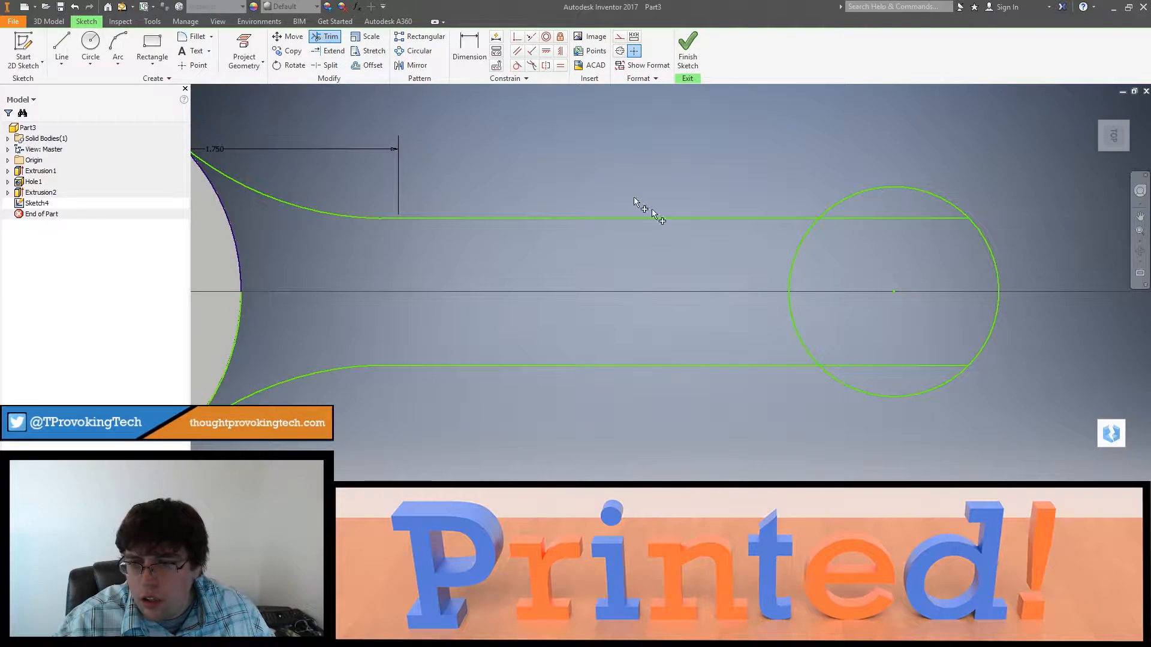
click(795, 273)
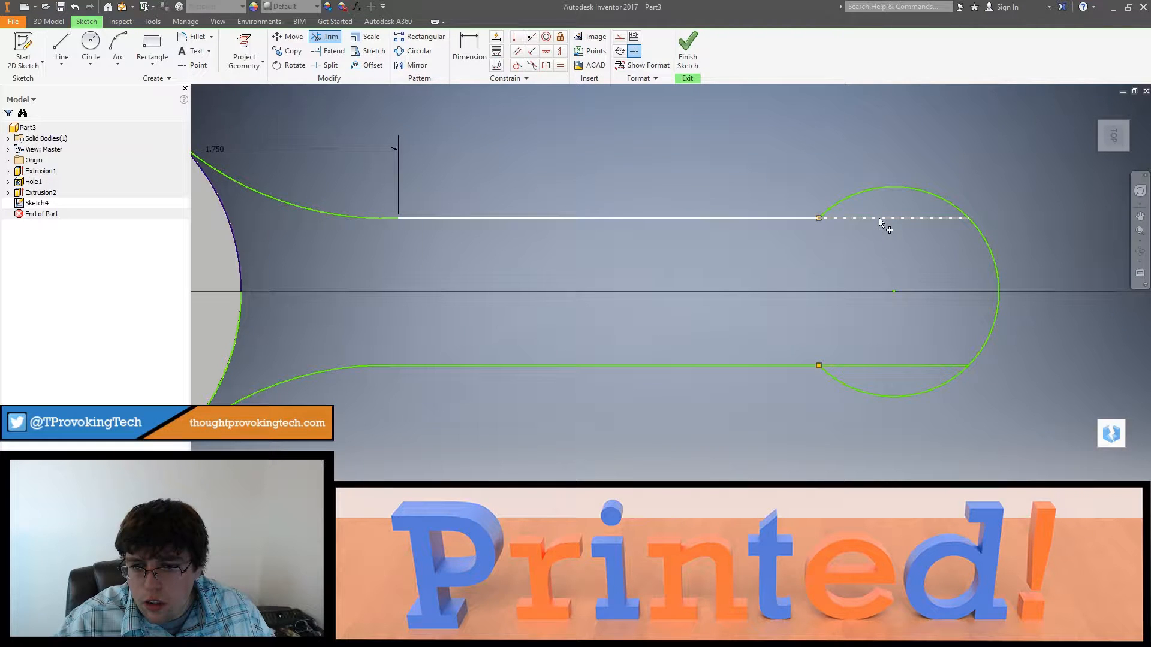
click(879, 218)
click(873, 364)
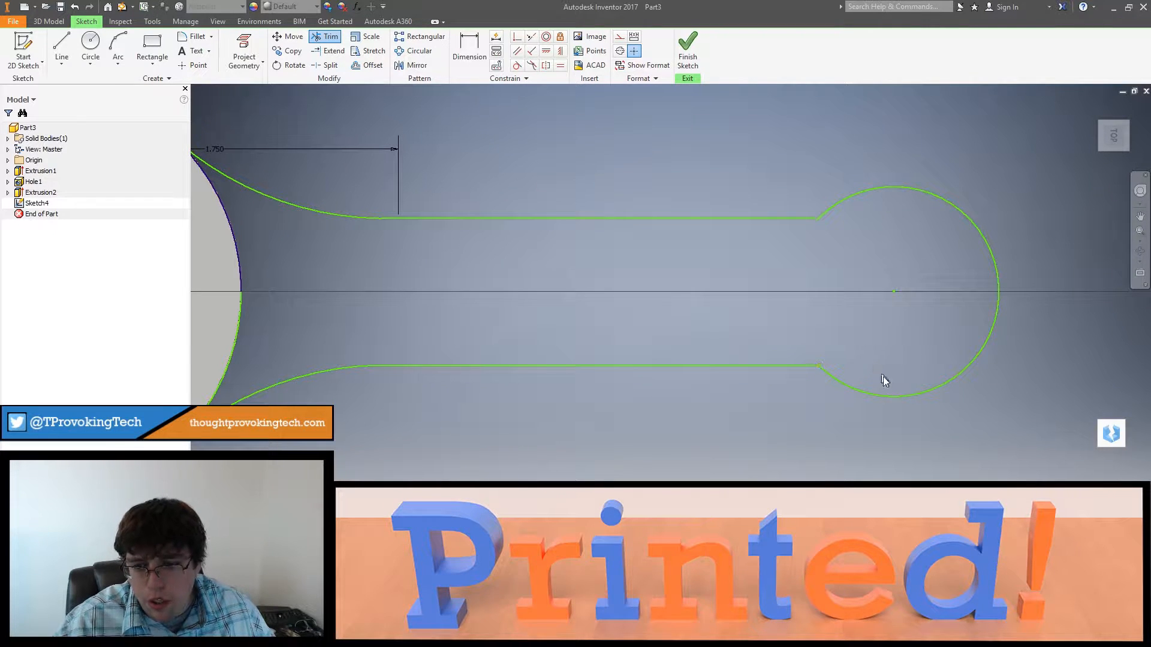
shift+middle_drag(881, 378, 825, 355)
scroll(830, 351, down, 3)
key(Escape)
Step: Finish the sketch and try to extrude the arm outline
click(674, 58)
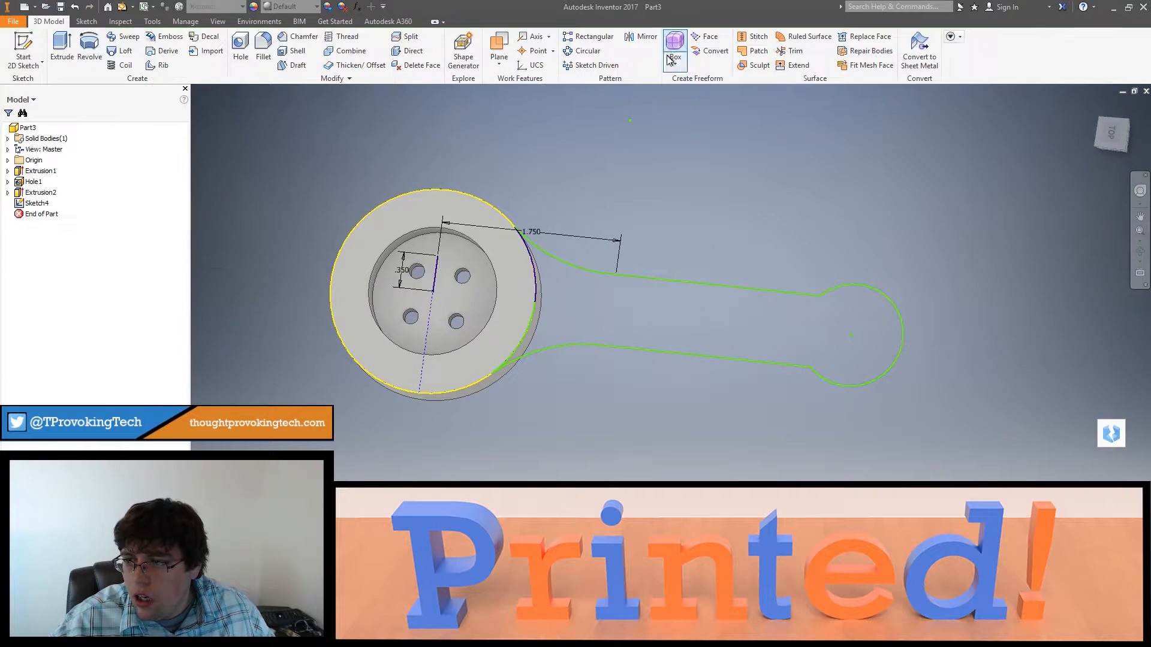
click(62, 48)
click(601, 282)
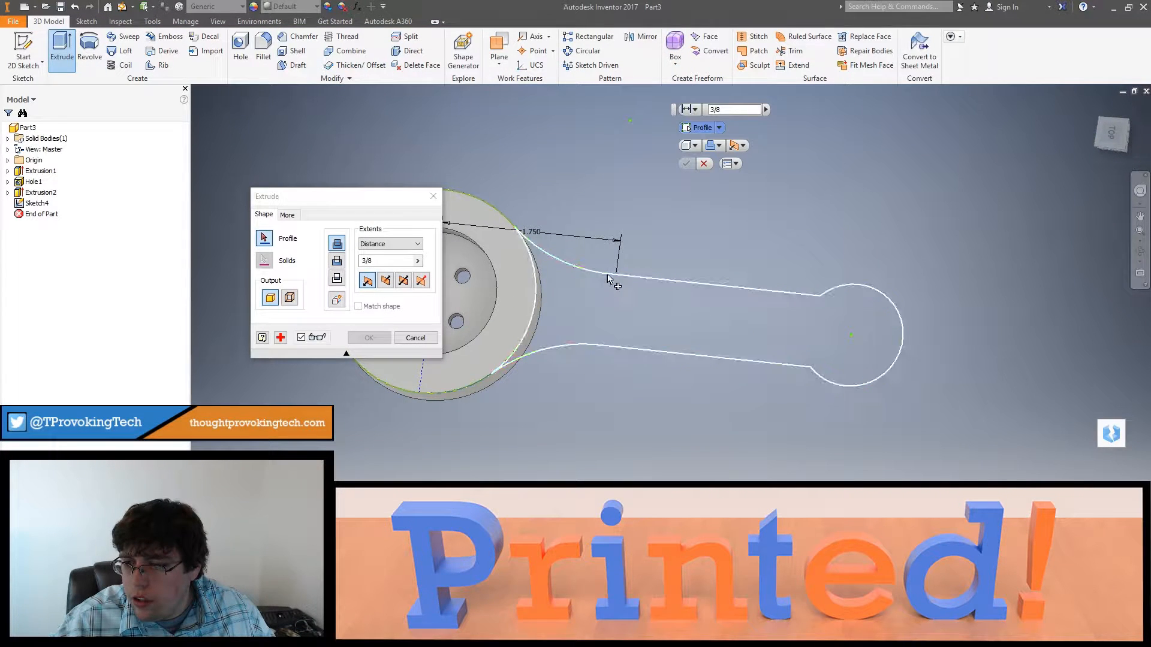
click(678, 344)
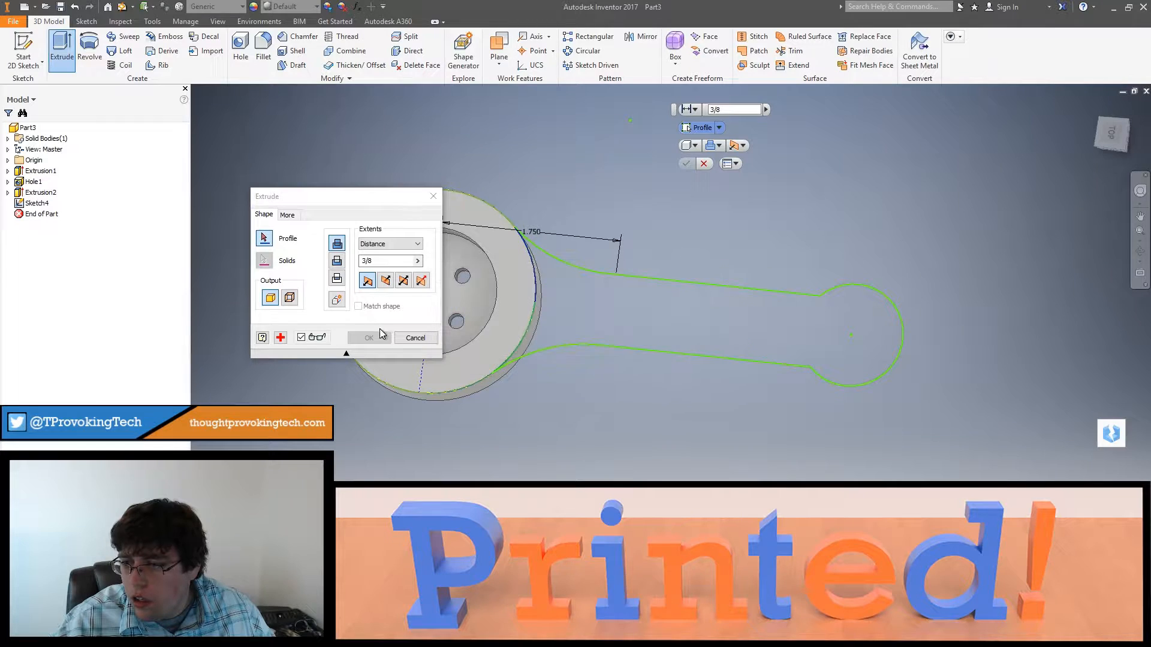
click(400, 337)
Step: Reopen the arm's sketch, Sketch4, for editing and diagnose its problems with Sketch Doctor
double_click(37, 203)
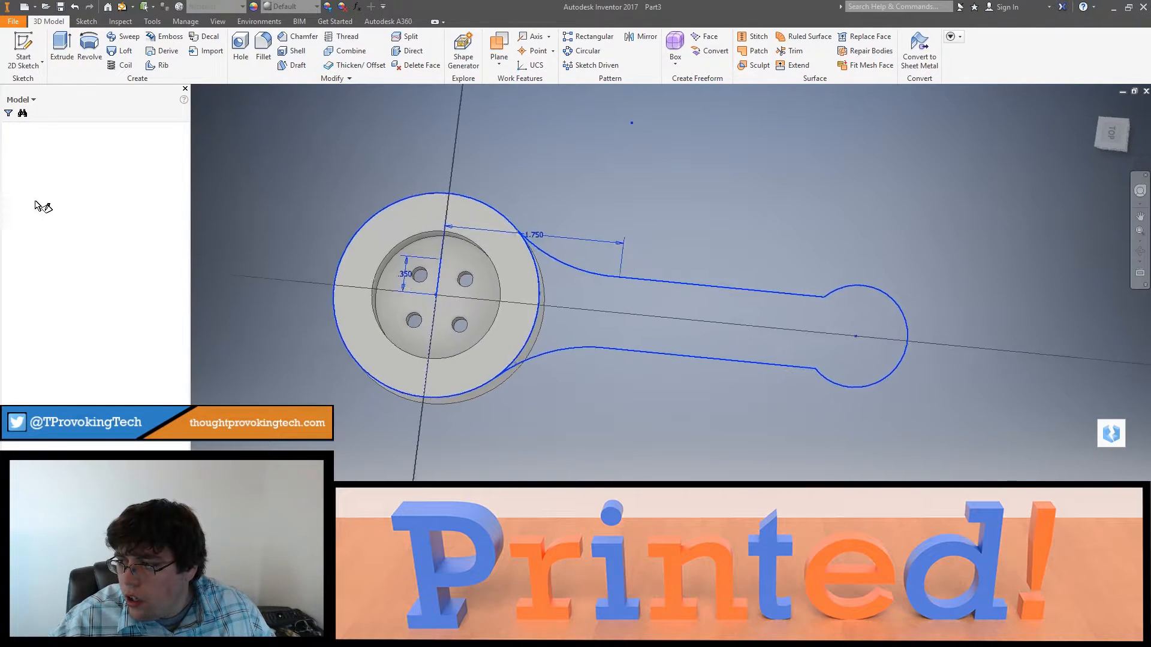
right_click(19, 204)
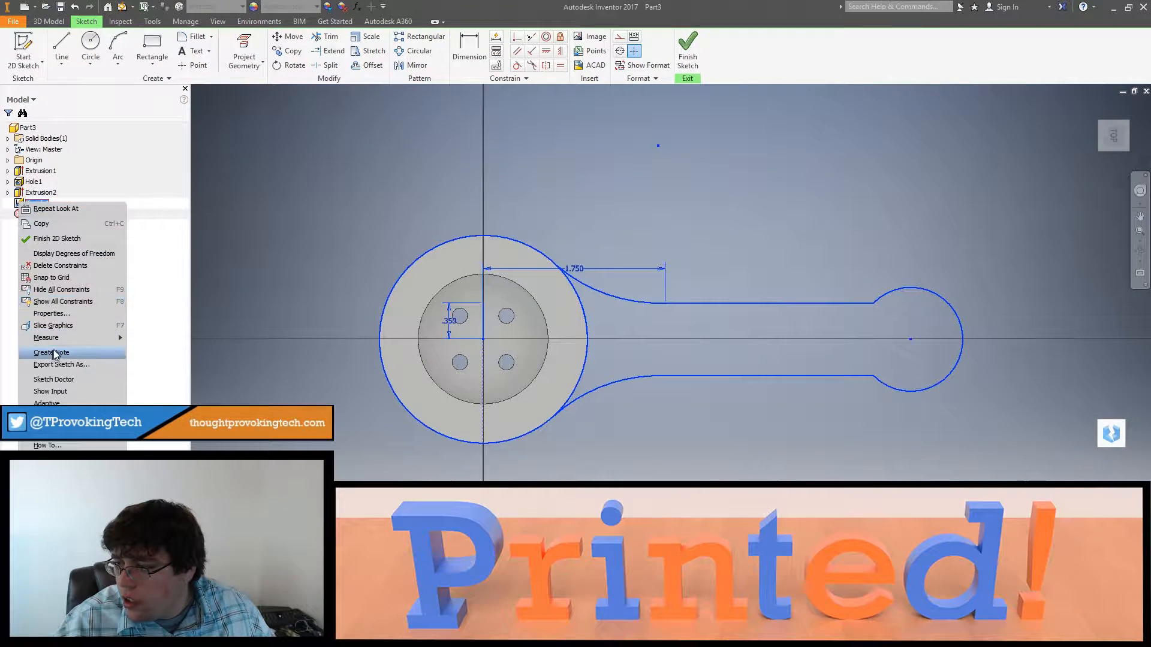
click(64, 378)
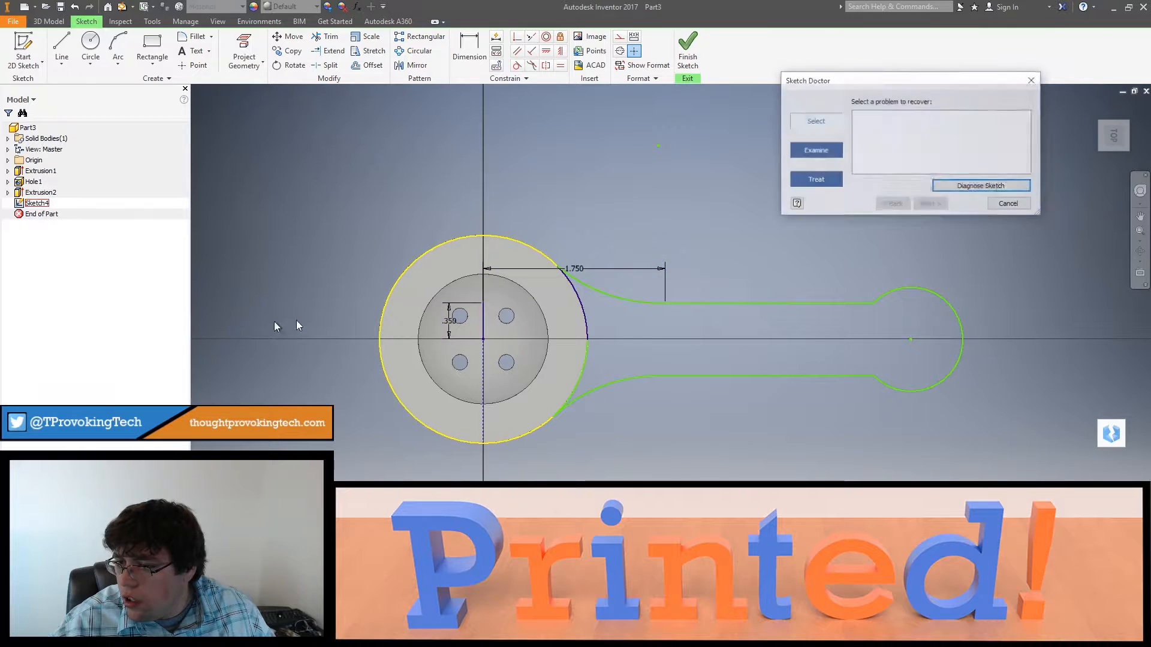
click(946, 186)
click(952, 116)
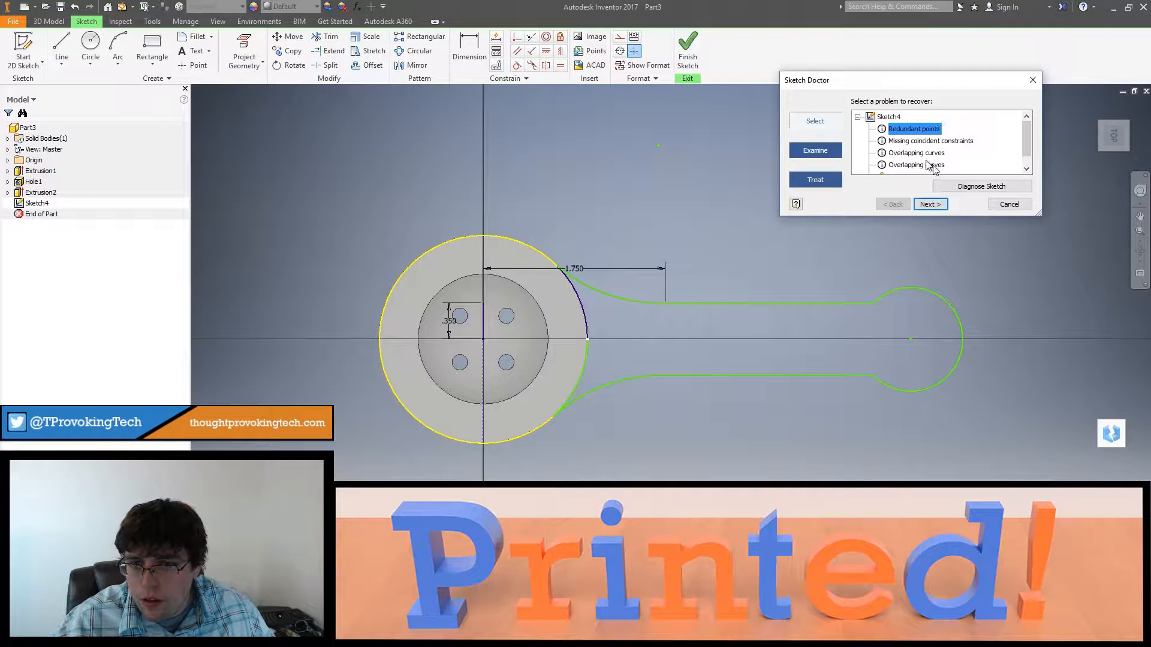
Step: Fix the redundant points in the arm's sketch with Sketch Doctor by applying the Combine Sketch Points treatment
click(929, 204)
click(930, 204)
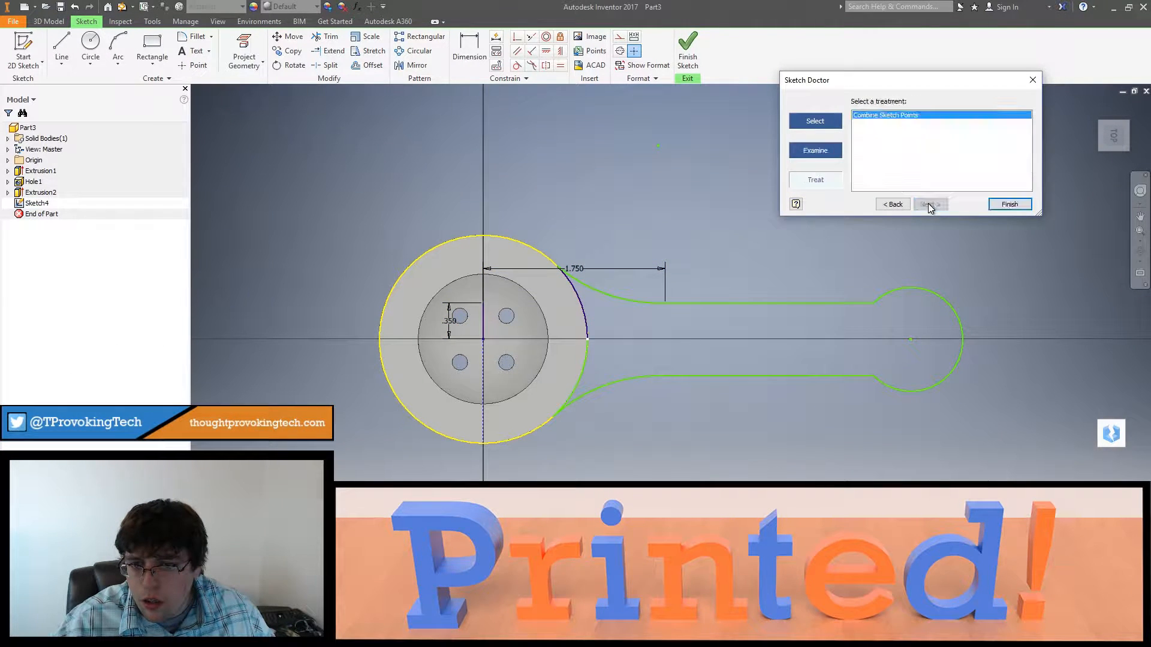
click(999, 206)
click(622, 344)
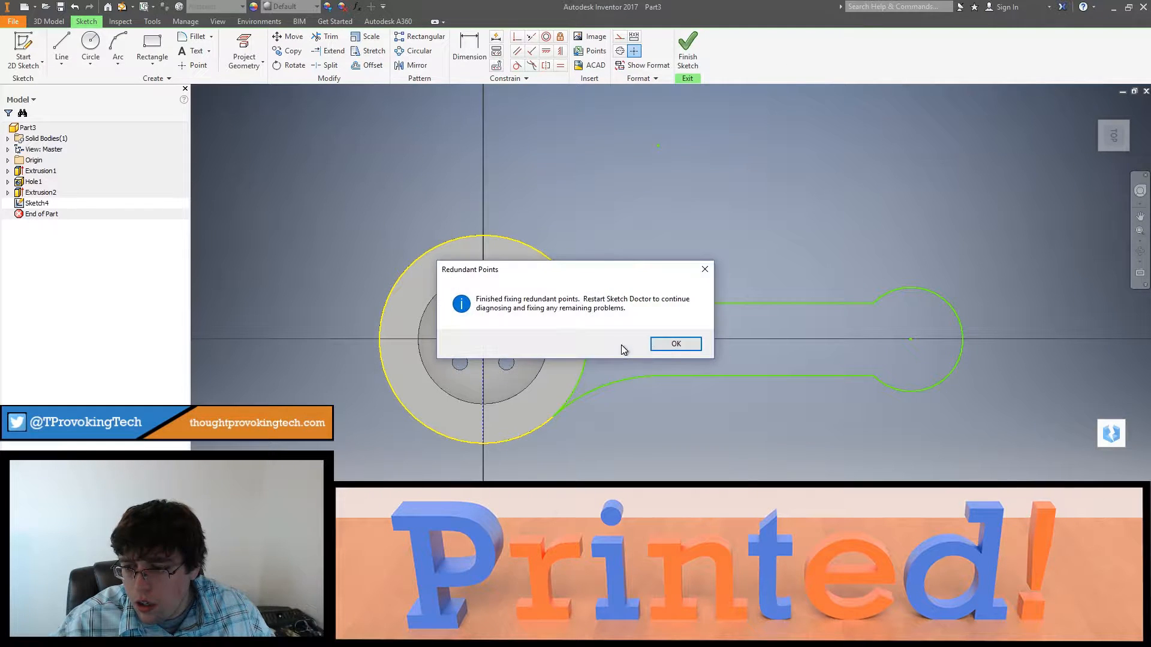
click(665, 347)
Step: Finish the sketch and extrude the arm profile 3/8 in in the reversed direction, alongside the button's rim
click(673, 45)
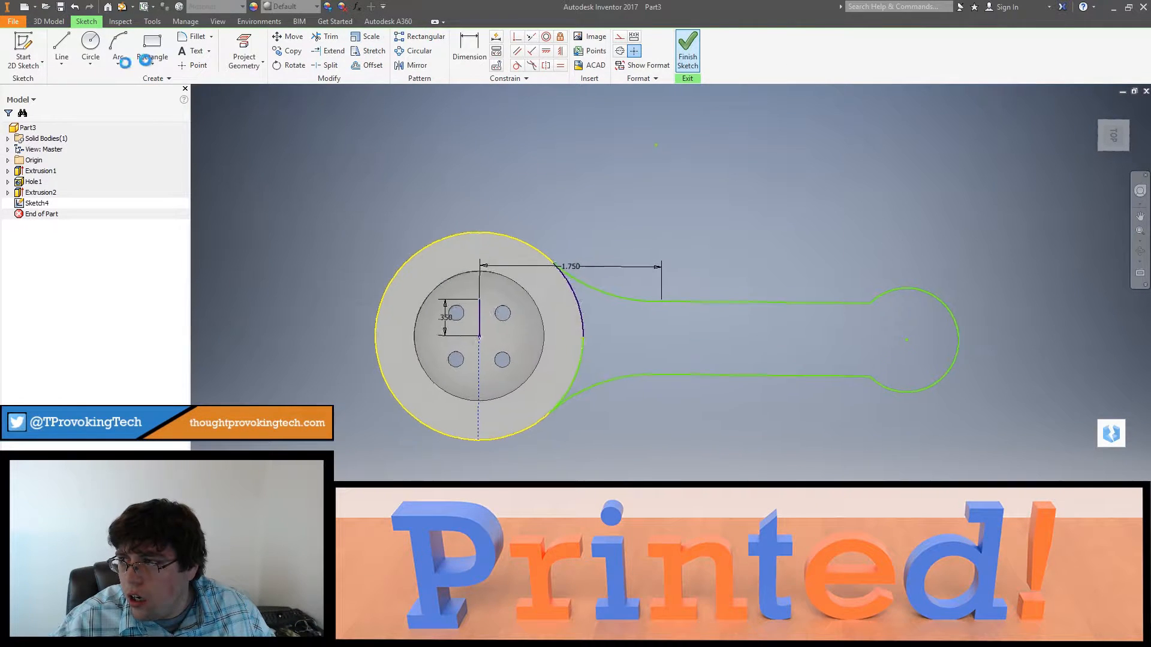
key(e)
click(563, 314)
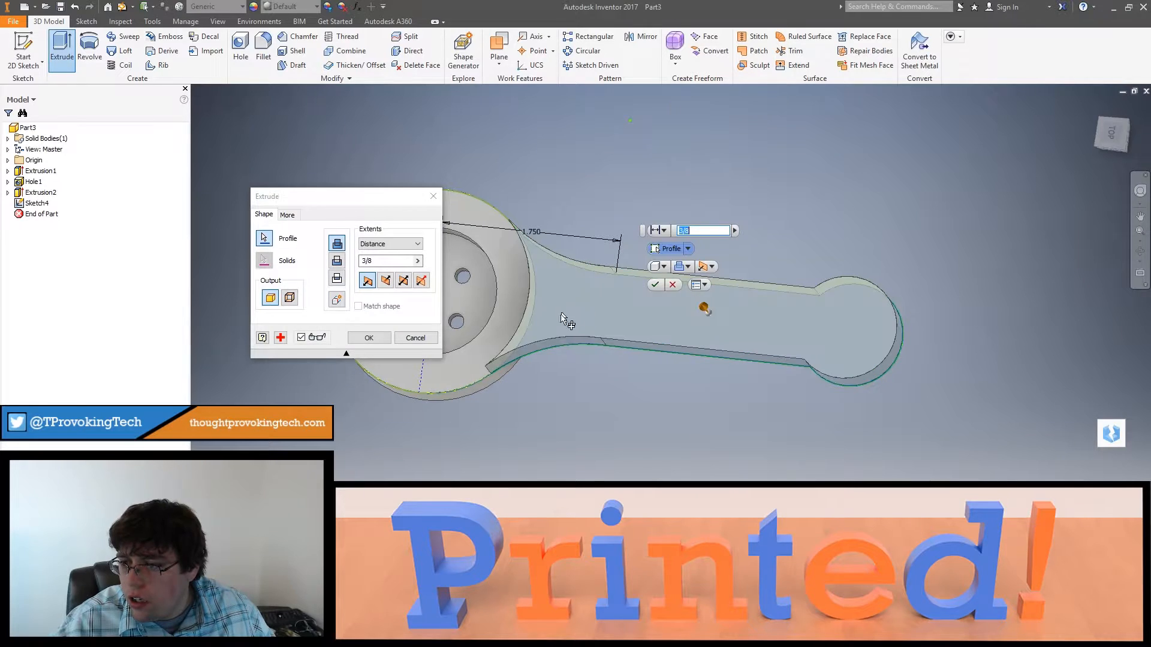
click(385, 282)
mouse_move(622, 403)
shift+middle_down()
mouse_move(627, 329)
mouse_move(668, 342)
mouse_move(623, 381)
shift+middle_up()
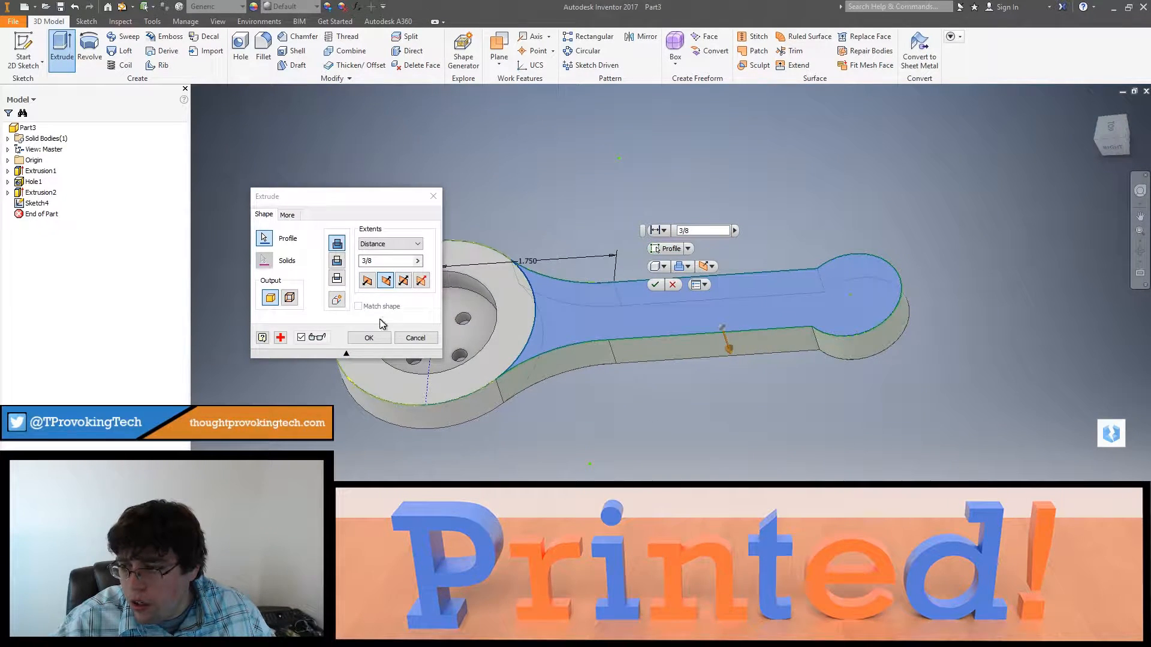
click(355, 337)
Step: Create a sketch on the arm's top face, project the rounded end's arc into it, and finish the sketch
right_click(831, 321)
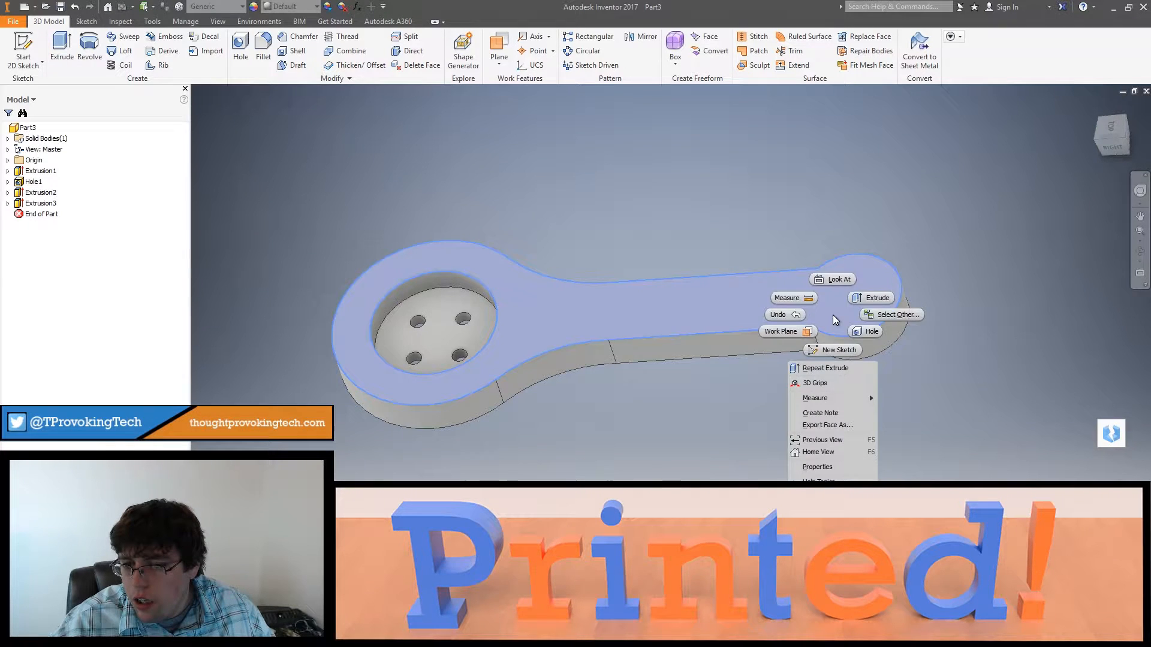
click(834, 350)
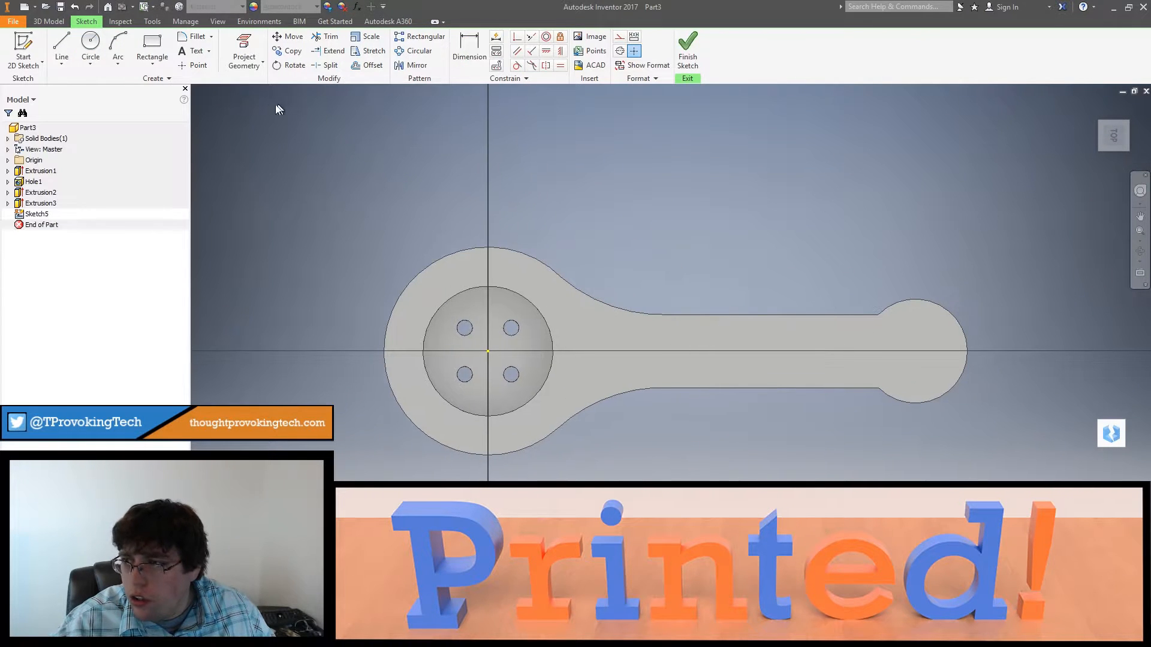
click(244, 51)
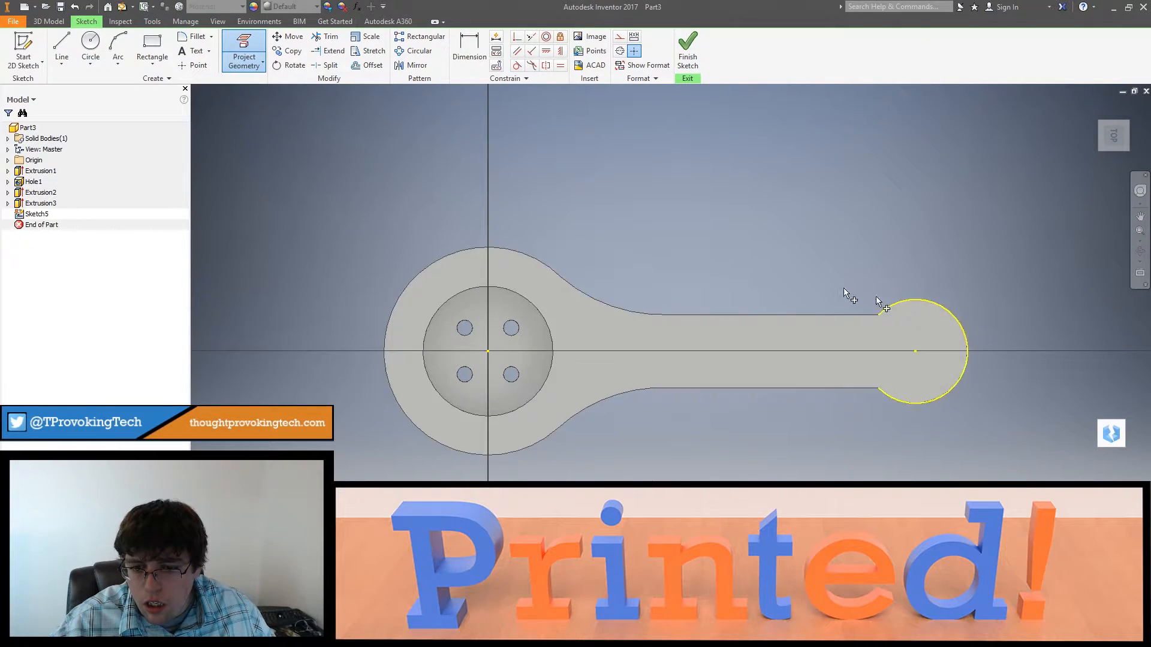
click(688, 47)
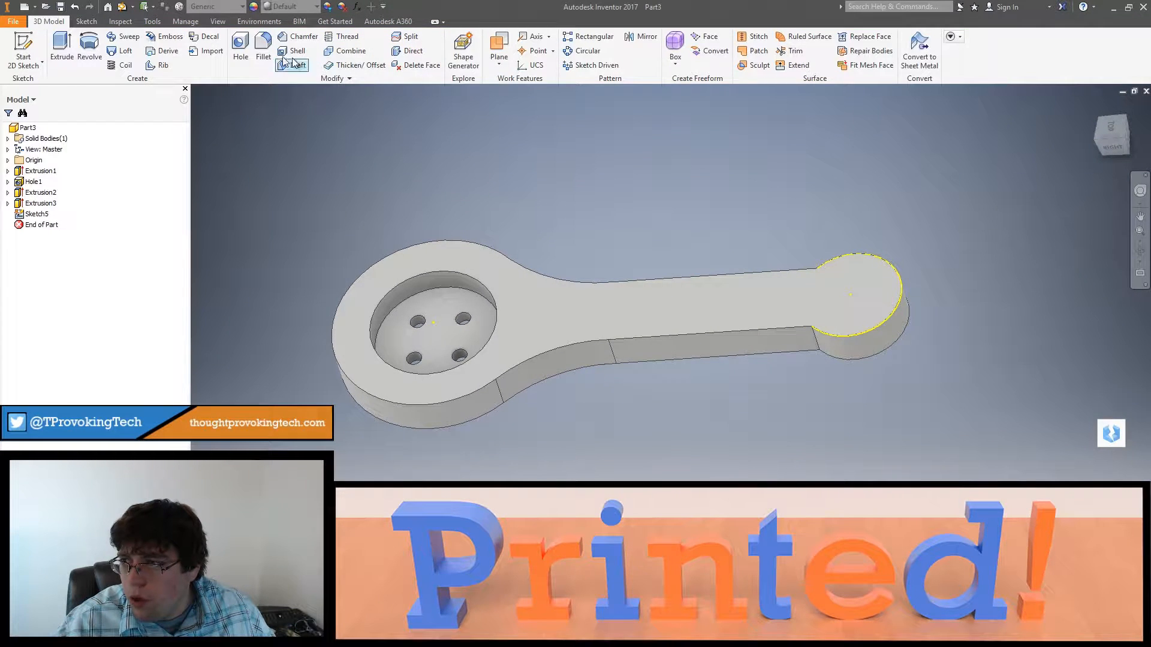
Step: Add a simple Through All hole at the projected center of the arm's rounded end, entering a new diameter
click(240, 48)
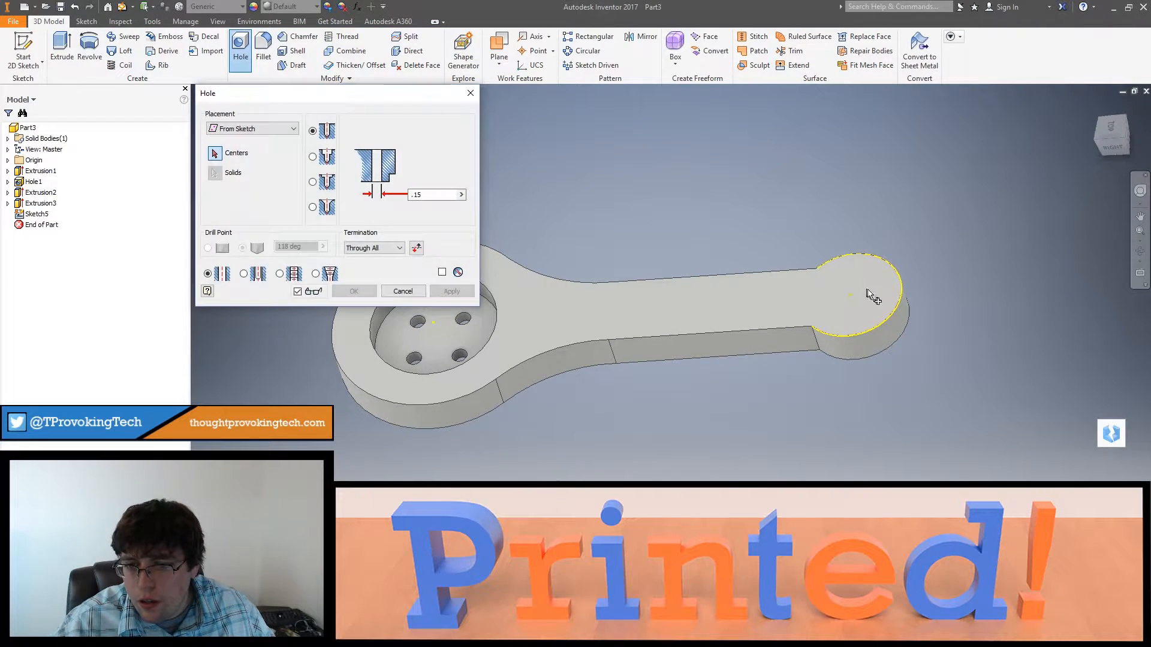
click(852, 297)
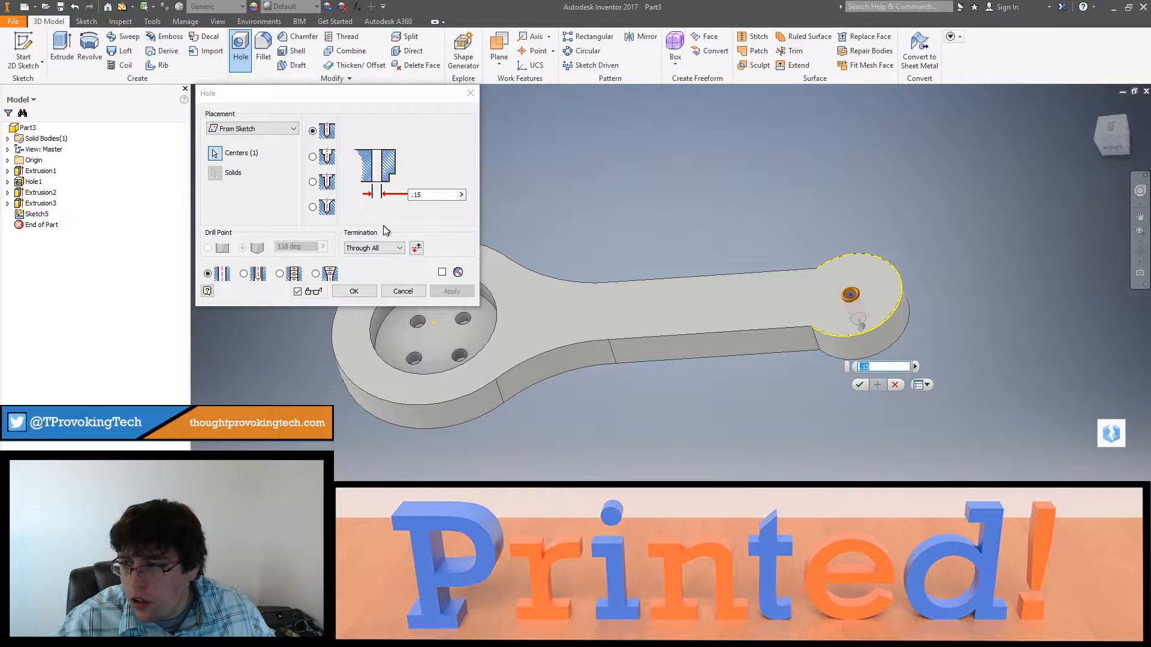
click(426, 195)
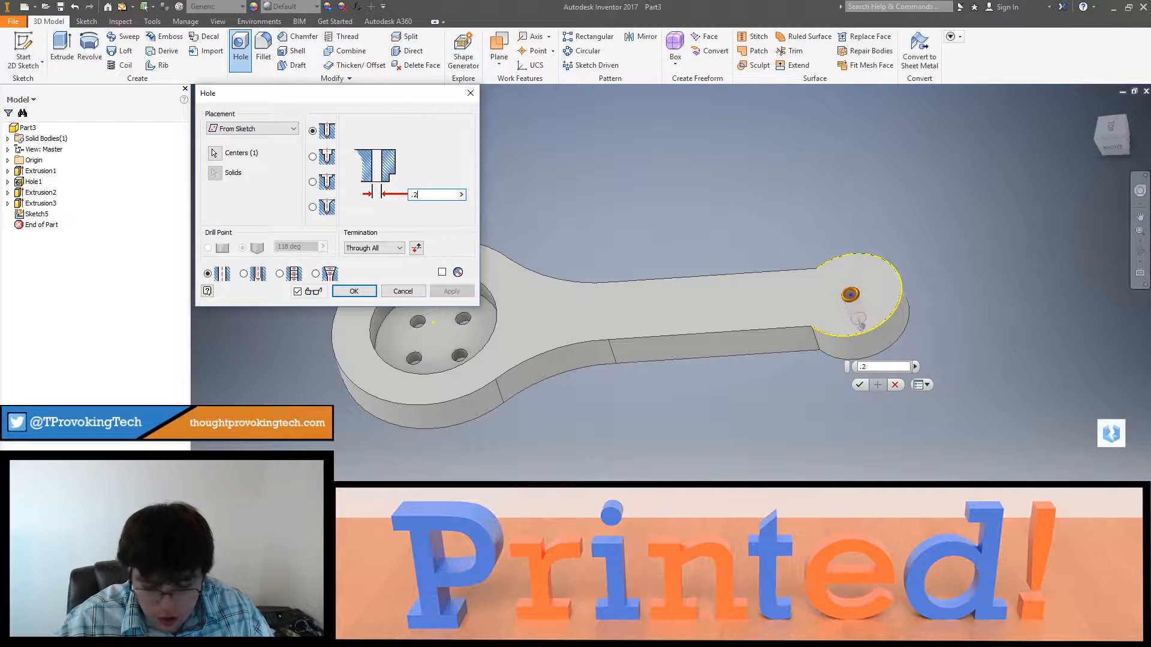
key(Return)
Step: Examine the part from its recessed and flat sides, including the four button holes and the hole in the arm's end
shift+middle_drag(738, 360, 713, 488)
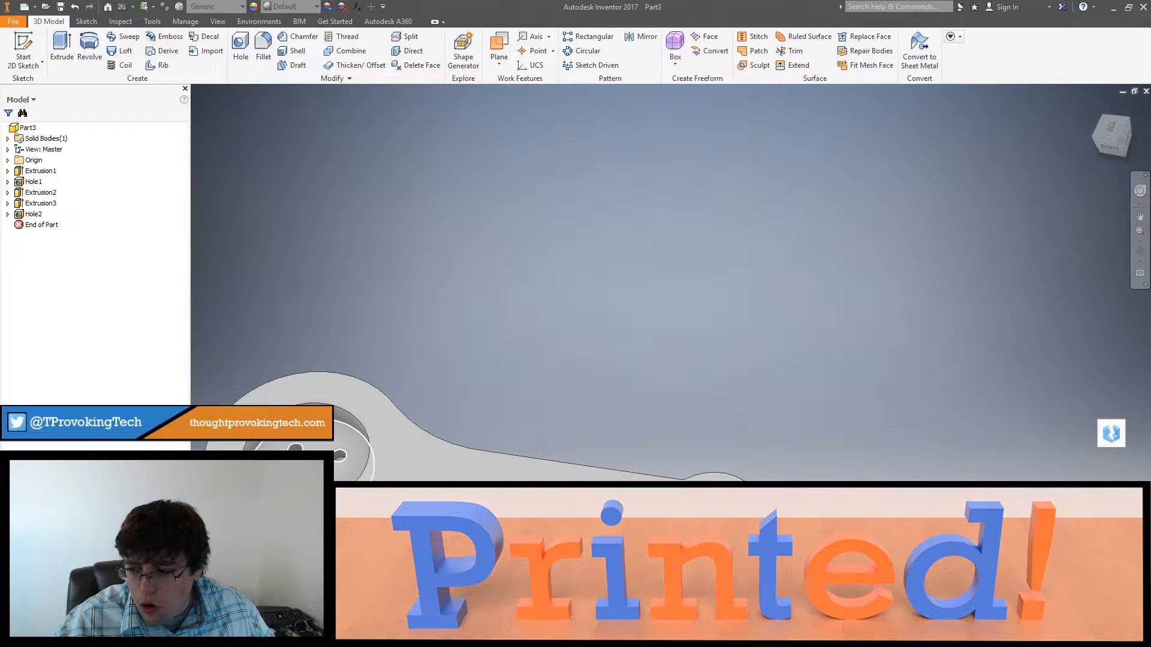
shift+middle_drag(317, 448, 701, 349)
click(1119, 127)
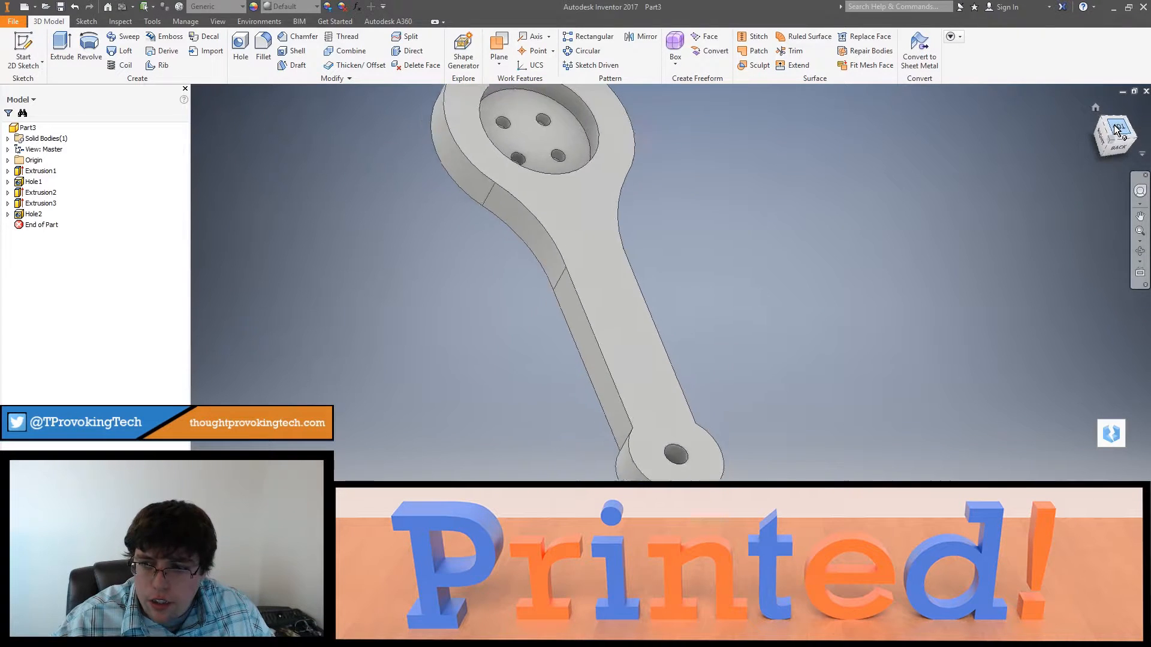
shift+middle_drag(667, 309, 665, 271)
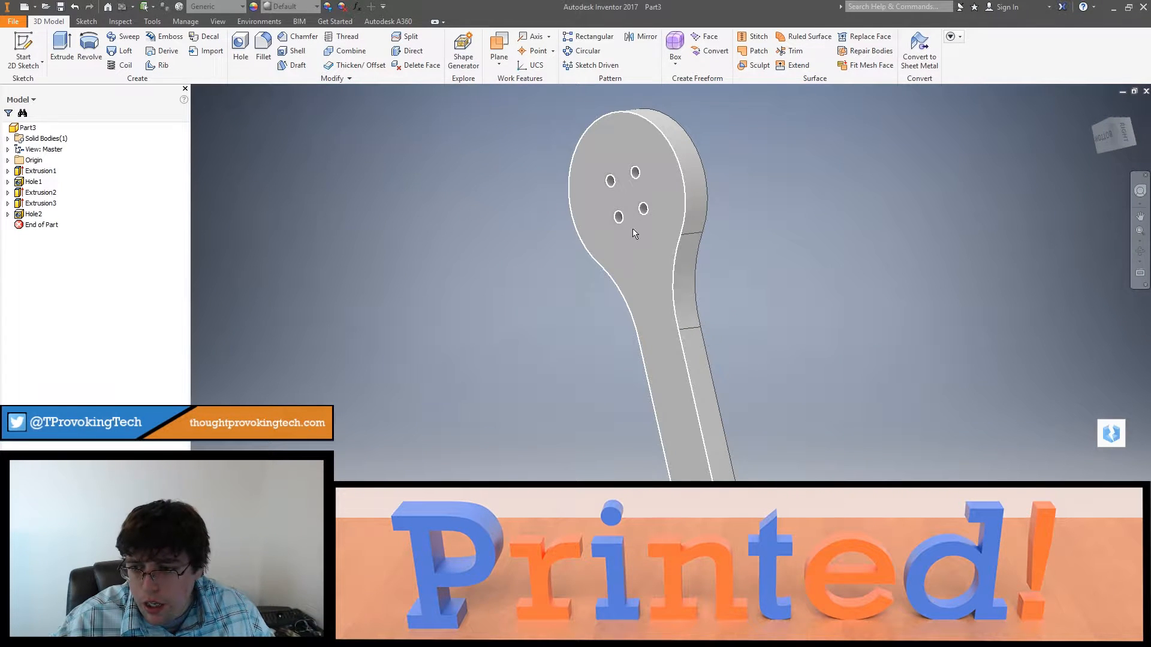
shift+middle_drag(634, 233, 488, 303)
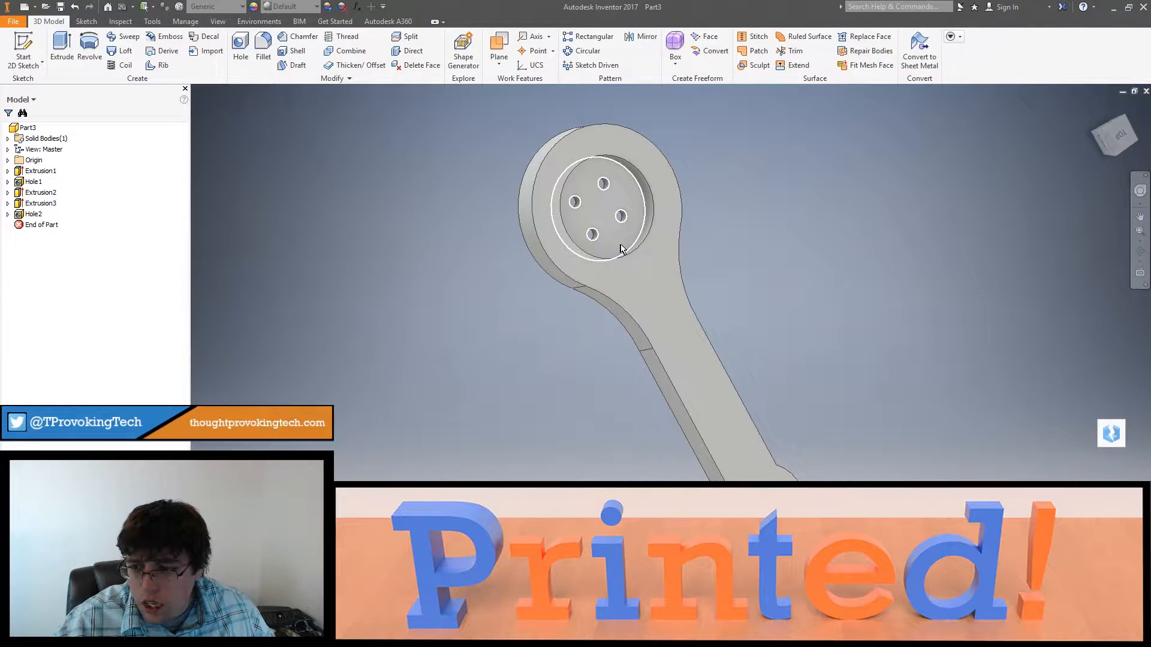
shift+middle_drag(631, 258, 658, 246)
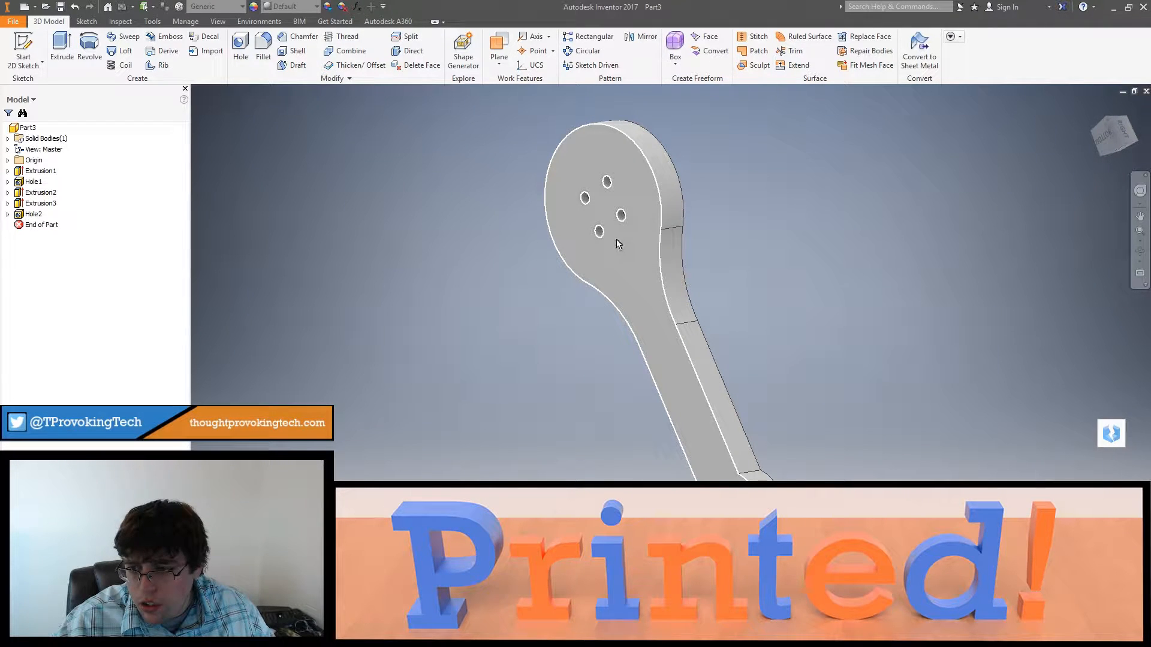
scroll(647, 327, up, 3)
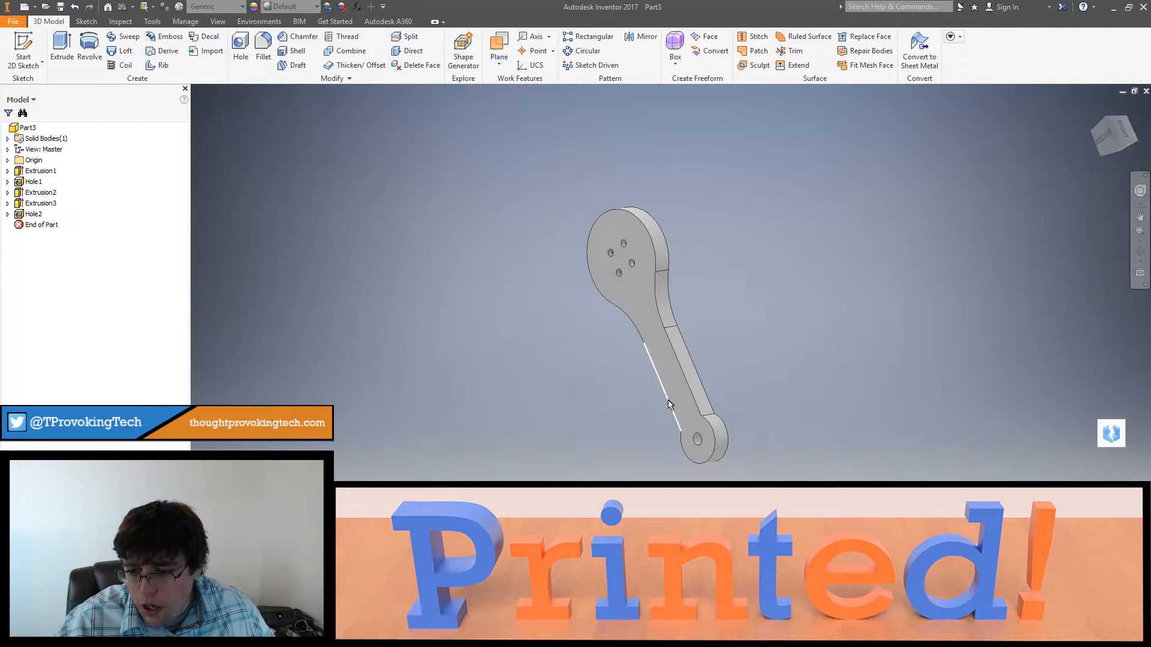
shift+middle_drag(673, 336, 659, 370)
shift+middle_drag(1051, 172, 792, 364)
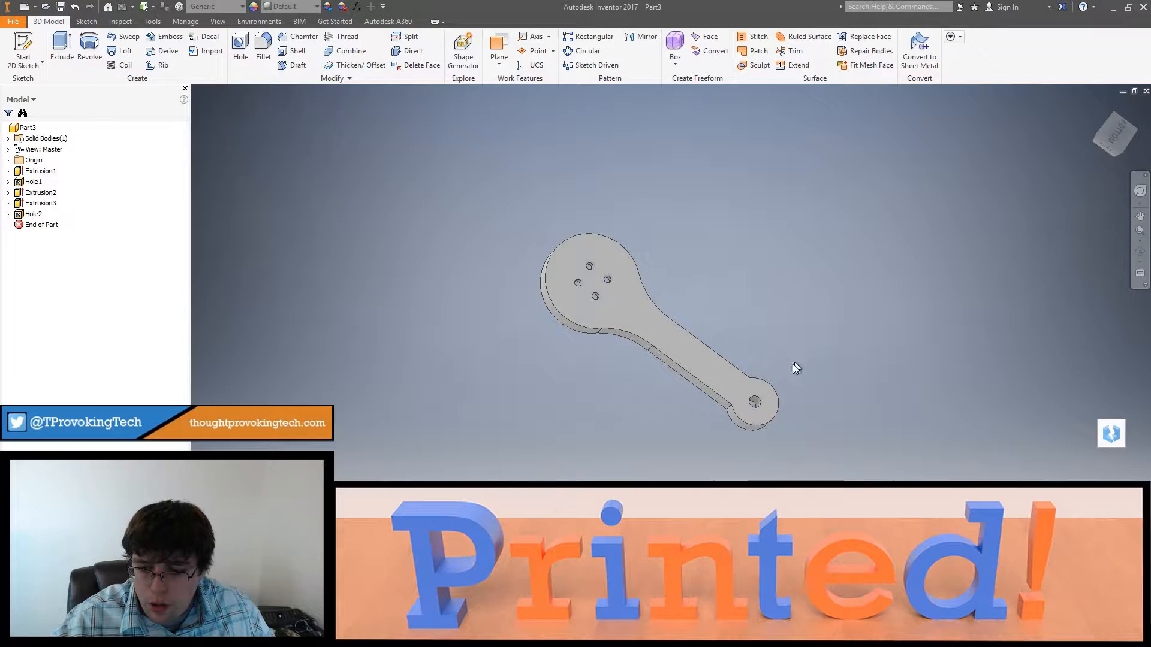
right_click(737, 396)
click(825, 453)
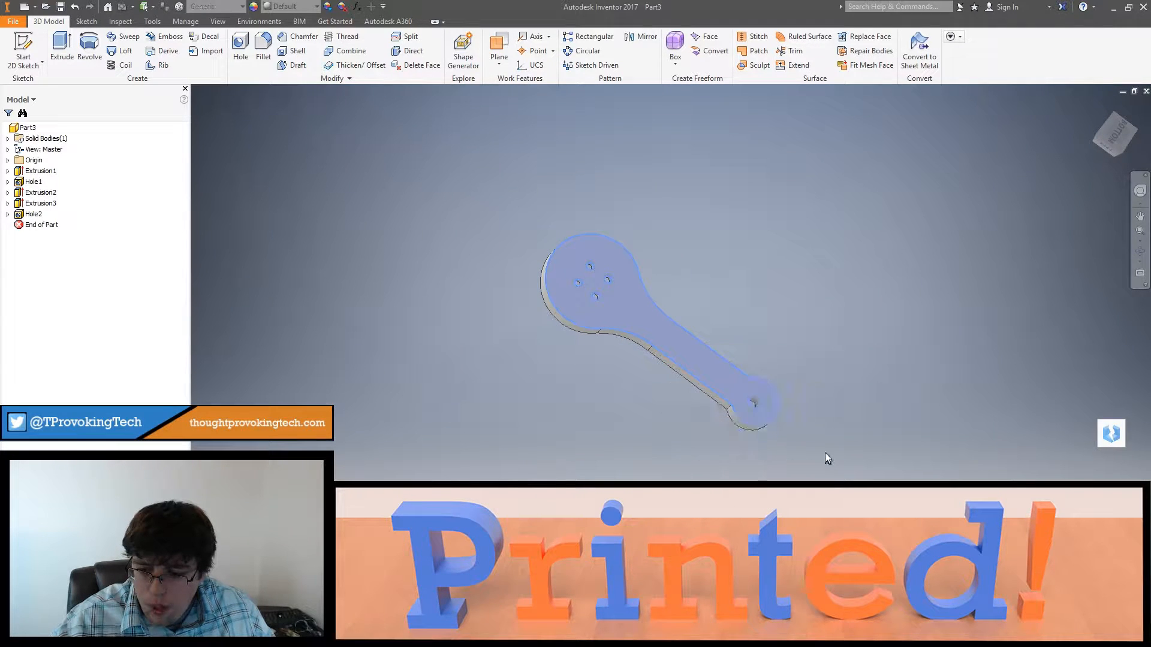
shift+middle_drag(825, 453, 755, 354)
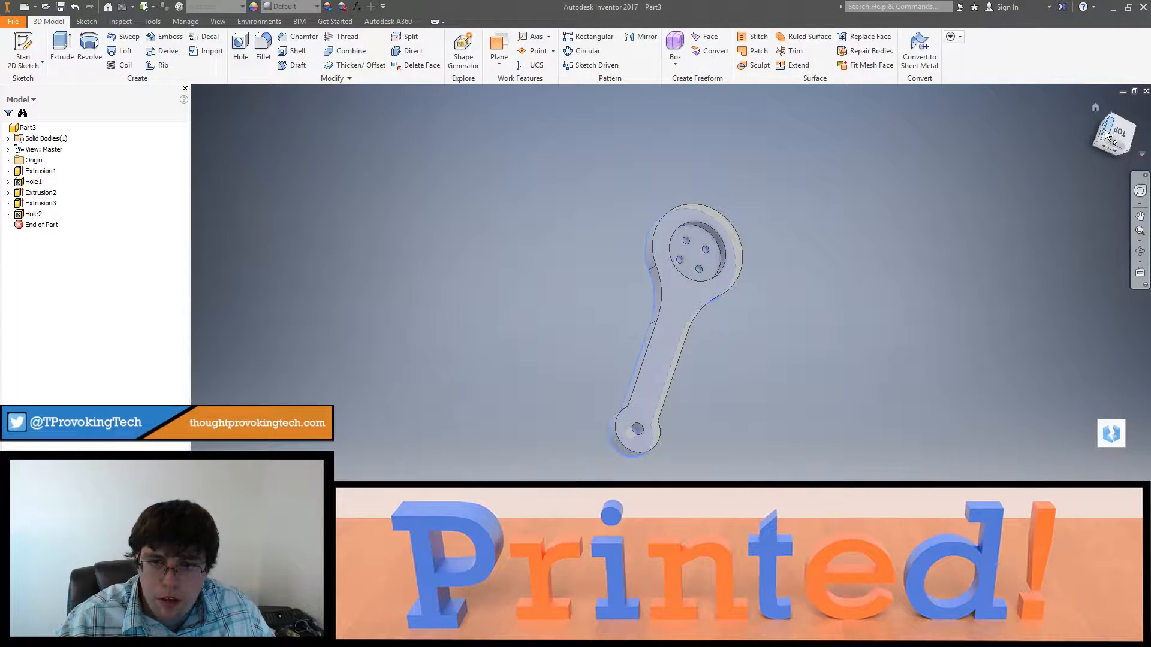
click(1118, 131)
shift+middle_drag(763, 455, 943, 424)
click(25, 53)
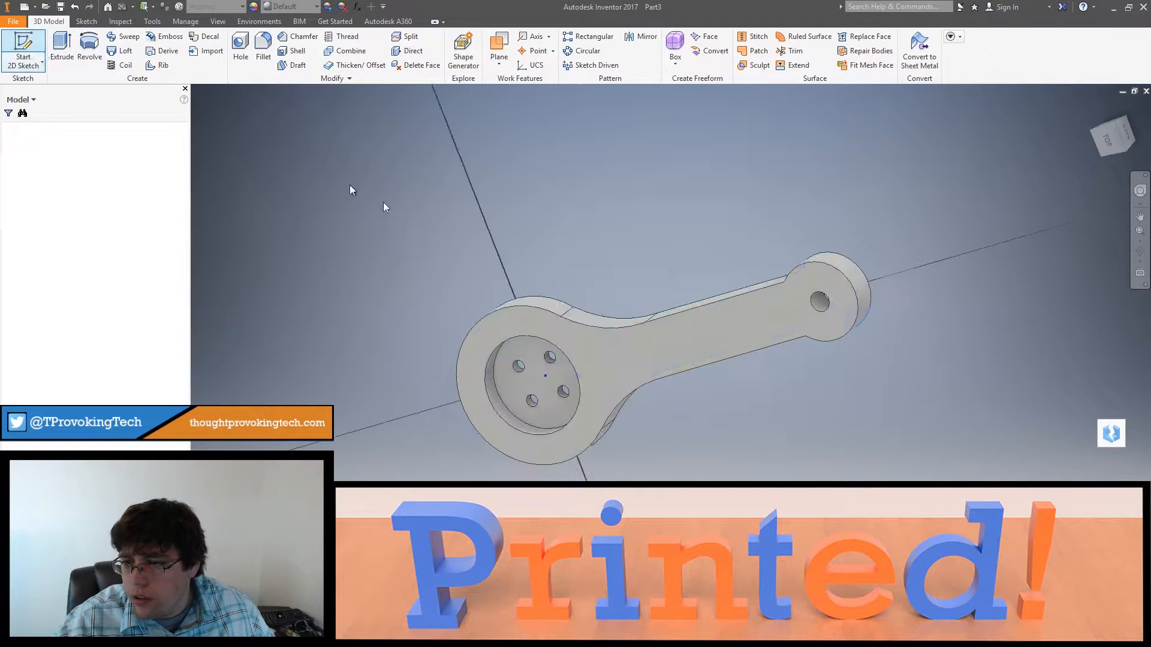
middle_drag(627, 333, 613, 331)
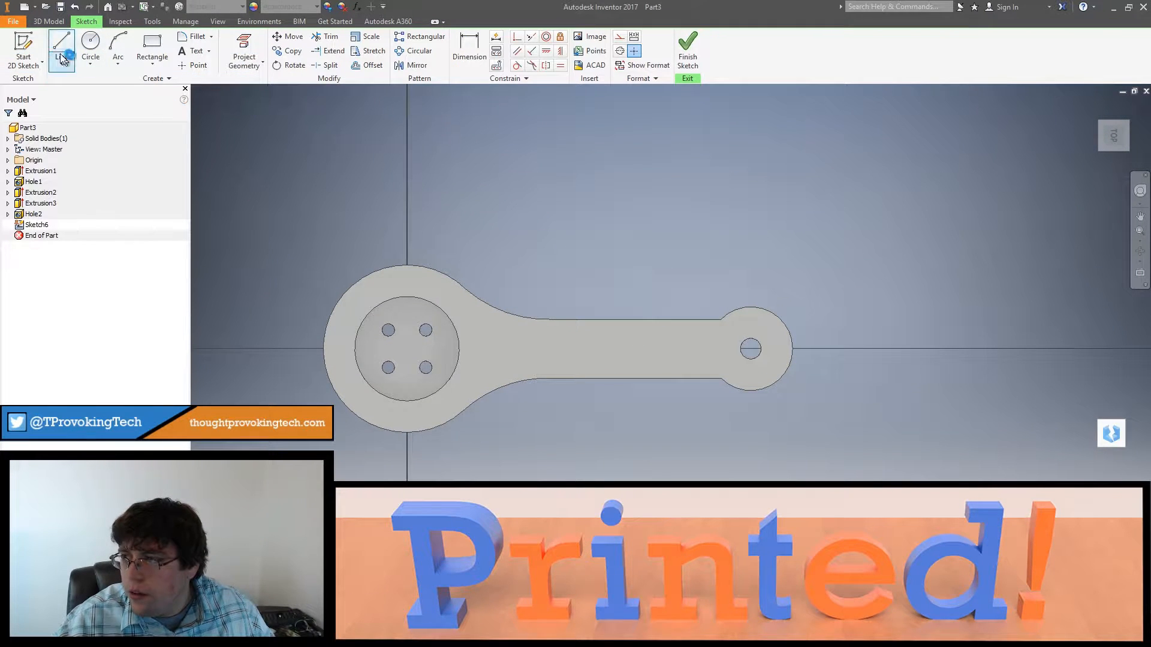
click(238, 43)
click(751, 332)
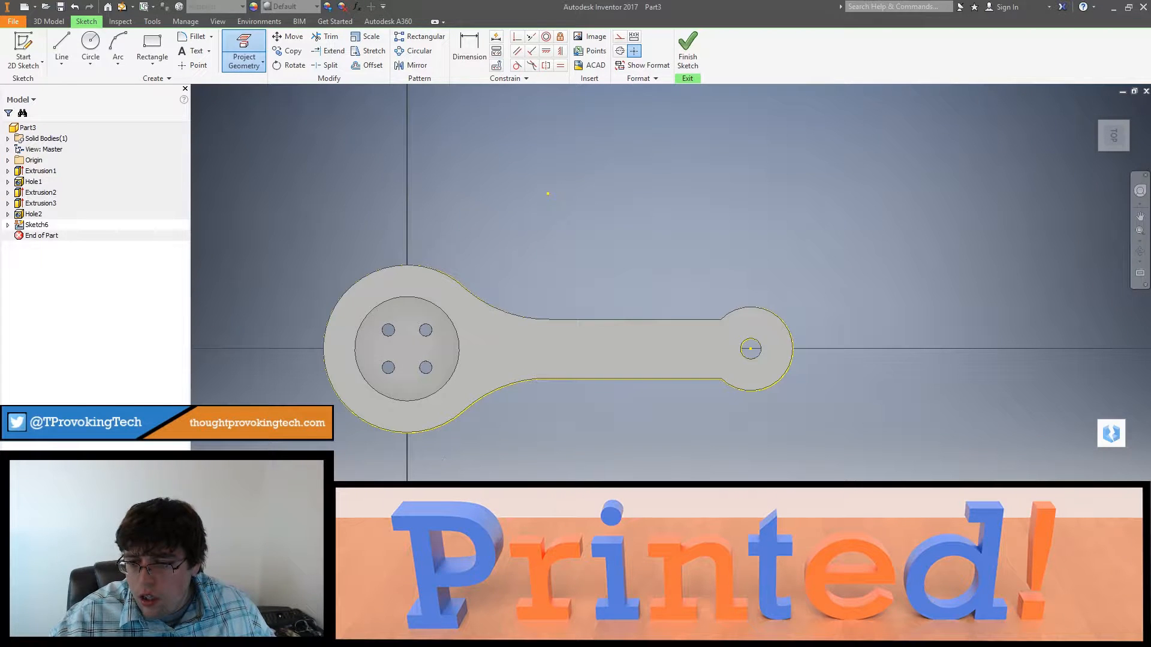
shift+middle_drag(605, 437, 595, 398)
key(ctrl+z)
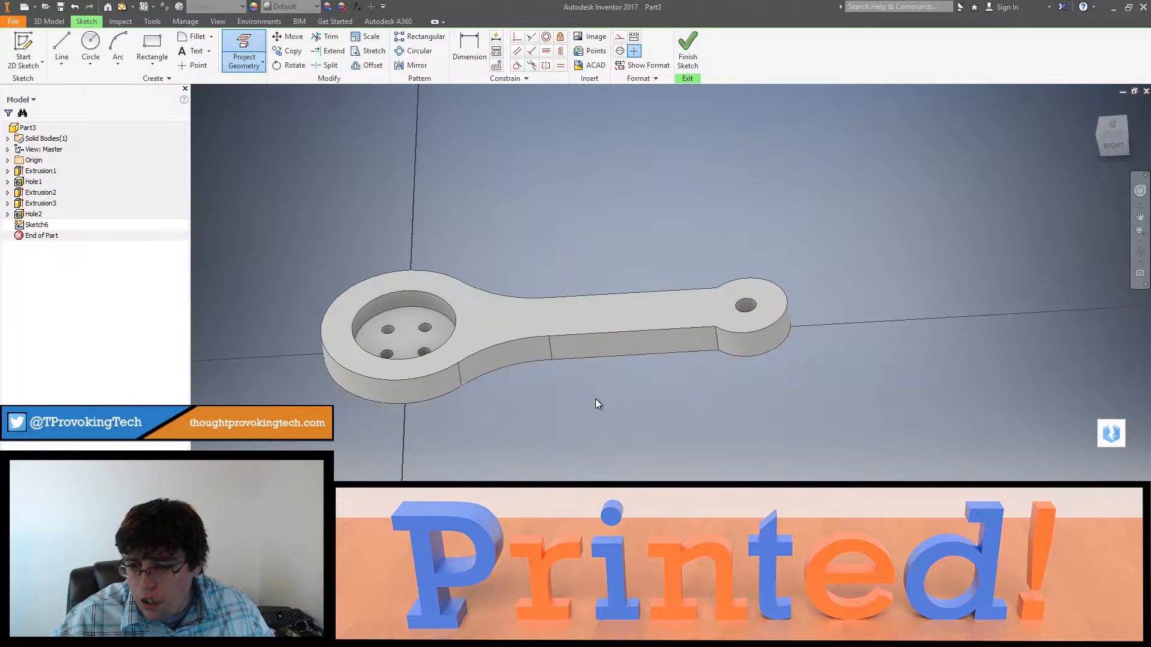
key(Escape)
key(ctrl+z)
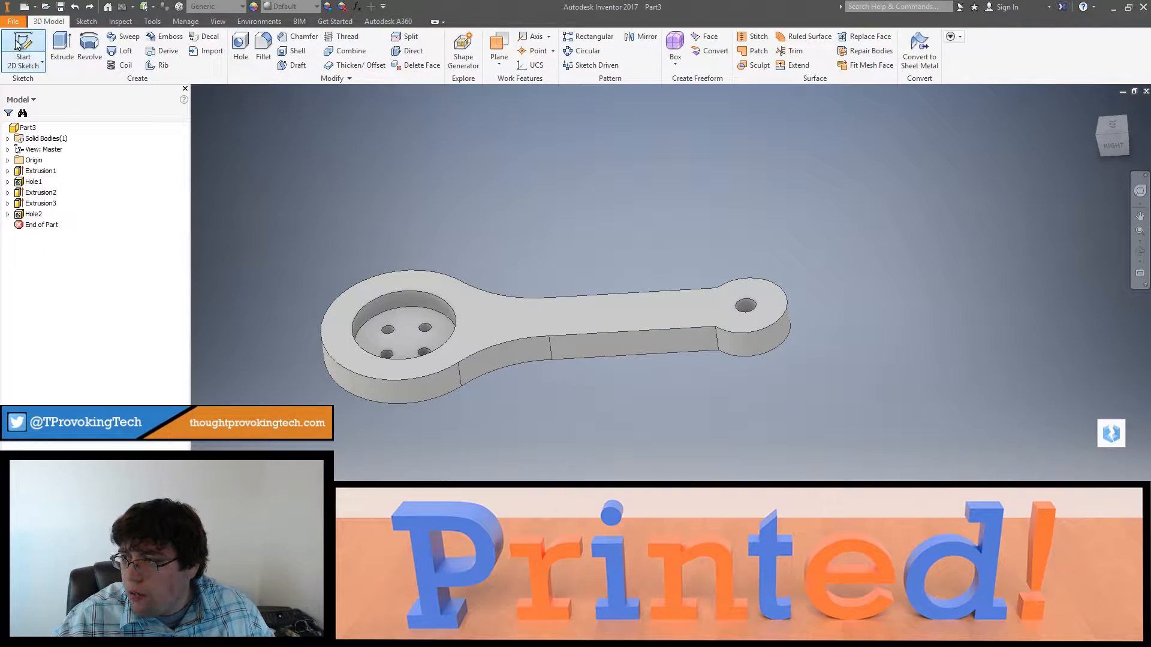
Step: Start a new sketch on the part's top face and project the face's outline, button recess and end hole edges
key(ctrl+y)
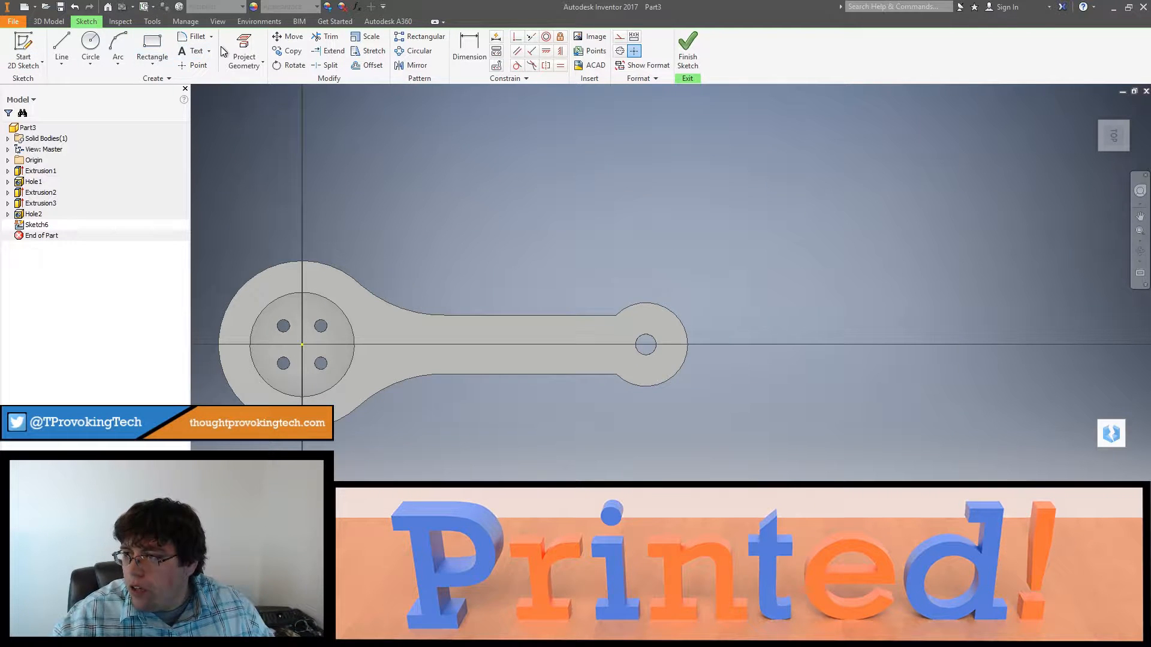
click(244, 53)
click(664, 325)
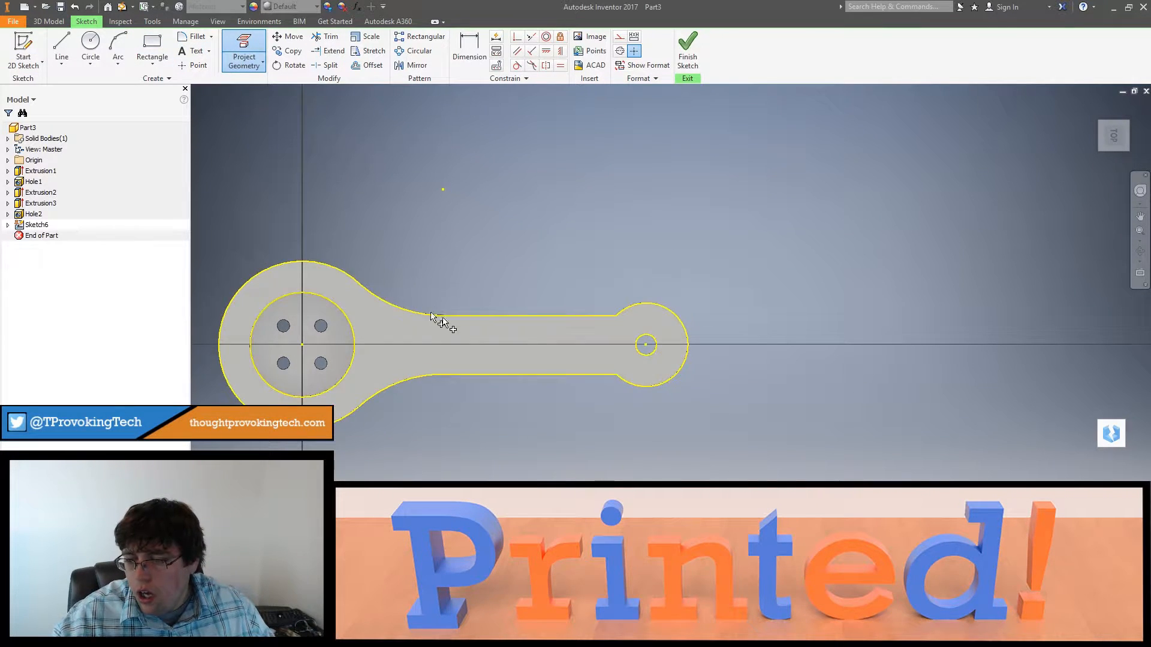
Step: Draw a horizontal 1 in line from the center of the end hole along the arm toward the button
shift+middle_drag(442, 321, 590, 269)
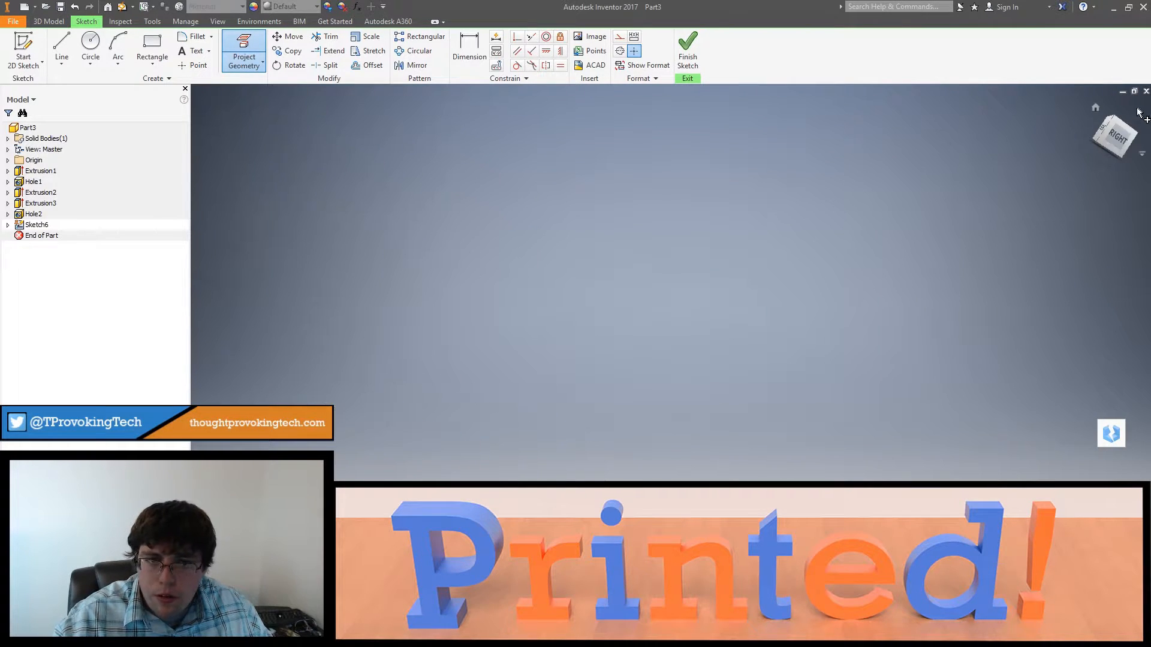
click(1122, 126)
click(1114, 114)
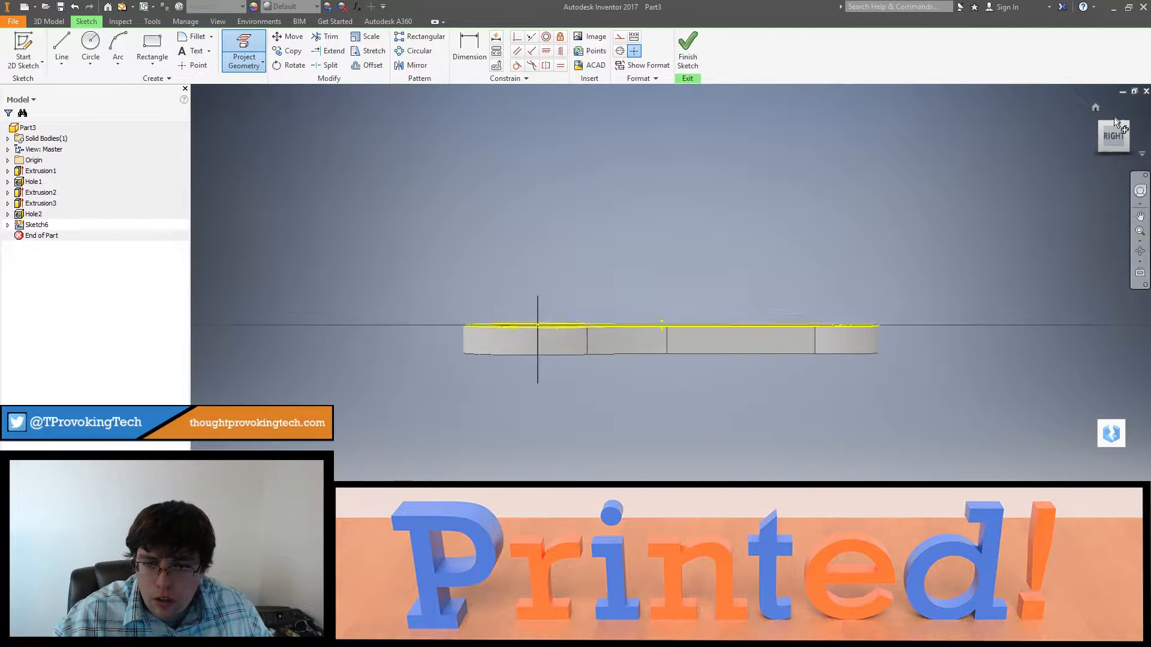
middle_drag(843, 279, 781, 308)
click(62, 48)
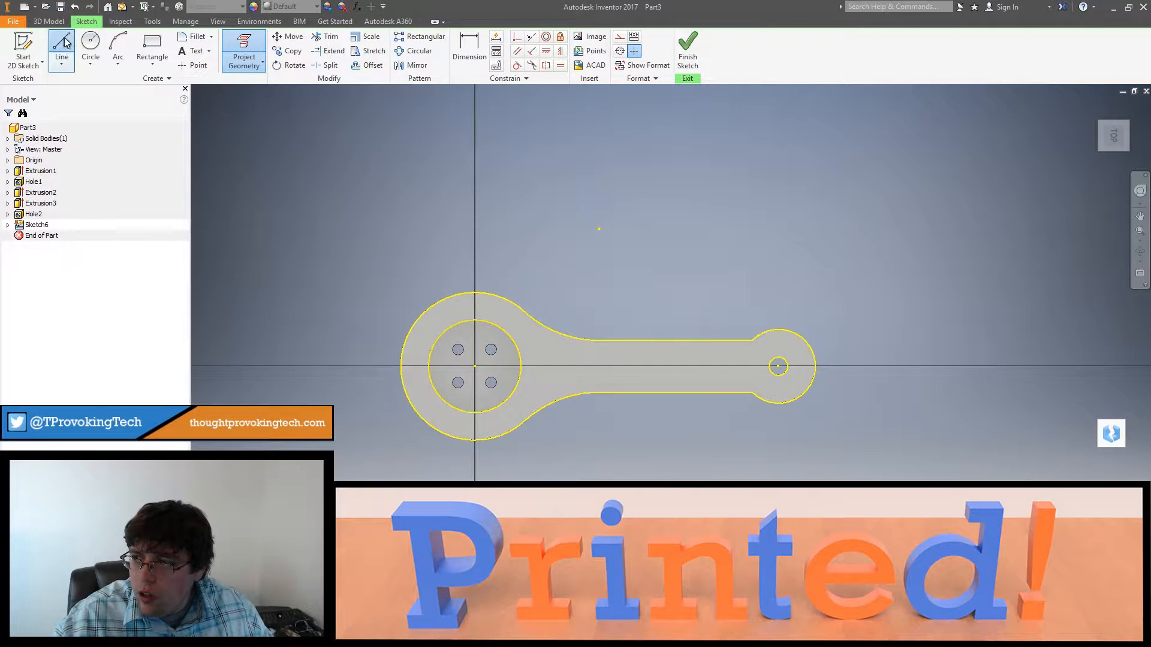
click(779, 366)
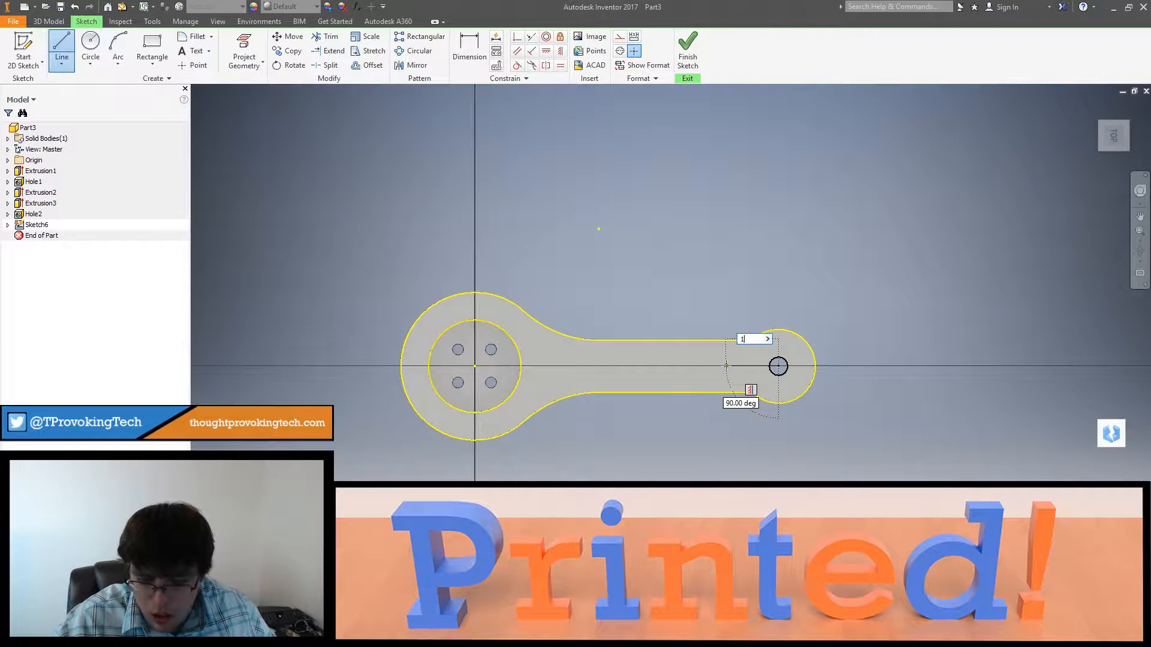
key(Return)
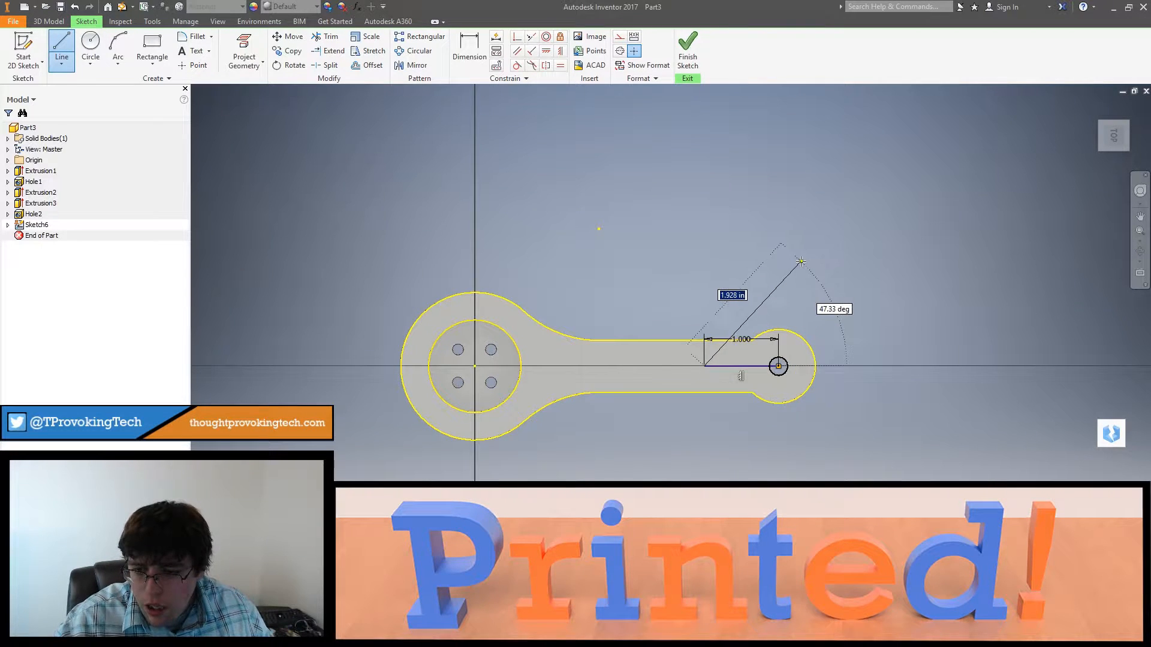
Step: Draw a 2.5 in line from the button-side end of the horizontal line, angled 45° upward toward the arm's rounded end
key(Tab)
text(45)
key(Tab)
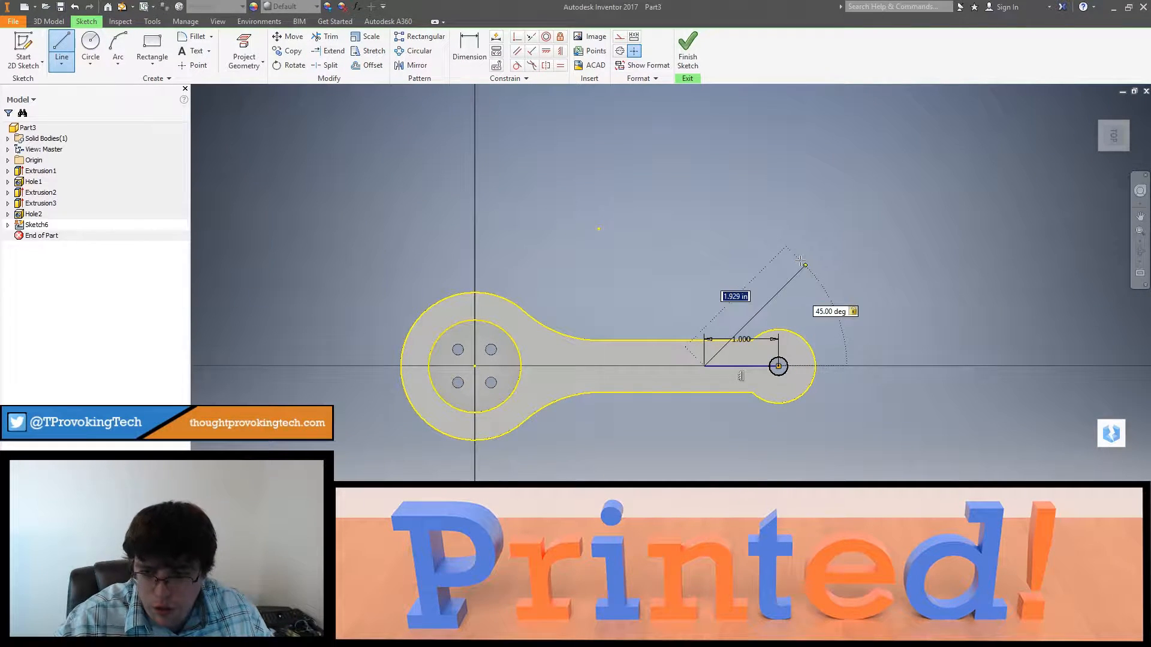
text(2.)
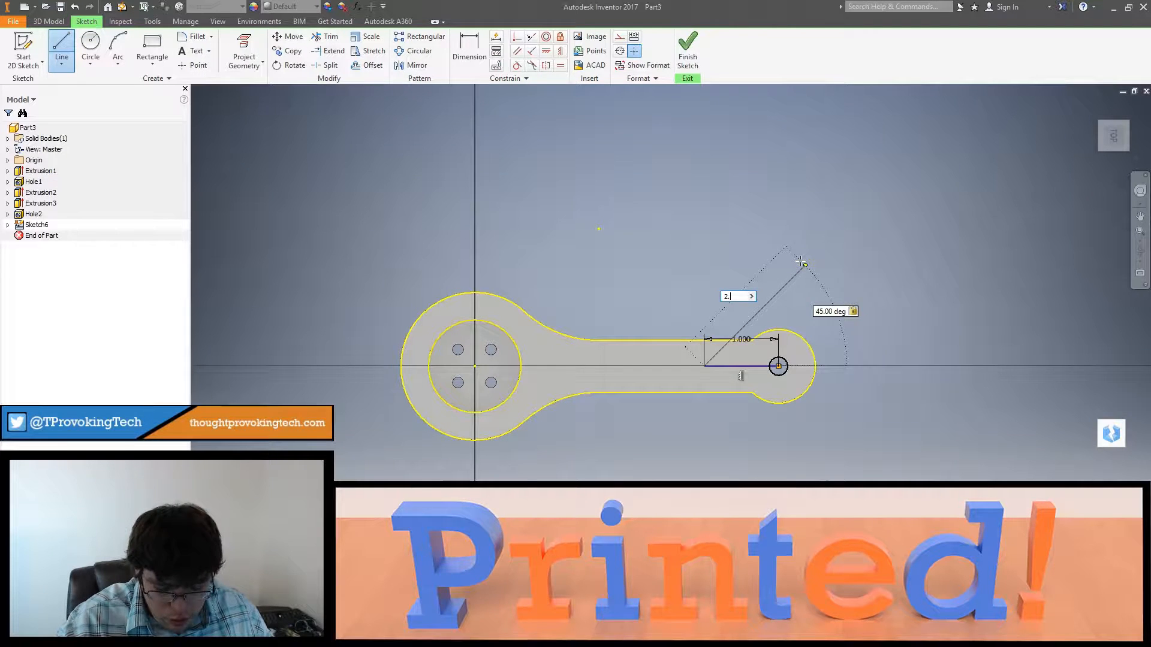
text(5)
key(Tab)
key(Return)
key(Escape)
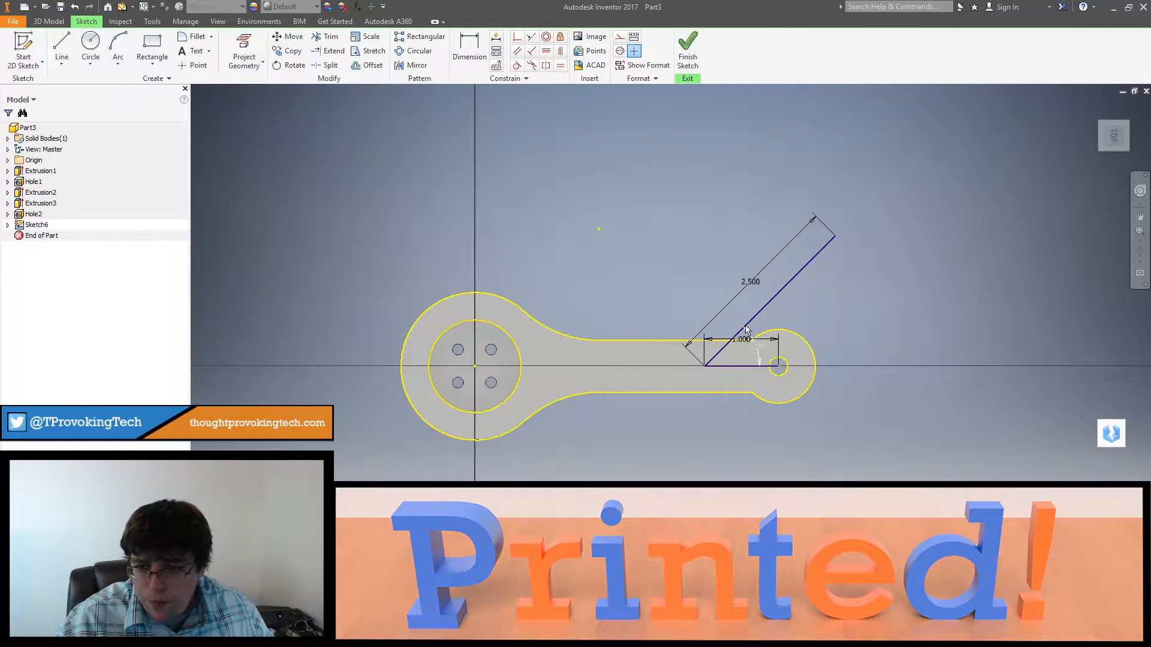
Step: Draw a 1.5 in line from the same vertex, angled 45° downward toward the arm's rounded end
click(62, 51)
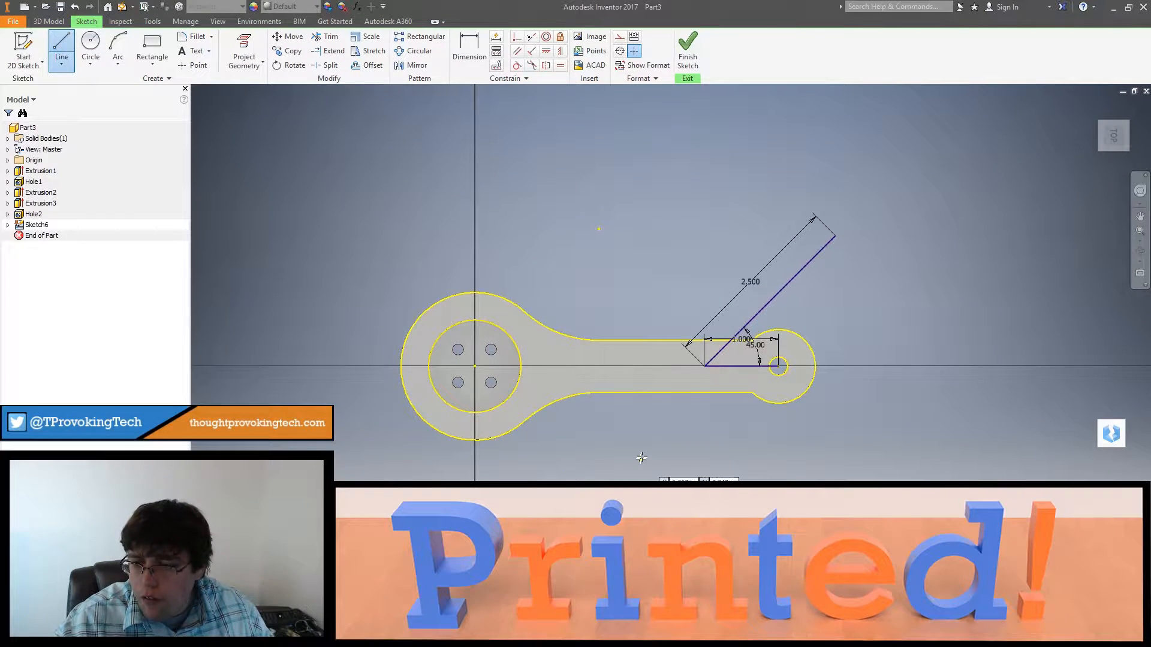
click(704, 367)
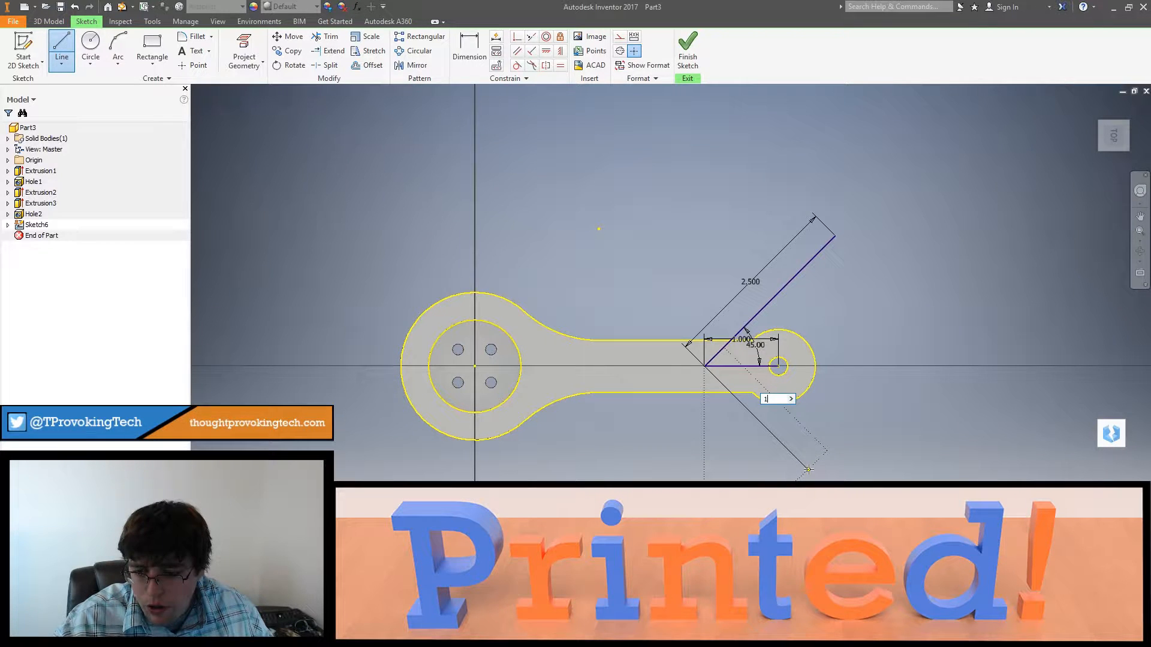
text(1.5)
key(Tab)
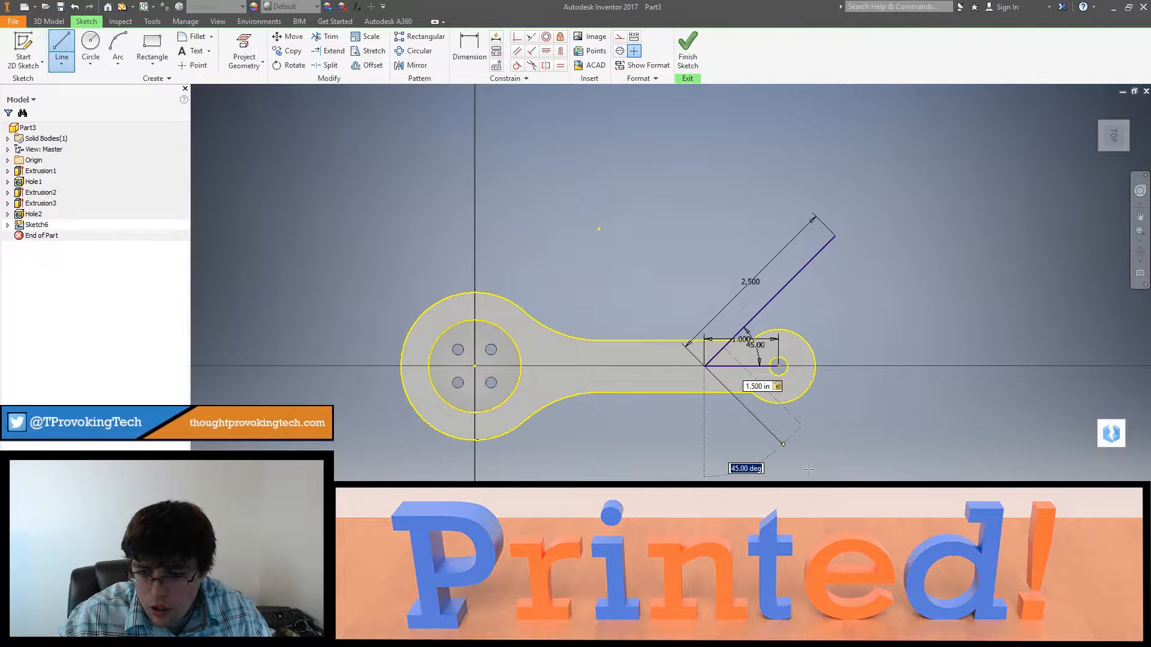
key(Return)
key(Escape)
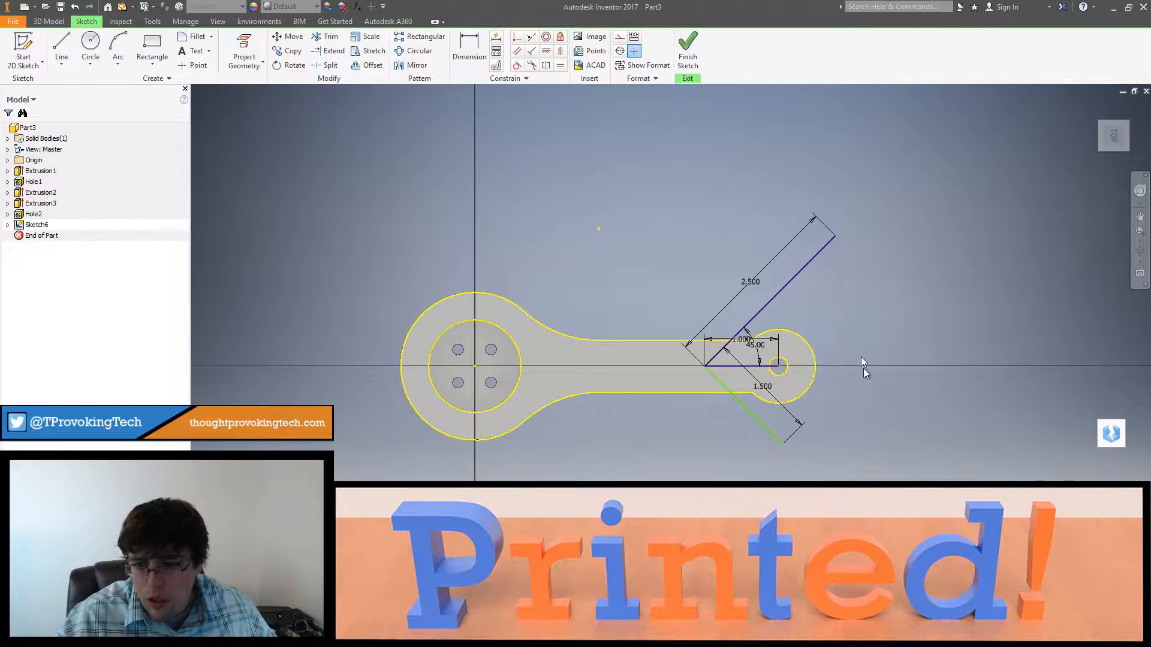
Step: Delete the horizontal 1 in line along the arm and the length dimensions of all three lines
mouse_move(840, 340)
shift+middle_down()
mouse_move(837, 282)
mouse_move(827, 347)
shift+middle_up()
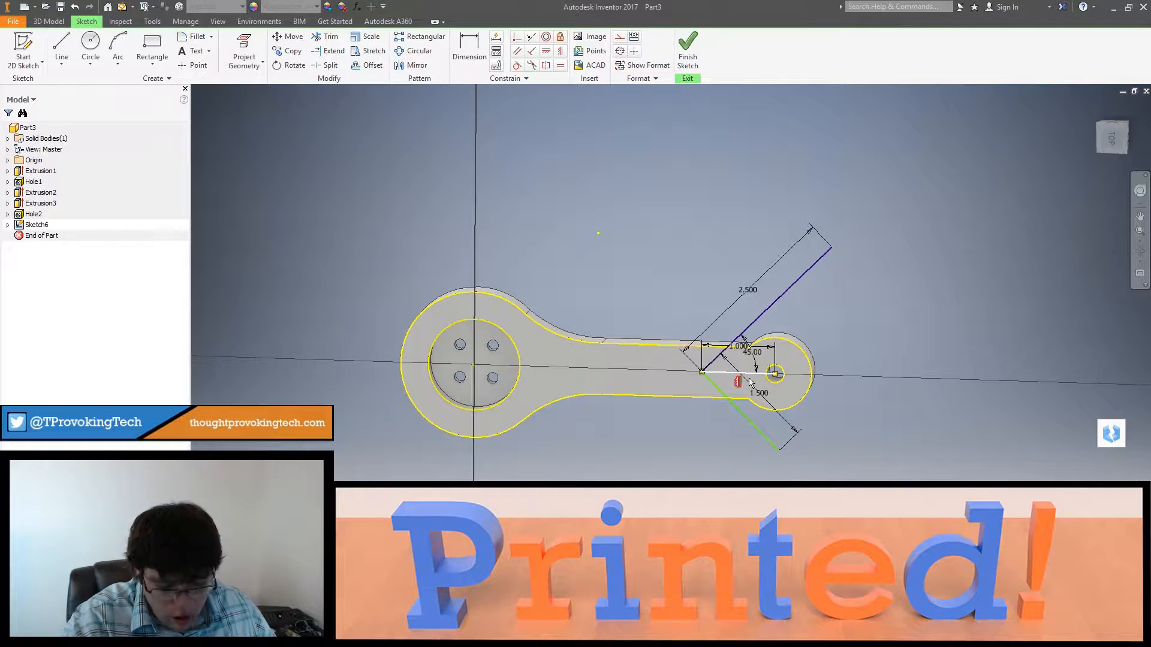
key(Delete)
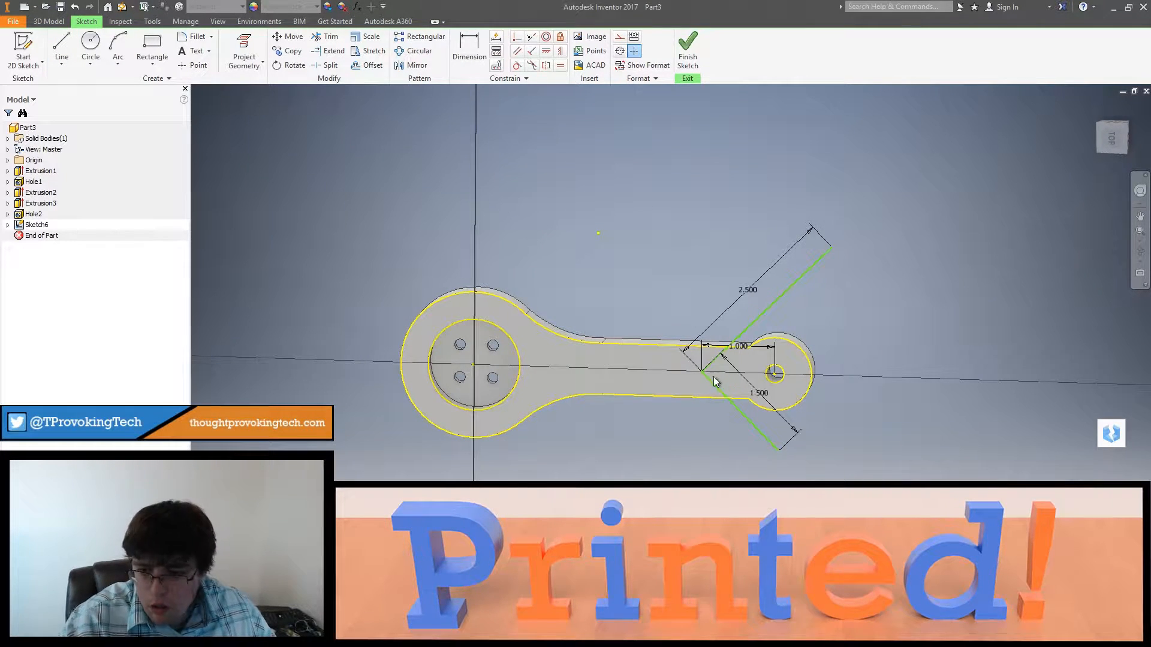
click(758, 290)
key(Delete)
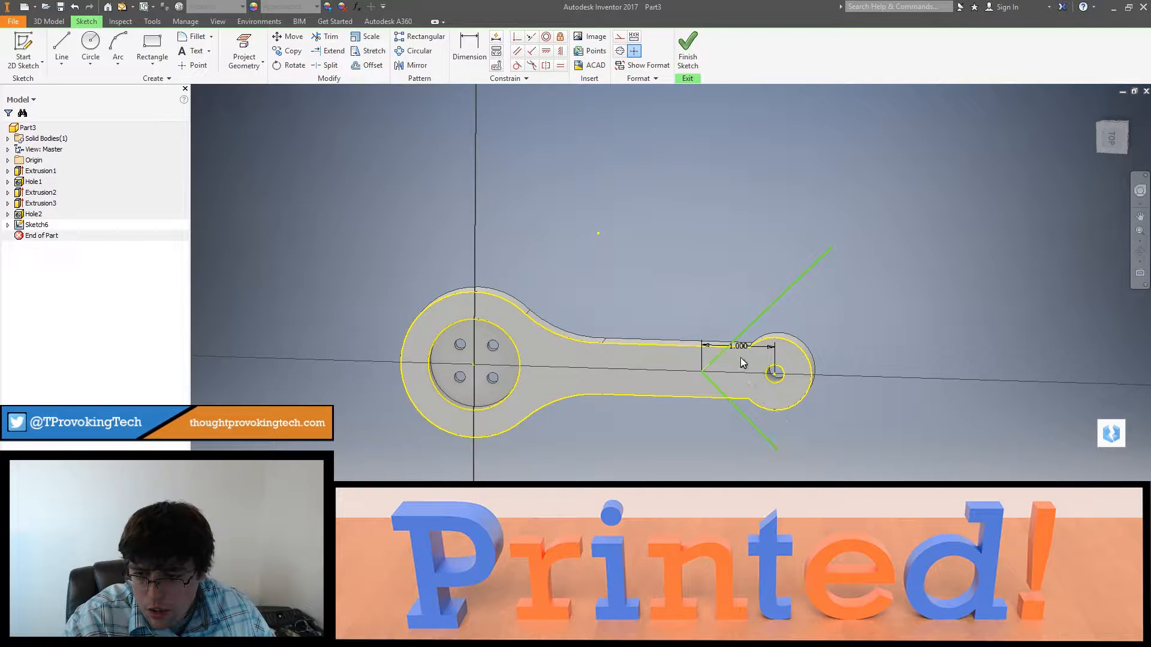
click(743, 352)
key(Delete)
Step: Try a 0.125 in fillet on the corner where the two angled lines meet, and undo it
click(193, 37)
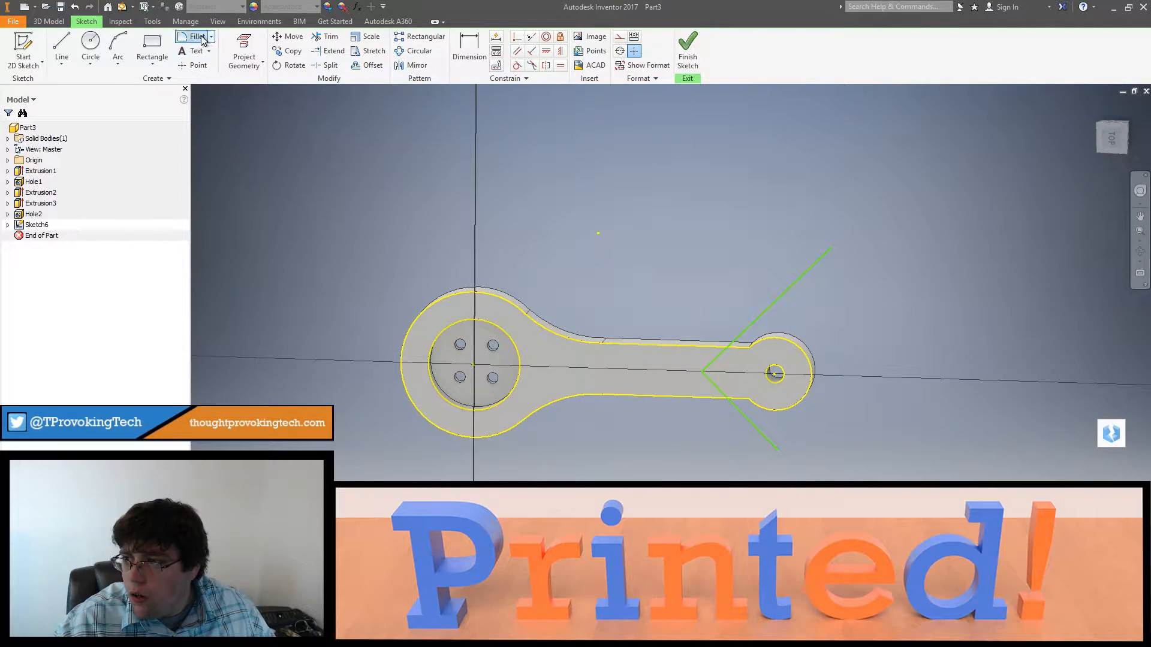
click(736, 346)
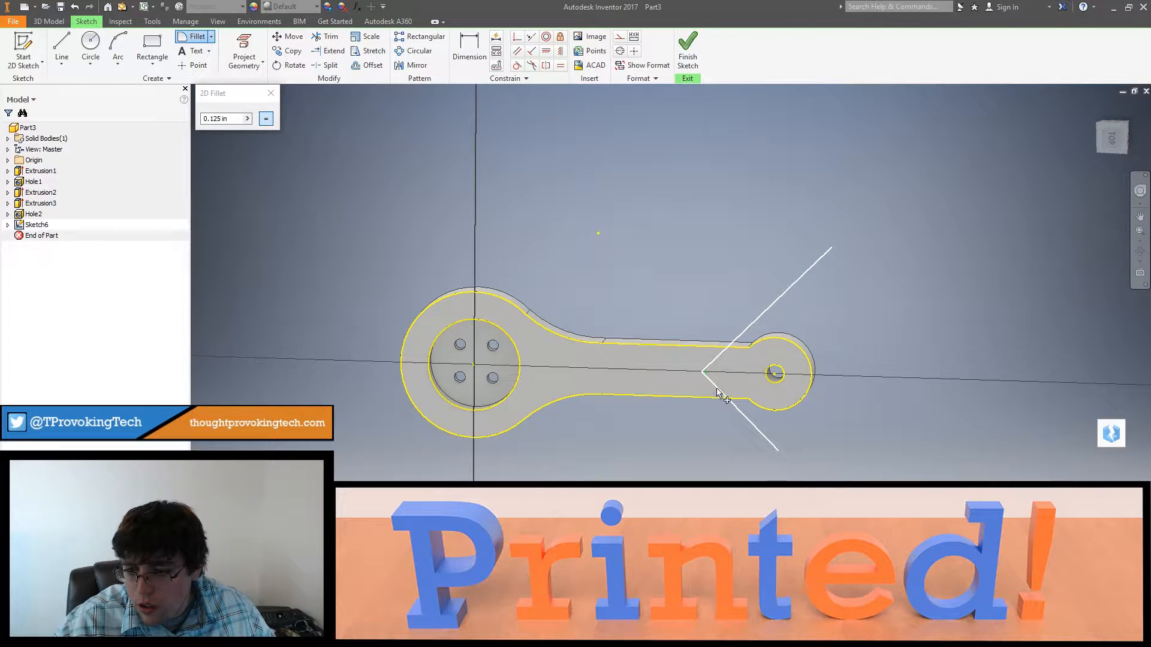
click(721, 388)
key(ctrl+z)
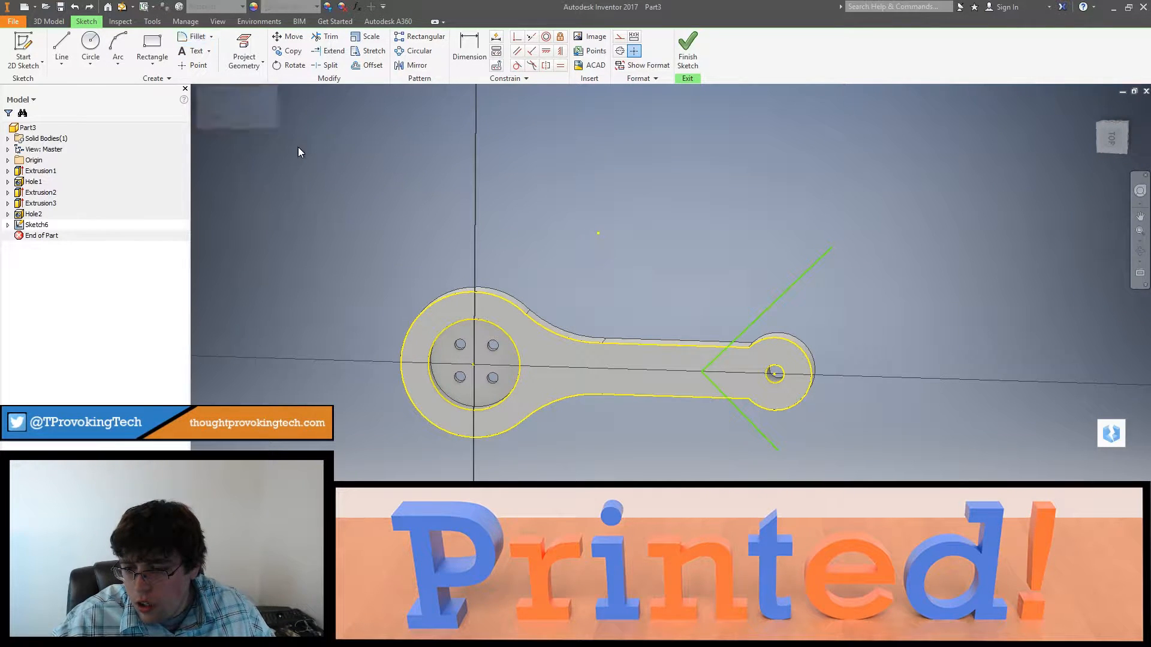
Step: Fillet the corner between the two angled lines with a 0.35 in radius
click(194, 38)
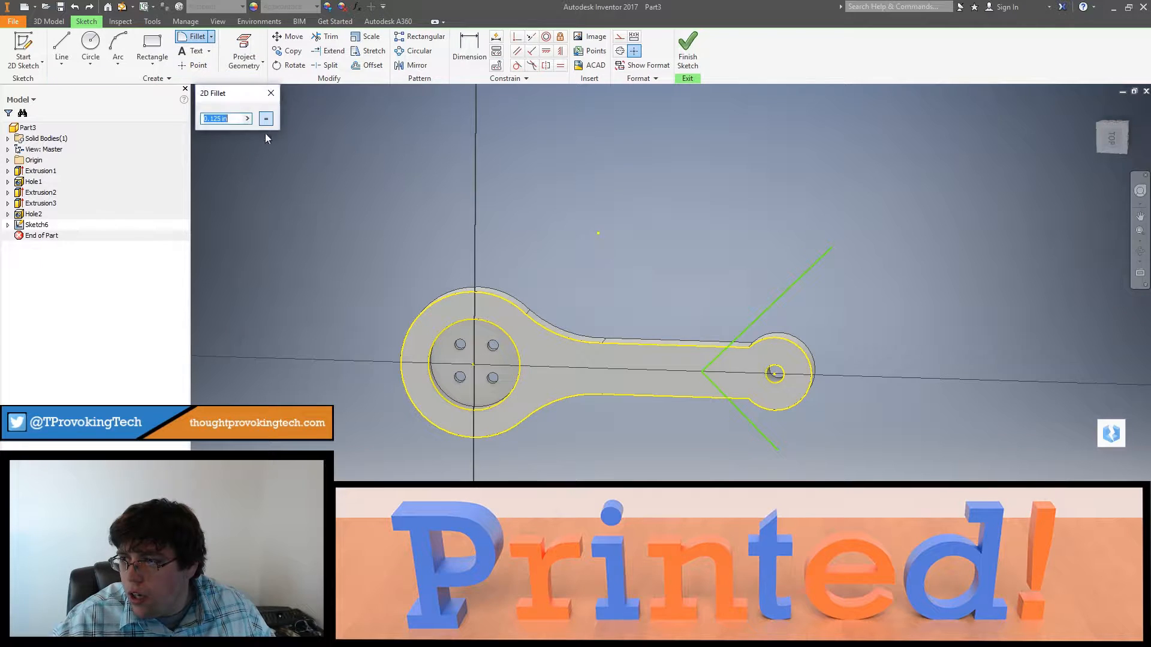
text(.35)
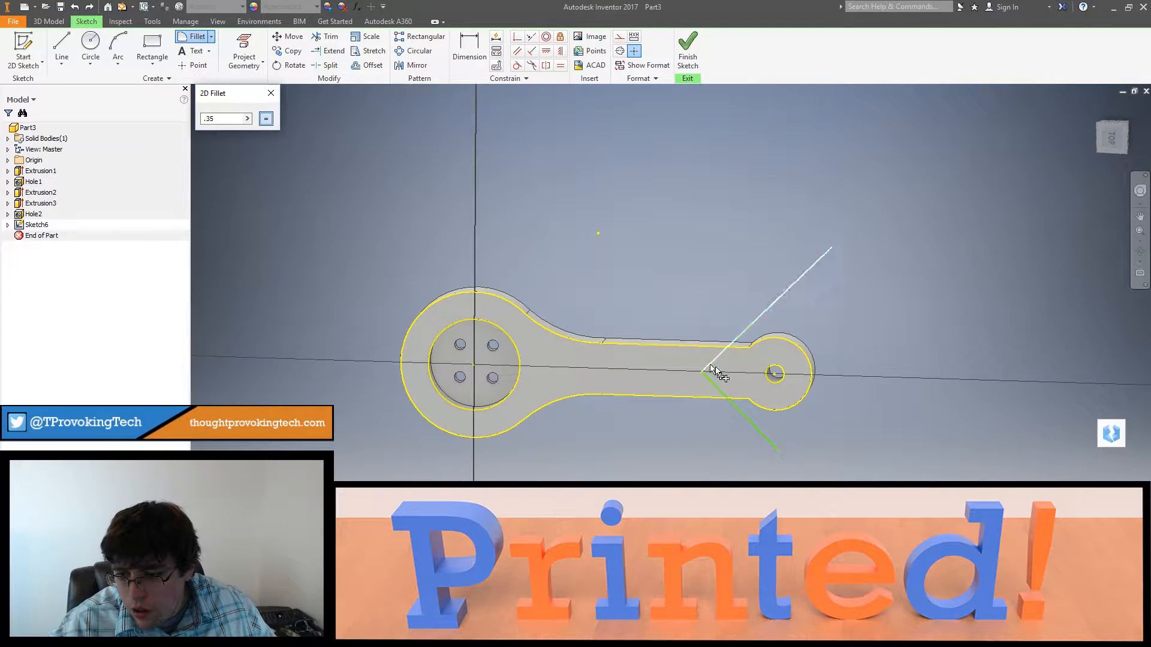
click(713, 388)
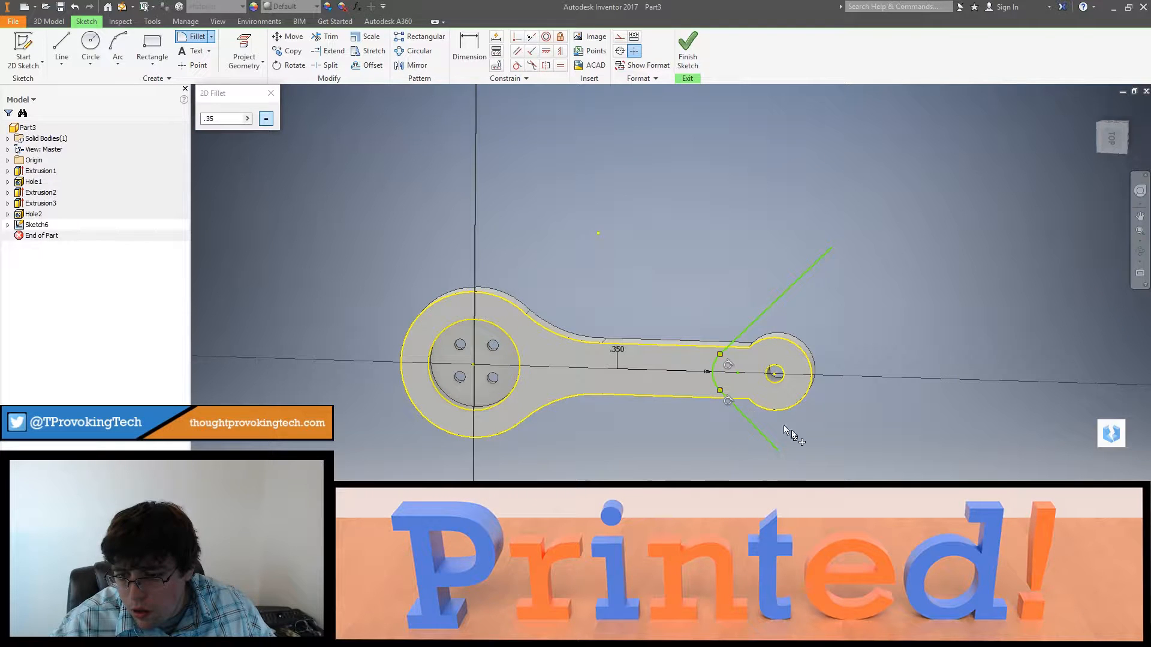
shift+middle_drag(830, 446, 916, 365)
click(1112, 132)
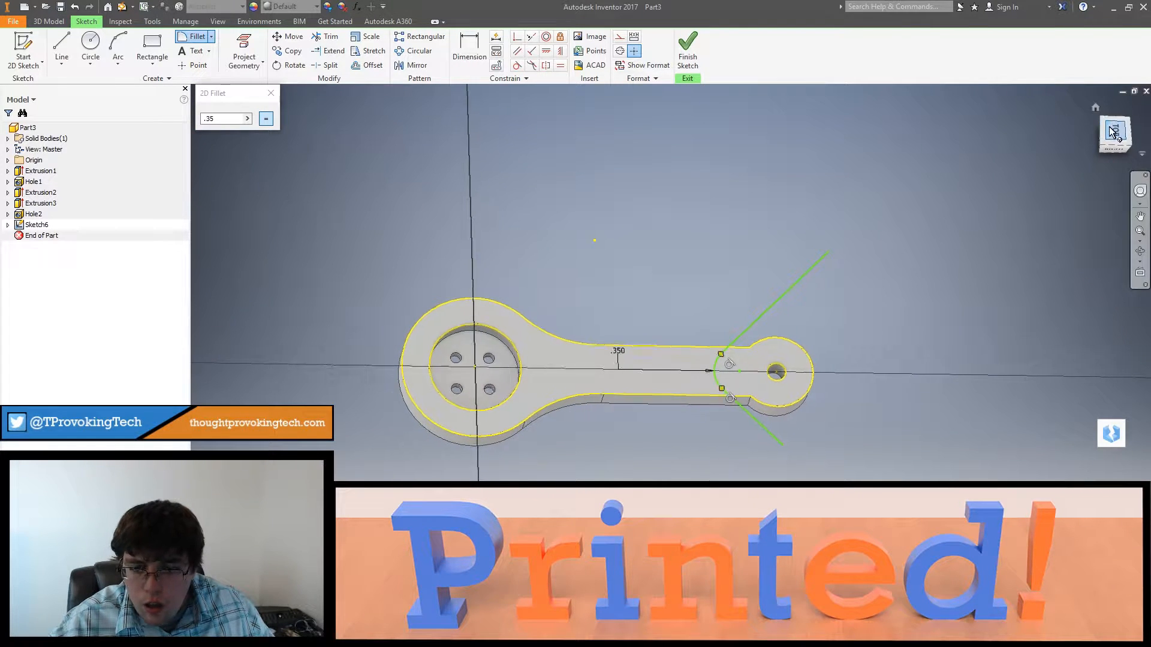
shift+middle_drag(822, 413, 828, 381)
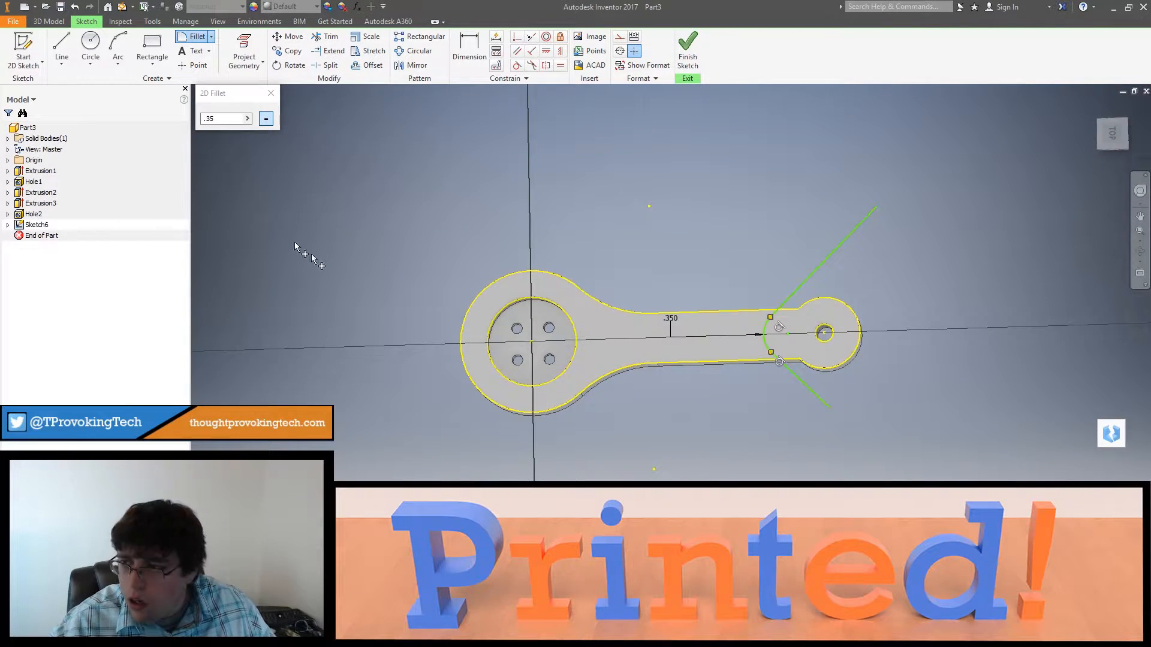
click(271, 92)
Step: Draw a 1.06 in diameter circle centered on the hole in the arm's rounded end
mouse_move(829, 329)
shift+middle_down()
mouse_move(848, 333)
mouse_move(854, 324)
mouse_move(832, 315)
mouse_move(864, 289)
mouse_move(818, 304)
mouse_move(707, 228)
shift+middle_up()
click(93, 46)
scroll(782, 262, up, 5)
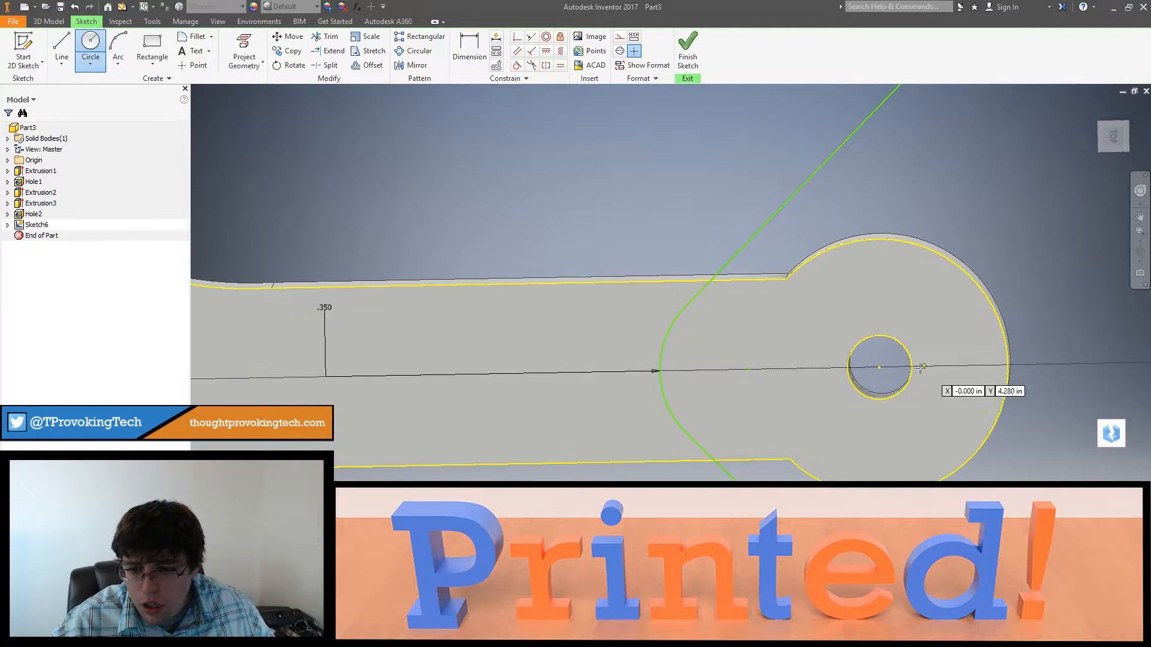
click(880, 368)
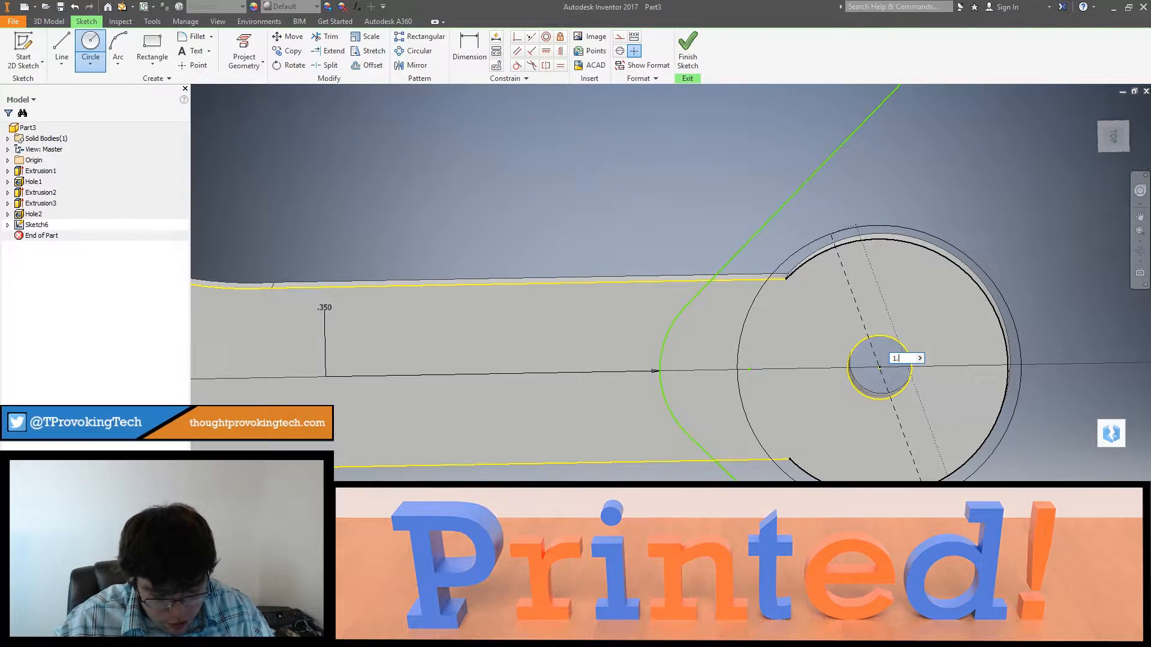
key(Return)
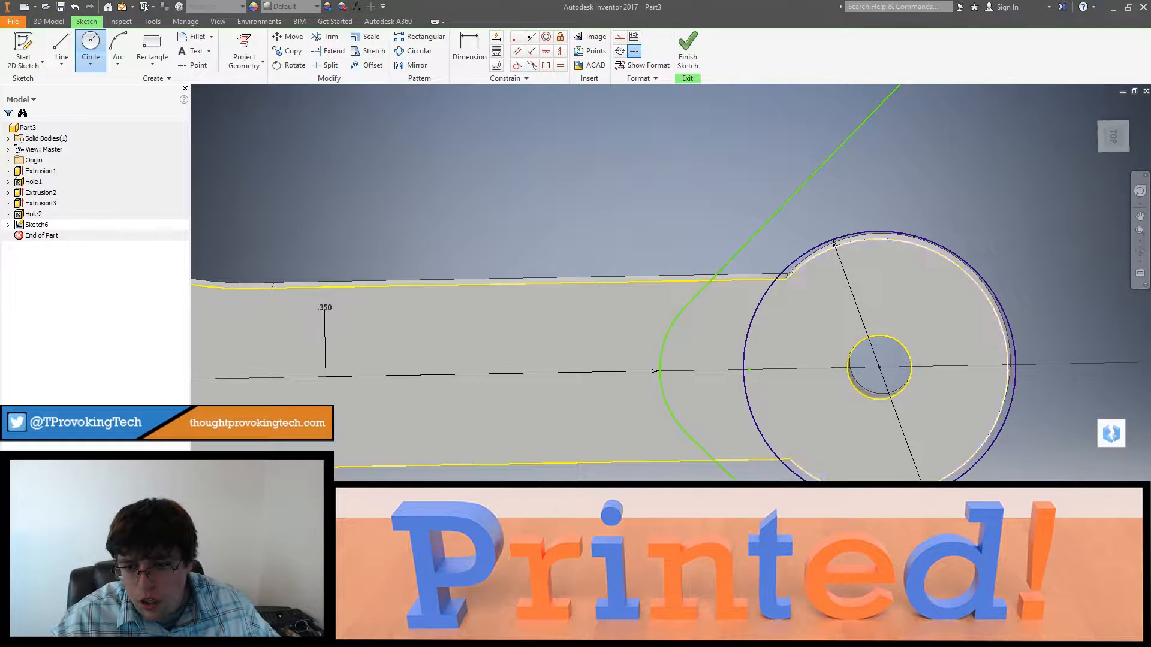
key(Escape)
Step: Draw lines along both arm edges between the new circle and the angled lines, and trim away the circle's arc inside the arm
mouse_move(835, 417)
shift+middle_down()
mouse_move(838, 388)
mouse_move(836, 402)
shift+middle_up()
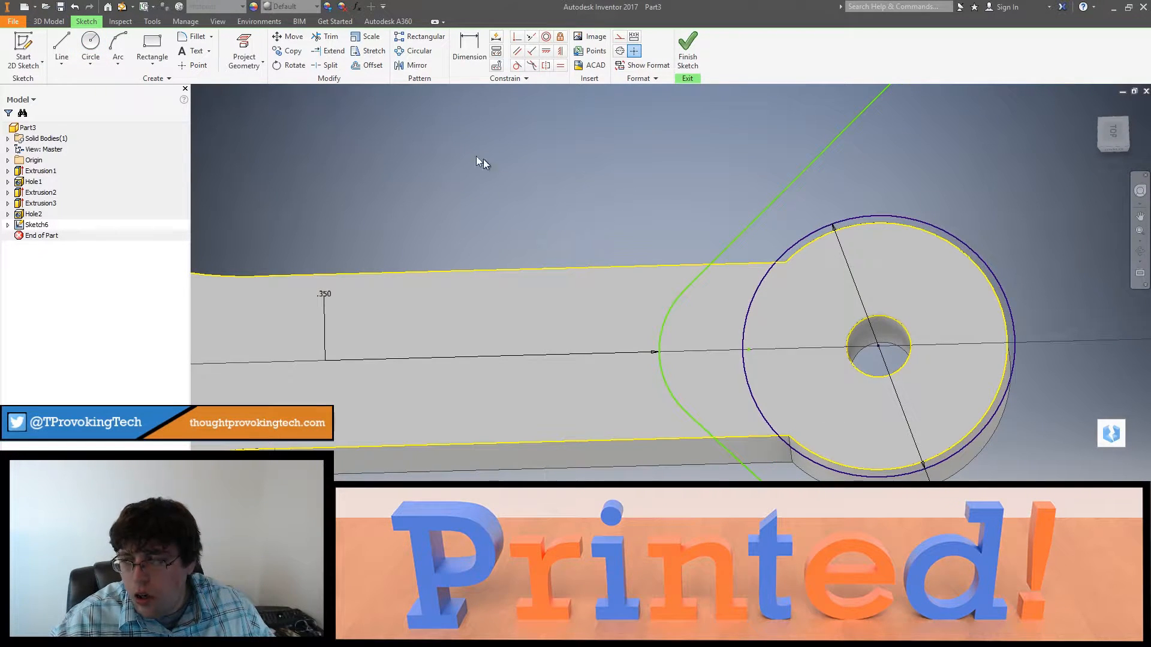
click(61, 49)
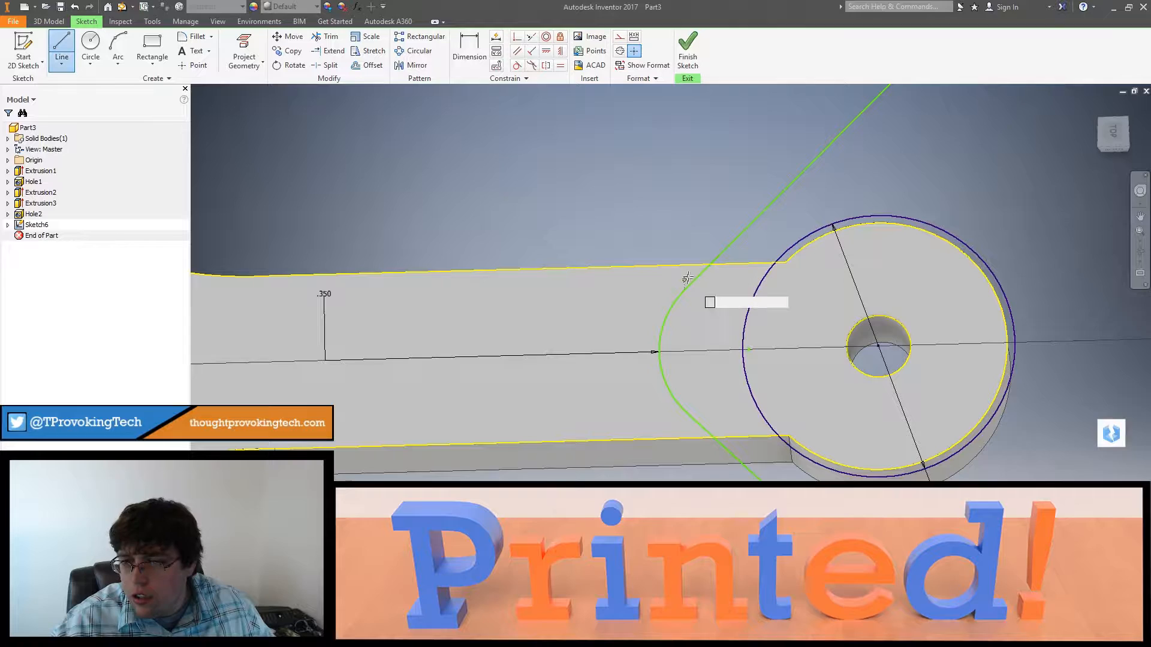
click(776, 262)
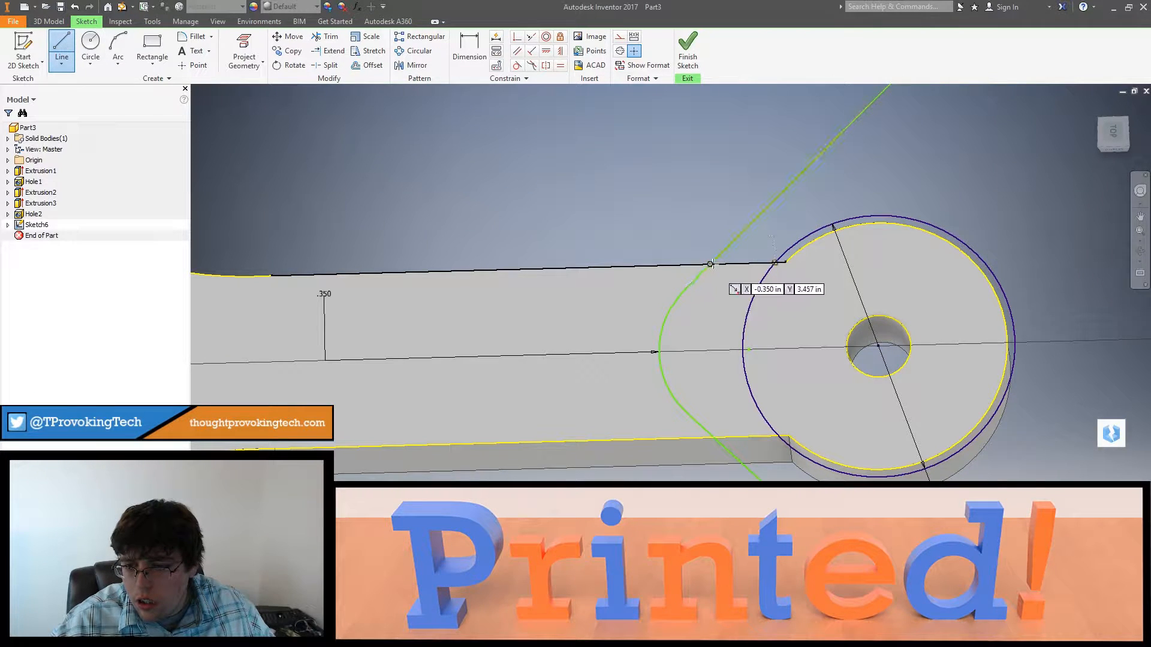
click(710, 264)
click(789, 435)
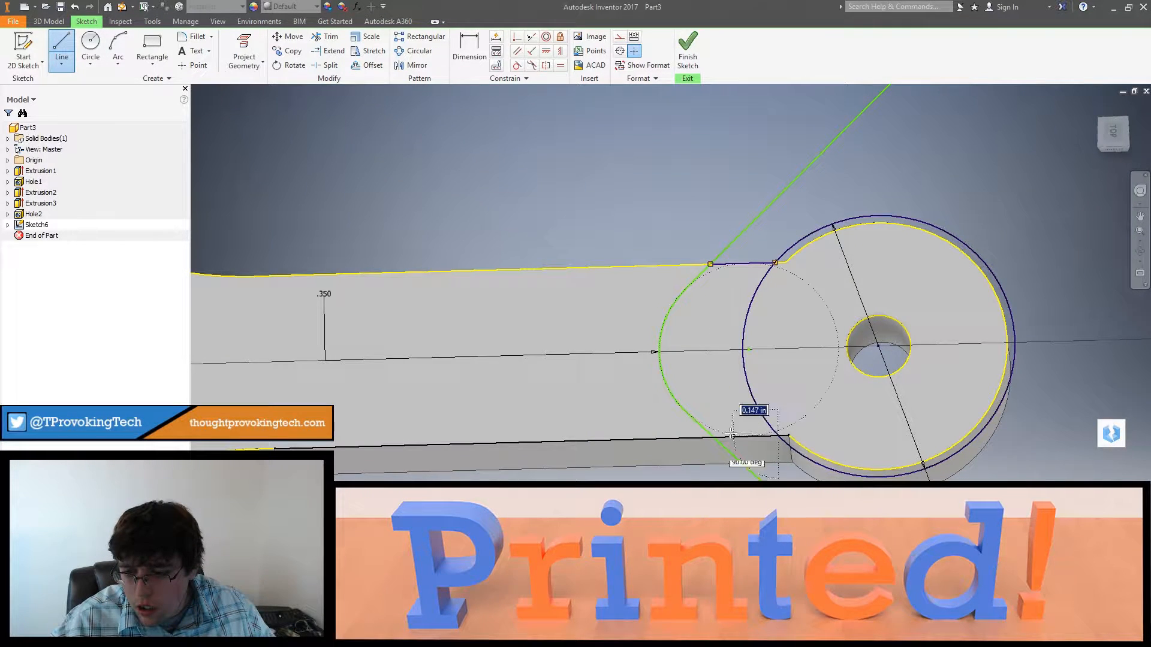
click(713, 437)
key(Escape)
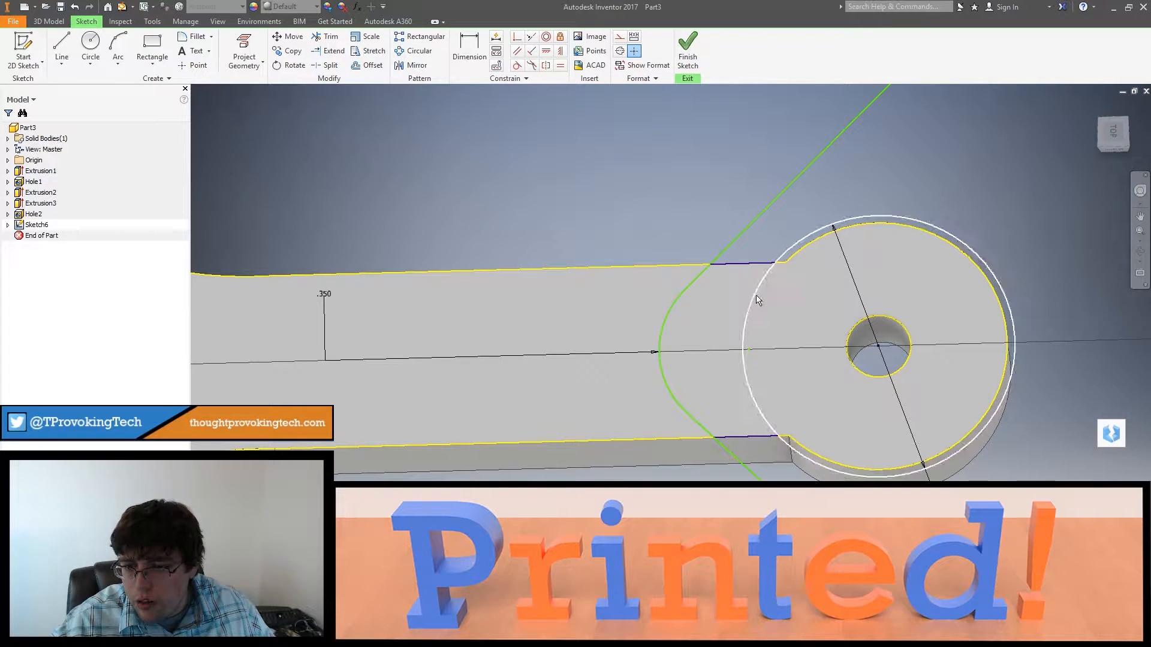
click(749, 336)
shift+middle_drag(791, 388, 786, 362)
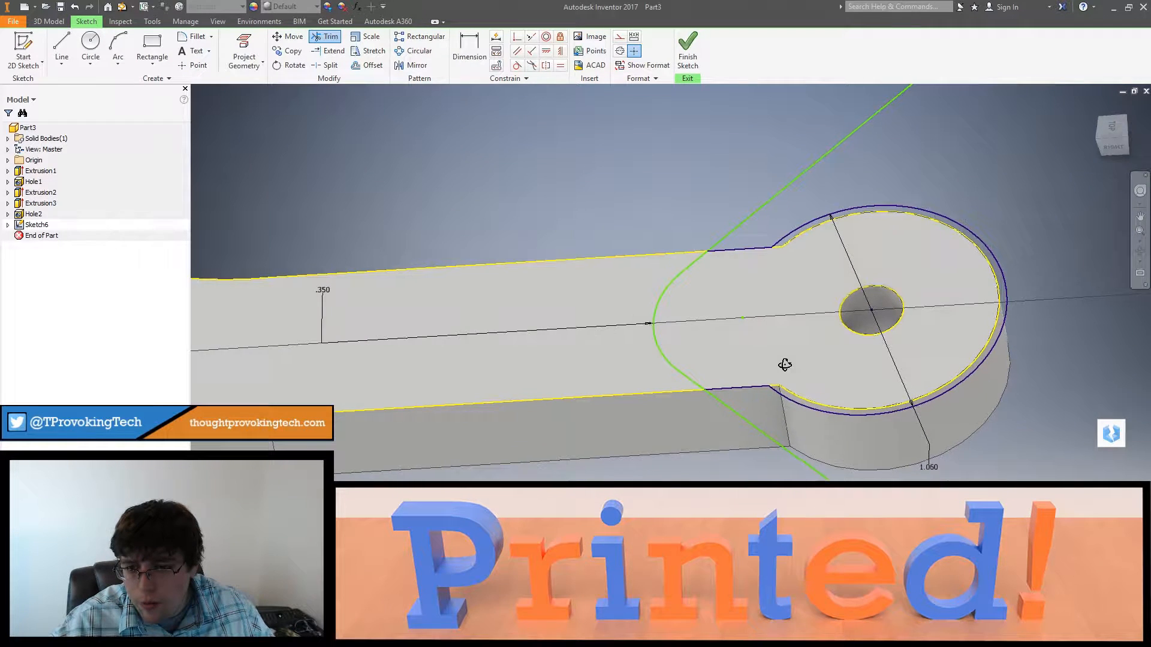
Step: Hide the solid body Solid1 so only the sketch geometry is displayed
click(8, 139)
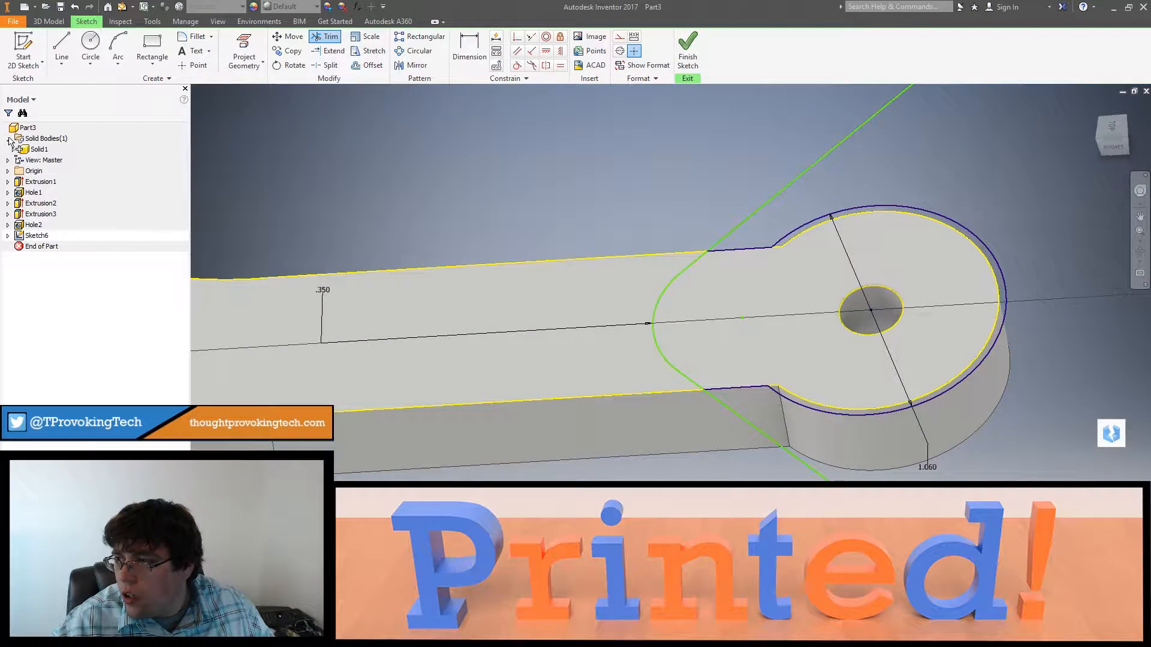
right_click(37, 147)
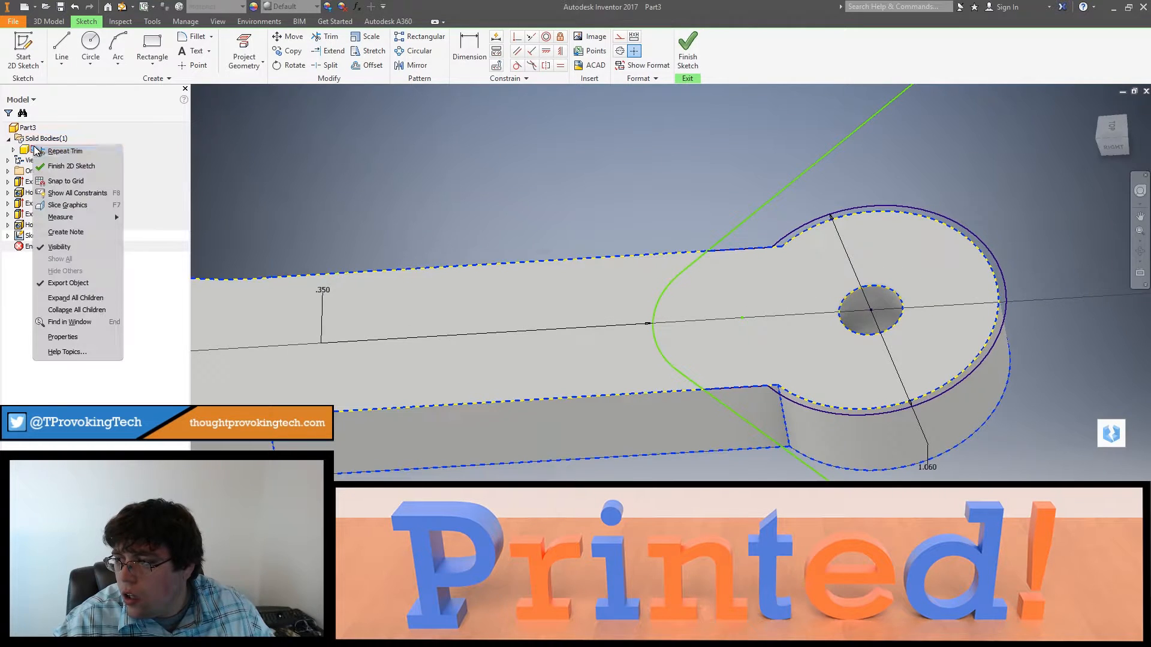
click(60, 251)
scroll(653, 296, down, 5)
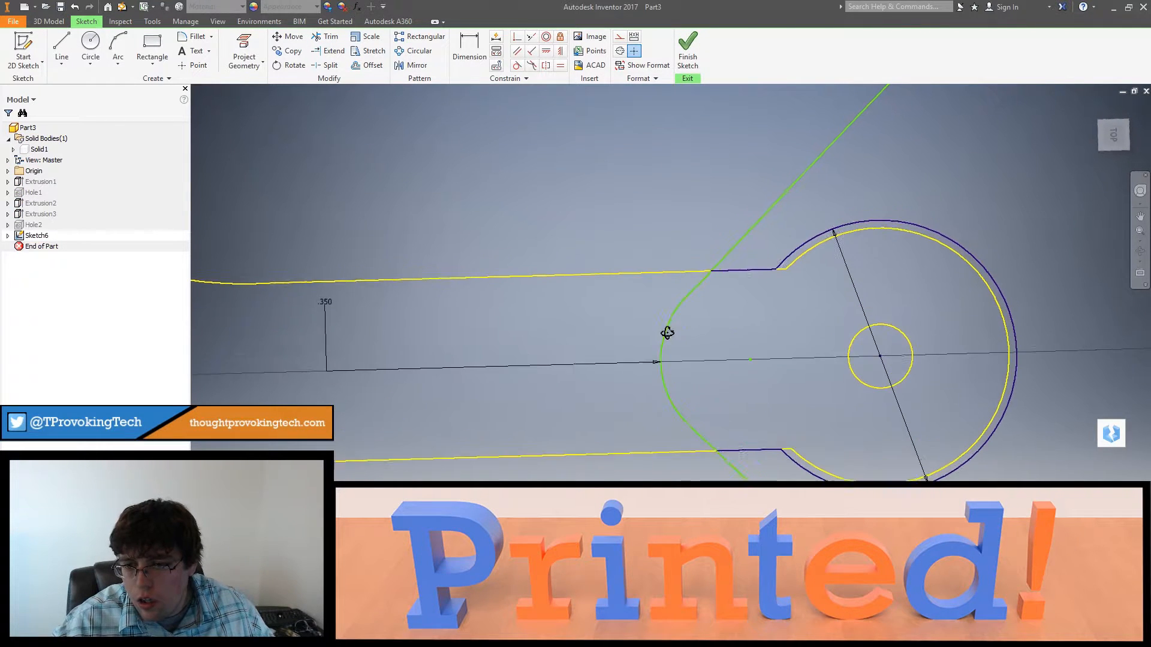
Step: Remove the constraints from the projected straight arm edges, and delete these edges together with the fillet's radius dimension
drag(596, 316, 555, 354)
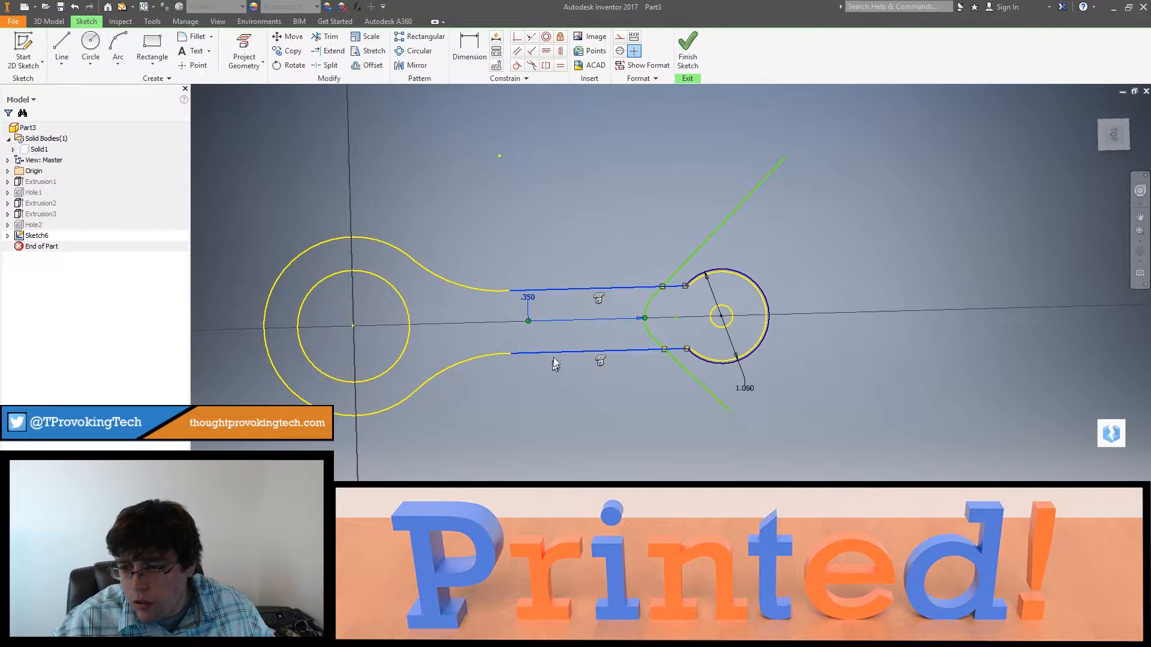
right_click(555, 354)
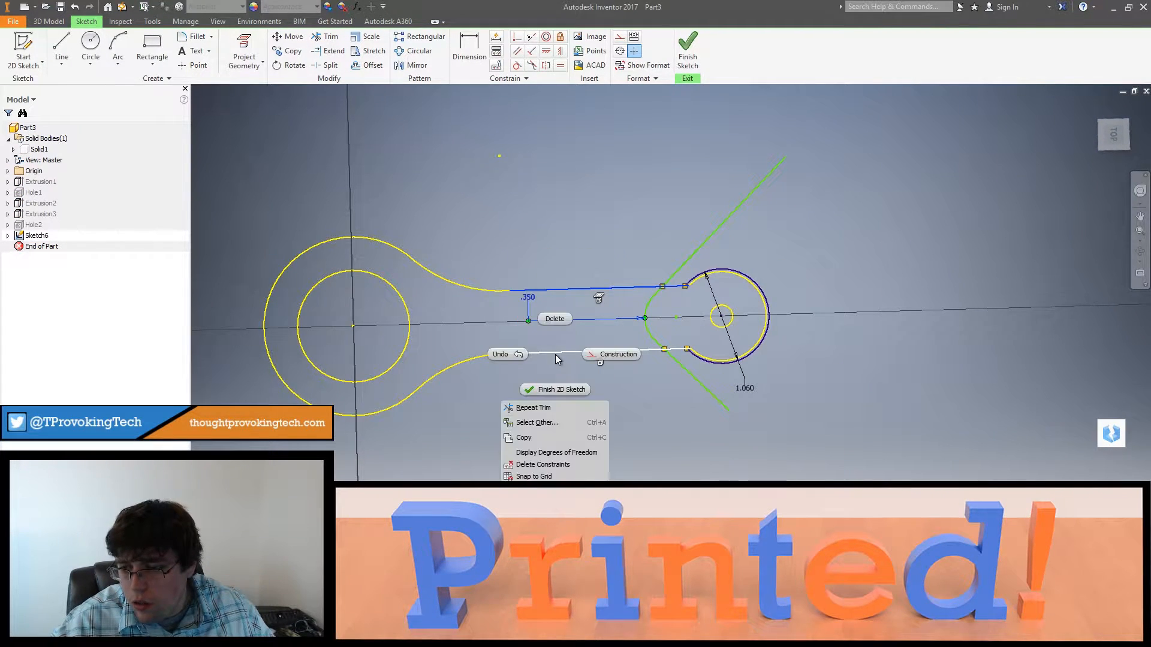
click(542, 464)
drag(573, 369, 573, 364)
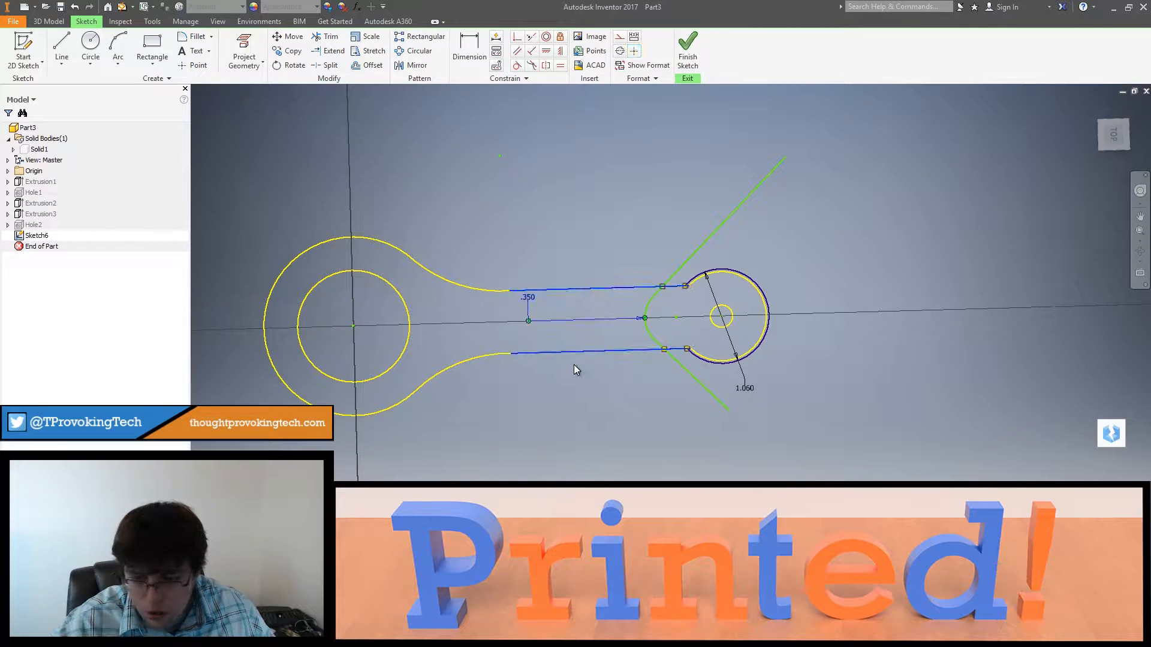
key(Delete)
Step: Remove the constraints from the projected button and rounded-end geometry, and delete the button's outline and inner circle from the sketch
mouse_move(527, 158)
mouse_down()
mouse_move(329, 474)
mouse_move(262, 476)
mouse_up()
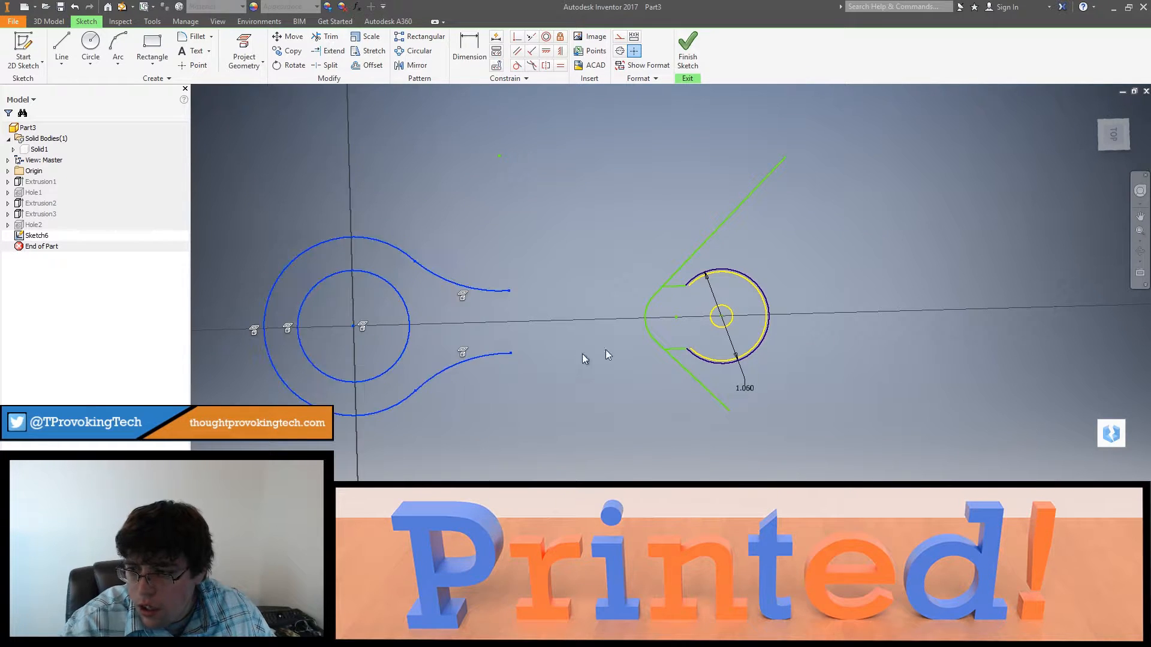
ctrl+click(750, 285)
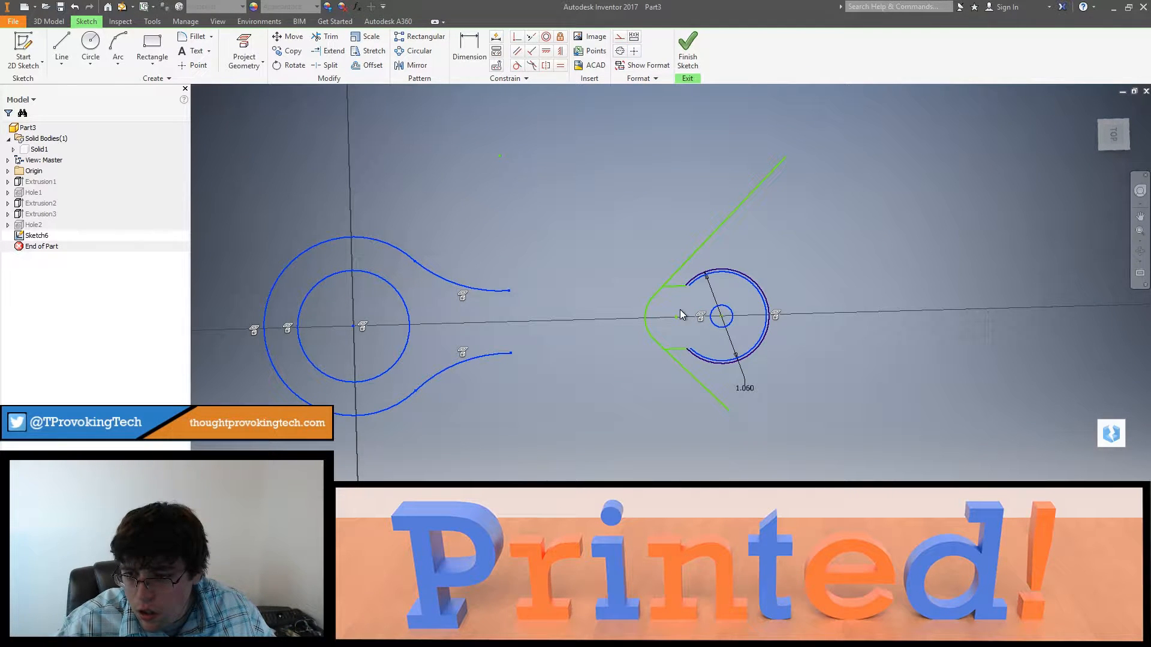
right_click(501, 291)
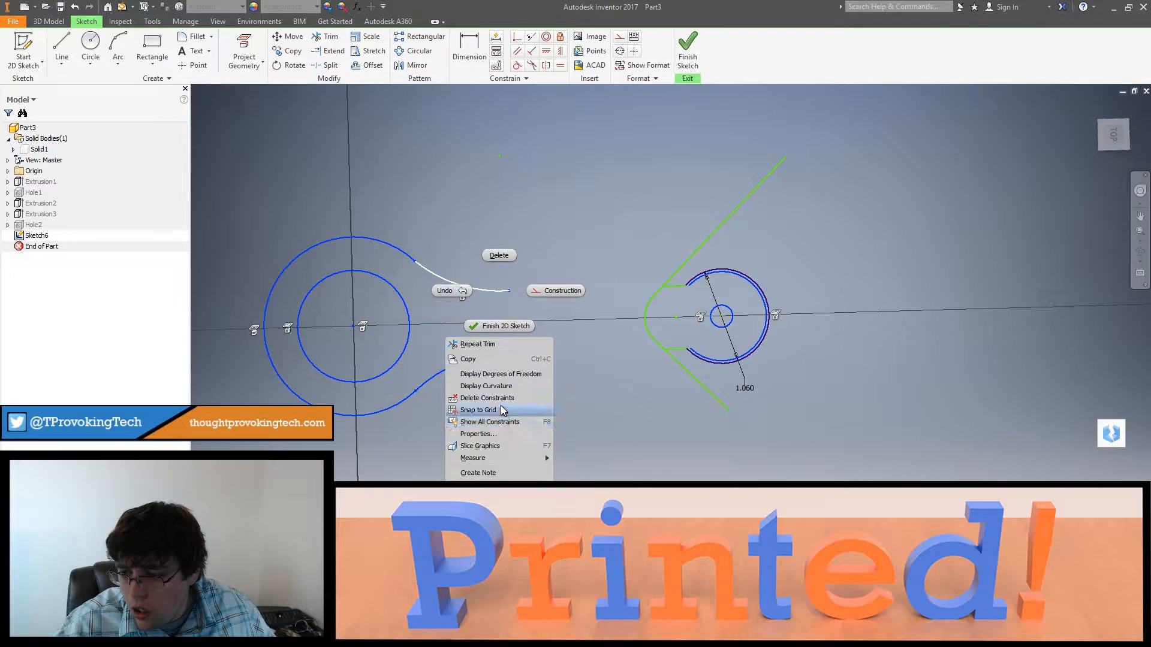
click(501, 407)
drag(534, 206, 248, 400)
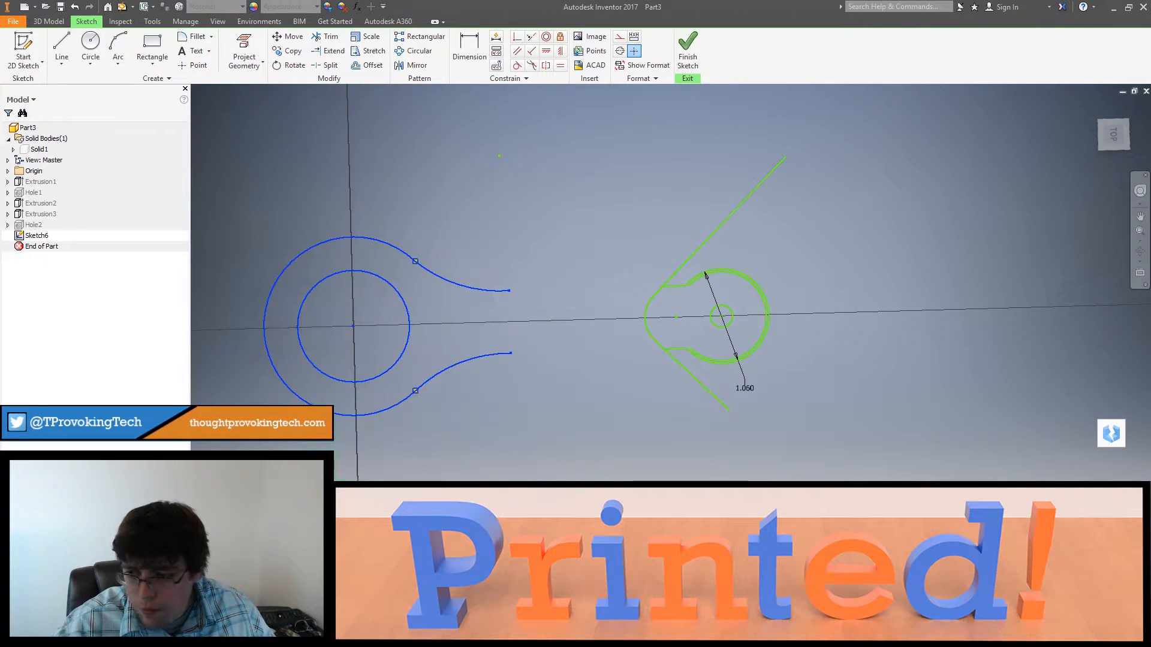
key(Delete)
Step: Delete the projected inner arc, the small hole circle and the 1.060 diameter dimension at the arm's rounded end
scroll(732, 268, up, 5)
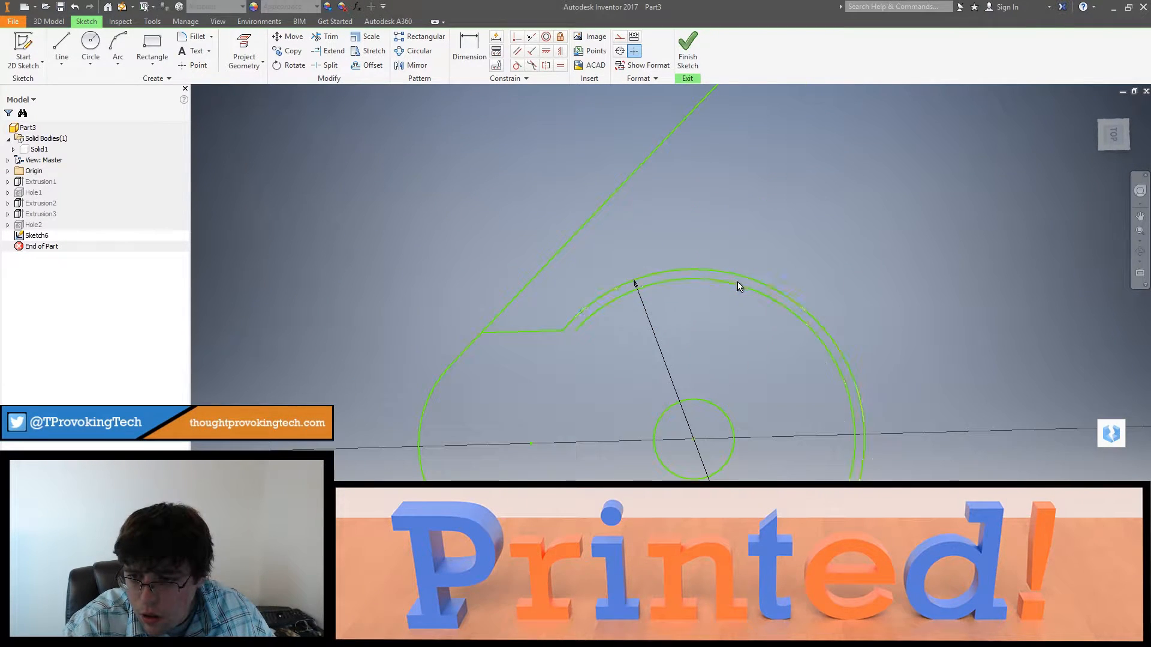
key(Delete)
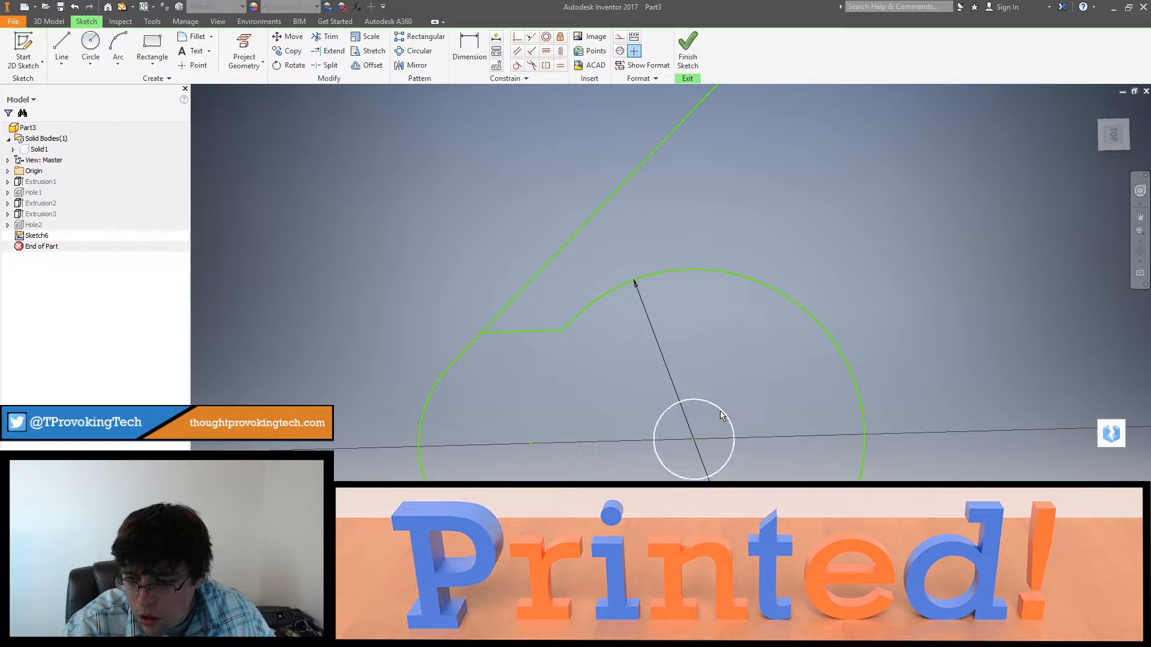
scroll(724, 416, down, 3)
click(730, 420)
key(Delete)
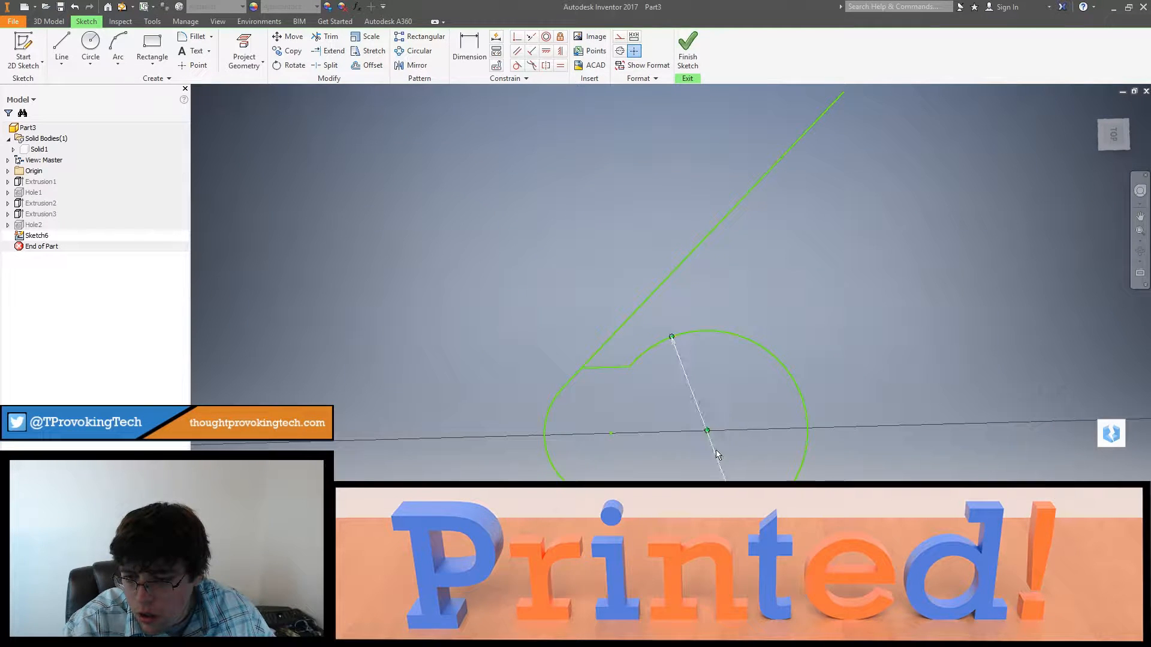
scroll(738, 441, down, 3)
middle_drag(738, 440, 730, 387)
scroll(727, 390, up, 5)
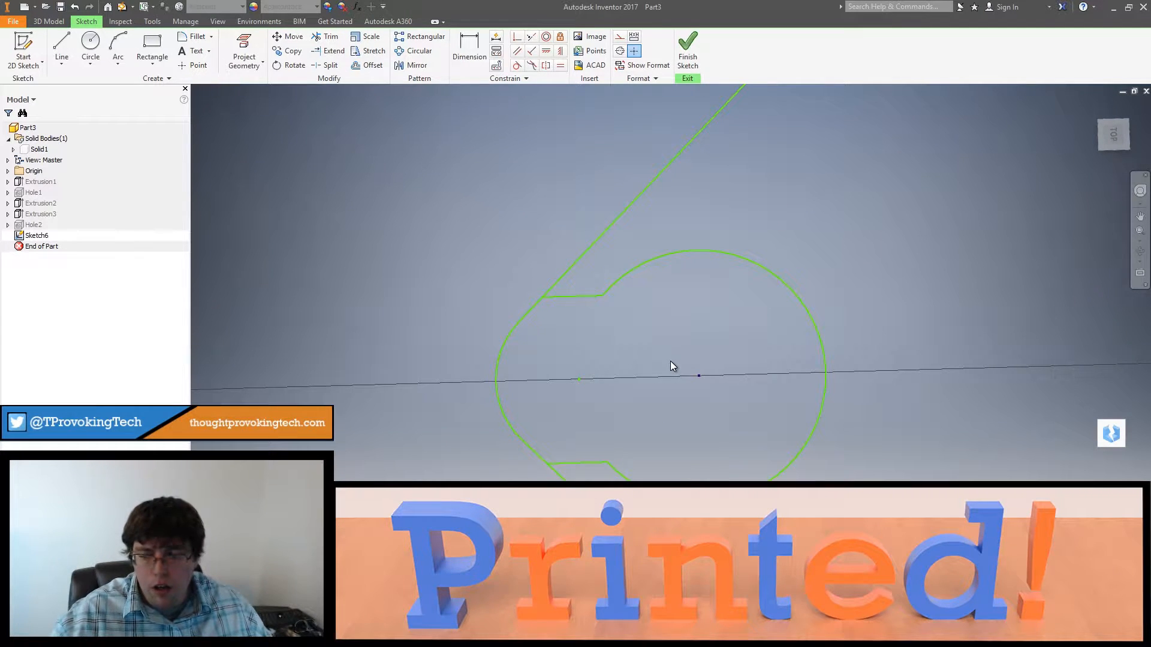
Step: Draw a short line about 0.35 in long, perpendicular to the upper angled line, from that line's free end
mouse_move(756, 395)
shift+middle_down()
mouse_move(739, 347)
mouse_move(727, 344)
mouse_move(766, 357)
mouse_move(712, 340)
mouse_move(643, 380)
shift+middle_up()
scroll(711, 339, down, 3)
click(63, 48)
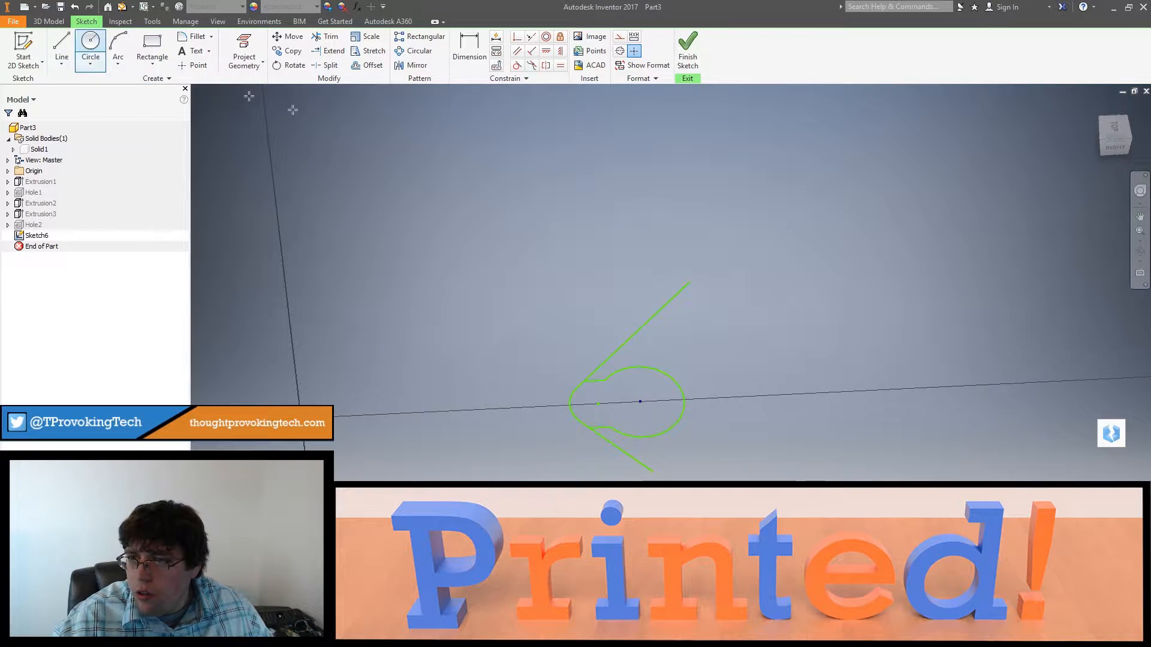
click(690, 281)
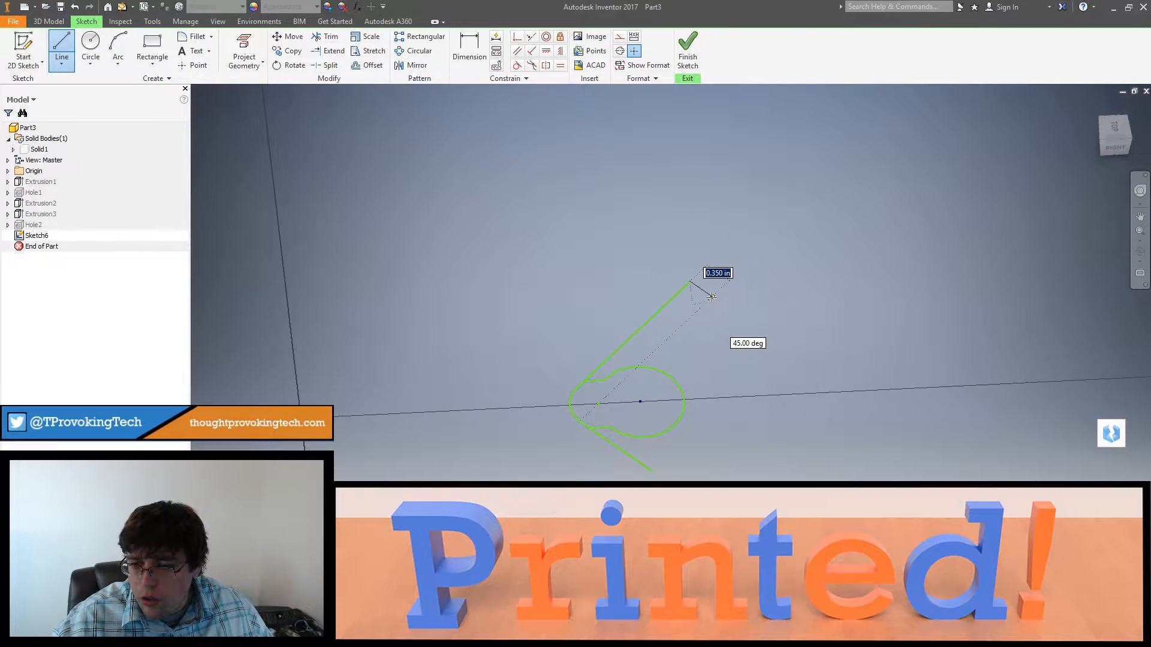
click(712, 296)
click(87, 48)
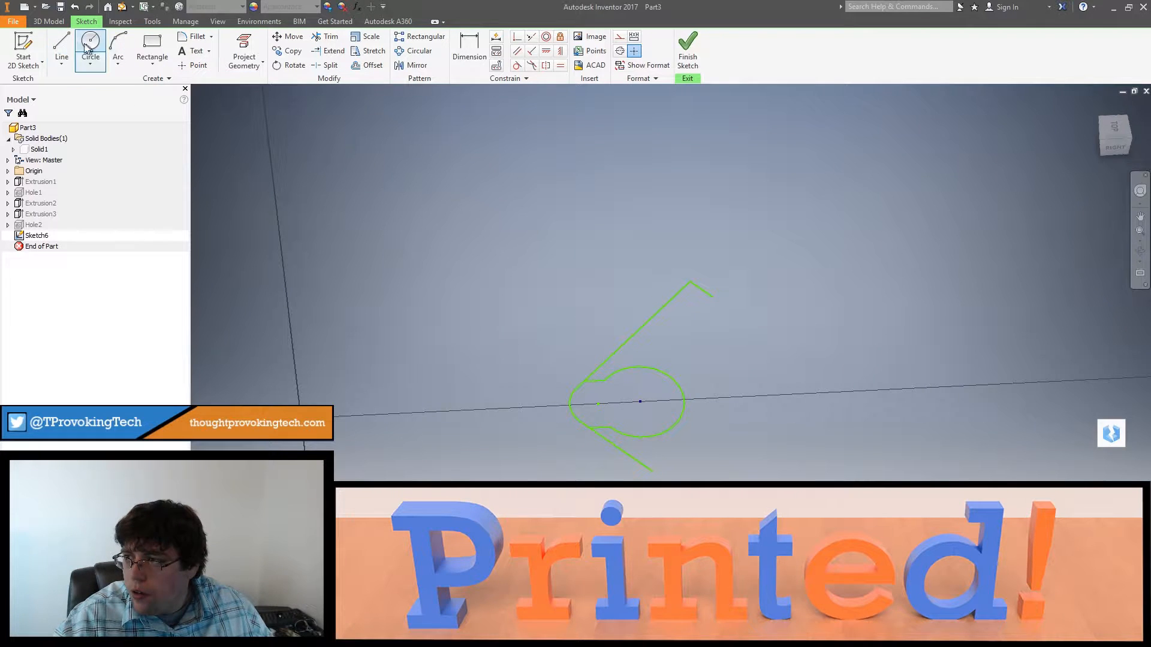
key(l)
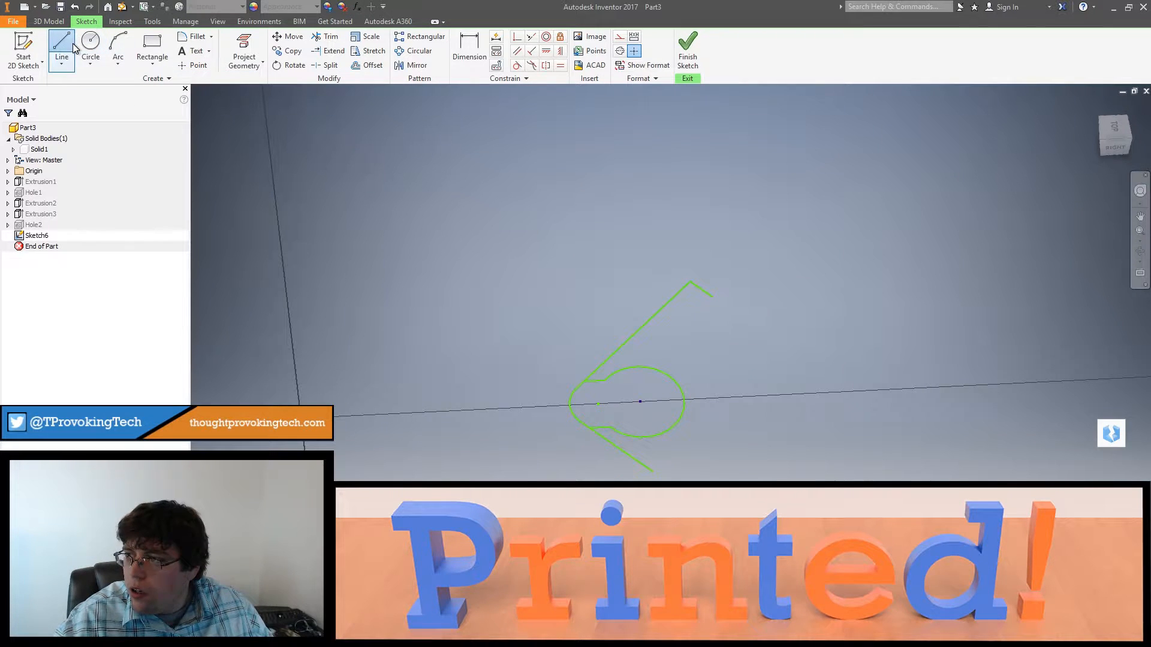
click(653, 473)
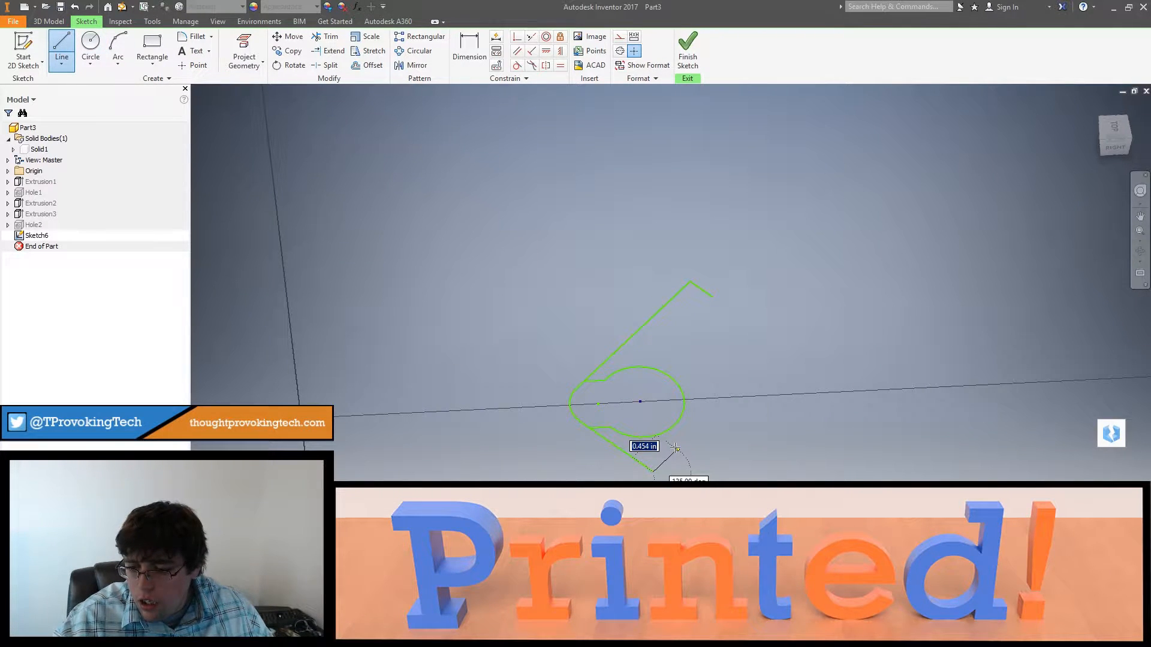
key(Escape)
Step: Draw a 0.5 in vertical line down from the lower arm-edge junction, and continue from its end with a line parallel to the lower angled line
key(l)
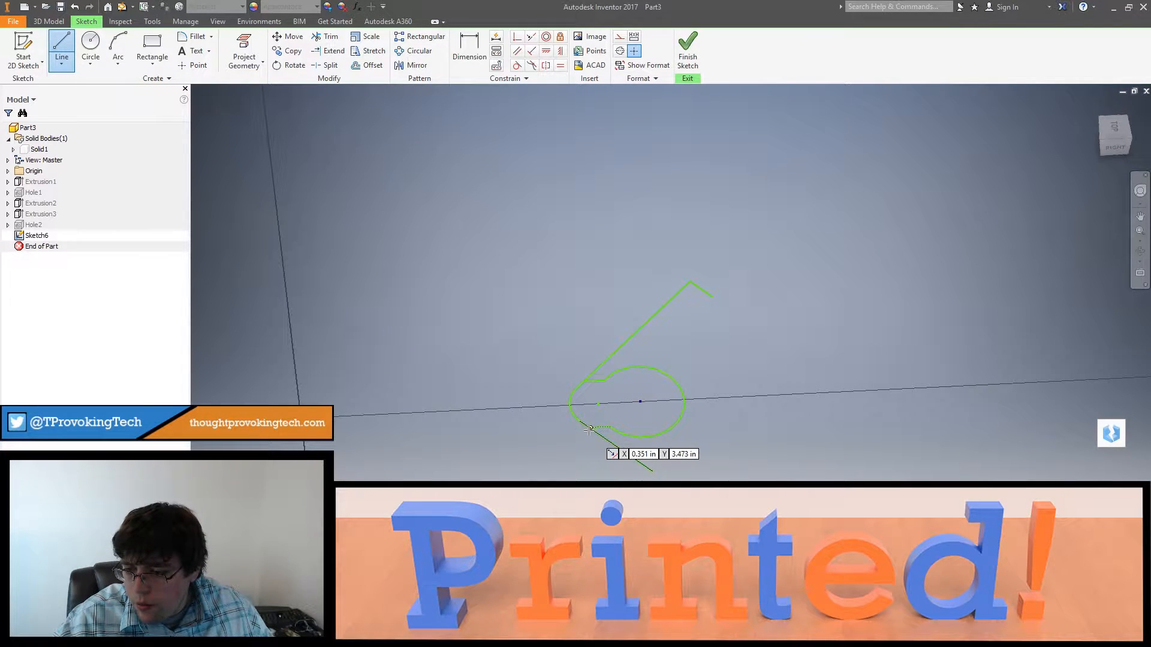
click(1110, 115)
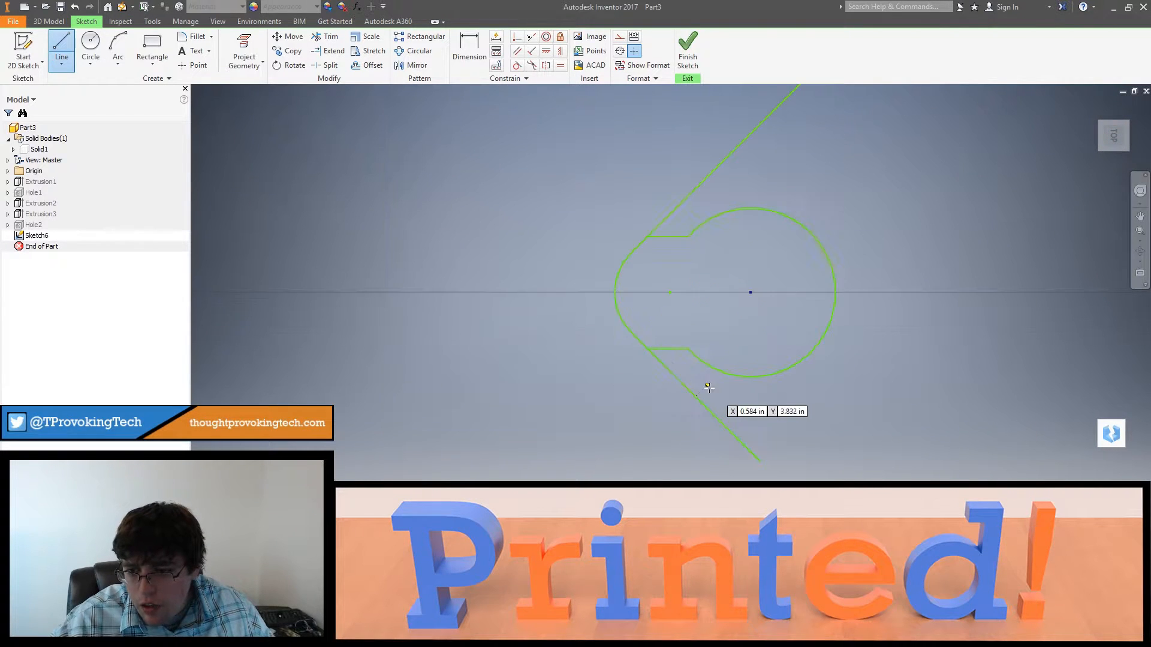
click(648, 347)
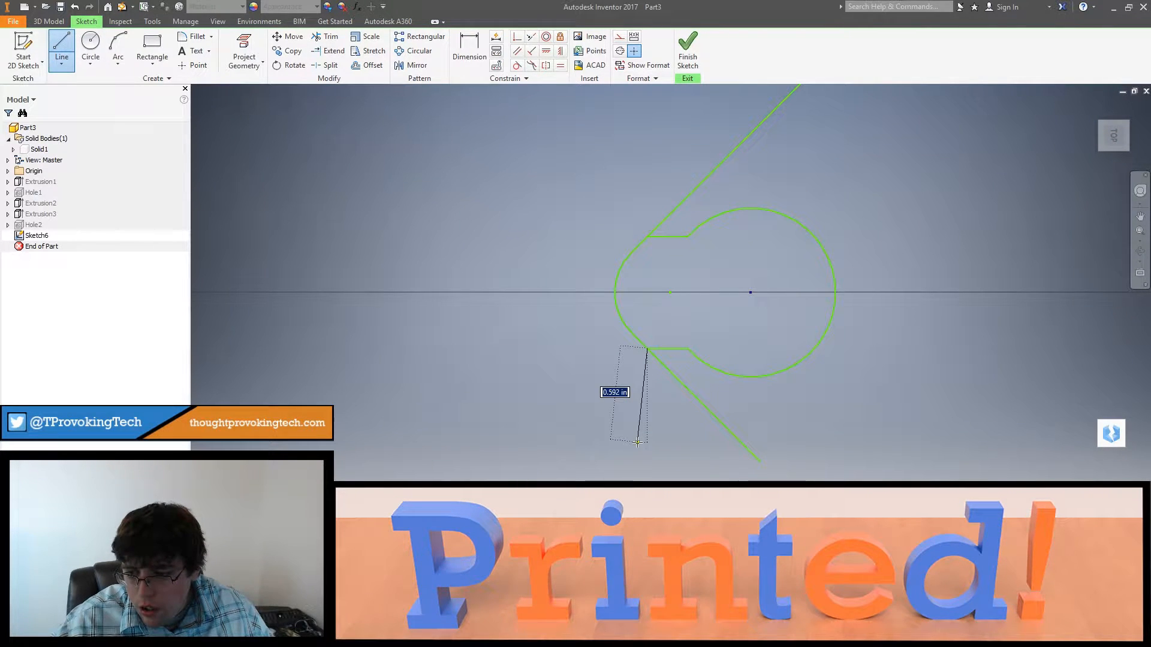
text(.)
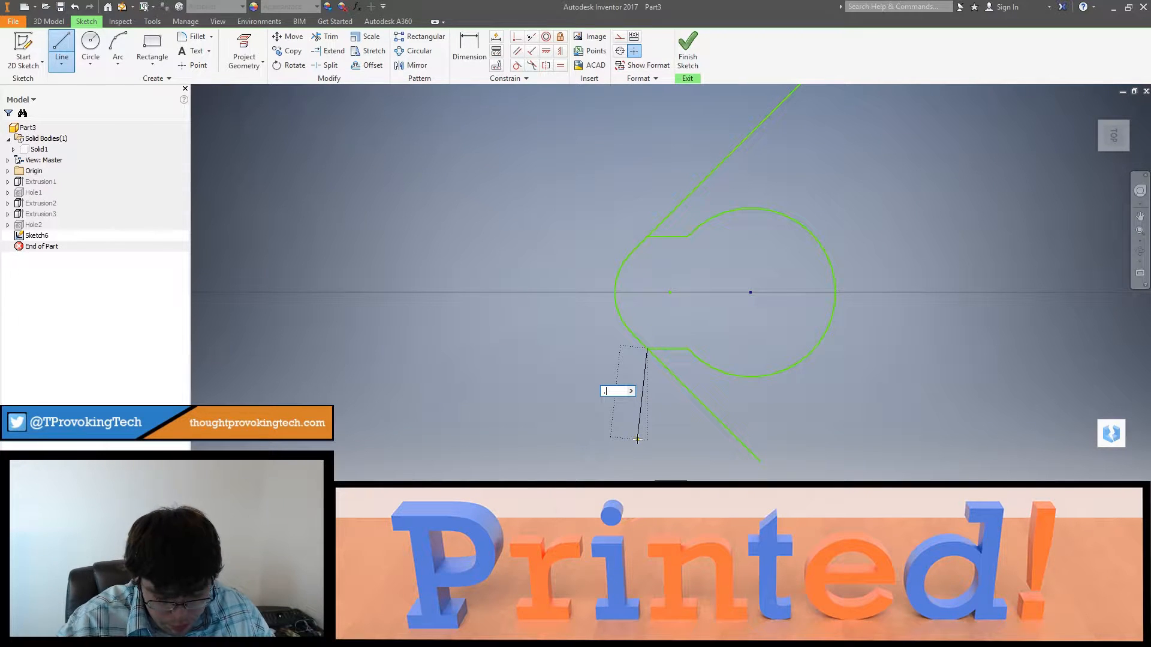
text(500)
key(Tab)
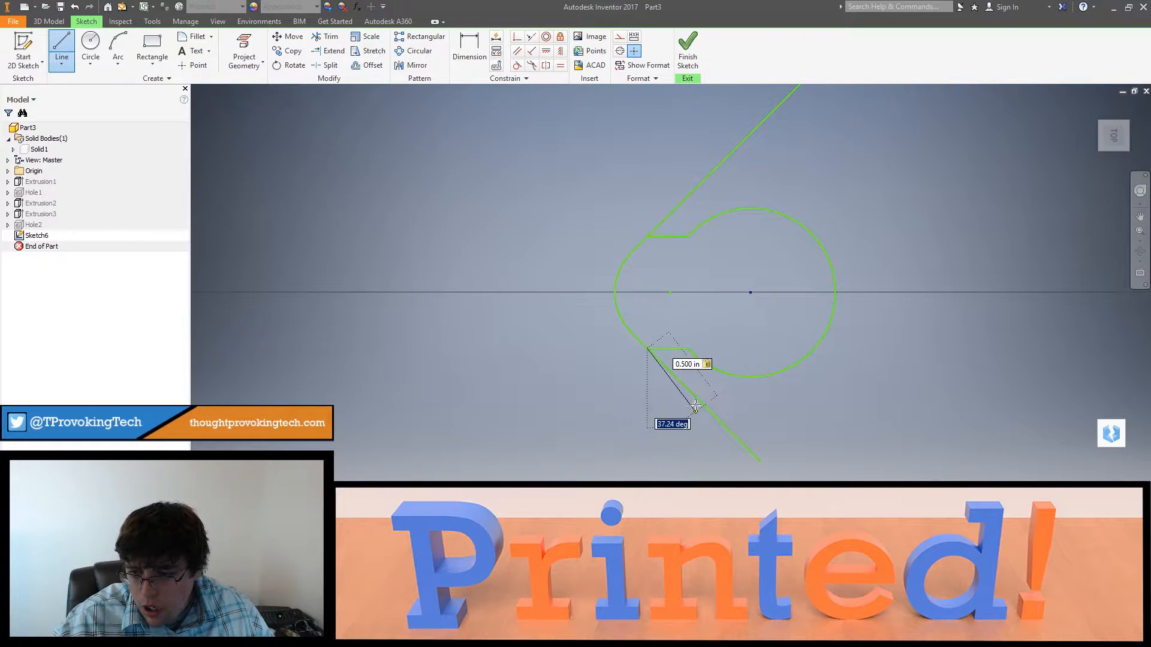
click(646, 427)
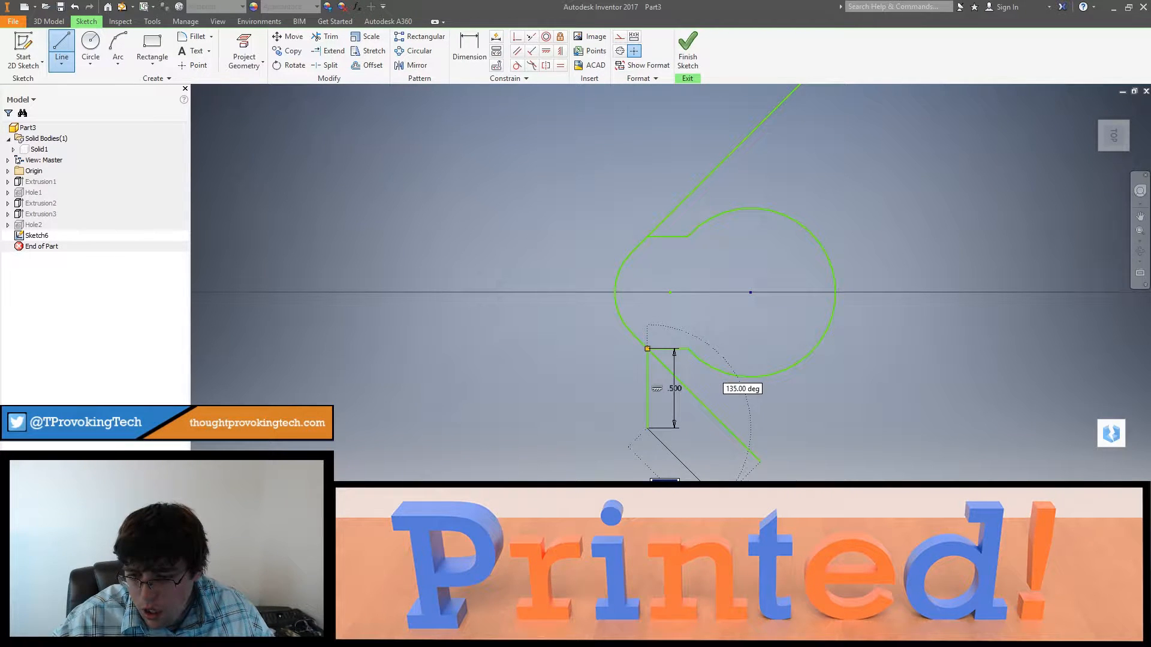
click(720, 501)
key(Escape)
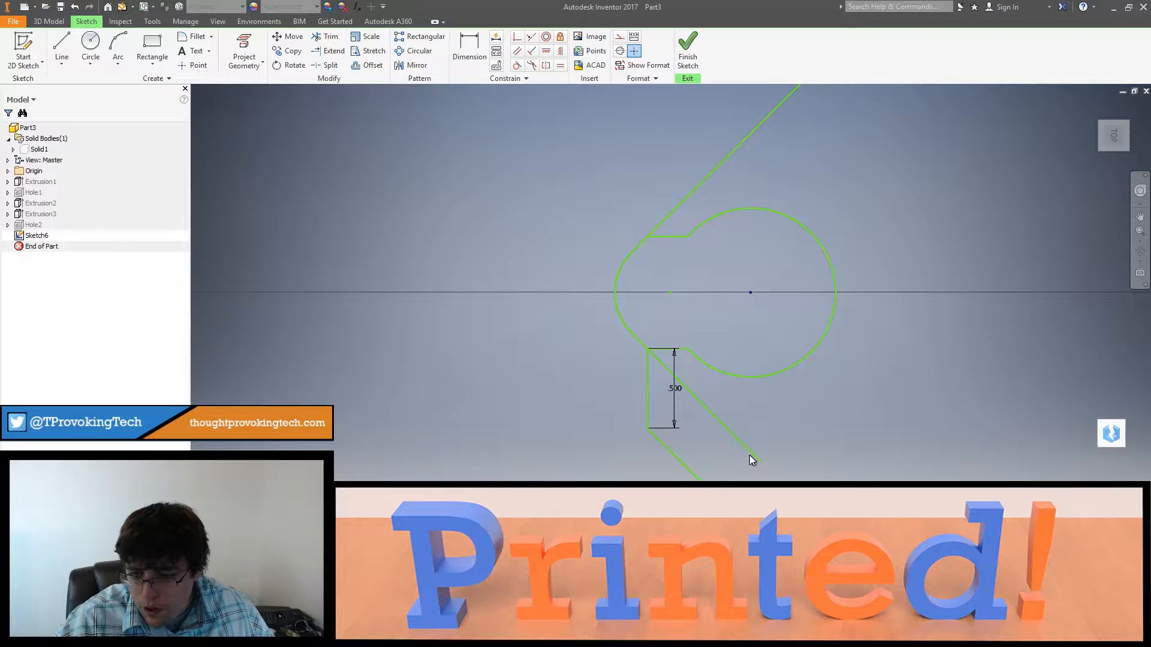
Step: Trim away the original lower angled line beyond its junction with the new vertical line
click(751, 455)
key(Escape)
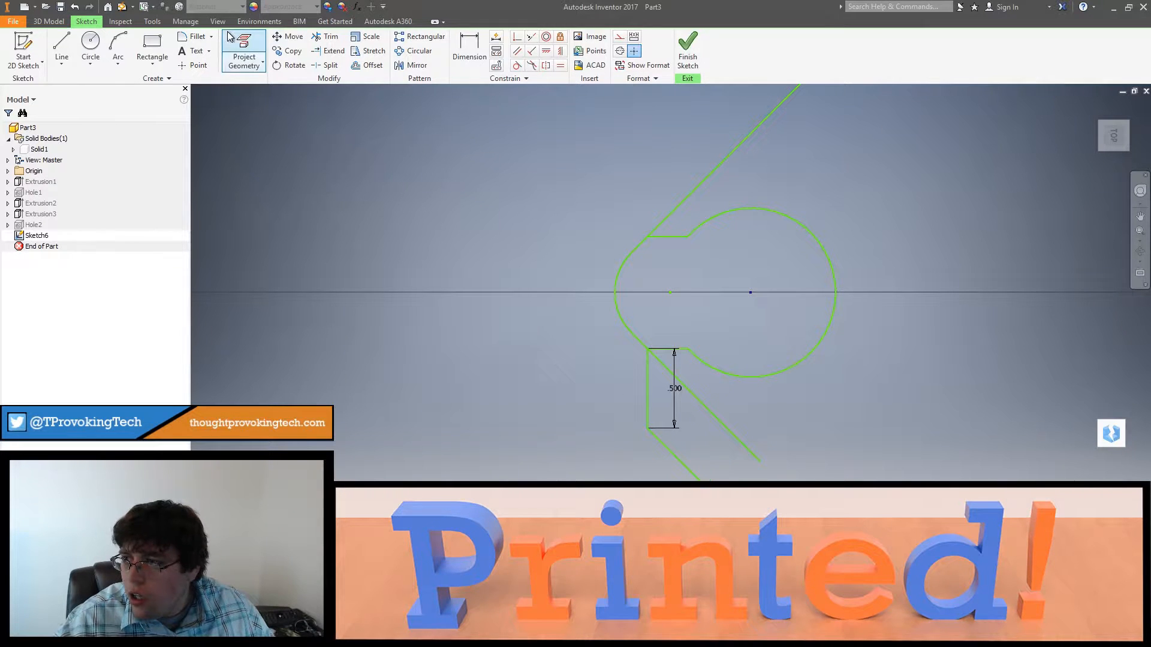
click(325, 36)
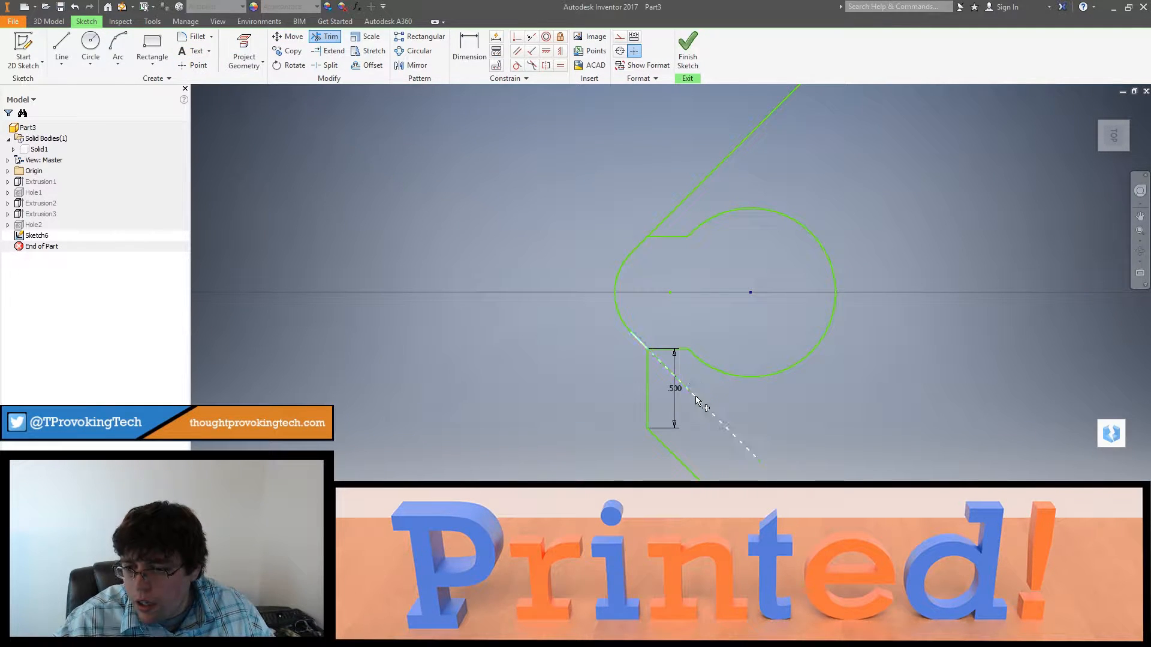
key(Escape)
scroll(740, 368, down, 5)
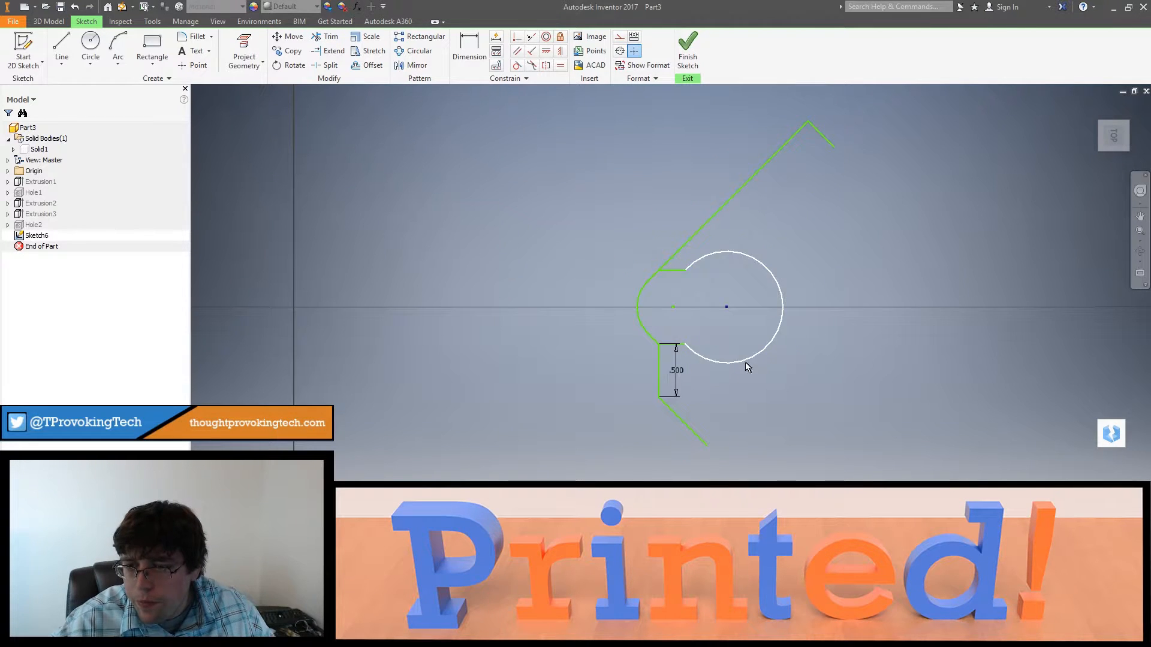
Step: Draw a short line perpendicular to the new lower angled line, starting at its free end
click(62, 48)
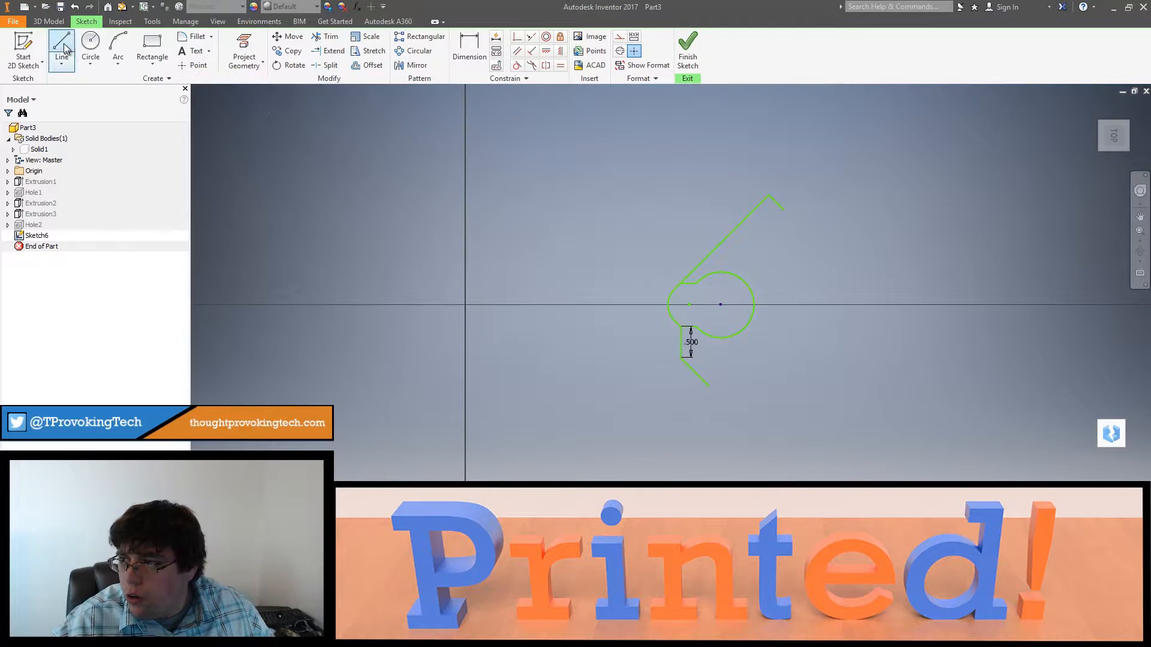
click(708, 386)
click(696, 401)
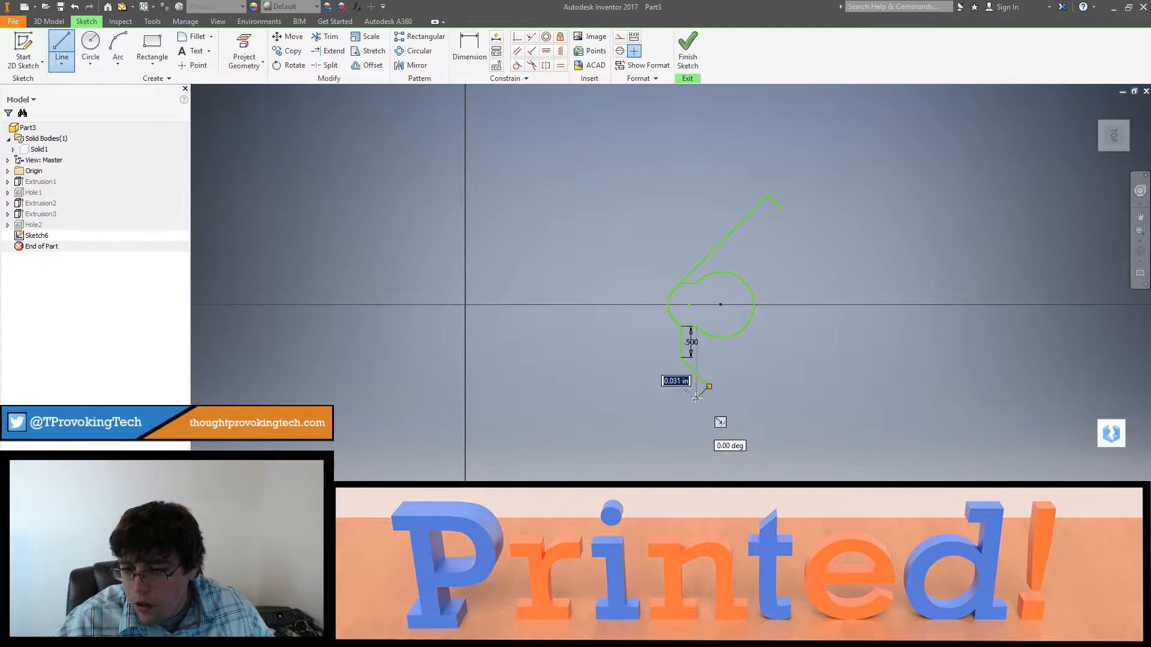
key(Escape)
Step: Mirror the profile about the short perpendicular line at the upper angled line's end, and delete that mirror line
drag(765, 231, 634, 365)
click(412, 65)
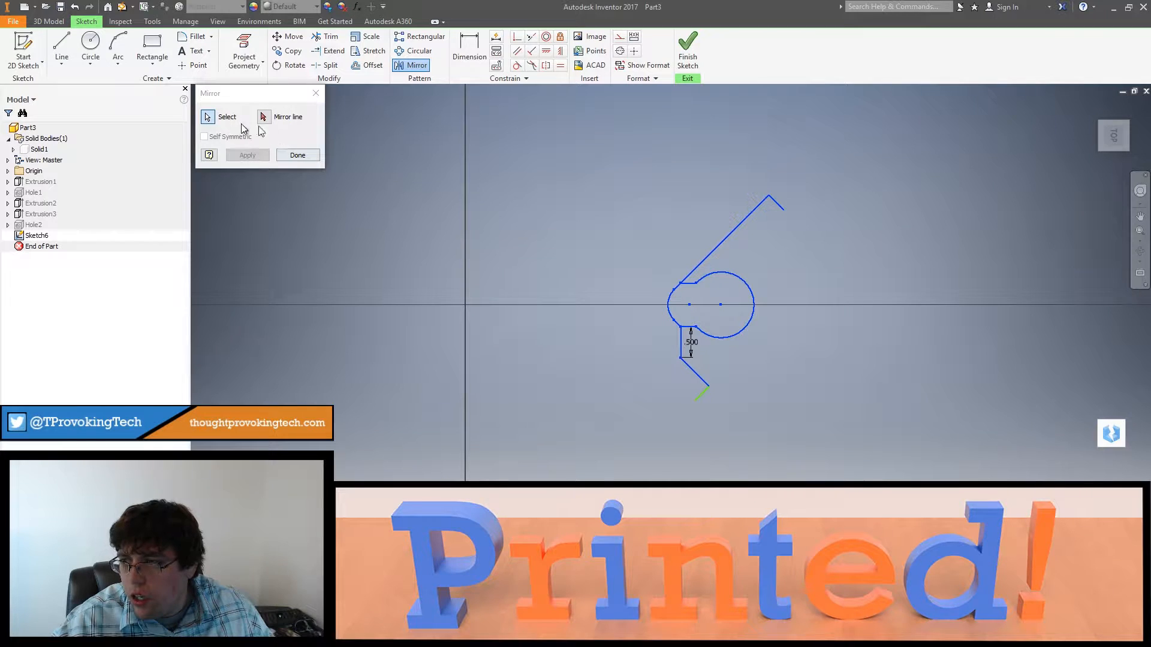
click(778, 206)
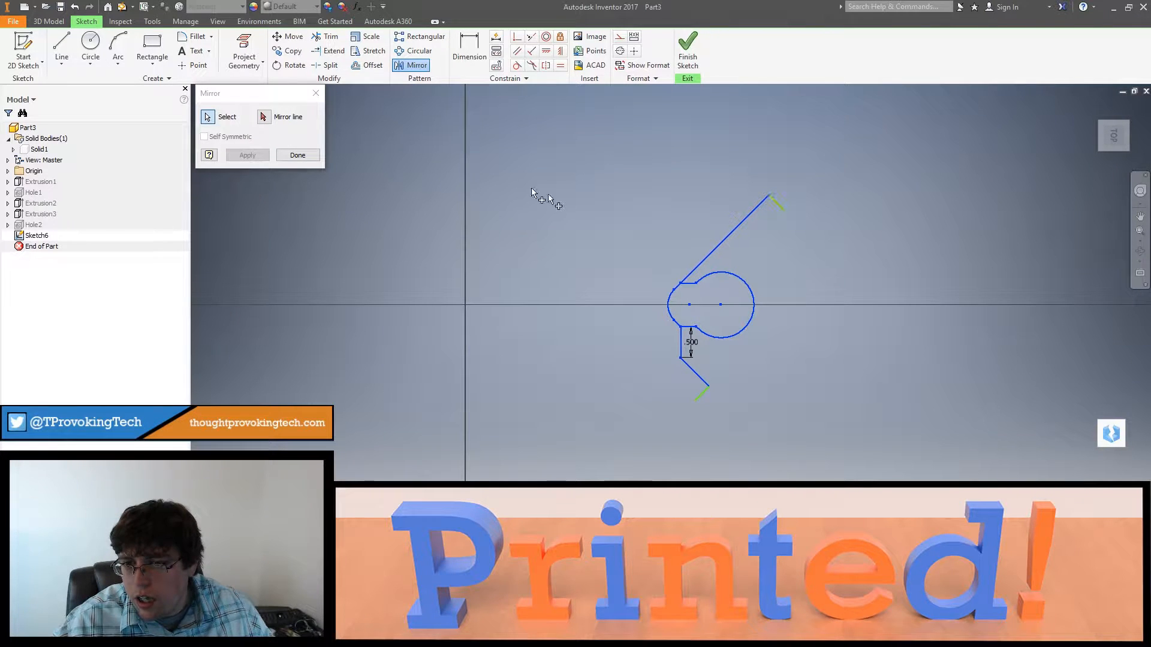
click(272, 119)
click(777, 204)
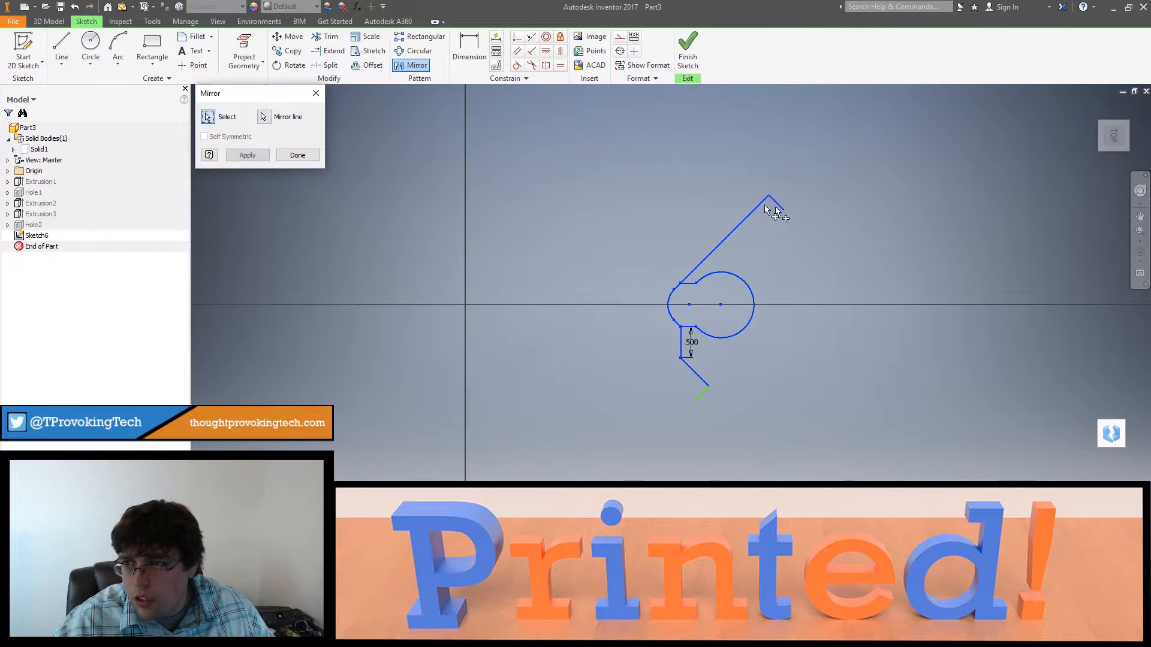
click(289, 156)
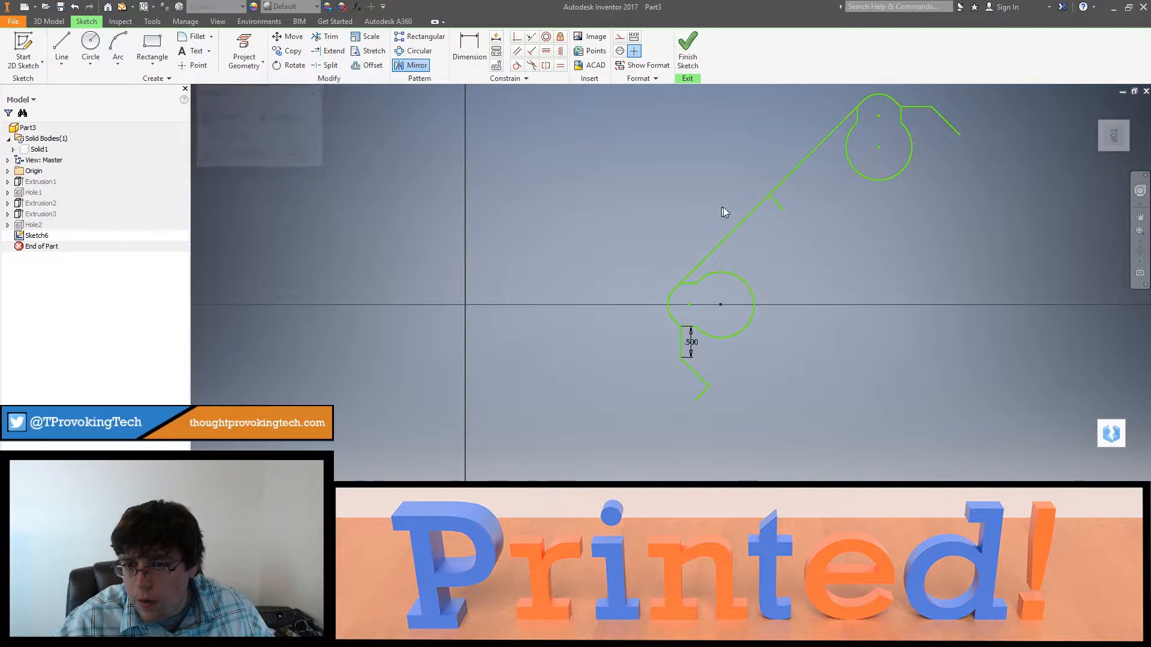
click(777, 205)
key(Delete)
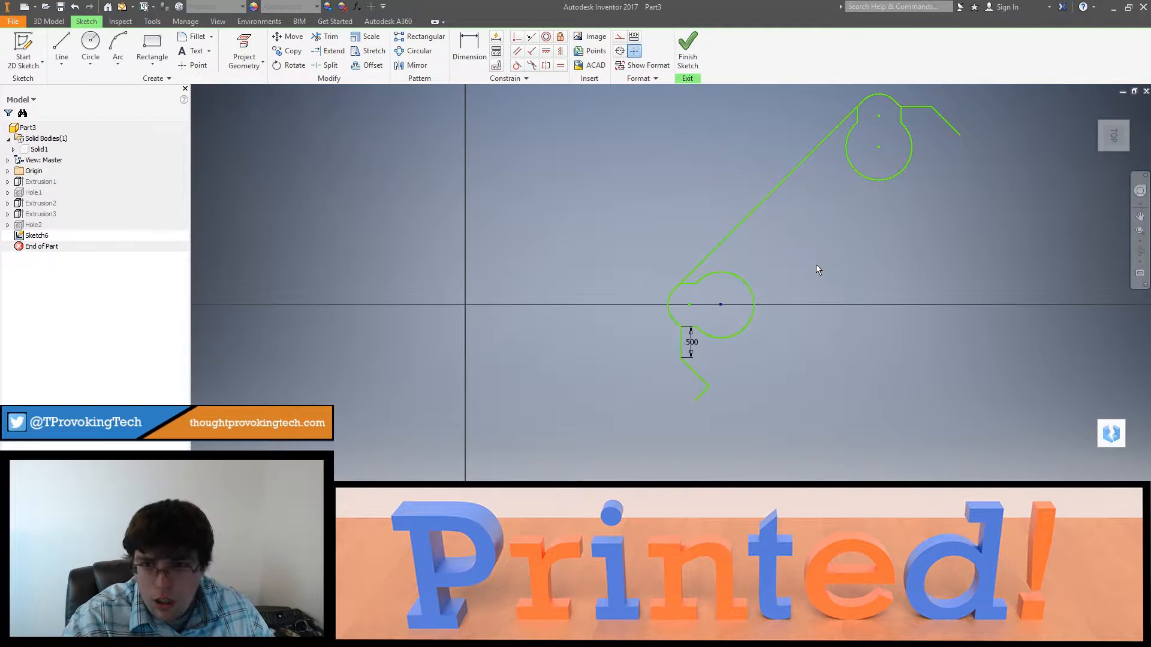
Step: Mirror the whole profile about the short perpendicular line at the lower angled line's end, and delete that mirror line
scroll(869, 188, down, 5)
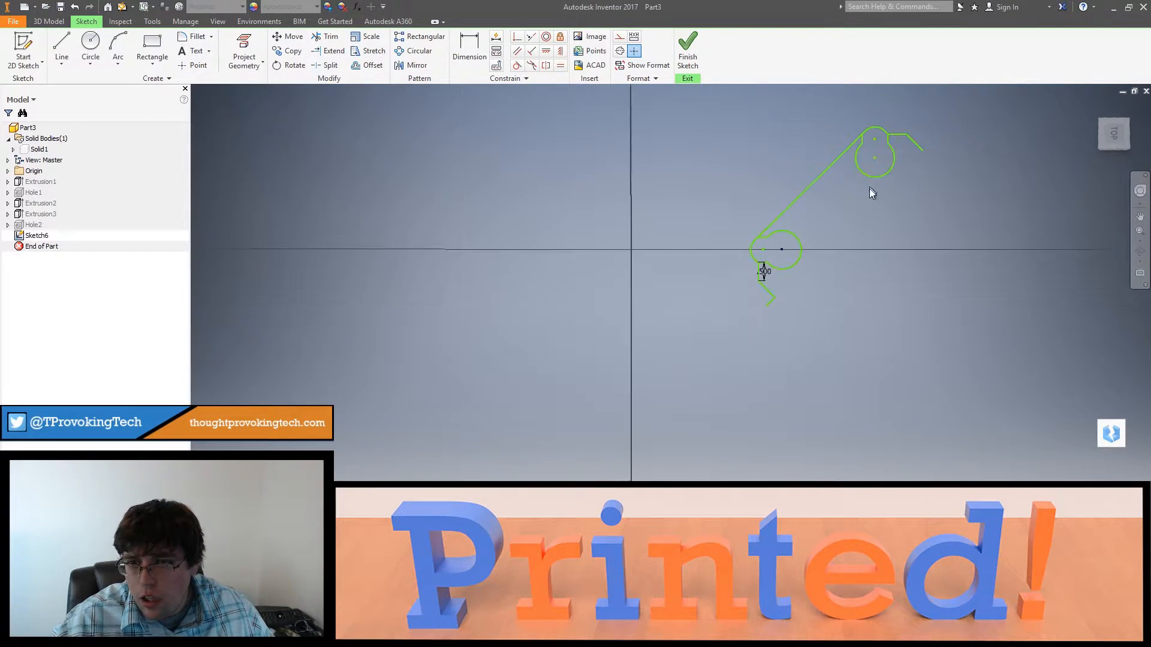
drag(794, 244, 797, 250)
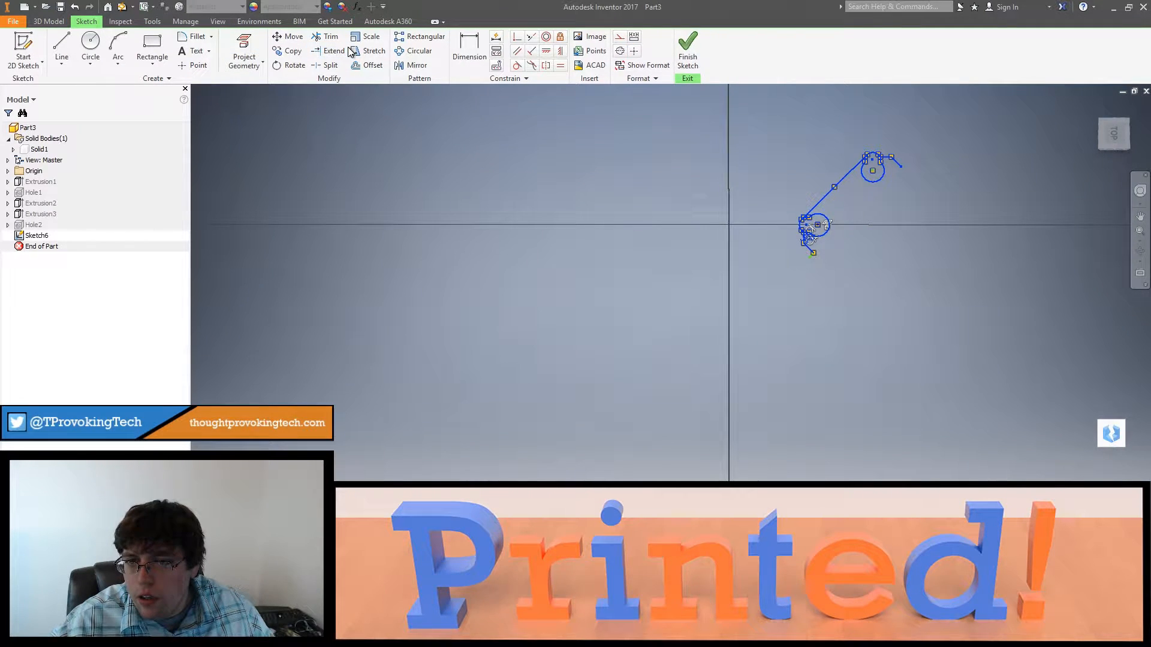
click(397, 66)
scroll(838, 319, up, 3)
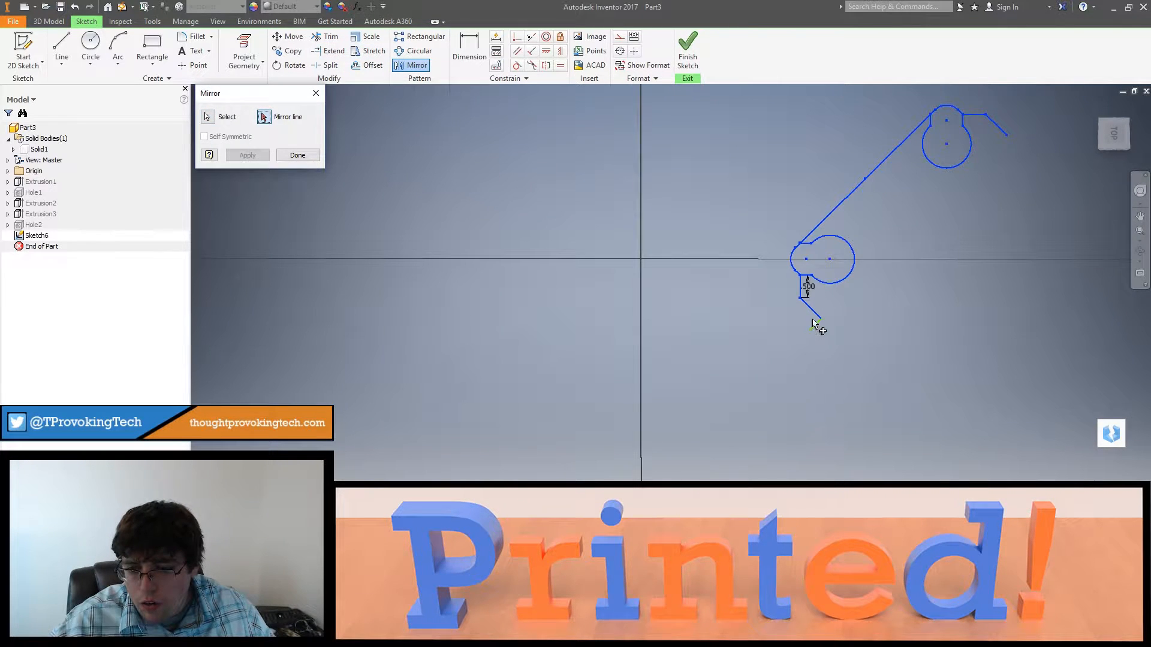
click(817, 323)
click(248, 155)
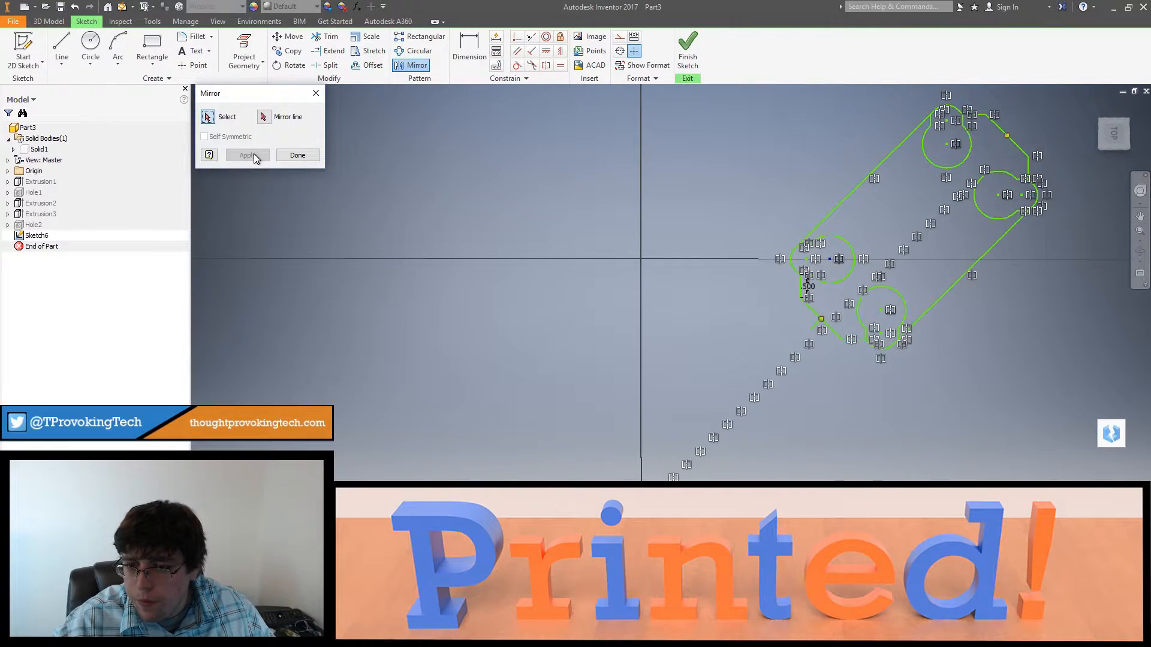
key(Escape)
click(814, 330)
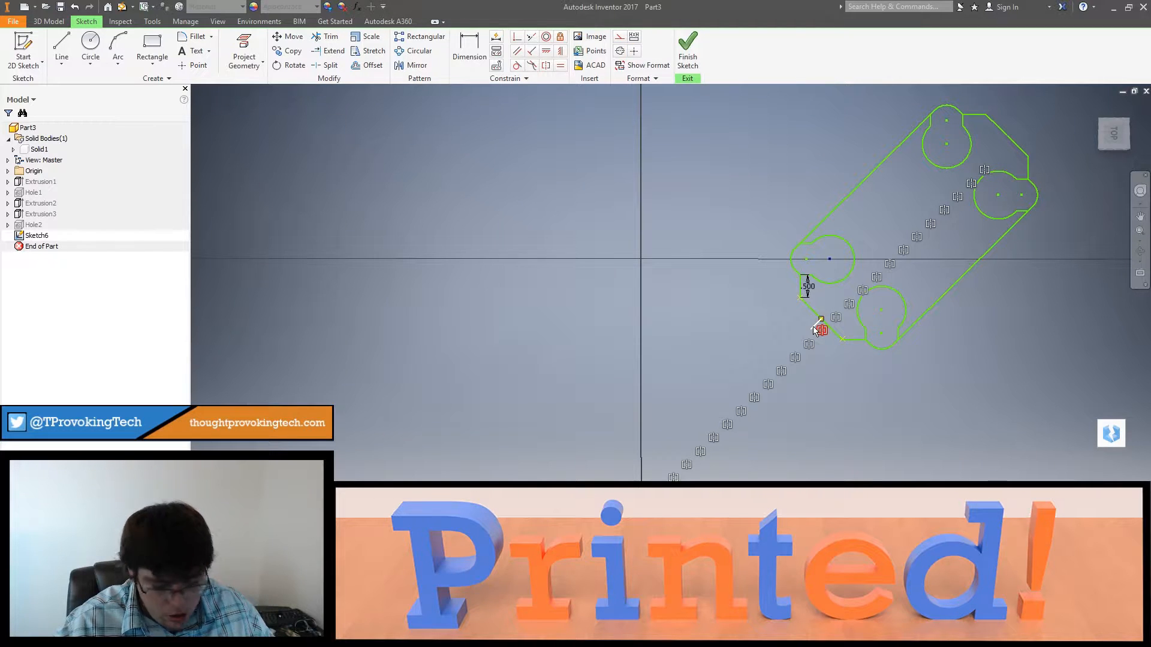
key(Delete)
Step: Finish the sketch and extrude the frame profile 3/8 in in the reversed direction as a new solid
mouse_move(980, 369)
shift+middle_down()
mouse_move(988, 320)
mouse_move(1021, 325)
mouse_move(973, 372)
mouse_move(973, 319)
mouse_move(1003, 319)
mouse_move(939, 313)
shift+middle_up()
click(688, 51)
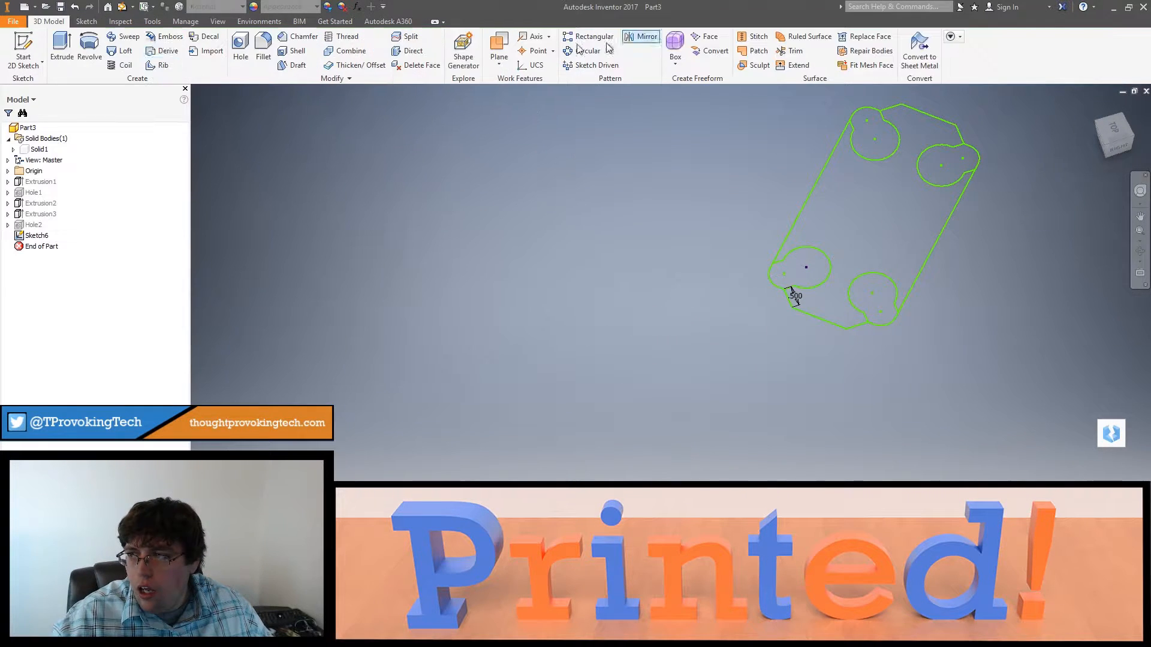
click(65, 46)
click(860, 229)
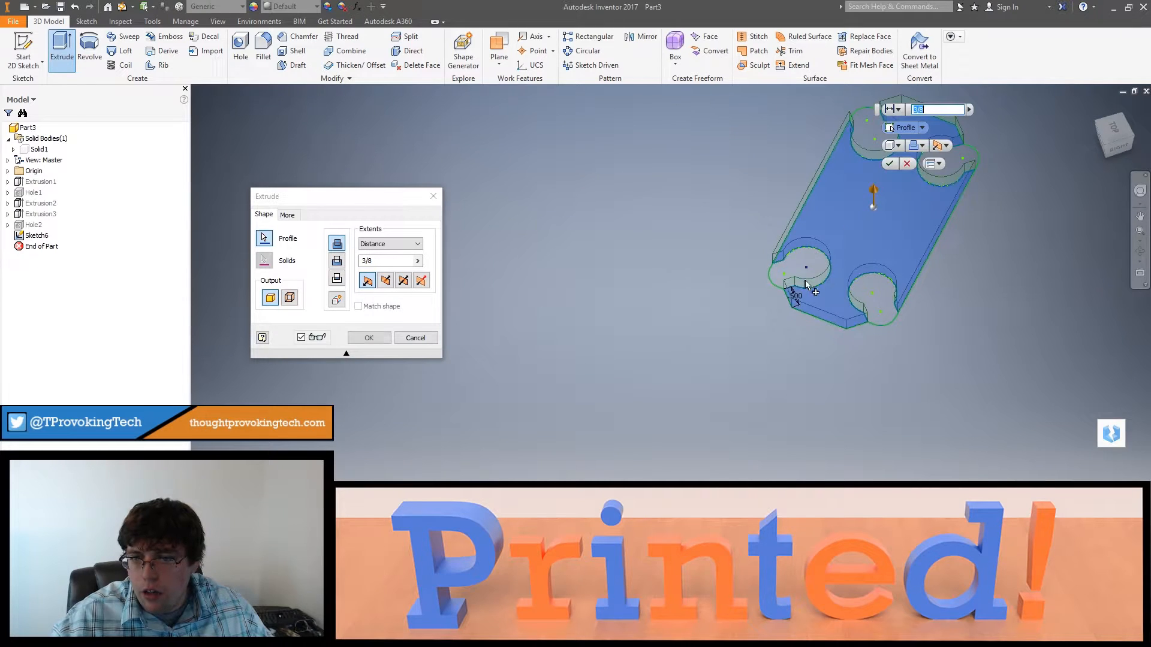
click(391, 285)
click(343, 304)
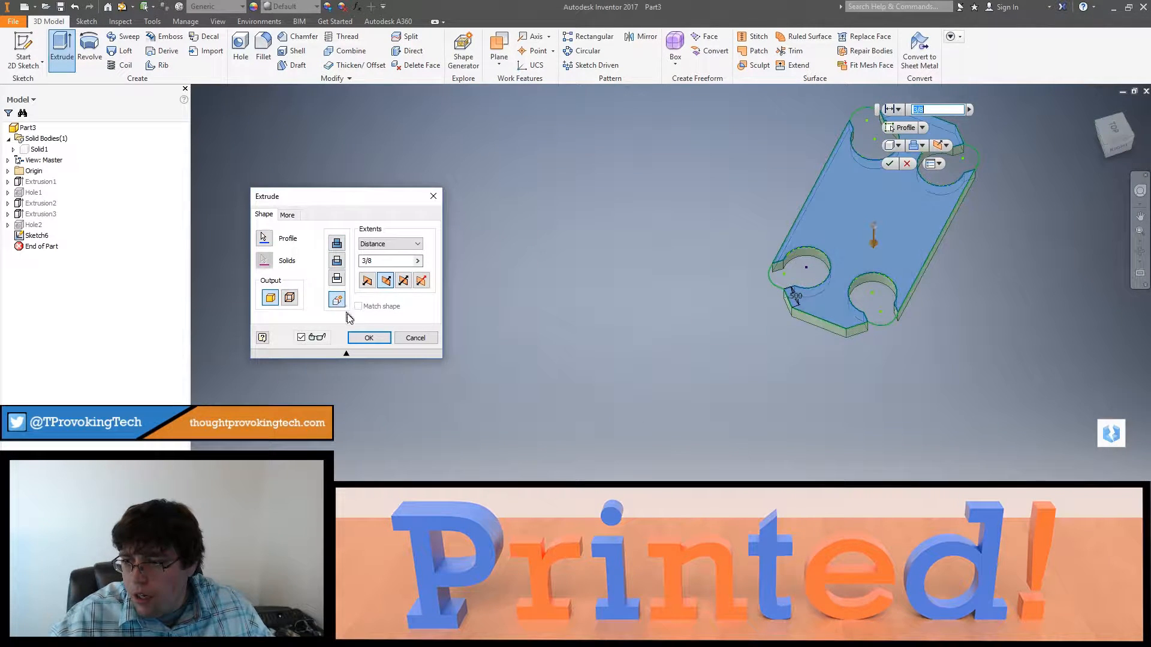
click(369, 338)
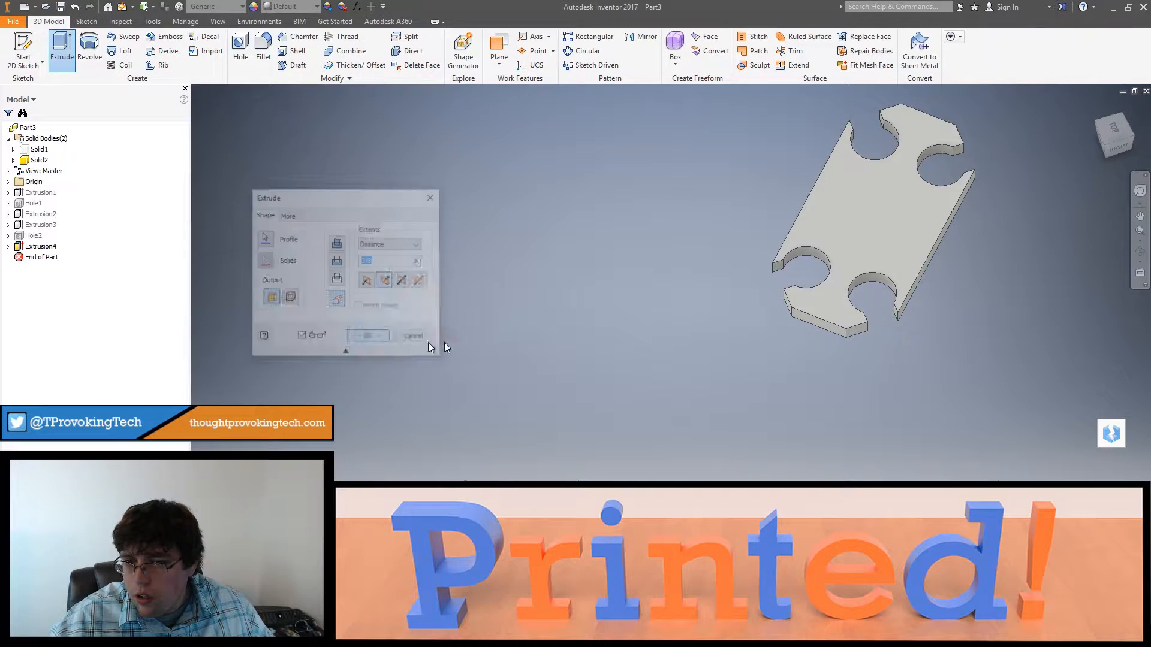
Step: Make the button-and-arm solid visible alongside the frame and inspect how its rounded end fits the socket
click(23, 148)
right_click(23, 146)
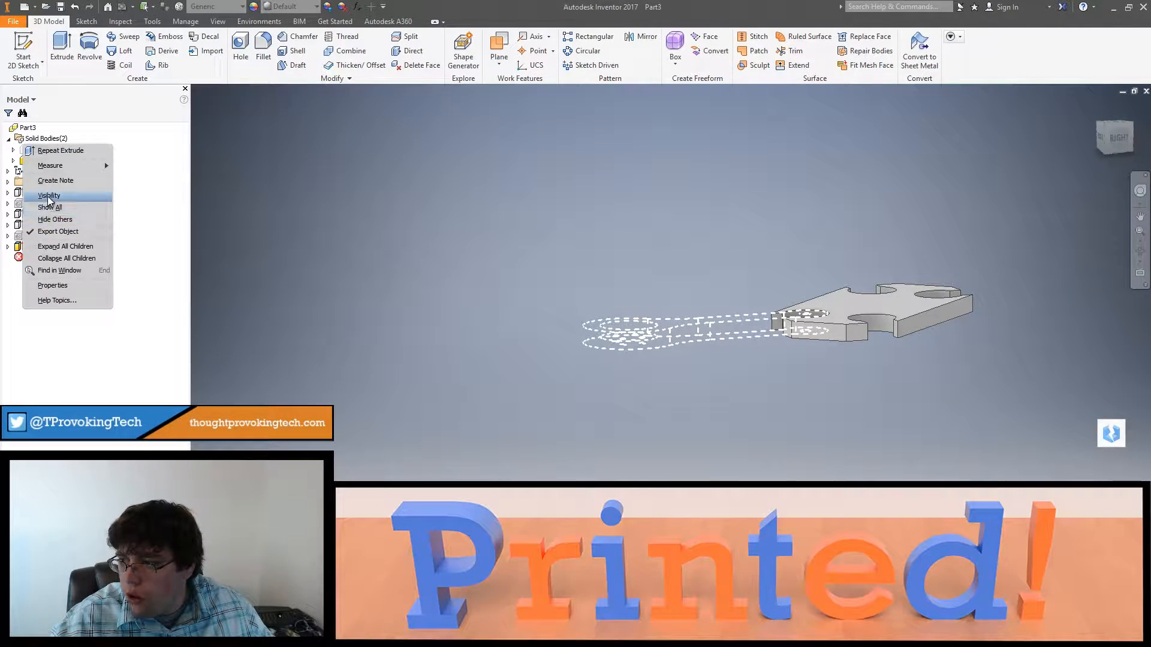
click(49, 198)
shift+middle_drag(768, 305, 744, 394)
scroll(800, 239, down, 3)
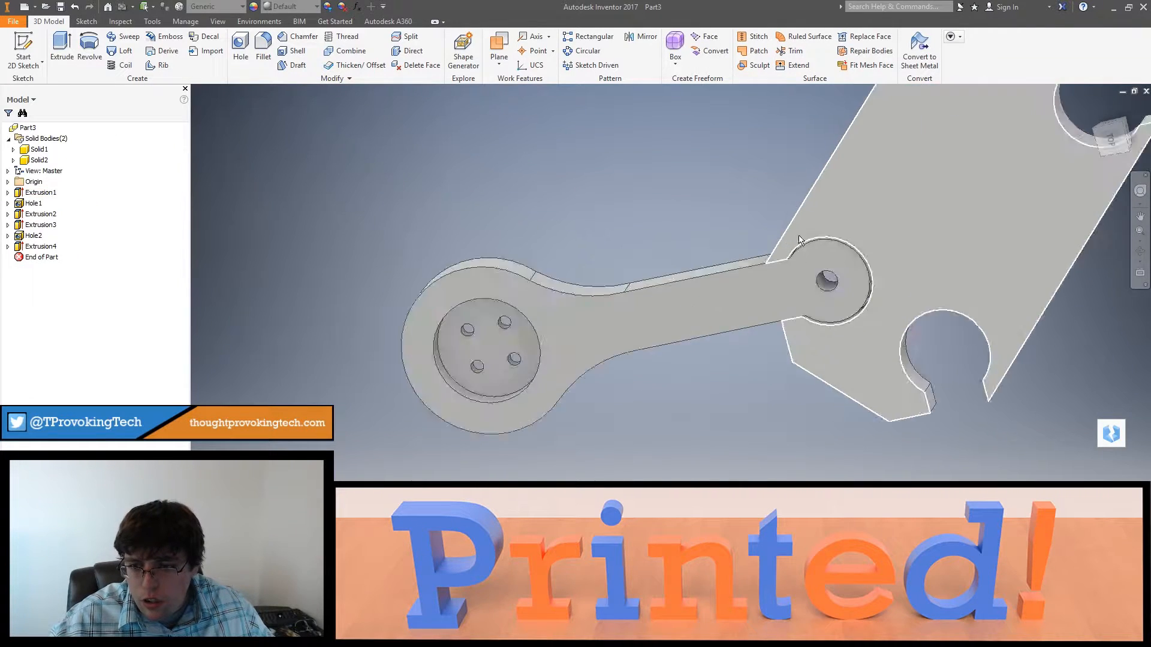
scroll(799, 240, down, 5)
mouse_move(768, 312)
shift+middle_down()
mouse_move(779, 288)
mouse_move(806, 293)
mouse_move(749, 301)
shift+middle_up()
Step: Reopen the frame sketch and draw a 0.25 in horizontal line just above the arm's upper edge, from the angled line to the socket circle
click(734, 305)
scroll(742, 351, up, 3)
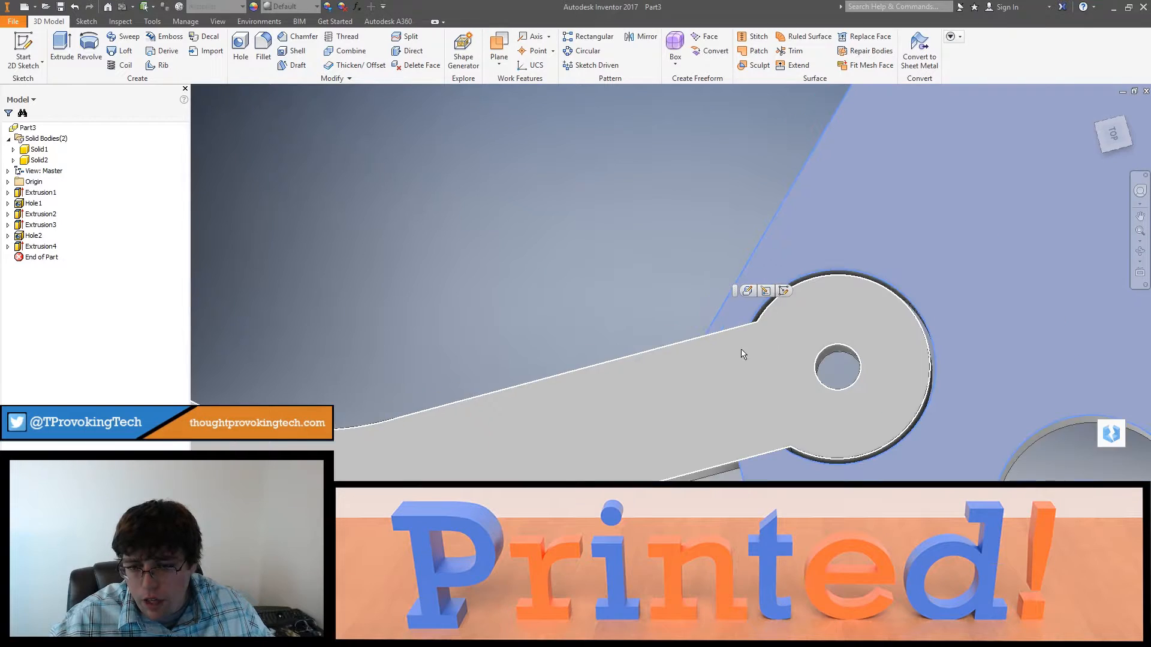
scroll(743, 349, down, 2)
key(s)
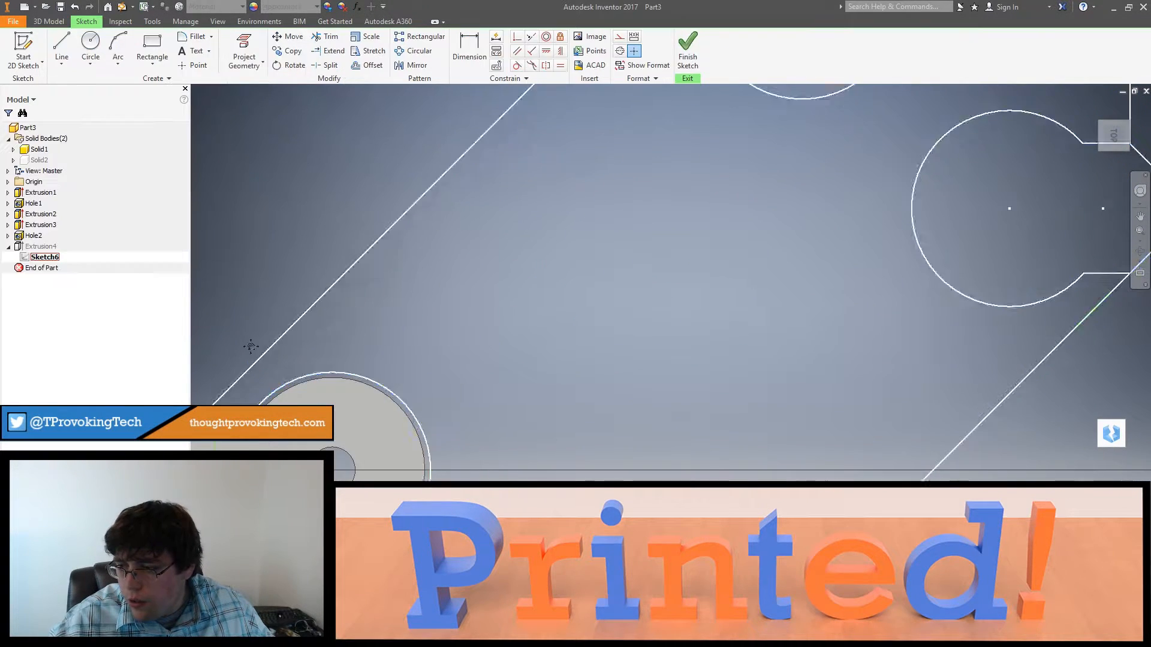
click(62, 47)
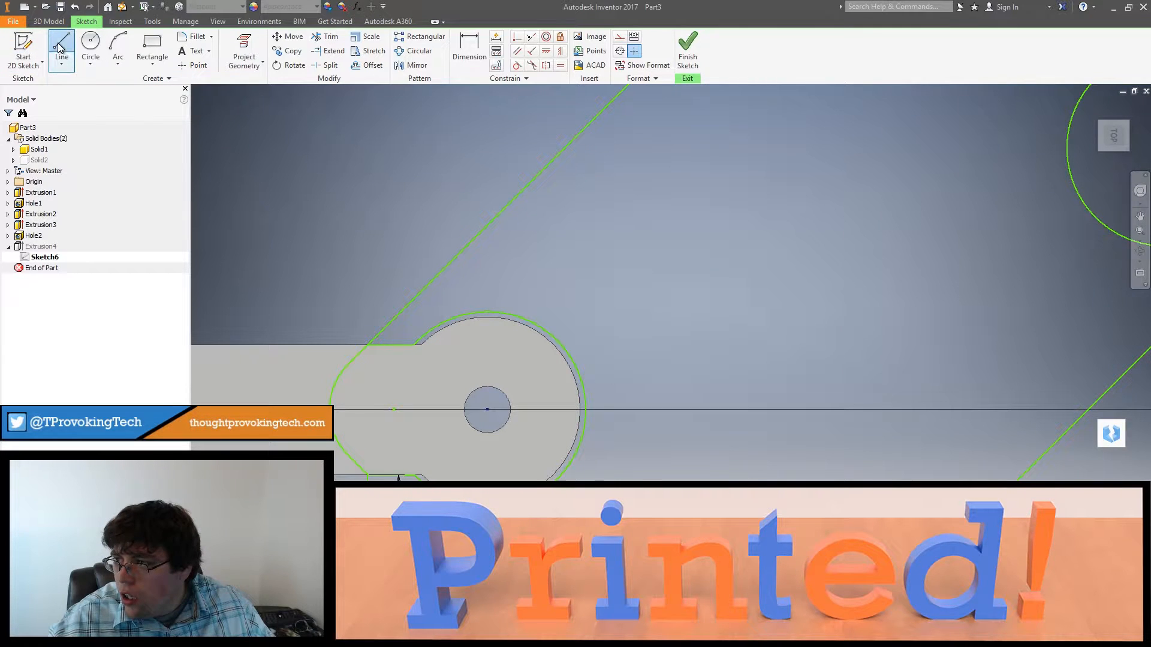
click(371, 340)
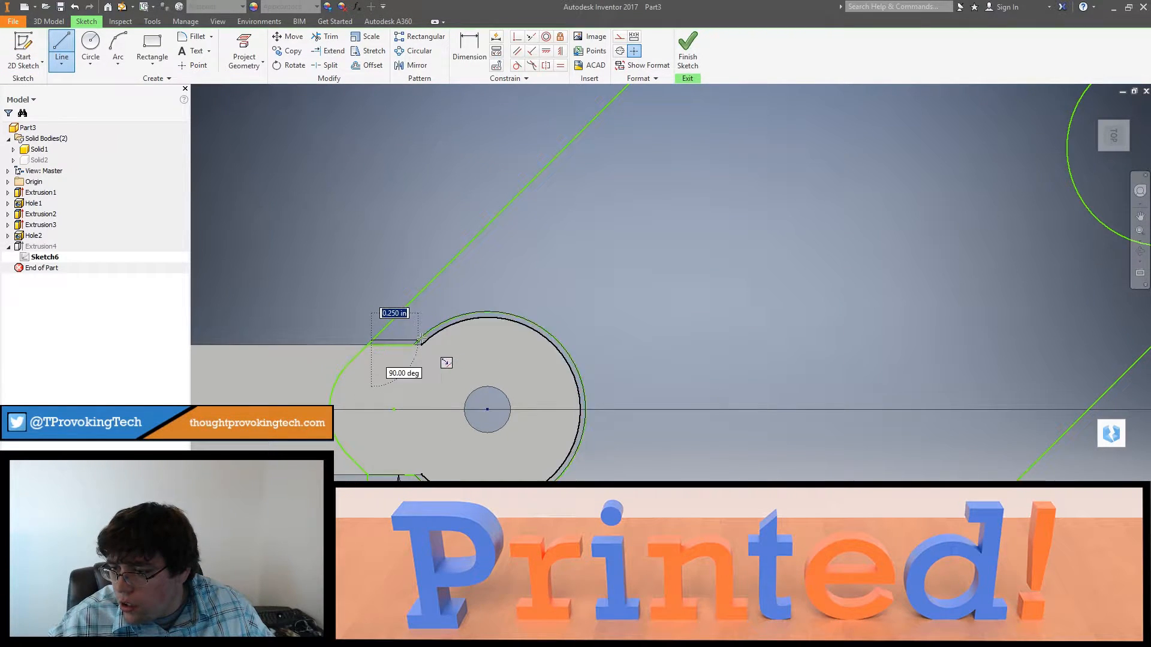
click(421, 339)
Step: Draw a line about 0.27 in long just below the arm's lower edge, at 90° from the vertical line to the socket circle
middle_drag(421, 362, 542, 212)
scroll(514, 309, down, 3)
middle_drag(516, 439, 534, 359)
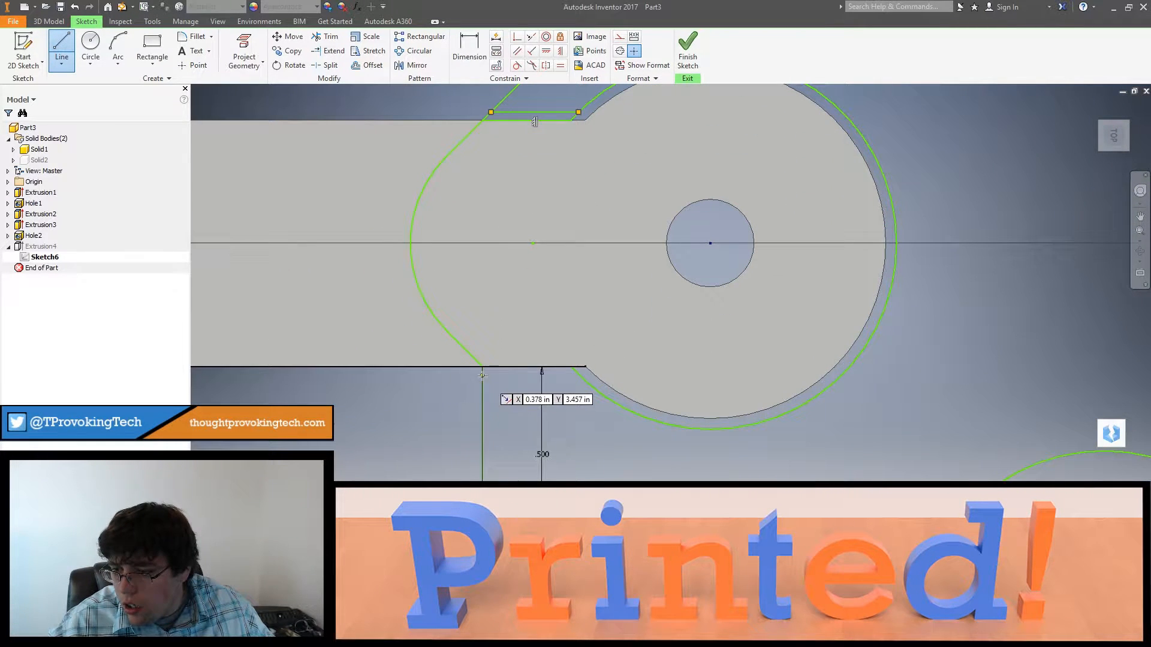
click(483, 374)
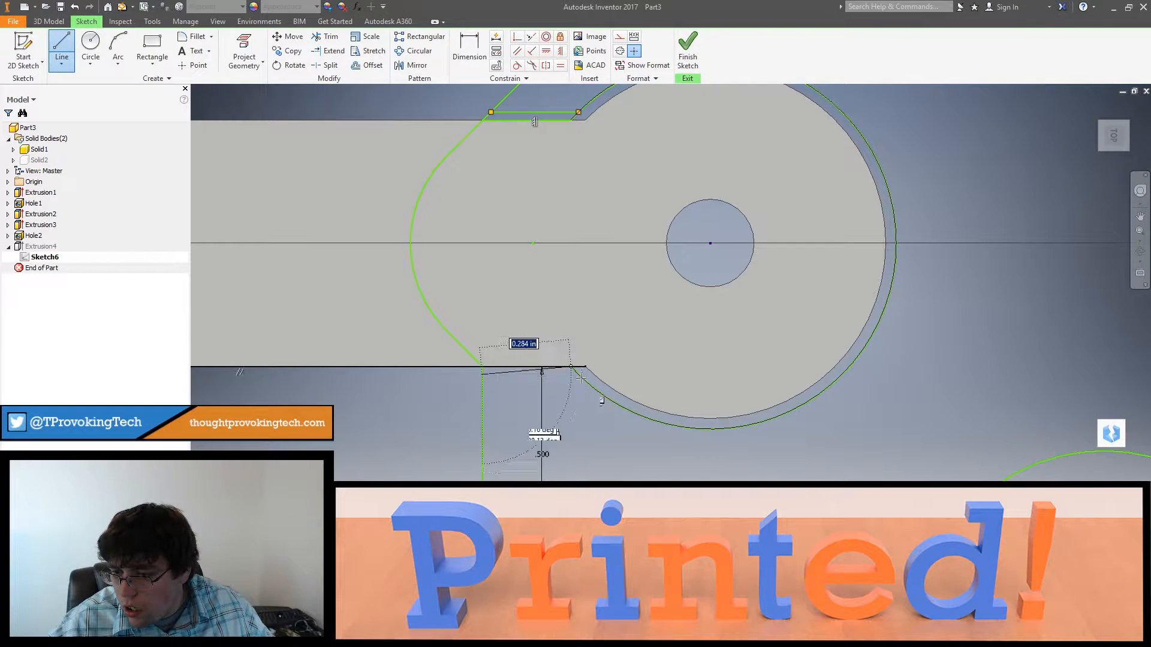
scroll(580, 378, down, 3)
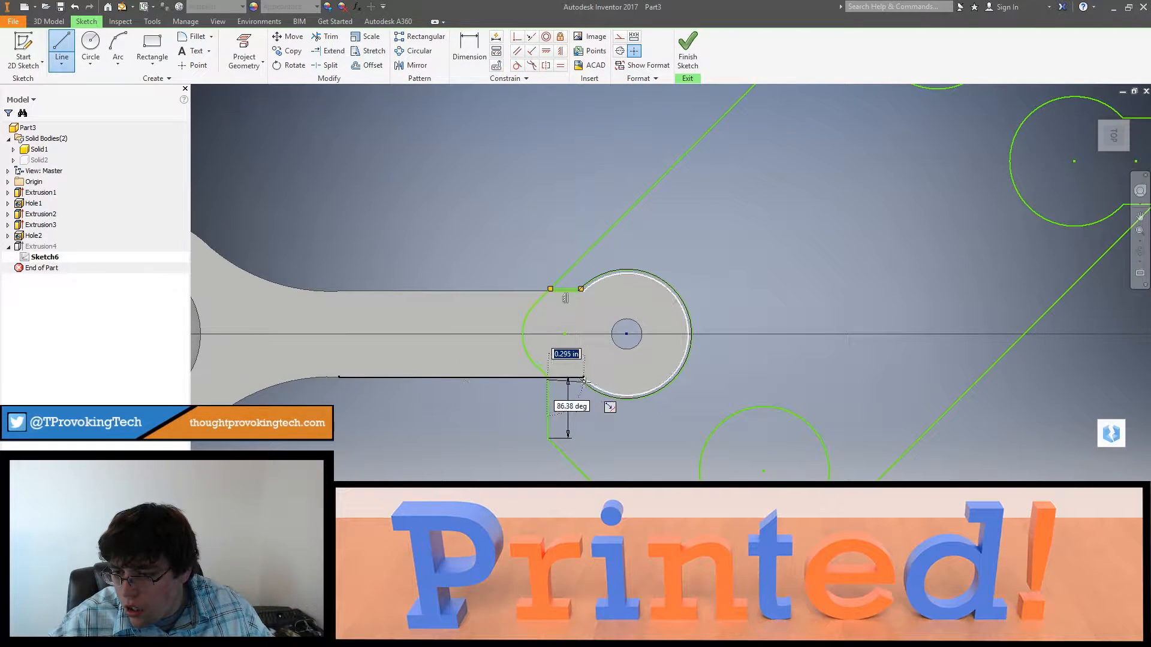
scroll(580, 379, up, 3)
scroll(580, 378, up, 3)
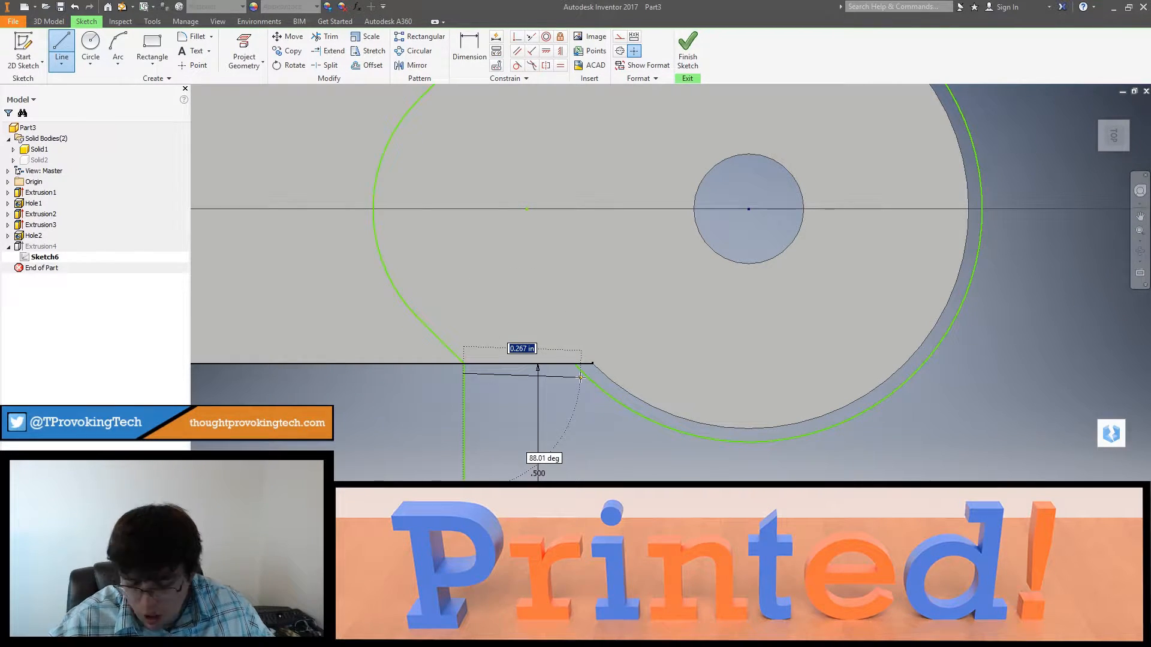
key(Tab)
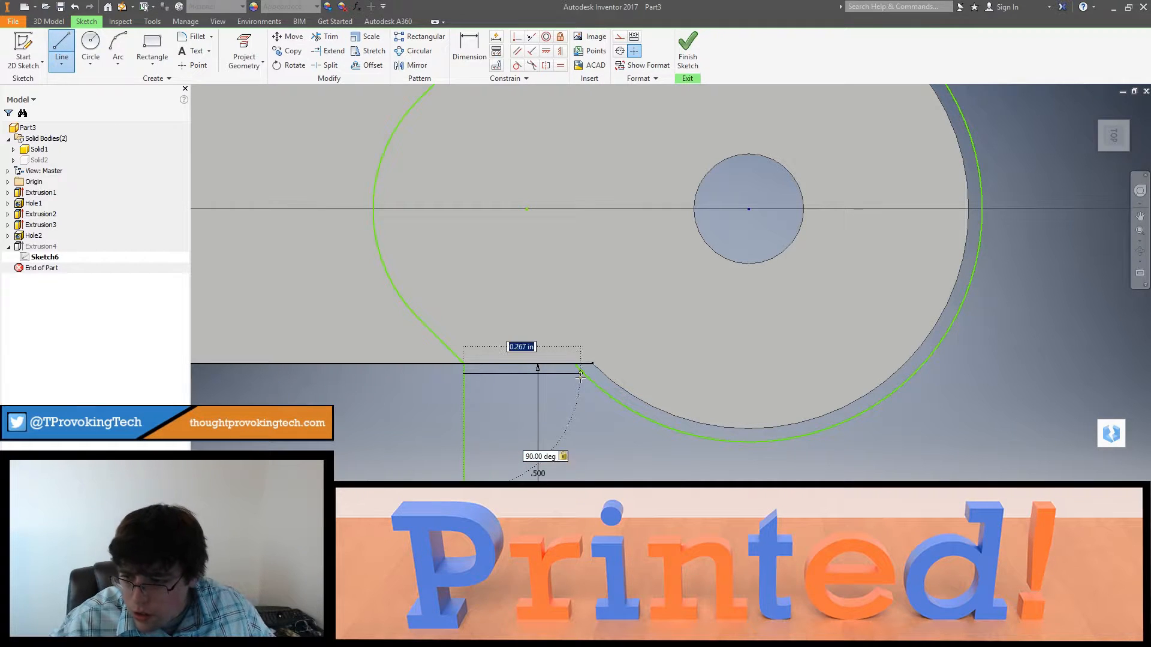
click(586, 378)
key(Escape)
key(Escape)
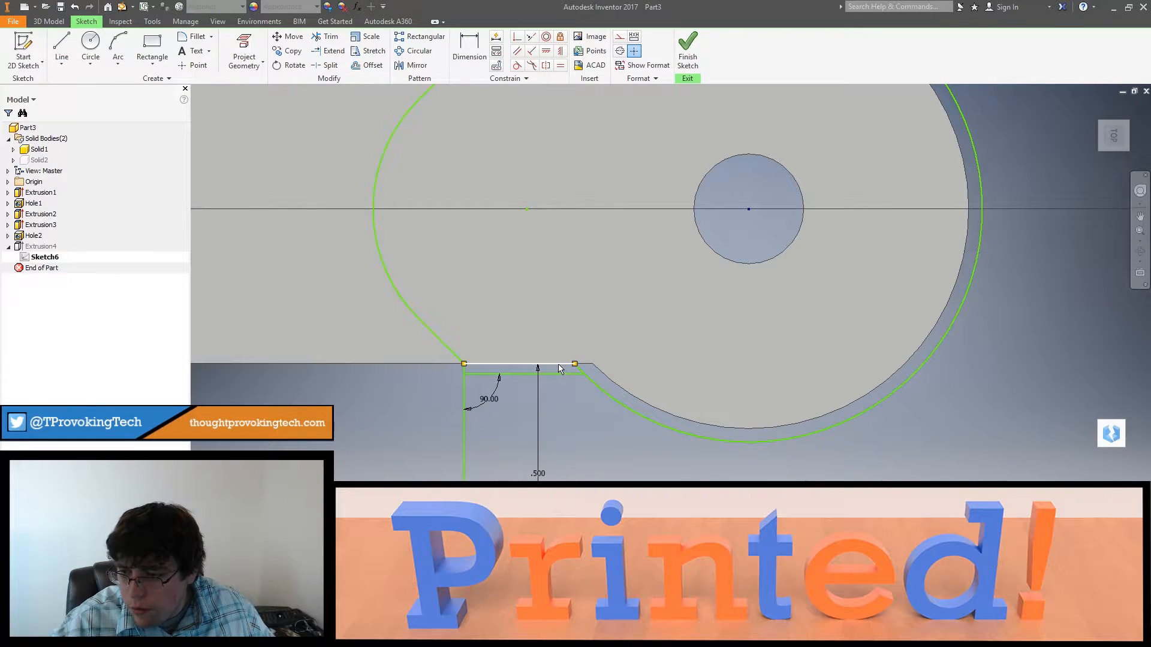
Step: Remove the two original socket neck lines and trim the socket circle's ends back to the new clearance lines
click(551, 368)
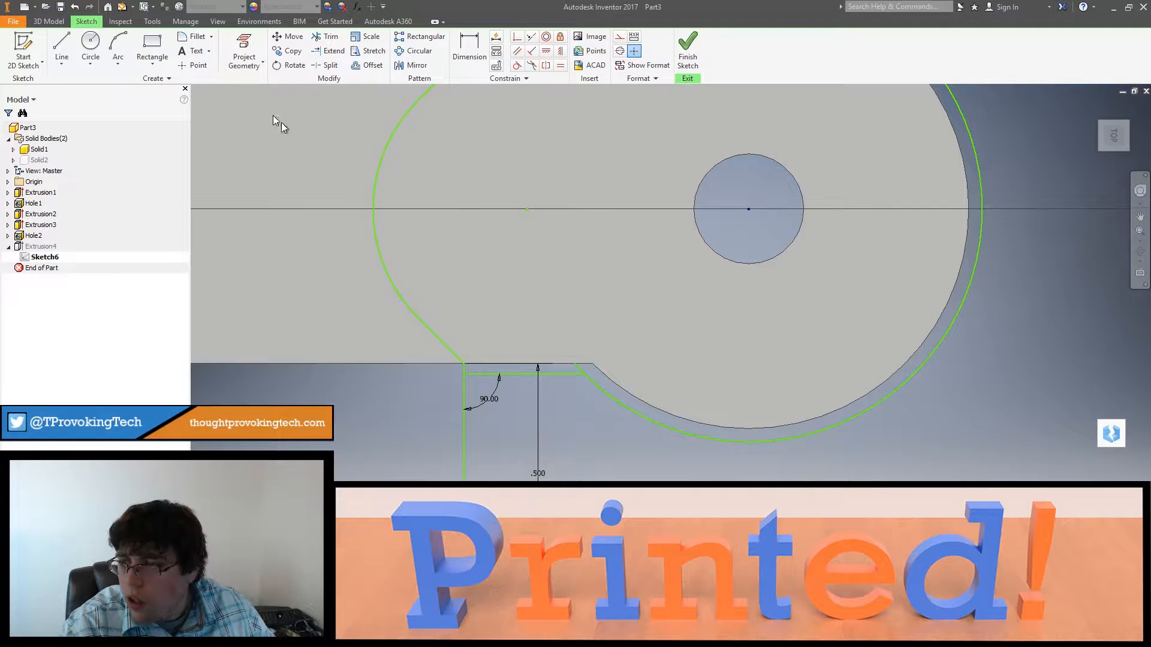
click(574, 364)
scroll(582, 220, down, 1)
middle_drag(582, 221, 599, 436)
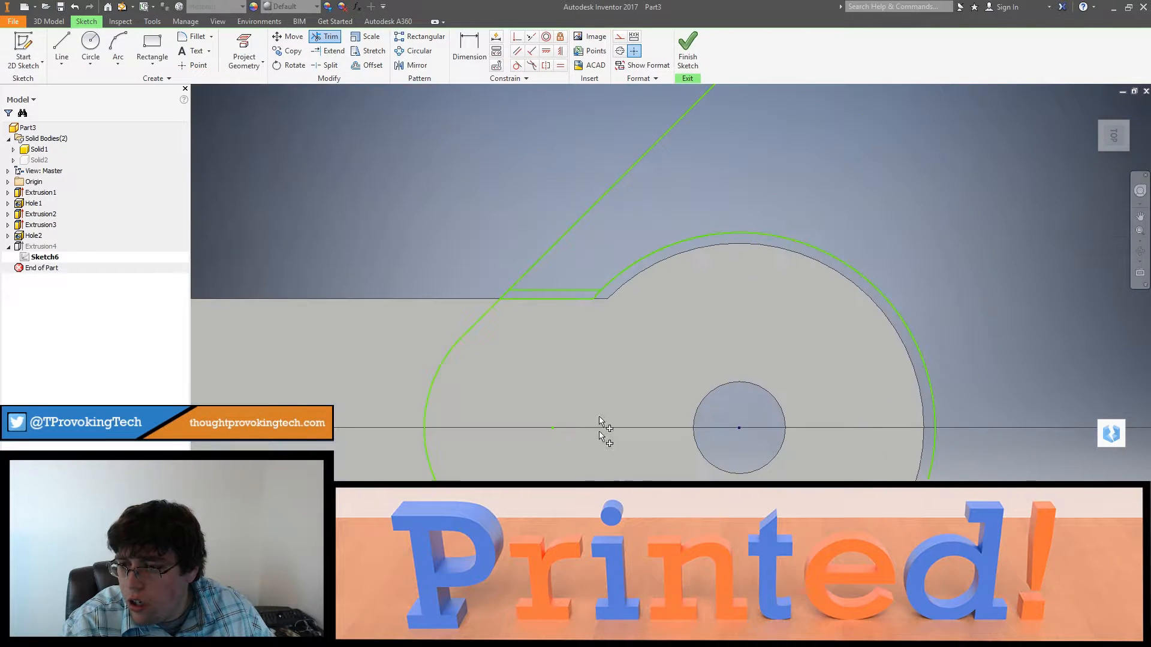
click(596, 296)
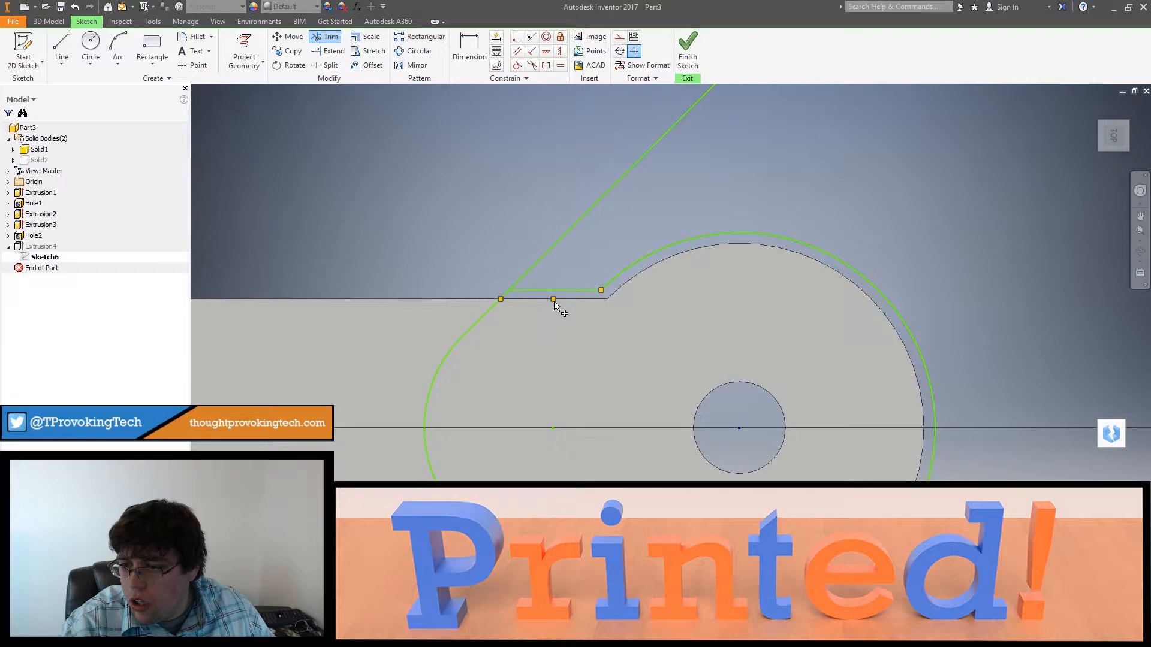
key(Escape)
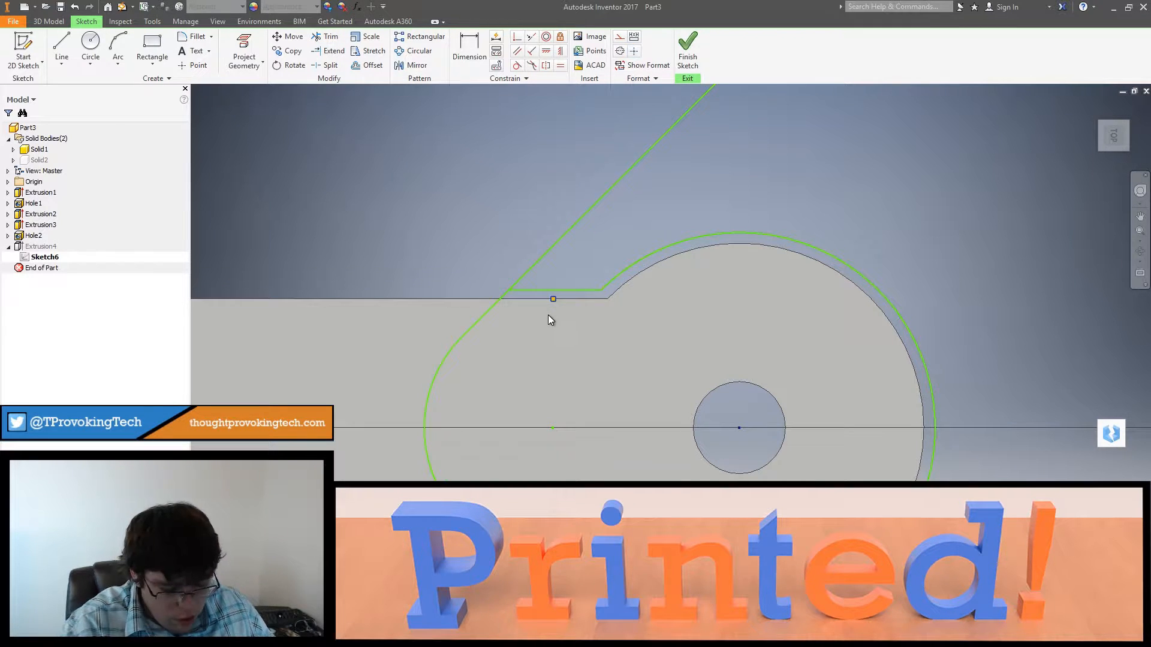
key(Delete)
Step: Delete the mirrored copies of the frame profile, keeping only the original quarter around the arm's rounded end
scroll(588, 426, down, 5)
mouse_move(614, 428)
shift+middle_down()
mouse_move(632, 393)
mouse_move(616, 424)
mouse_move(609, 403)
mouse_move(621, 408)
shift+middle_up()
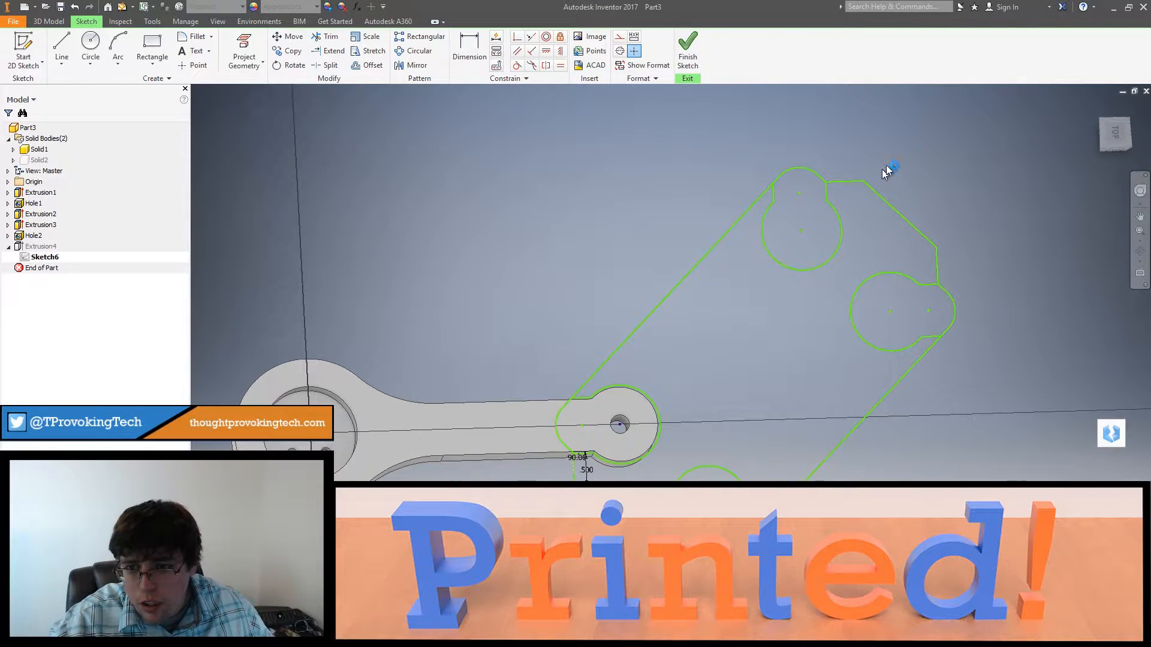
drag(757, 252, 757, 253)
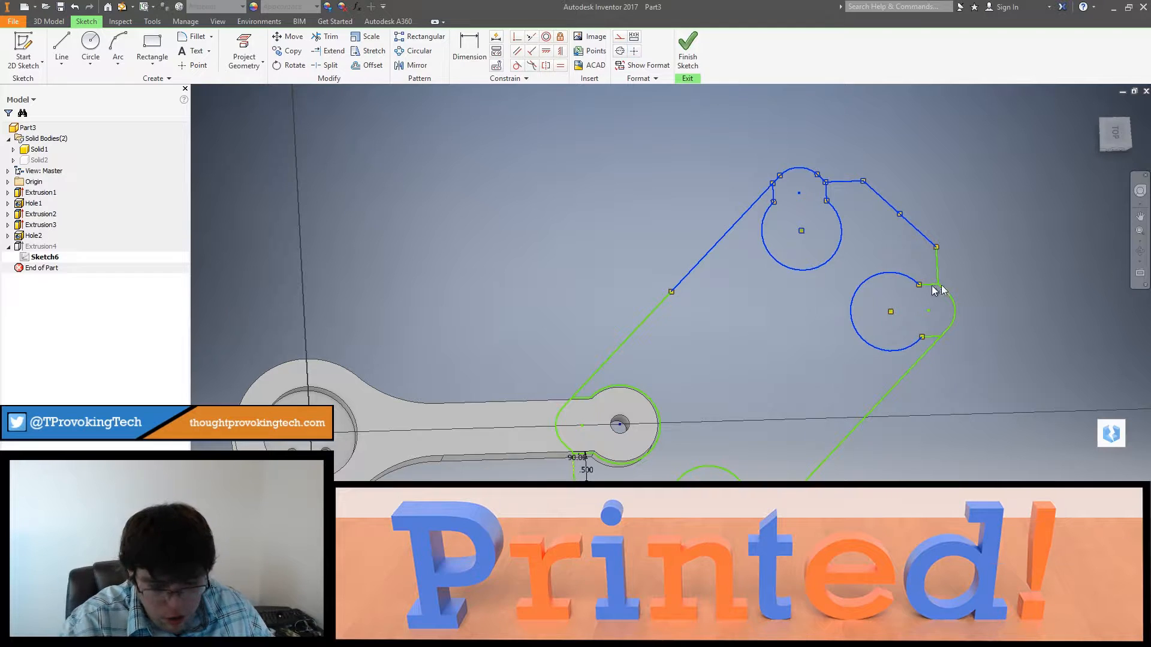
key(Delete)
mouse_move(1023, 235)
mouse_down()
mouse_move(991, 264)
mouse_move(897, 436)
mouse_up()
key(Delete)
middle_drag(897, 436, 926, 290)
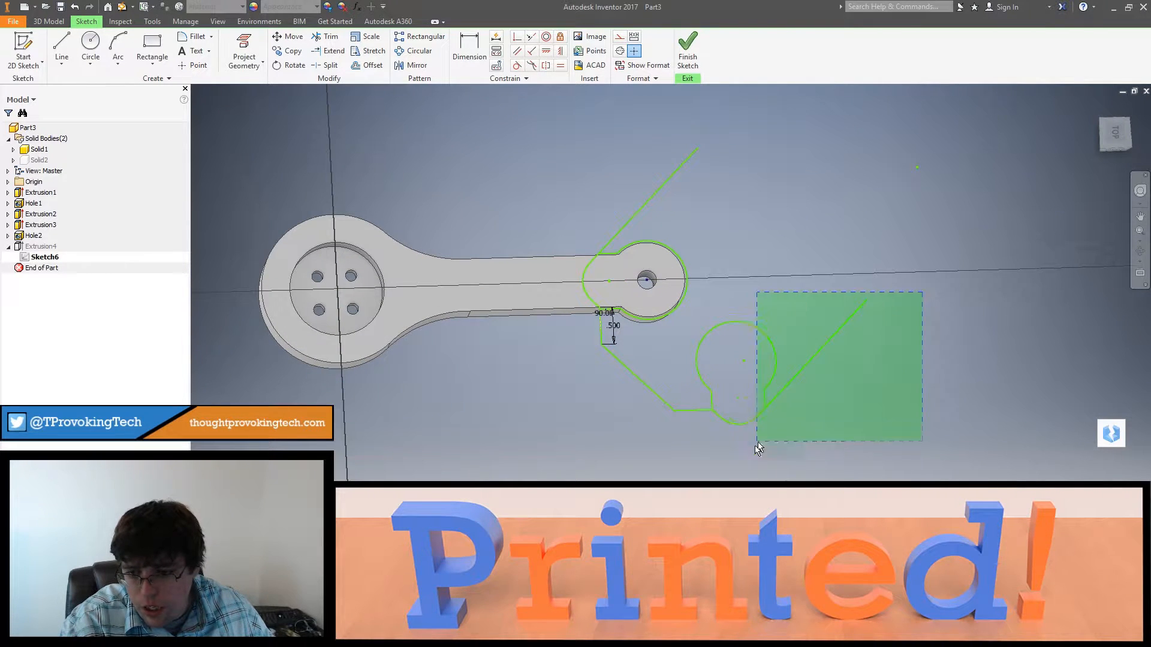
drag(757, 446, 757, 445)
key(Delete)
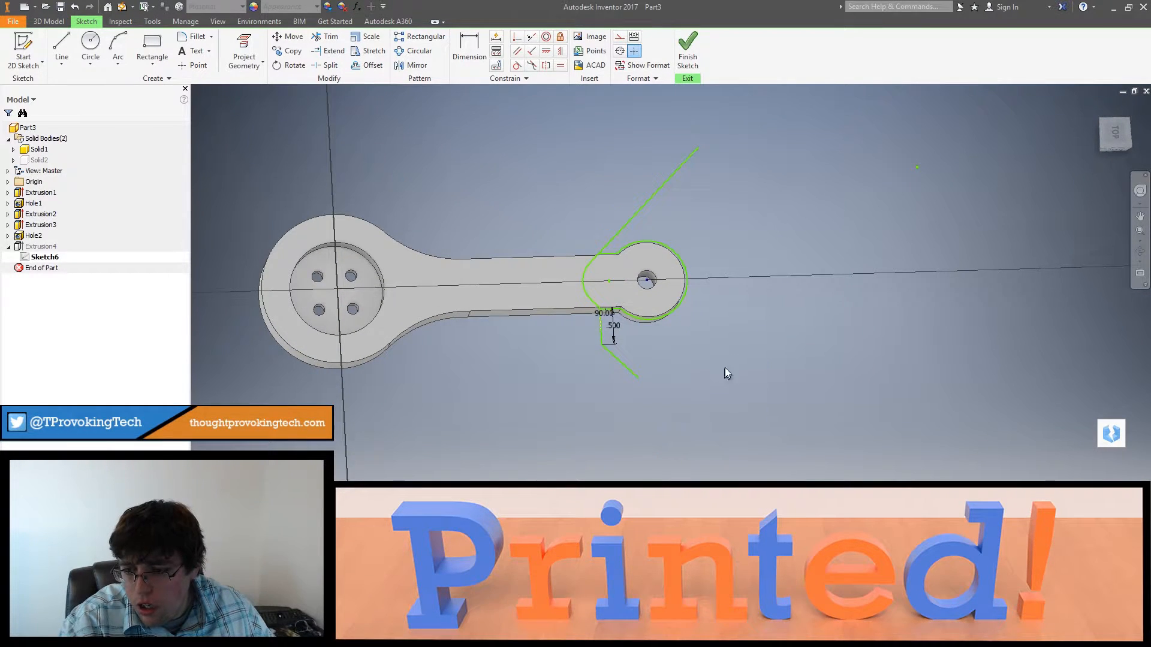
Step: Draw a short line about 0.43 in long from the upper angled line's free end, perpendicular to it
middle_drag(727, 373, 749, 469)
click(61, 51)
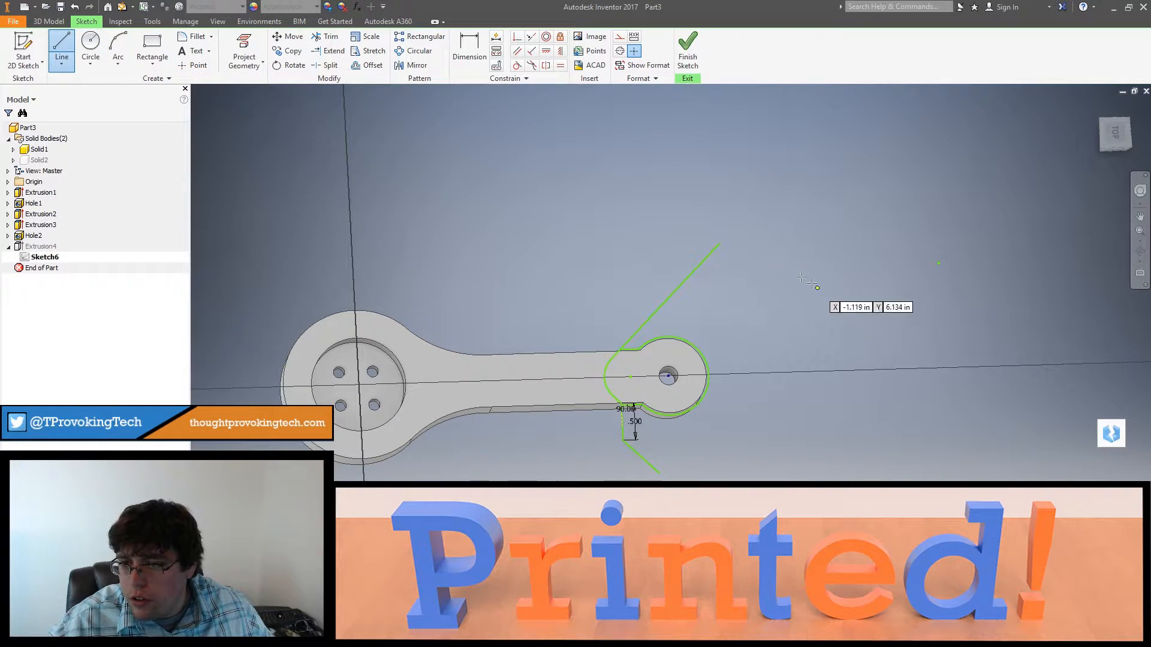
click(719, 244)
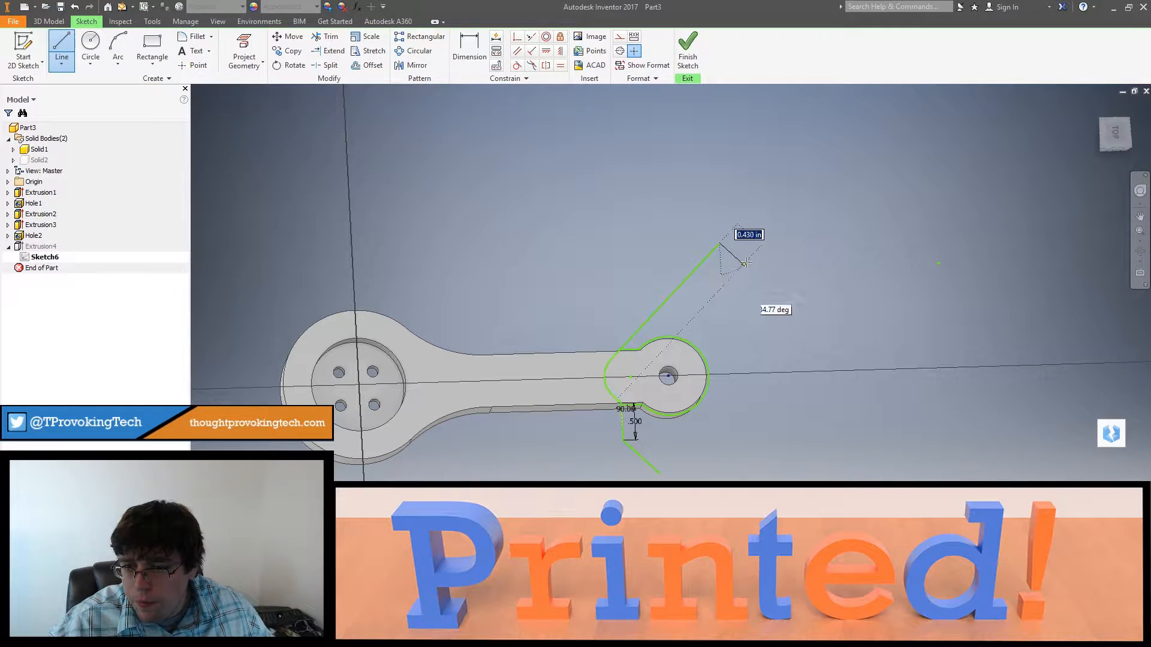
click(745, 263)
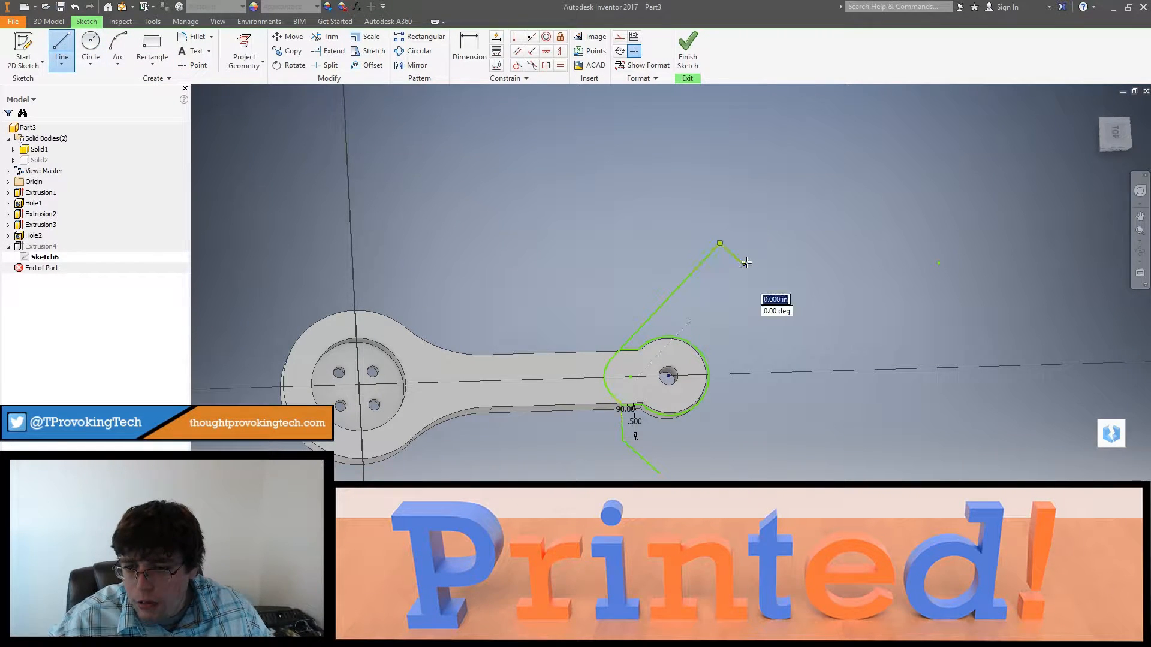
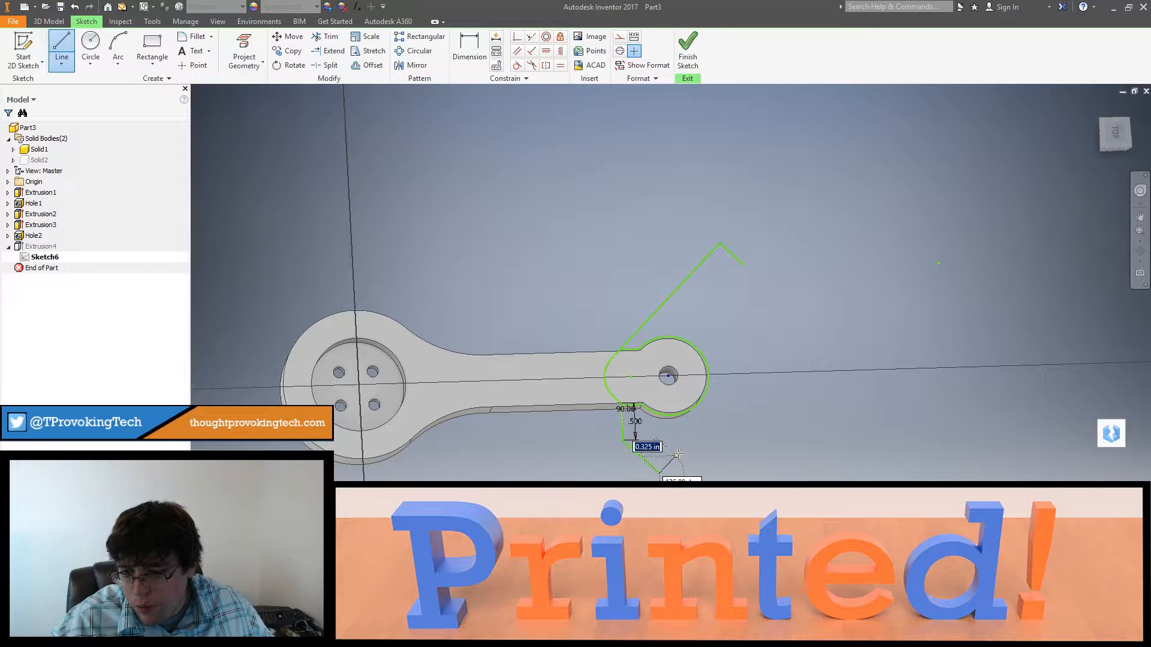
Step: Draw a short line about 0.33 in long from the lower angled line's free end, perpendicular to it
click(677, 454)
key(Escape)
scroll(662, 469, down, 6)
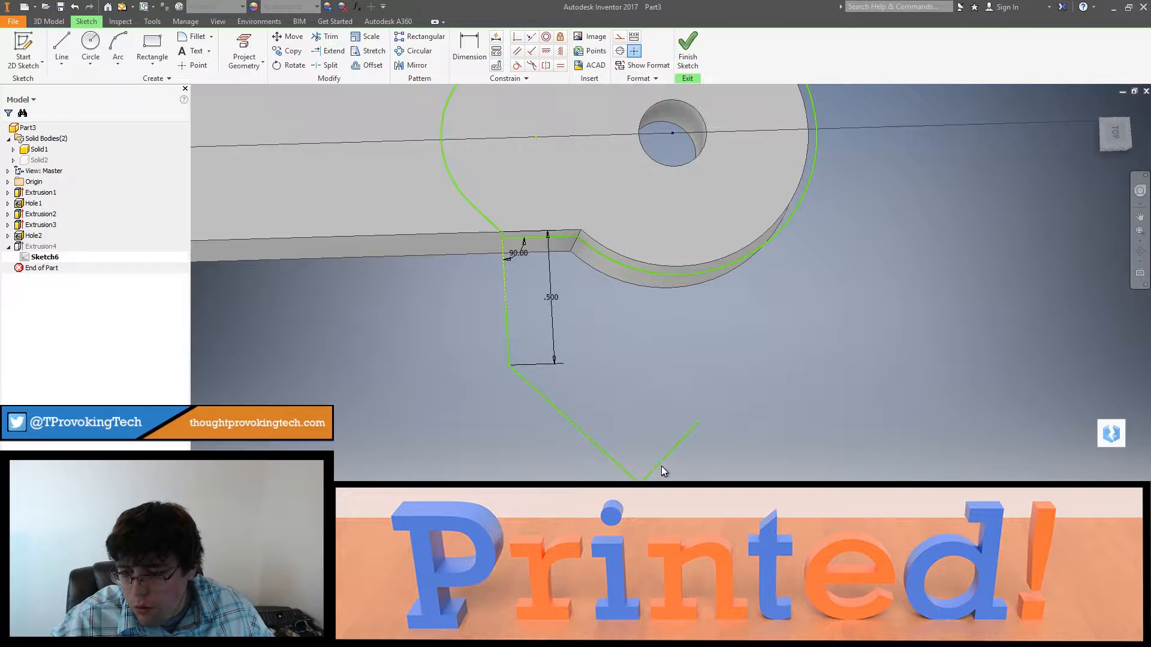
scroll(661, 466, up, 5)
middle_drag(661, 469, 649, 489)
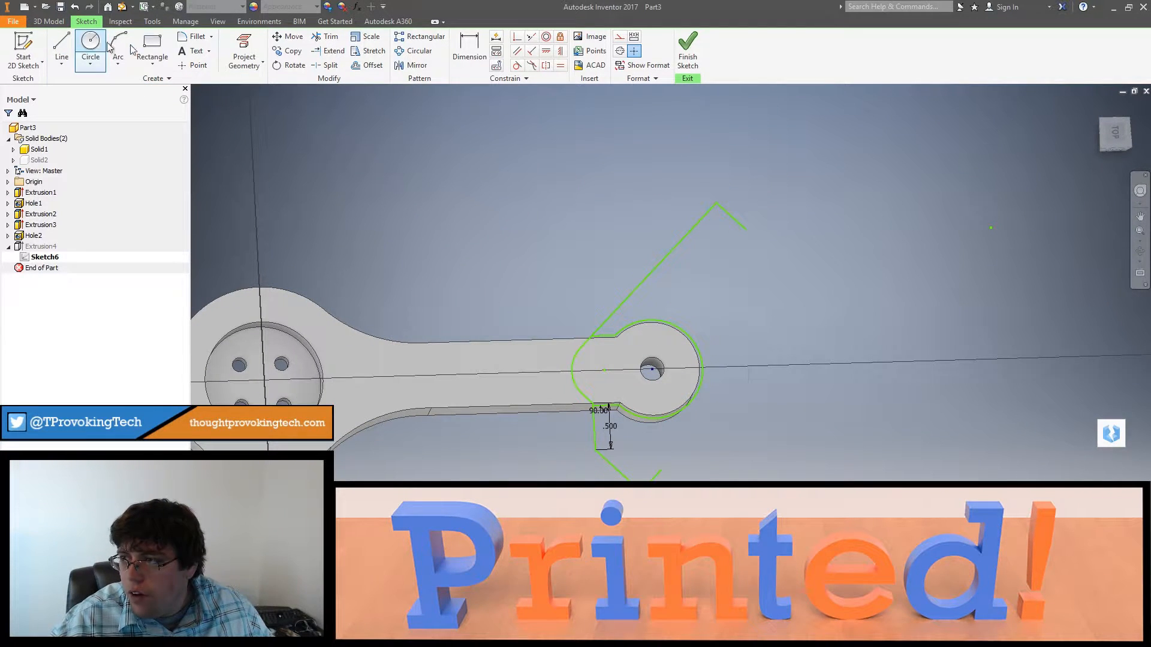
Step: Mirror the quarter frame profile across the short line at the upper angled line's end, and delete that line
mouse_move(711, 283)
mouse_down()
mouse_move(557, 454)
mouse_move(570, 450)
mouse_up()
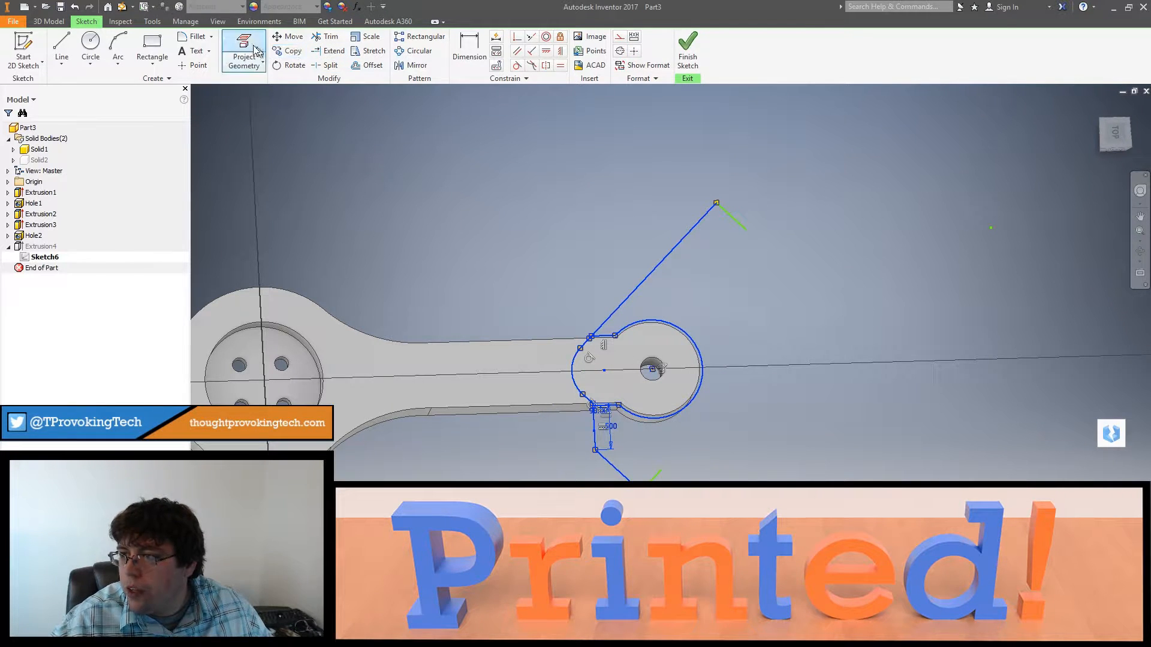
click(413, 65)
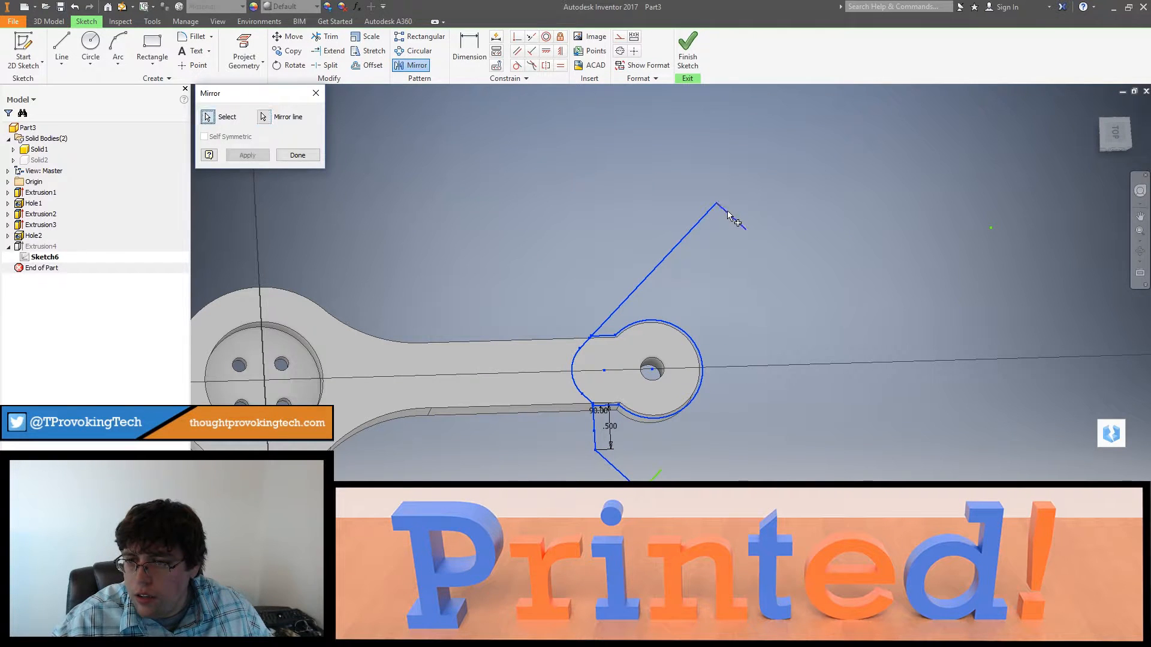
key(Escape)
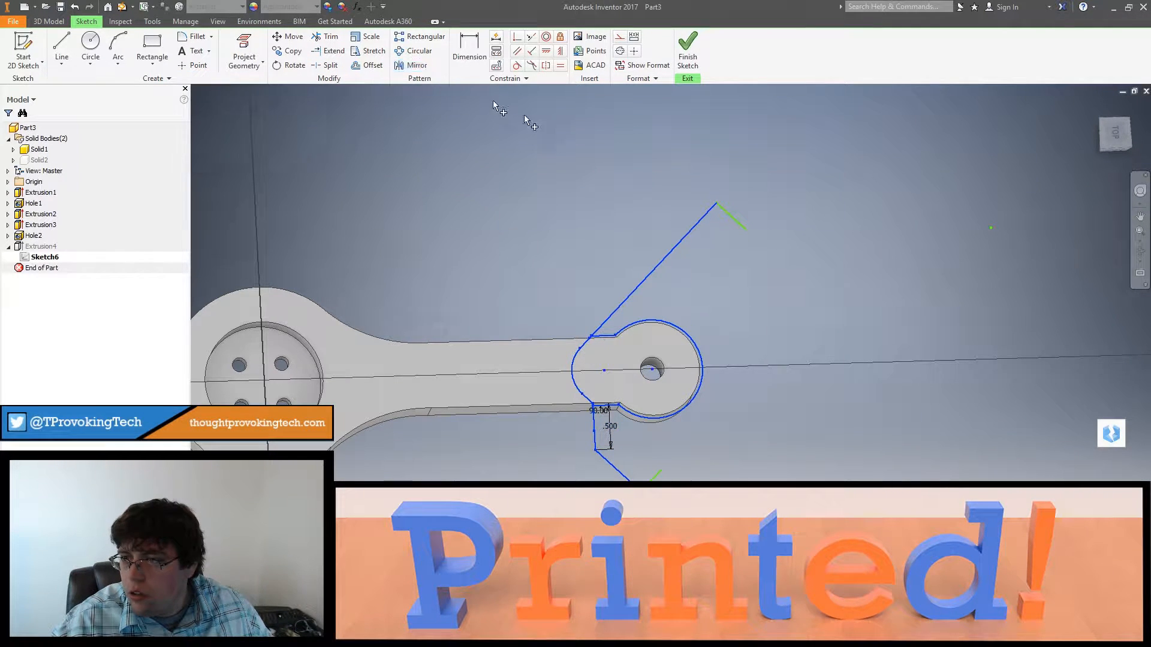
click(412, 65)
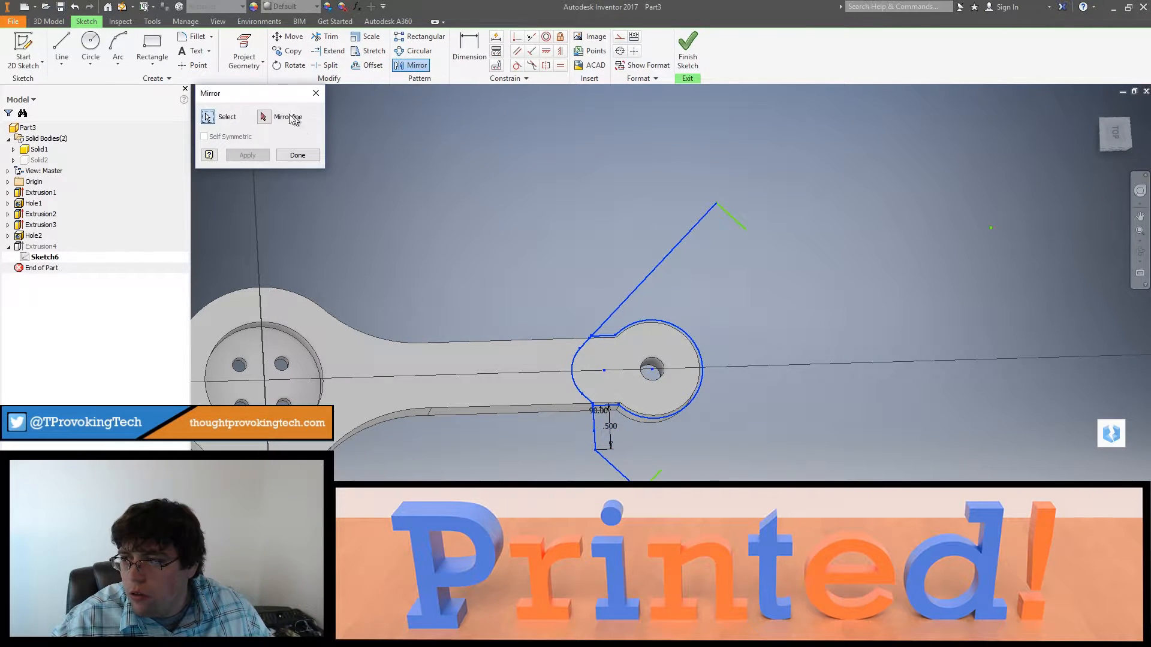
click(731, 219)
click(255, 156)
key(Escape)
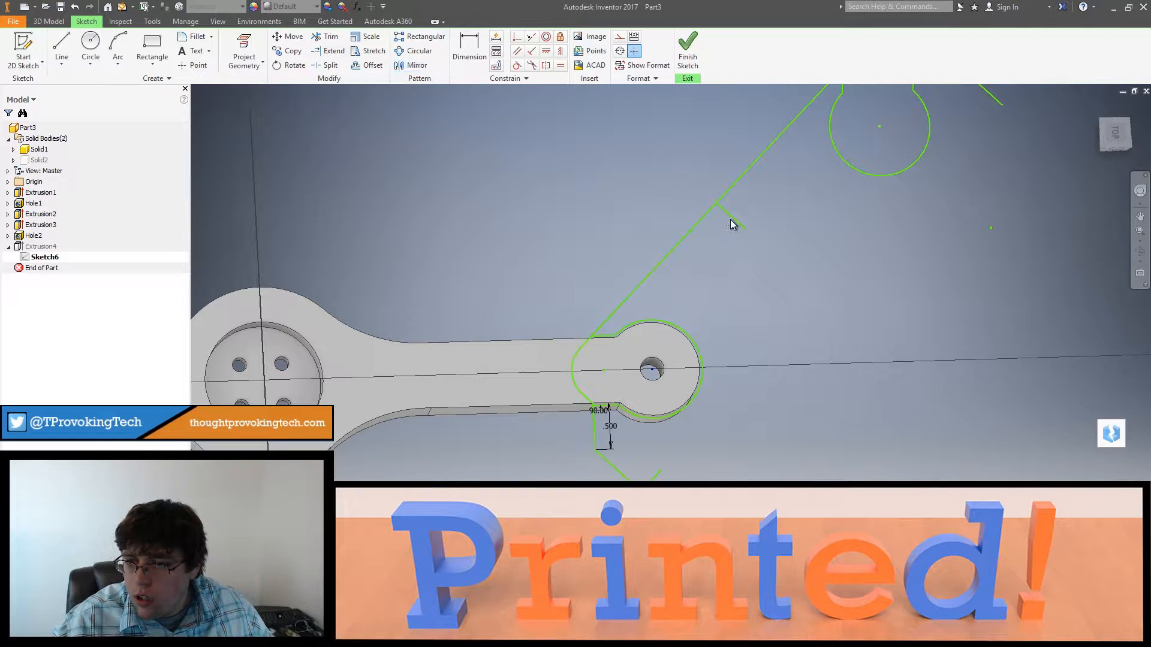
click(732, 220)
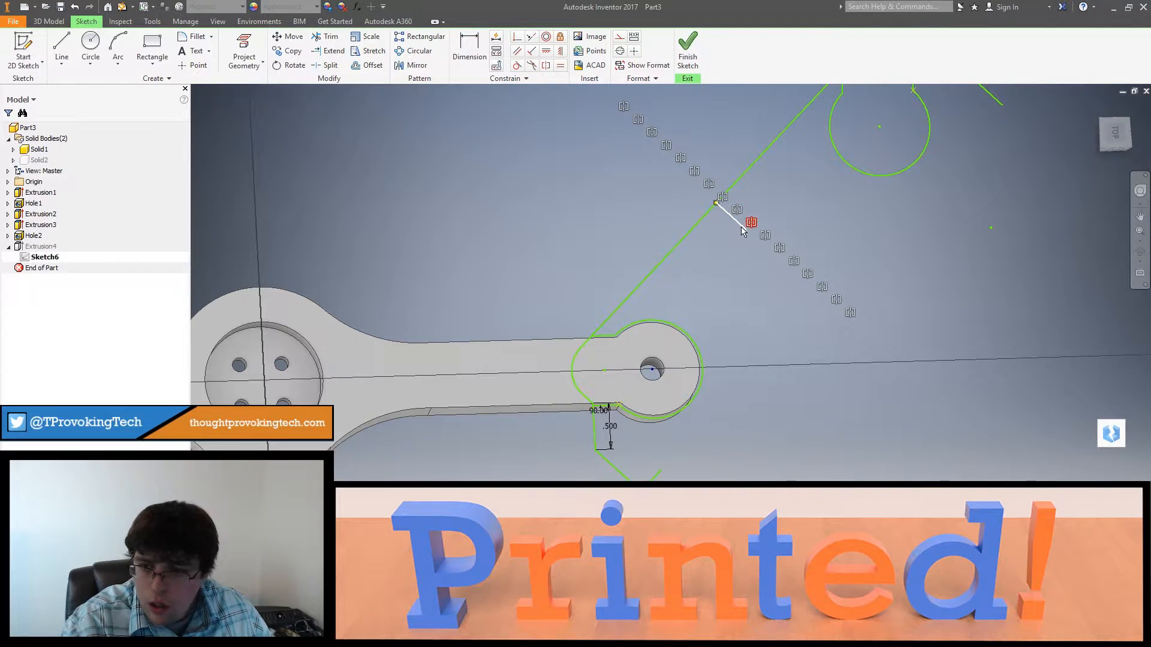
Step: Mirror the half frame profile across the short line at the lower angled line's end, closing the four-socket outline
scroll(760, 260, down, 5)
drag(718, 269, 696, 330)
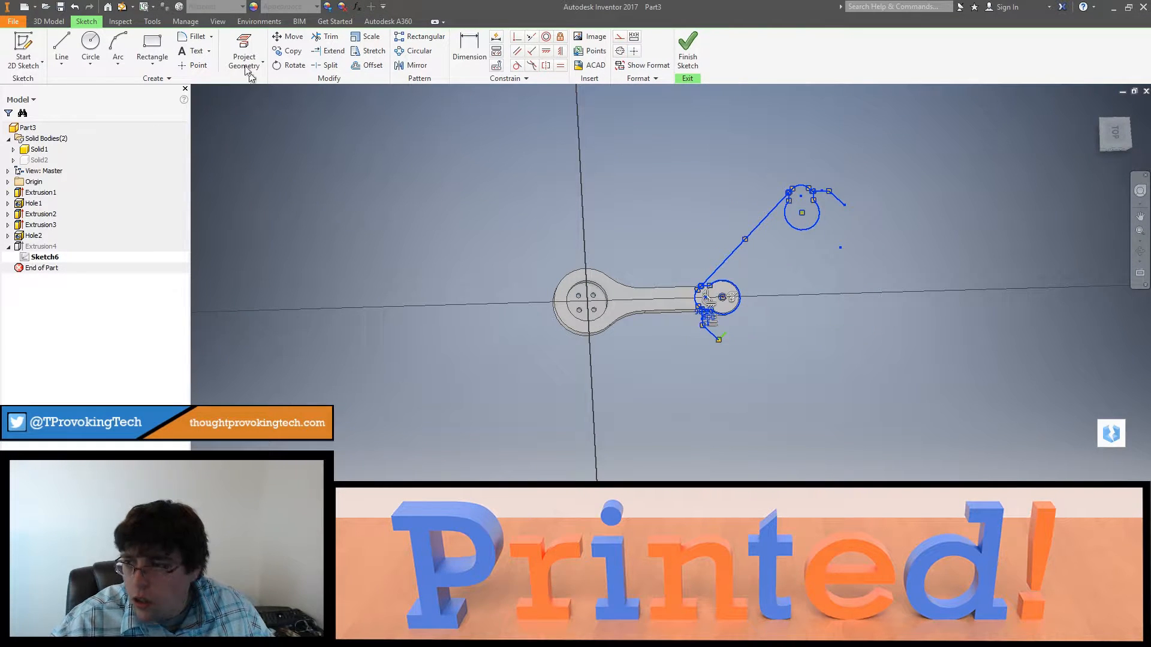
click(412, 65)
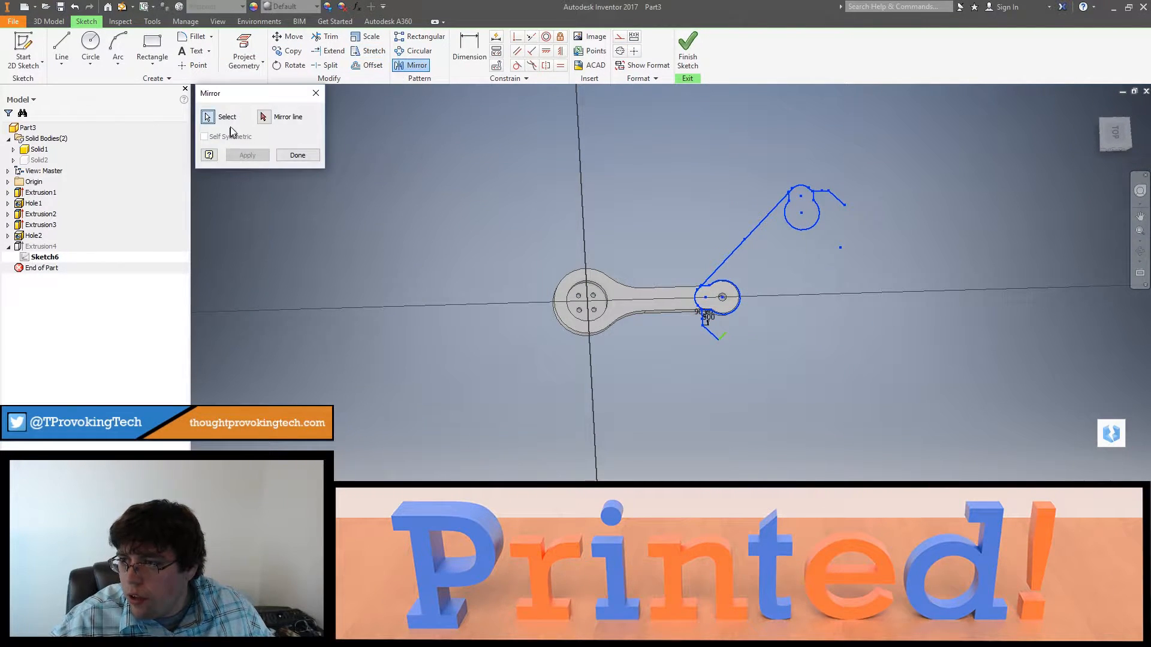
click(722, 338)
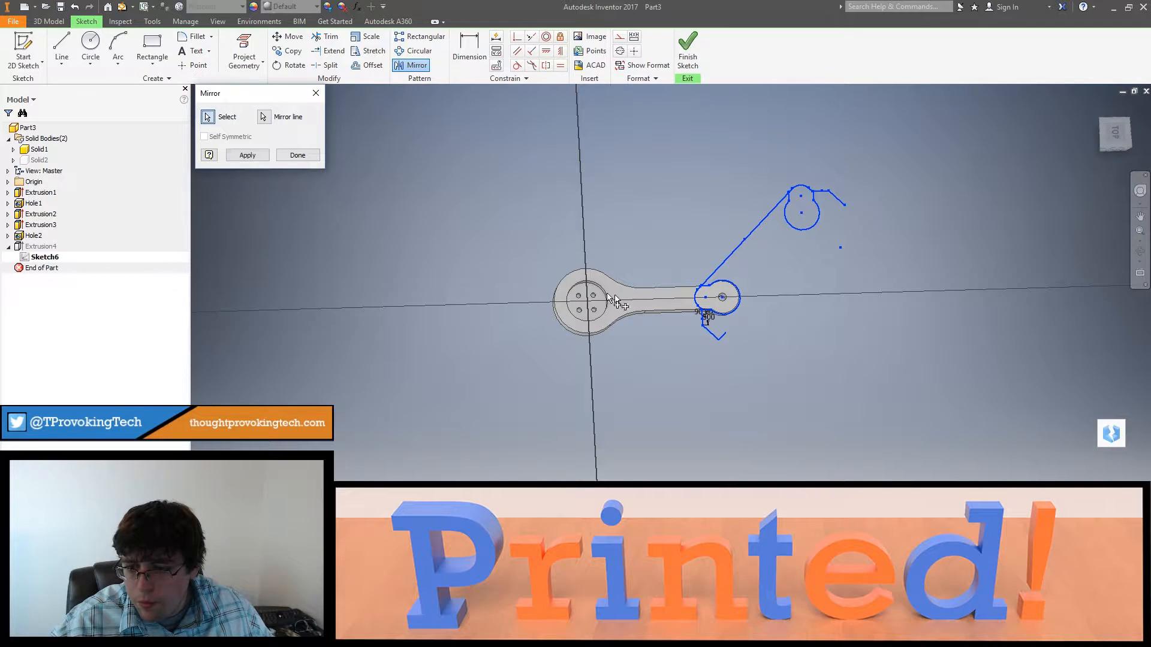
click(264, 156)
key(Escape)
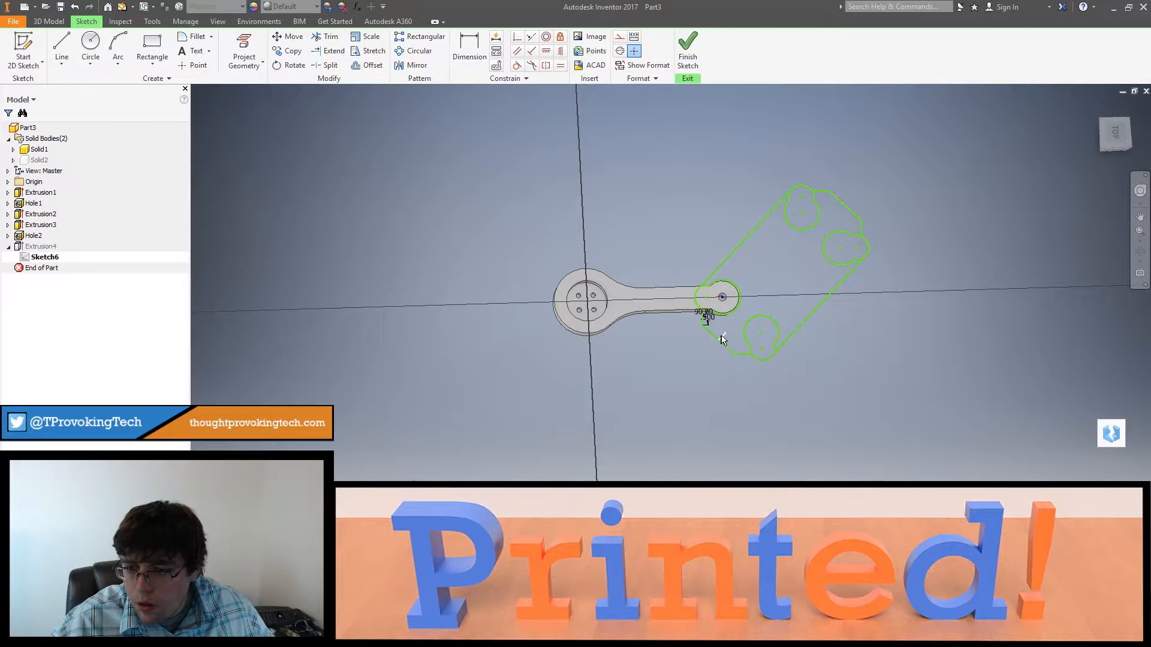
Step: Delete the short mirror line at the lower angled edge and finish the sketch
click(722, 337)
click(851, 374)
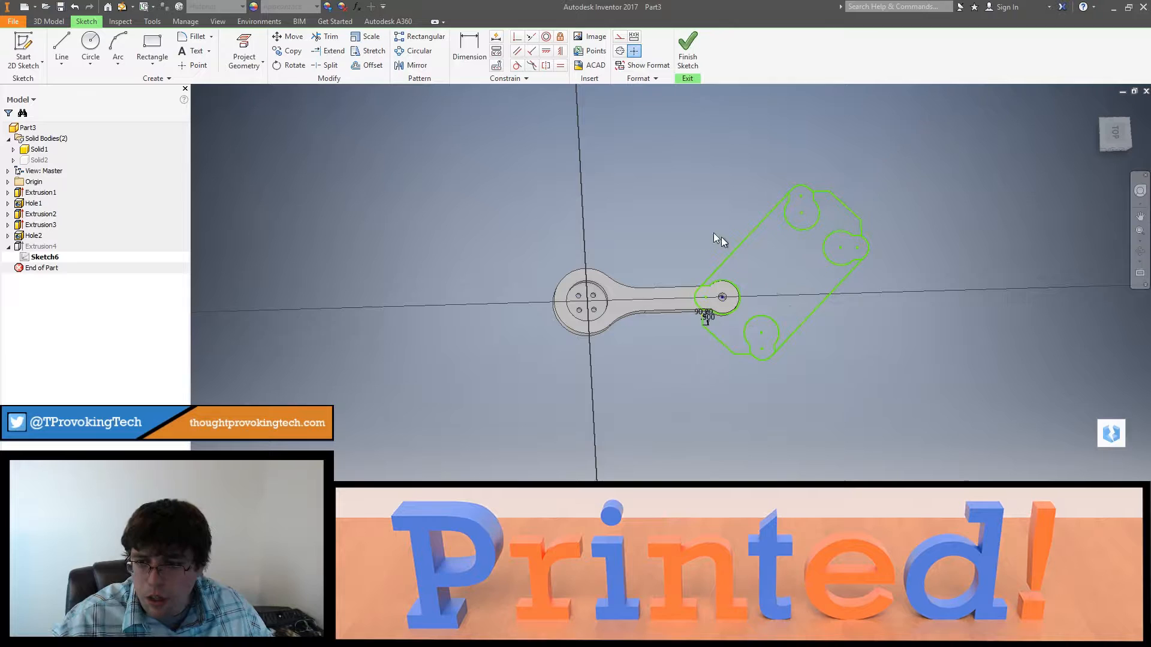
click(689, 60)
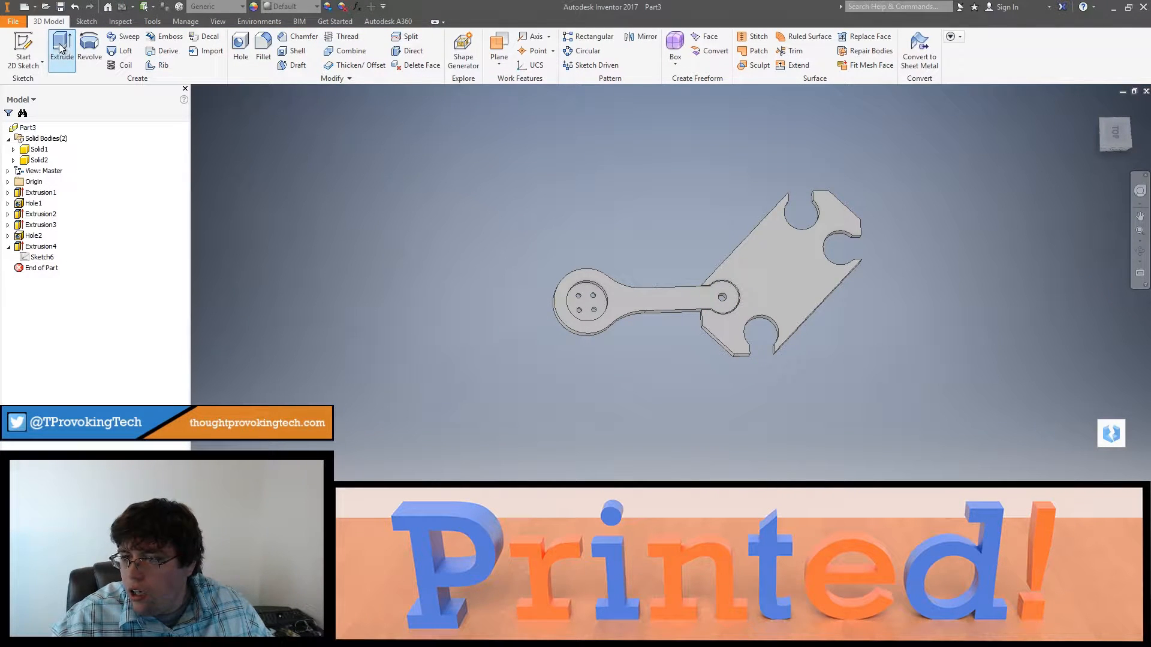
Step: Examine the extruded frame and the button arm seated in its socket from the top, side and underside
shift+middle_drag(675, 422, 642, 455)
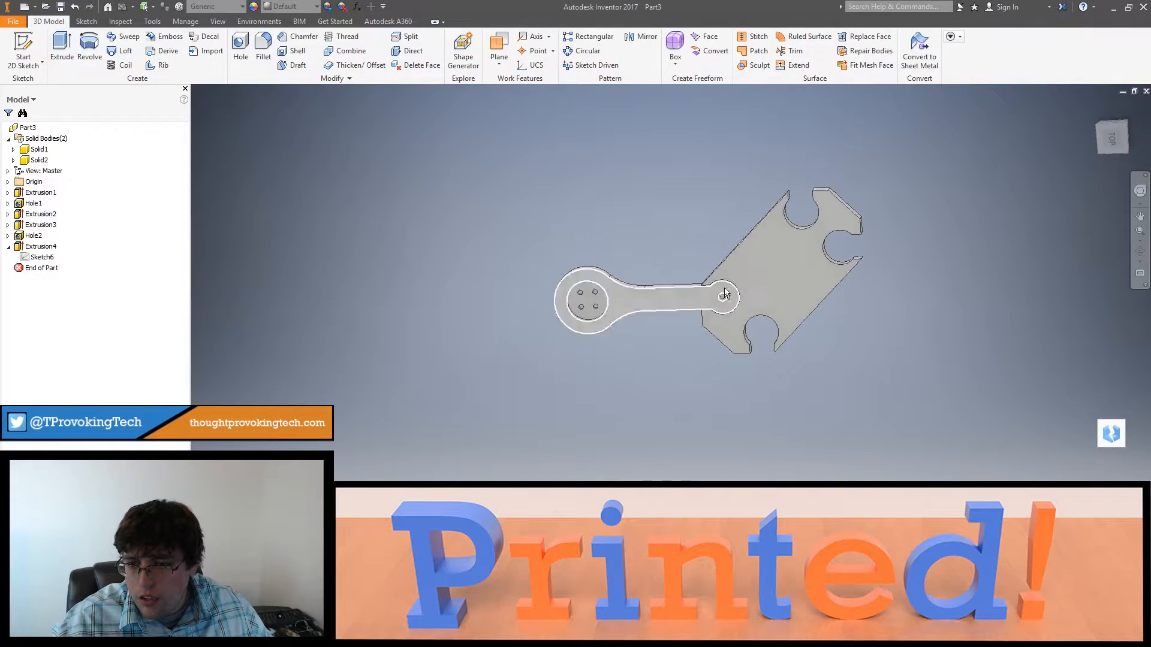
scroll(723, 289, up, 8)
shift+middle_drag(624, 318, 758, 492)
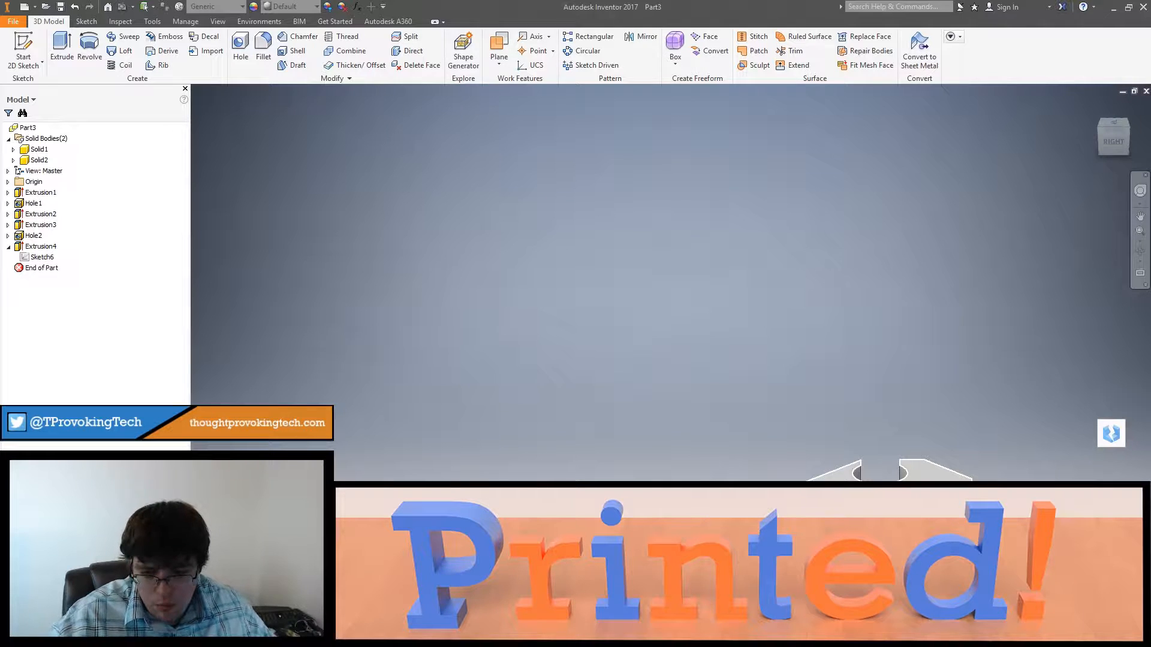
mouse_move(758, 503)
middle_down()
mouse_move(758, 528)
mouse_move(755, 506)
middle_up()
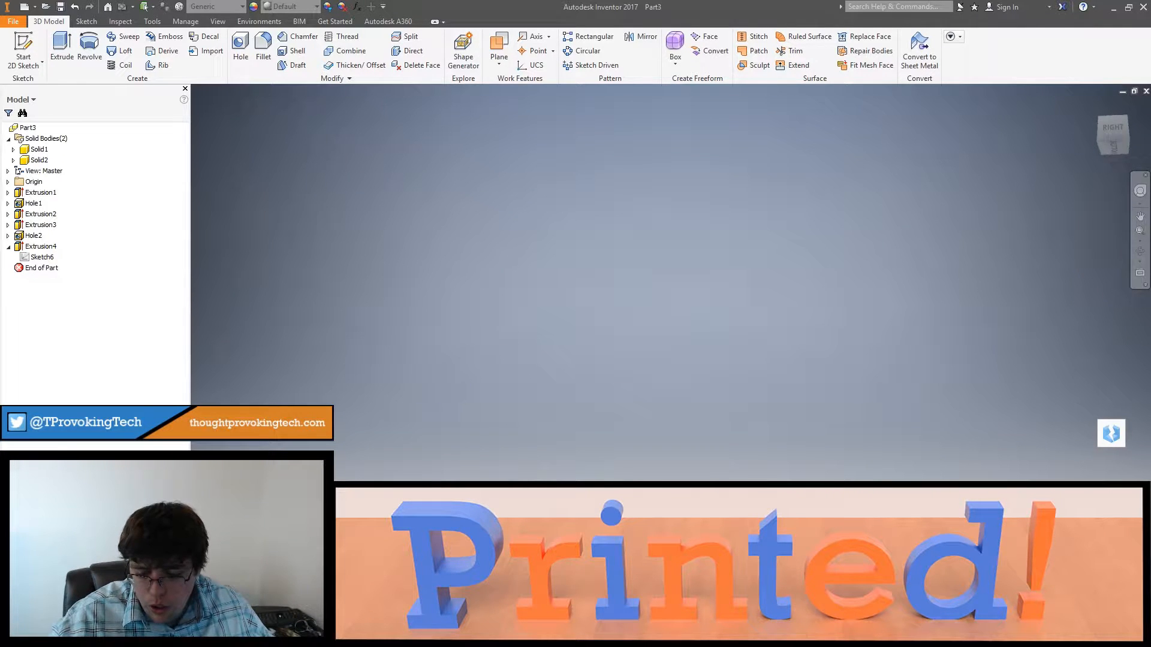
middle_drag(901, 482, 899, 344)
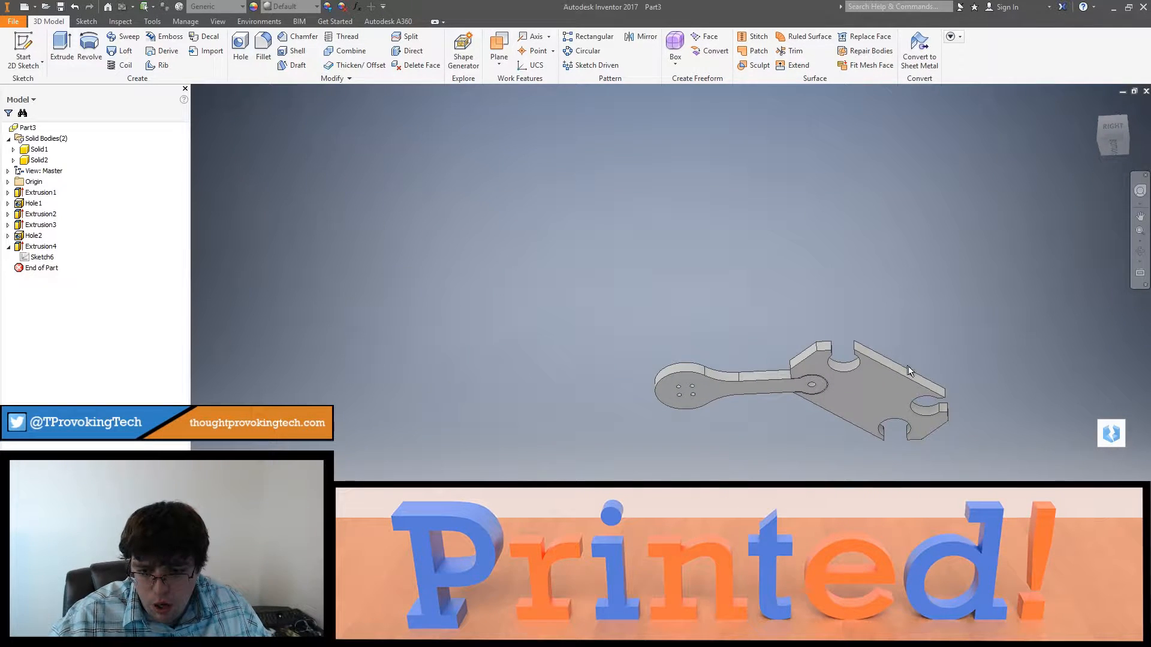
shift+middle_drag(898, 390, 933, 389)
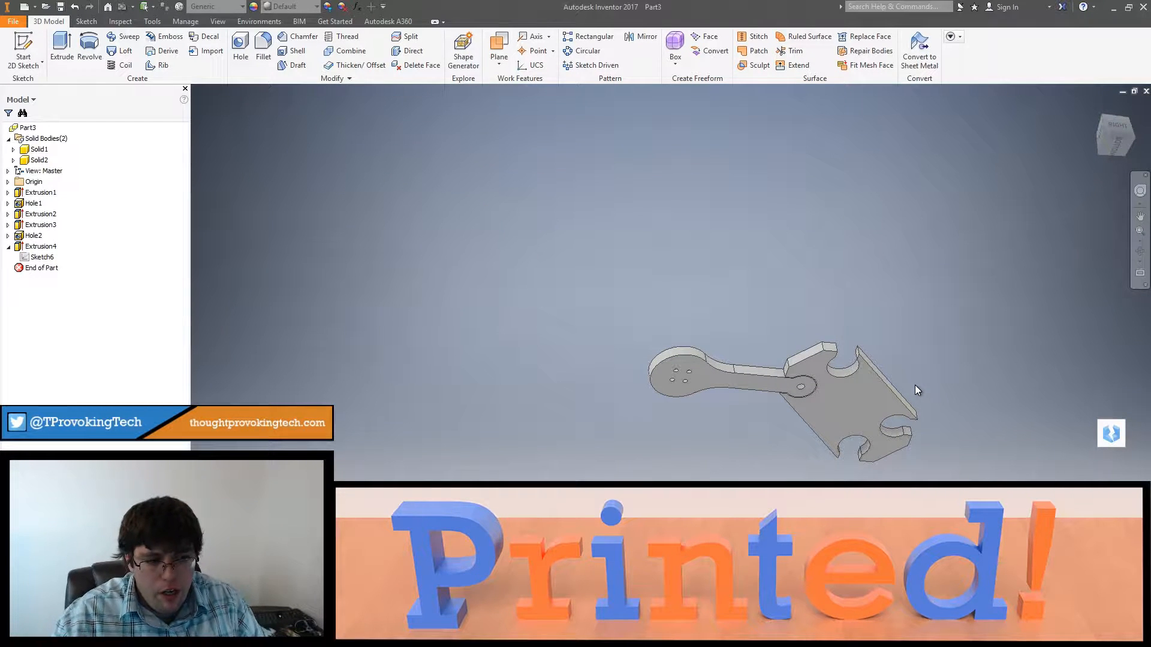
shift+middle_drag(878, 391, 862, 442)
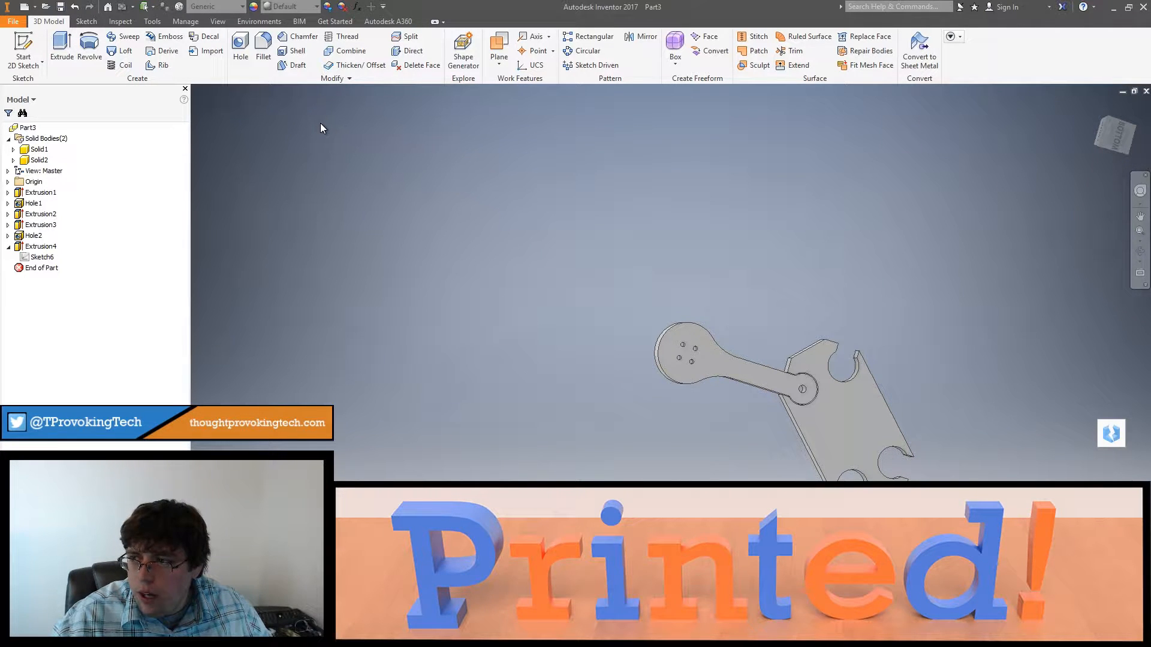
shift+middle_drag(809, 420, 802, 462)
shift+middle_drag(798, 395, 821, 374)
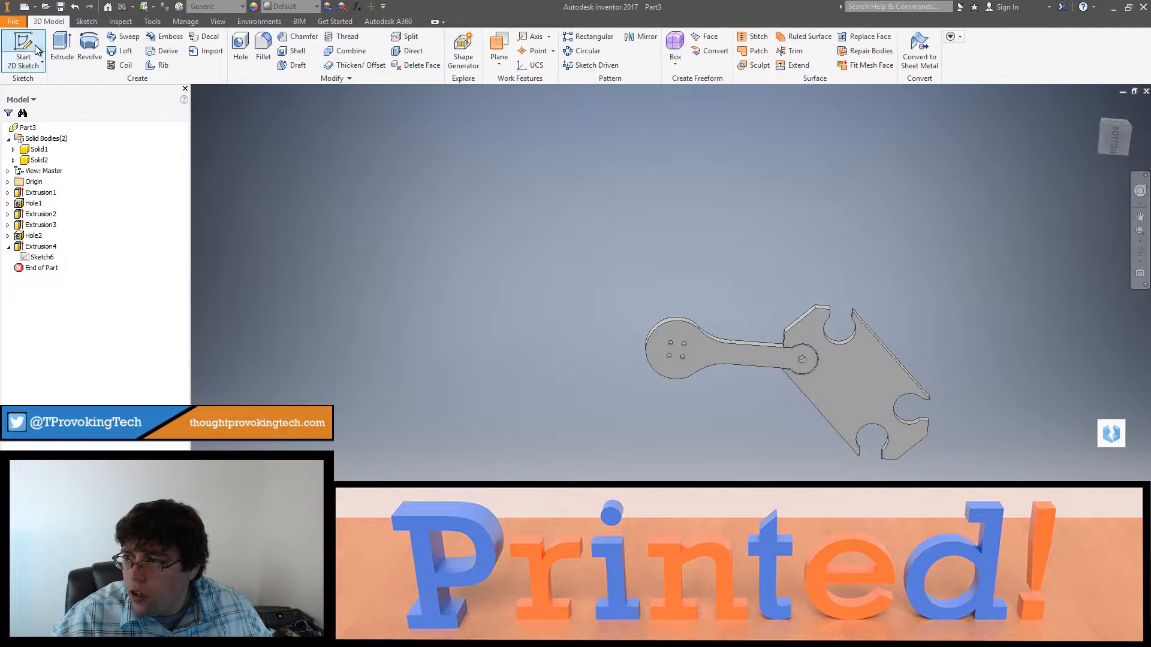
Step: Start a 2D sketch on the frame's underside and measure the frame's length between its two short angled end edges
click(23, 48)
click(838, 384)
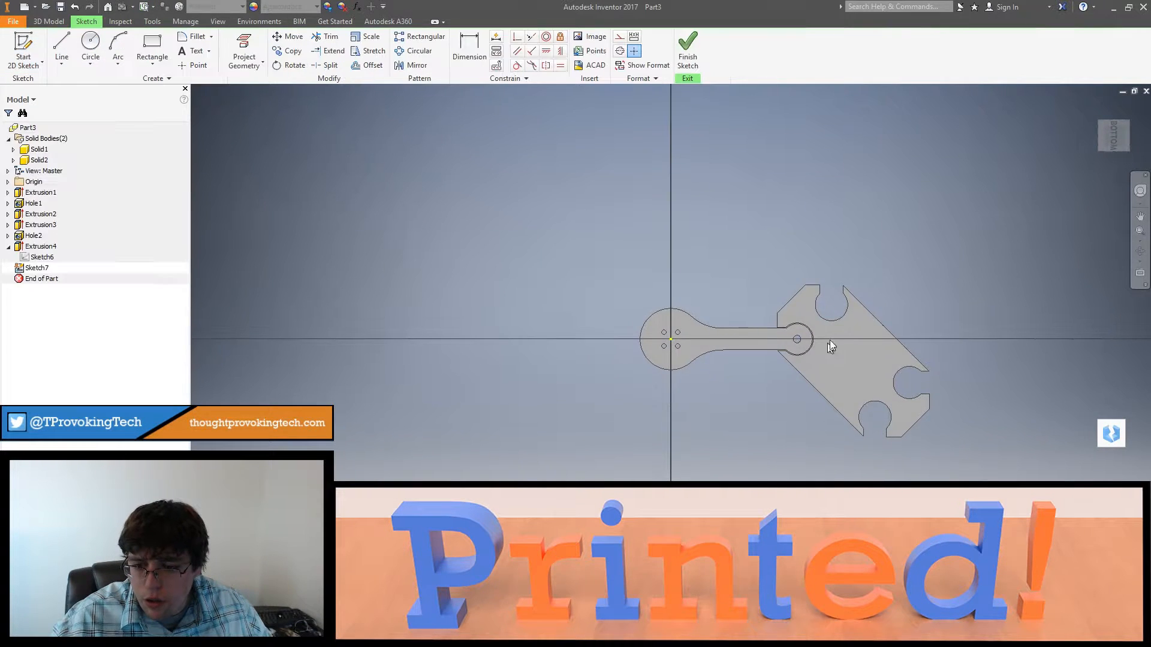
scroll(832, 339, up, 3)
middle_drag(832, 339, 718, 240)
key(m)
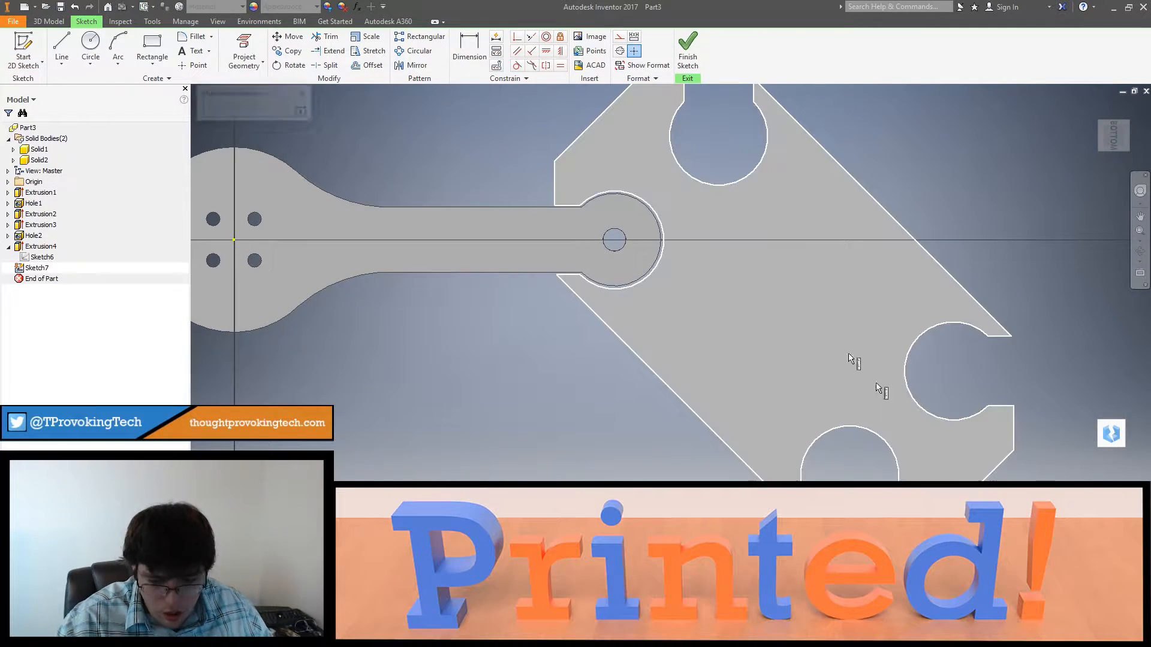
click(604, 123)
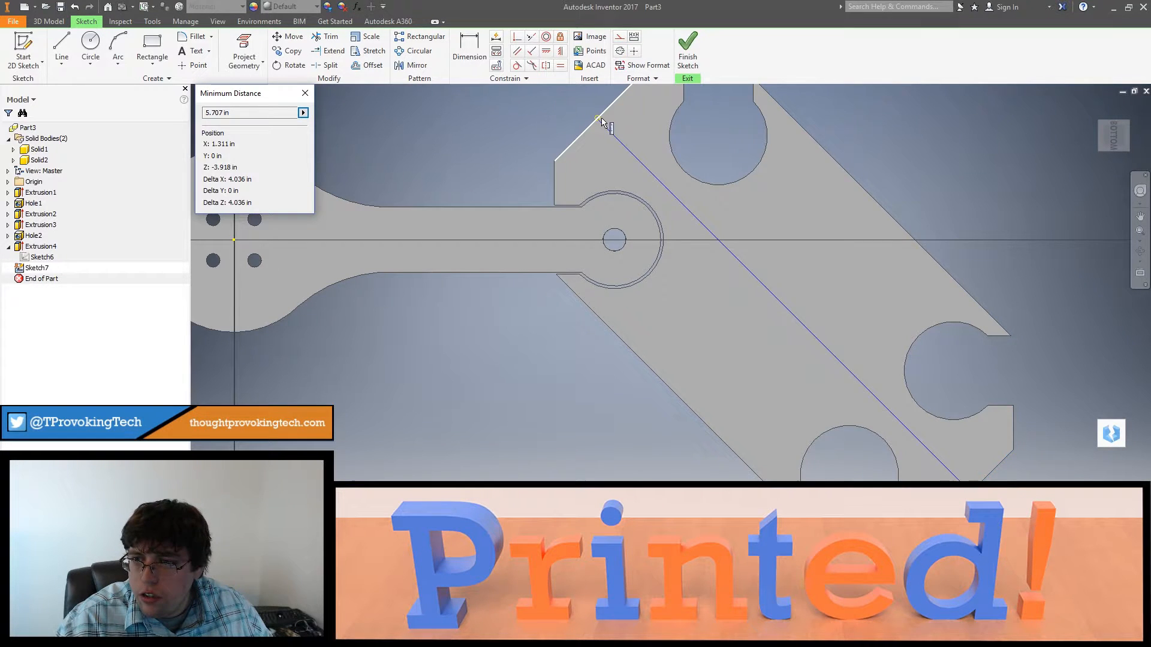
click(304, 94)
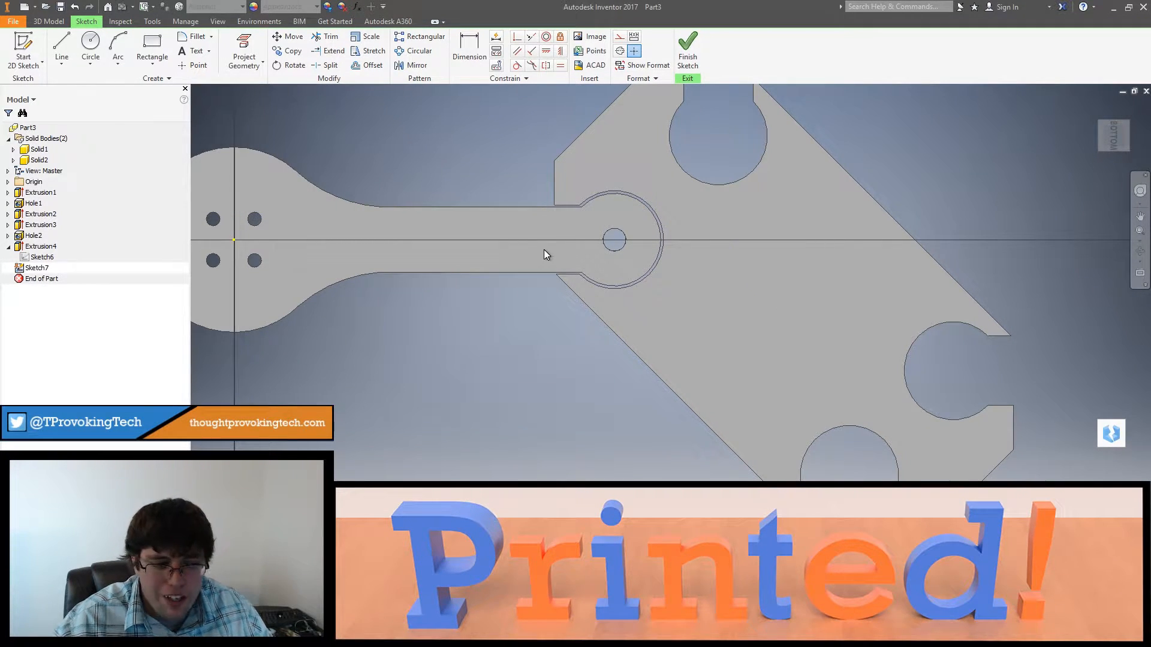
Step: Measure the button piece's overall length from the round button's outer edge to the arm's rounded end
shift+middle_drag(625, 272, 827, 368)
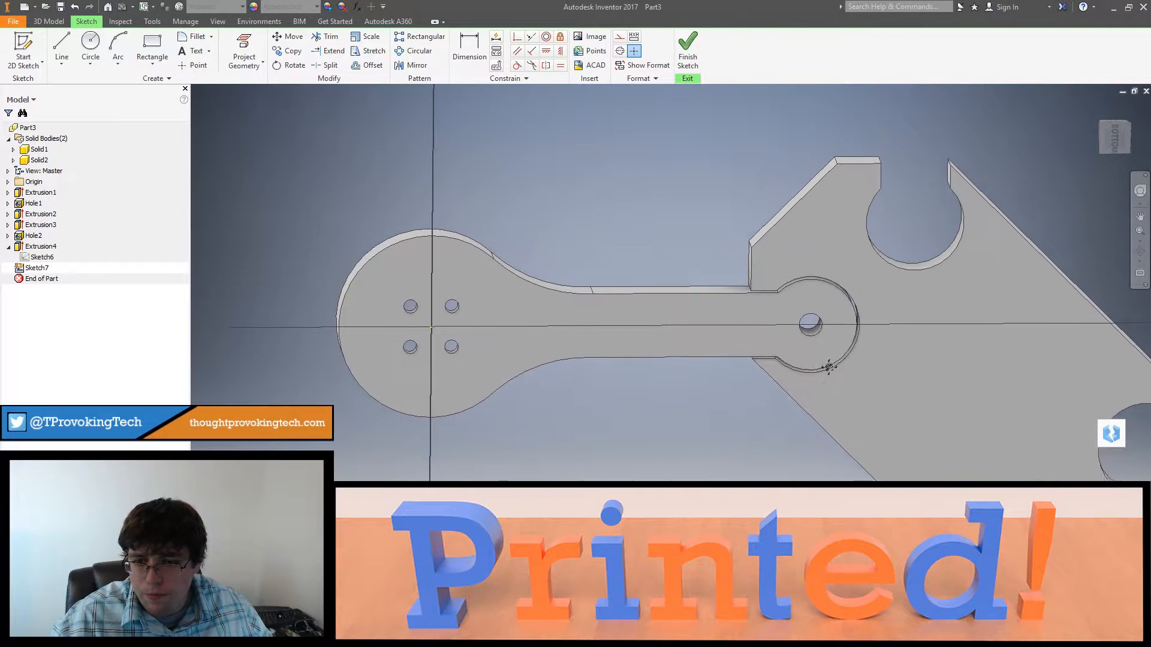
scroll(827, 368, down, 3)
scroll(815, 363, up, 3)
key(m)
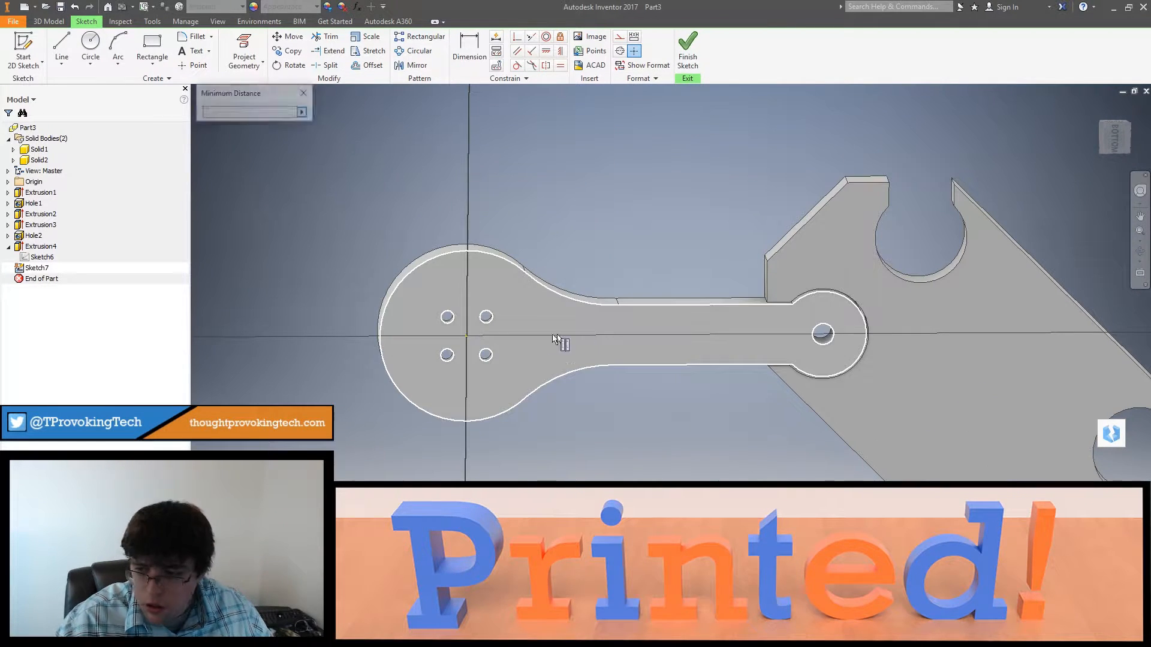
click(379, 339)
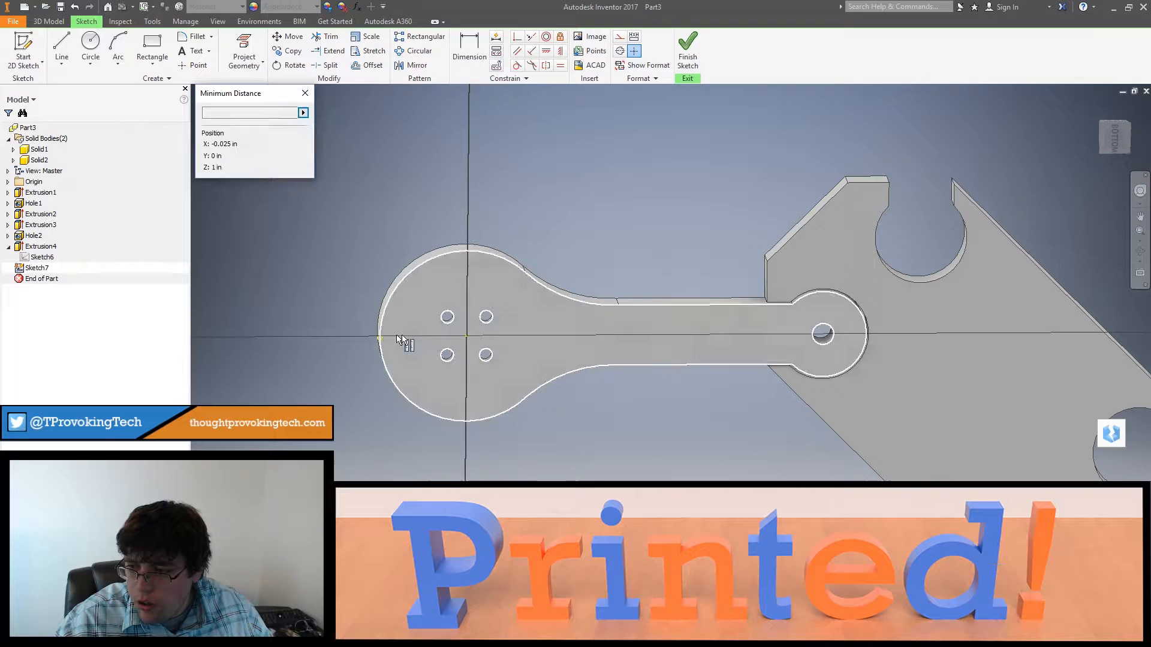
click(863, 350)
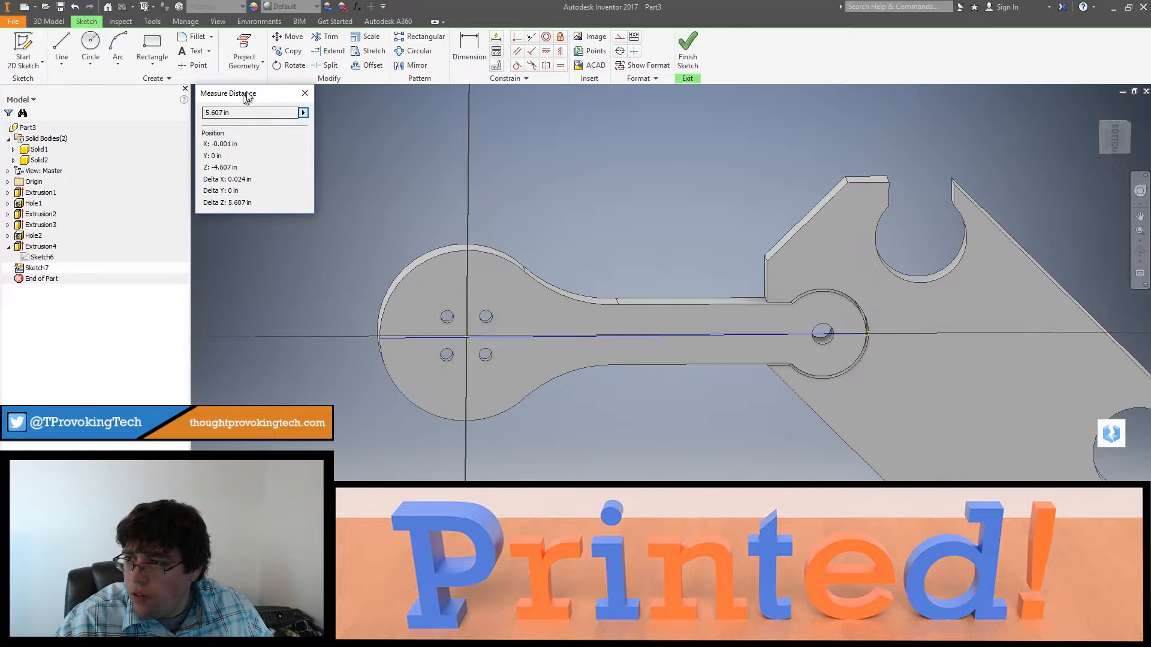
click(305, 93)
shift+middle_drag(817, 377, 803, 300)
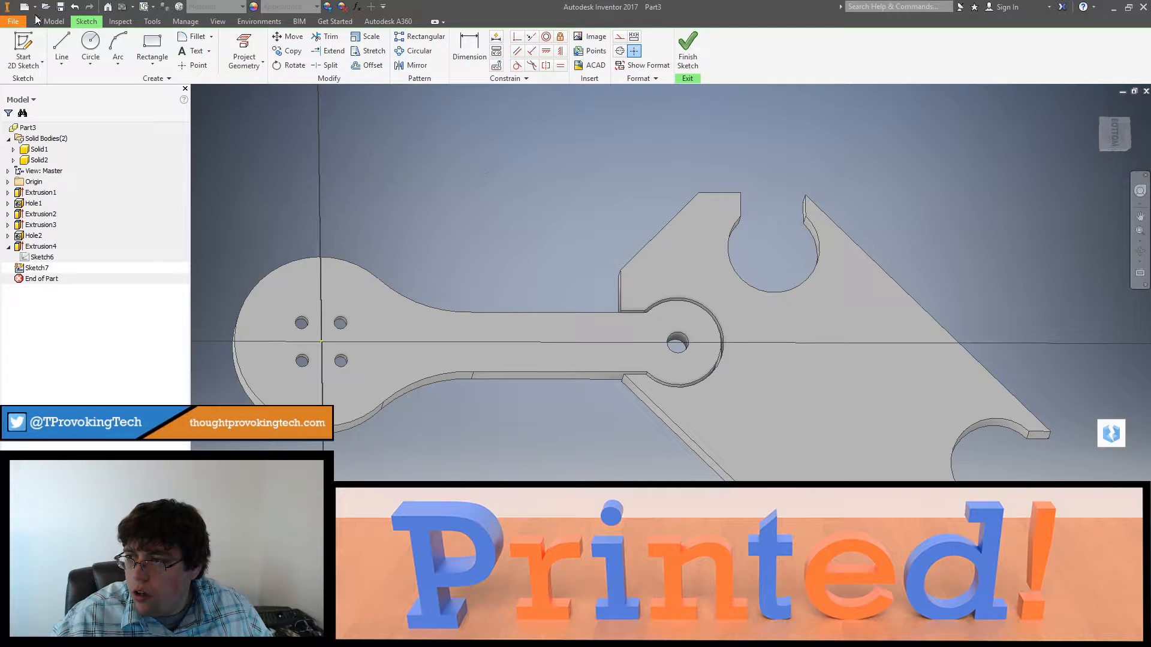
click(244, 43)
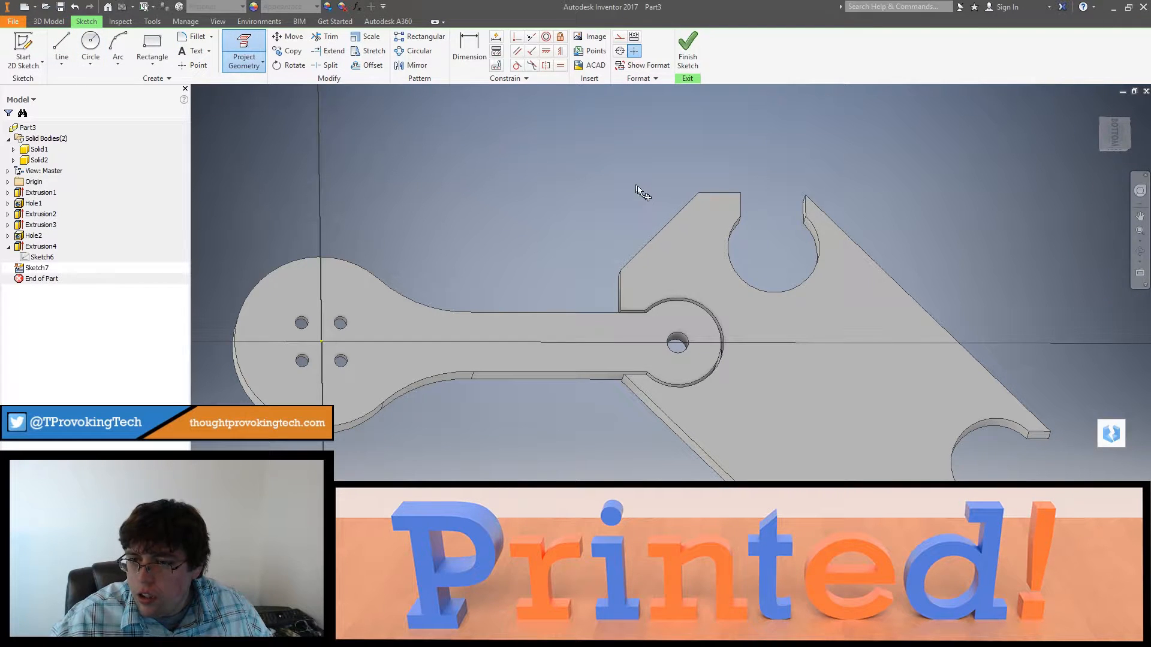
click(42, 258)
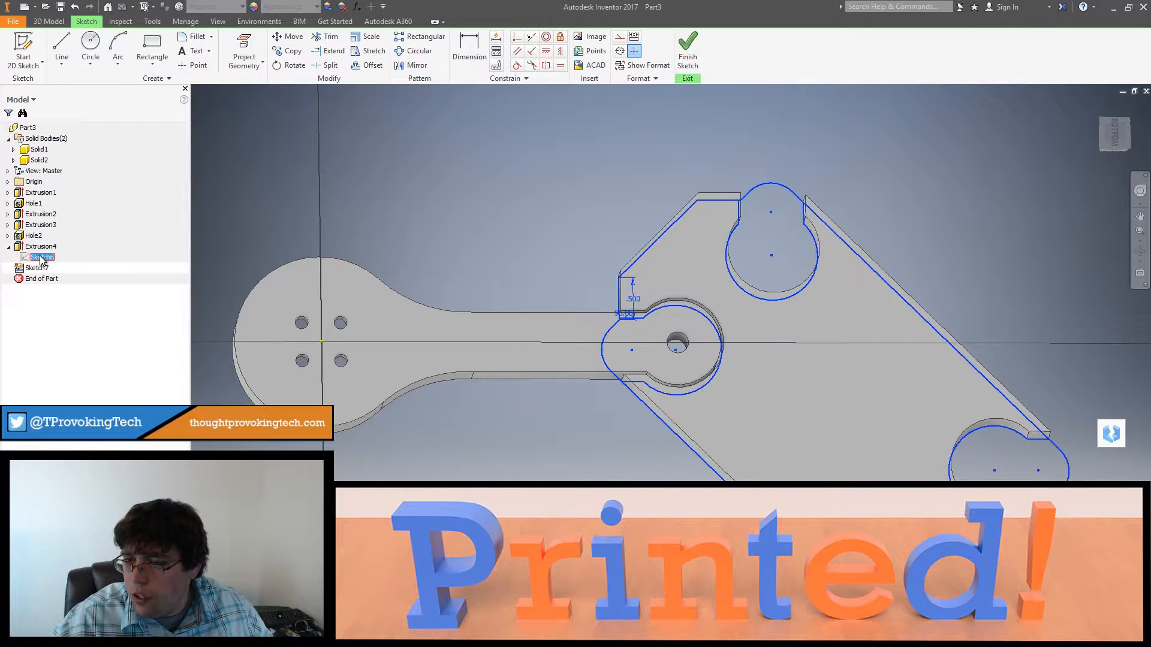
right_click(40, 258)
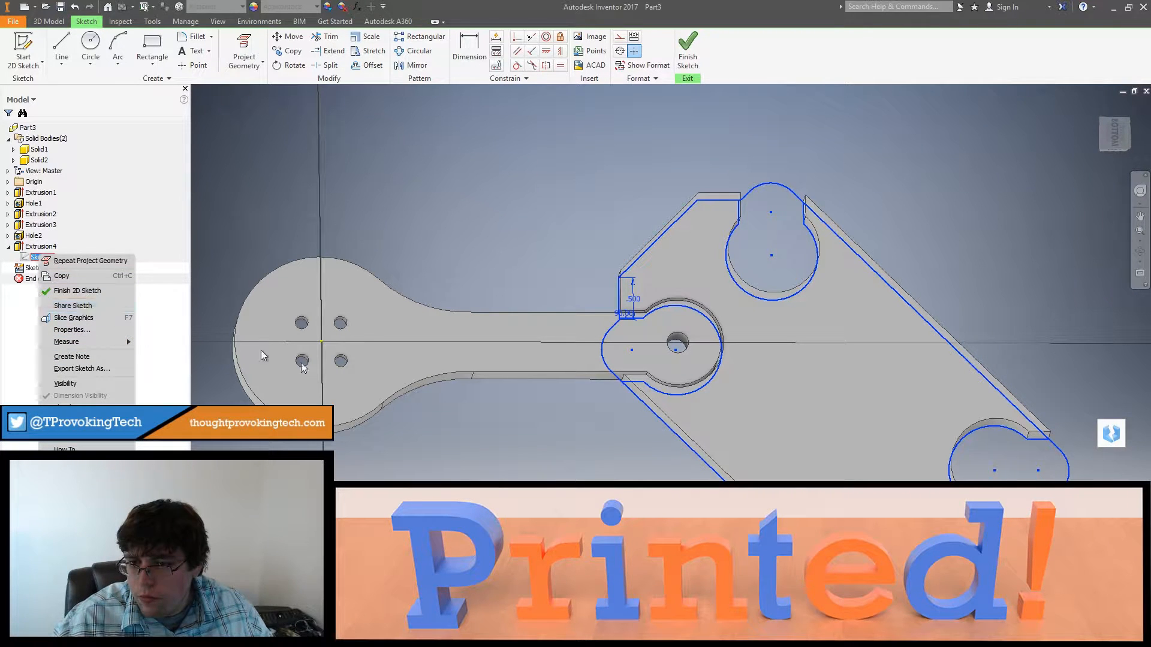
click(710, 259)
click(267, 230)
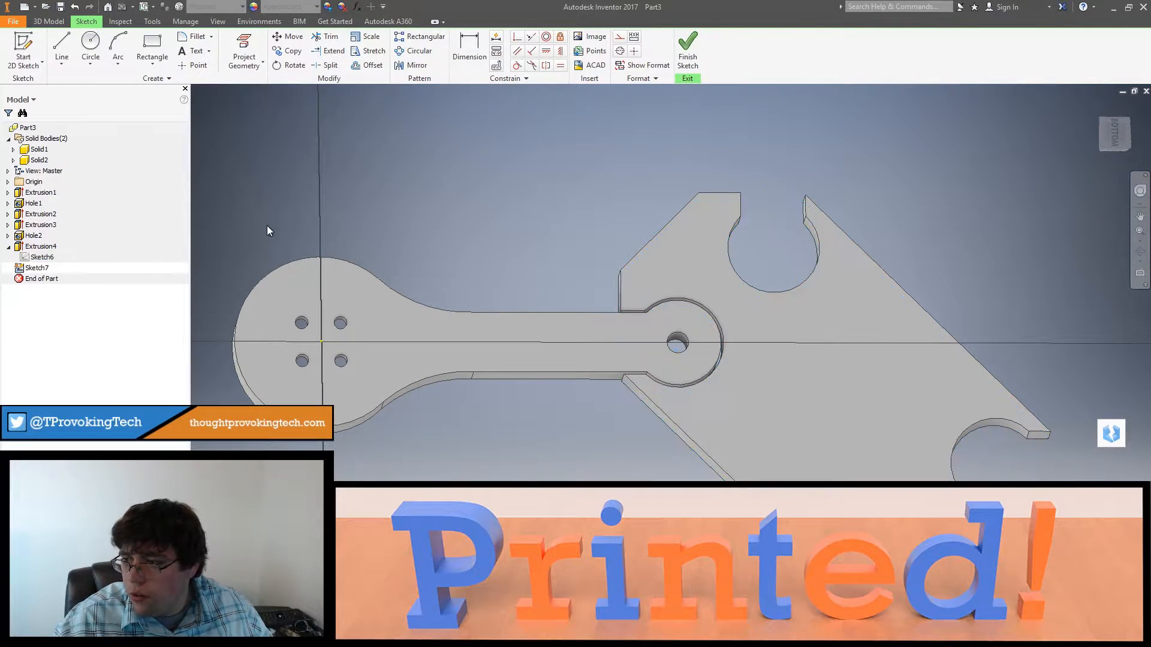
Step: Project the outline of the frame's underside face into the sketch
click(244, 51)
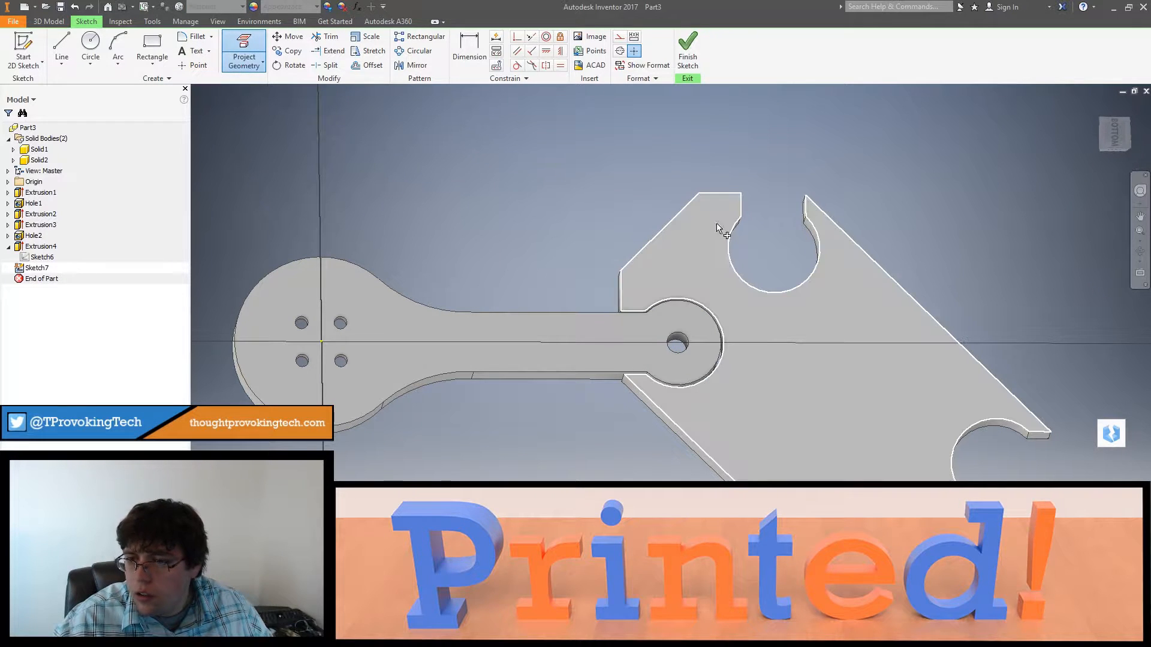
click(695, 235)
key(Escape)
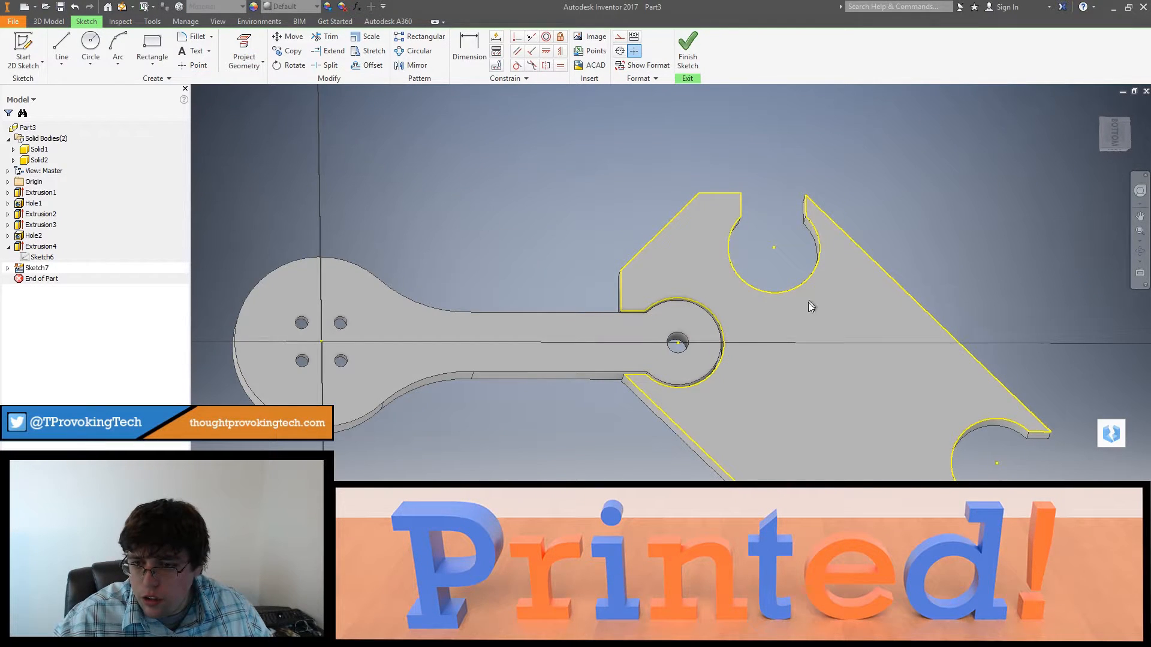
scroll(806, 303, down, 2)
middle_drag(797, 307, 730, 276)
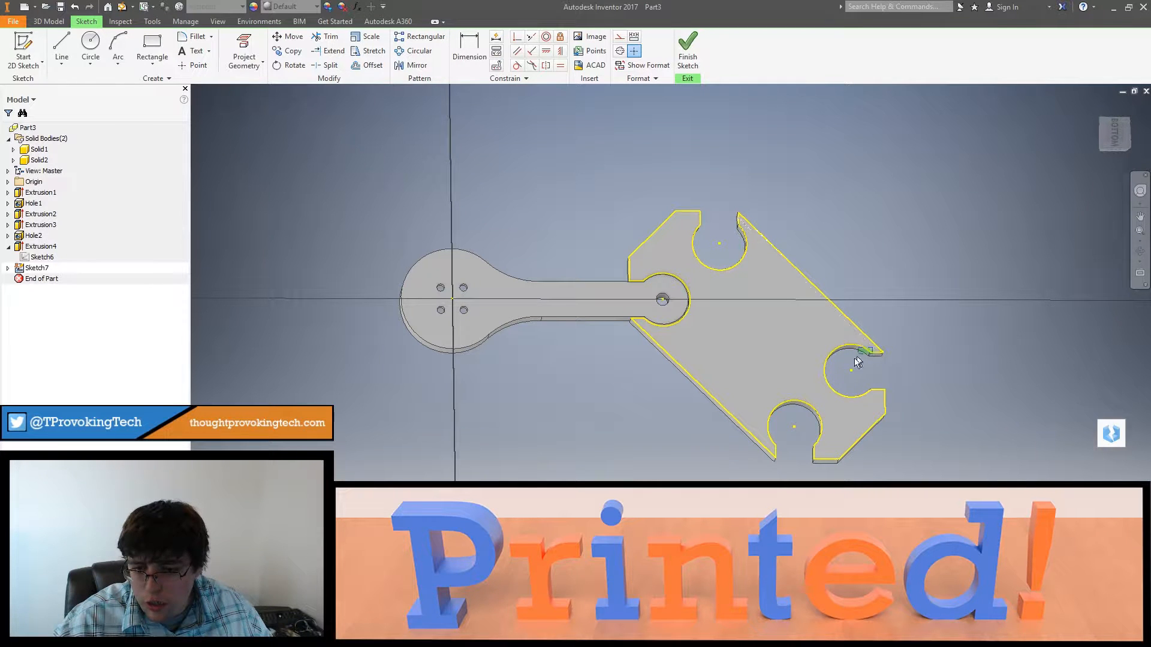
drag(785, 412, 769, 430)
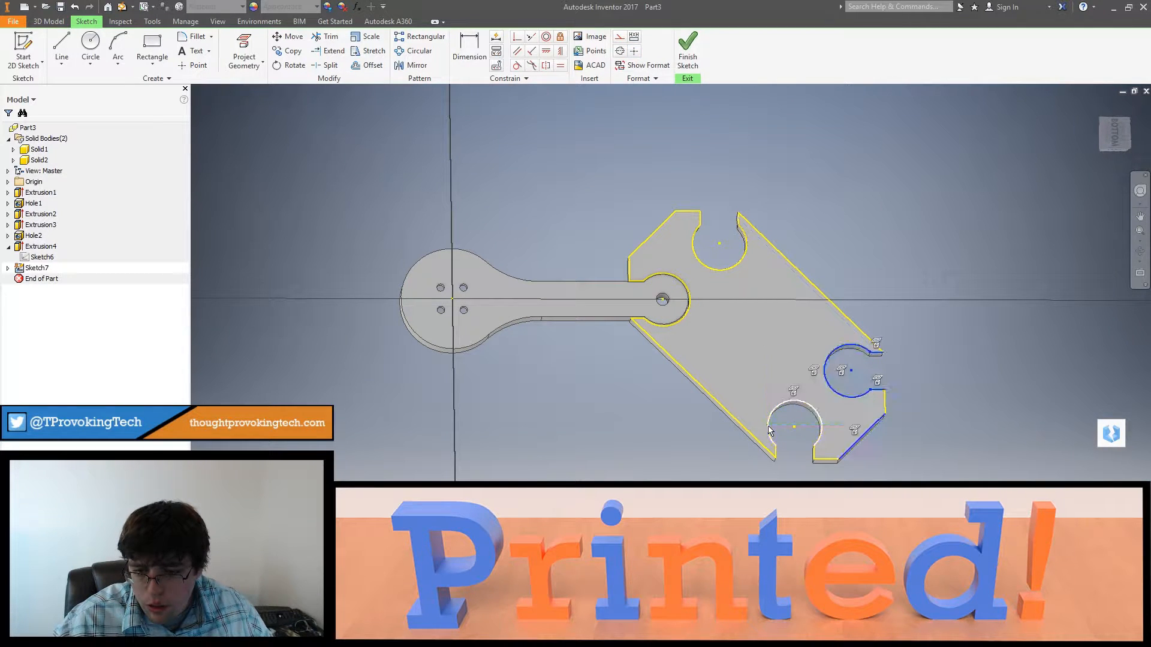
ctrl+click(814, 450)
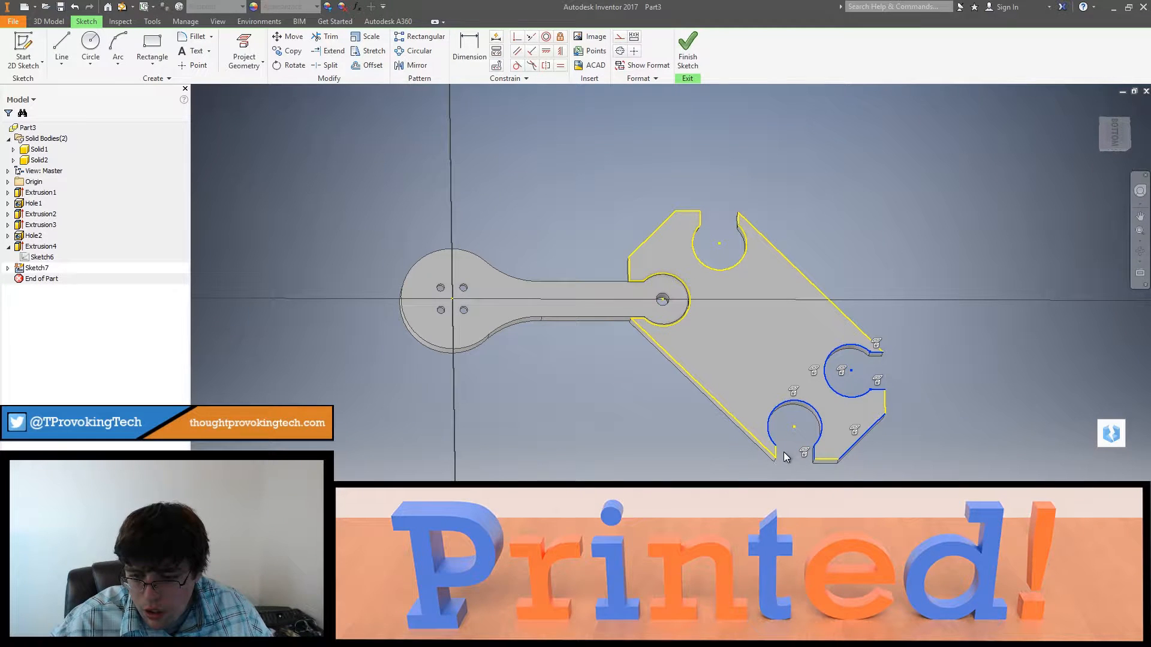
ctrl+click(864, 435)
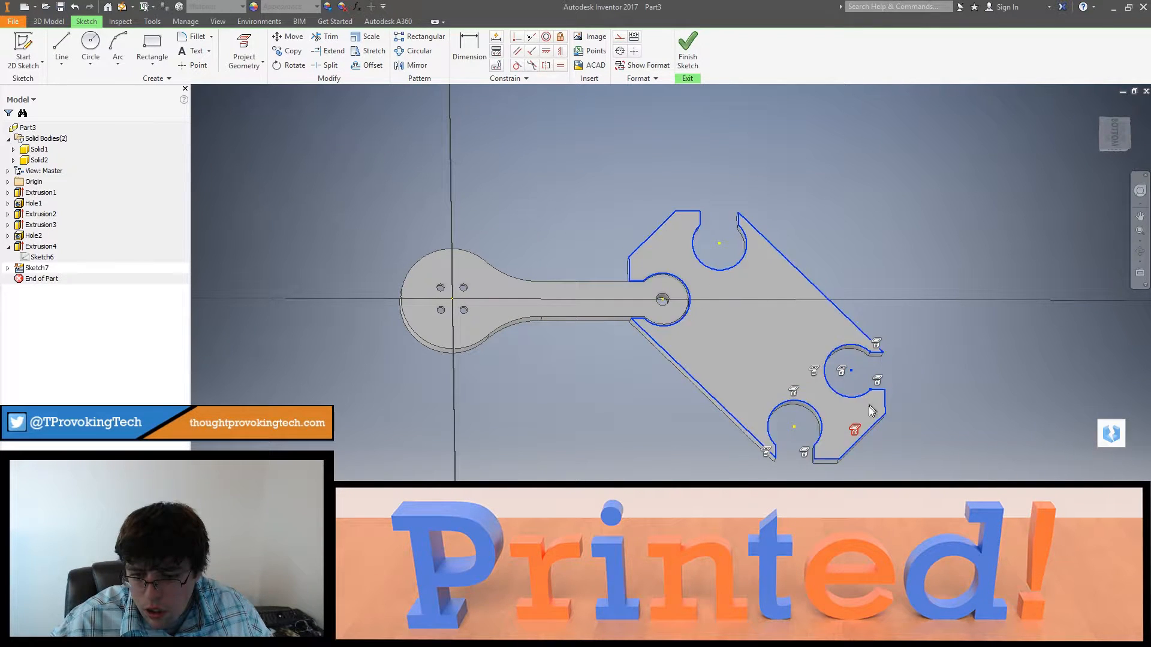
key(Escape)
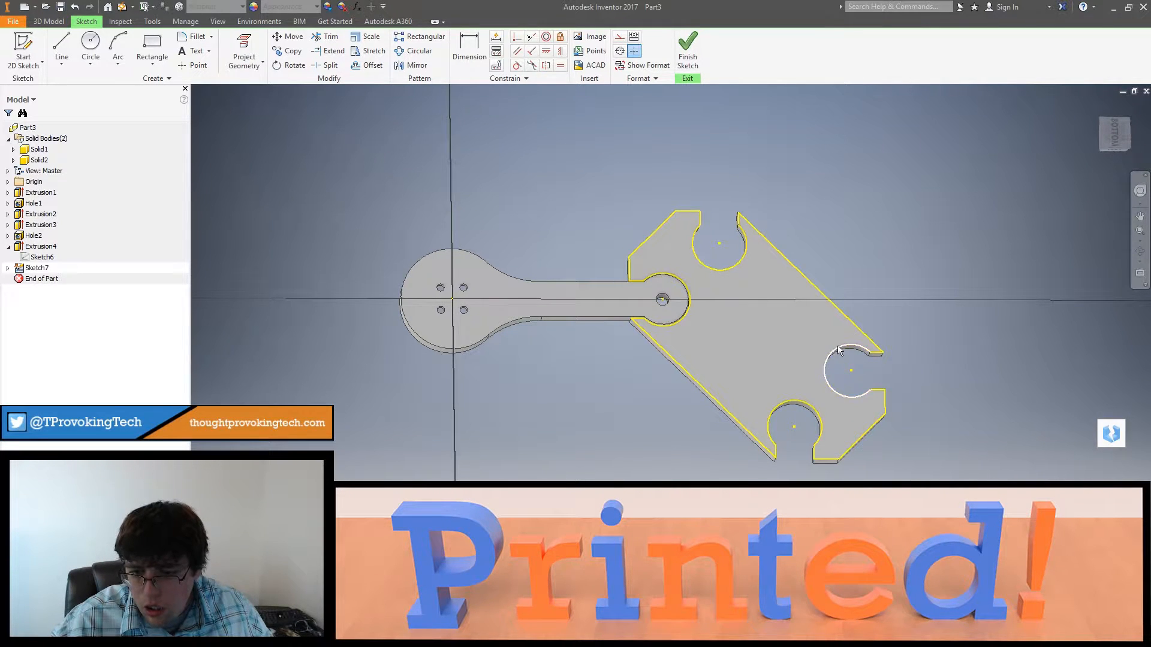
Step: Remove the constraints from the projected edges of the two sockets farthest from the arm and delete those edges
click(877, 355)
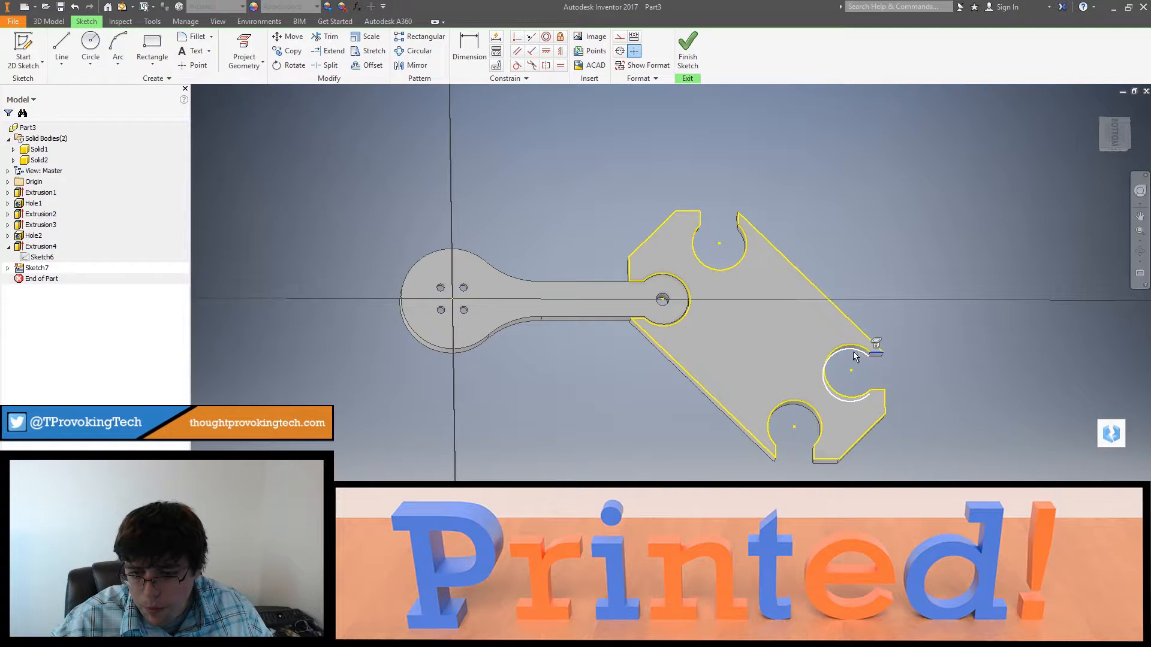
click(822, 433)
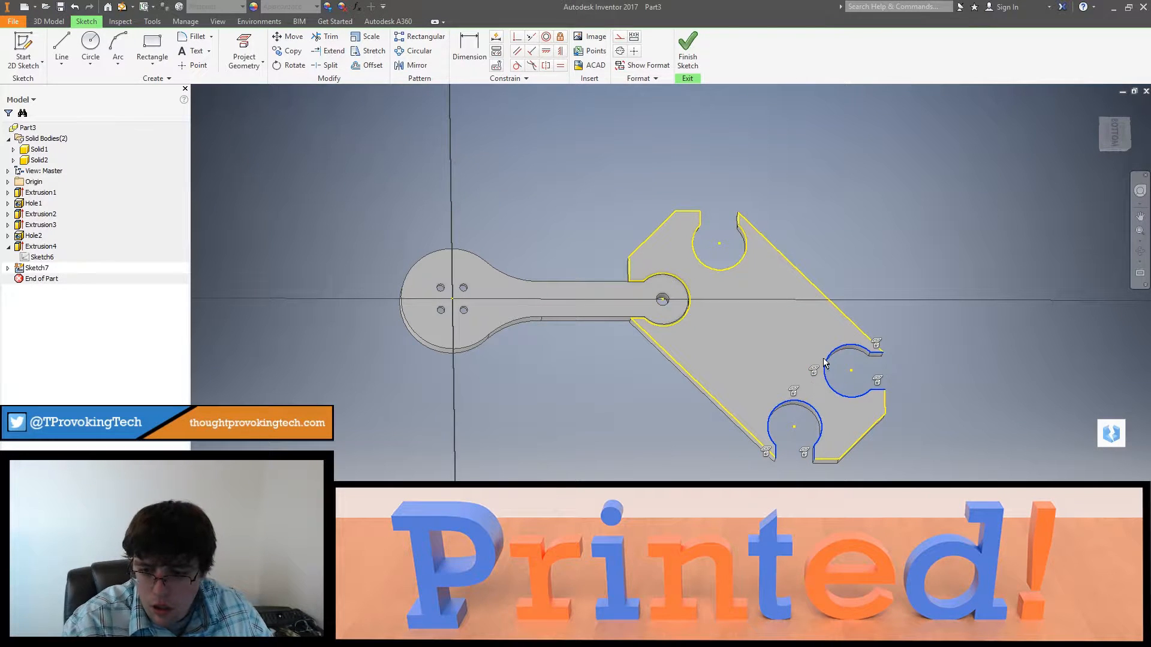
right_click(815, 413)
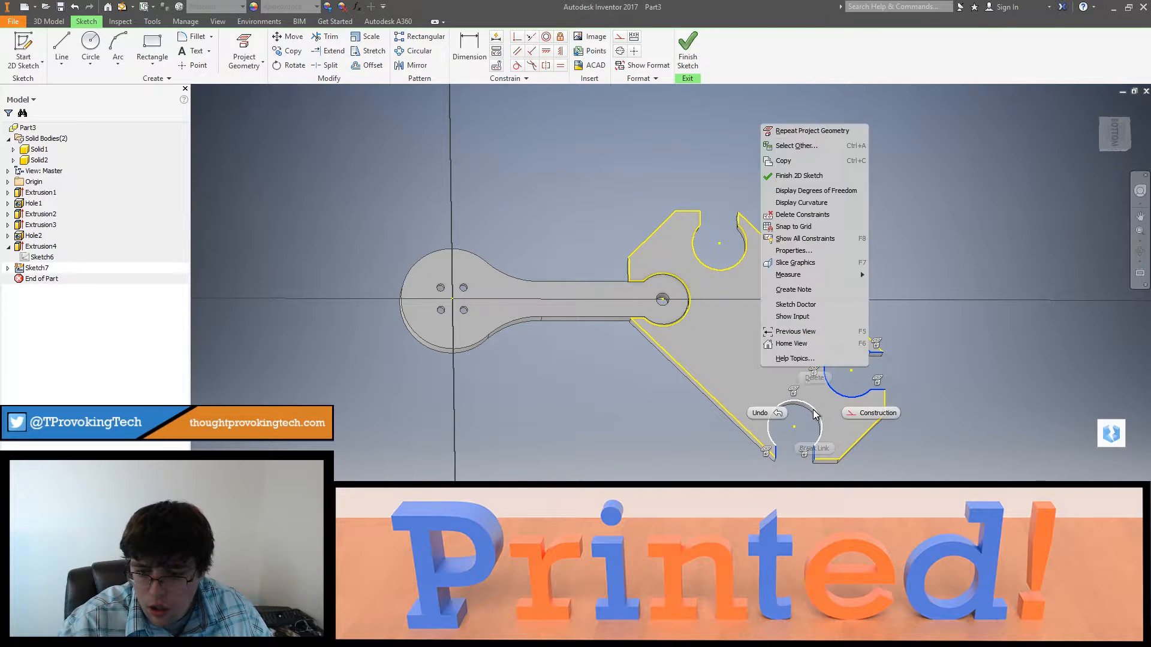
click(801, 215)
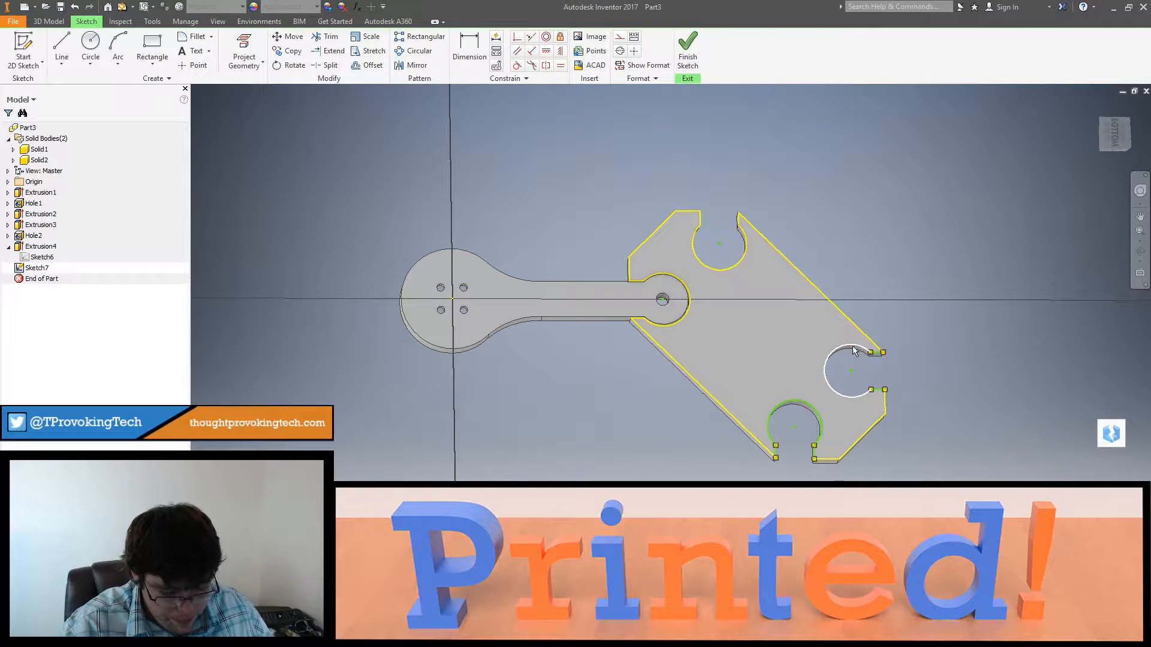
click(875, 353)
key(Delete)
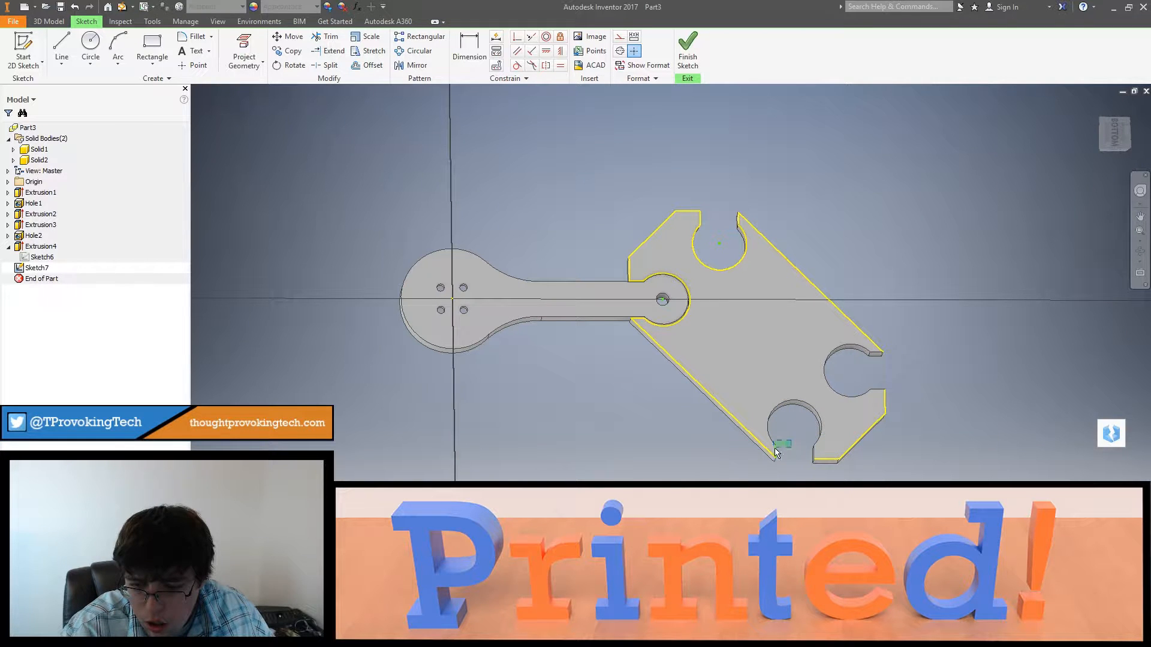
key(Delete)
Step: Remove the constraints from the projected upper socket edges and arm socket arc, and delete this geometry
middle_drag(787, 358, 823, 431)
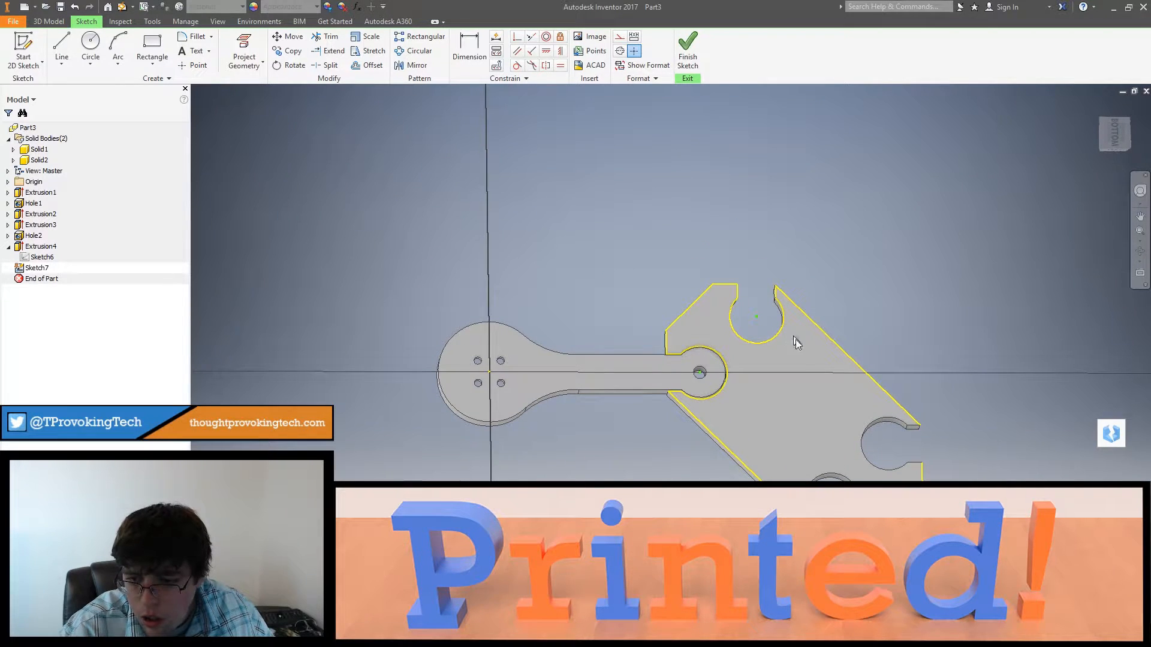
drag(781, 297, 709, 393)
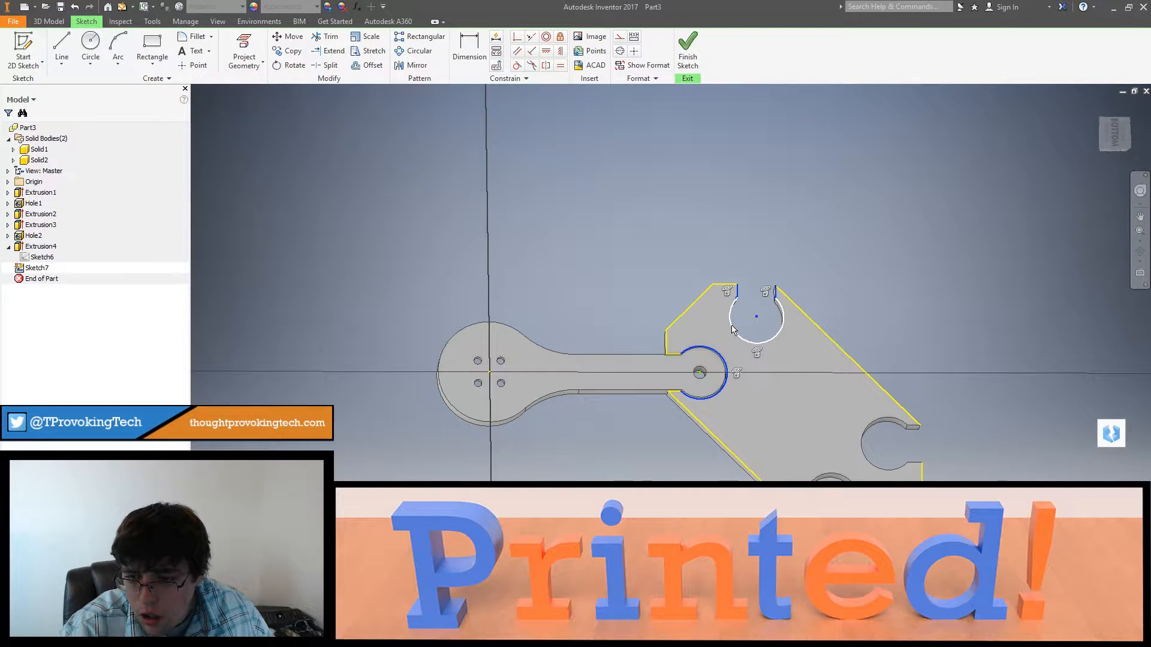
right_click(731, 329)
click(723, 440)
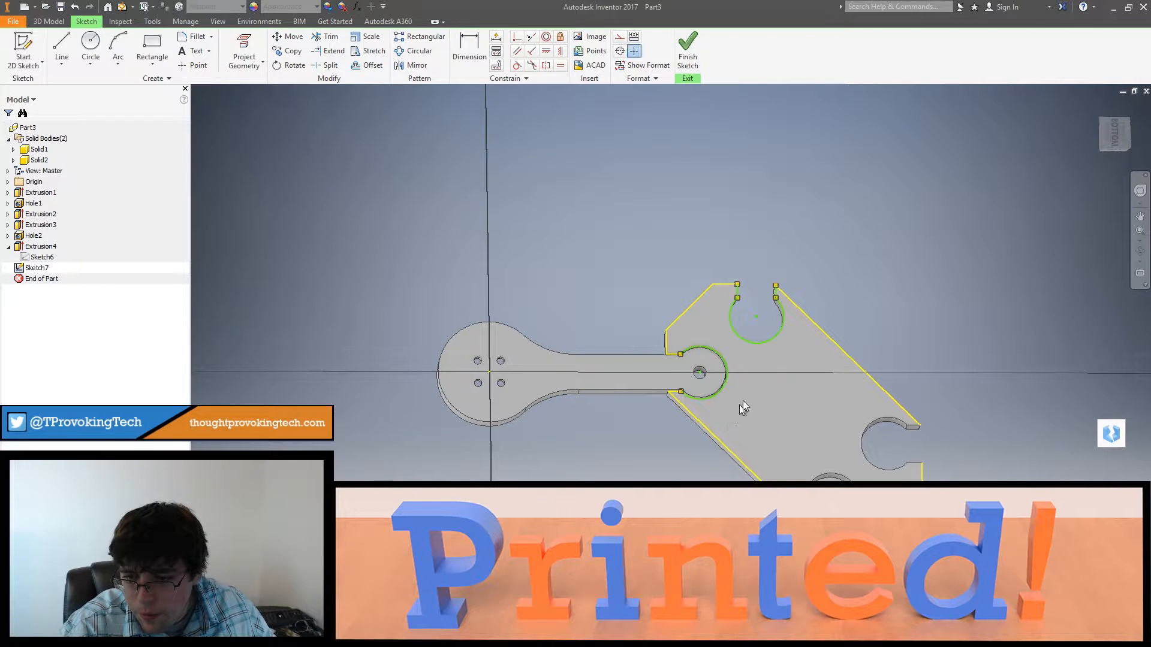
drag(777, 295, 768, 303)
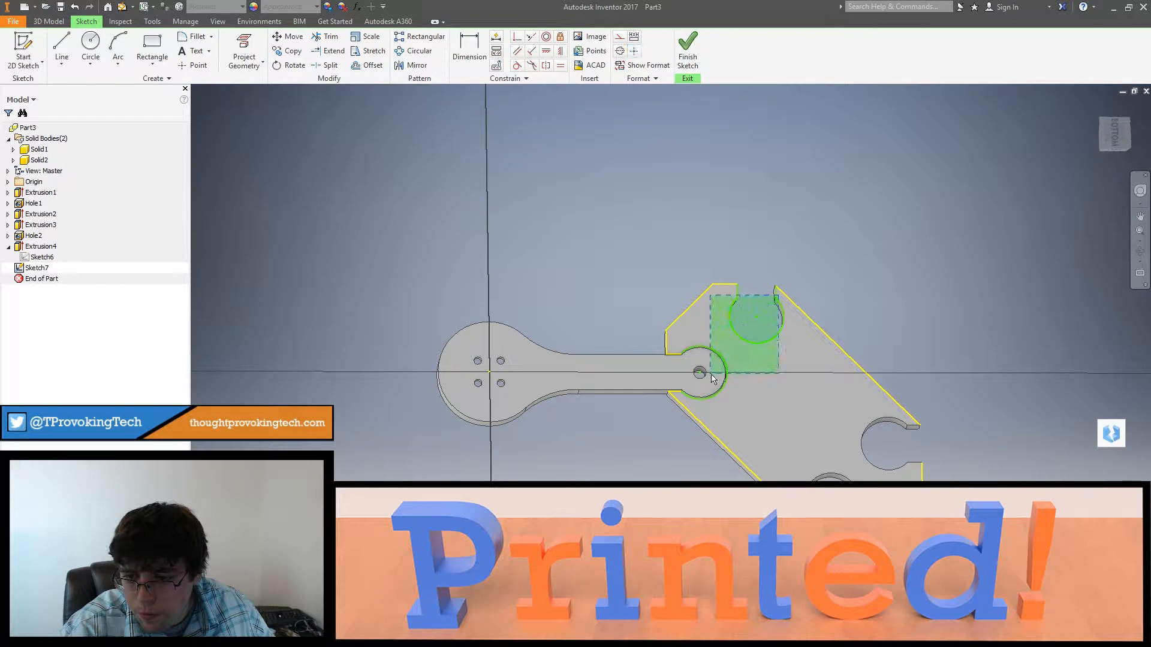
drag(710, 374, 711, 375)
key(Delete)
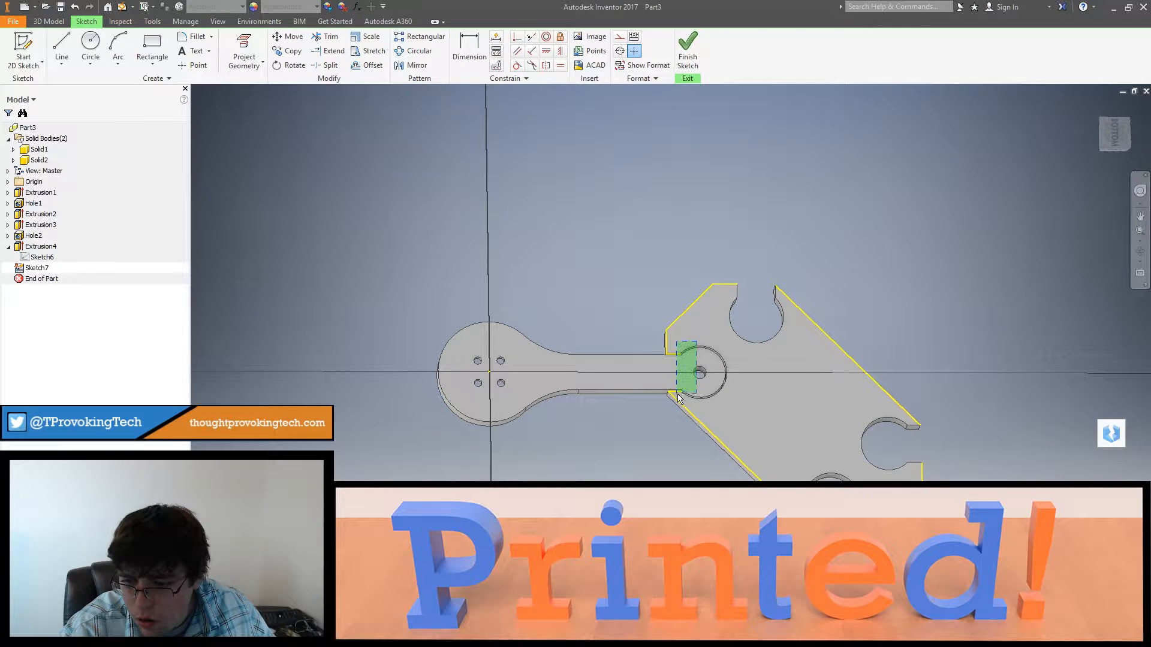
Step: Remove the constraints from the two short projected edges at the arm socket's mouth and delete them
drag(678, 394, 677, 394)
right_click(676, 358)
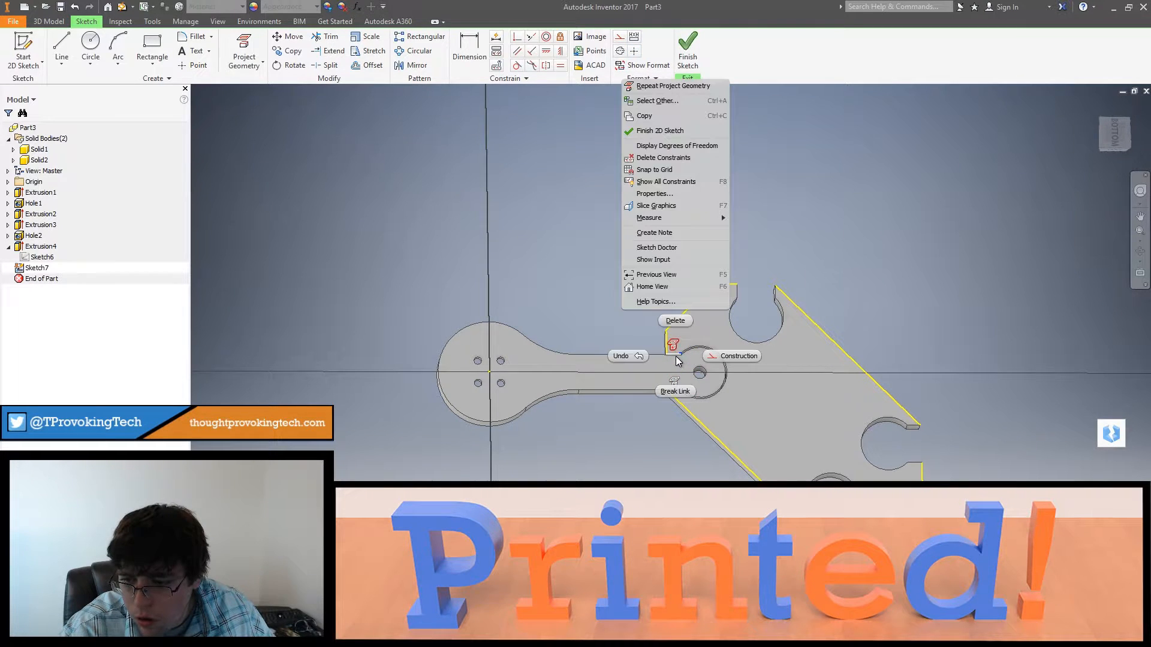
click(663, 157)
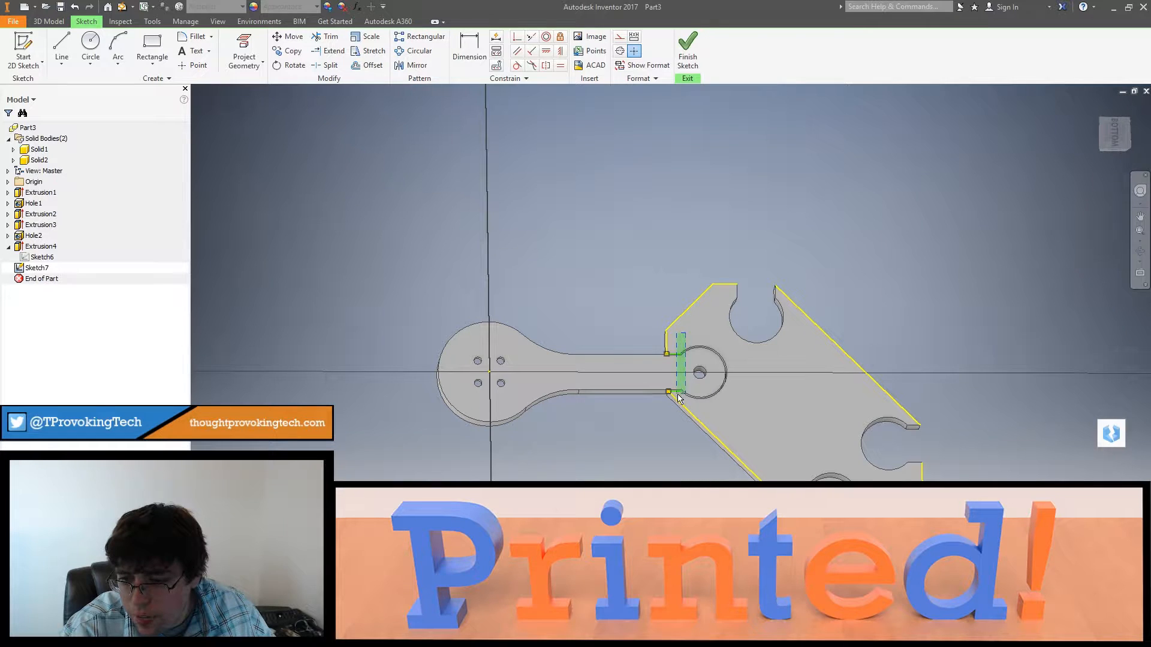
key(Delete)
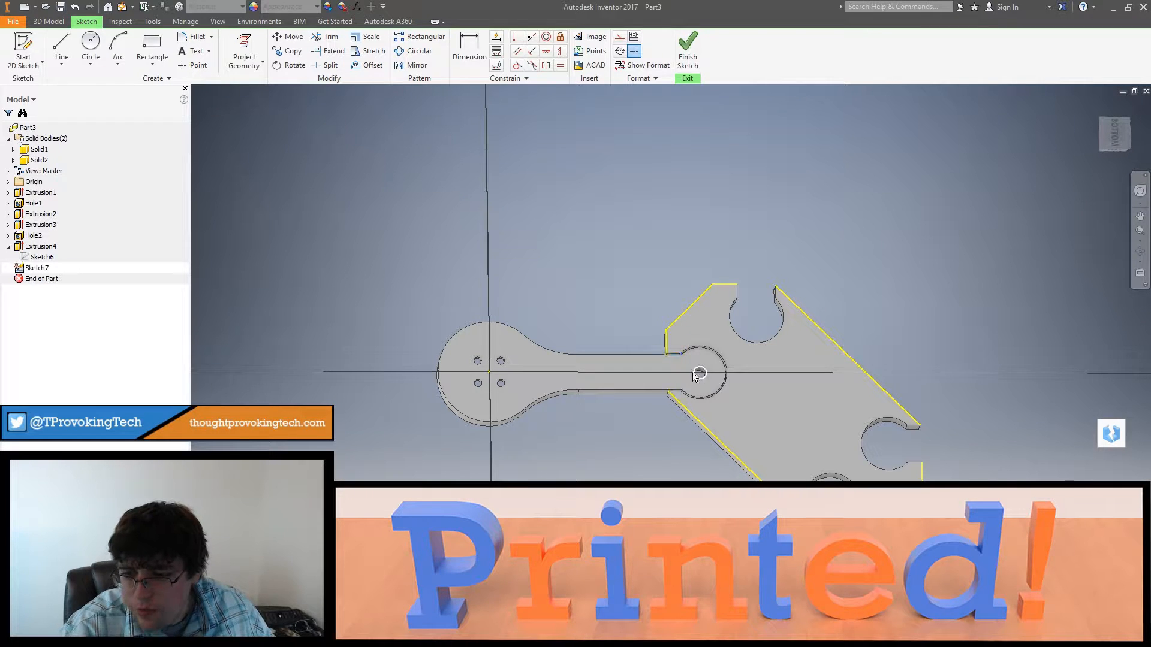
Step: Draw a line between the outer corners of the upper socket opening to close the frame outline there
click(86, 40)
click(63, 42)
click(737, 284)
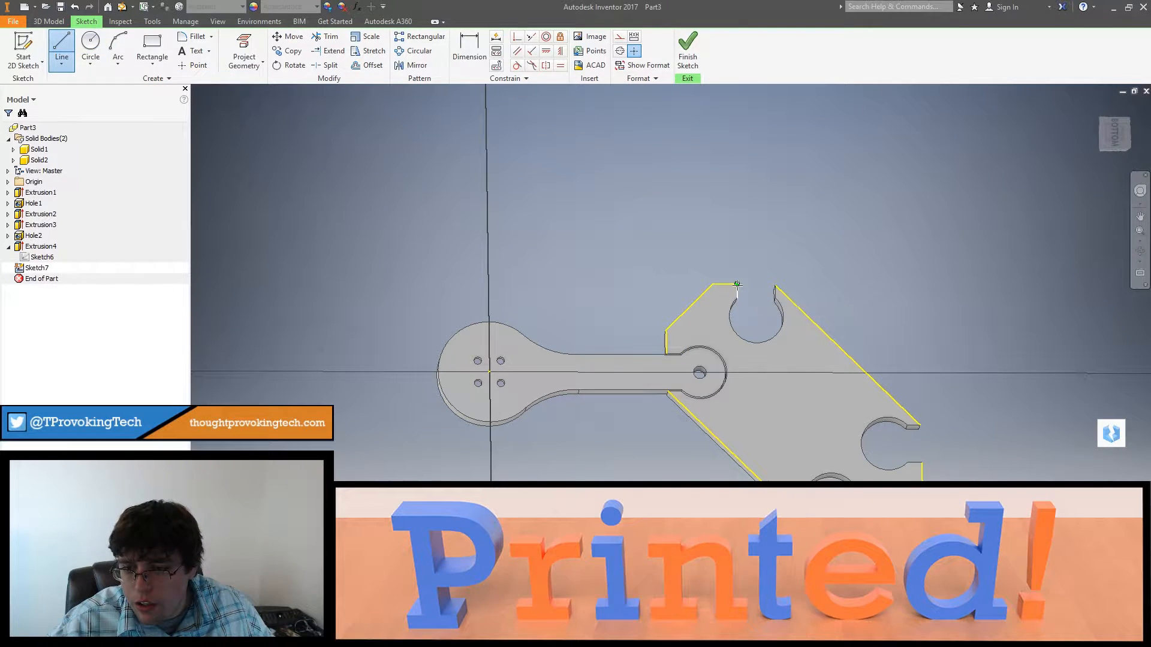
scroll(766, 286, up, 5)
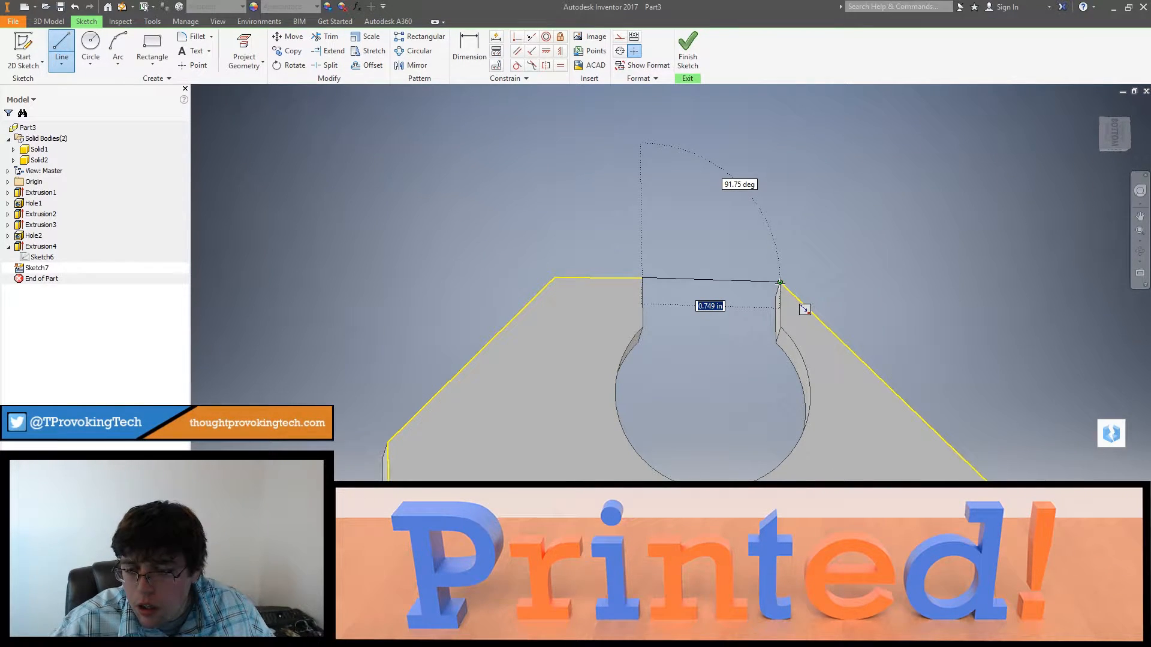
shift+middle_drag(779, 282, 776, 316)
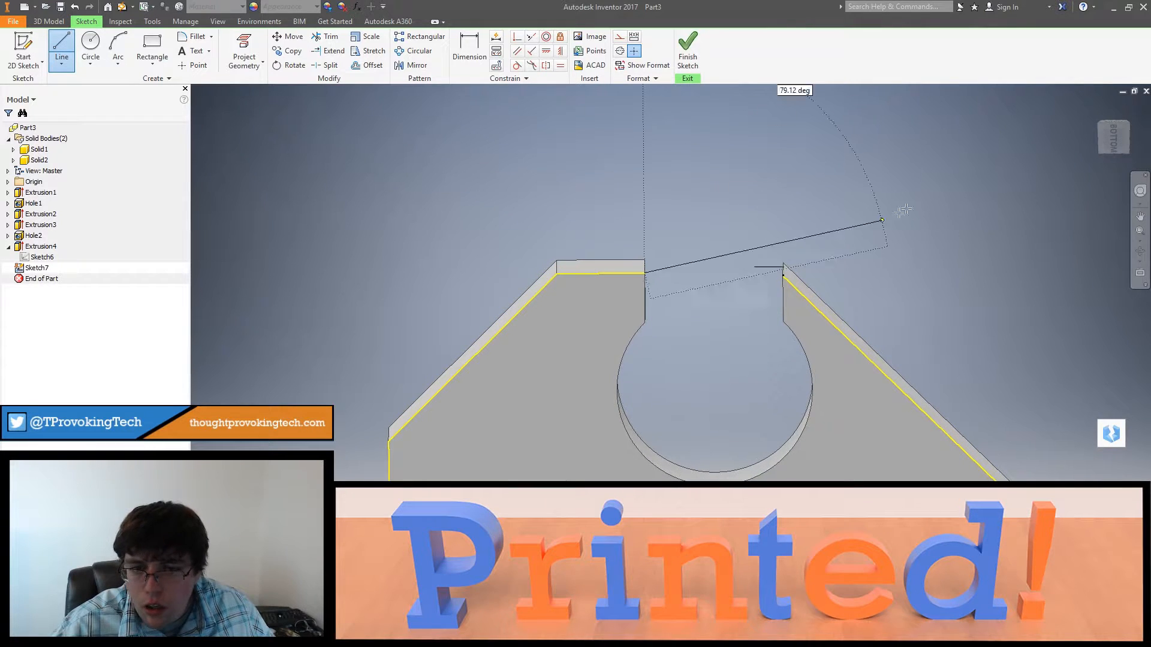
click(782, 276)
scroll(776, 301, down, 3)
key(Escape)
shift+middle_drag(775, 301, 776, 283)
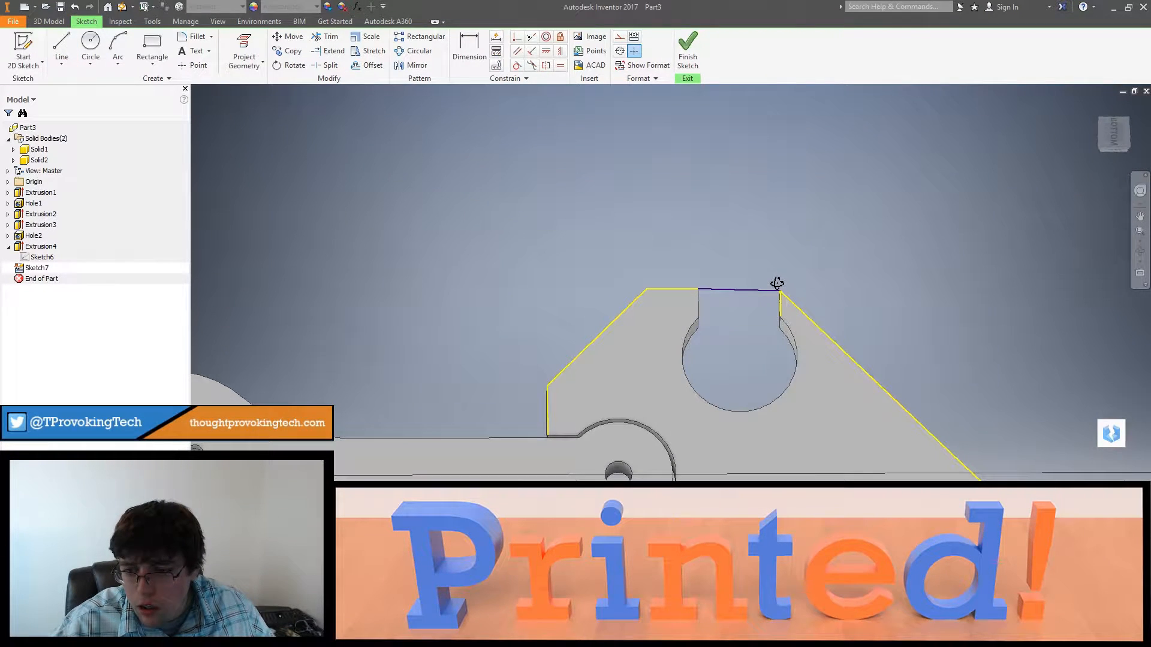
click(1115, 129)
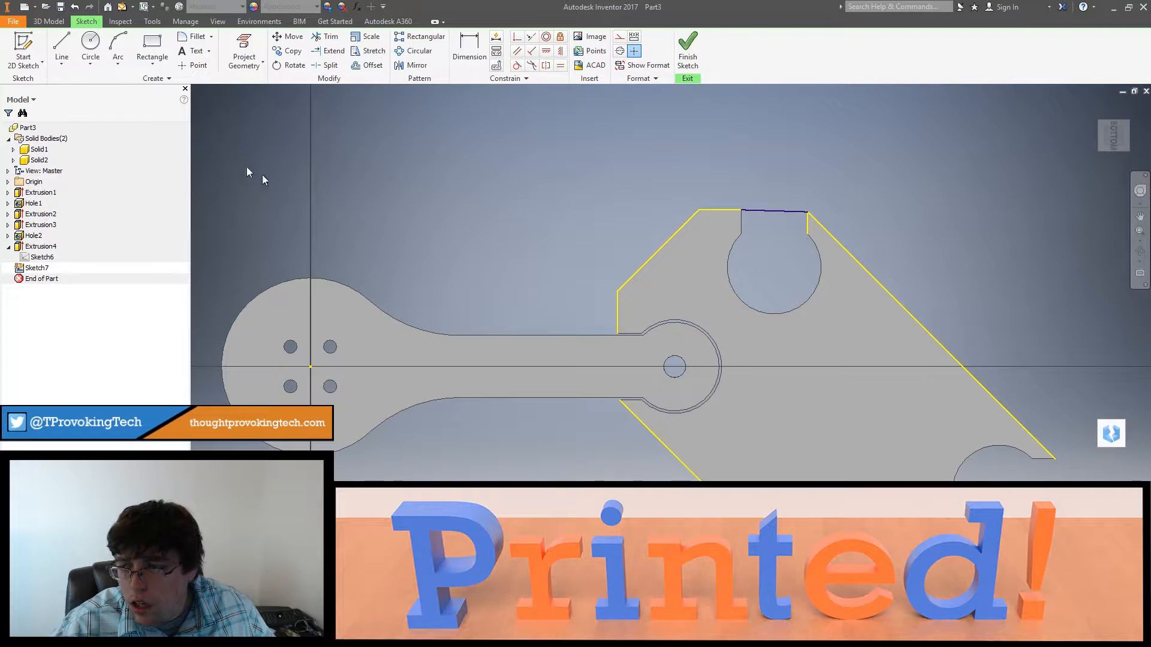
Step: Draw a line across the mouth of the arm's socket, joining the ends of the adjacent frame edges
click(62, 48)
click(617, 333)
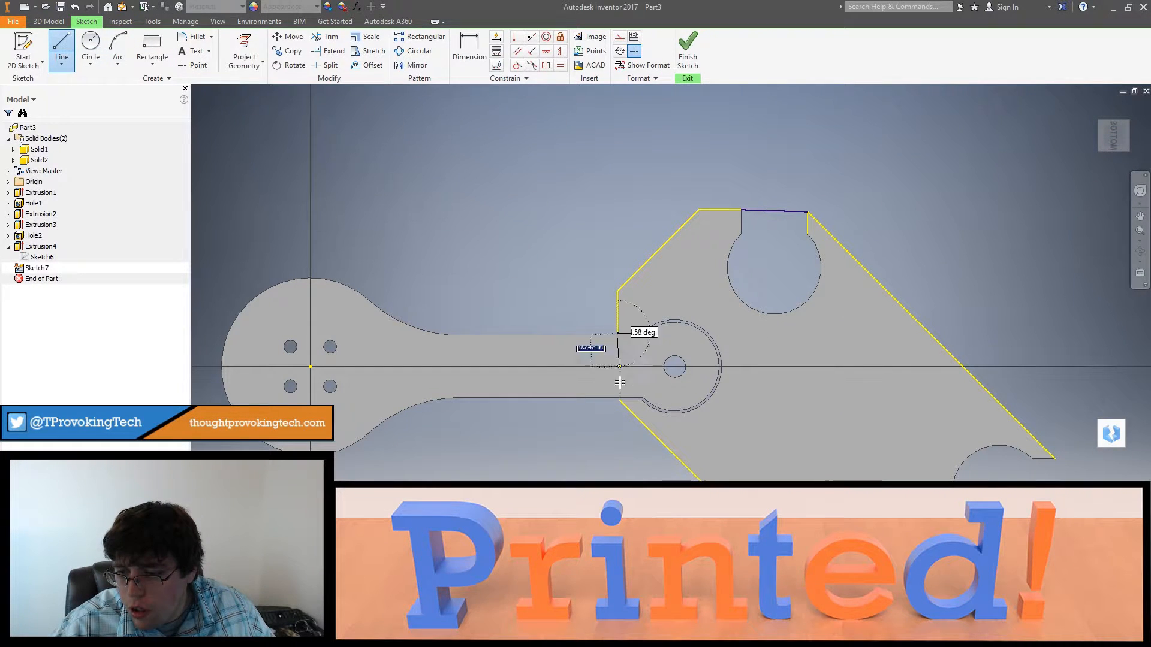
scroll(618, 400, up, 3)
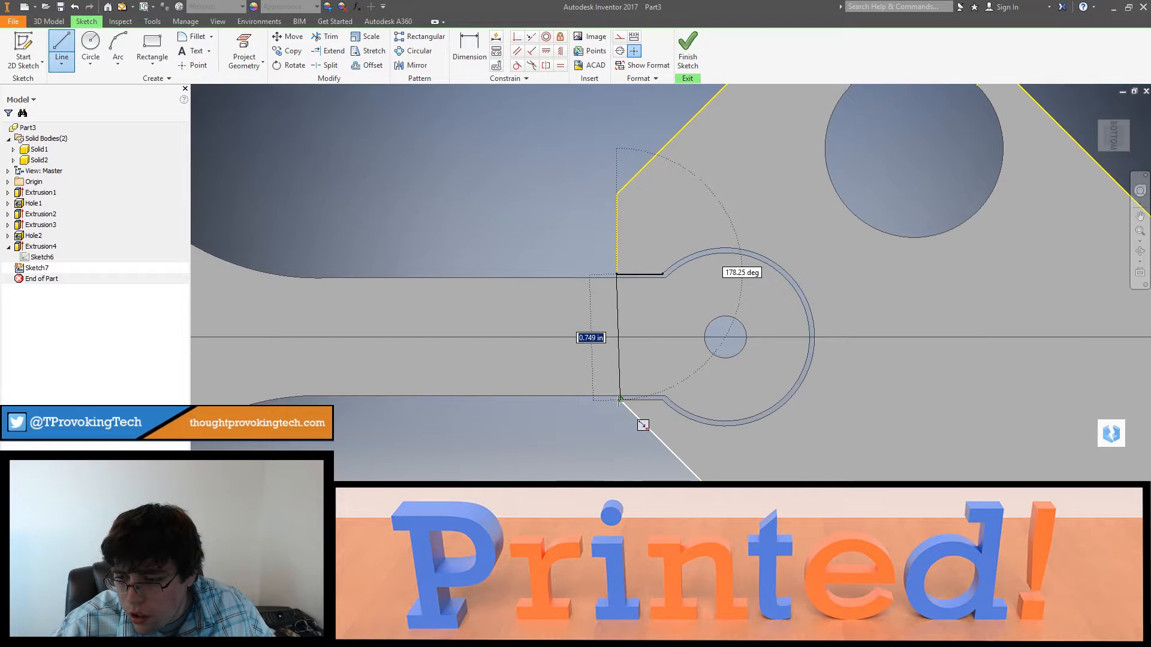
scroll(619, 400, up, 3)
click(621, 402)
scroll(659, 403, down, 7)
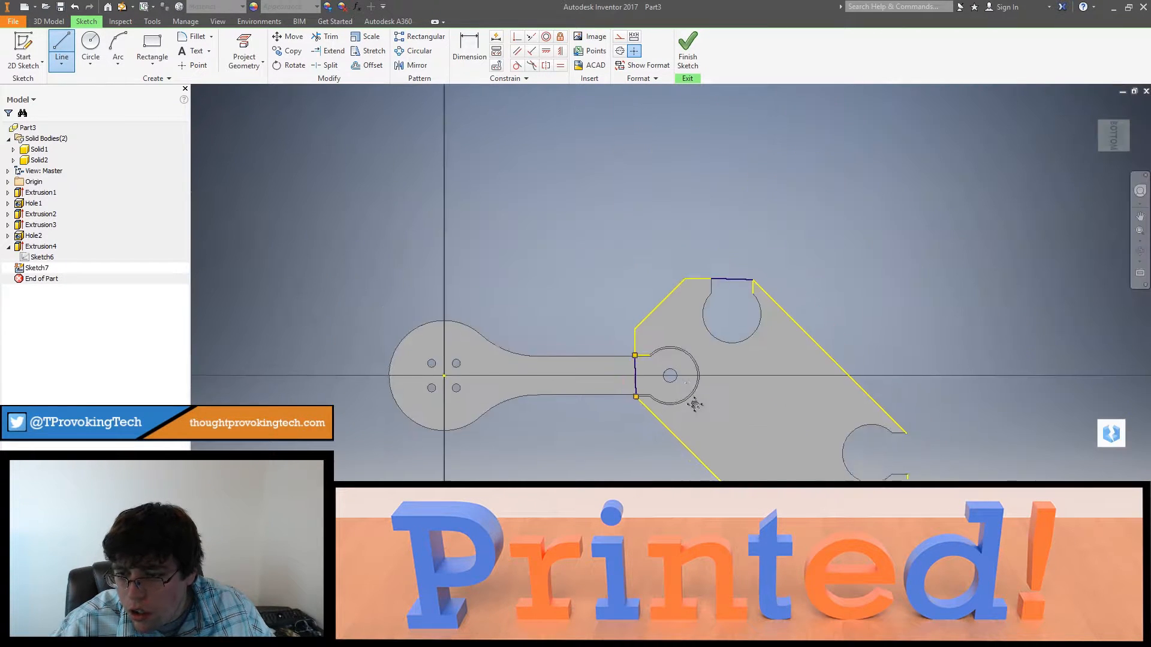
Step: Draw a line between the two outer corners of the lower socket opening, closing the outline
middle_drag(695, 405, 576, 241)
scroll(576, 242, up, 2)
click(62, 51)
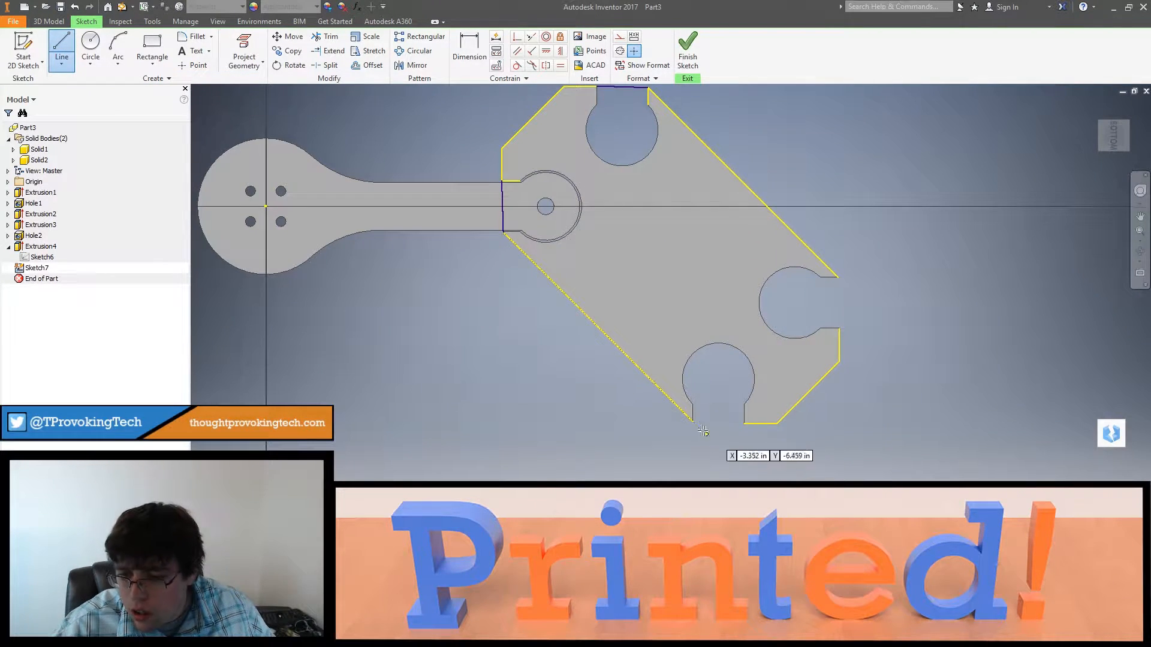
click(692, 422)
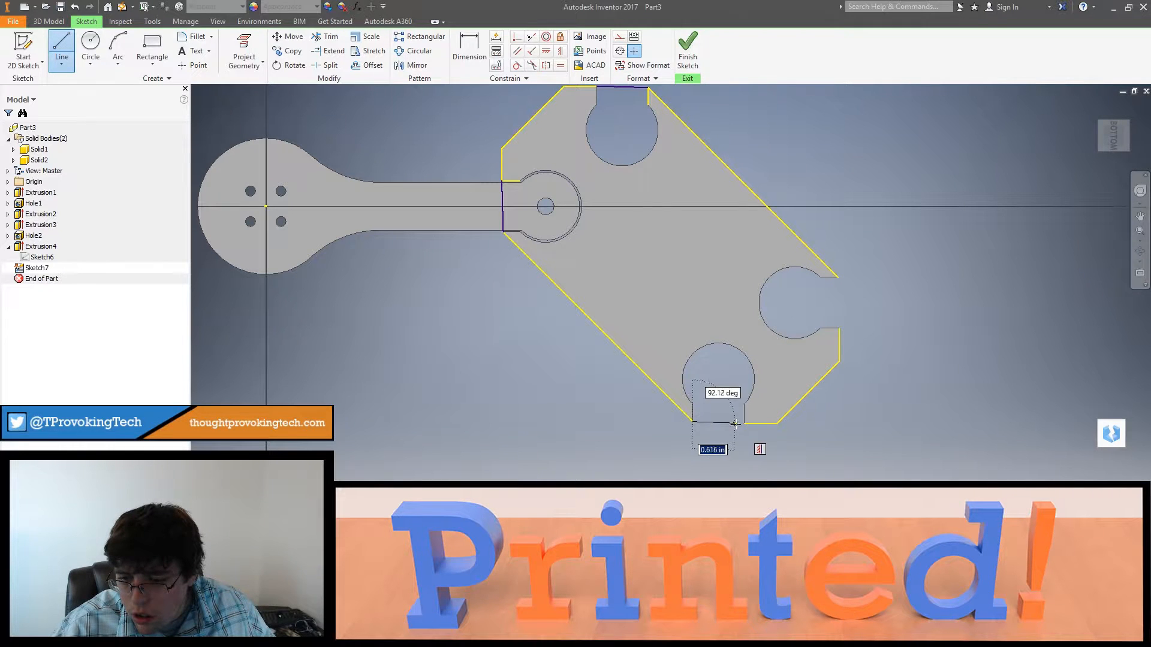
scroll(734, 424, up, 8)
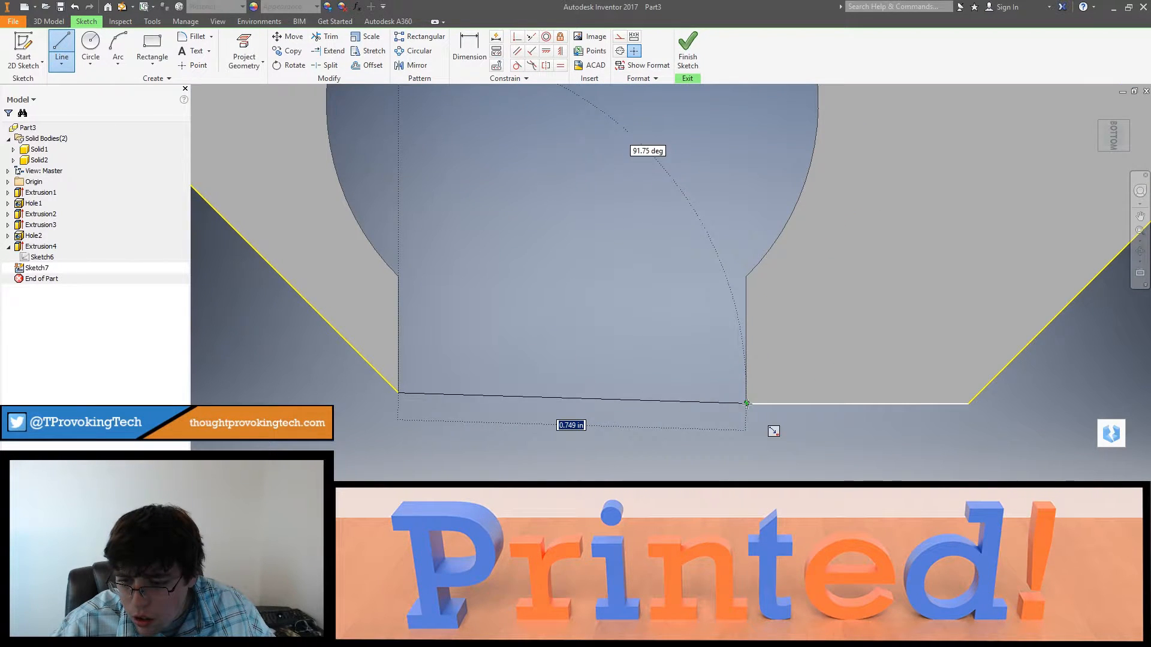
double_click(747, 404)
Step: Close the frame outline with a line across the remaining right-hand socket opening, corner to corner
scroll(779, 422, down, 8)
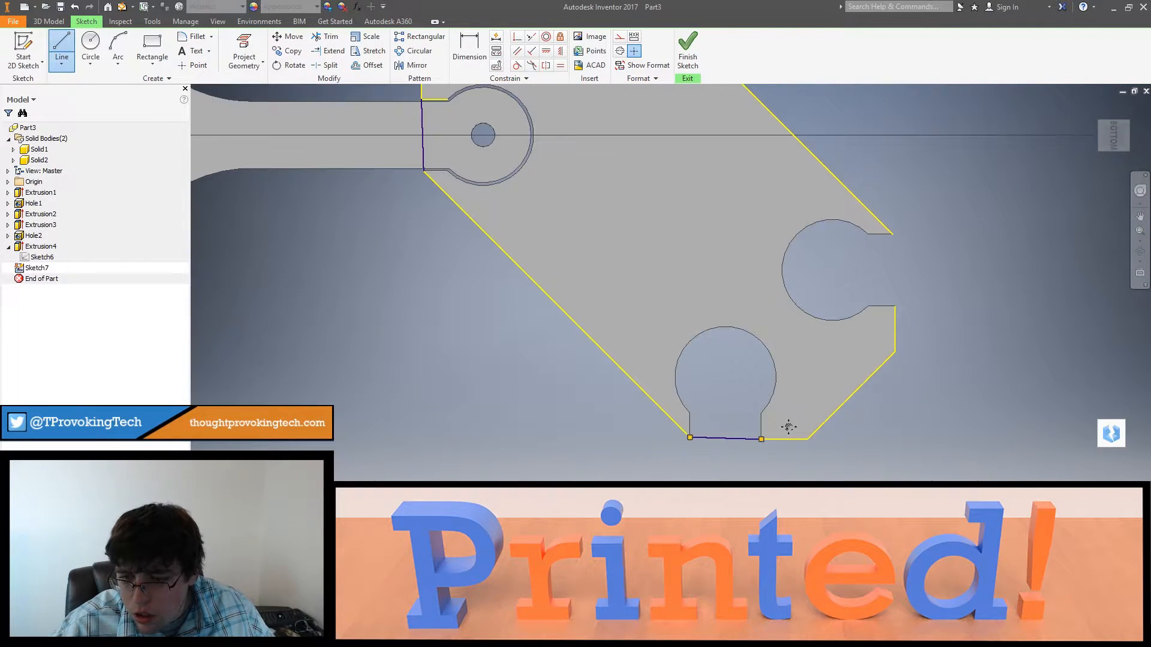
click(894, 309)
scroll(893, 238, up, 6)
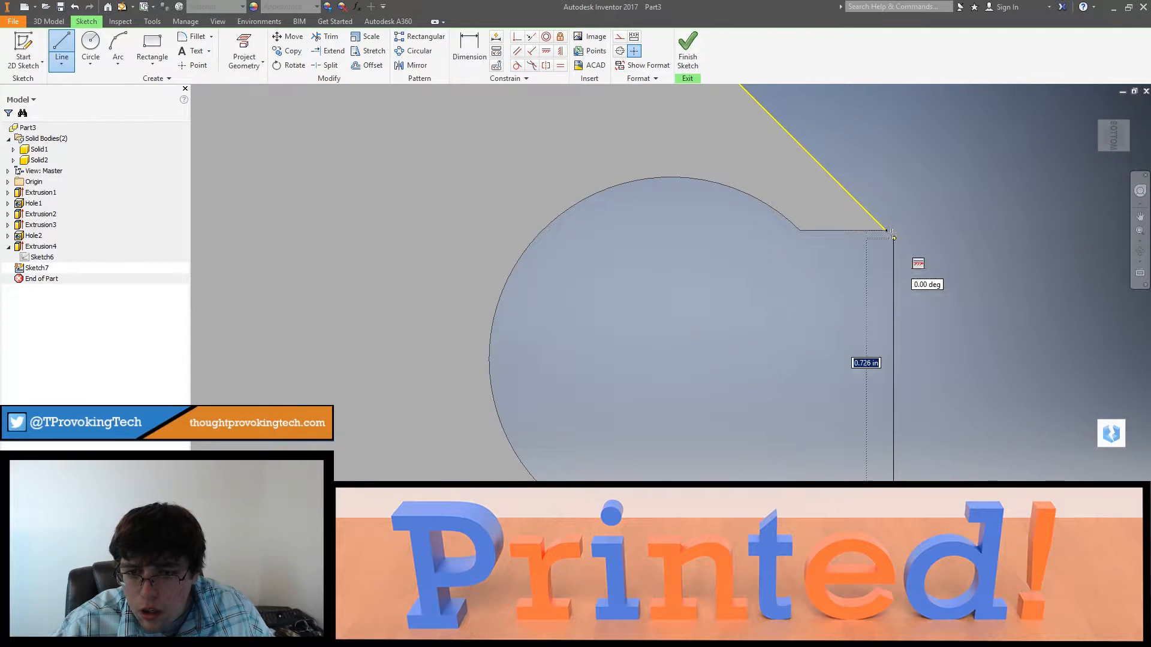
click(890, 219)
scroll(899, 239, down, 3)
key(Escape)
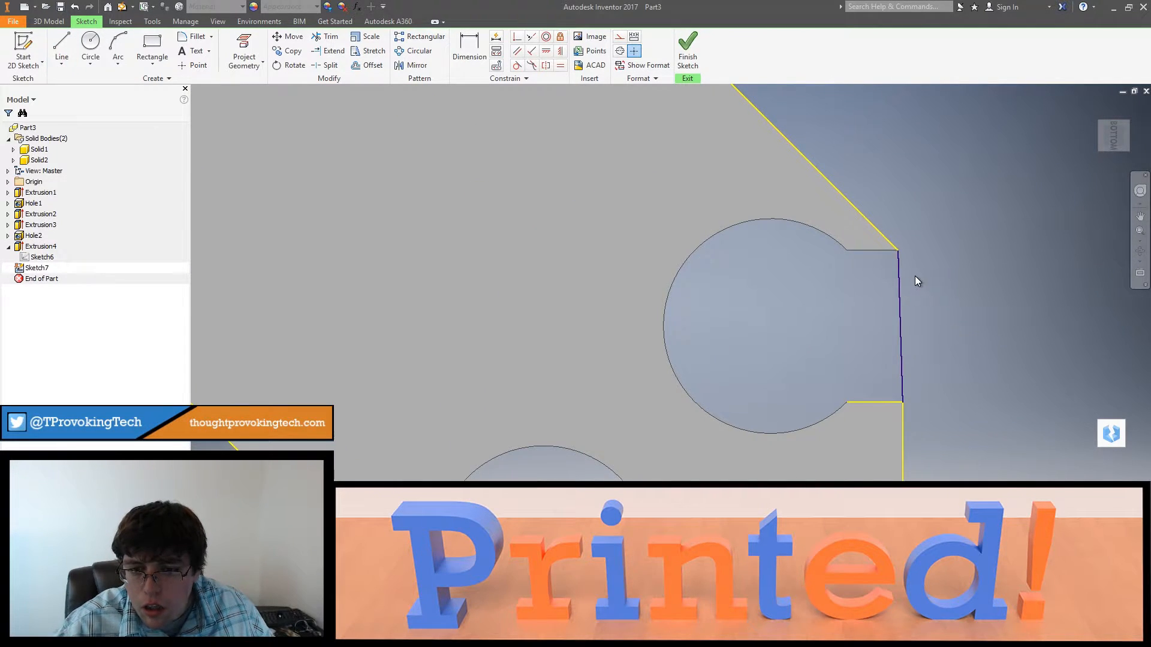
scroll(915, 276, up, 3)
scroll(903, 307, down, 3)
shift+middle_drag(901, 334, 920, 310)
scroll(879, 362, down, 3)
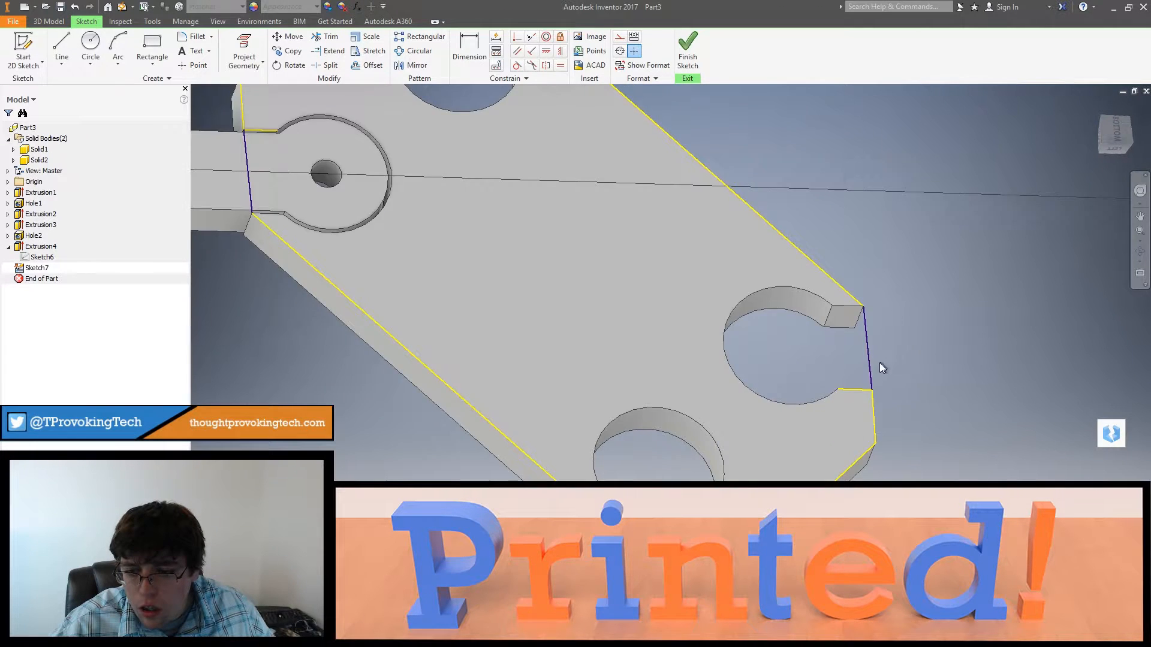
Step: Finish the closed frame-outline sketch on the underside
shift+middle_drag(880, 362, 842, 375)
scroll(829, 396, down, 5)
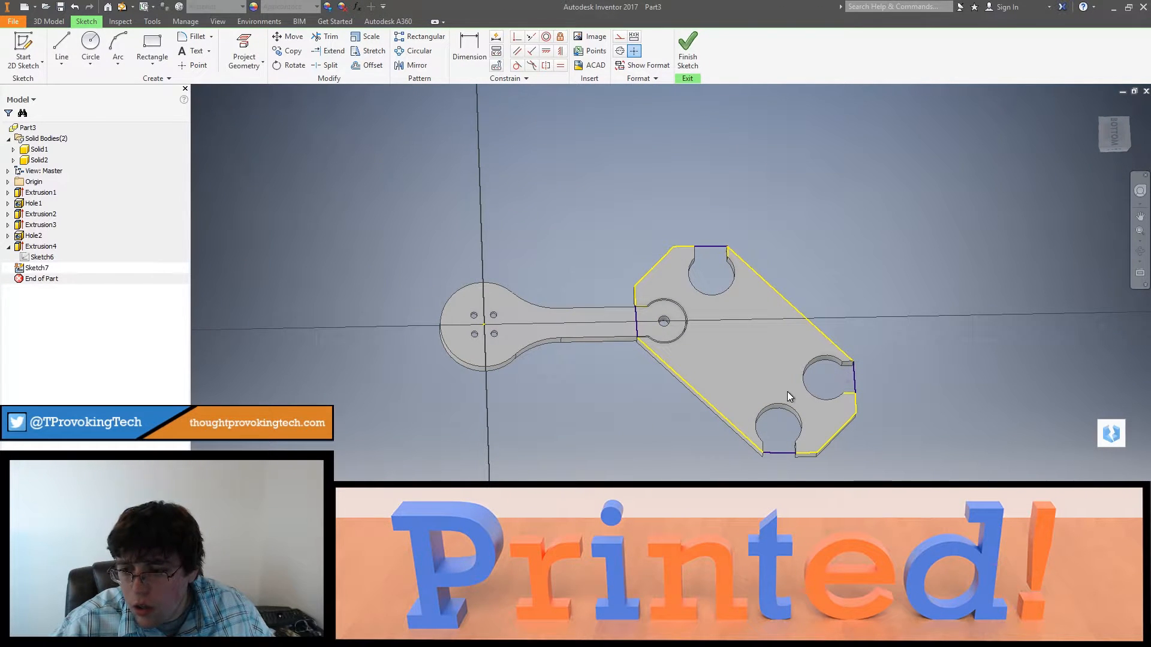
click(688, 49)
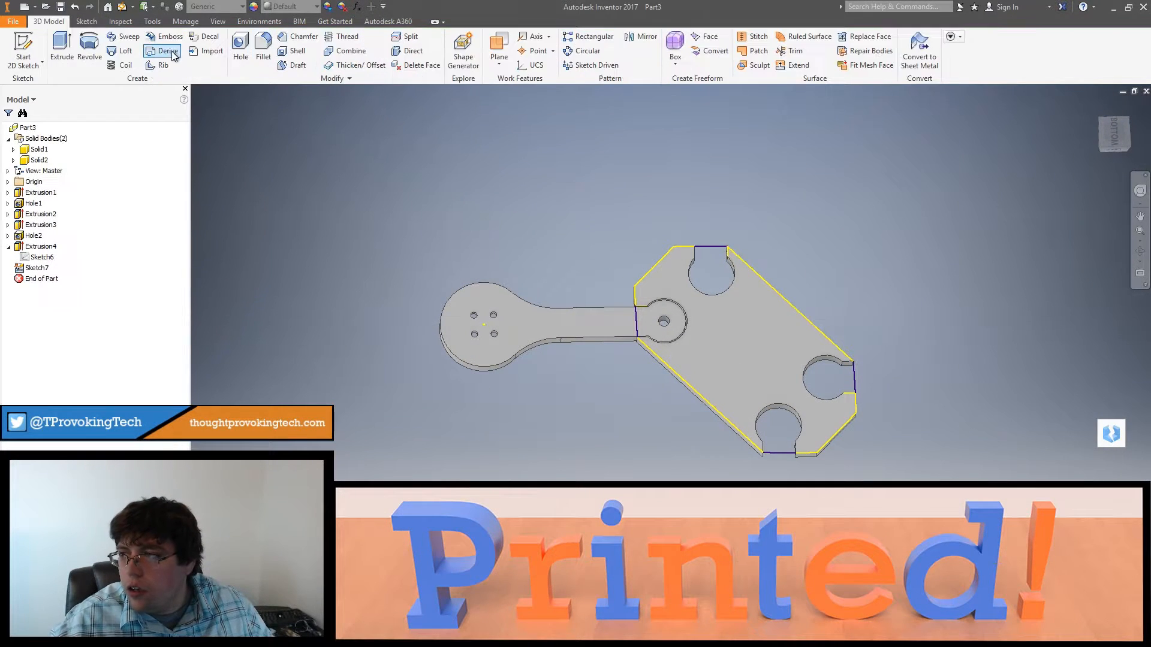
click(62, 51)
shift+middle_drag(662, 337, 557, 444)
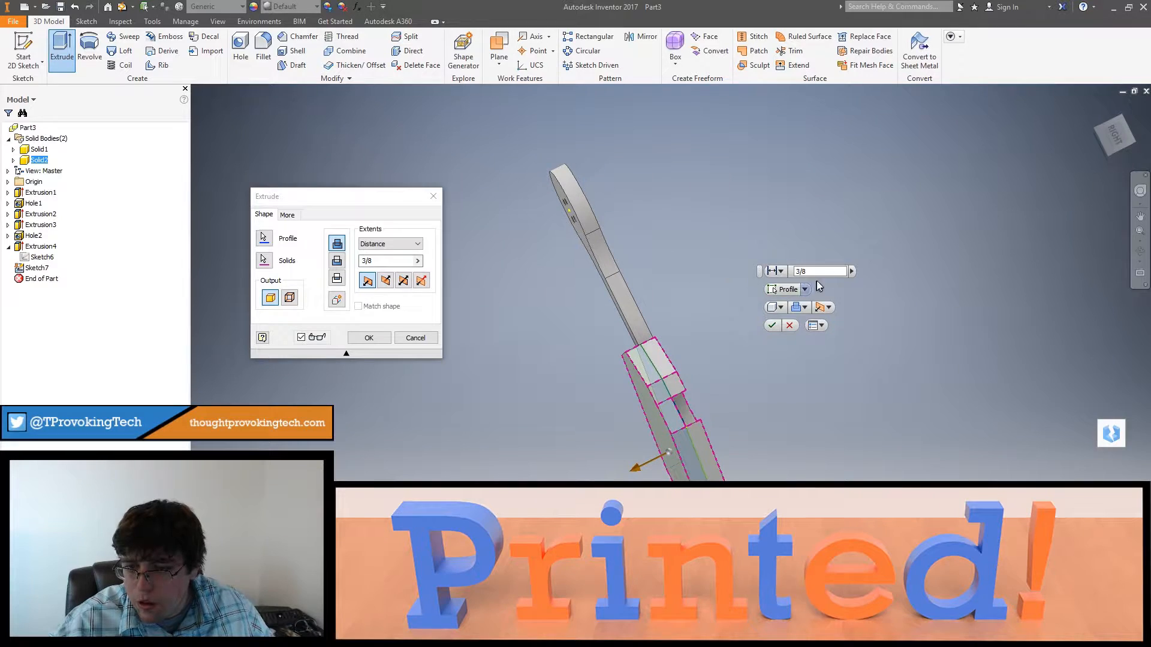
drag(816, 272, 782, 273)
key(Tab)
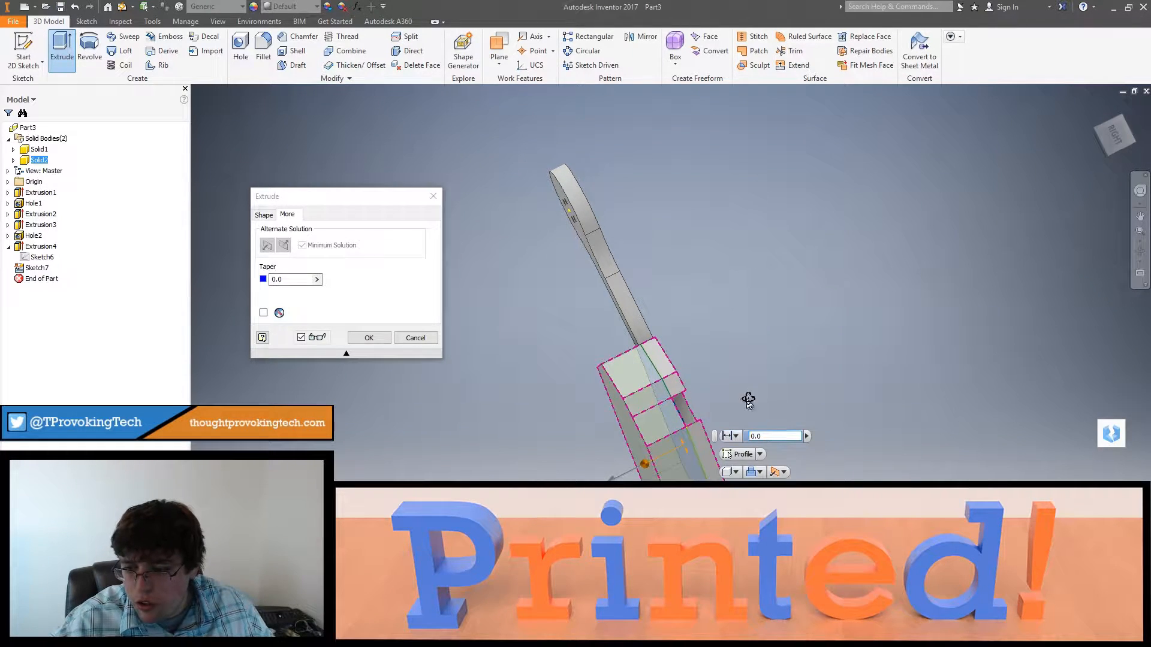
mouse_move(747, 400)
shift+middle_down()
mouse_move(867, 315)
mouse_move(891, 275)
mouse_move(842, 255)
mouse_move(722, 247)
mouse_move(673, 272)
mouse_move(667, 298)
mouse_move(705, 408)
mouse_move(830, 395)
mouse_move(876, 406)
mouse_move(982, 473)
mouse_move(779, 425)
mouse_move(711, 390)
mouse_move(742, 380)
shift+middle_up()
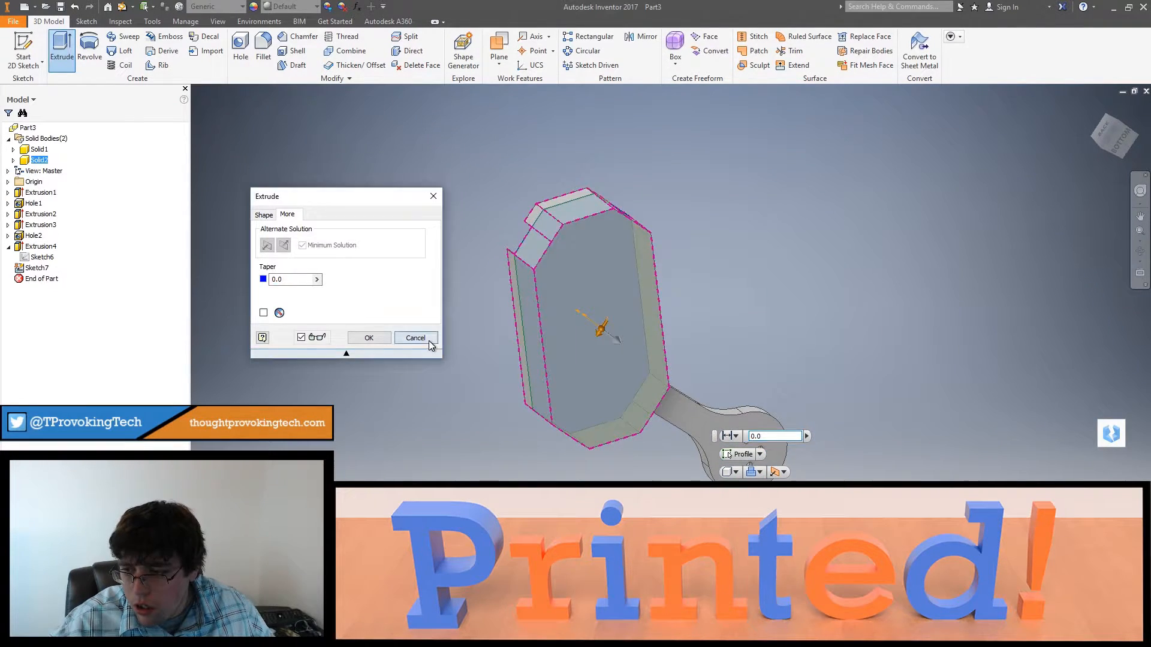
click(428, 341)
Step: Reopen the frame-outline sketch and remove the constraints and short projected stub line at the left-hand socket's mouth
shift+middle_drag(573, 334, 529, 316)
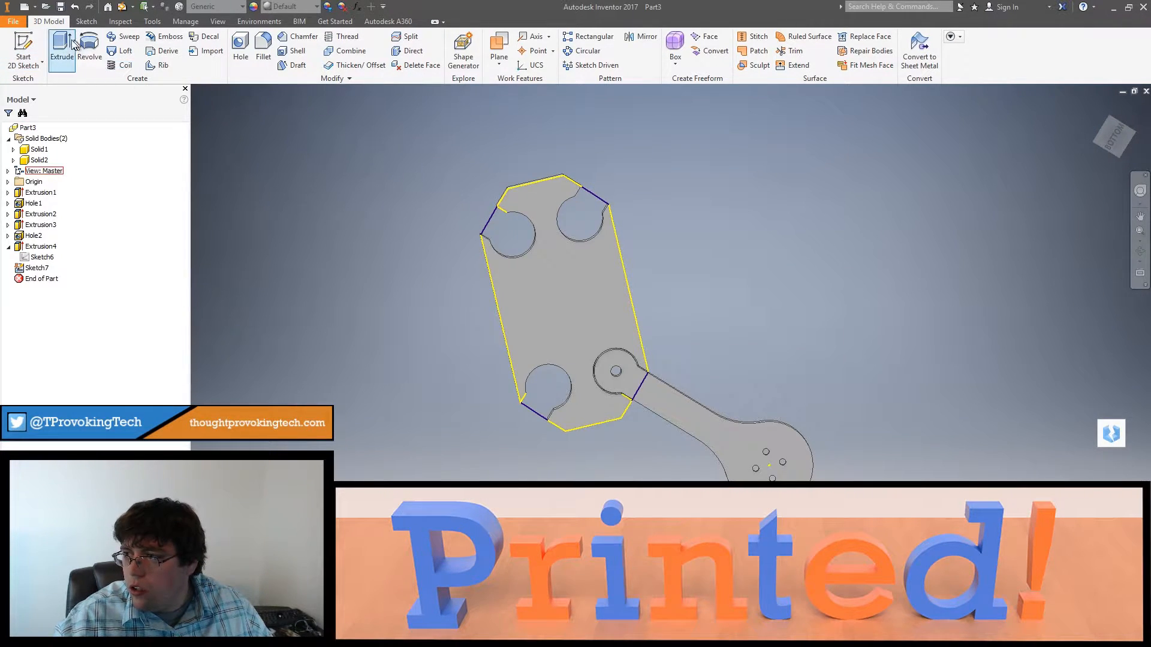
double_click(27, 270)
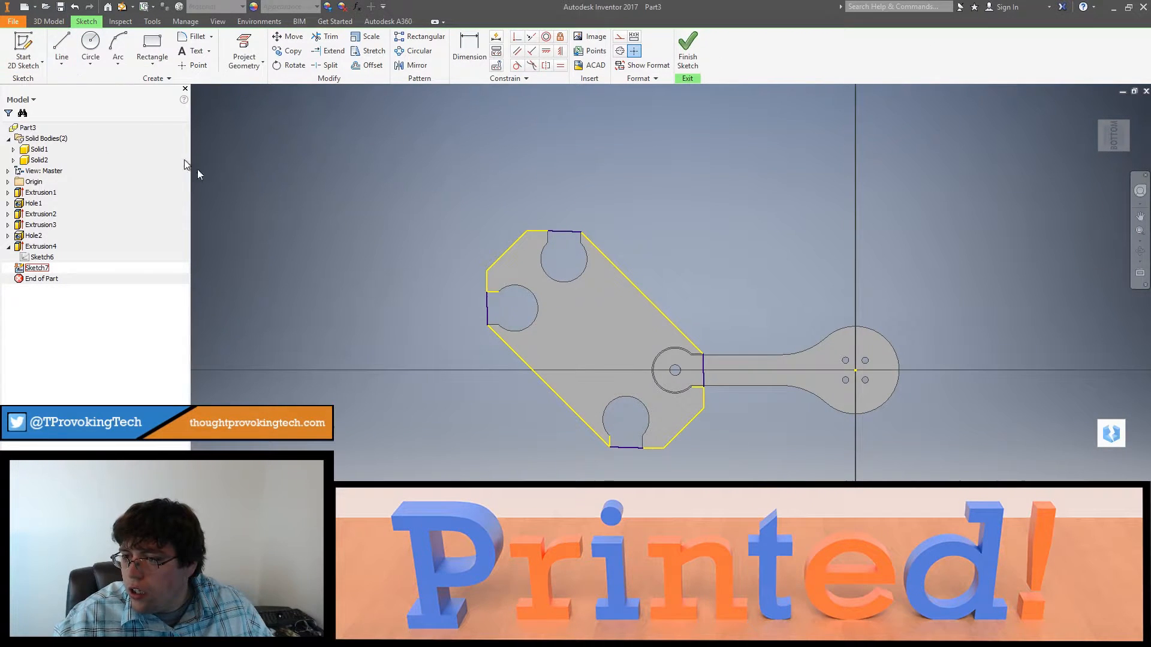
scroll(448, 271, up, 3)
right_click(561, 318)
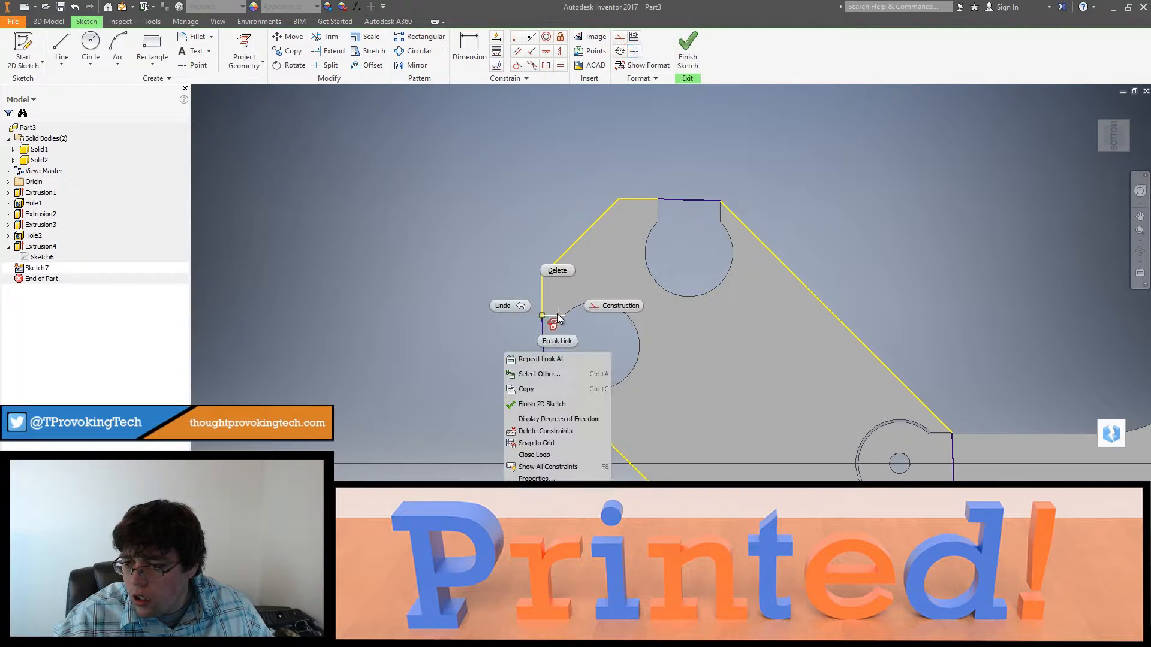
click(537, 431)
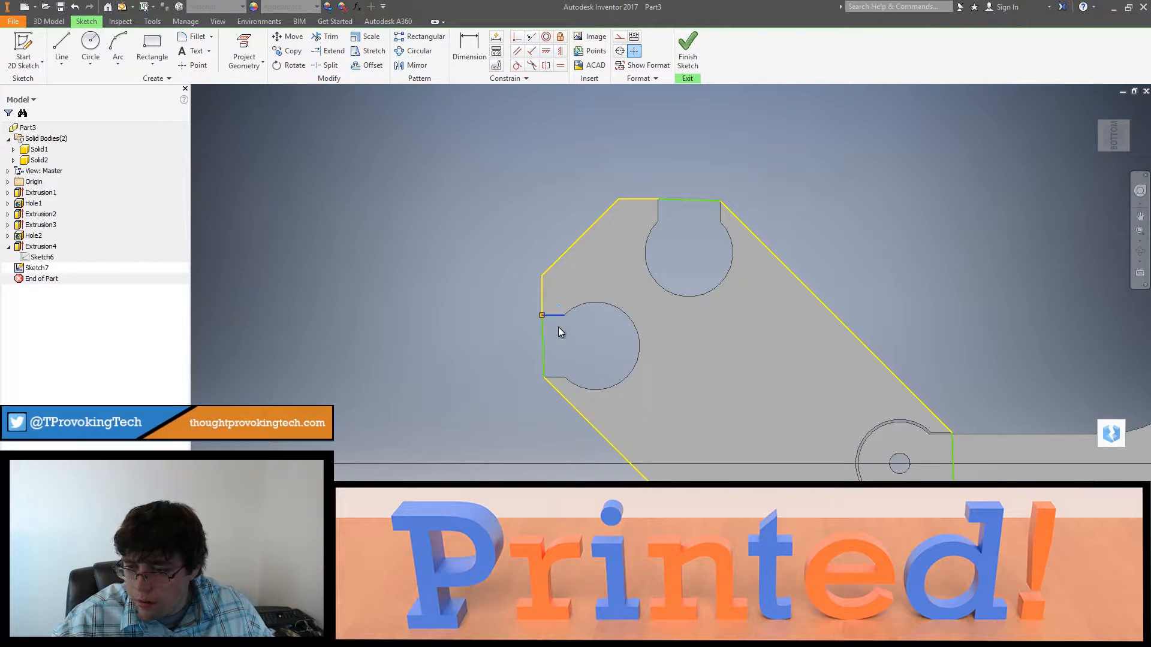
middle_drag(598, 346, 543, 236)
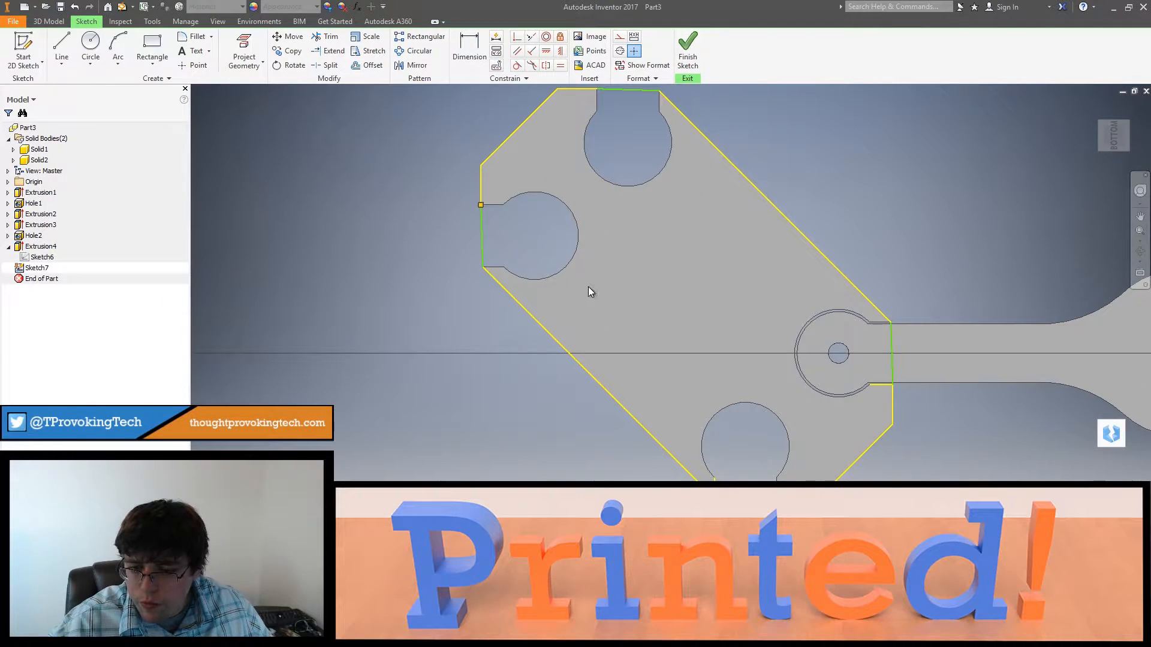
Step: Remove the short projected stub line and its constraints at the lower socket's mouth
right_click(719, 413)
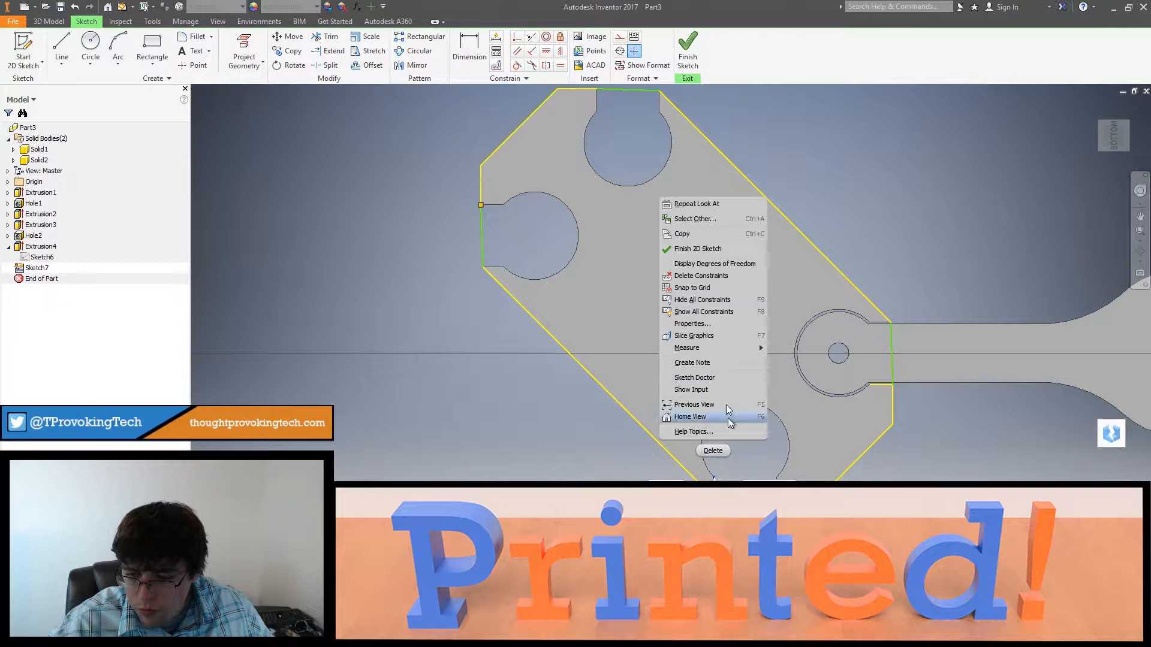
click(703, 288)
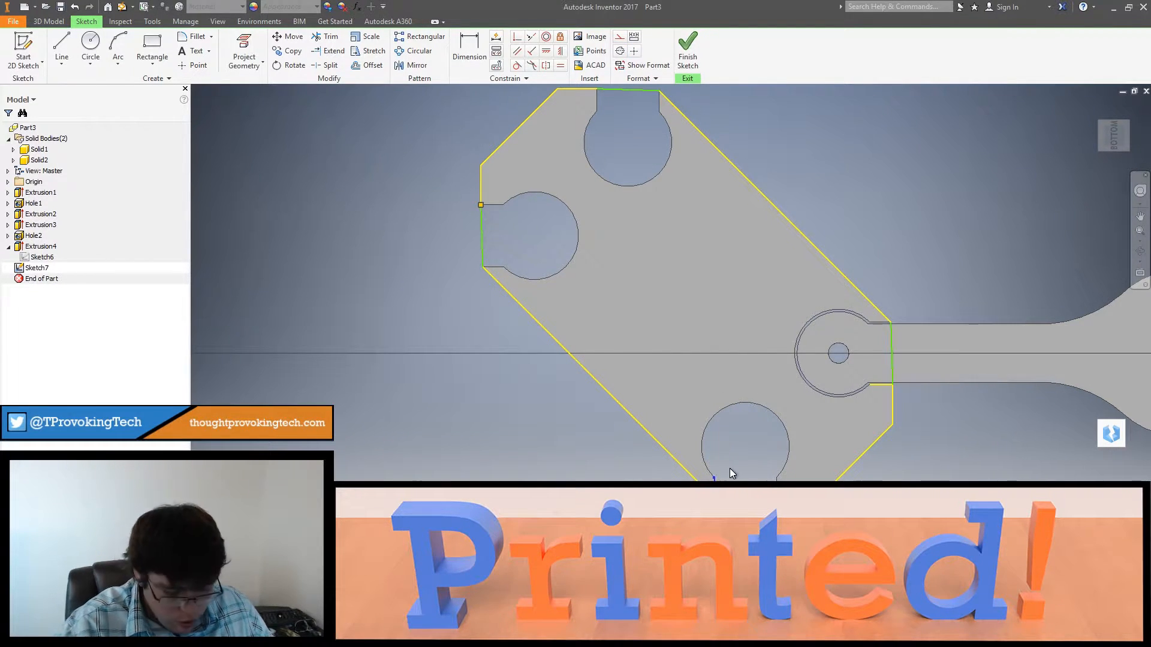
key(Delete)
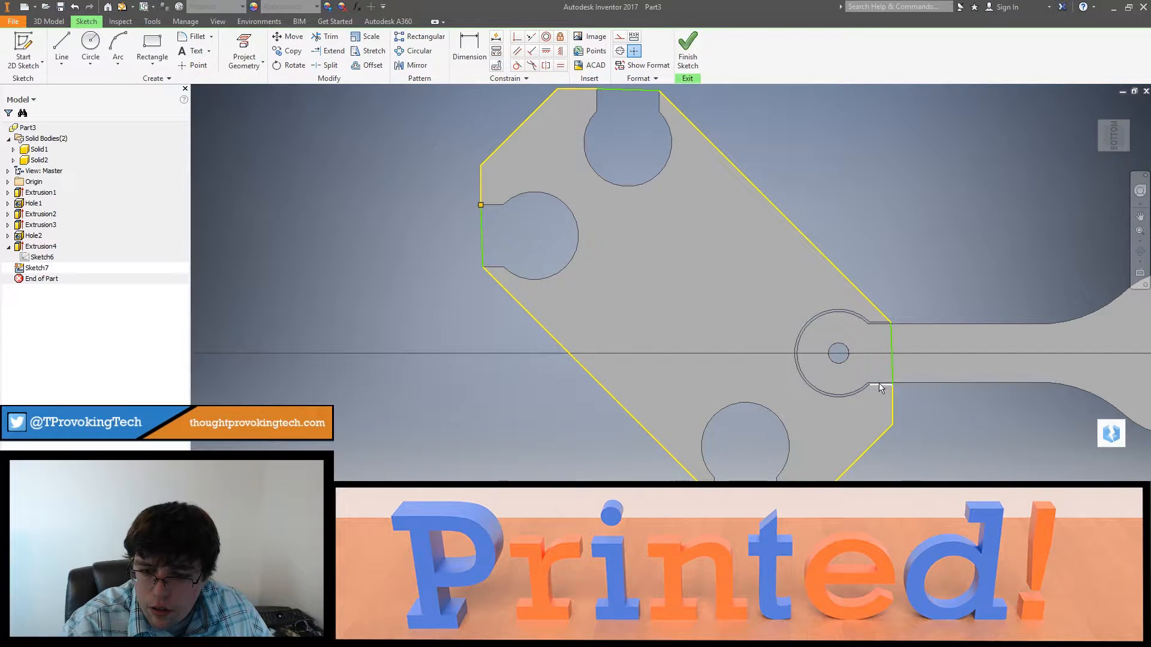
Step: Remove the constraints and the short projected stub line beside the arm's socket
right_click(877, 384)
click(855, 141)
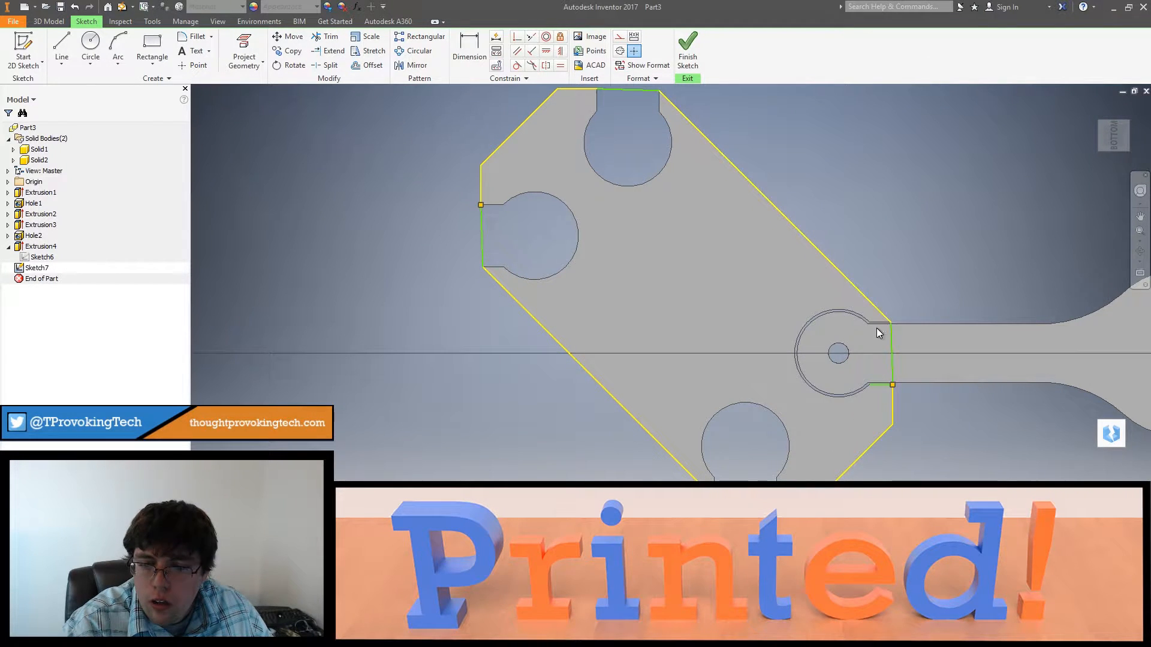
key(Delete)
Step: Examine the frame outline's corners and closing lines around the socket openings for leftover stubs or gaps
middle_drag(808, 372, 869, 413)
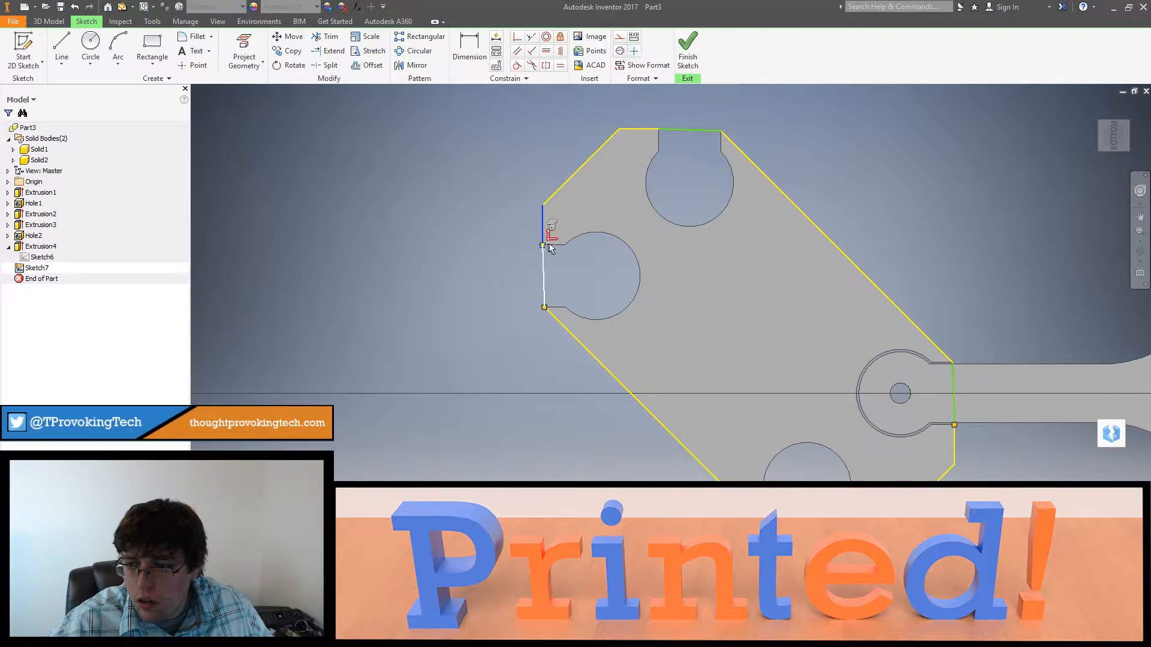
drag(570, 245, 565, 245)
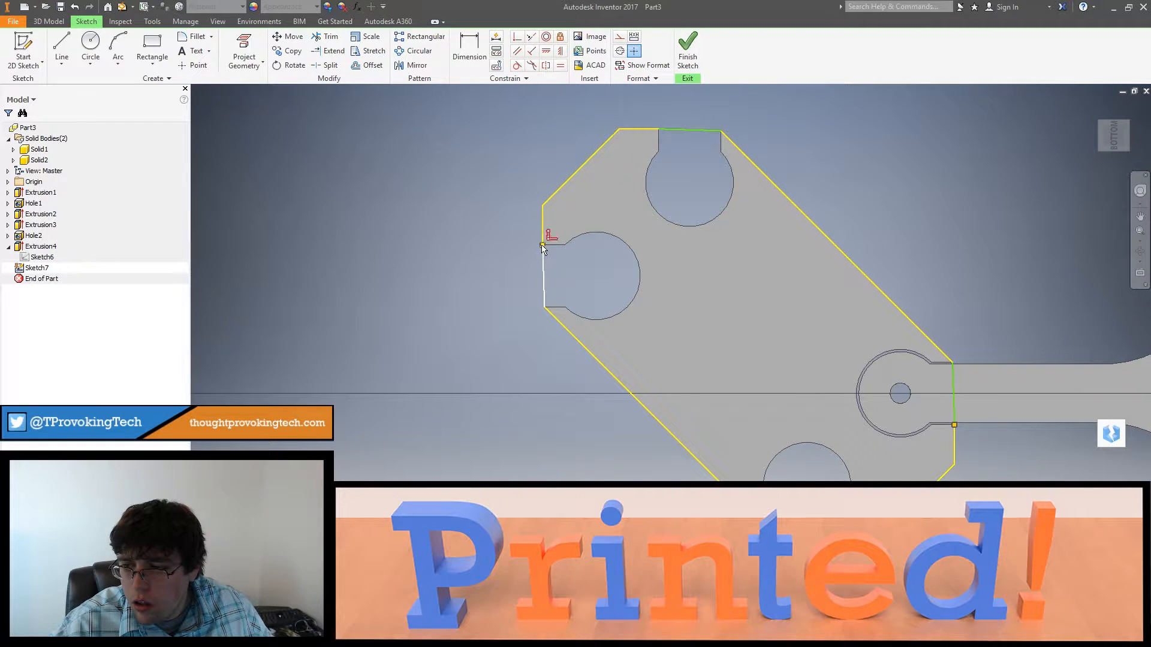
scroll(563, 253, down, 5)
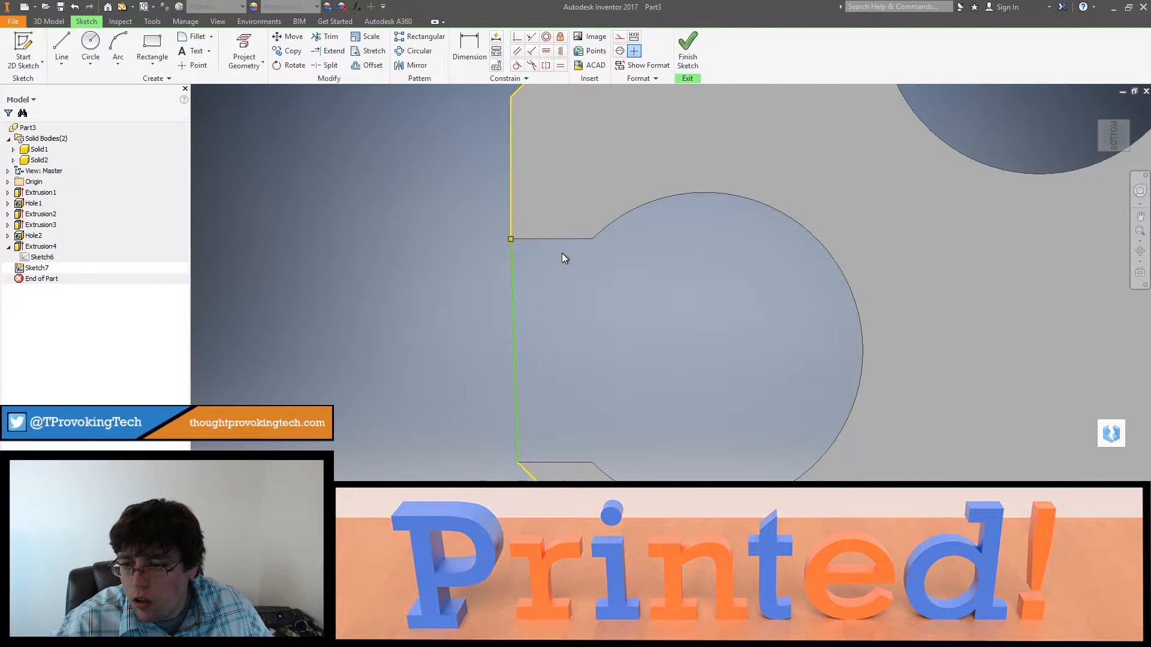
scroll(539, 247, up, 4)
scroll(534, 245, down, 1)
scroll(534, 245, up, 2)
scroll(580, 331, down, 2)
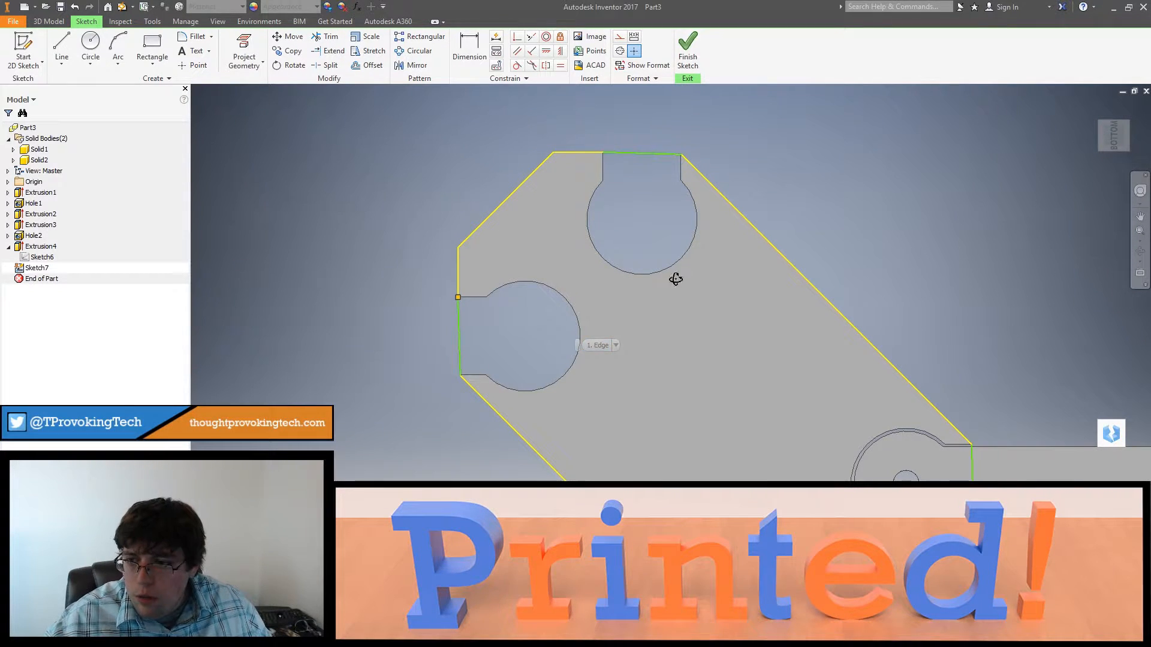
mouse_move(675, 278)
shift+middle_down()
mouse_move(658, 260)
mouse_move(660, 241)
mouse_move(688, 264)
mouse_move(481, 195)
mouse_move(524, 198)
mouse_move(486, 186)
mouse_move(720, 335)
mouse_move(729, 359)
mouse_move(607, 204)
shift+middle_up()
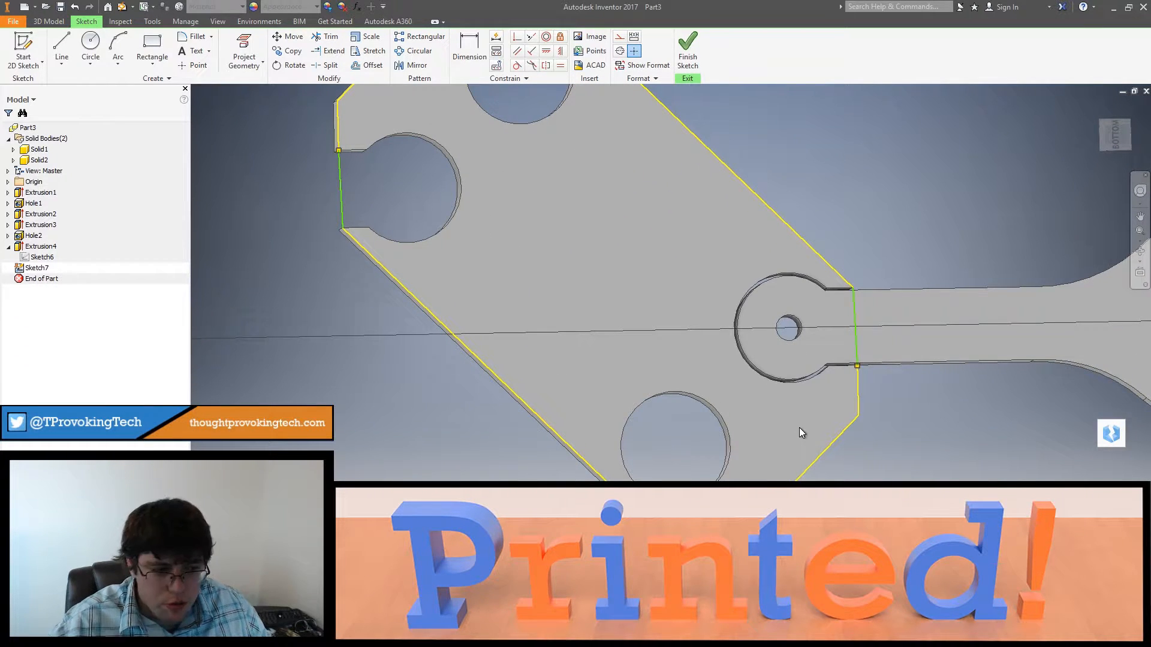
mouse_move(799, 427)
shift+middle_down()
mouse_move(801, 440)
mouse_move(750, 395)
mouse_move(747, 378)
mouse_move(857, 418)
mouse_move(719, 275)
mouse_move(708, 290)
shift+middle_up()
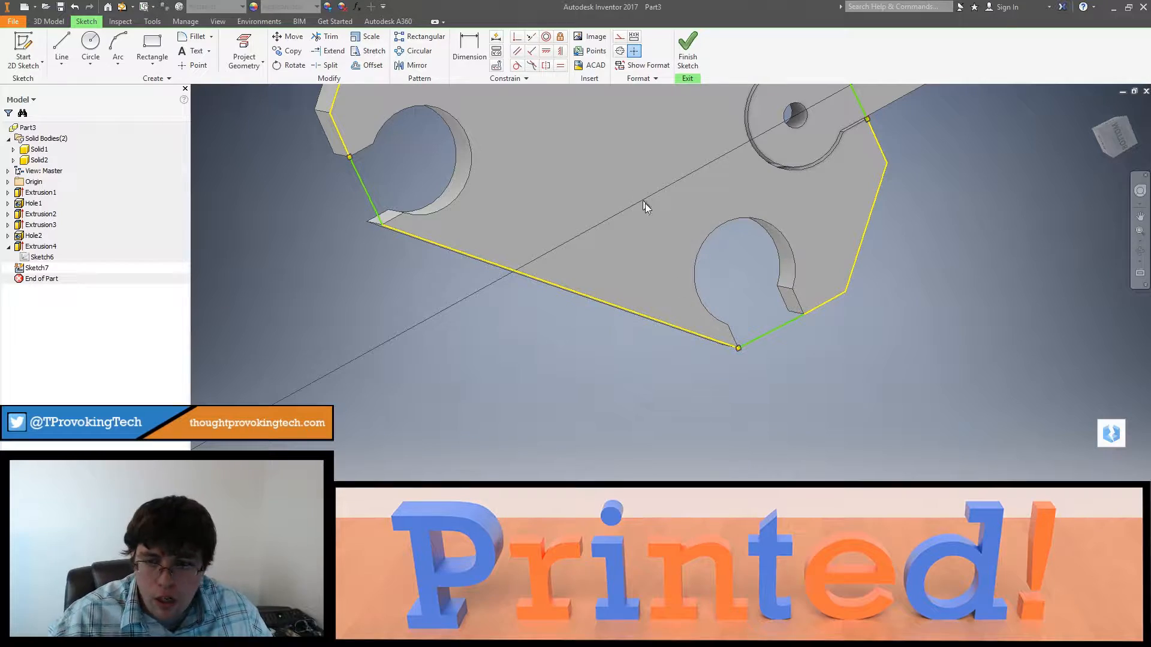
shift+middle_drag(664, 220, 659, 319)
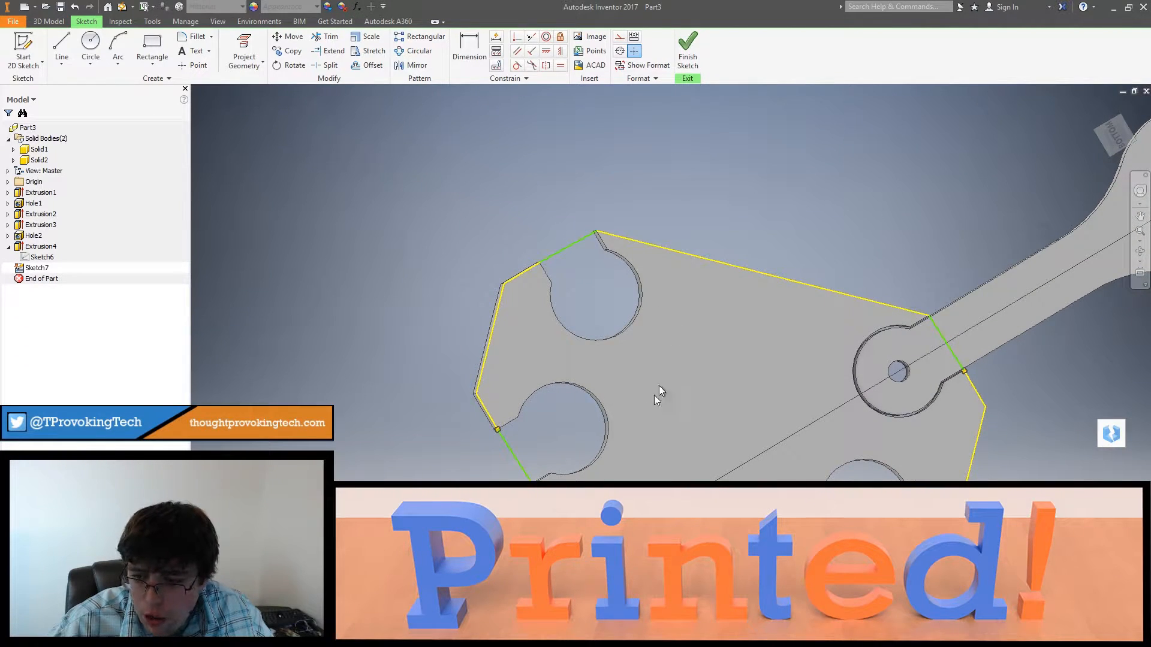
click(152, 47)
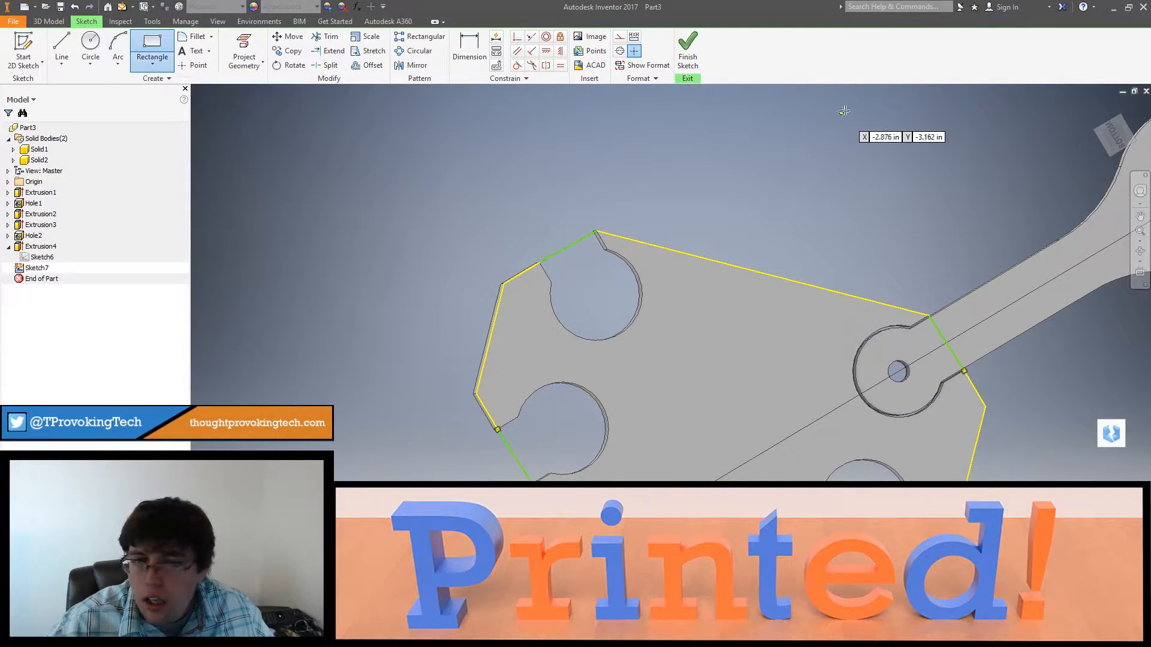
click(1096, 142)
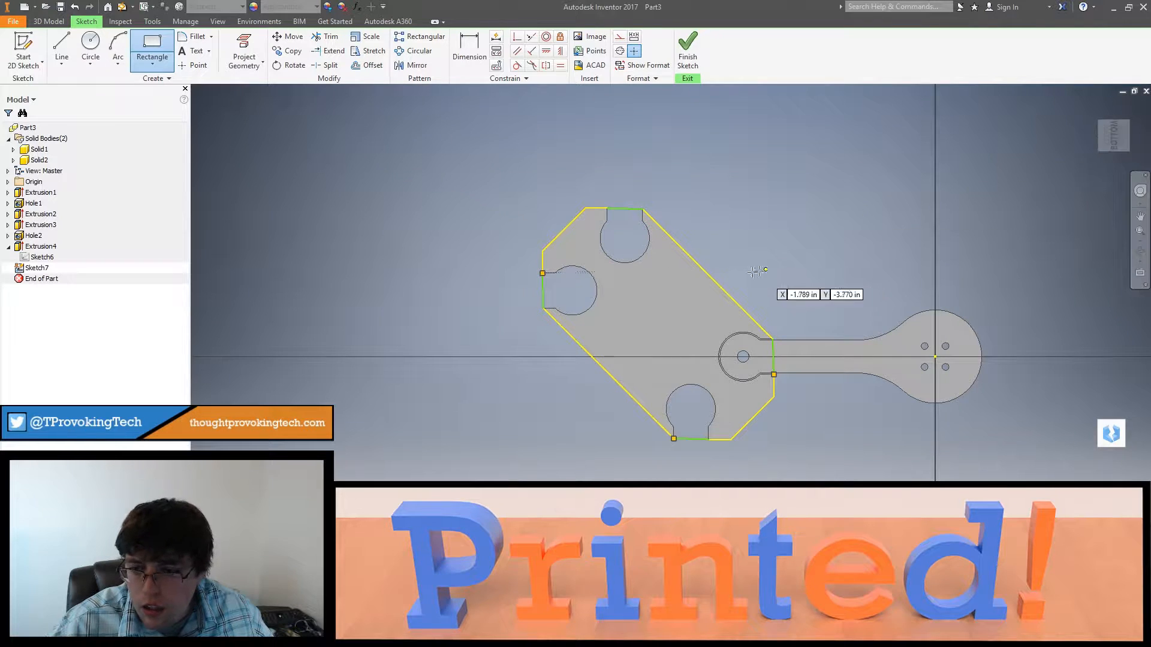
scroll(706, 286, up, 3)
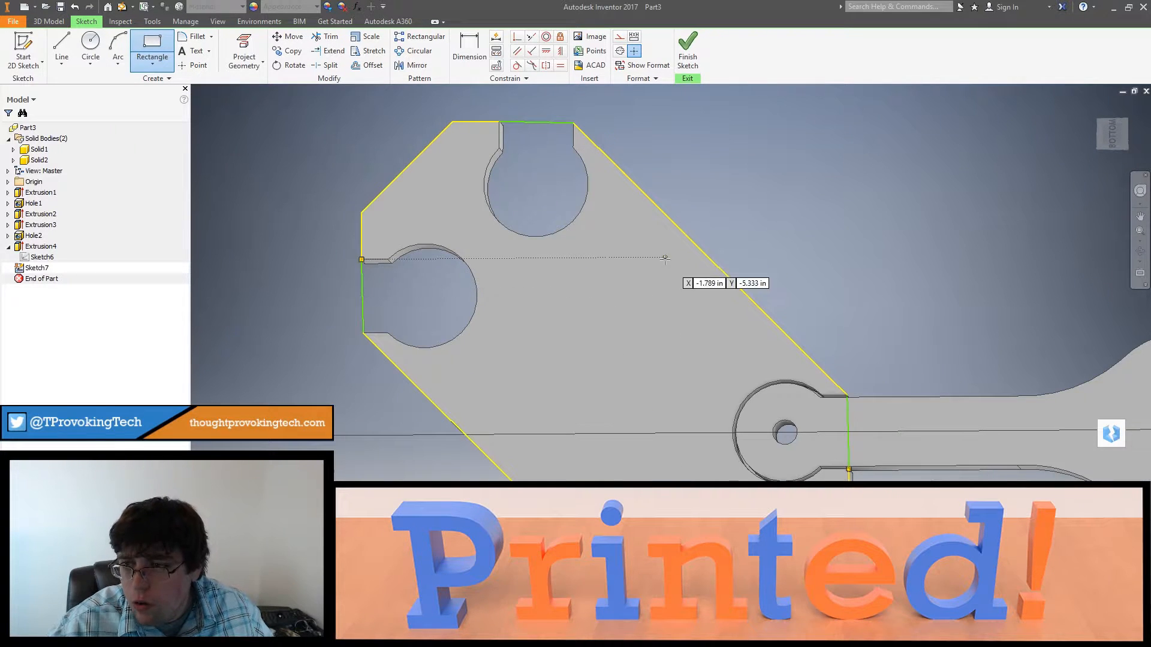
key(Escape)
click(687, 51)
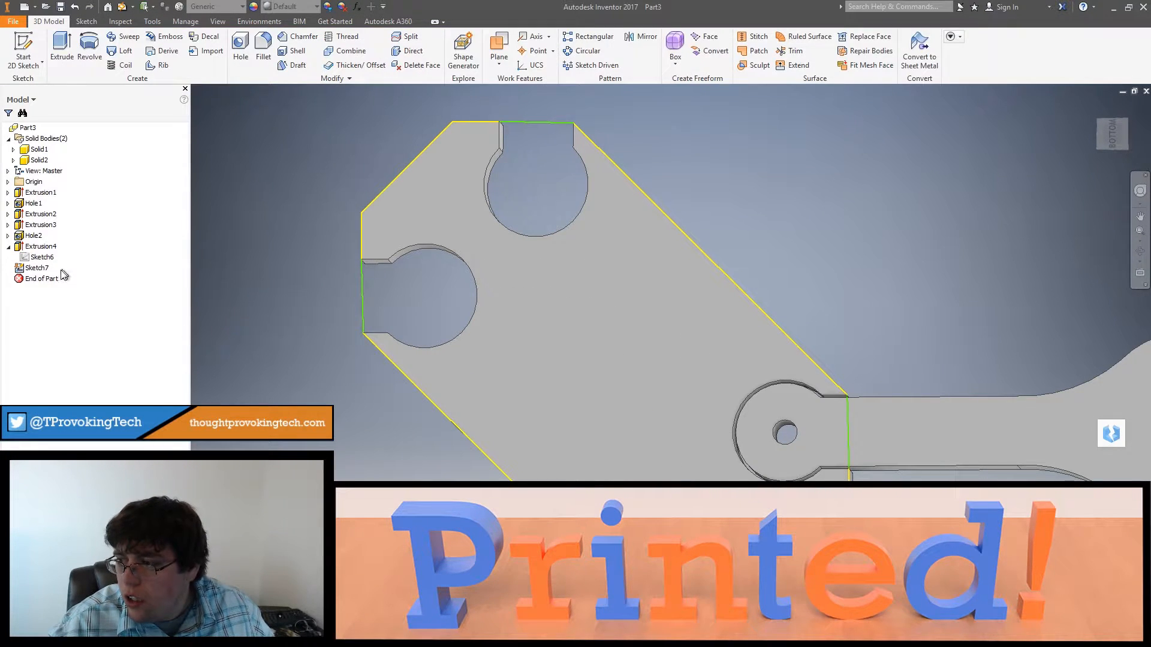
Step: In the reopened outline sketch, draw a 1 in line along the lower diagonal edge from the left-hand socket's outer corner
middle_drag(505, 316, 714, 325)
click(62, 48)
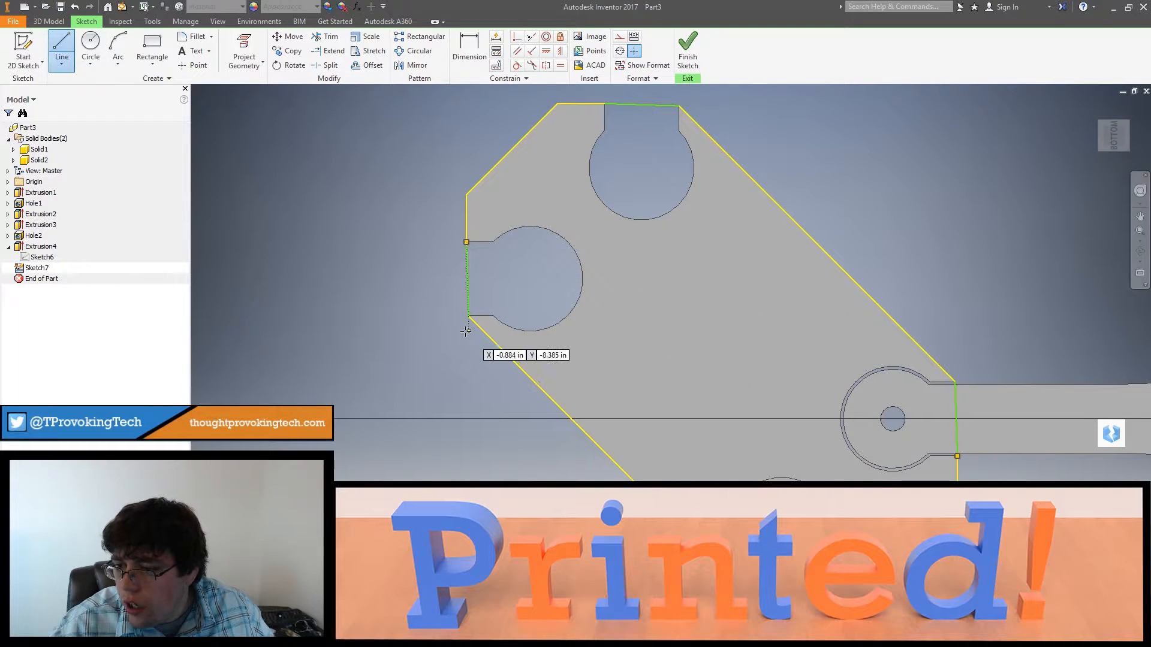
click(468, 316)
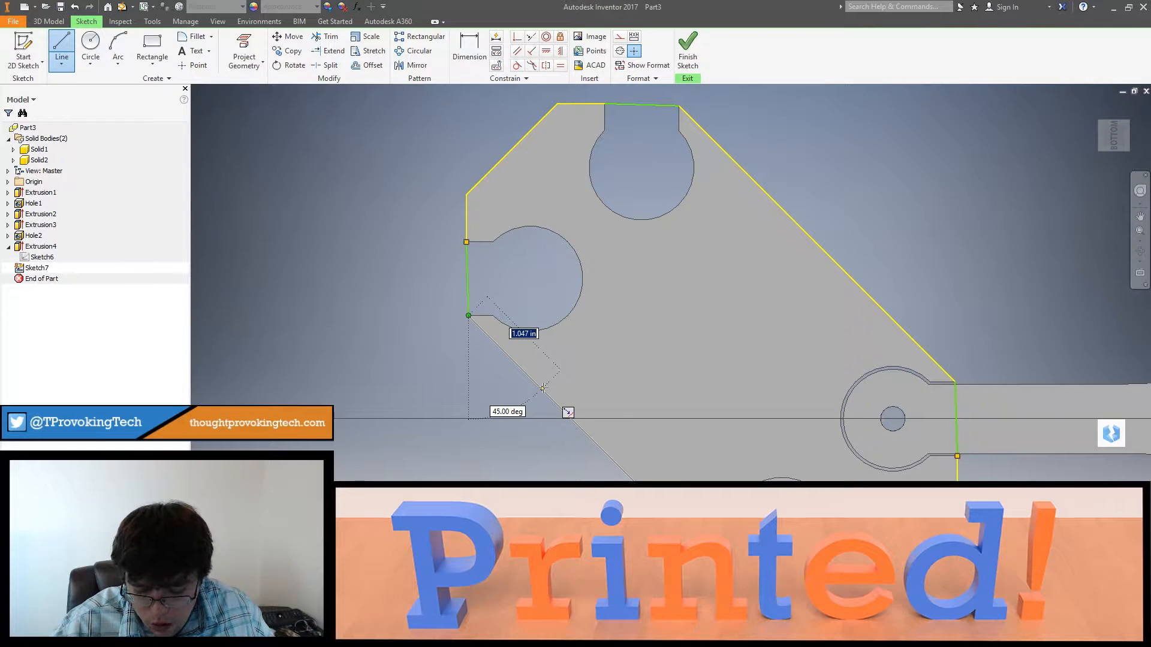
text(1)
key(Tab)
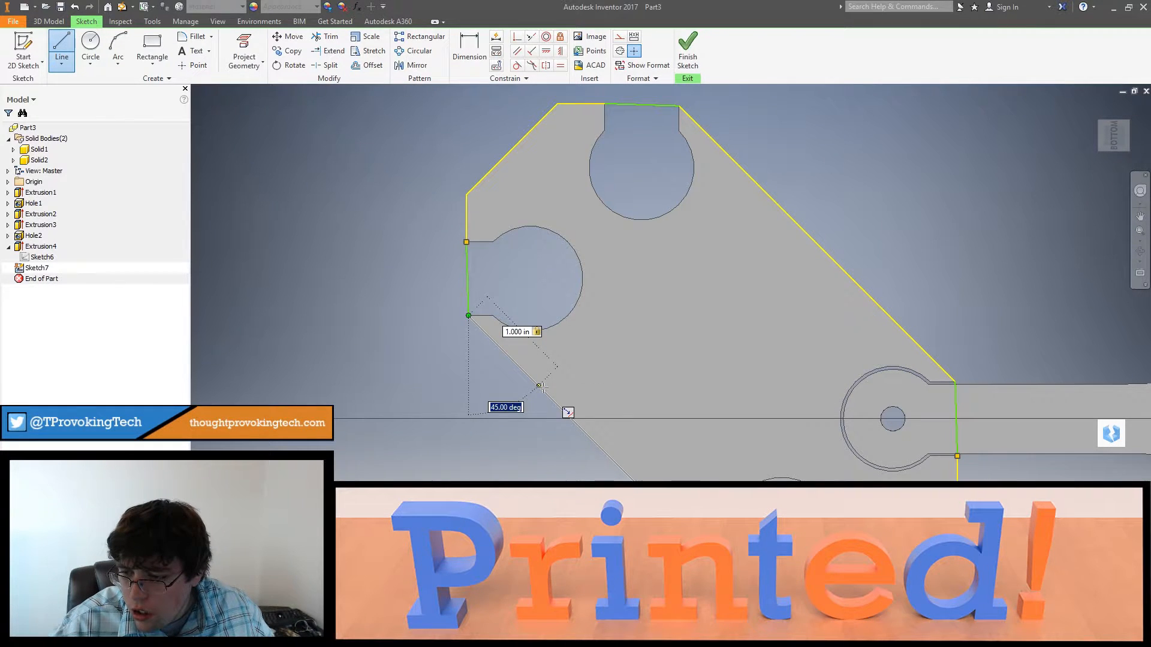
key(Return)
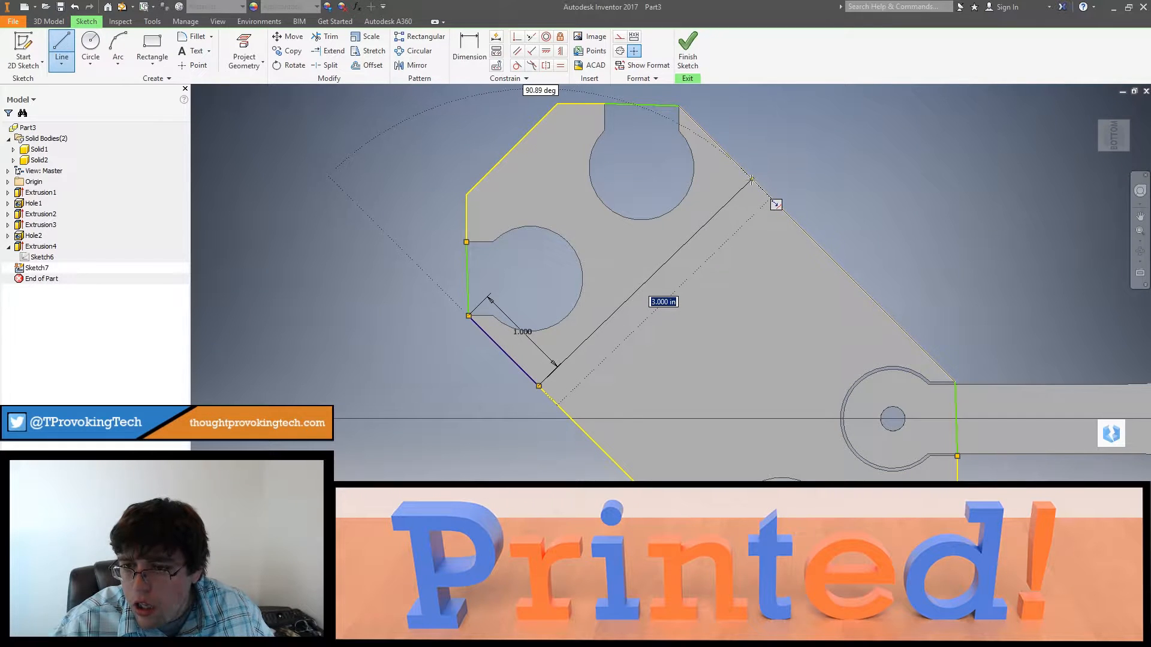
Step: From the end of the 1 in line, draw a line at 90 degrees across the frame to the opposite diagonal edge
key(Tab)
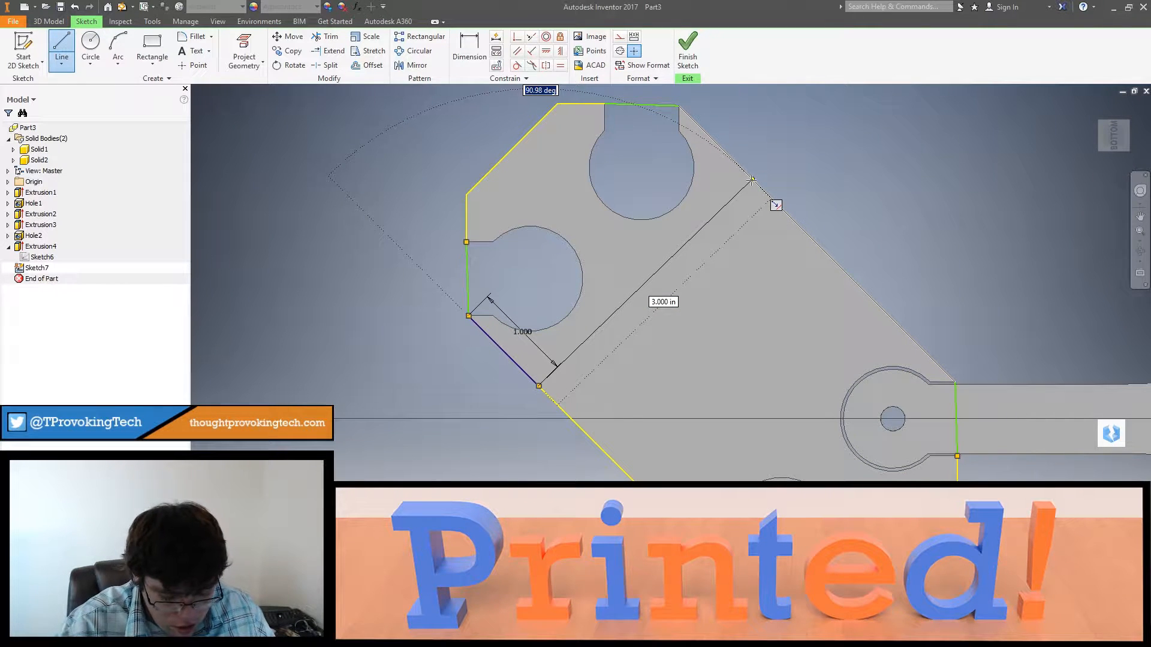
text(90)
key(Tab)
click(751, 179)
key(Escape)
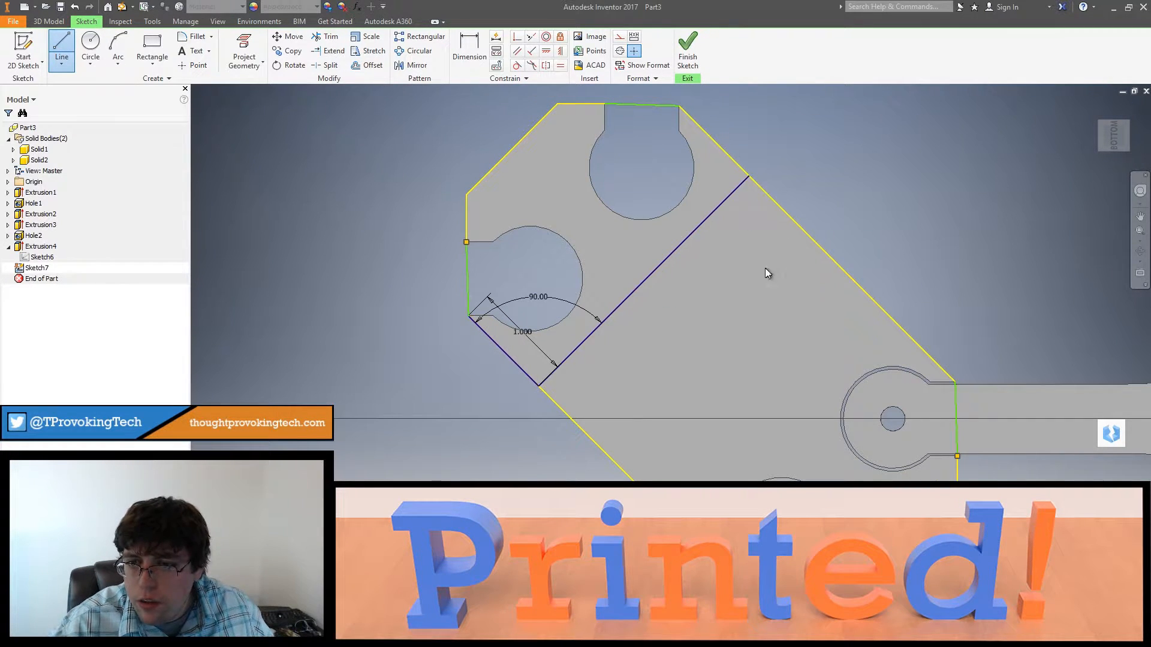
Step: Draw a 1 in line up the diagonal edge from the lower socket's corner, continuing with a 90-degree line across the frame
middle_drag(578, 236, 569, 154)
click(59, 43)
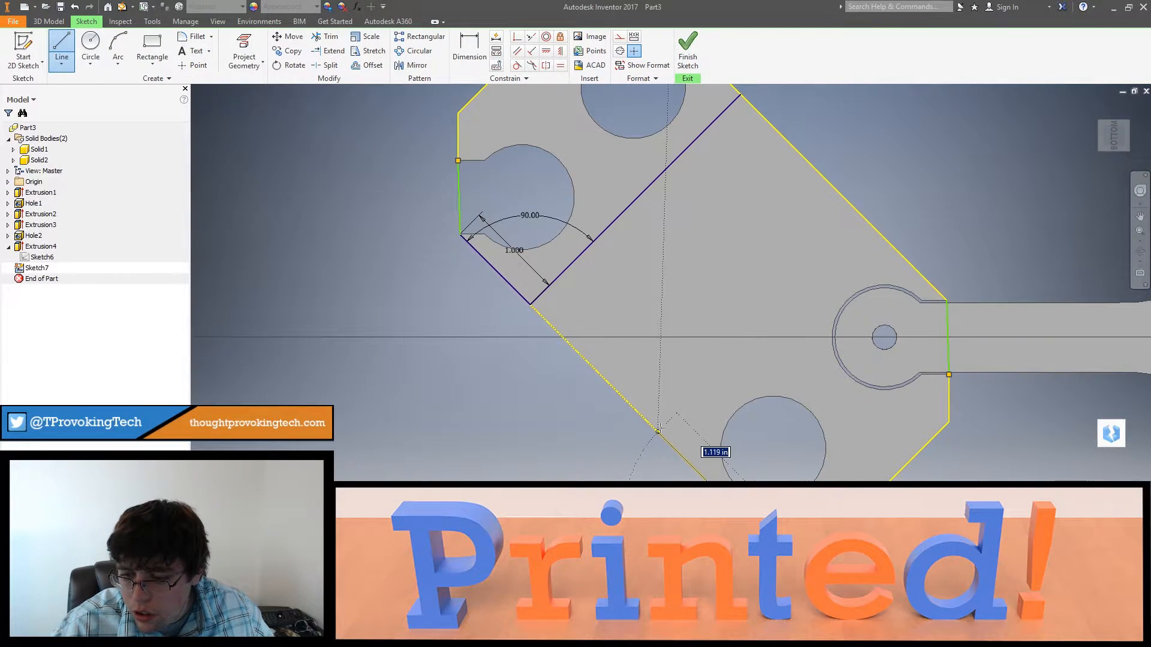
key(Return)
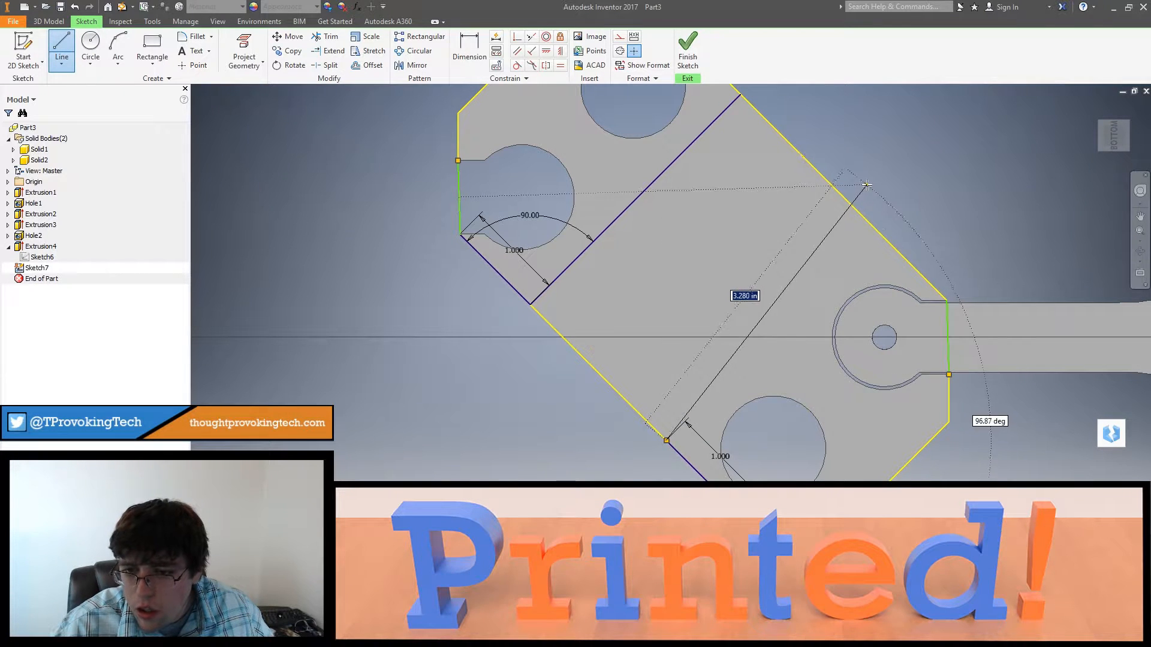
key(Tab)
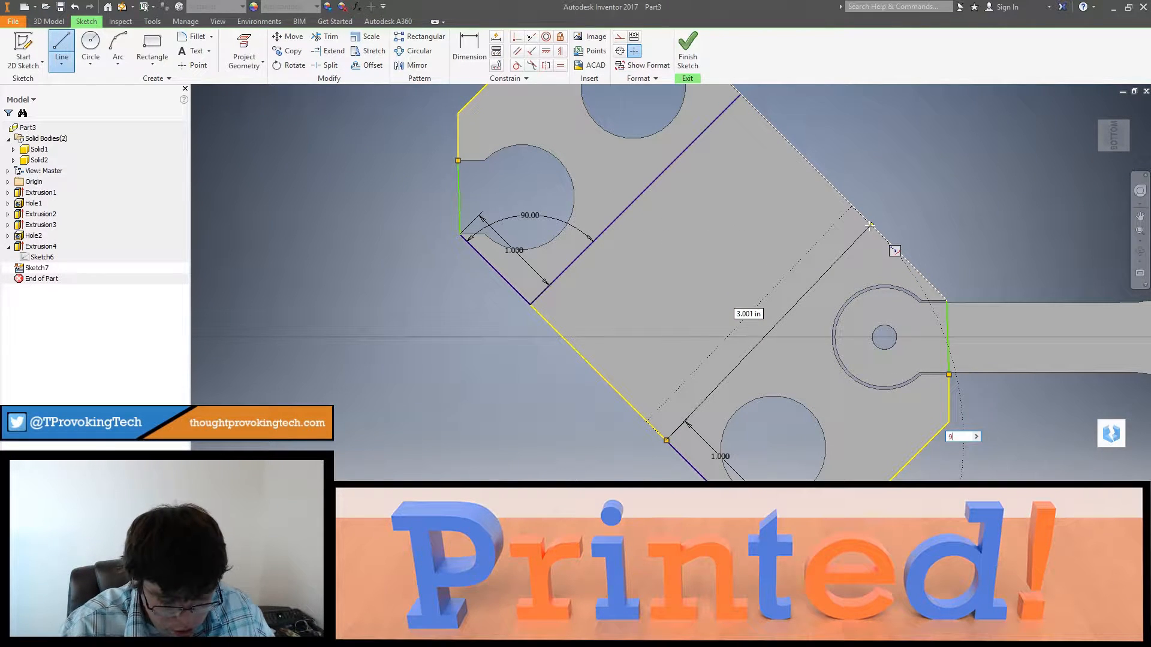
text(90)
key(Return)
key(Escape)
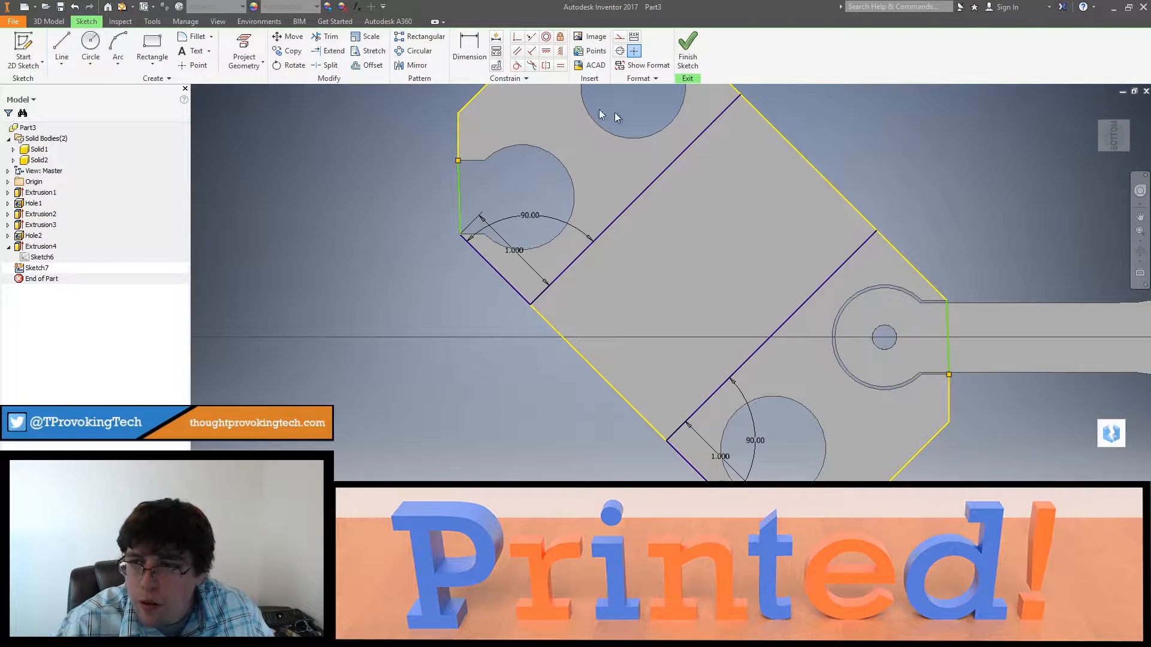
Step: Draw a line between the two cross lines, just inside the frame's upper diagonal edge
middle_drag(418, 111, 415, 181)
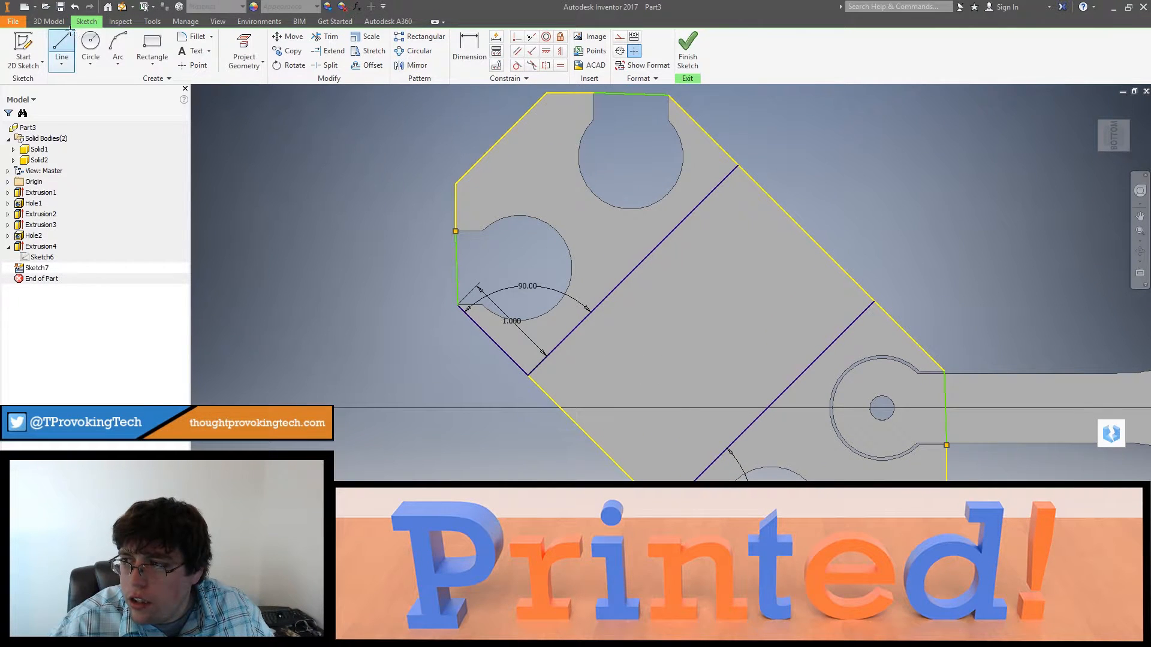
click(62, 48)
click(733, 172)
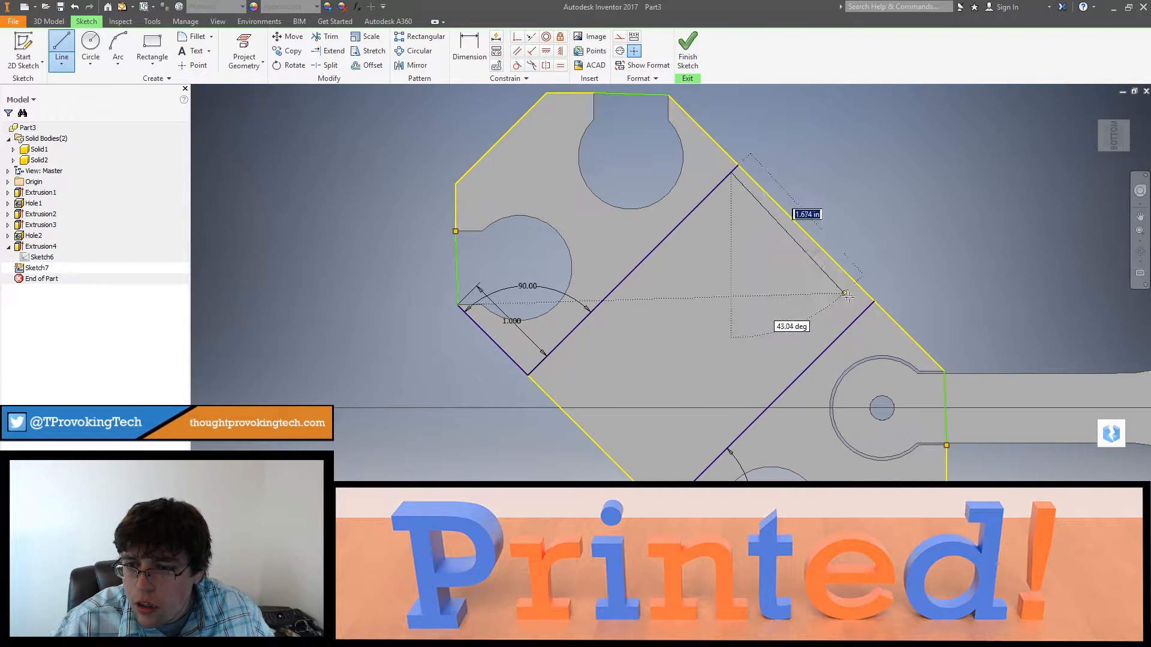
click(874, 308)
key(Escape)
Step: Try to dimension the gap between the new inner line and the frame's upper diagonal edge
mouse_move(820, 301)
middle_down()
mouse_move(753, 239)
mouse_move(644, 257)
middle_up()
click(462, 46)
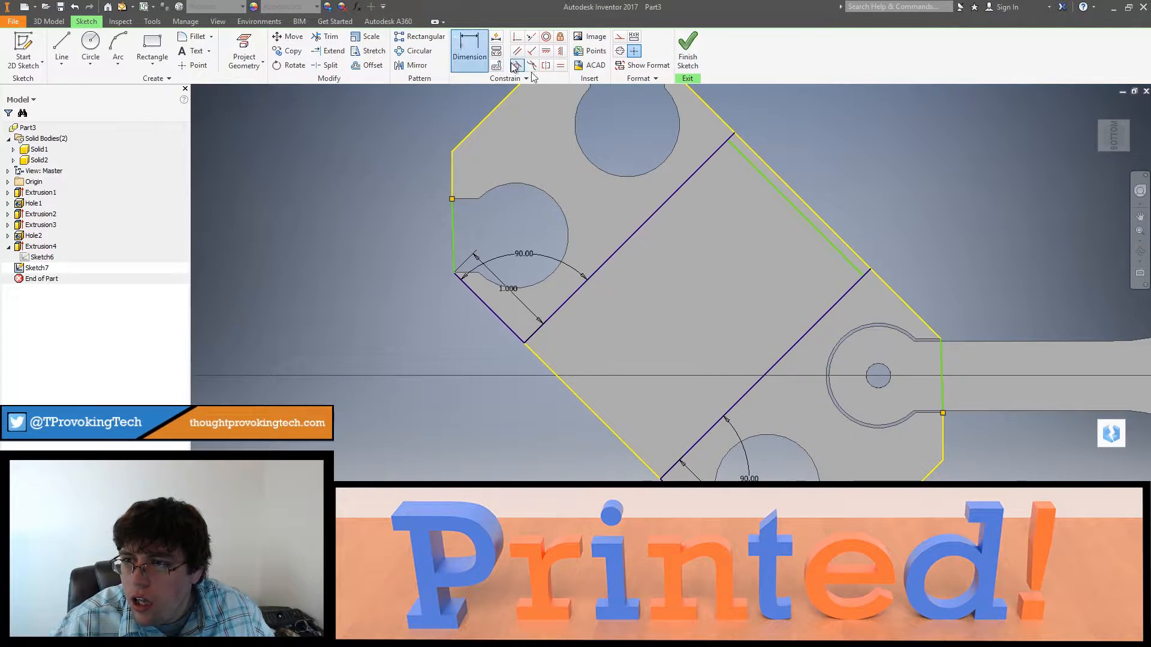
click(790, 200)
click(804, 202)
click(833, 187)
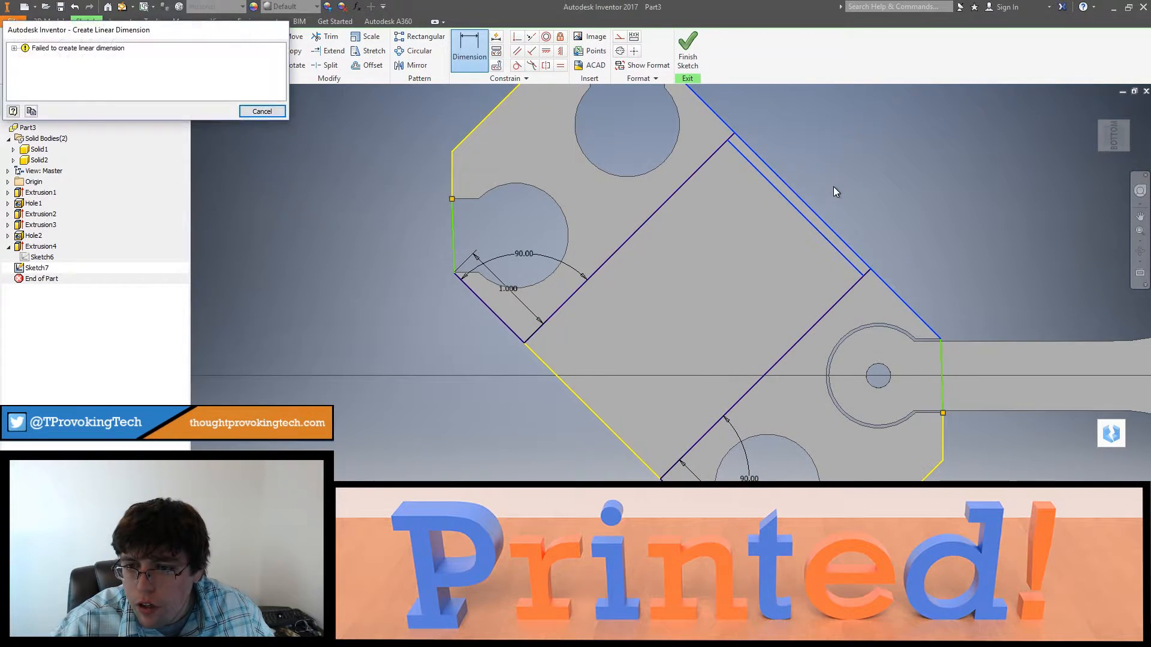
click(261, 110)
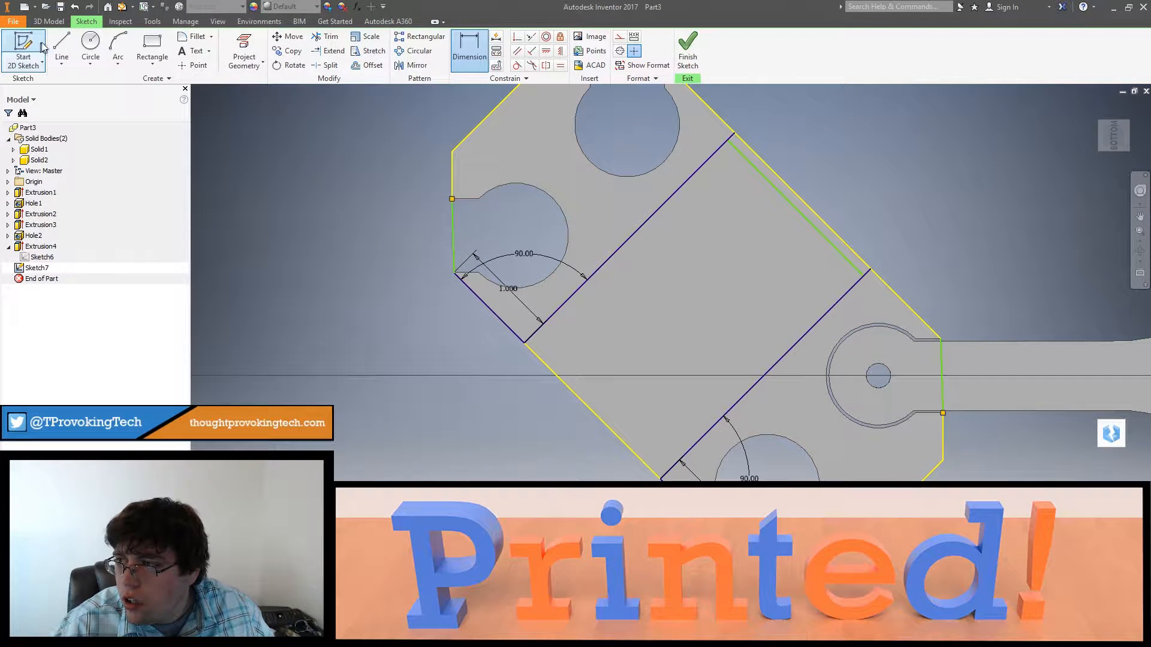
Step: Draw a line about 1.94 in long between the two cross lines, just inside the frame's lower diagonal edge
click(62, 51)
click(526, 343)
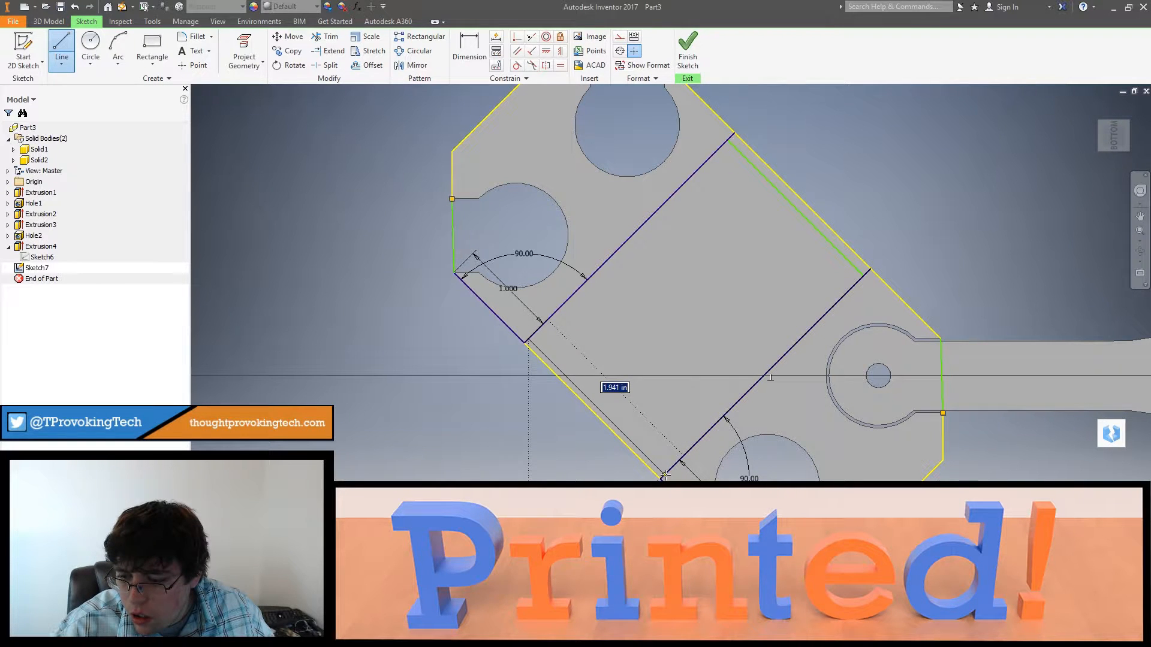
click(664, 475)
key(Escape)
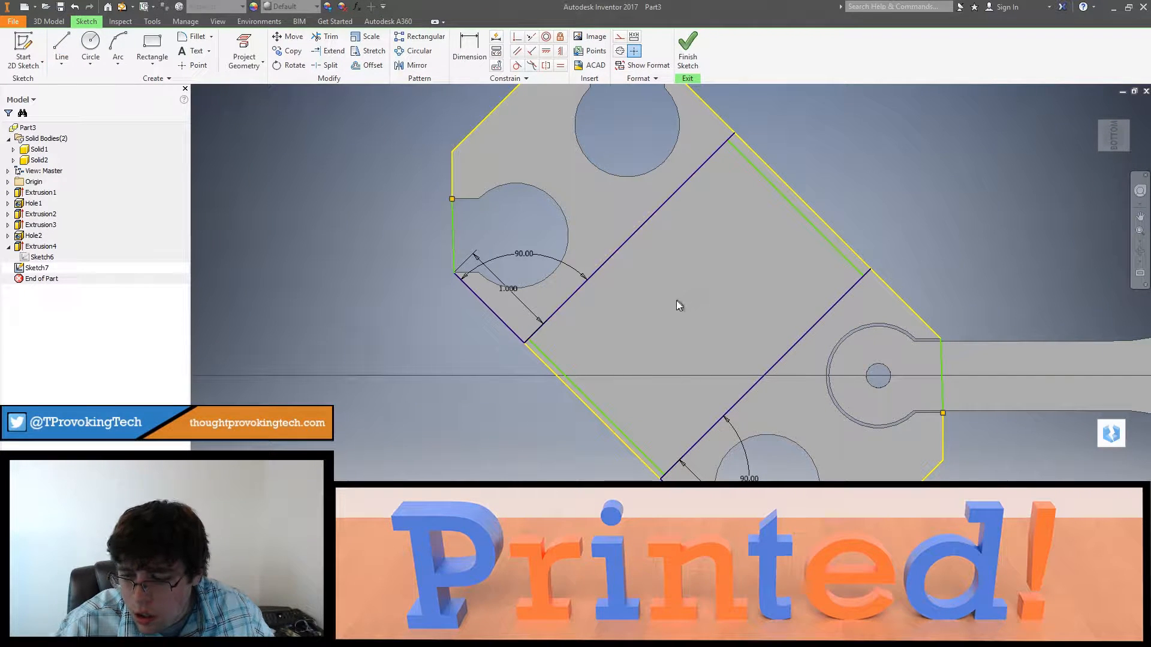
Step: Measure the inner line beside the frame's lower diagonal edge
key(m)
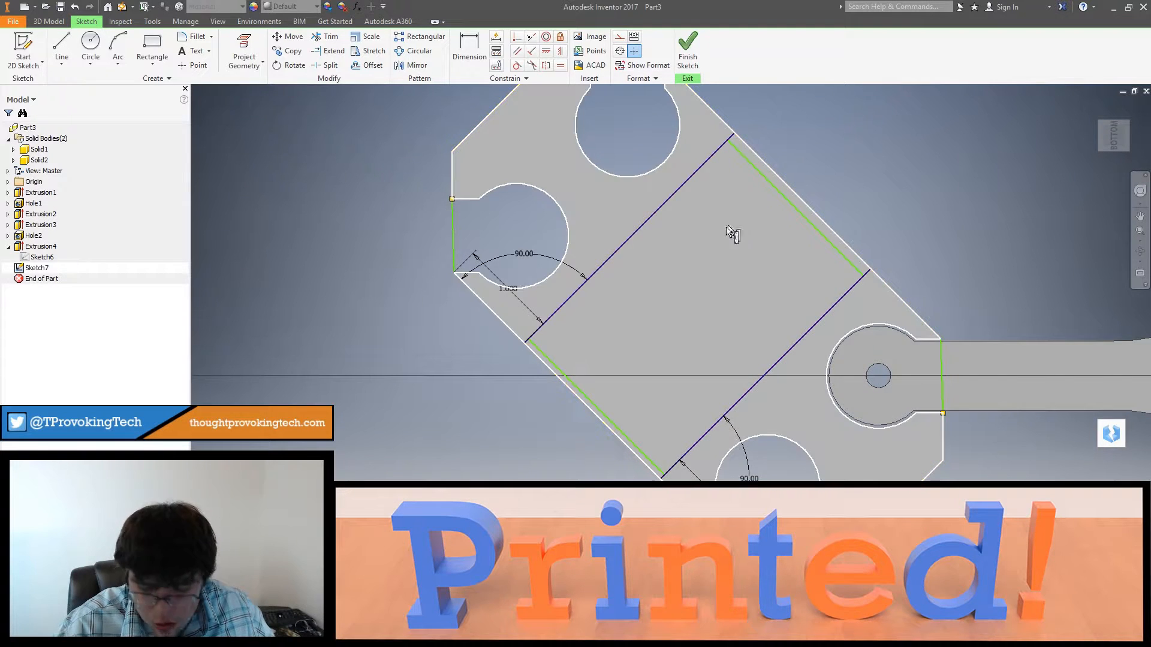
click(577, 394)
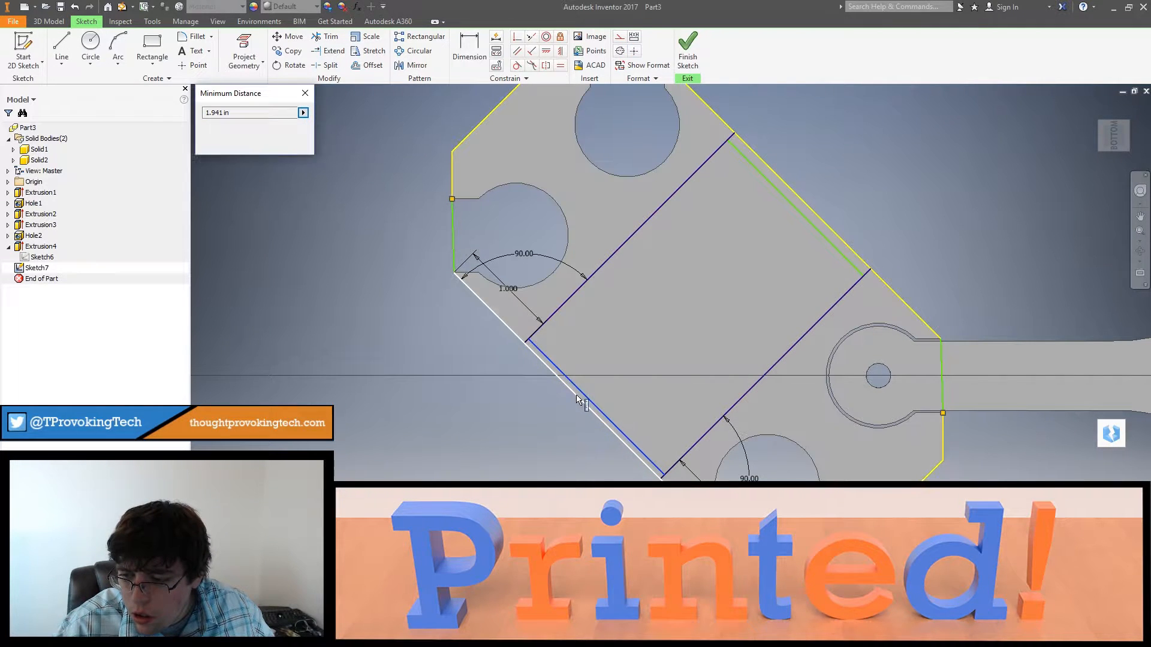
key(Escape)
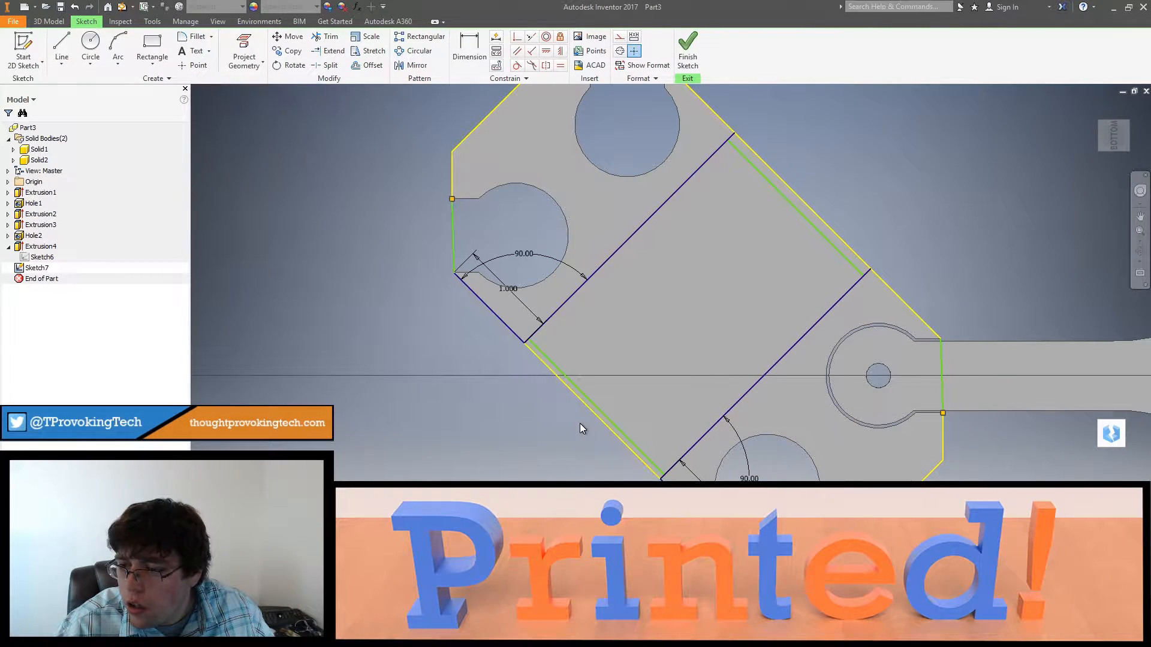
Step: Try to dimension the gap between the lower inner line and the frame's lower diagonal edge
key(d)
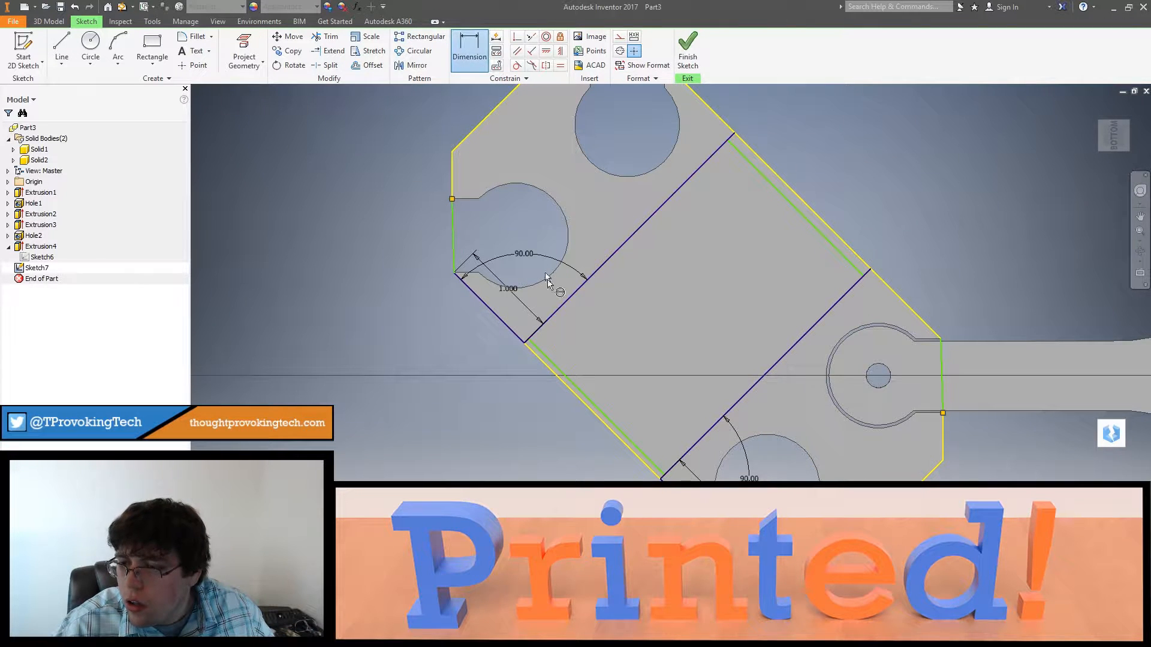
click(559, 372)
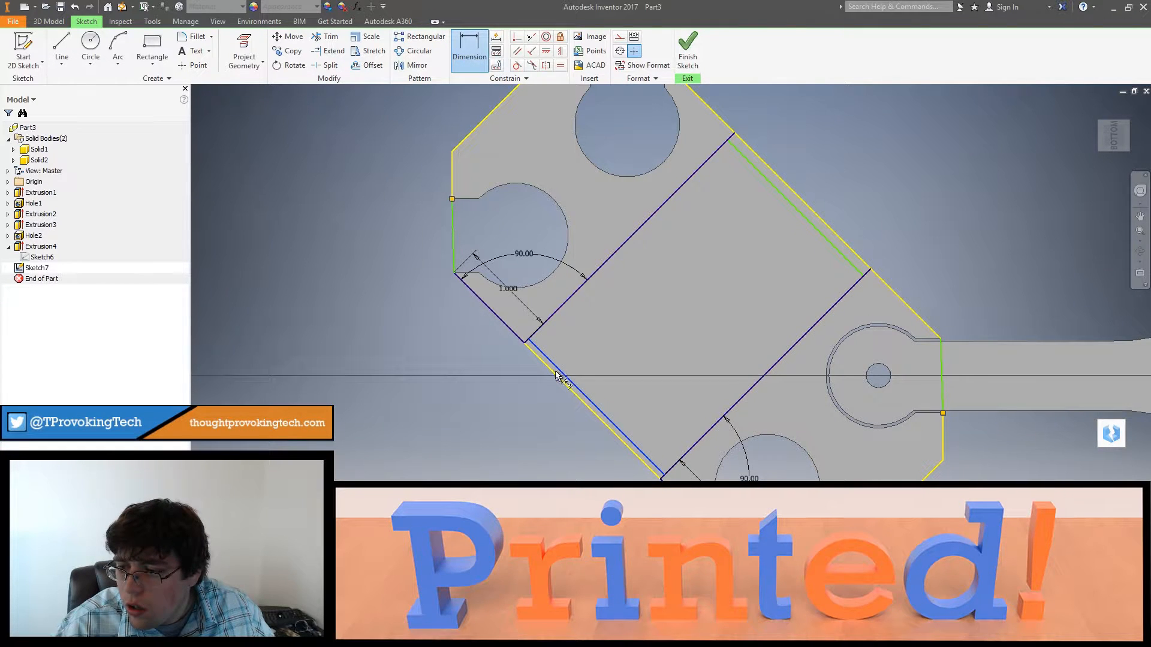
click(530, 399)
click(262, 111)
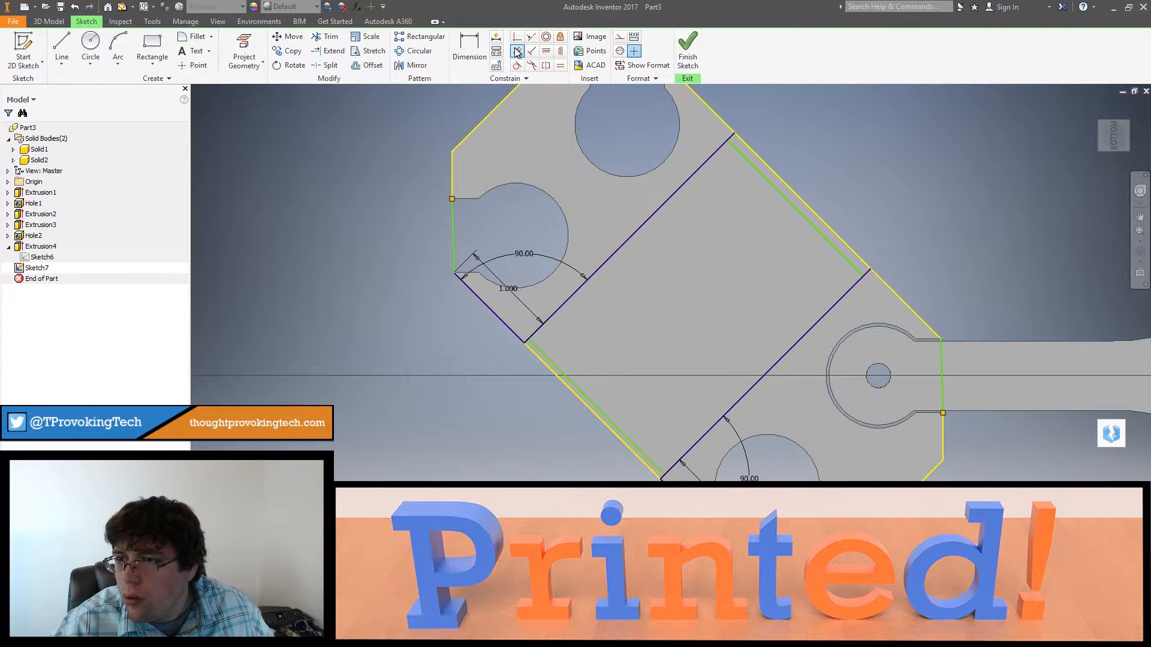
Step: Try to constrain the upper inner line parallel to the frame's upper diagonal edge
click(749, 159)
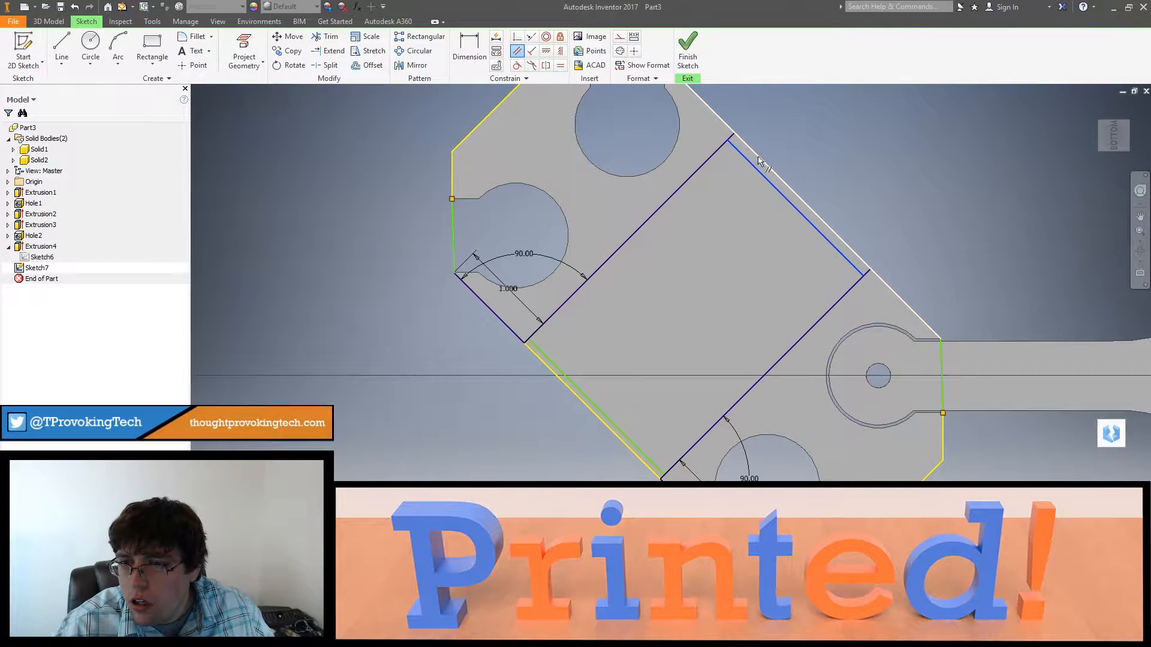
click(731, 167)
click(261, 111)
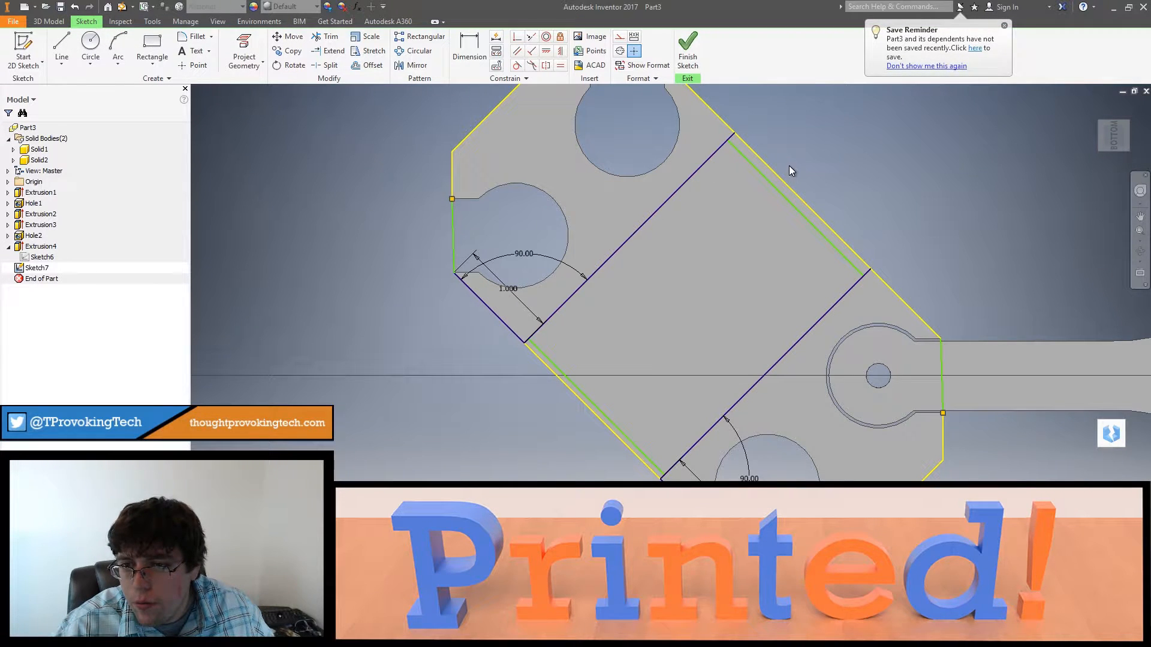
Step: Trim the cross-line ends that extend past the inner lines, leaving a closed rectangle inside the frame
middle_drag(789, 166, 786, 169)
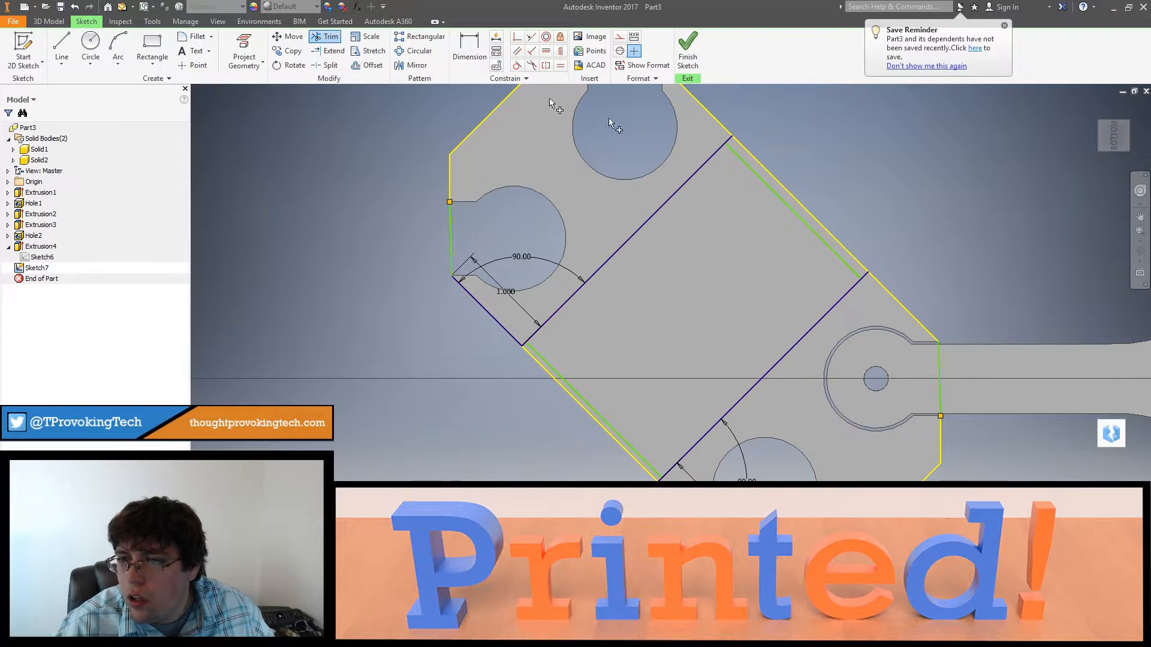
click(729, 140)
click(866, 275)
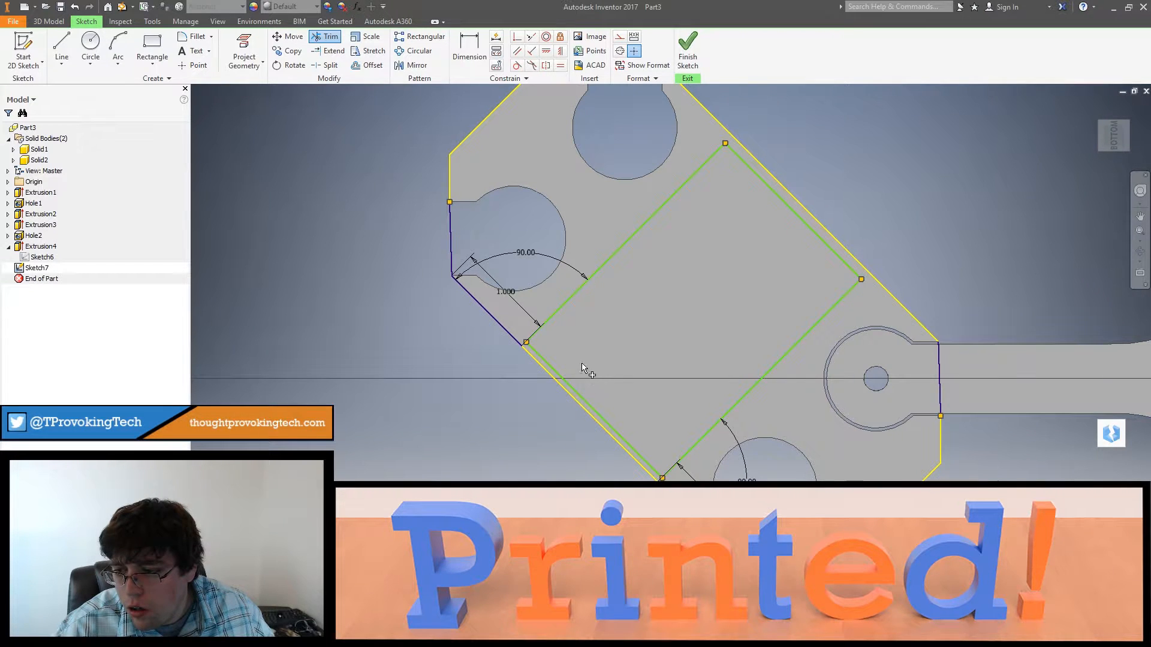
shift+middle_drag(622, 368, 640, 360)
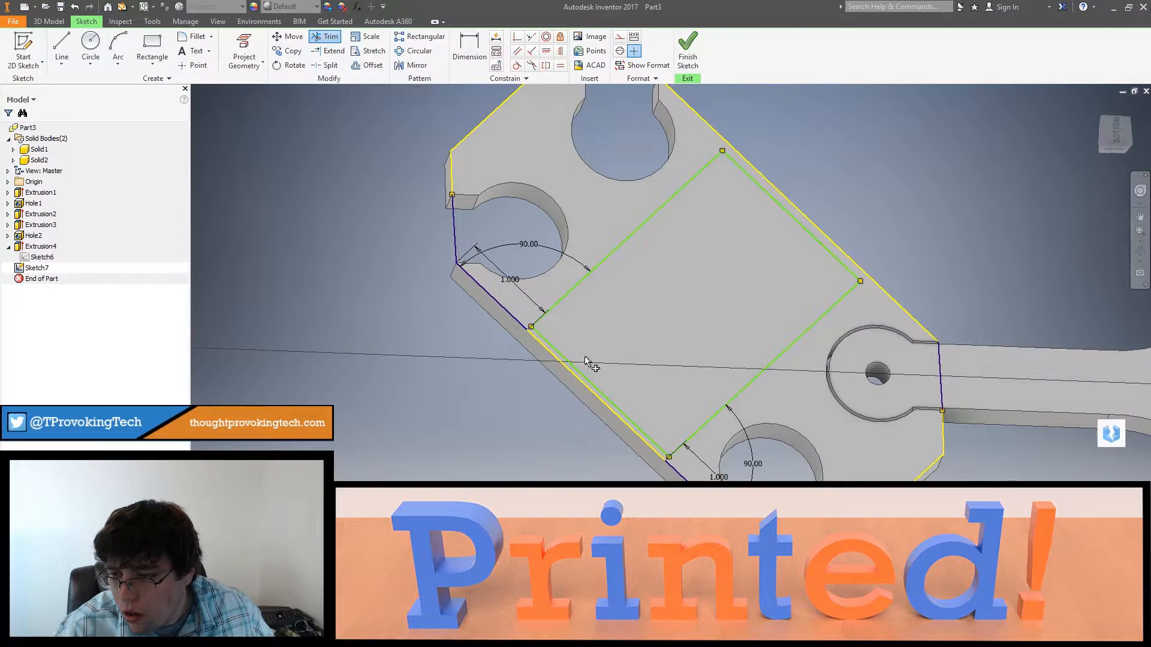
scroll(577, 354, up, 5)
key(Escape)
Step: Delete the 1 in length and 90-degree angle dimensions beside the left-hand and lower sockets
middle_drag(562, 348, 566, 345)
scroll(495, 271, down, 4)
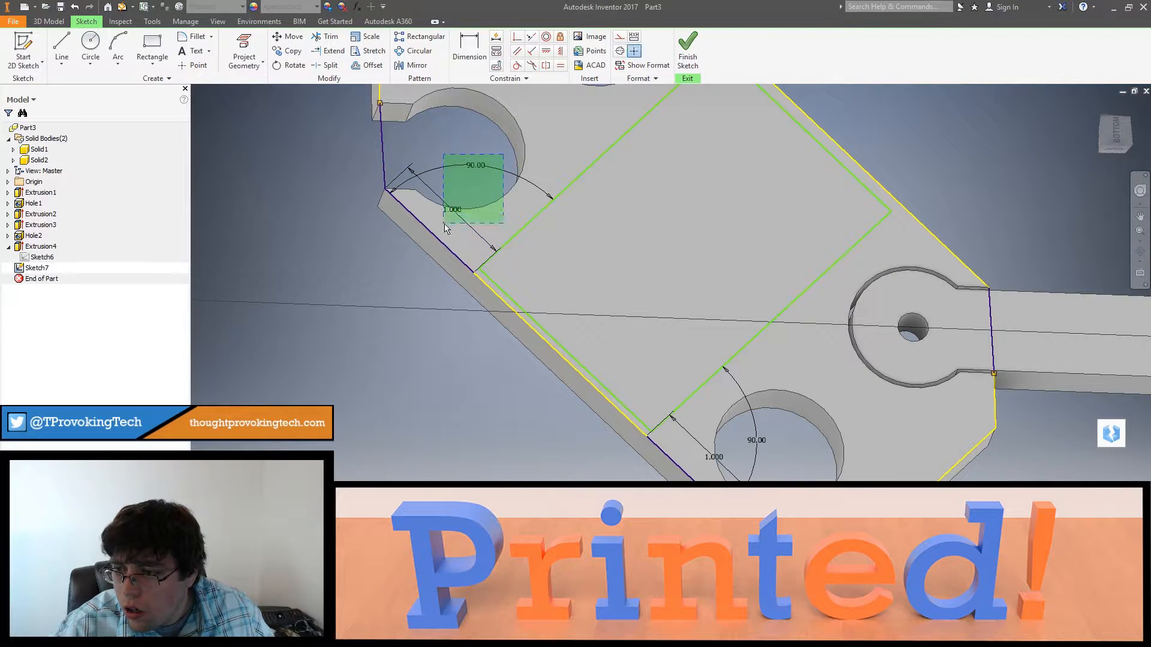
drag(445, 224, 444, 225)
key(Delete)
drag(771, 409, 710, 469)
key(Delete)
Step: Dimension the rectangle's lower diagonal side 0.125 in from the frame's lower diagonal edge
middle_drag(644, 355, 621, 442)
scroll(621, 443, down, 1)
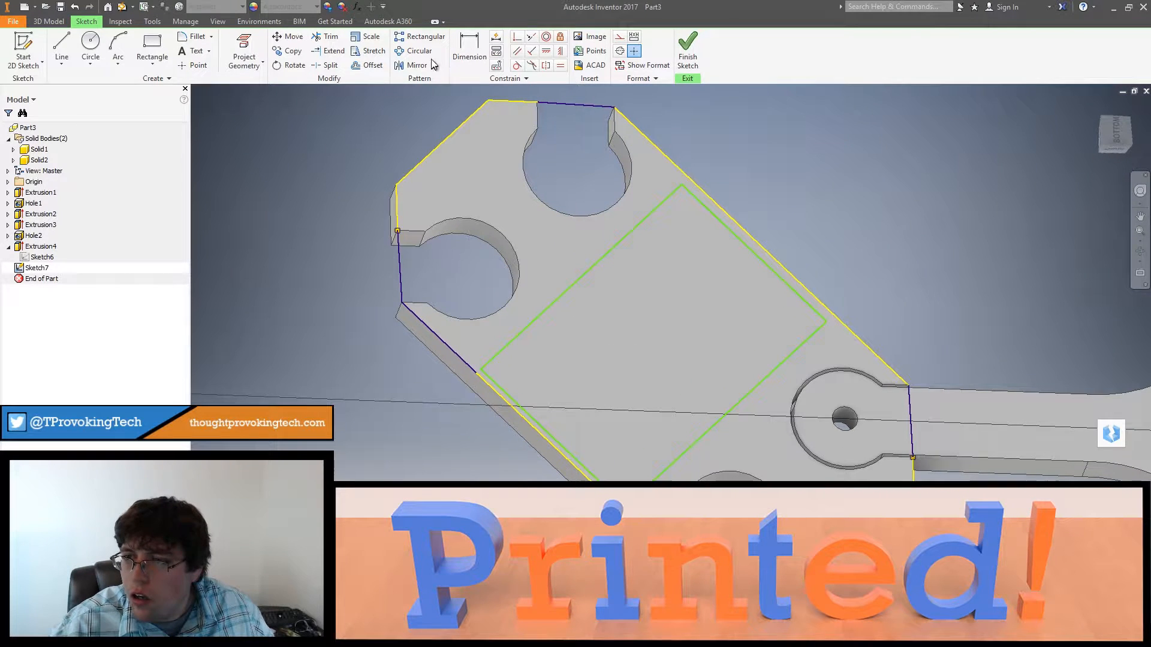
click(469, 43)
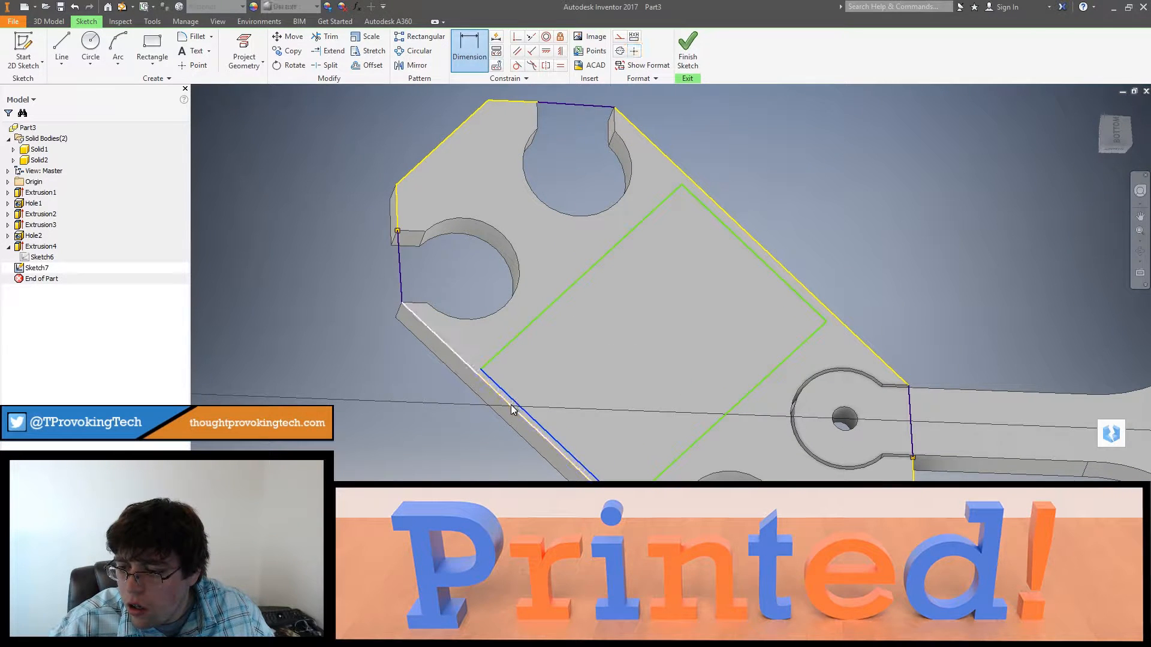
click(511, 403)
click(438, 416)
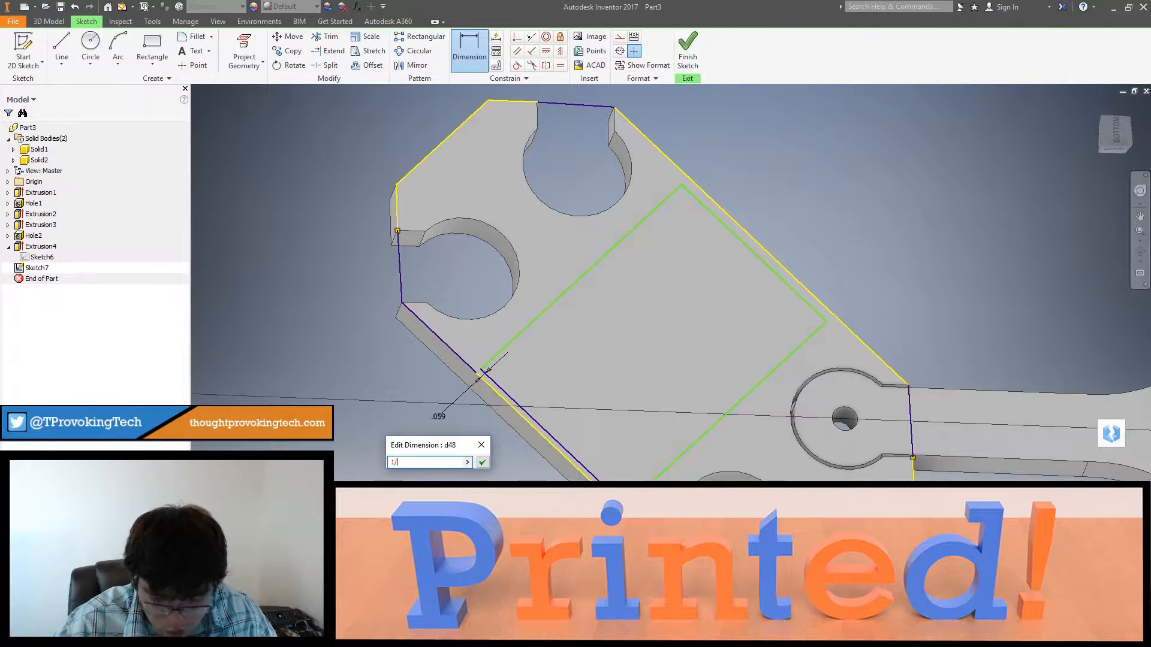
key(Return)
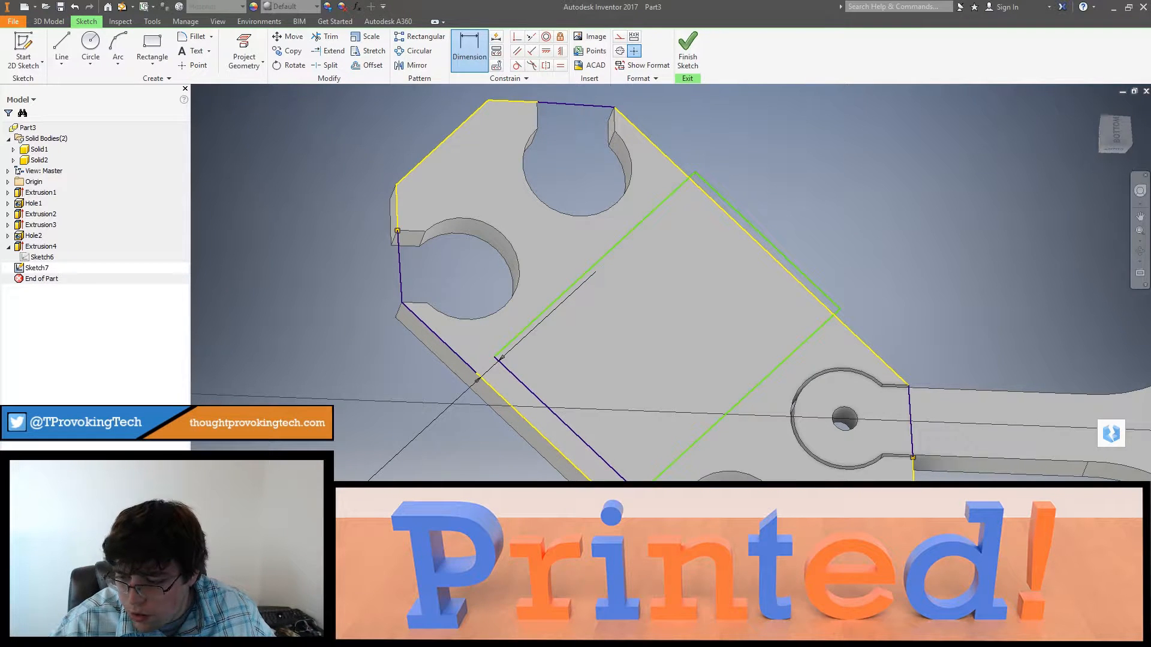
key(Return)
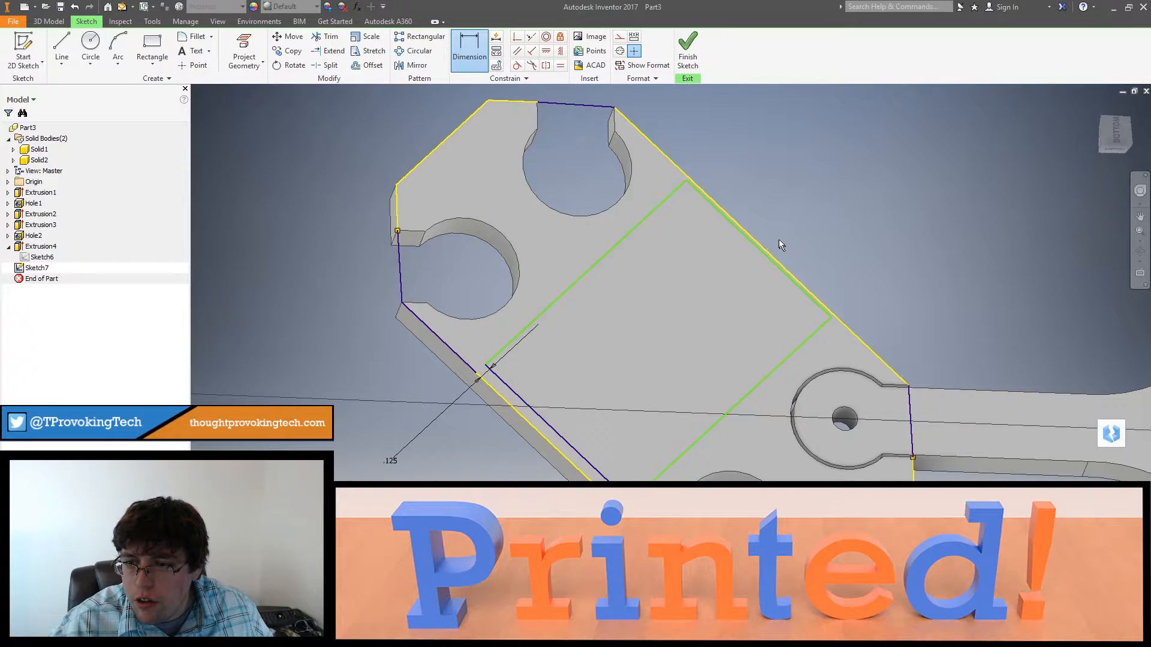
Step: Dimension the rectangle's upper diagonal side 1/8 in from the frame's upper diagonal edge
click(767, 261)
click(773, 262)
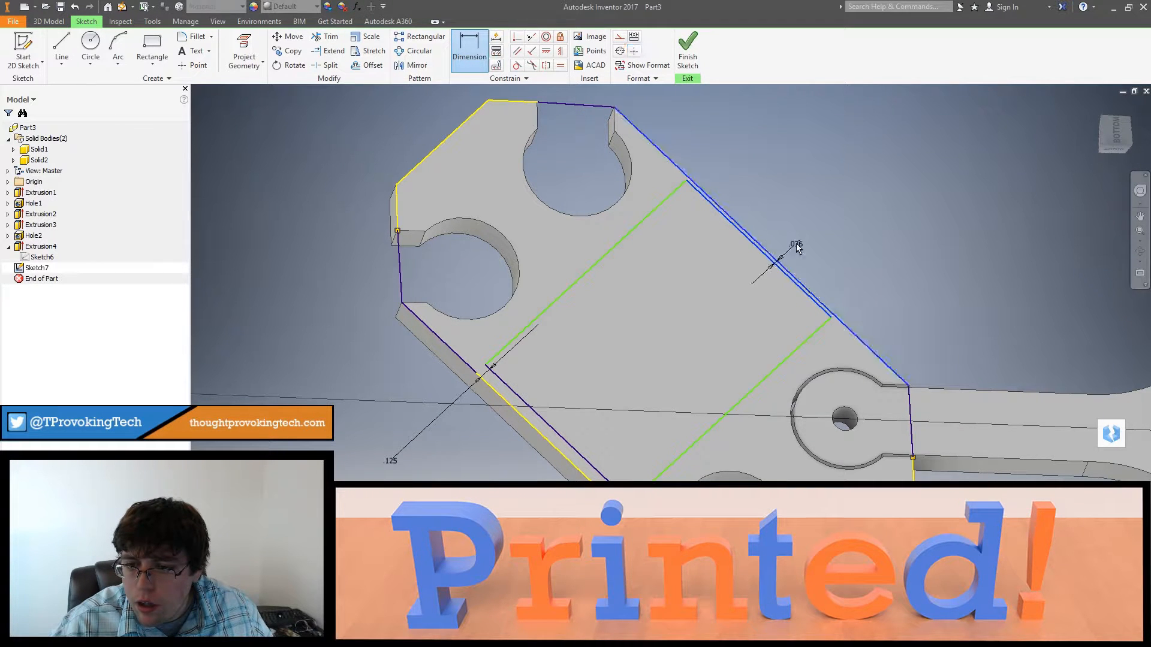
click(797, 239)
text(1/8)
key(Return)
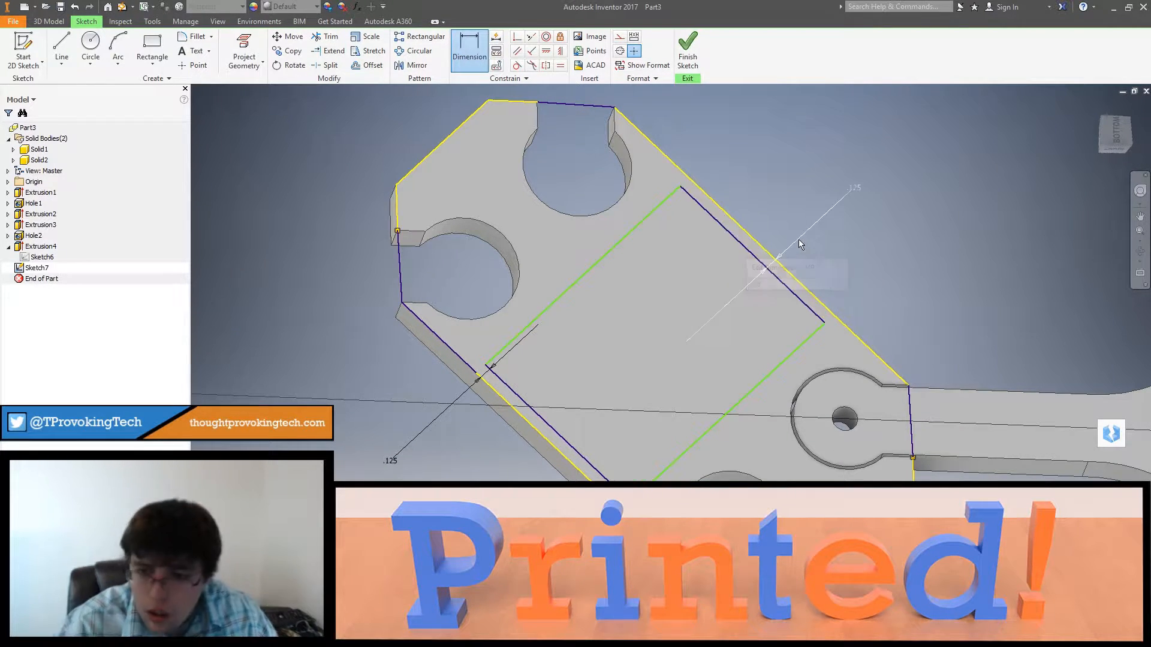
Step: Finish the sketch and extrude the frame outline region around the rectangle by 1 in, leaving the rectangle open
shift+middle_drag(793, 246, 772, 280)
scroll(778, 262, up, 5)
click(689, 54)
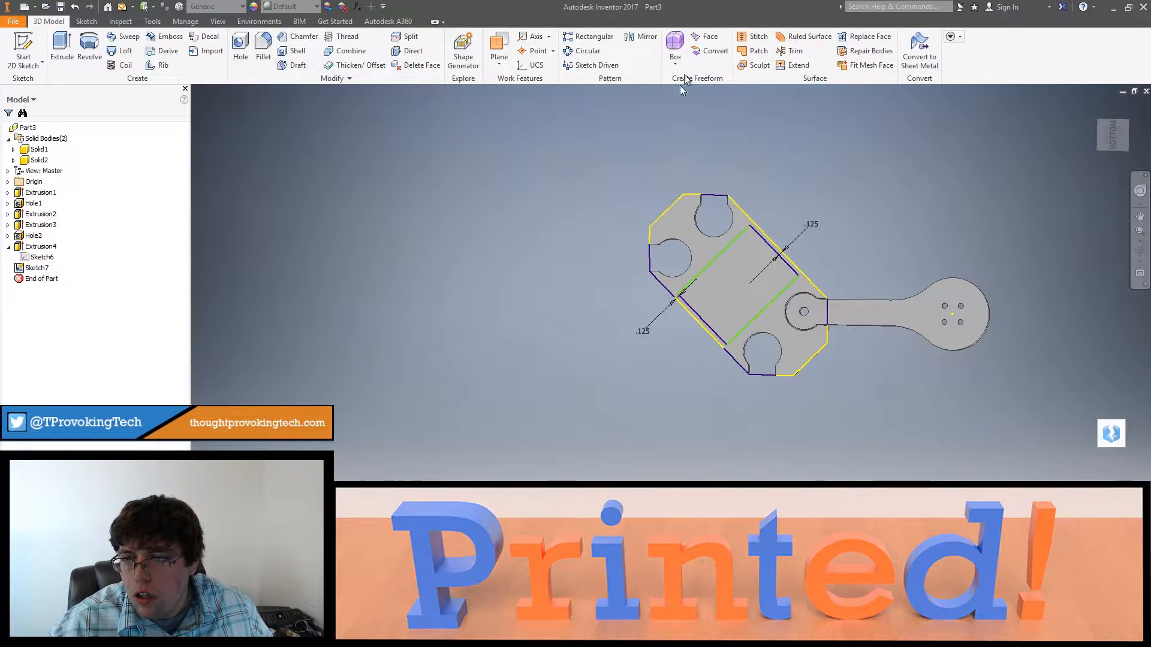
key(e)
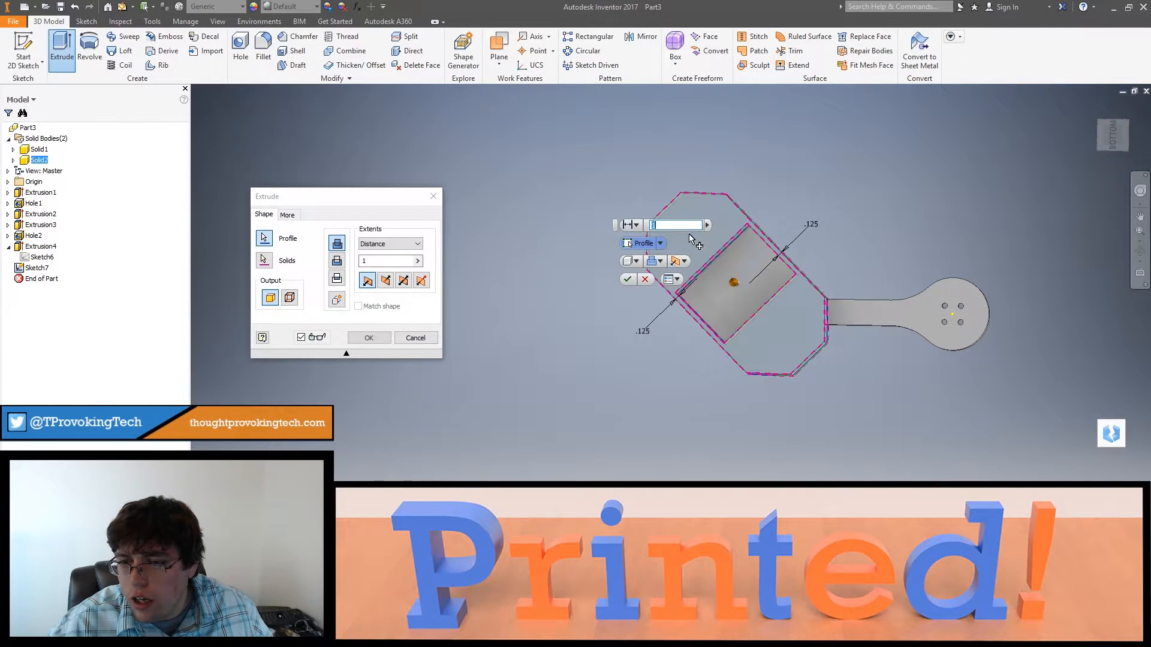
click(629, 279)
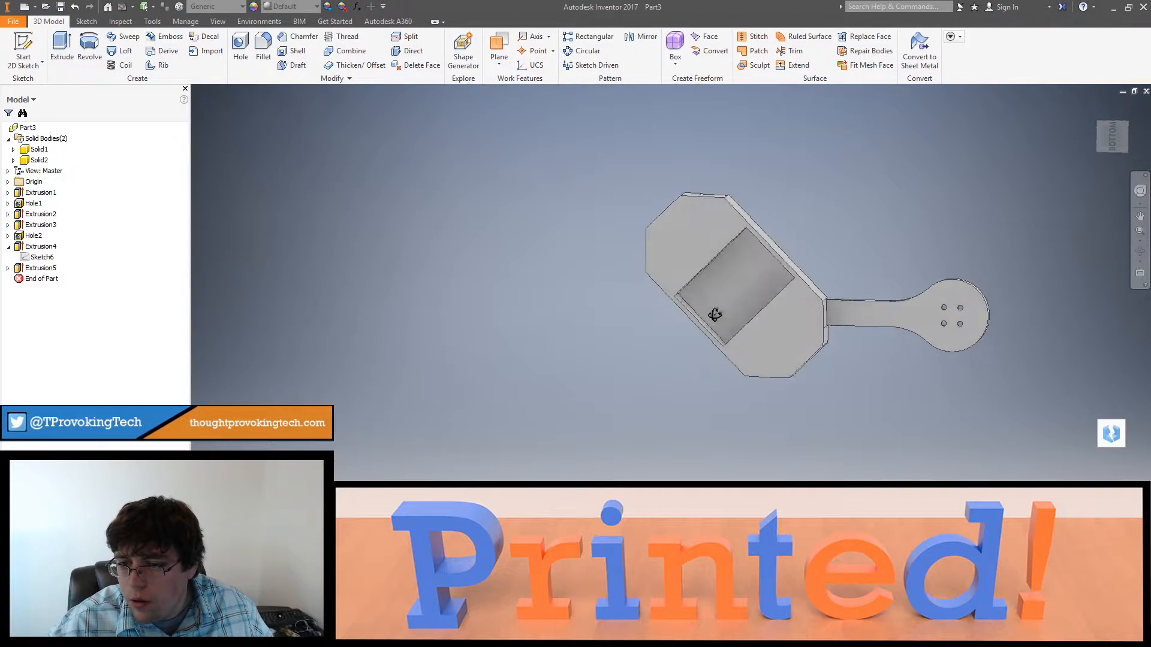
shift+middle_drag(712, 311, 580, 385)
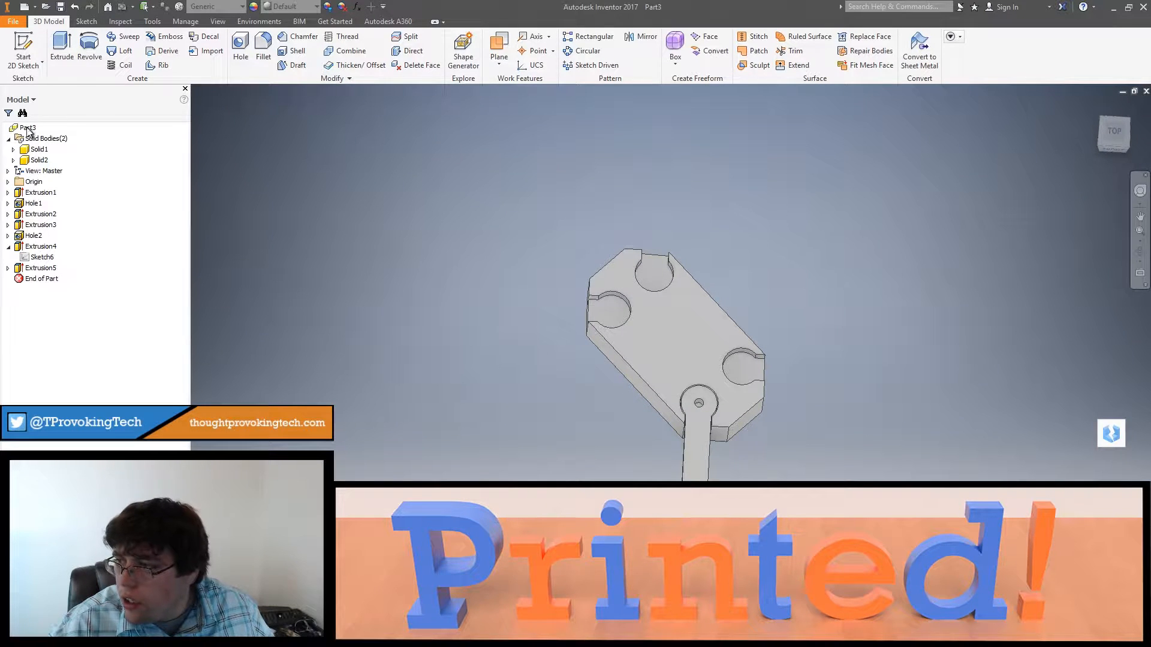
Step: Hide the button-and-arm body and start a new sketch on the floor face of the lowest socket
right_click(31, 149)
click(70, 204)
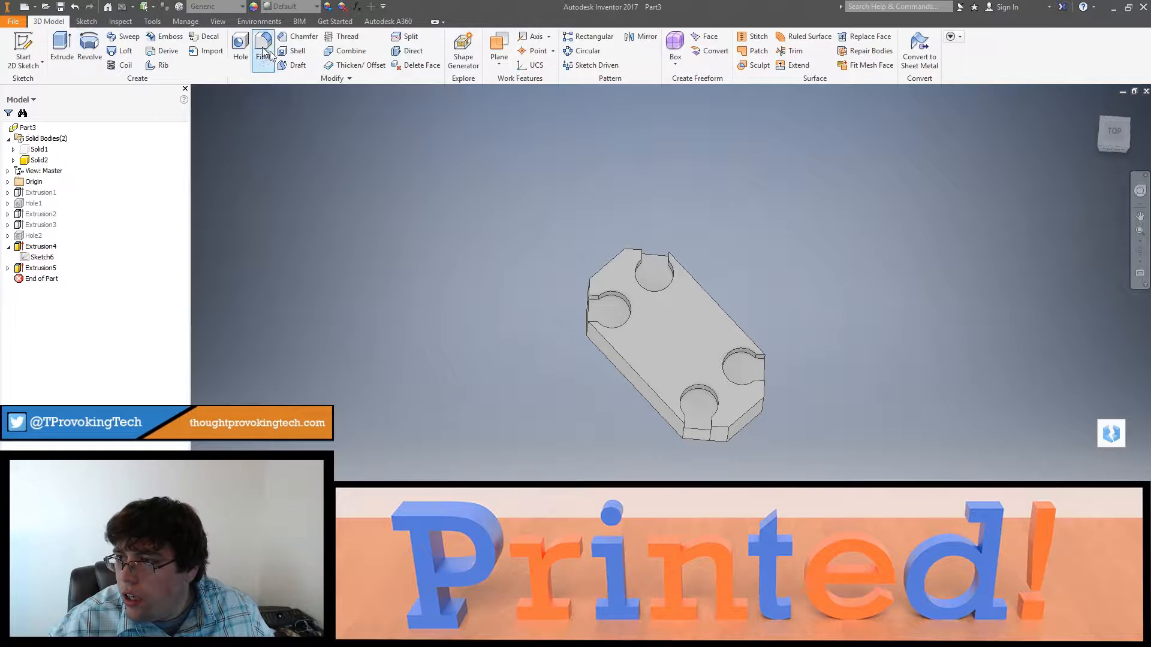
right_click(703, 409)
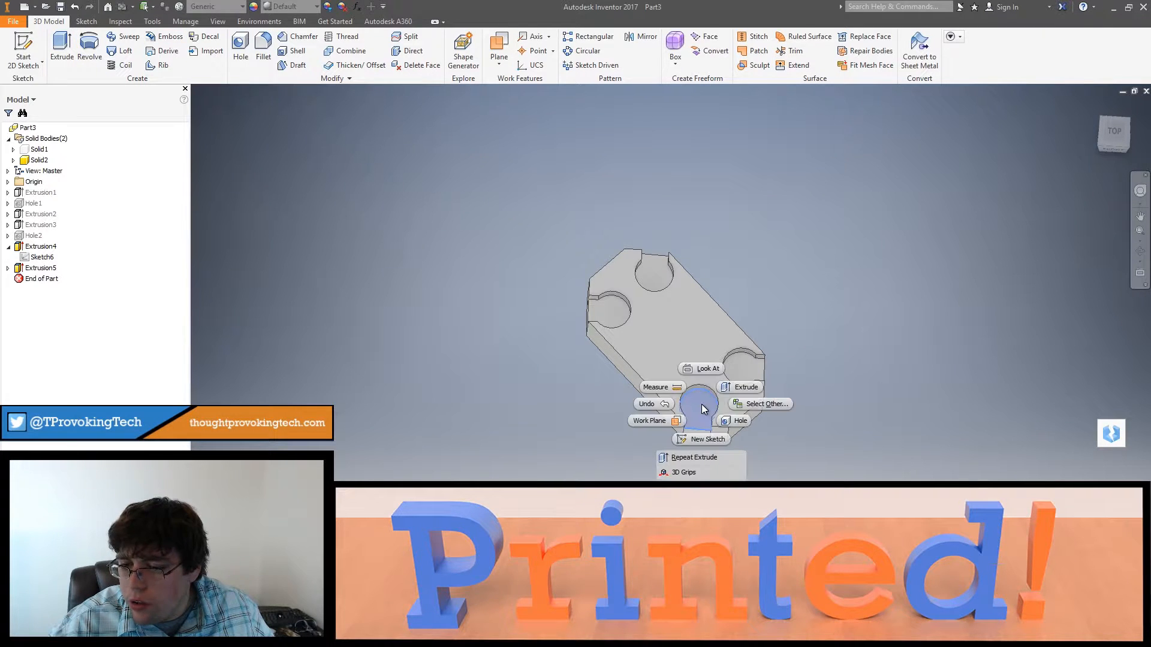
click(703, 438)
Step: Project the circular edges of all four sockets into the sketch to get their center points and finish the sketch
click(244, 50)
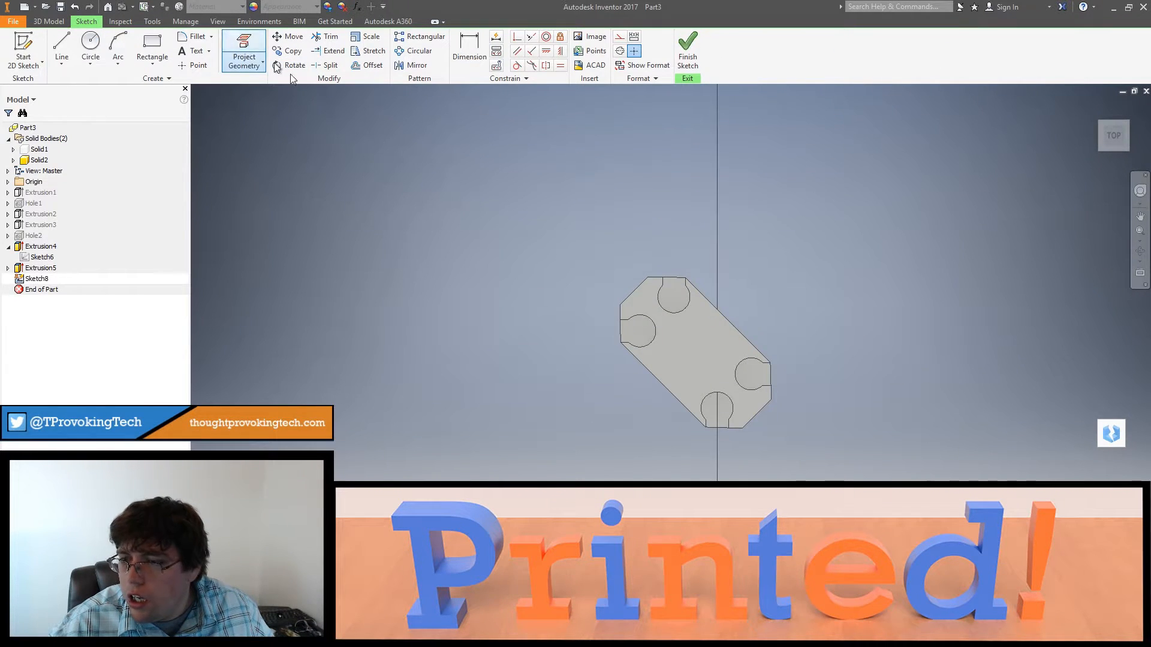
click(664, 309)
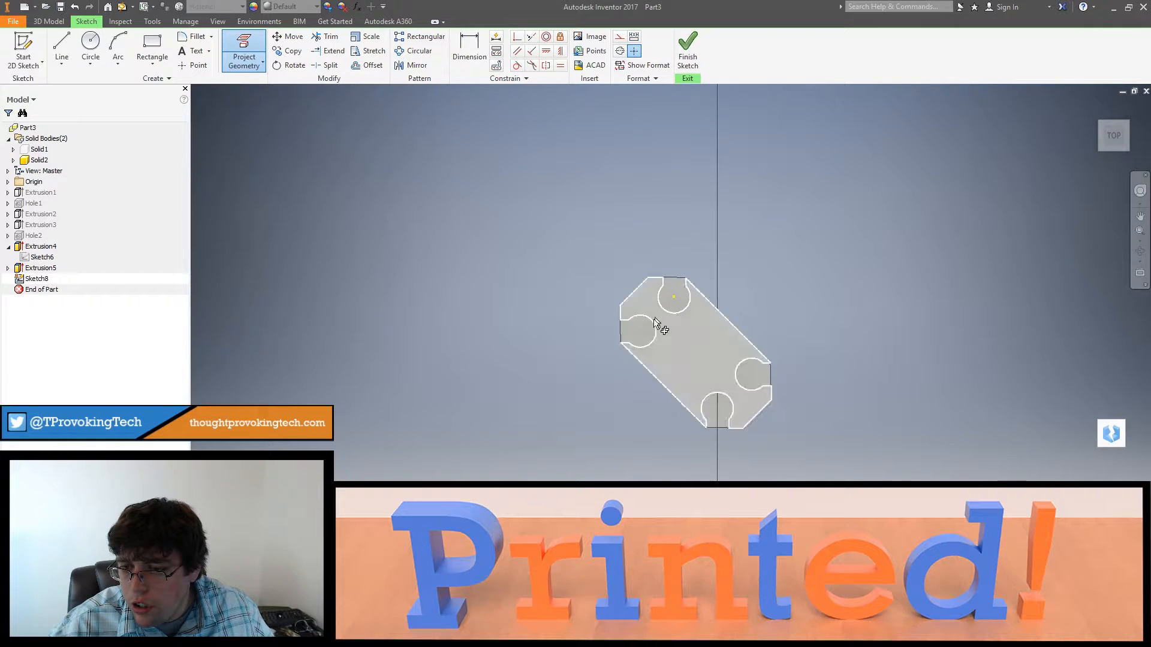
click(639, 327)
click(729, 401)
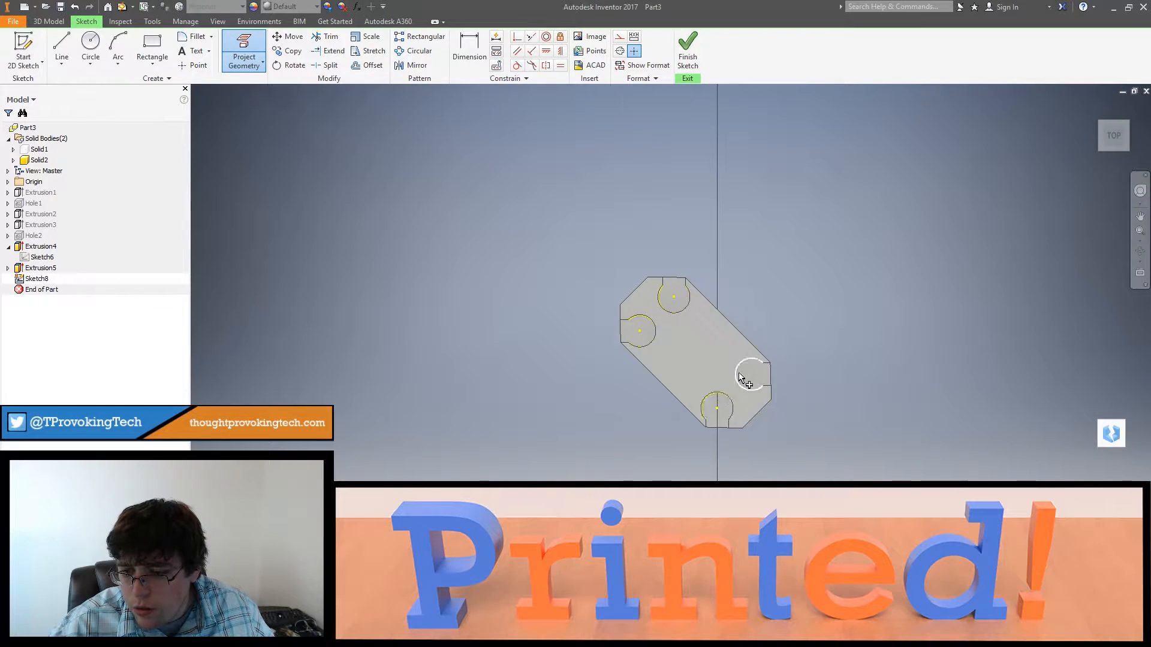
click(746, 359)
click(686, 48)
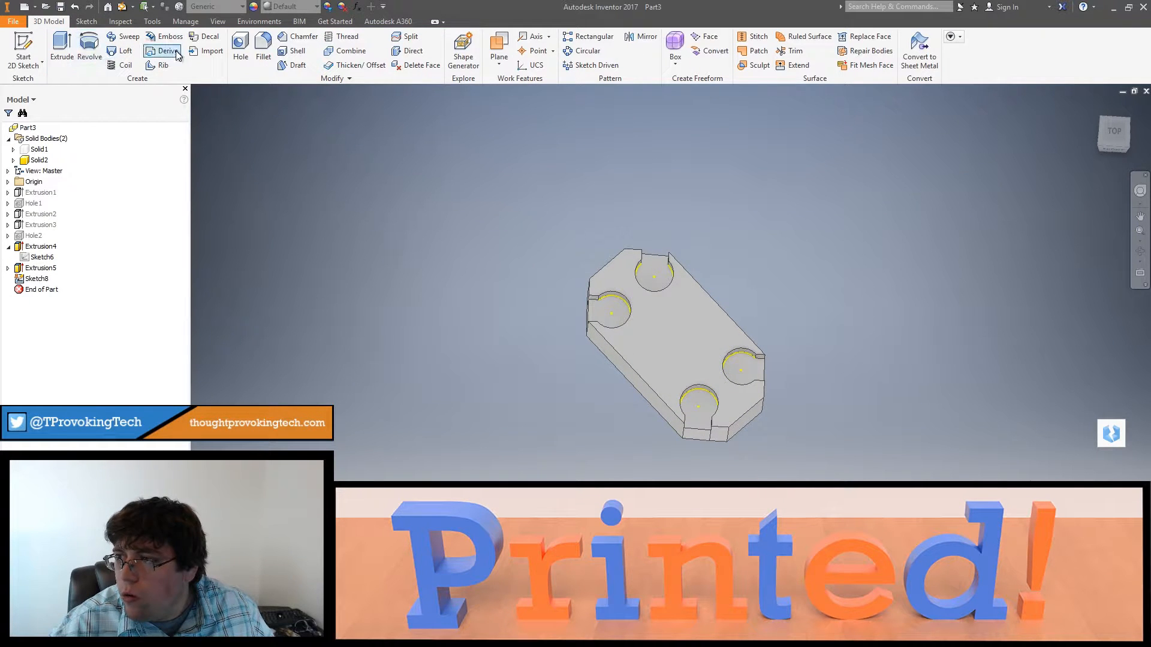
Step: Create 0.25 in diameter through-all holes at the four socket center points
click(241, 49)
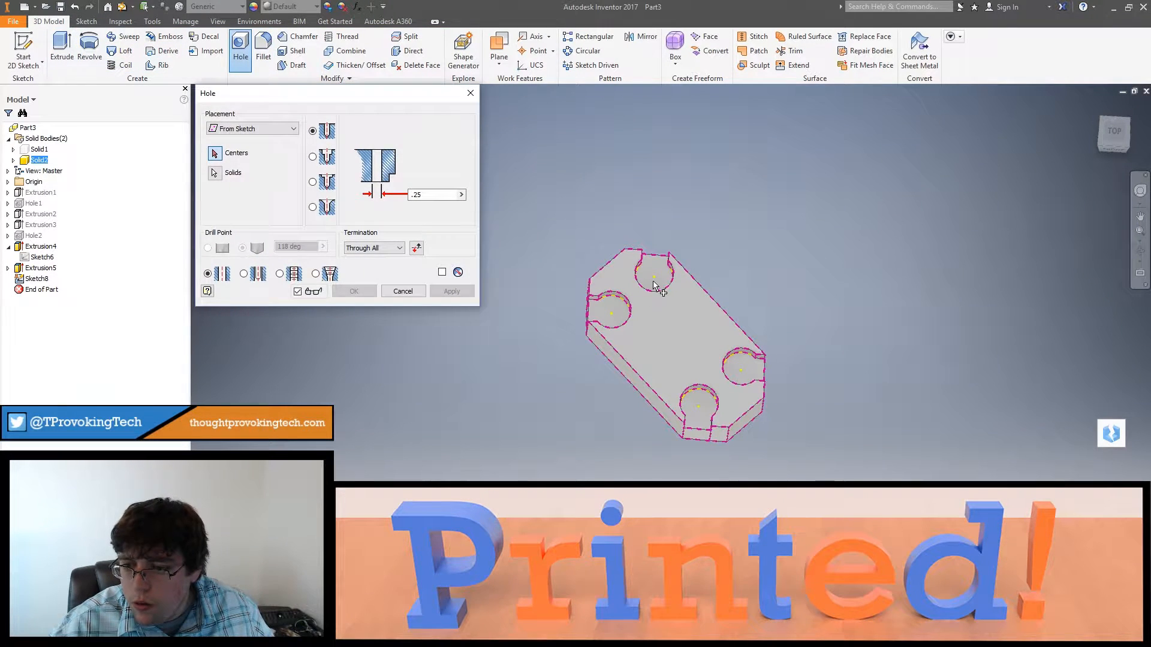
click(654, 278)
click(612, 315)
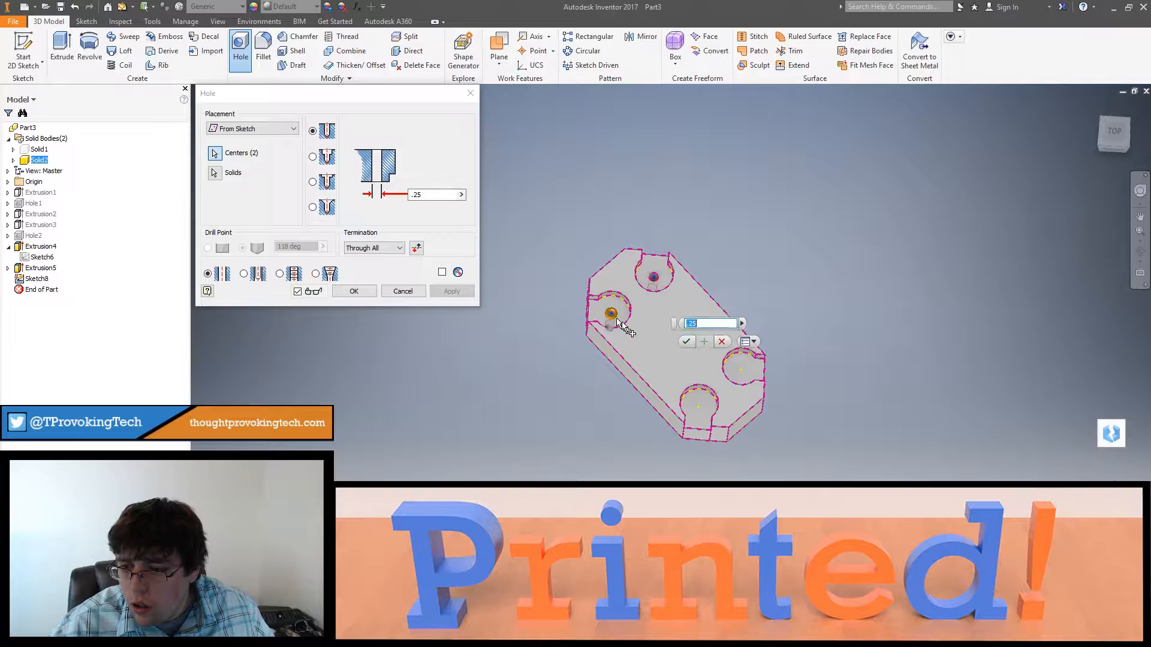
click(742, 371)
click(698, 407)
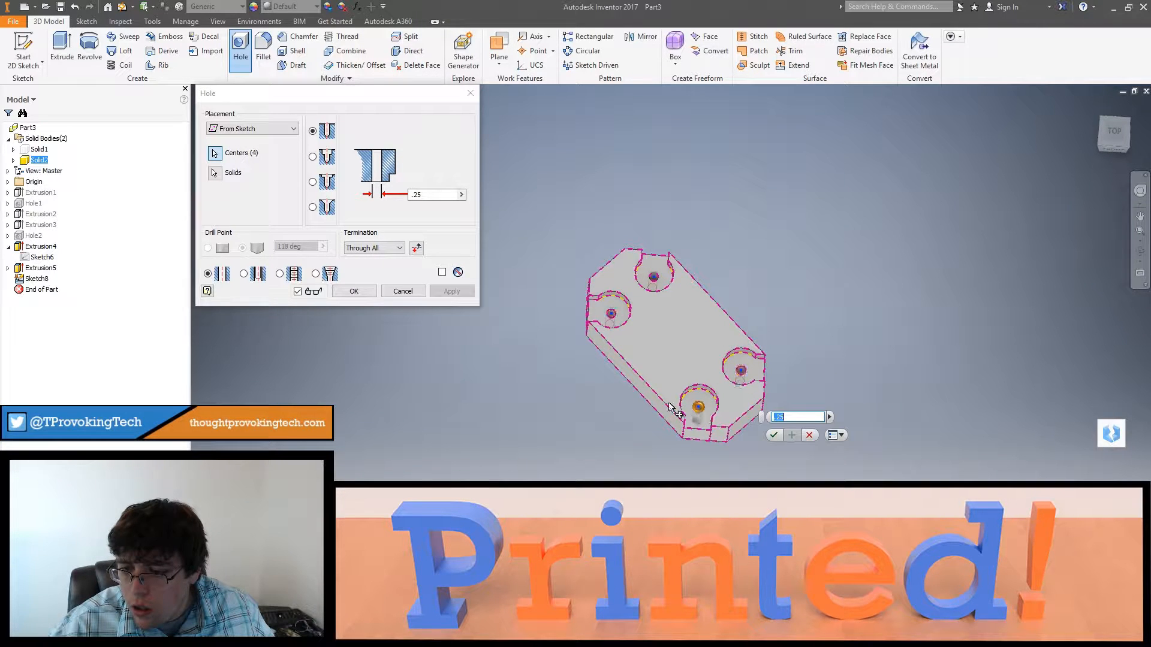
click(361, 296)
Step: Make the hidden button-and-arm body visible again
shift+middle_drag(670, 441, 635, 419)
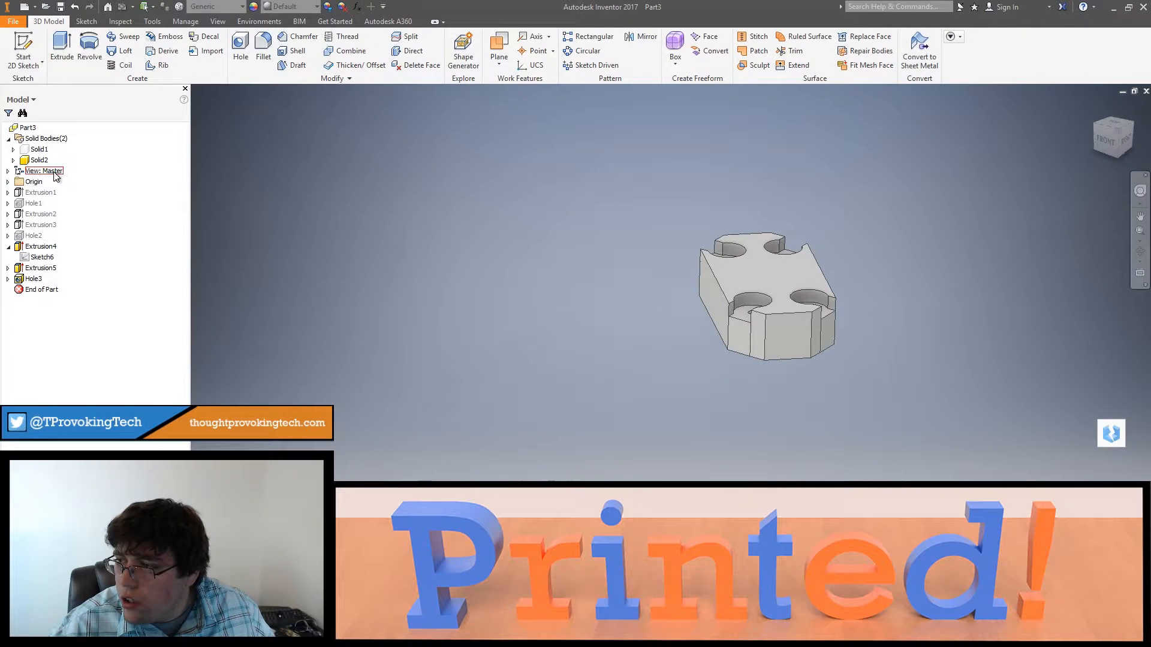
right_click(40, 151)
click(65, 203)
Step: Start a new sketch on the frame's underside face around the rectangular opening and project the face's edges into it
shift+middle_drag(515, 287, 711, 418)
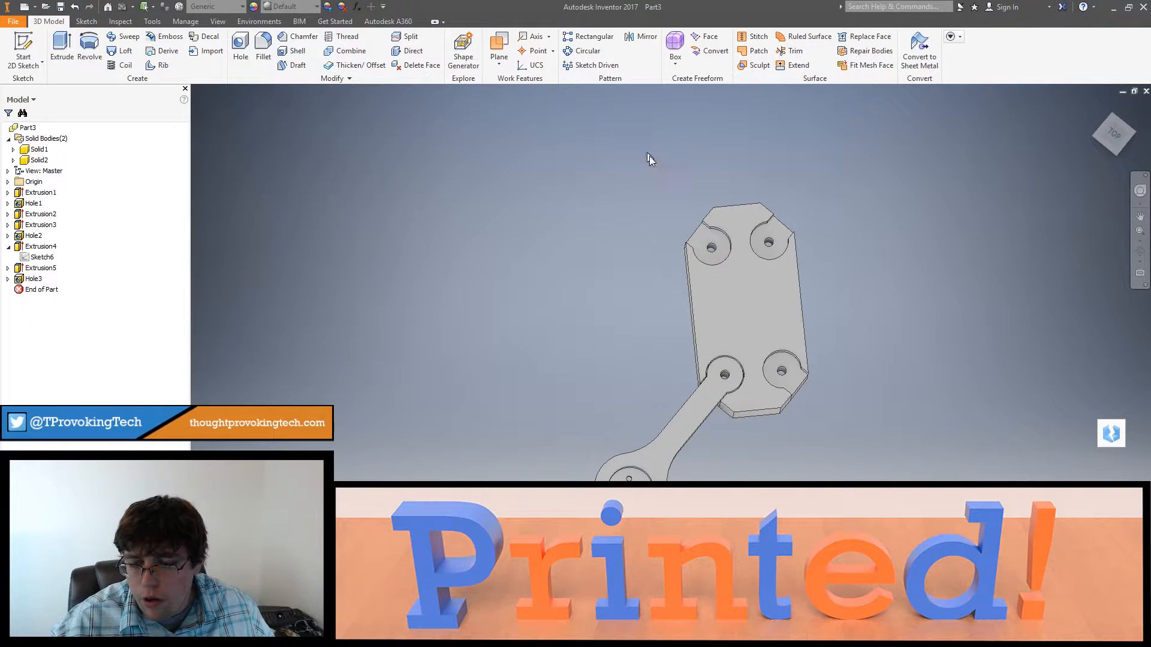
shift+middle_drag(737, 240, 743, 263)
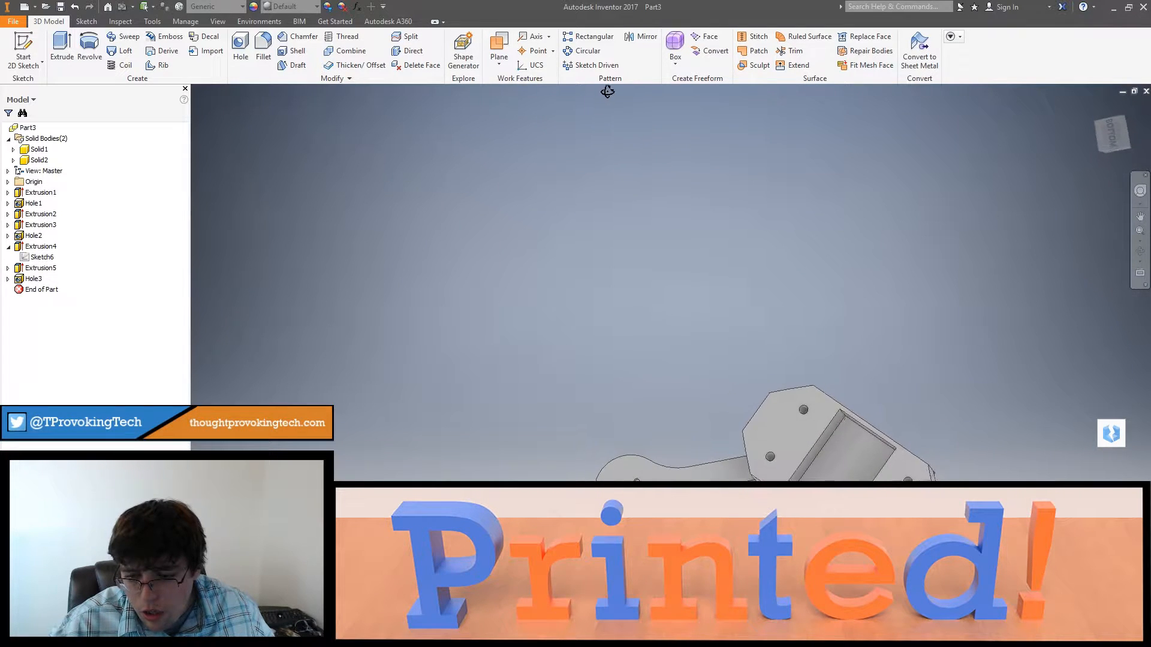
shift+middle_drag(844, 408, 821, 397)
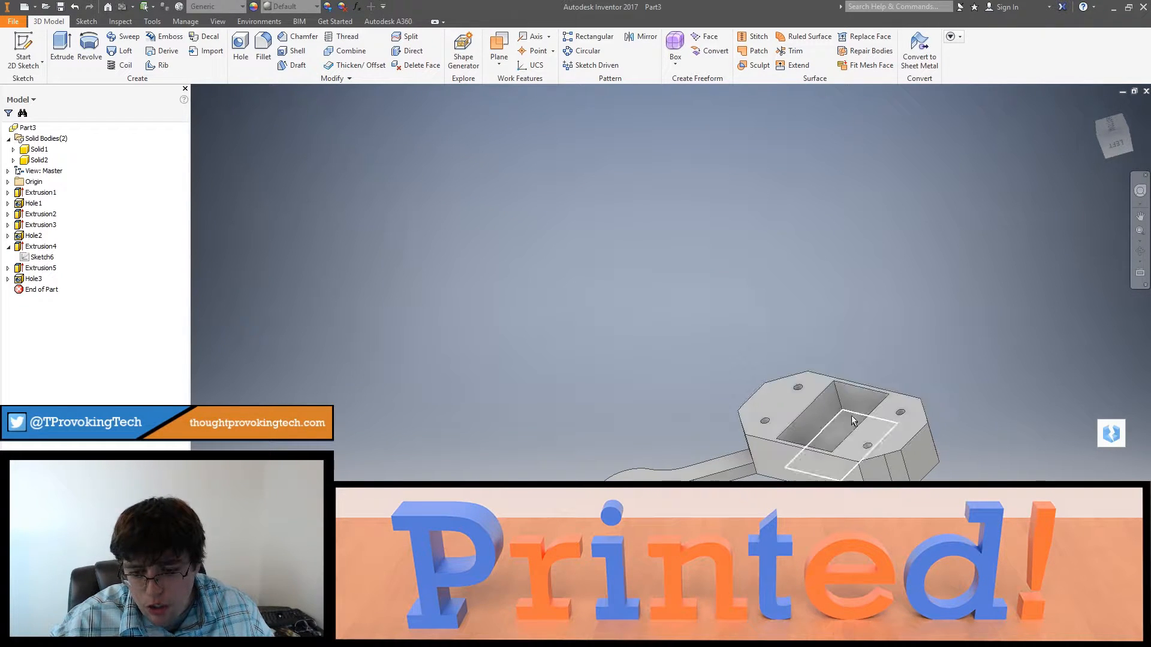
shift+middle_drag(782, 381, 764, 455)
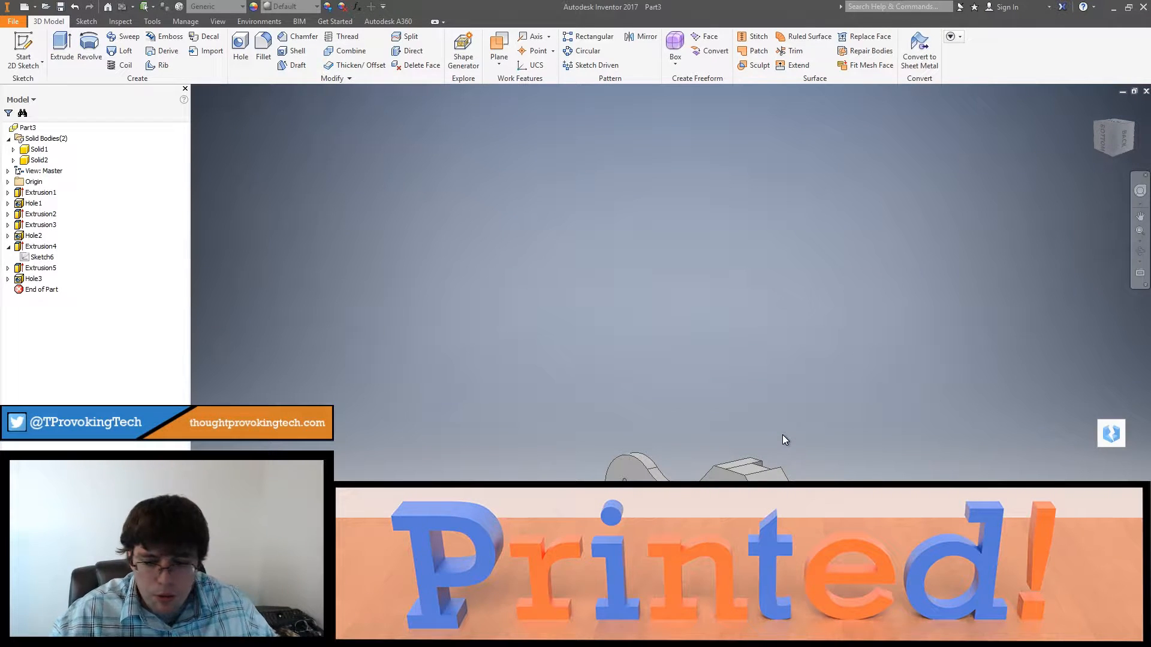
shift+middle_drag(762, 433, 786, 366)
right_click(786, 365)
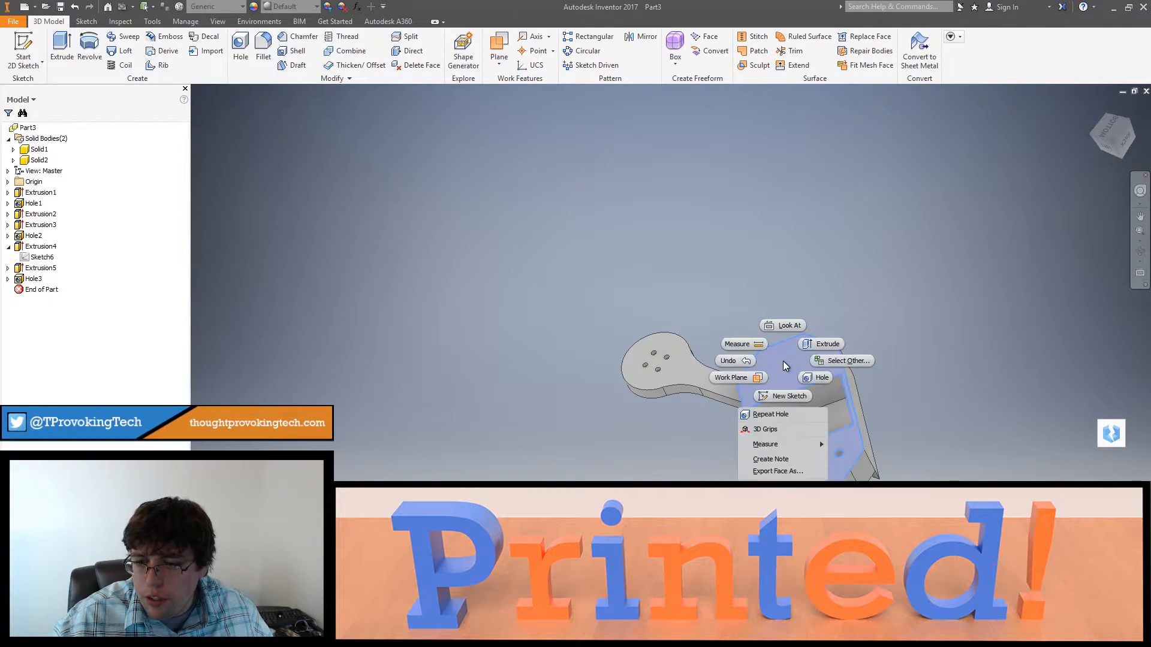
click(786, 396)
click(256, 39)
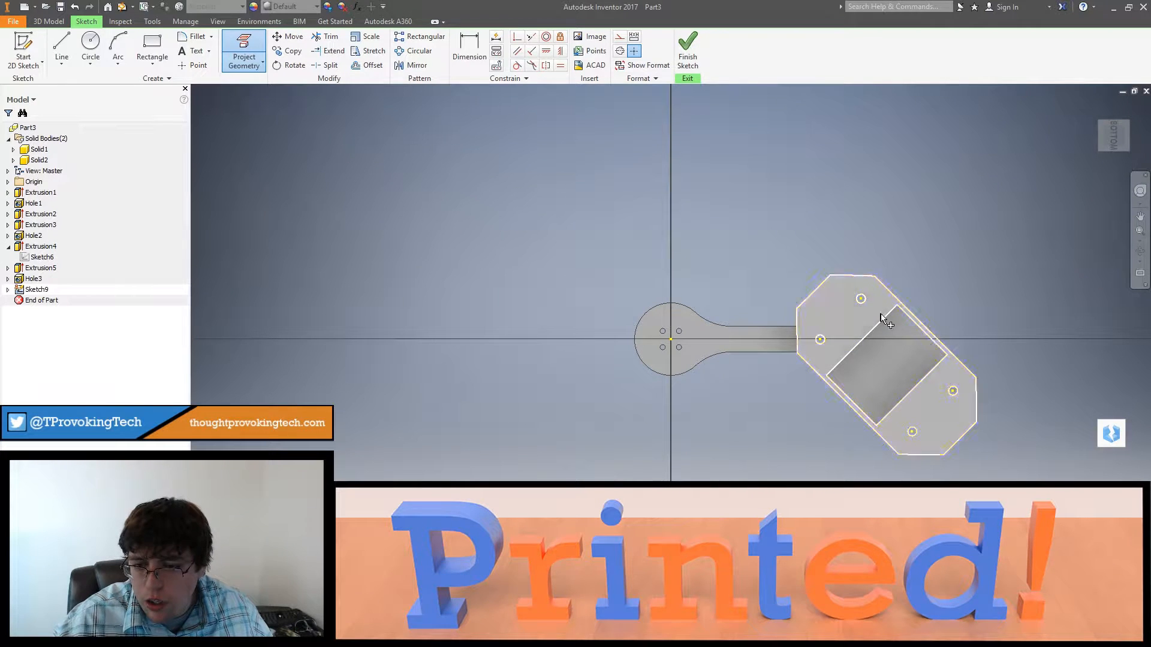
click(869, 294)
Step: Delete the projection constraints from the four hole circles and the four sides of the rectangular opening
key(Escape)
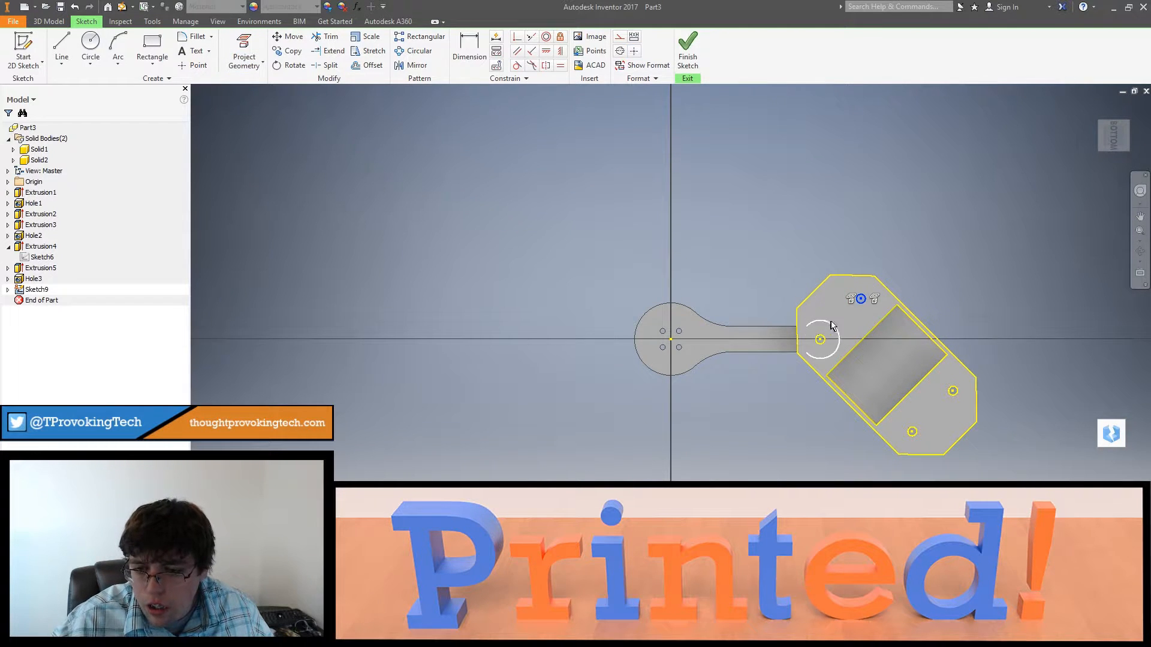
click(819, 339)
click(954, 391)
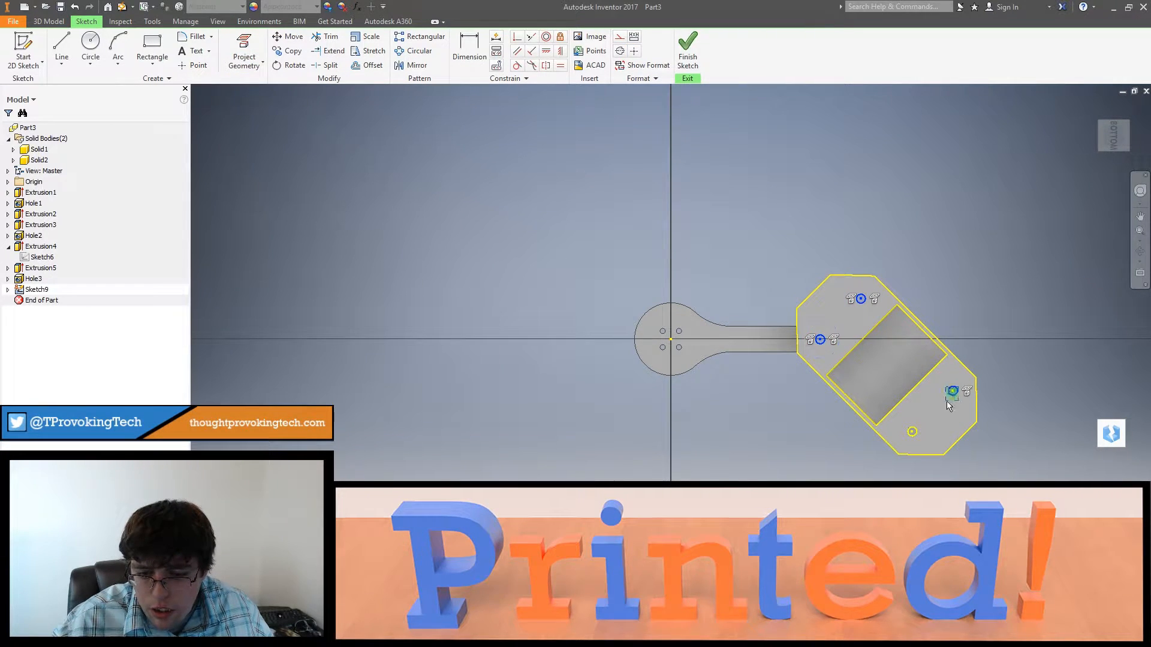
click(915, 393)
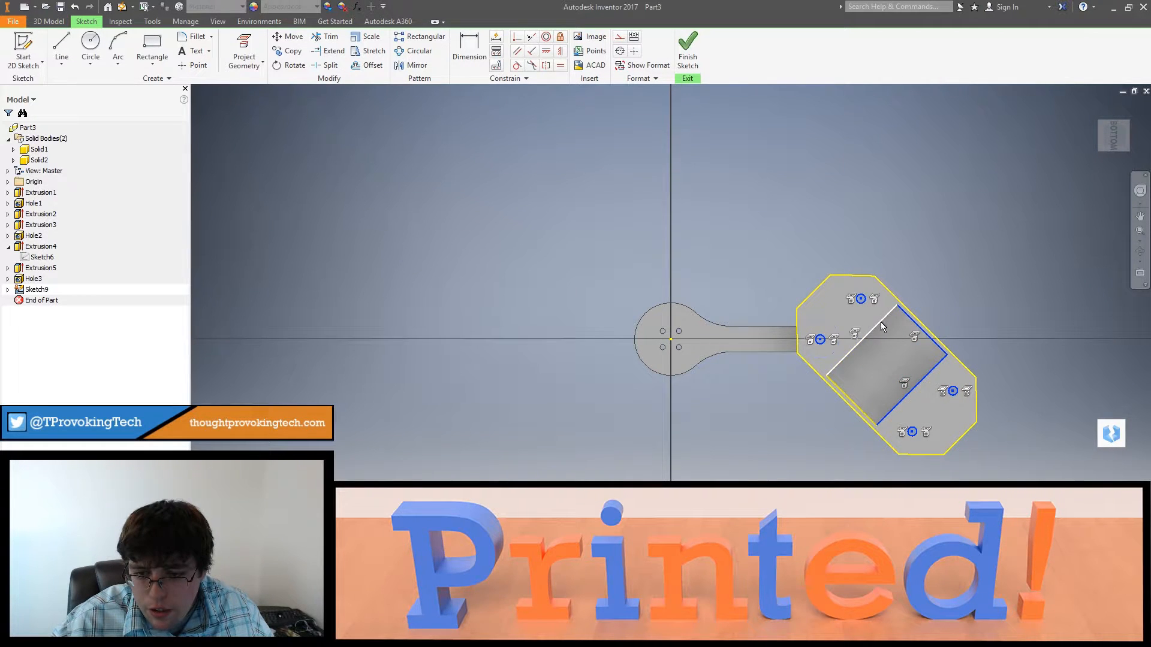
click(850, 402)
right_click(860, 340)
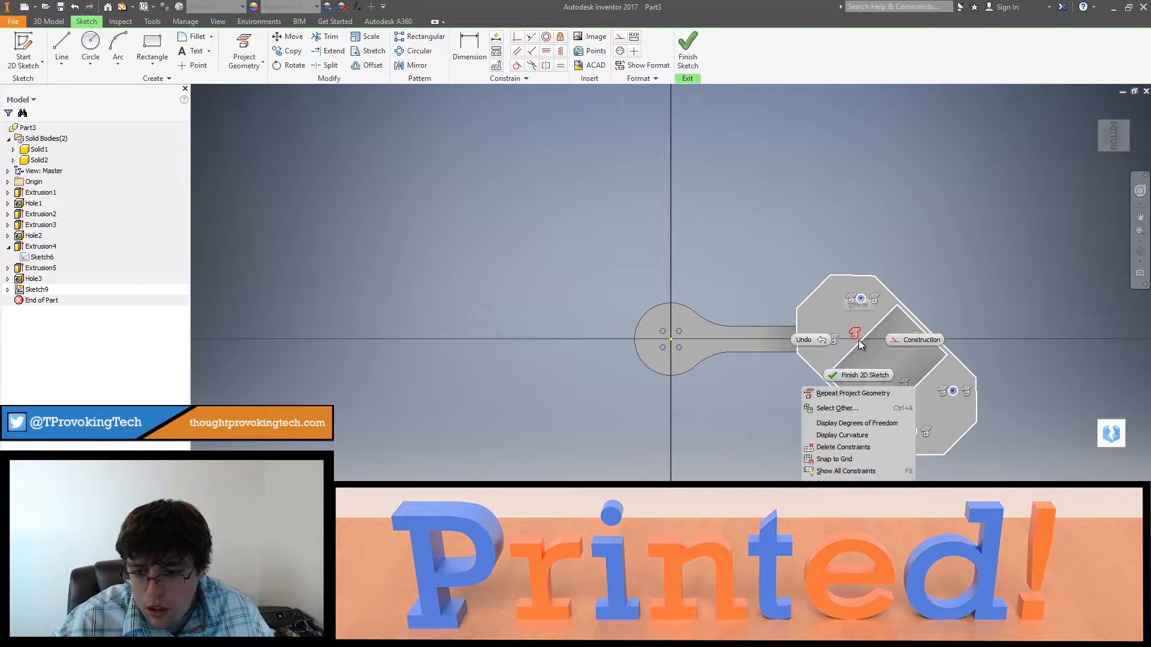
click(845, 447)
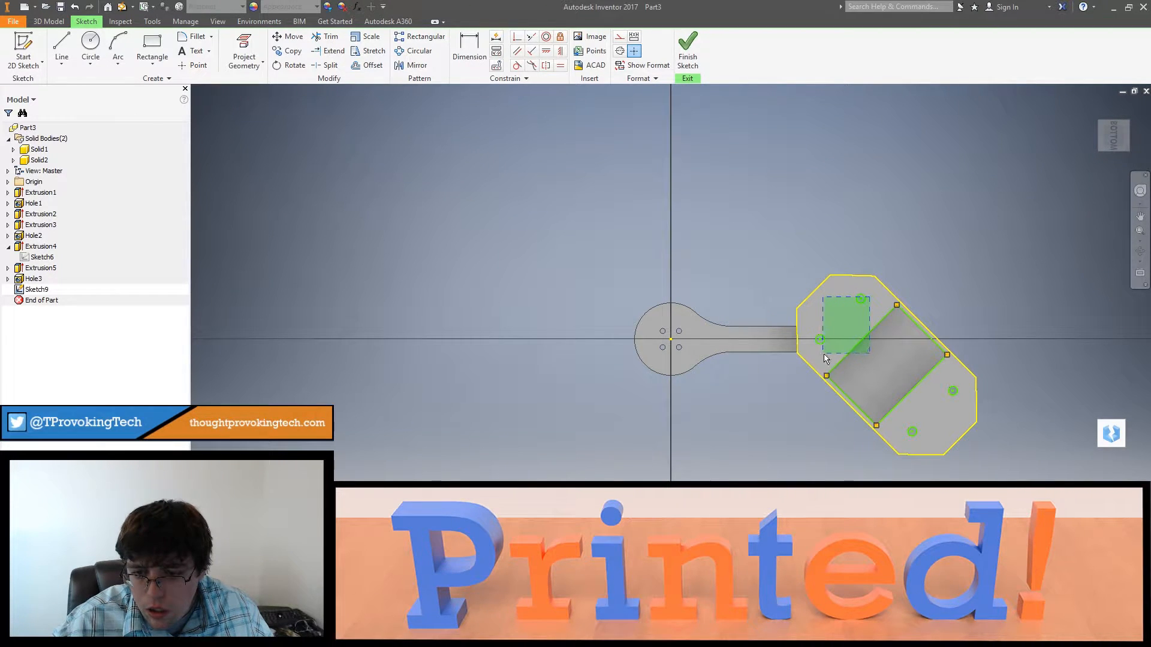
Step: Delete the unlinked hole circles and rectangle lines from the sketch, keeping only the outer frame outline
drag(821, 360, 824, 362)
key(Delete)
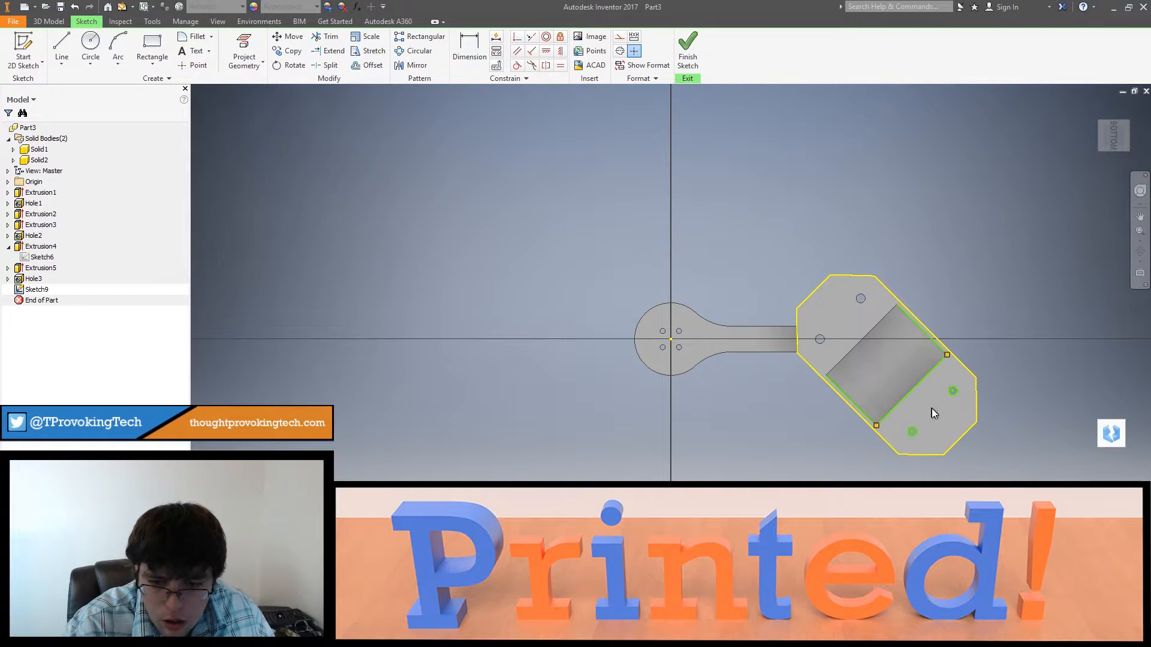
drag(905, 436, 901, 433)
click(923, 333)
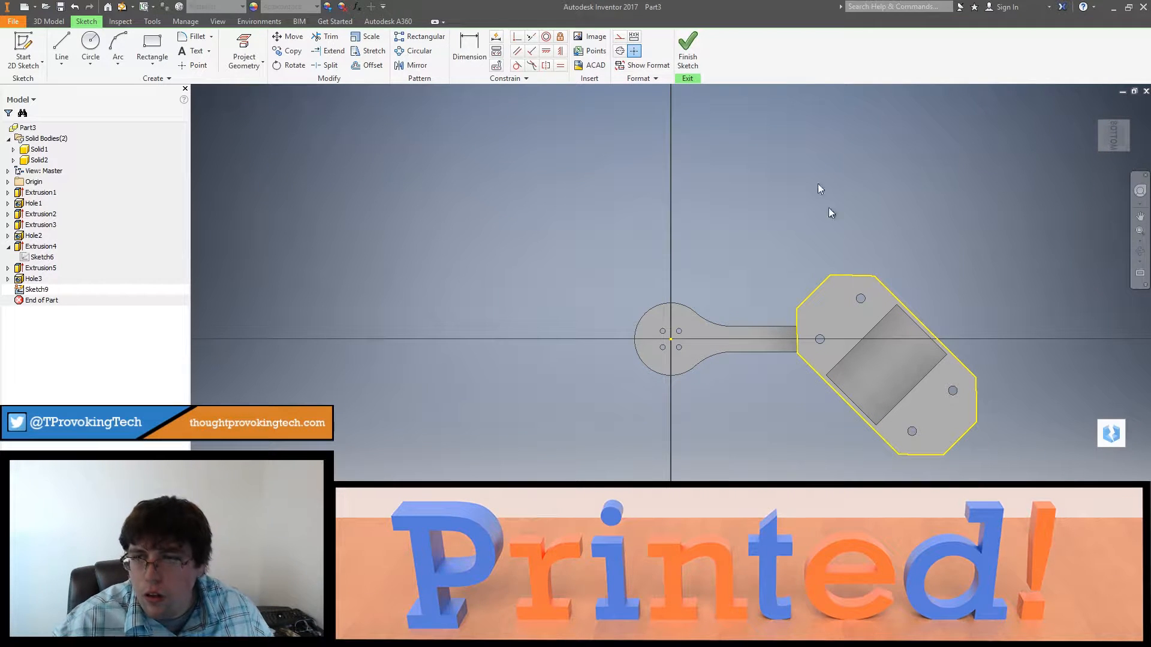
Step: Finish the sketch and extrude the full frame outline 1/8 in as a new solid body
click(677, 40)
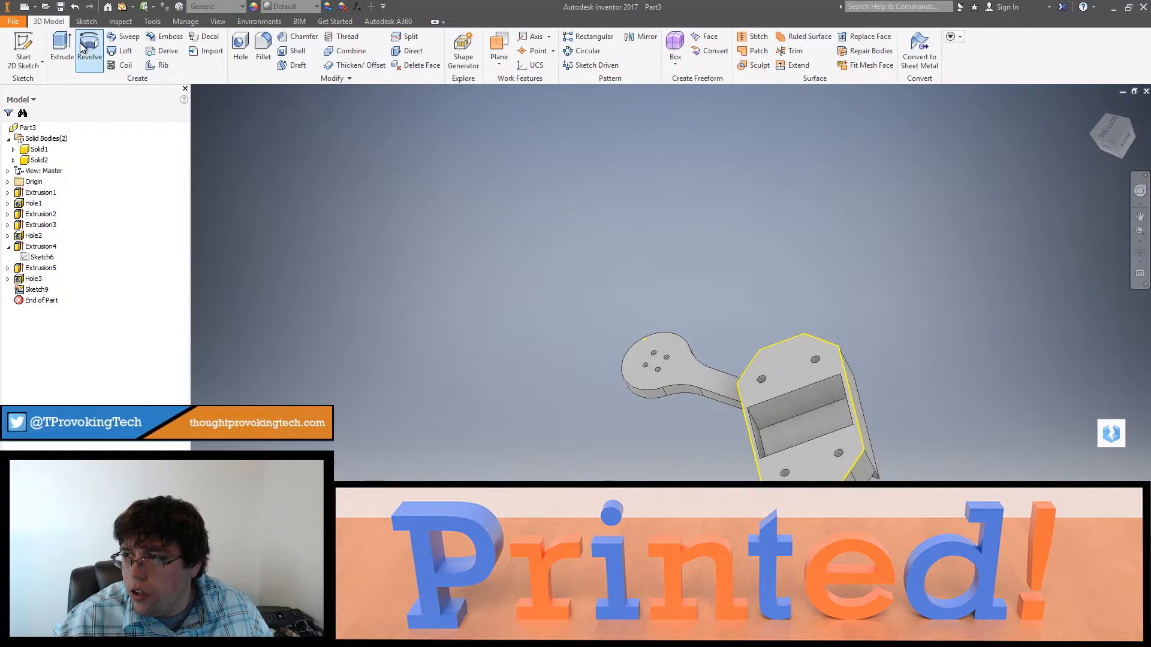
key(e)
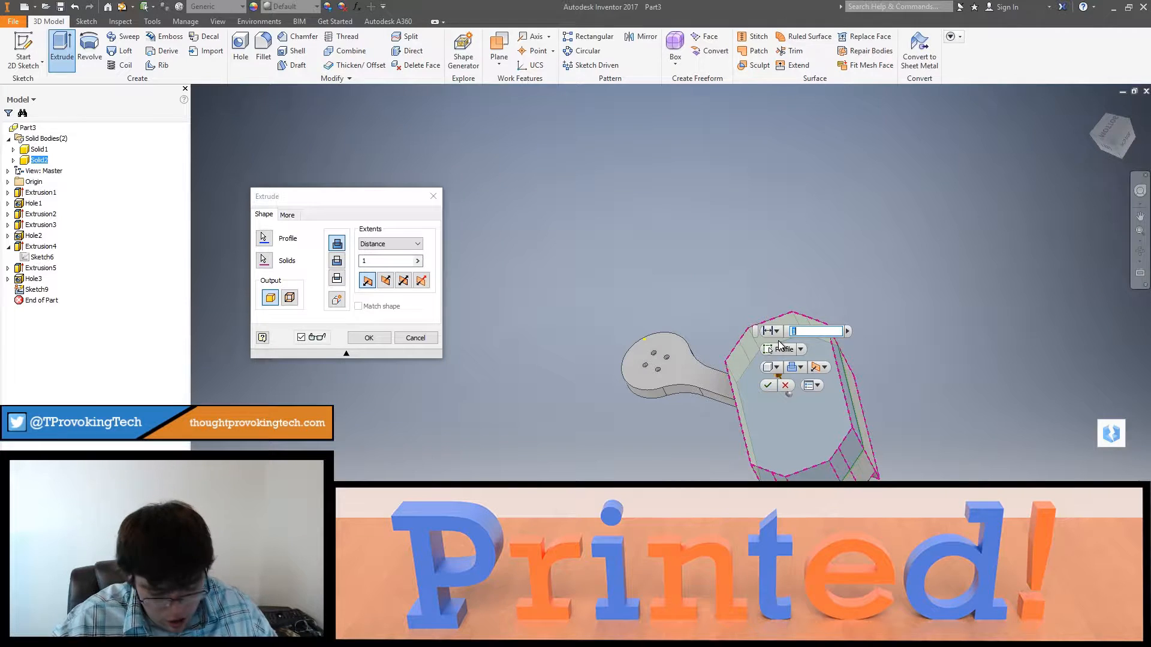
text(1/8)
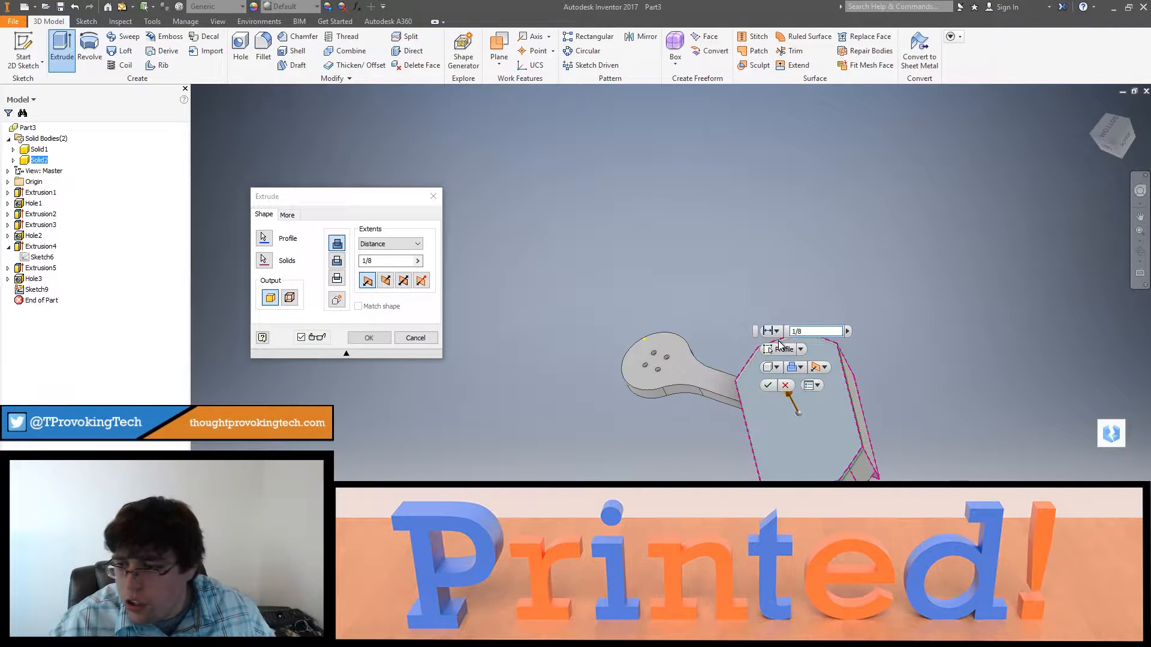
click(358, 335)
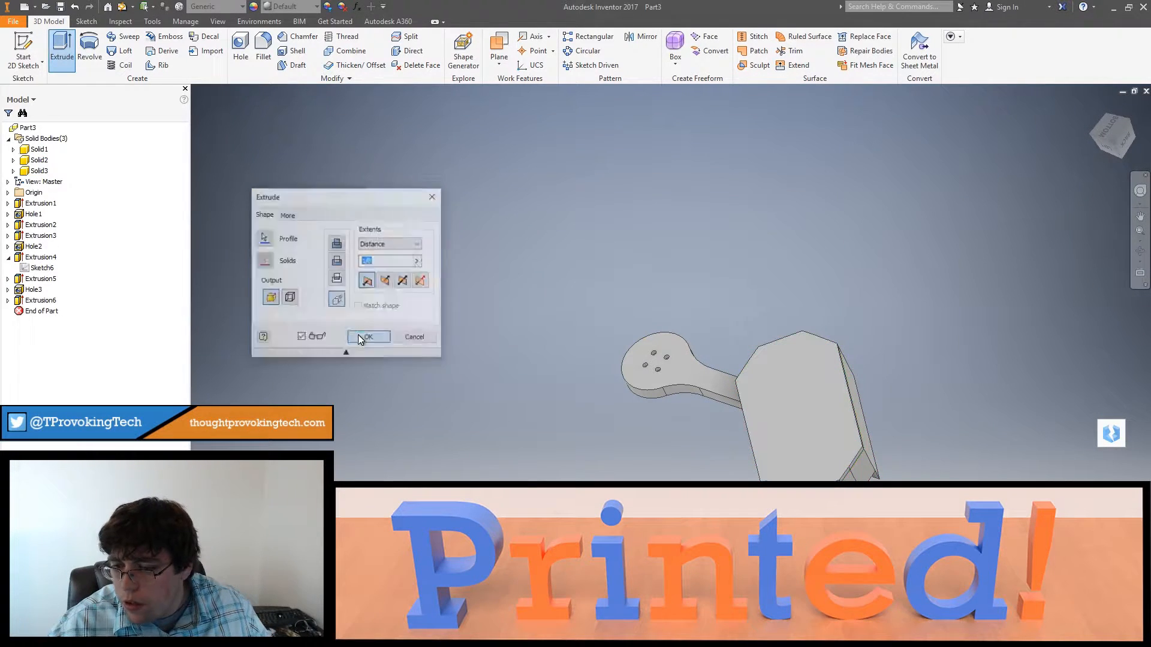
Step: Undo the cover extrusion, the sketch exit and the last deletion of the hole and rectangle outlines
mouse_move(833, 480)
shift+middle_down()
mouse_move(824, 442)
mouse_move(833, 482)
shift+middle_up()
key(ctrl+z)
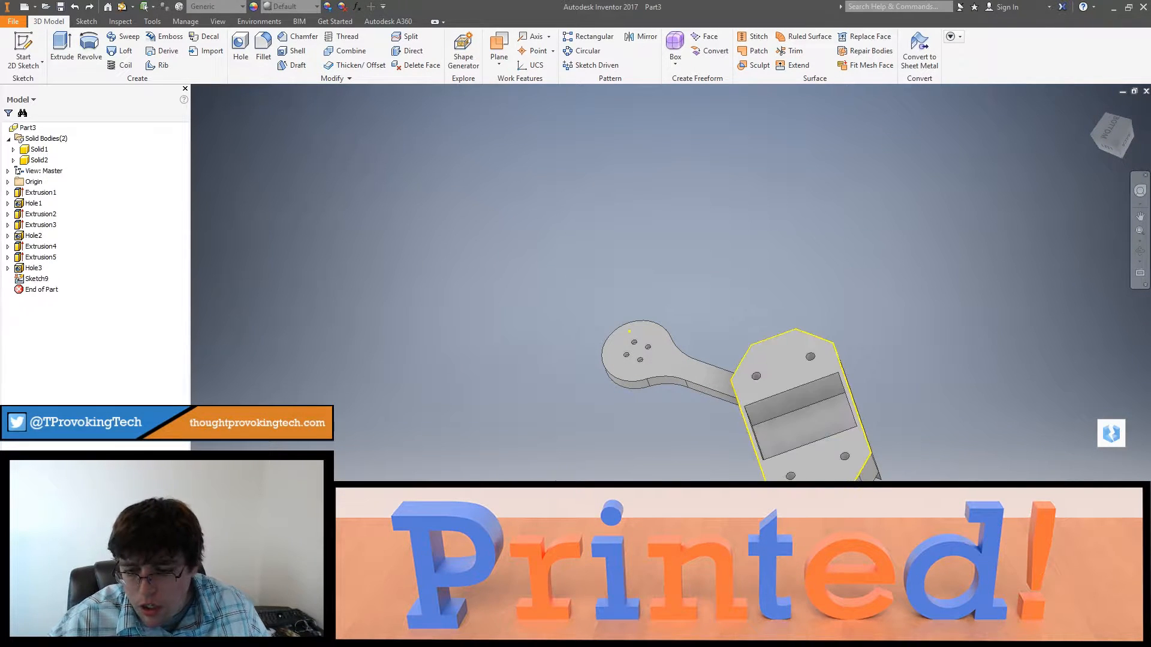
key(ctrl+z)
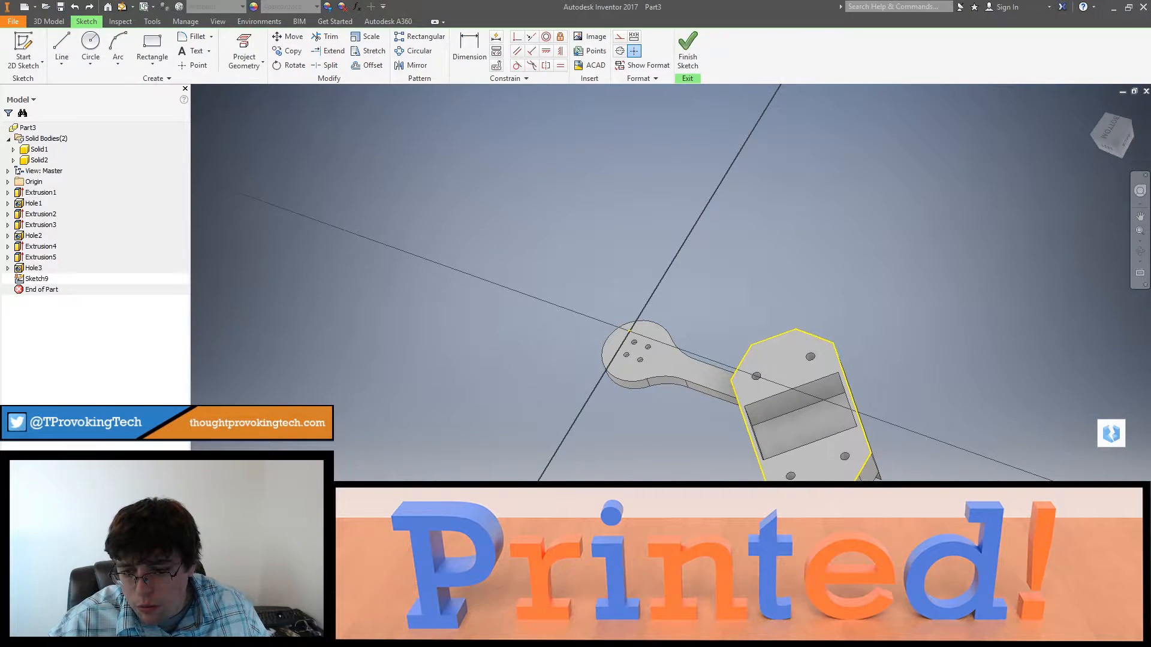
key(ctrl+z)
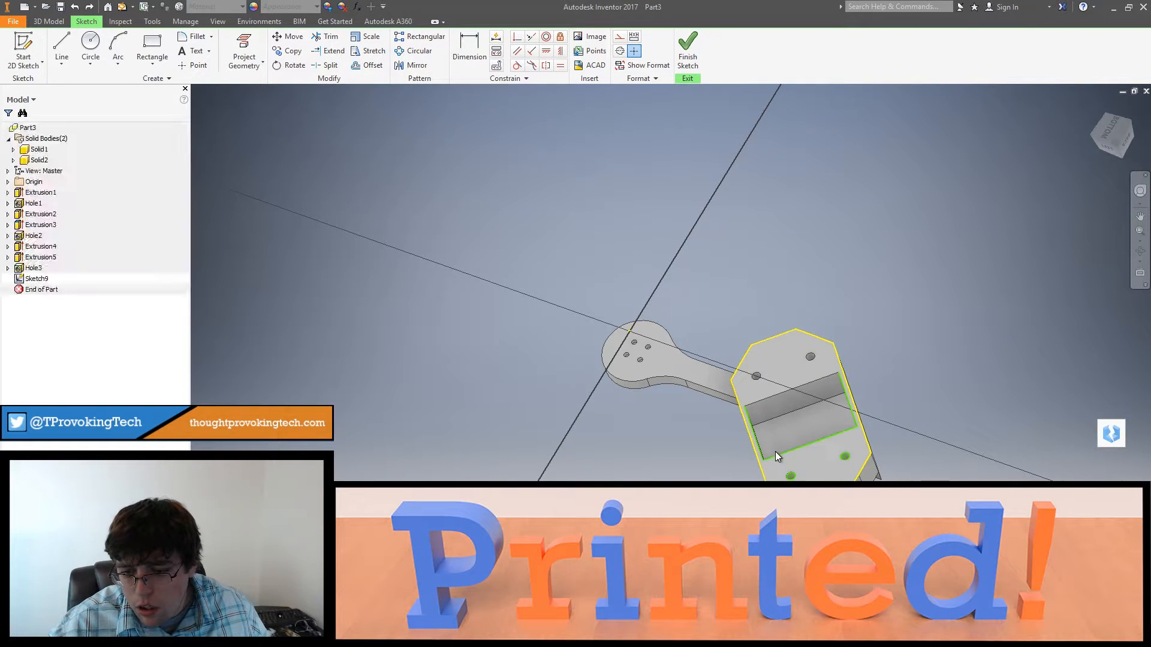
Step: Clear the restored rectangle and hole outlines from the underside sketch again and view it squarely from below
click(784, 391)
key(Delete)
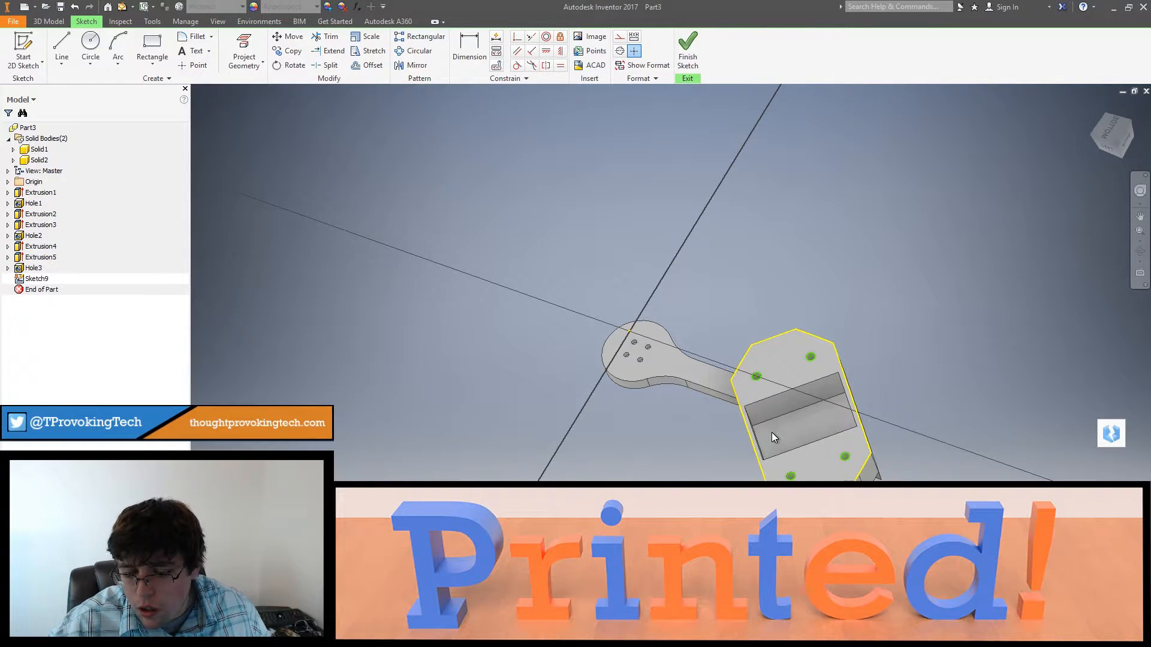
shift+middle_drag(772, 433, 774, 419)
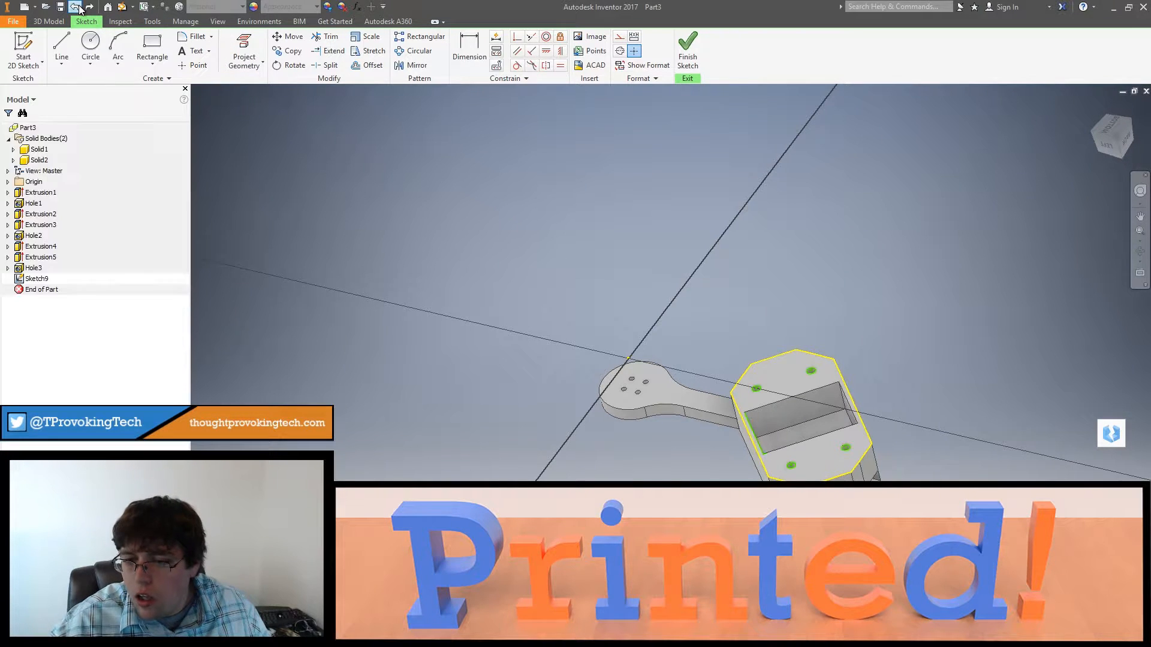
shift+middle_drag(597, 358, 636, 419)
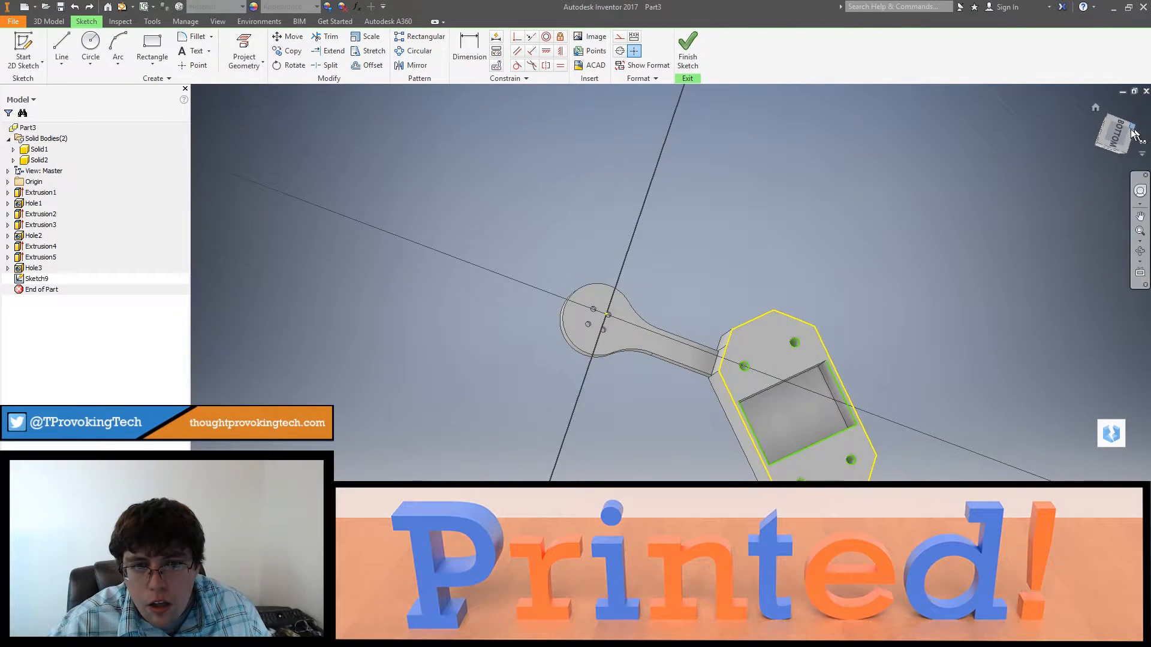
click(1120, 131)
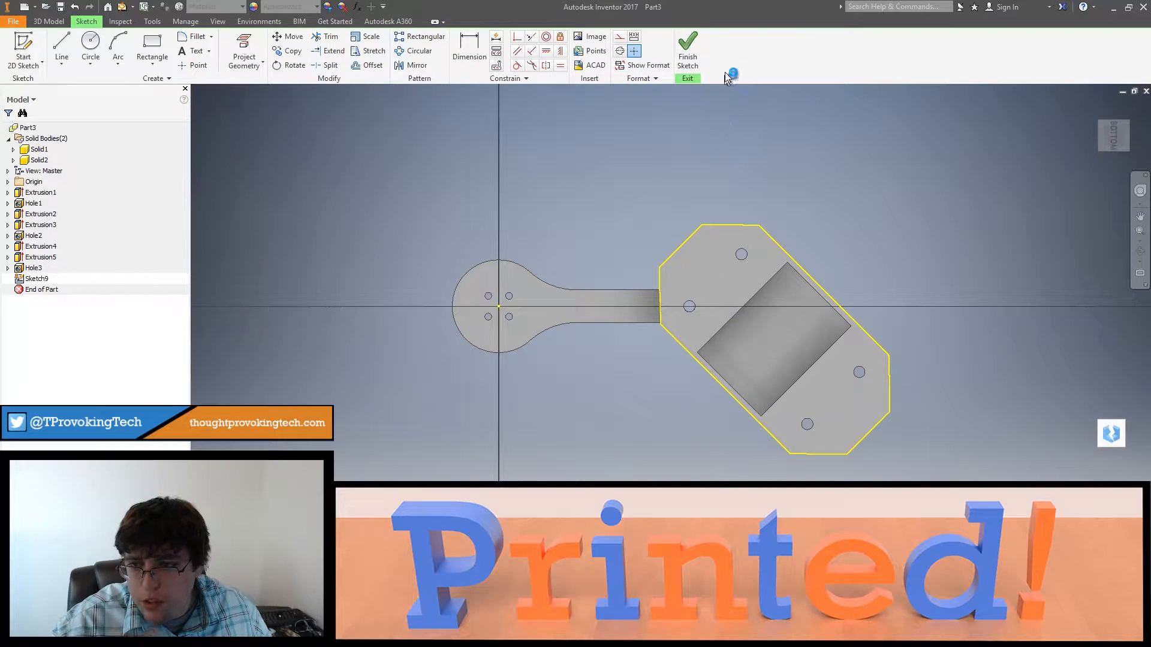
Step: Finish the sketch and extrude the frame outline 1/8 in, joined to the frame body to close the opening
click(696, 47)
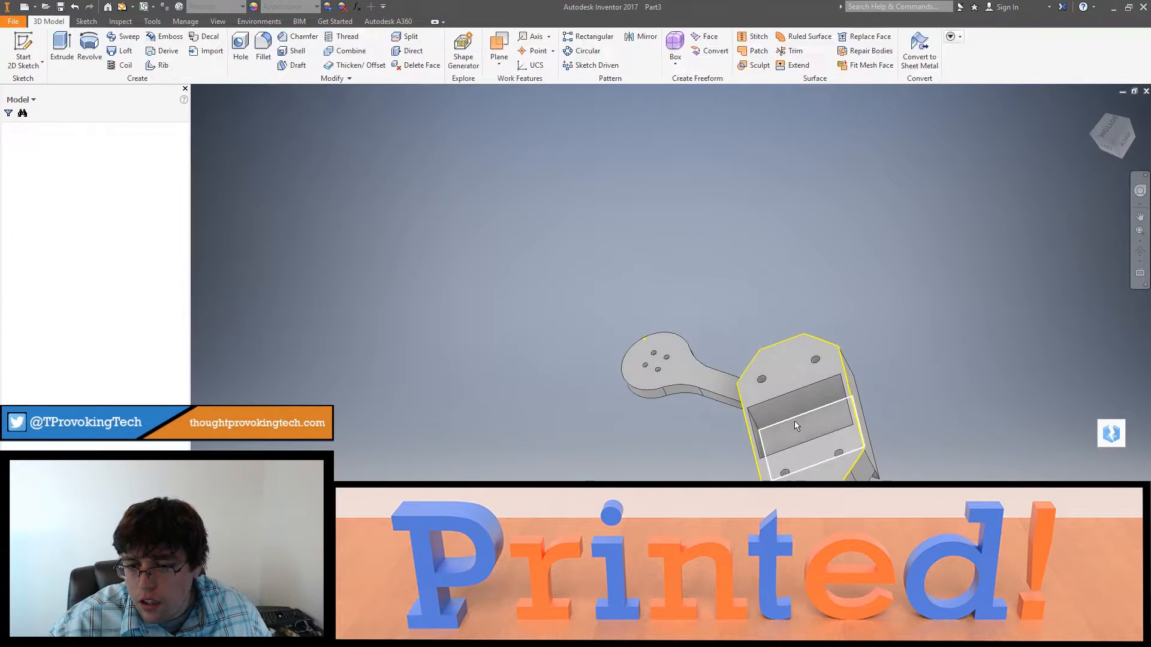
click(62, 48)
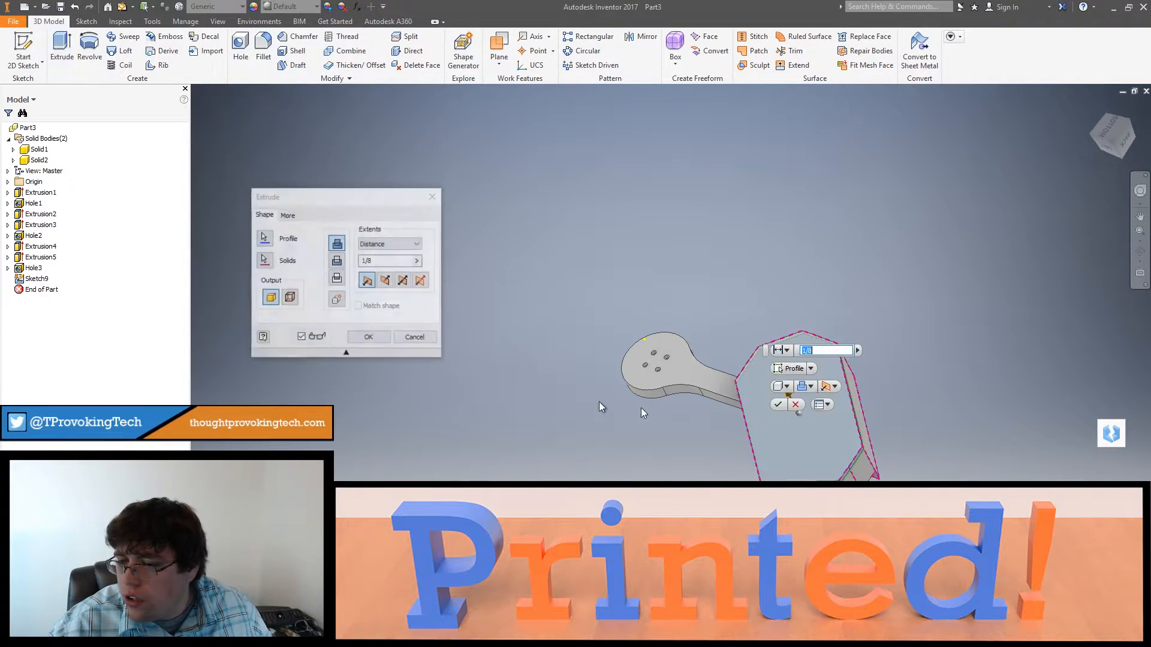
click(355, 338)
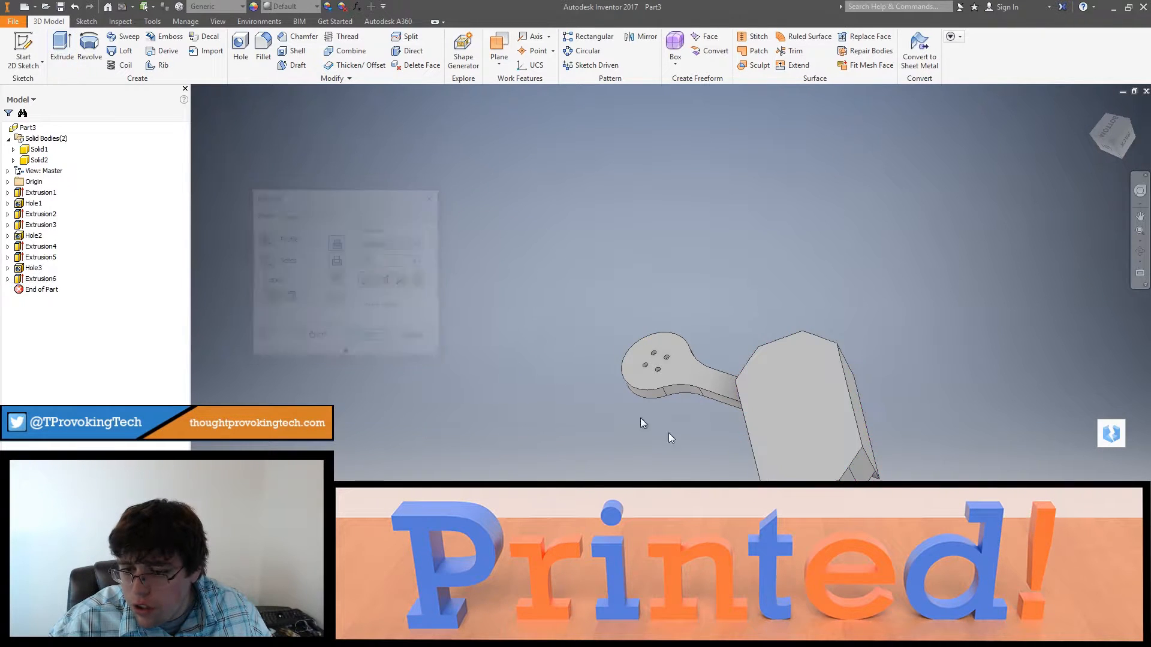
Step: Edit the 1/8 in cover extrusion on the frame's underside so it becomes a new solid body
shift+middle_drag(668, 433, 779, 429)
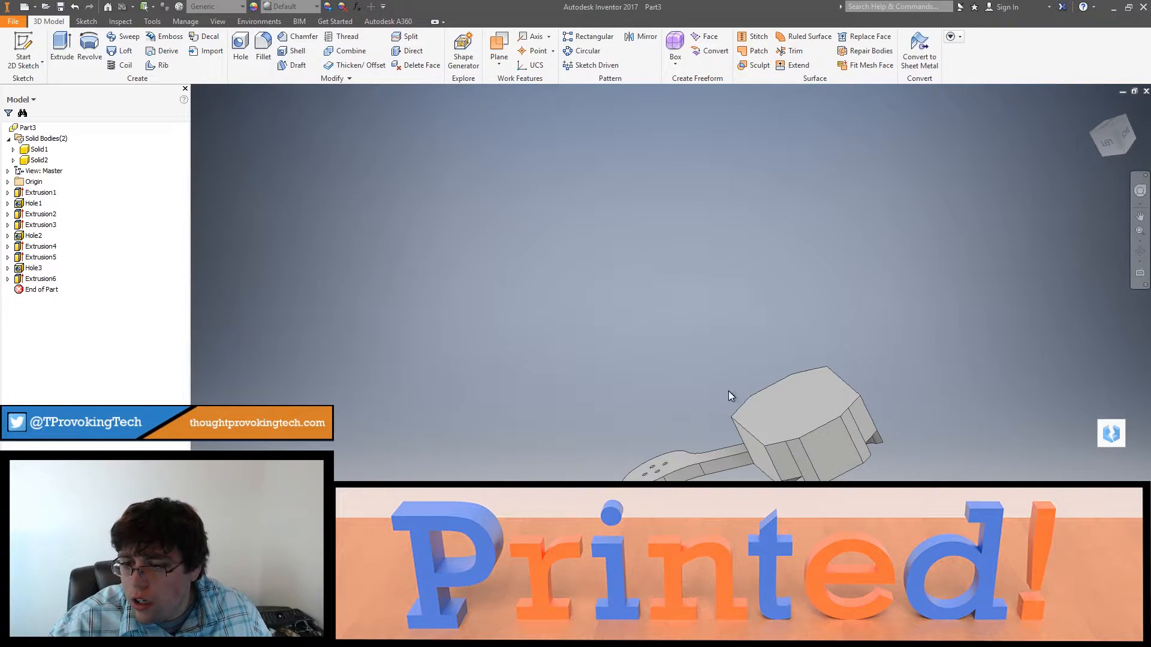
click(23, 52)
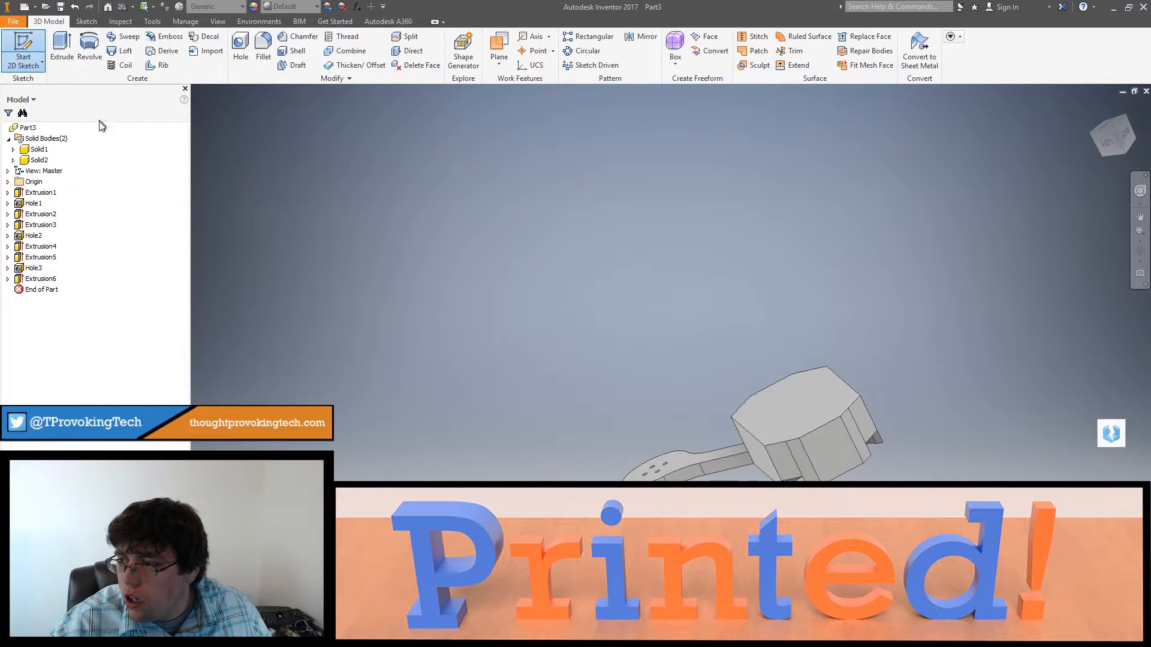
double_click(17, 279)
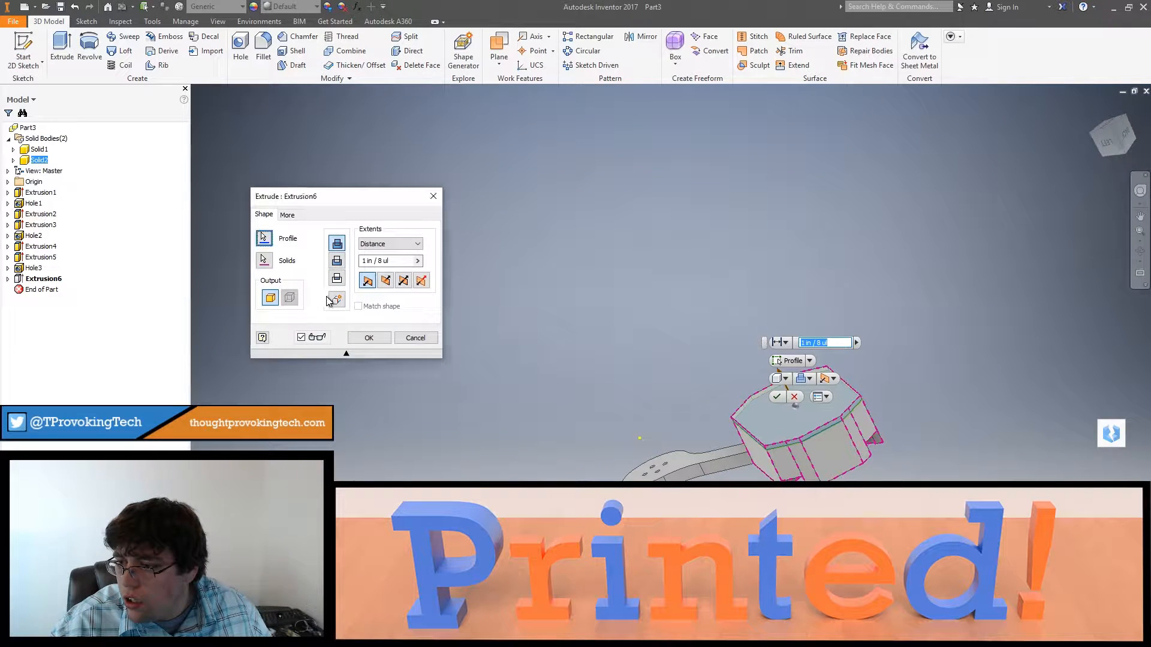
click(337, 301)
click(367, 338)
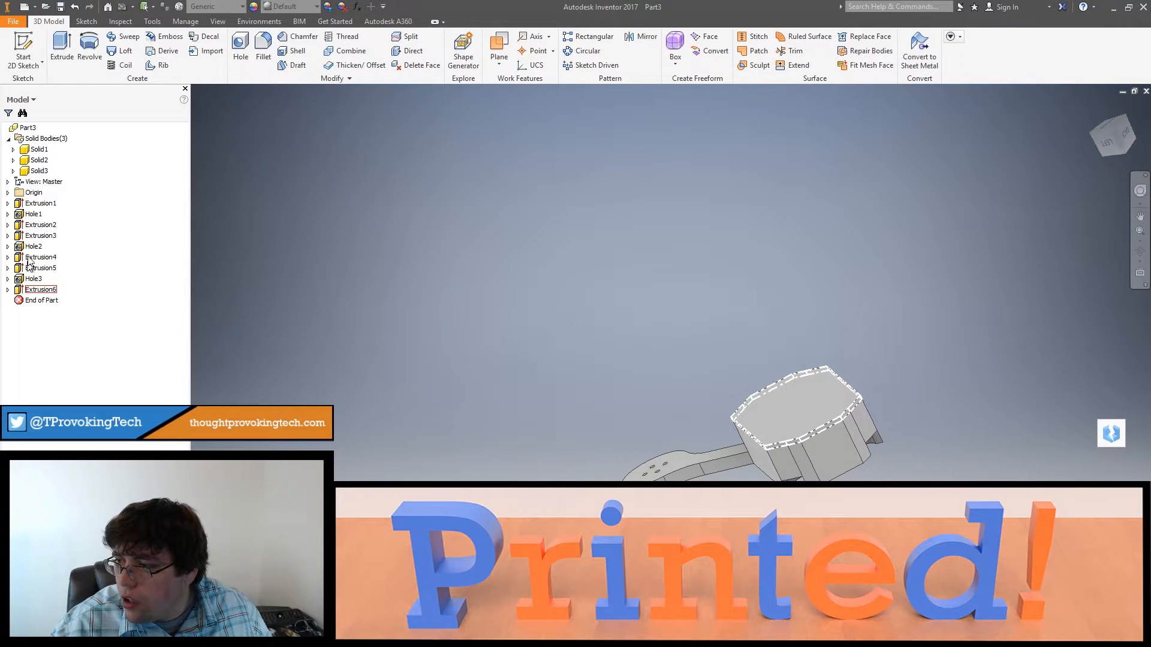
click(779, 403)
right_click(773, 410)
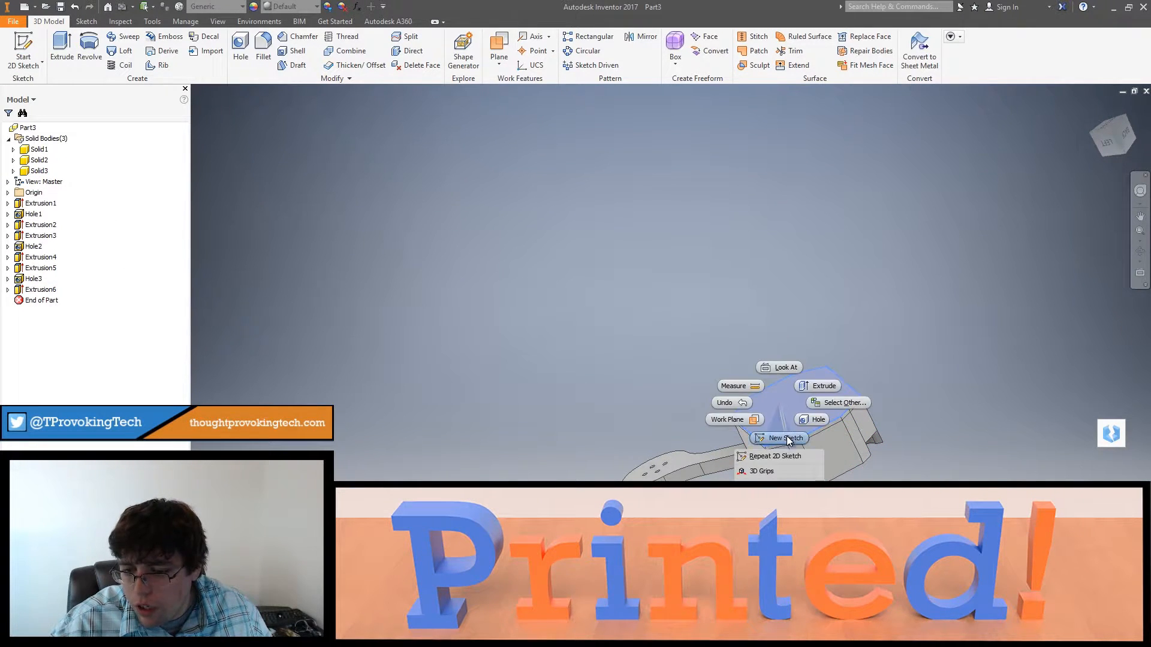
click(782, 436)
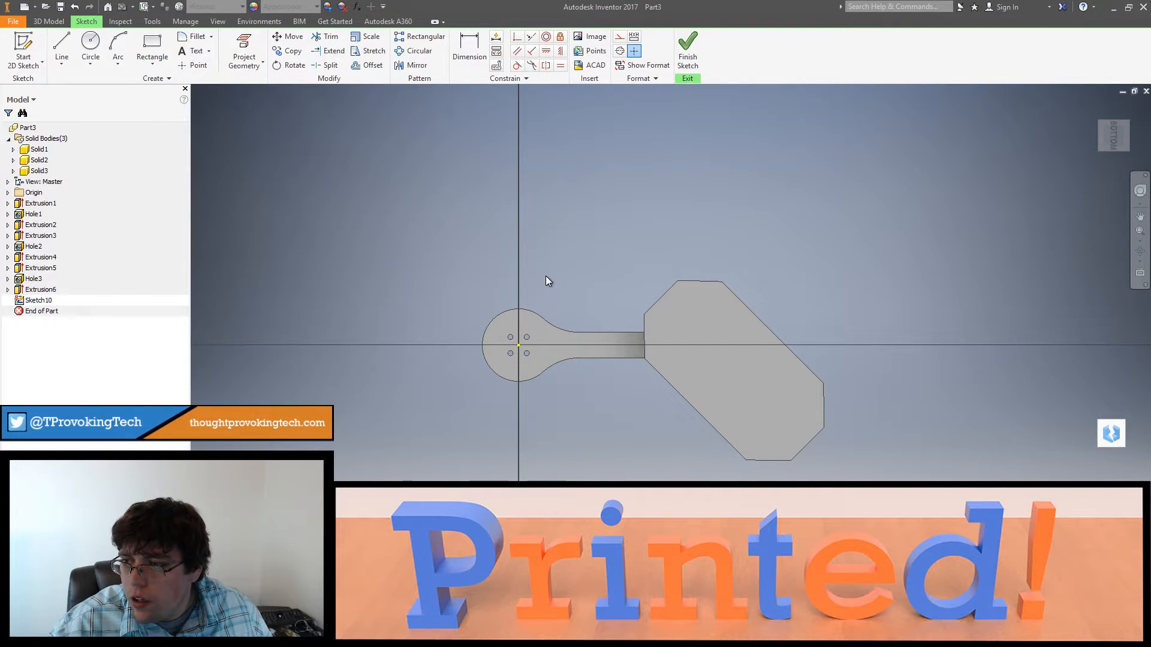
key(ctrl+z)
Step: Create an offset work plane from the cover's outer face
mouse_move(552, 286)
shift+middle_down()
mouse_move(579, 262)
mouse_move(573, 243)
shift+middle_up()
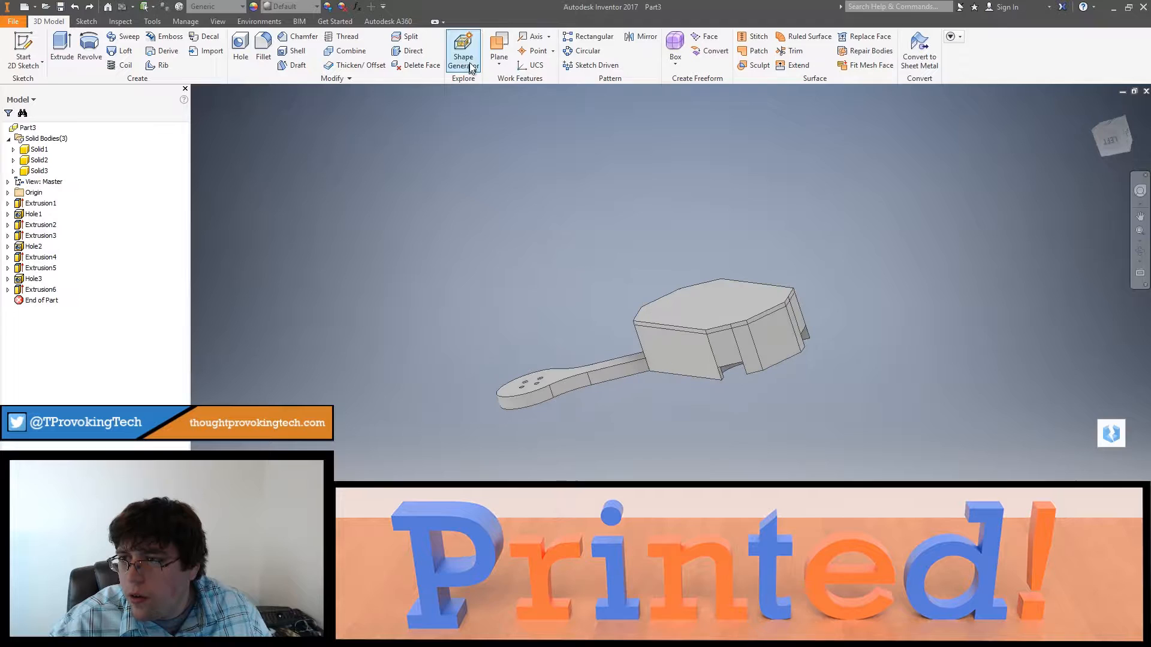
click(499, 48)
click(536, 114)
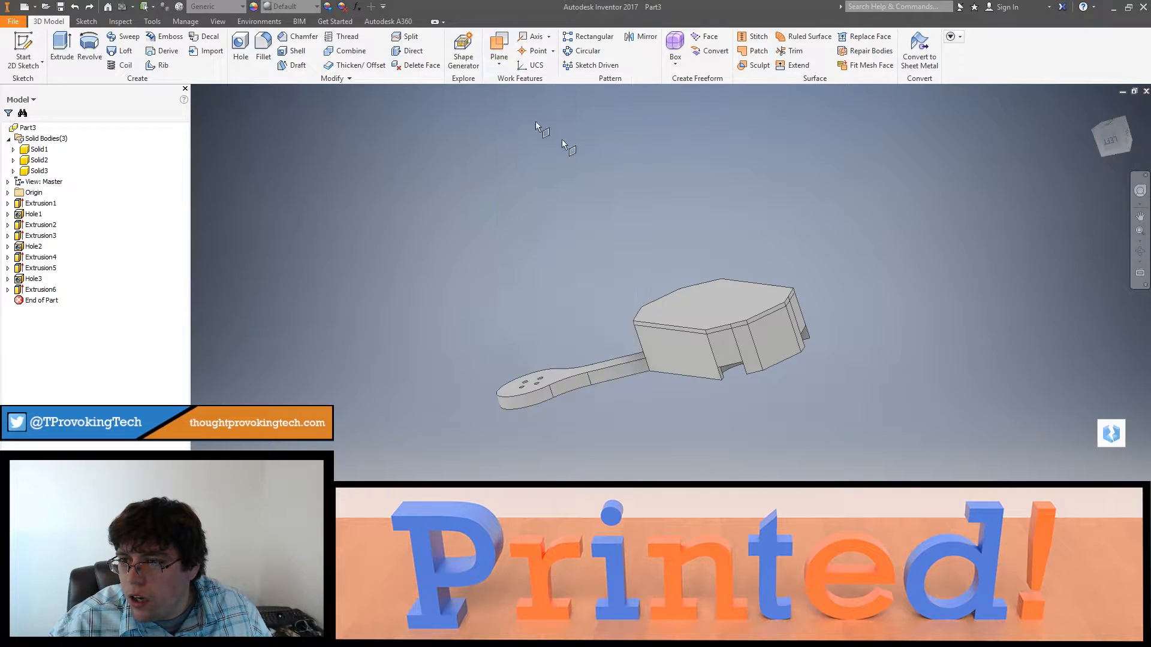
click(746, 313)
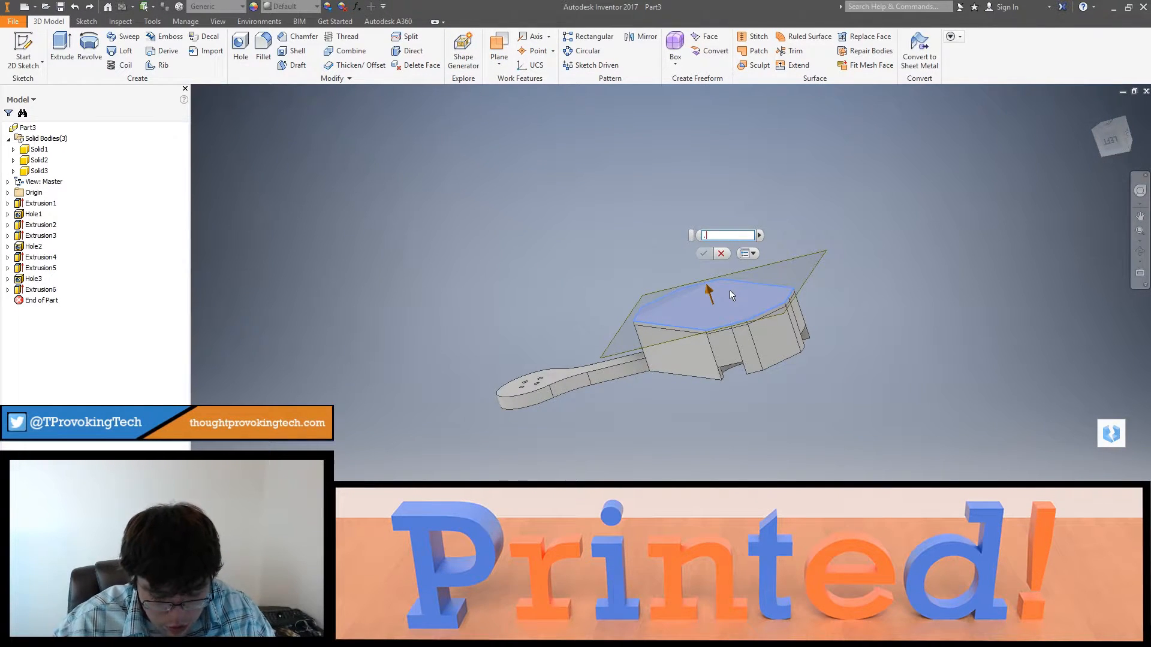
key(Return)
Step: Start a sketch on the new work plane and project the cover's octagonal outline into it
shift+middle_drag(730, 291, 735, 321)
click(23, 51)
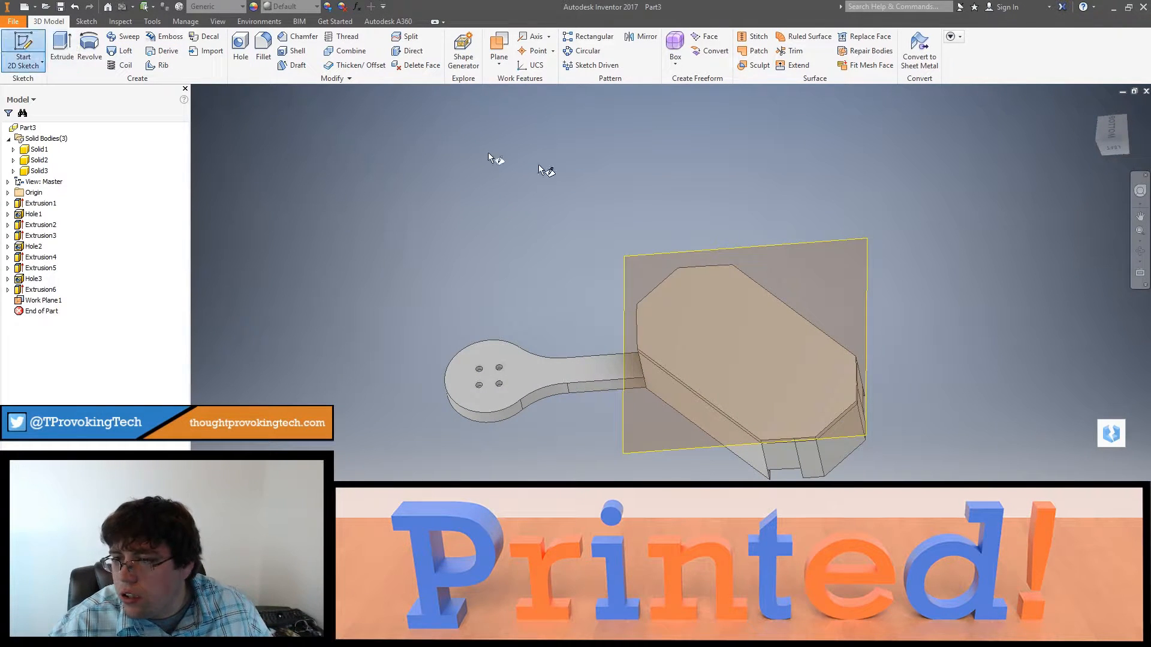
click(772, 248)
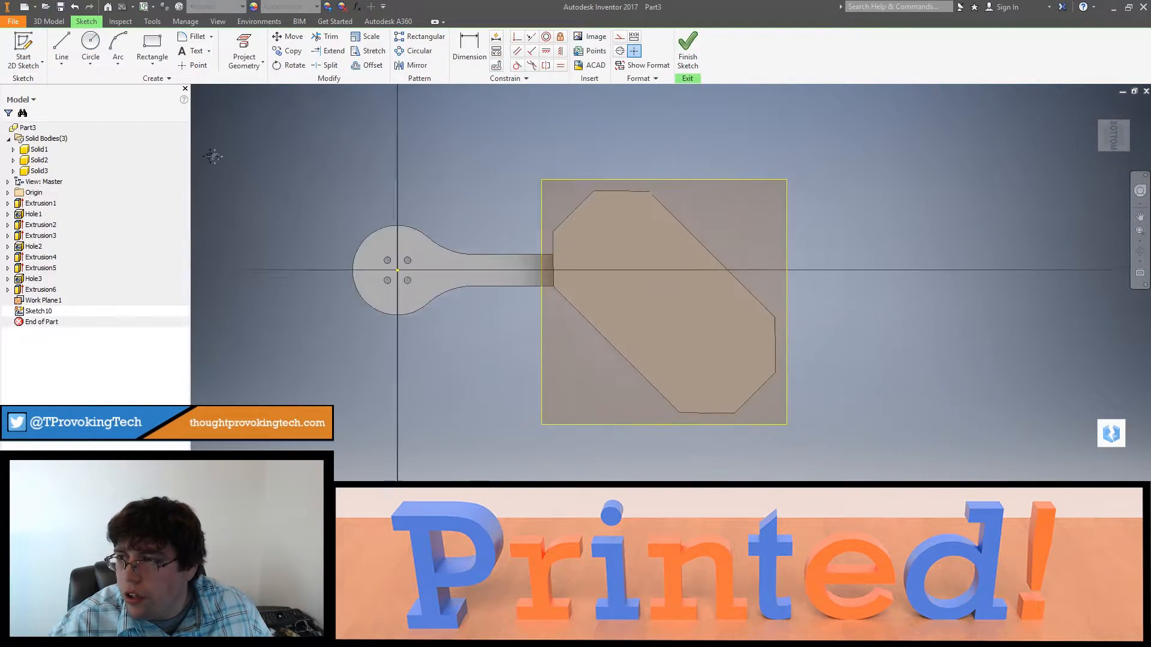
click(240, 49)
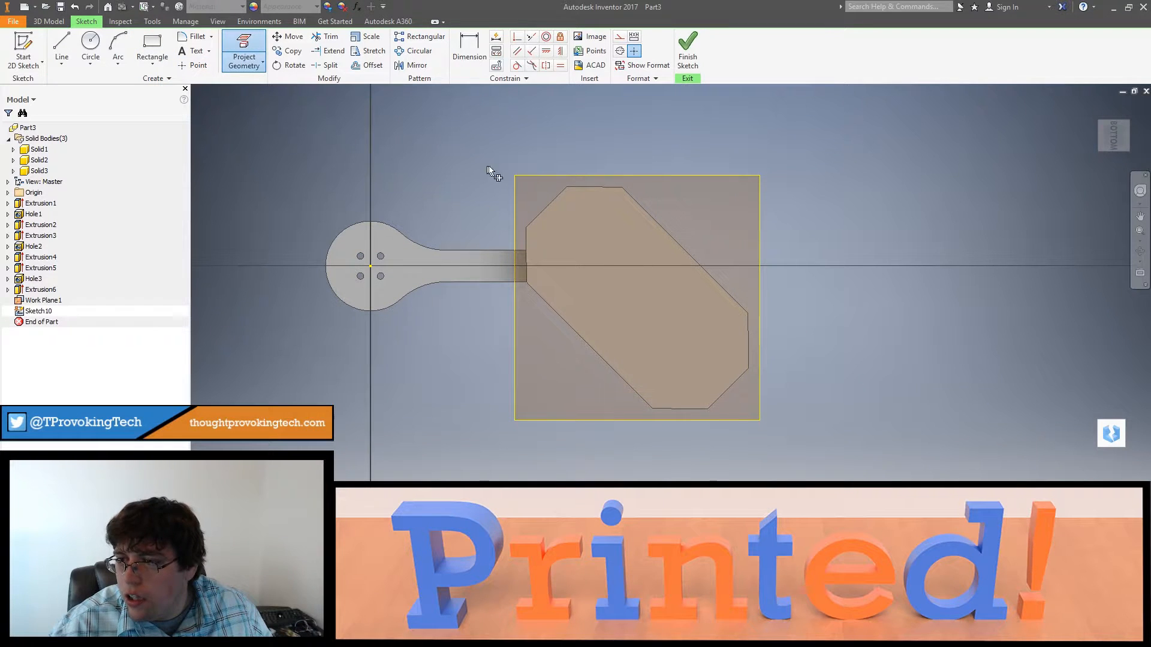
click(572, 206)
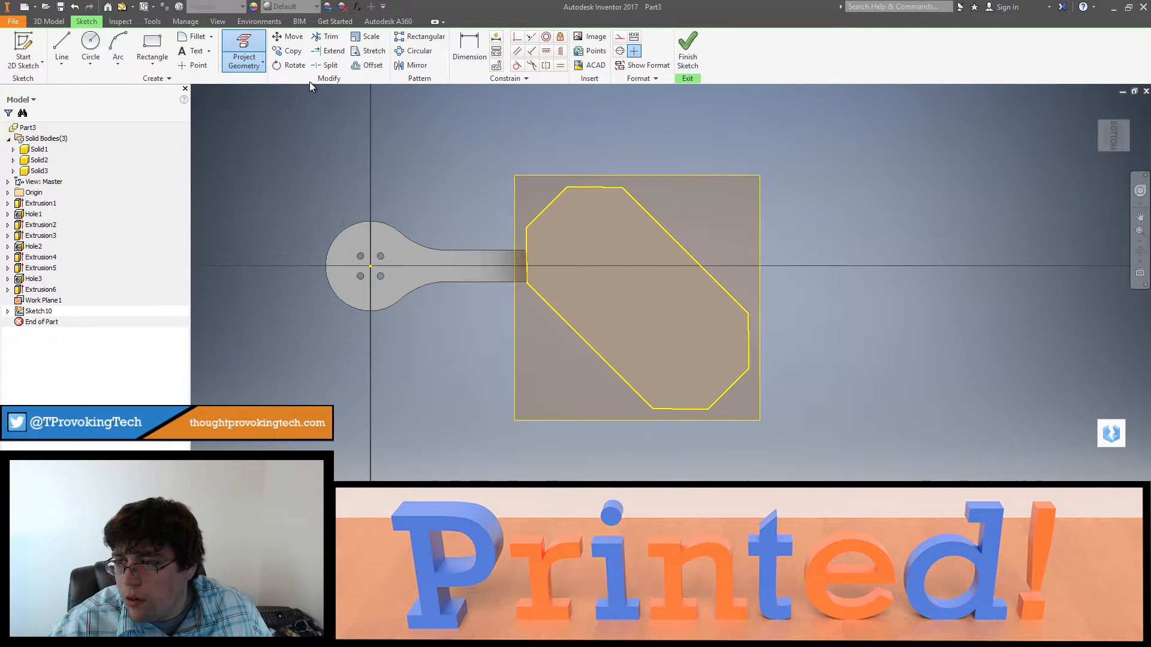
Step: Offset the projected cover outline inward to form a narrow elongated octagon in the middle
click(366, 65)
click(595, 188)
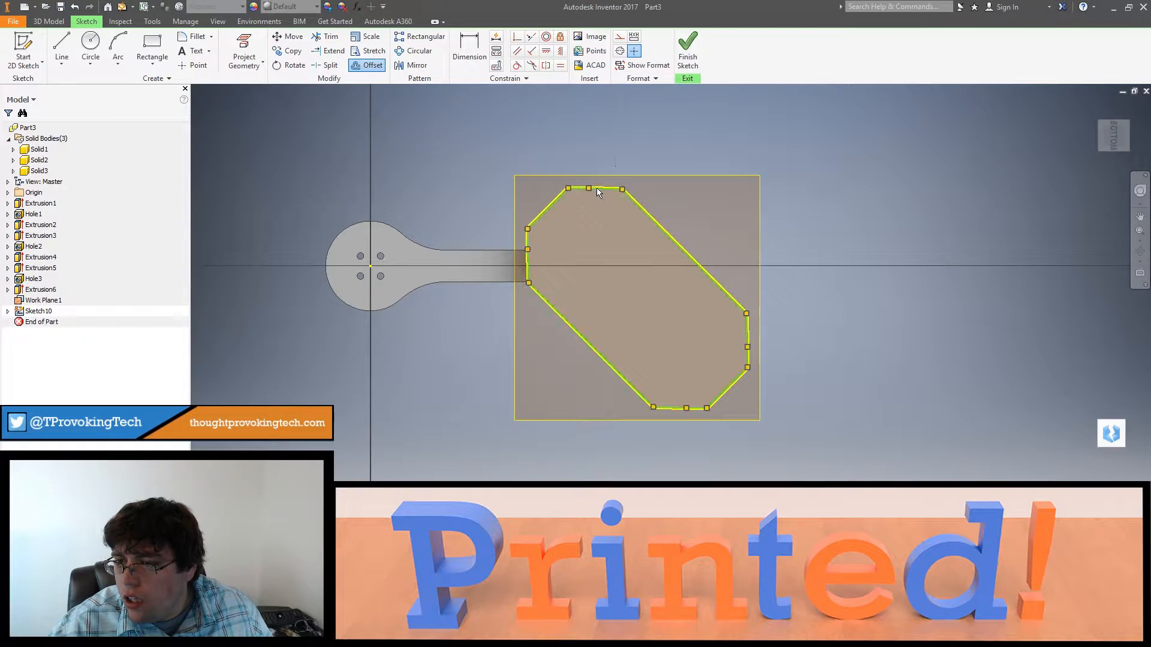
click(556, 229)
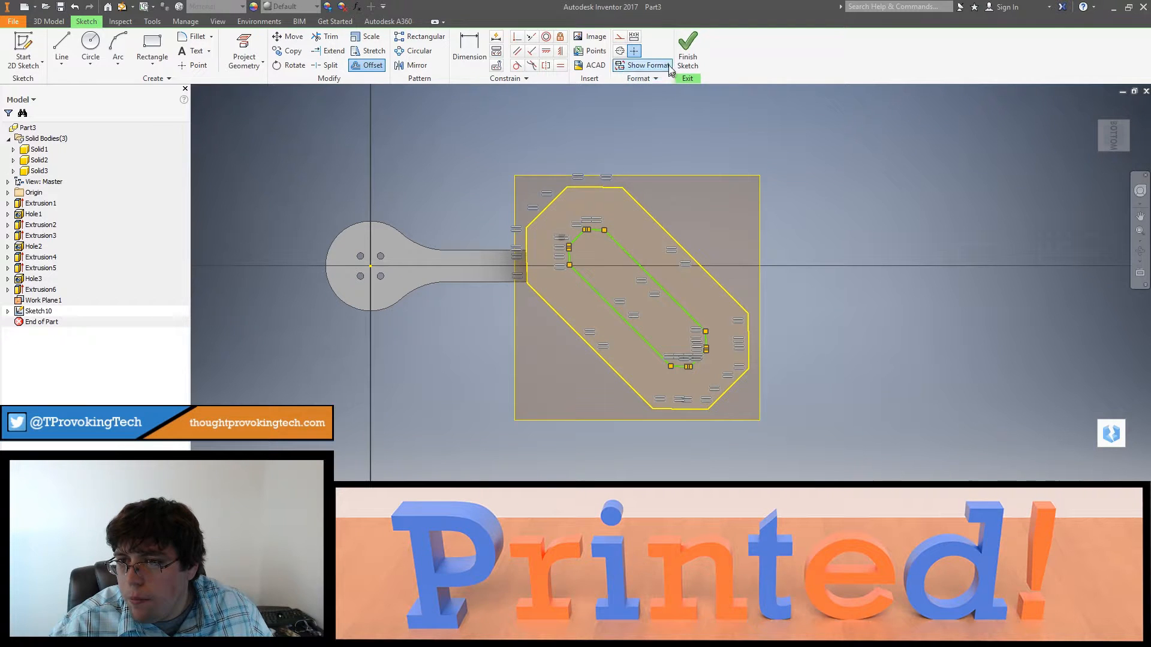
Step: Finish the sketch, extrude the inner octagon 1/8 in joined to the cover body, and hide the work plane
click(688, 53)
click(61, 51)
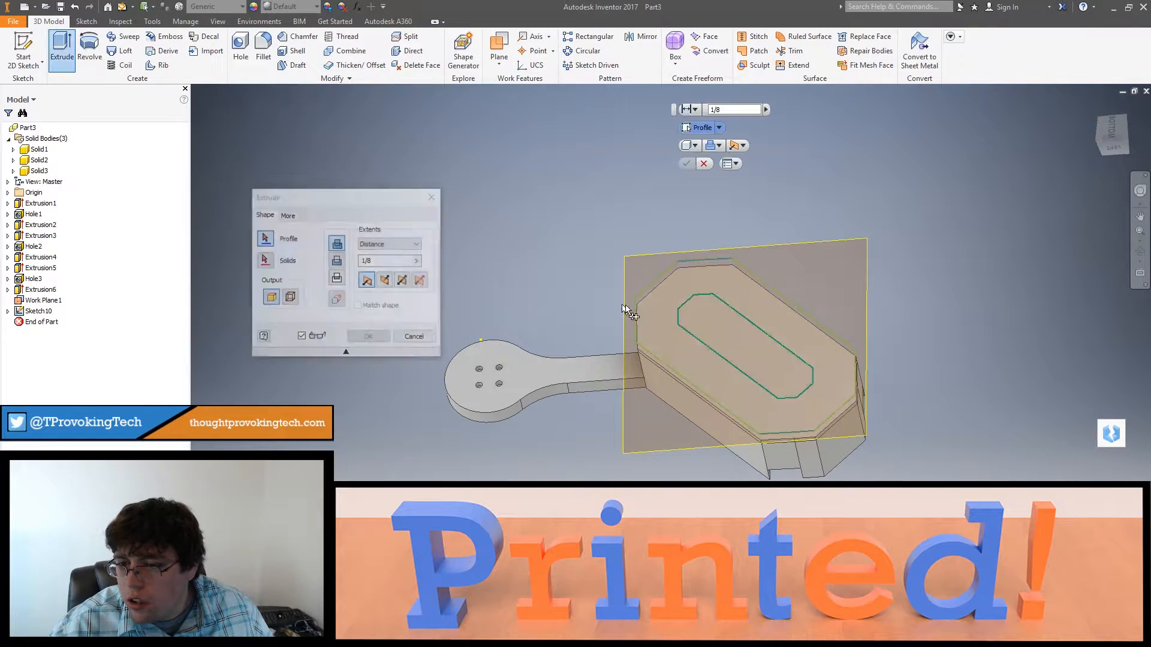
click(674, 333)
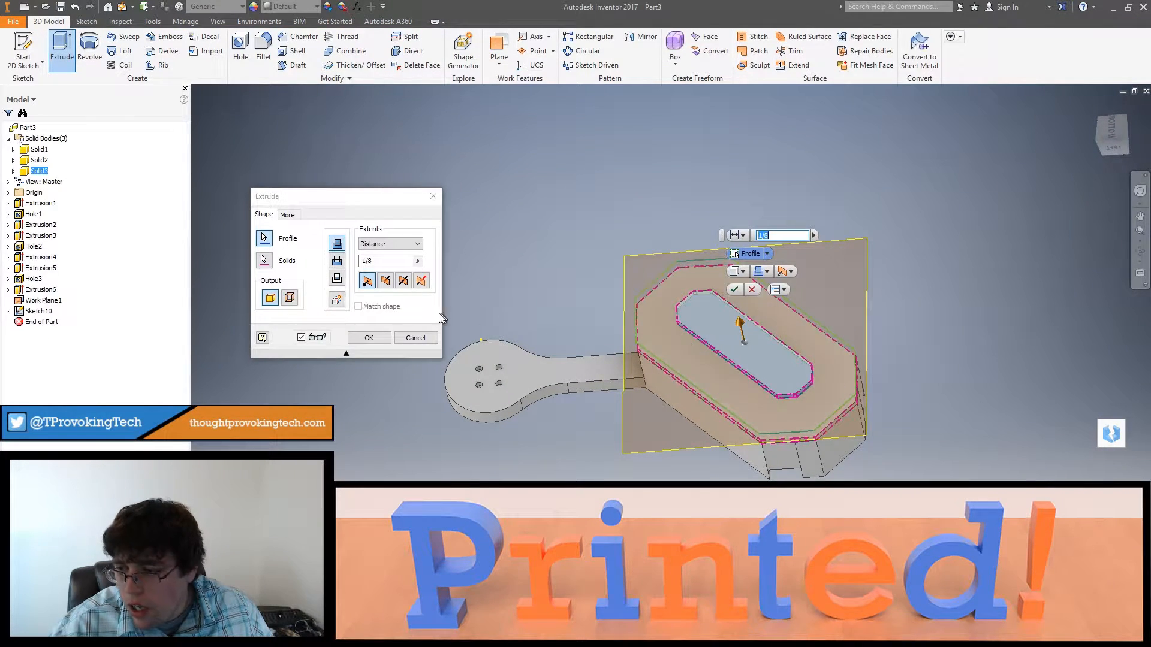
click(369, 338)
shift+middle_drag(718, 364, 746, 327)
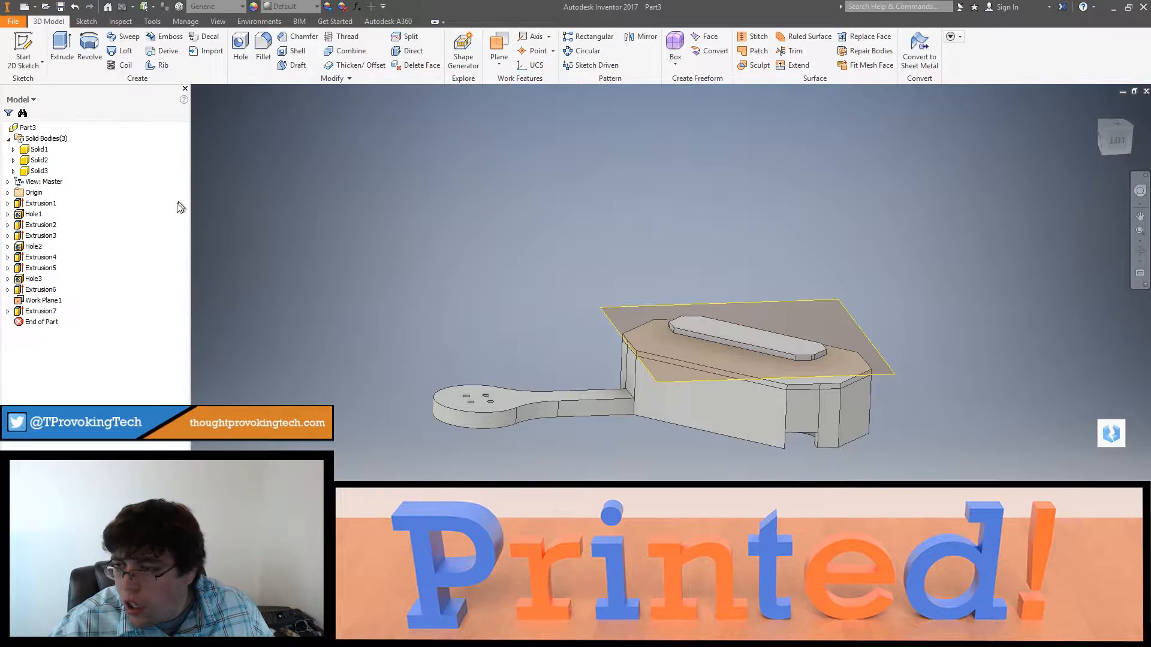
right_click(31, 298)
click(67, 413)
Step: Loft between the raised pad's top edge loop and the cover's outer edge loop
shift+middle_drag(631, 338, 637, 368)
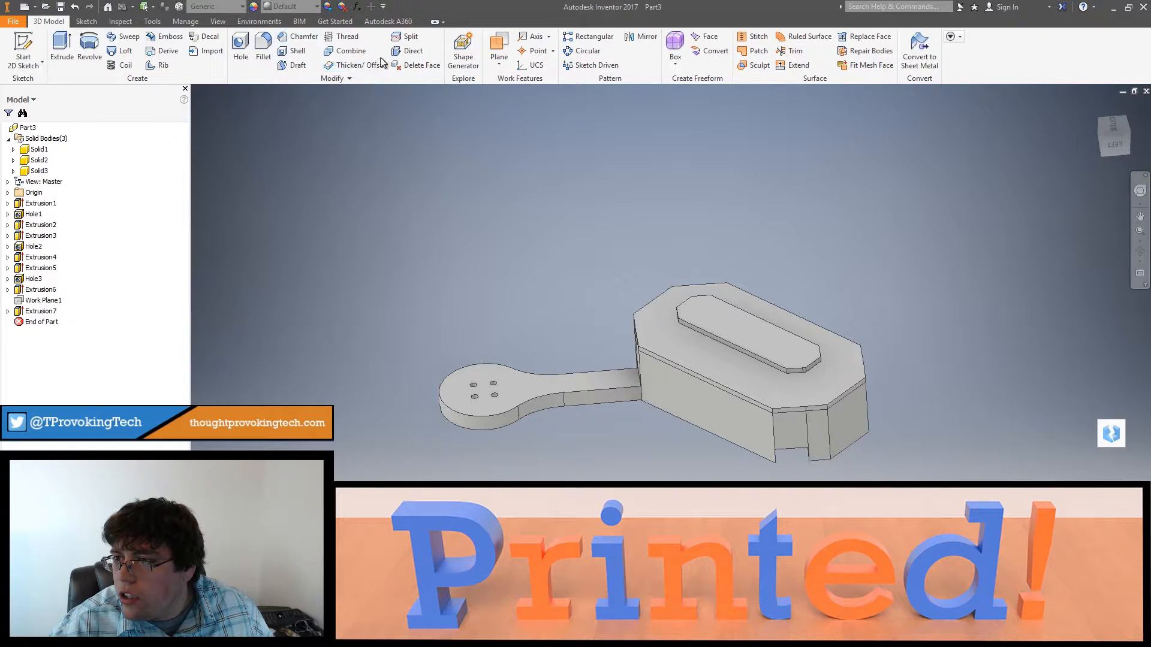
click(745, 313)
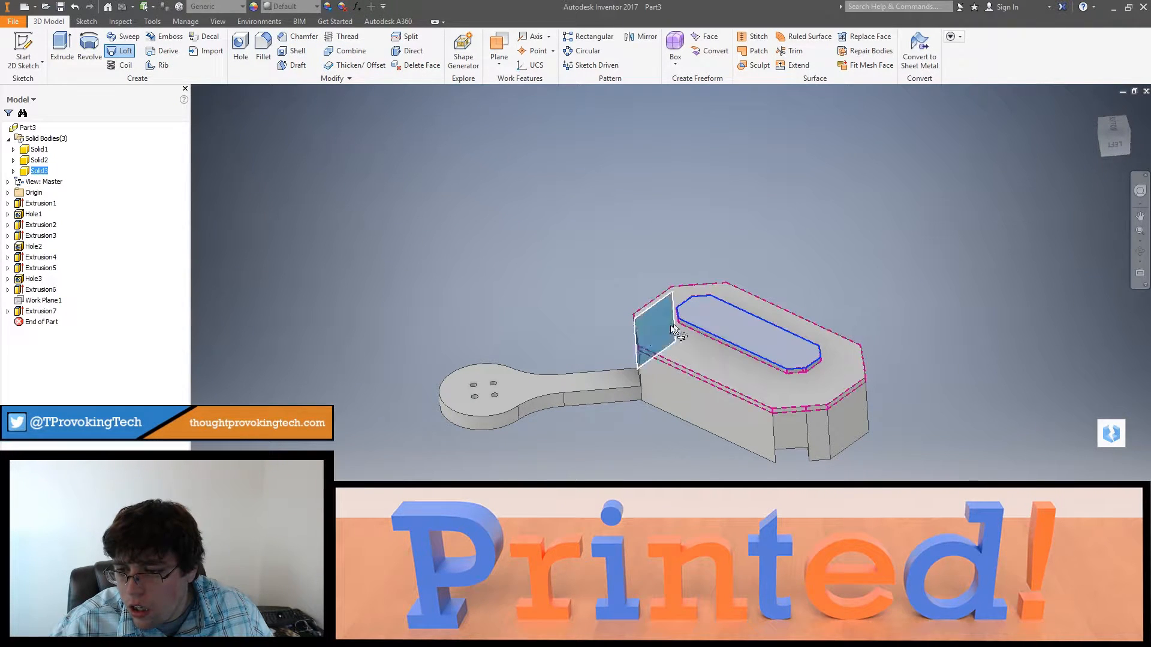
click(642, 351)
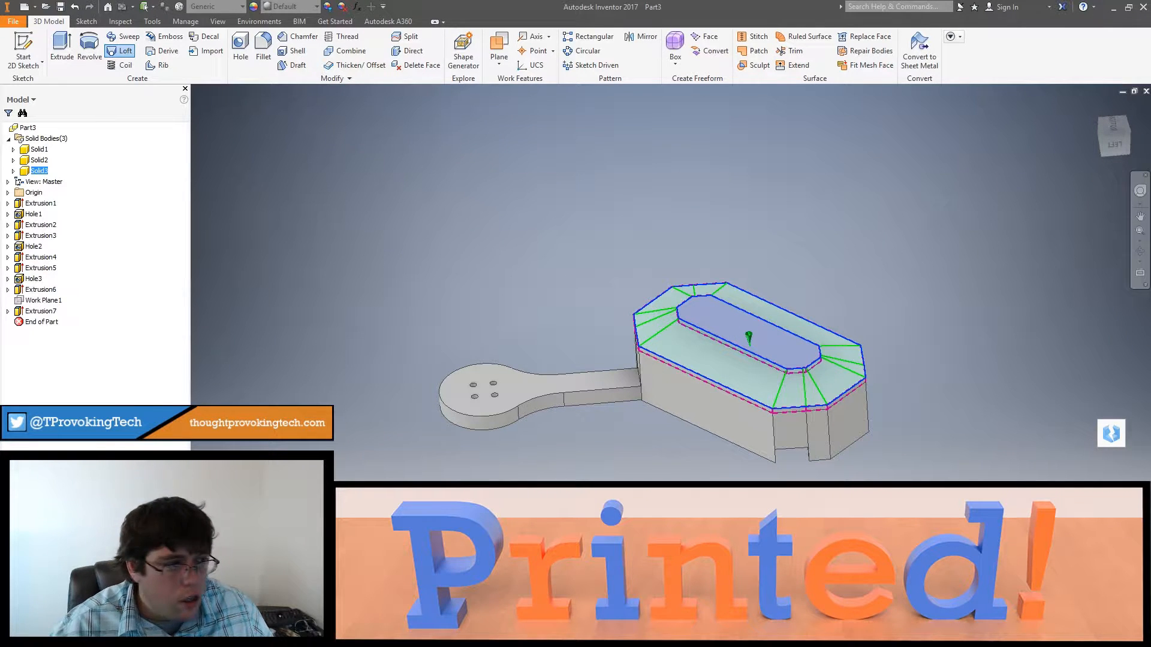
key(Return)
Step: Reopen the raised pad's sketch and project the four socket hole circles into it
shift+middle_drag(873, 364, 537, 205)
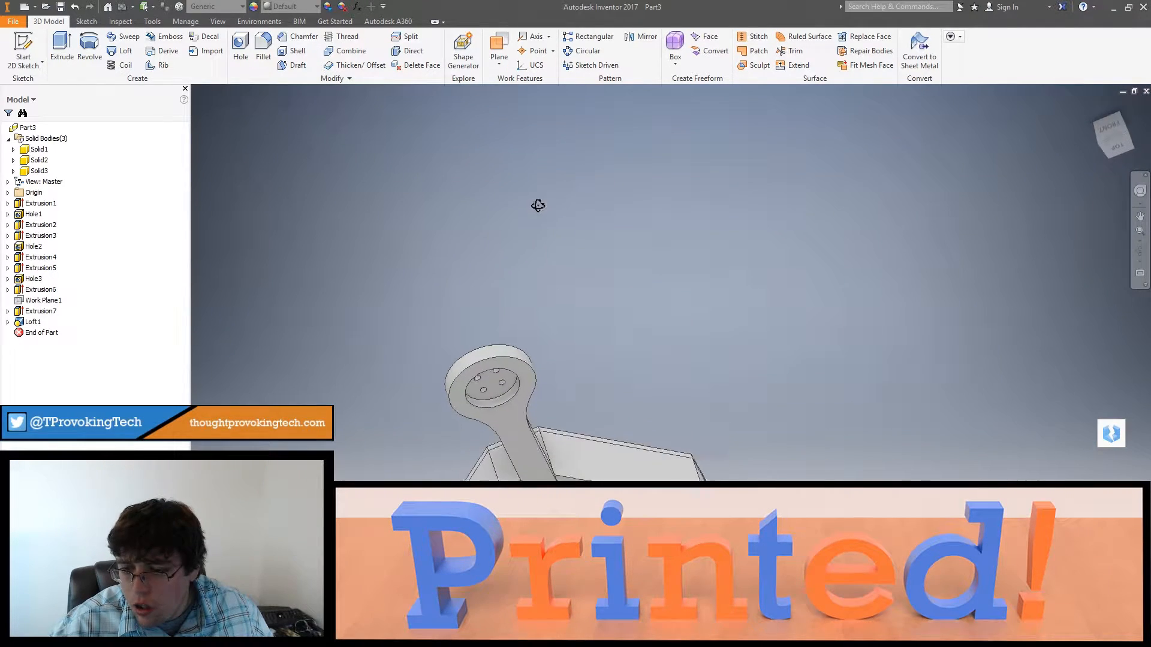
shift+middle_drag(634, 275, 435, 361)
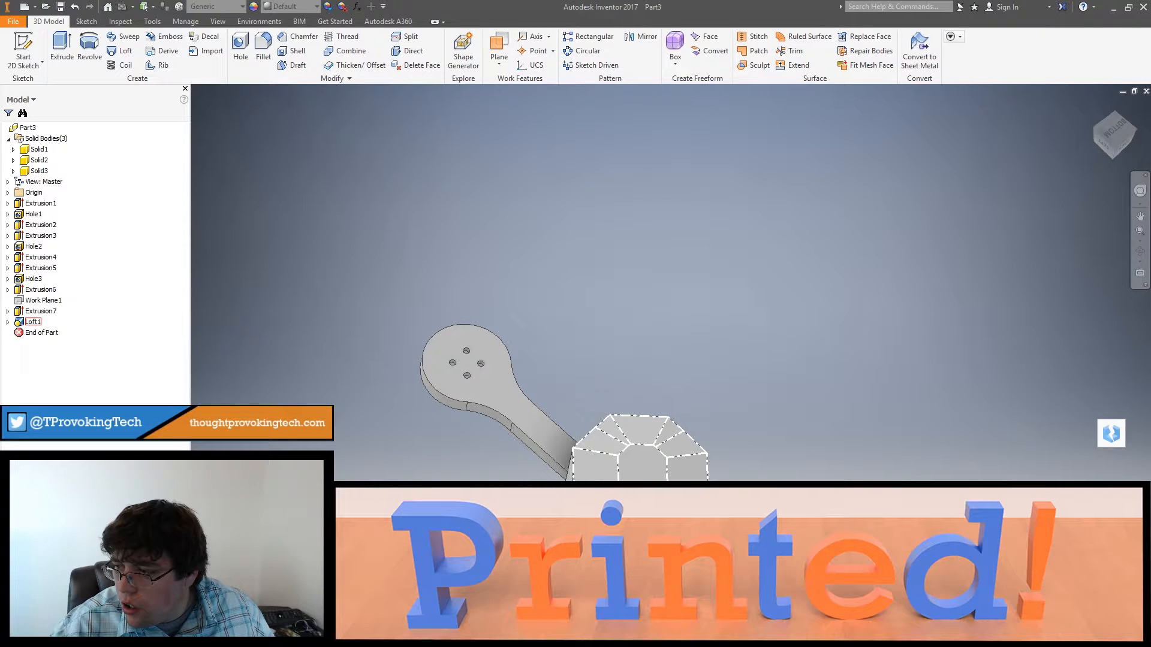
click(7, 323)
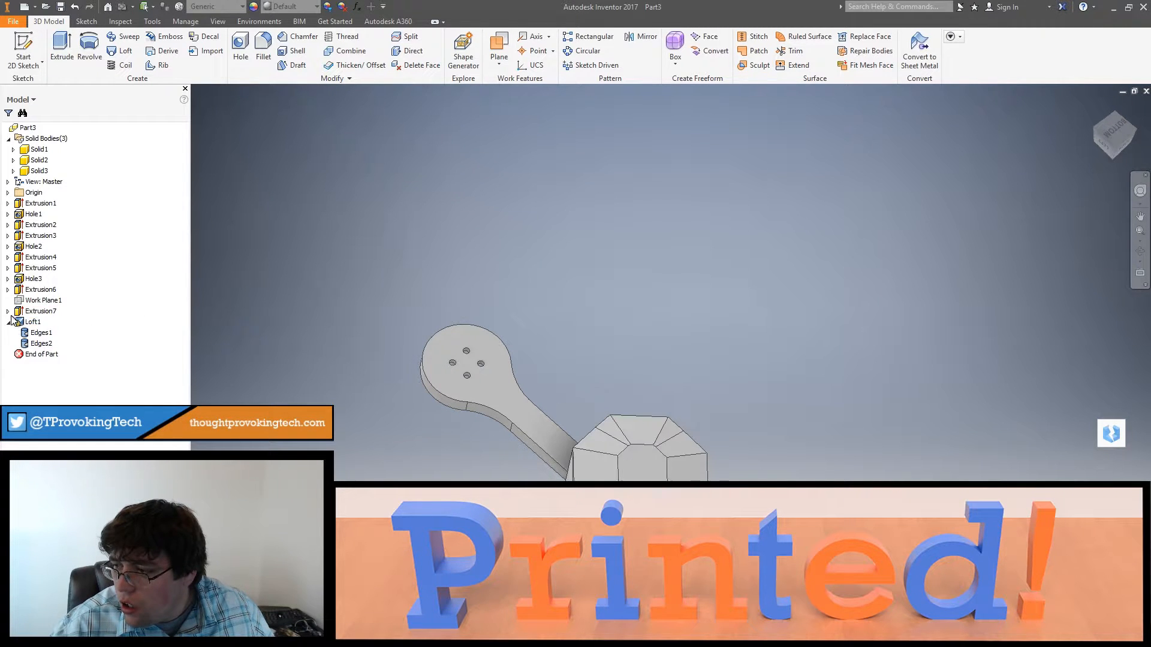
double_click(30, 322)
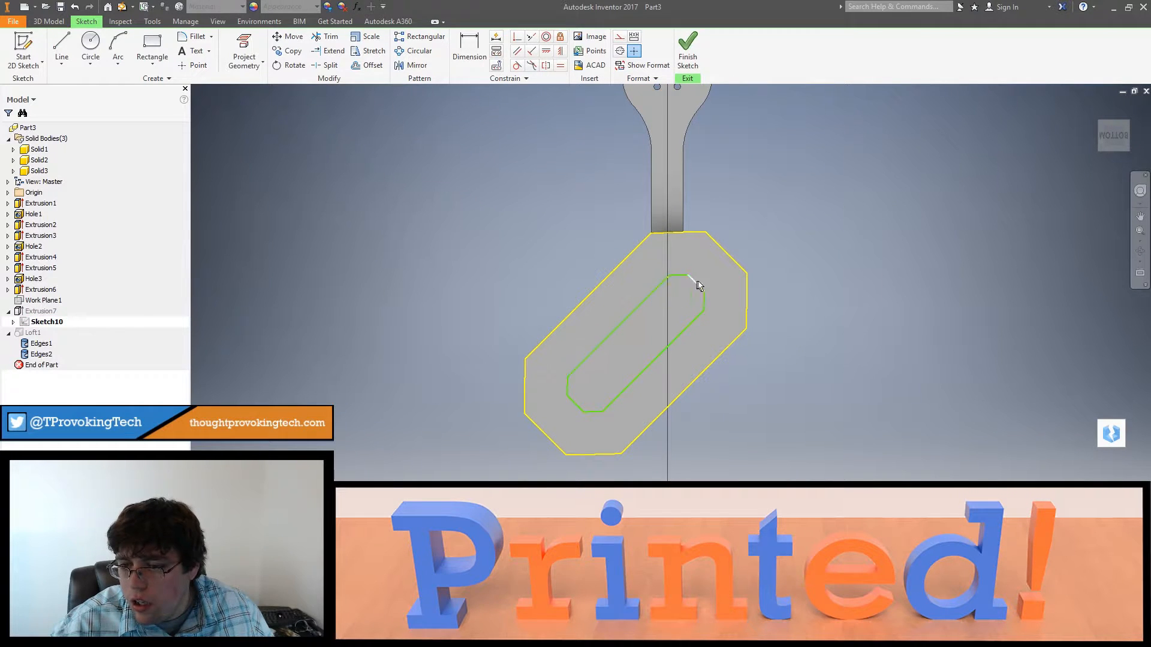
drag(621, 361, 620, 362)
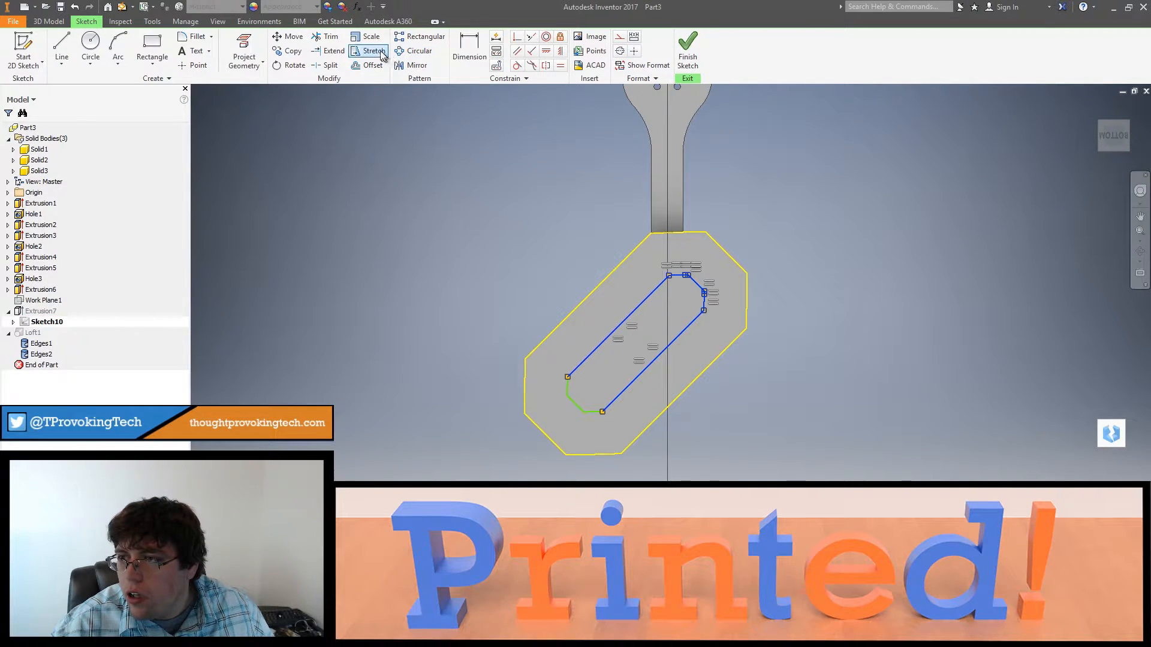
click(244, 49)
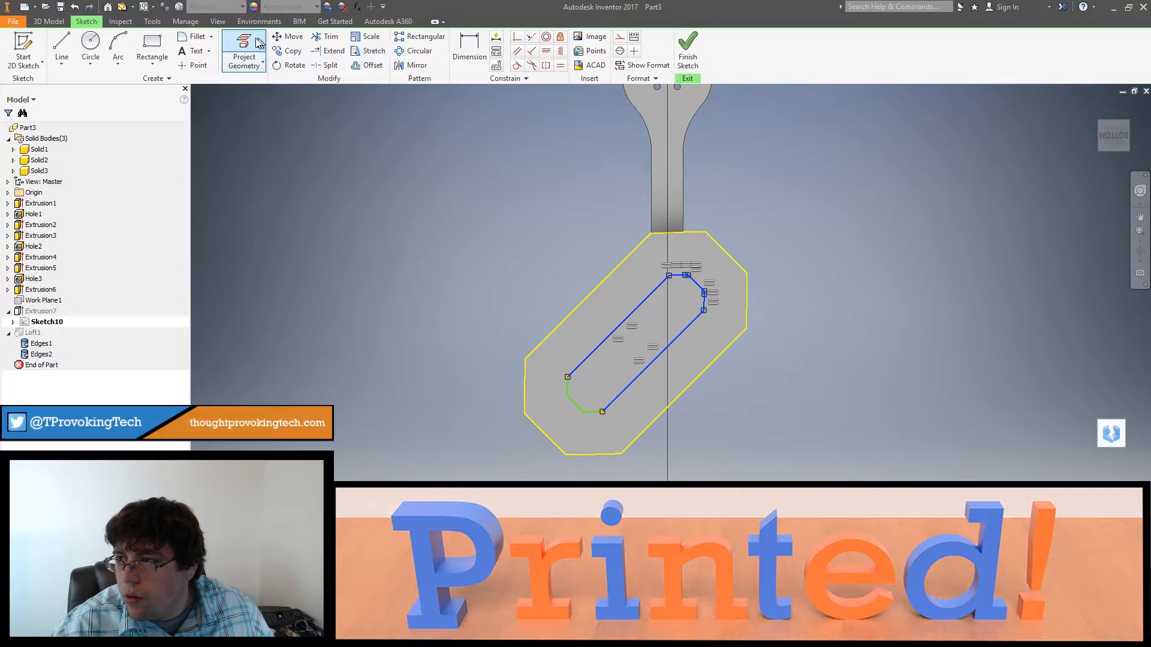
click(668, 261)
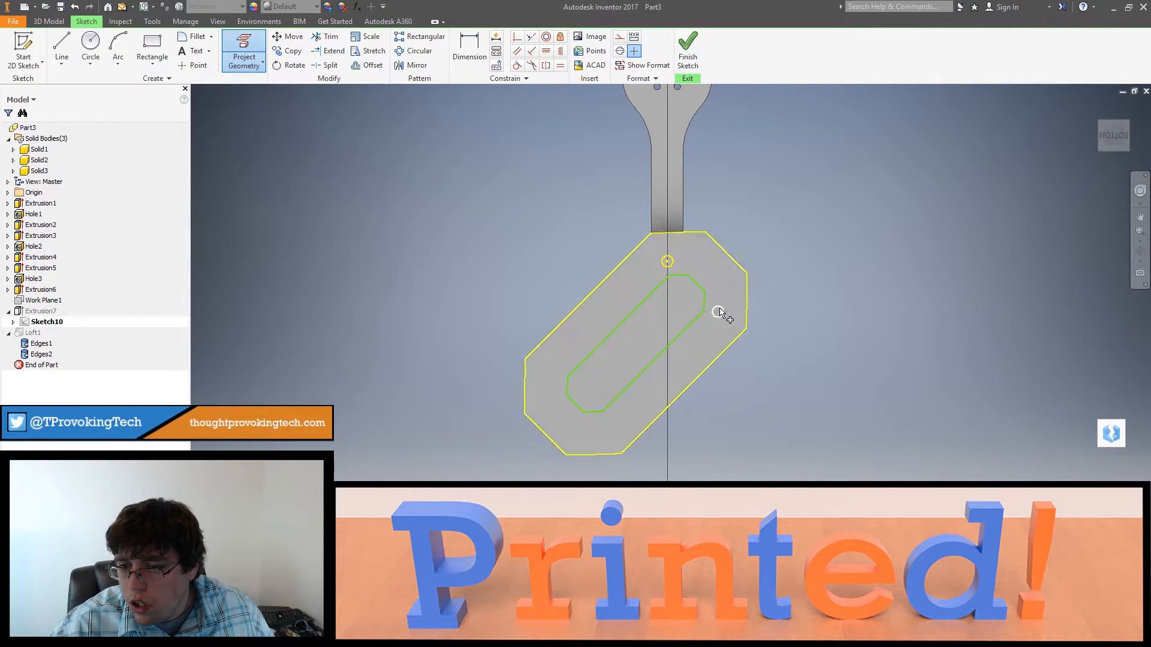
click(604, 428)
click(552, 376)
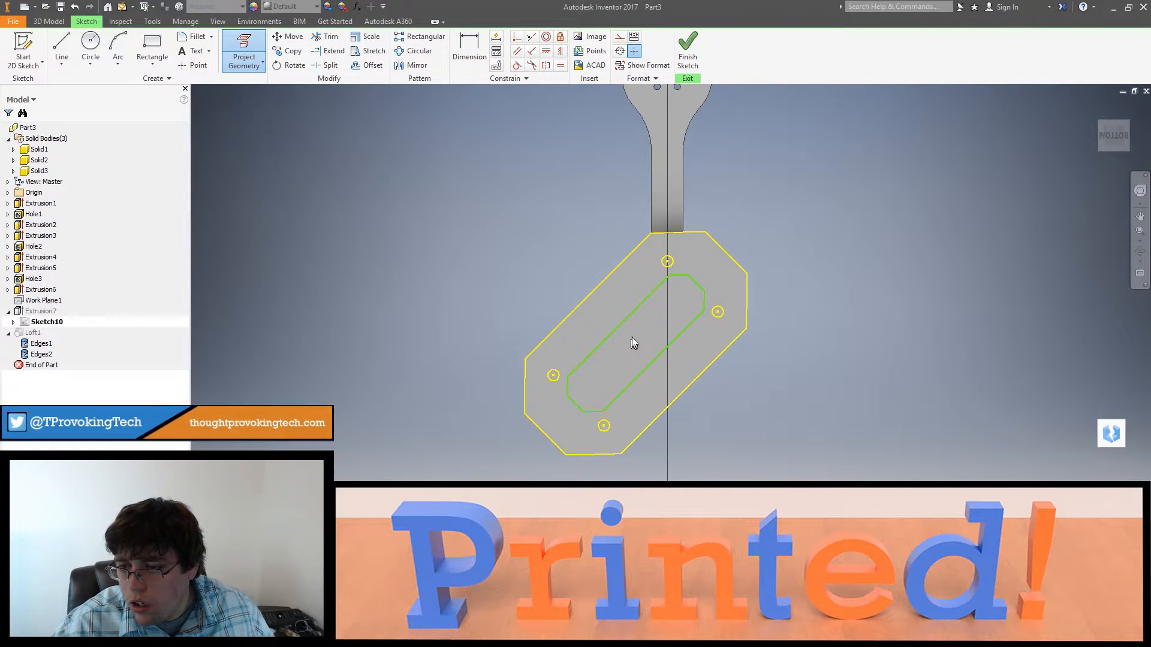
click(654, 291)
key(Escape)
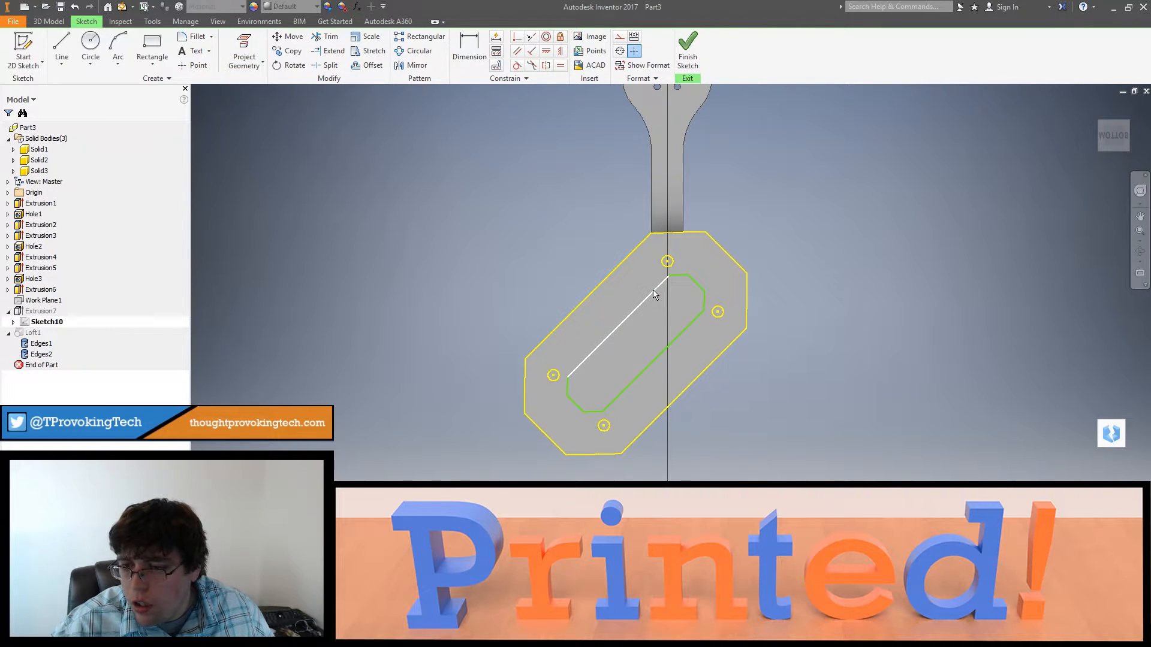
Step: Delete all segments of the inner offset outline, keeping the projected cover outline and hole circles
drag(700, 283, 655, 334)
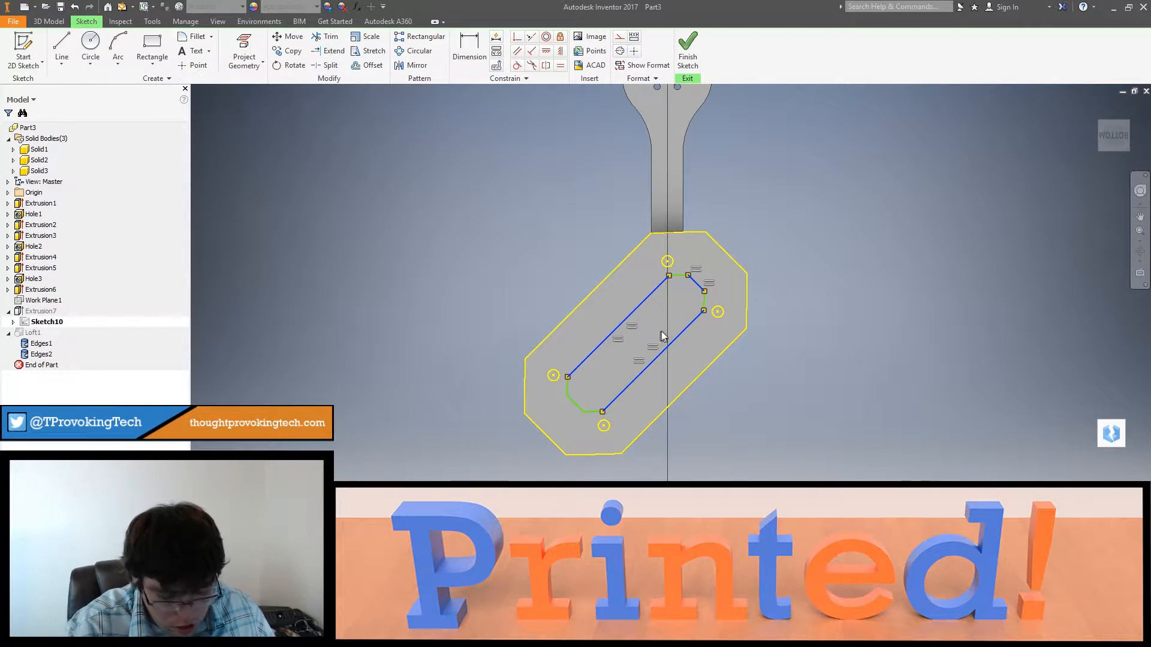
key(Delete)
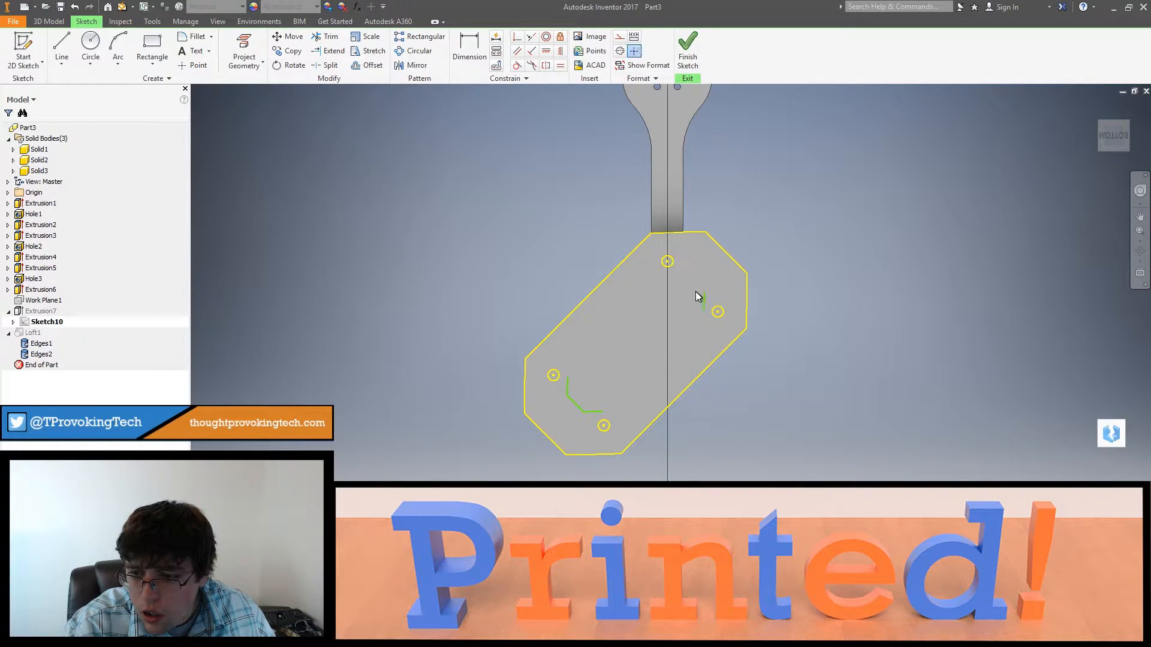
drag(718, 275, 685, 311)
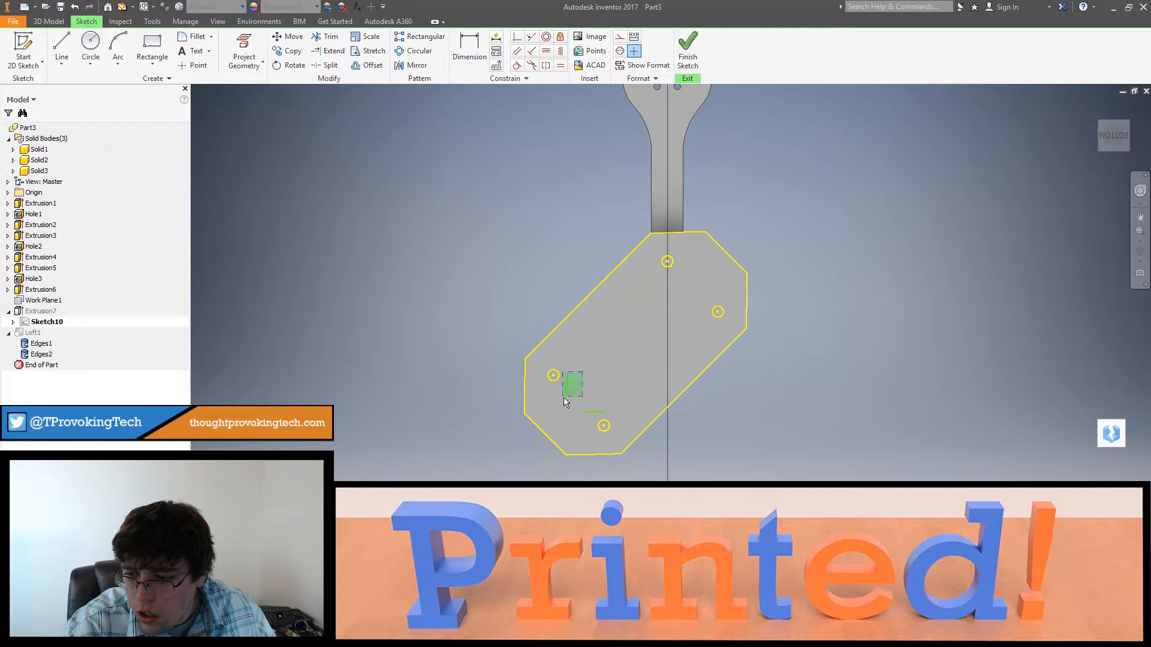
key(Delete)
drag(565, 399, 586, 420)
key(Delete)
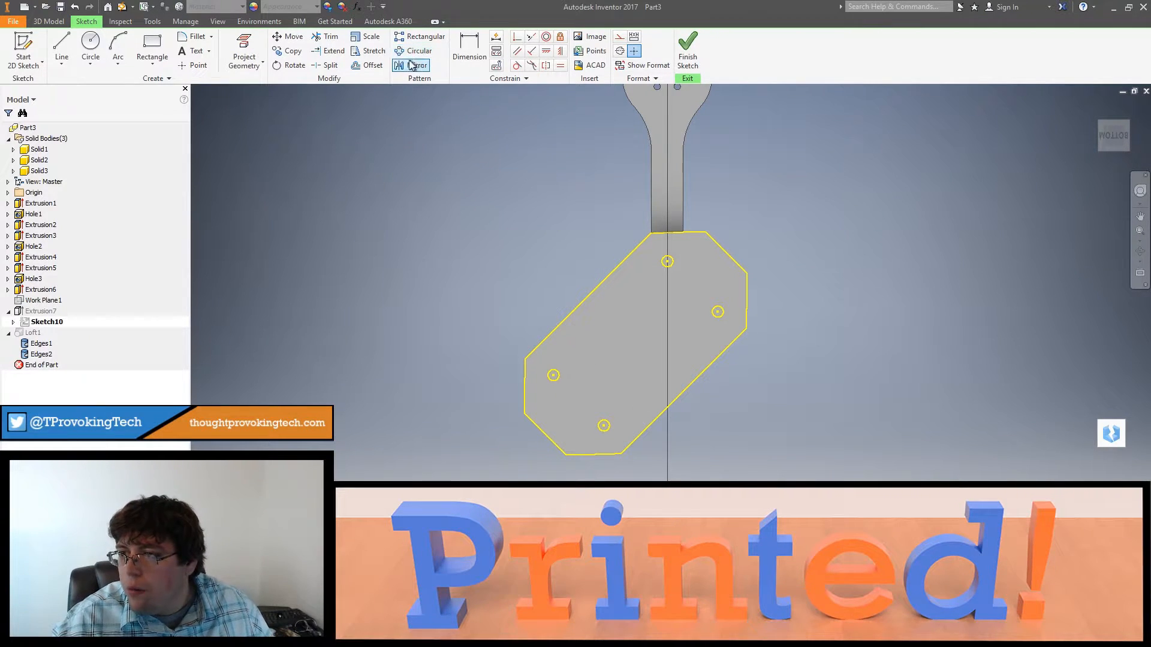
Step: Offset the projected cover outline inward by about 0.41 in, finish the sketch, and accept the update
click(605, 281)
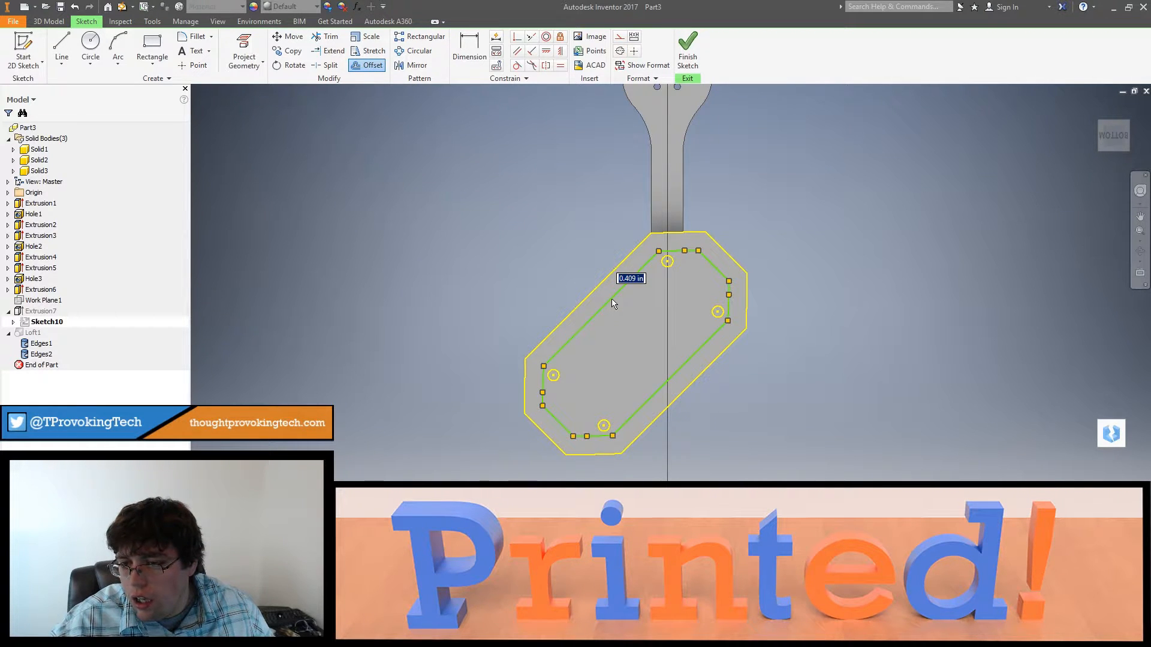
click(613, 304)
click(687, 49)
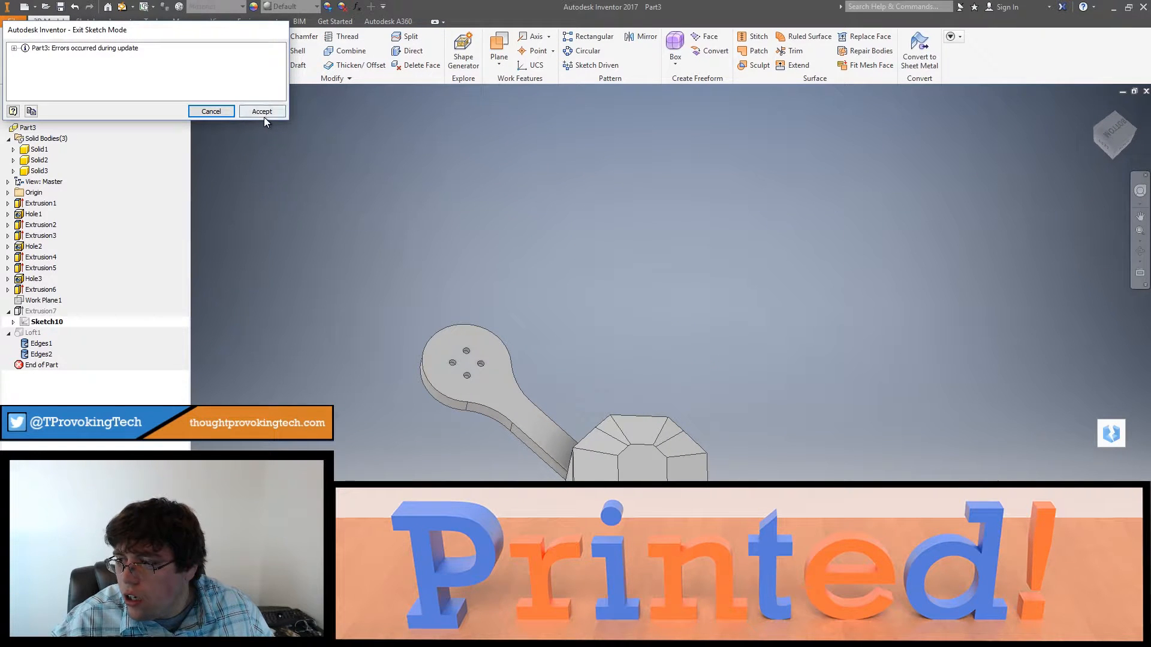
click(261, 110)
double_click(45, 311)
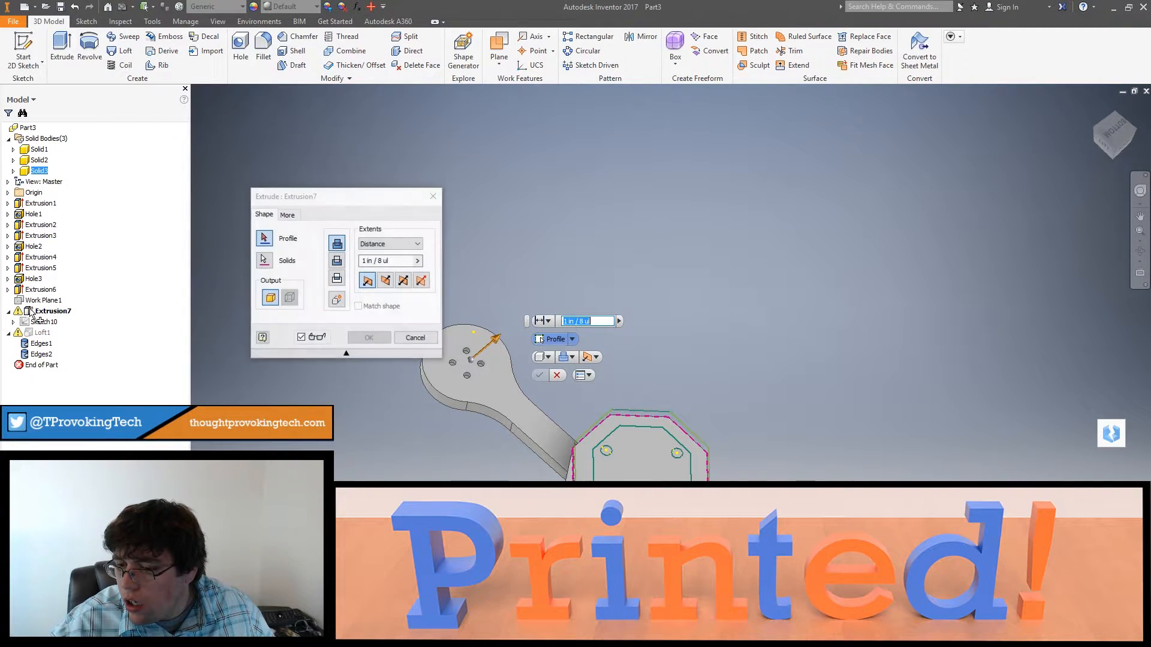
click(634, 459)
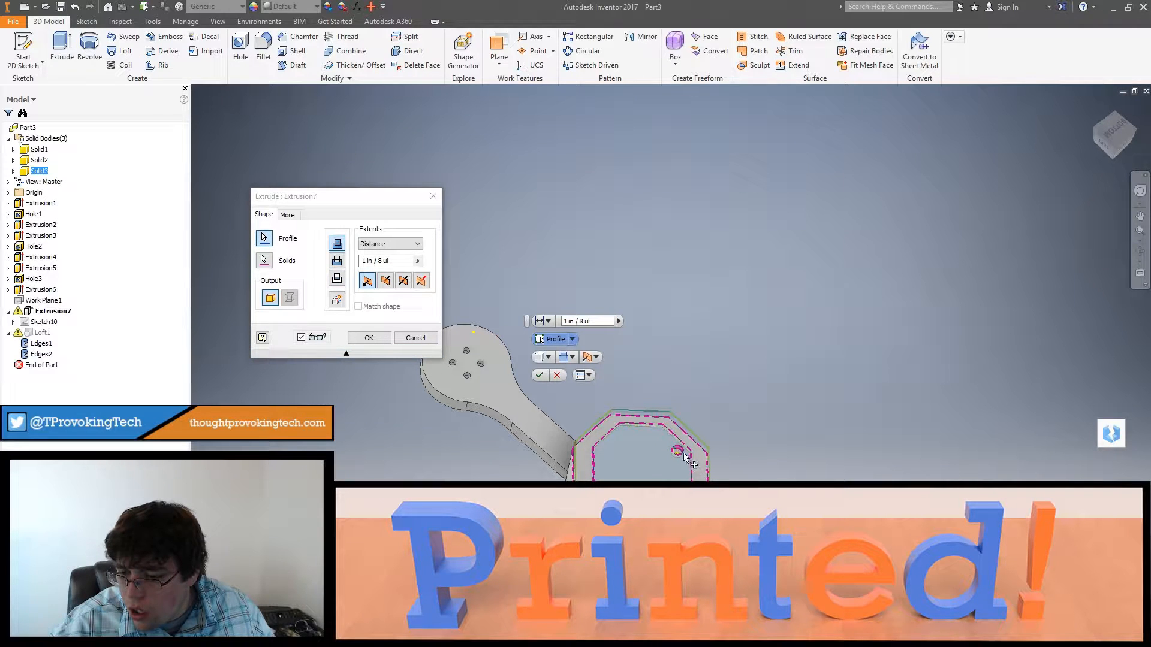
middle_drag(662, 522, 648, 465)
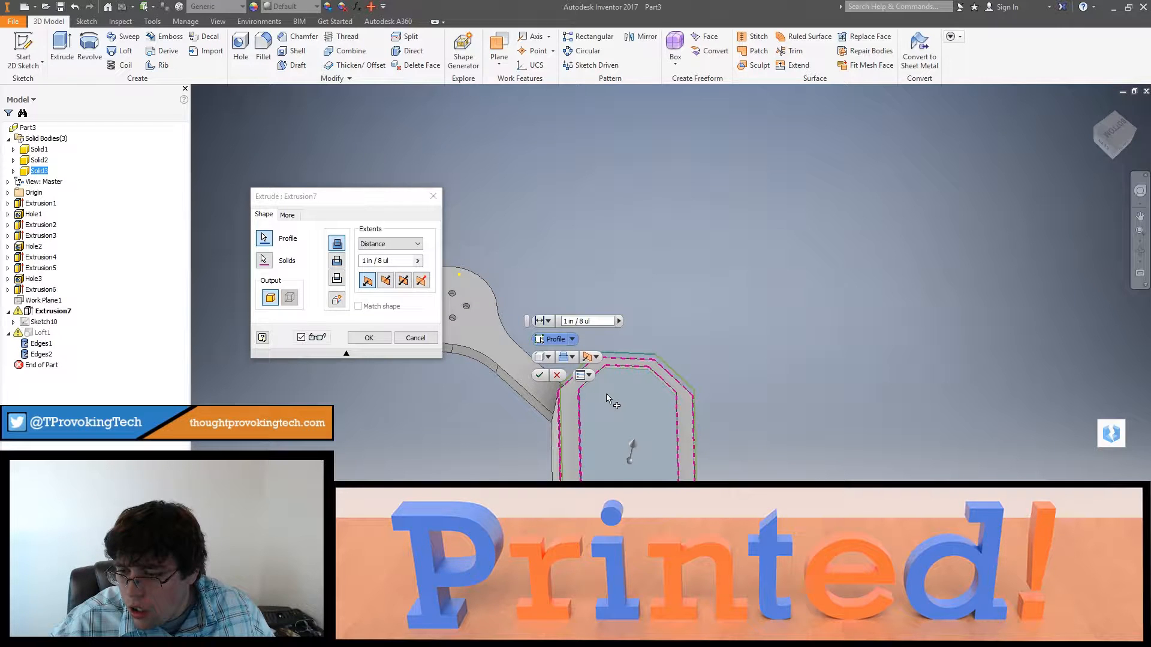
click(415, 338)
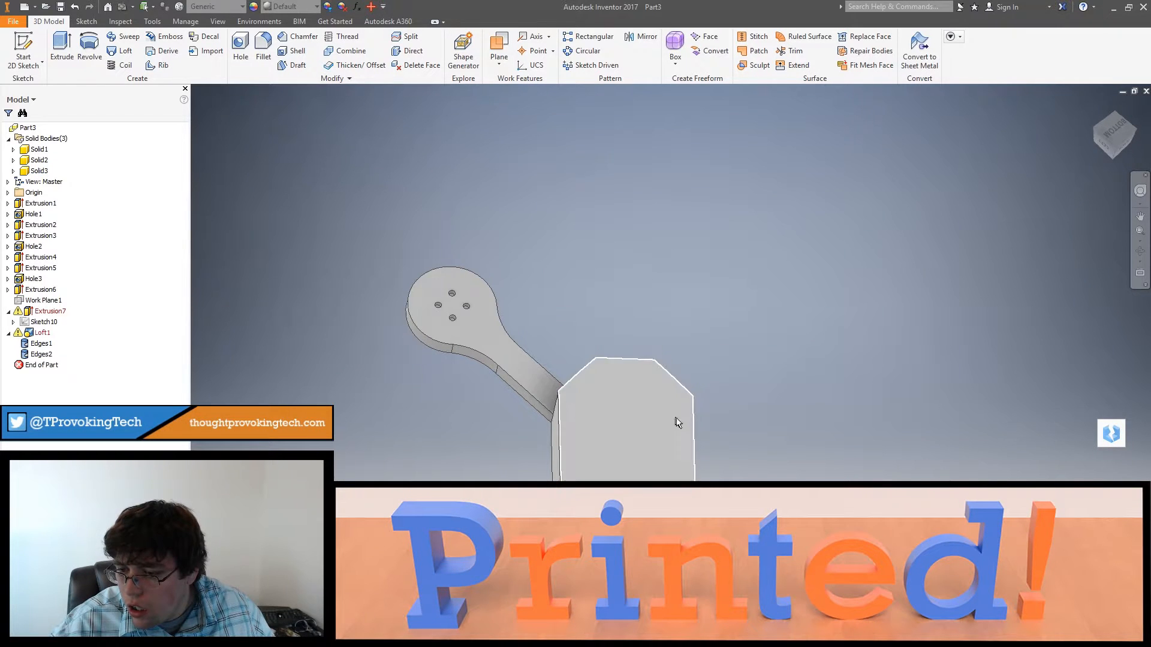
Step: Edit the raised pad's extrusion, select the region inside the new offset outline as its profile, and accept the change
mouse_move(619, 426)
shift+middle_down()
mouse_move(624, 397)
mouse_move(616, 465)
mouse_move(612, 428)
shift+middle_up()
double_click(48, 311)
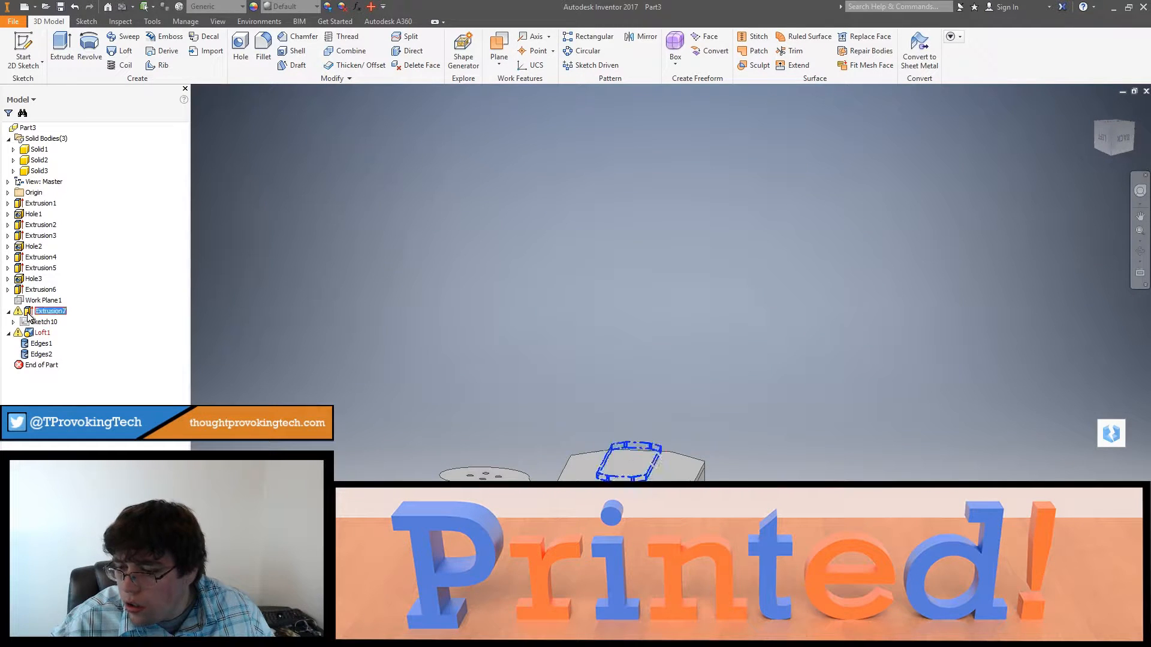
click(264, 242)
shift+middle_drag(542, 338, 603, 424)
click(612, 415)
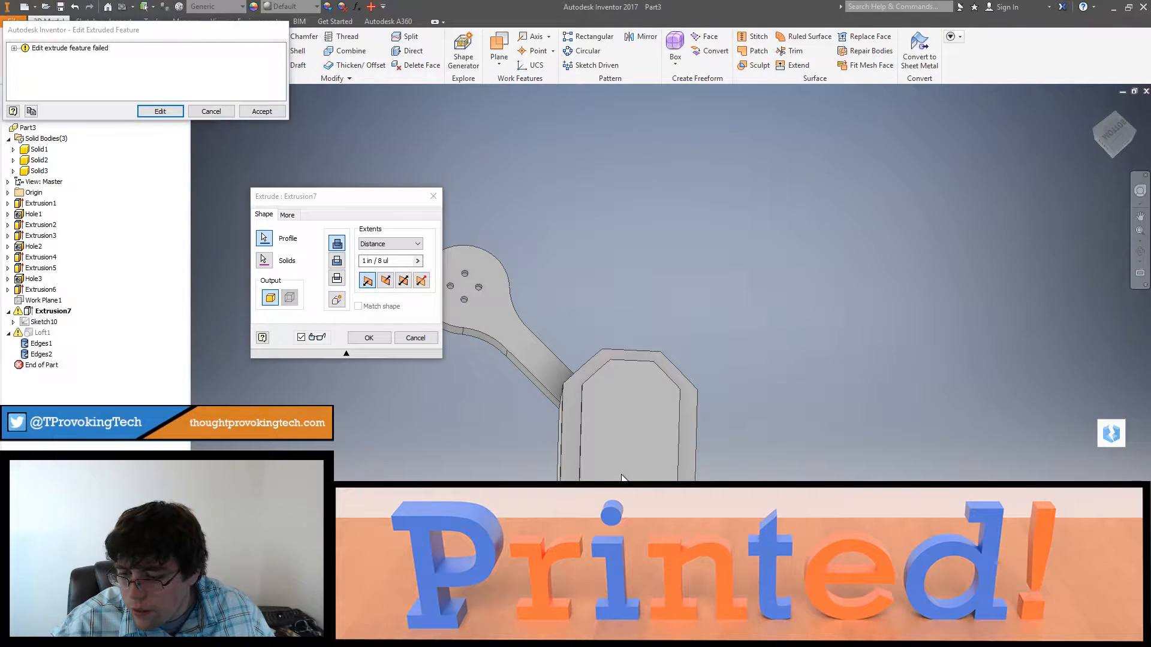
click(262, 112)
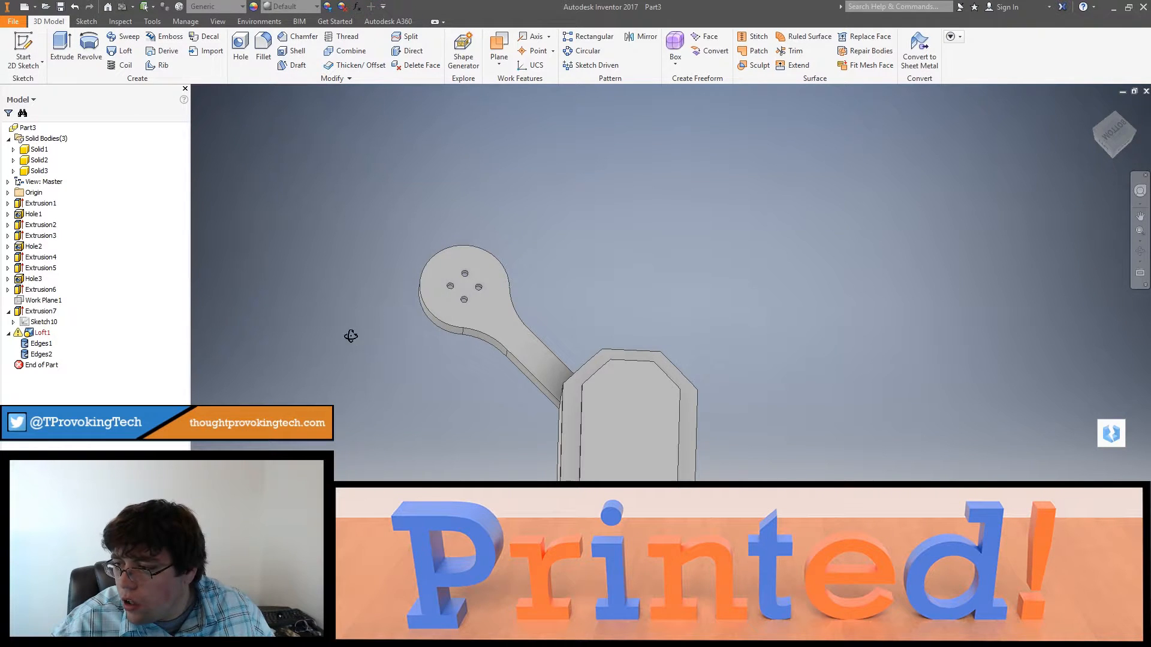
shift+middle_drag(350, 336, 369, 291)
double_click(29, 334)
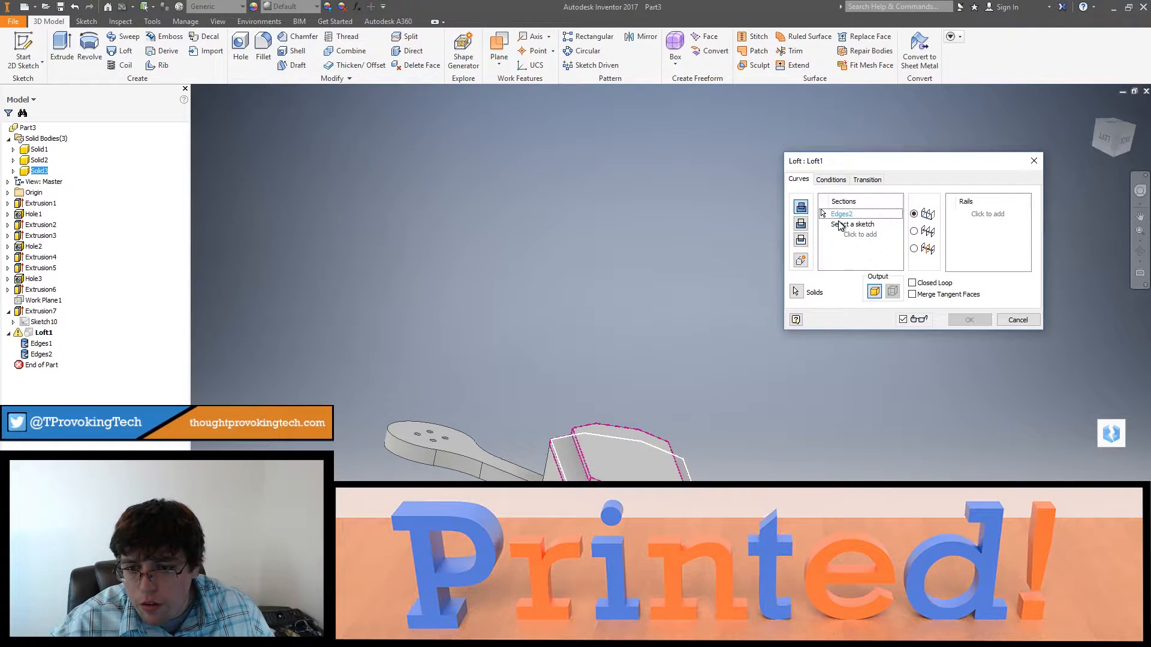
click(1001, 321)
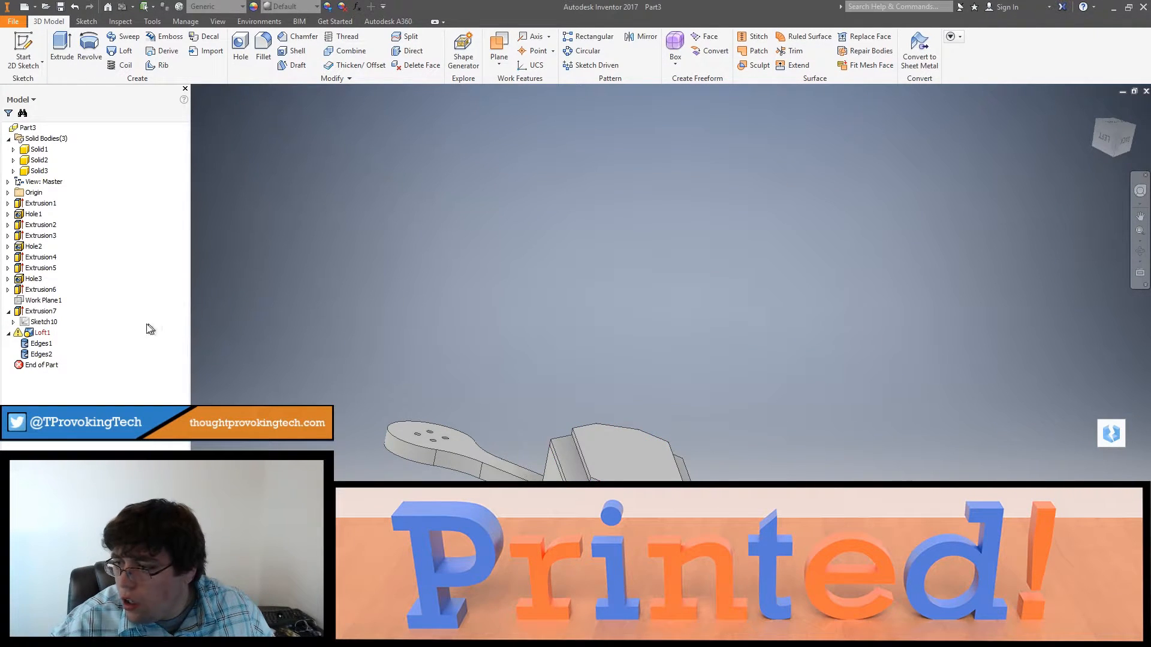
Step: Delete the broken loft and recreate it between the raised pad's top edge loop and the cover's outer edge loop
right_click(51, 337)
click(72, 355)
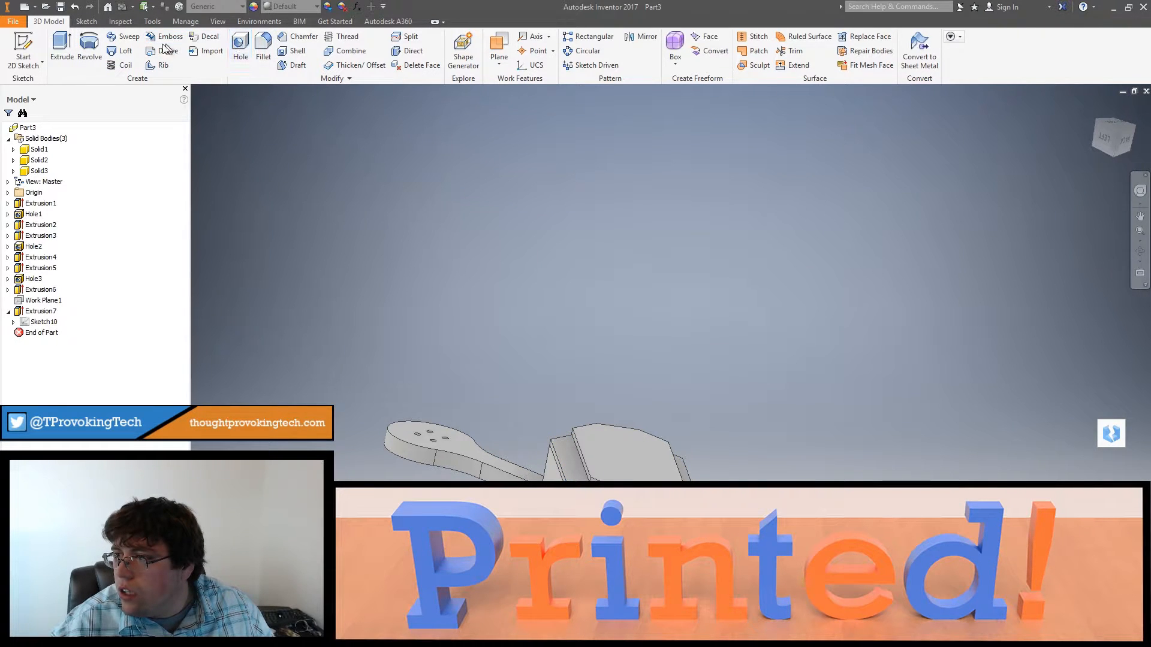
click(122, 52)
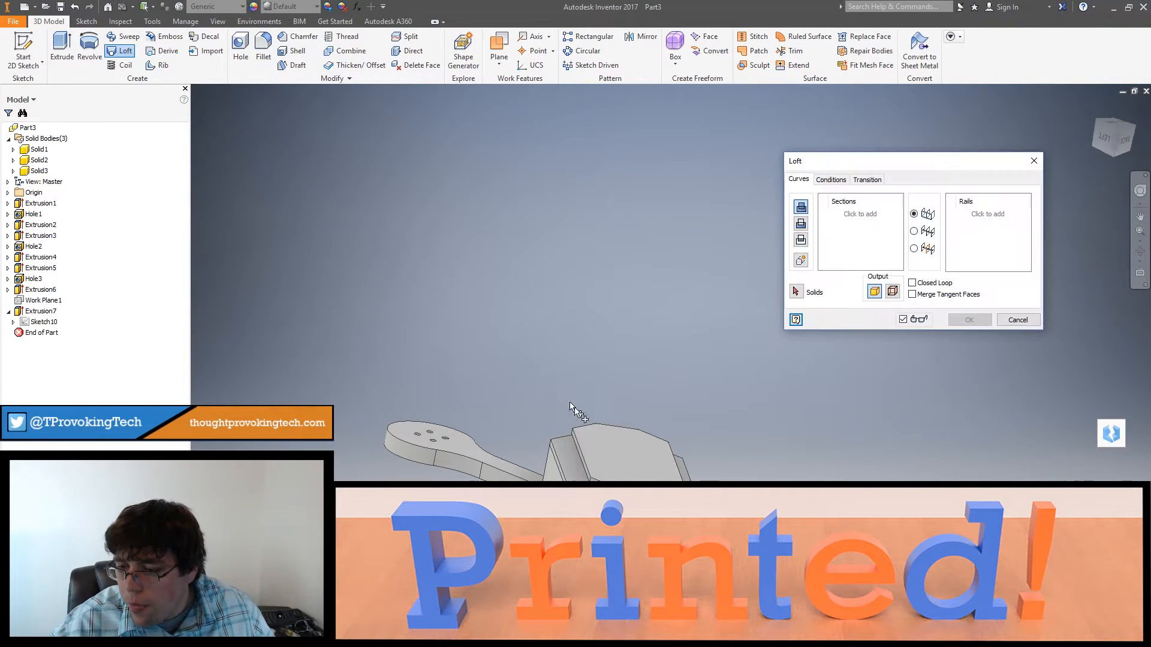
click(603, 425)
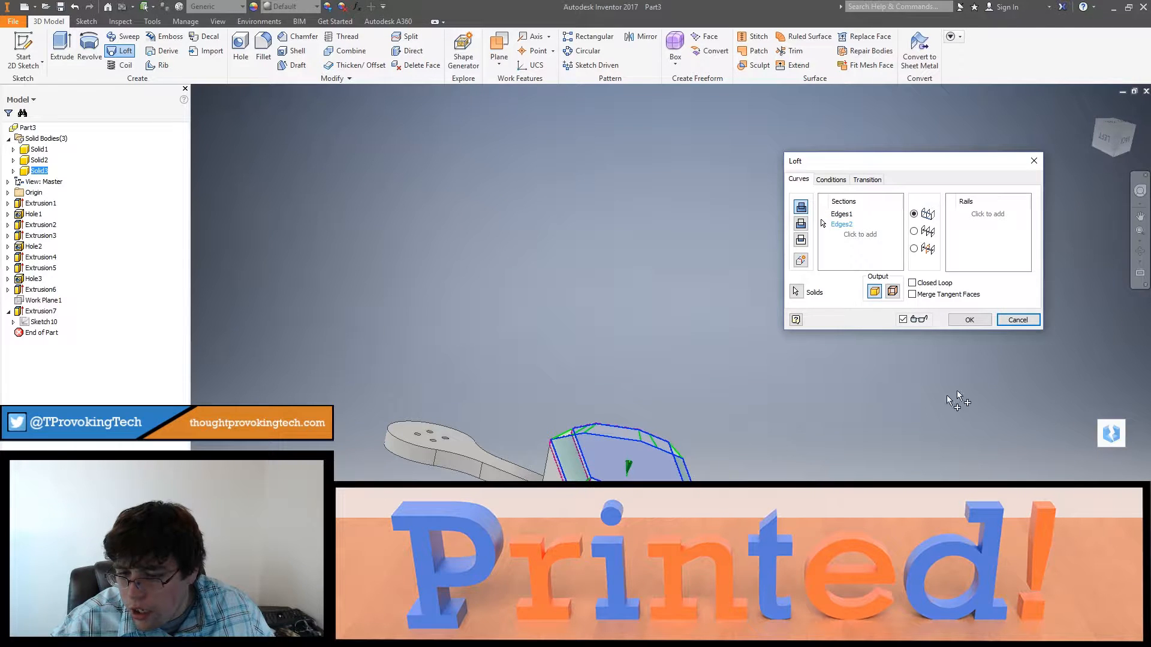
click(968, 320)
shift+middle_drag(883, 419, 647, 441)
right_click(630, 467)
click(661, 485)
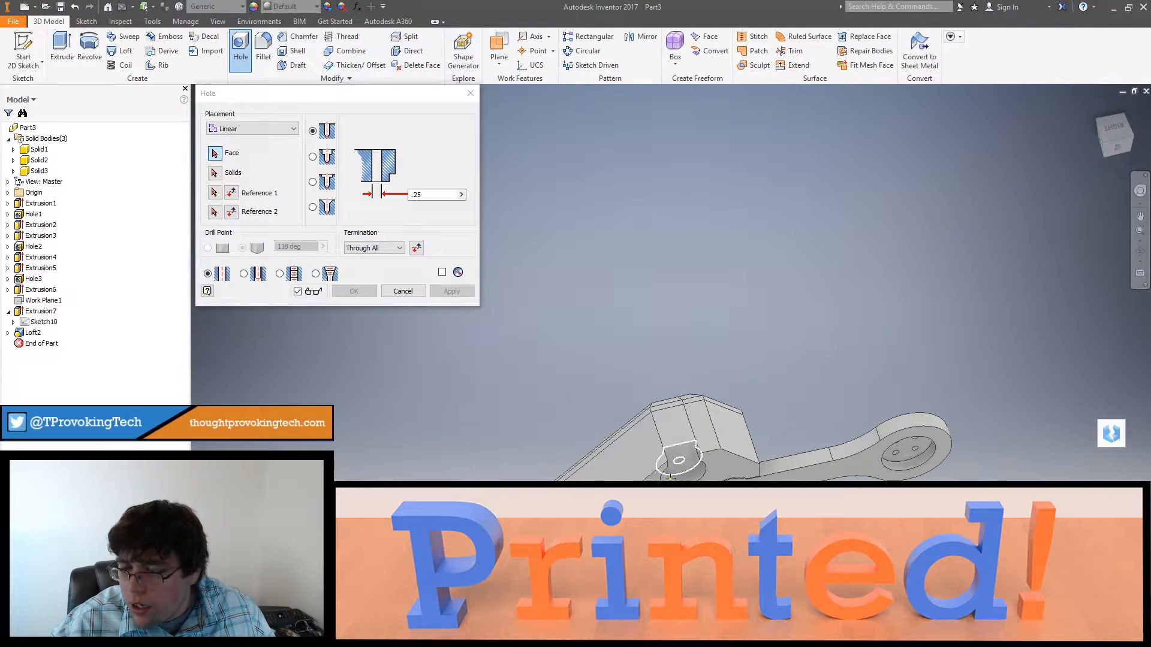
shift+middle_drag(647, 492, 642, 463)
click(396, 291)
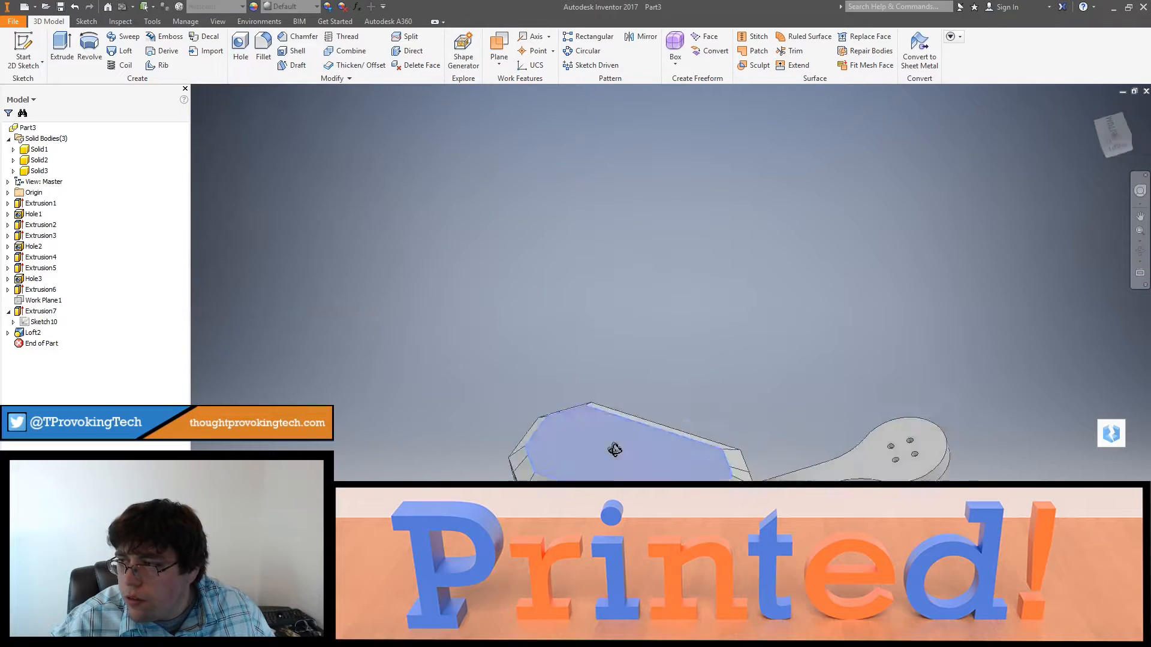
Step: Create a sketch on the flat face of the cover's raised underside and reopen it for editing
click(26, 53)
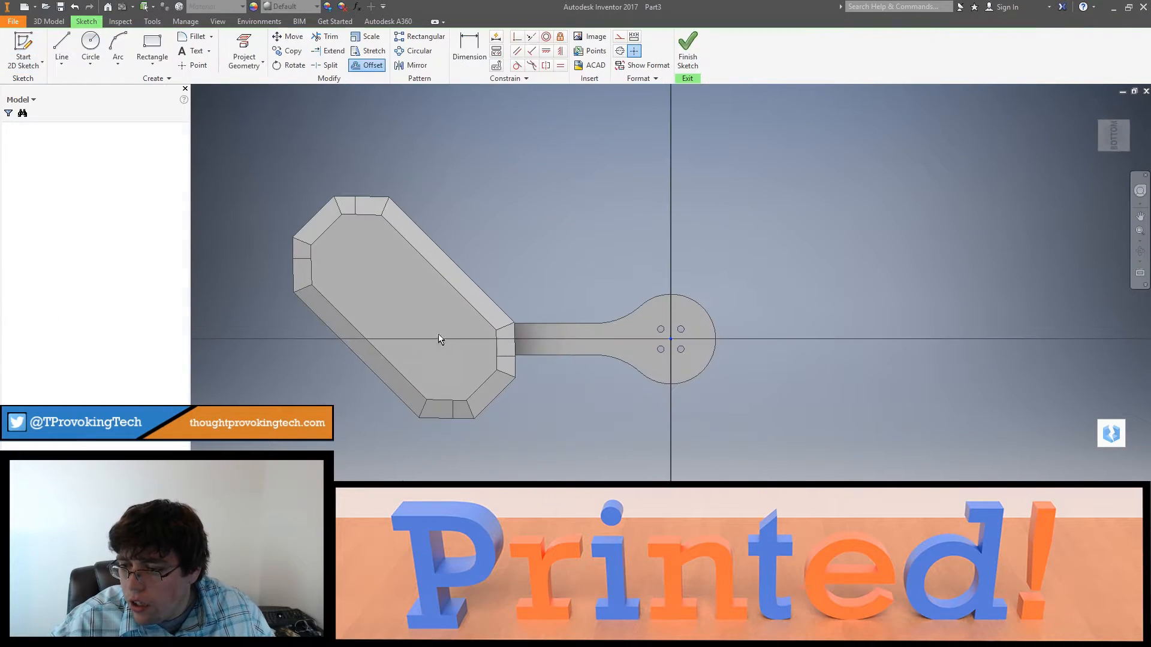
click(30, 55)
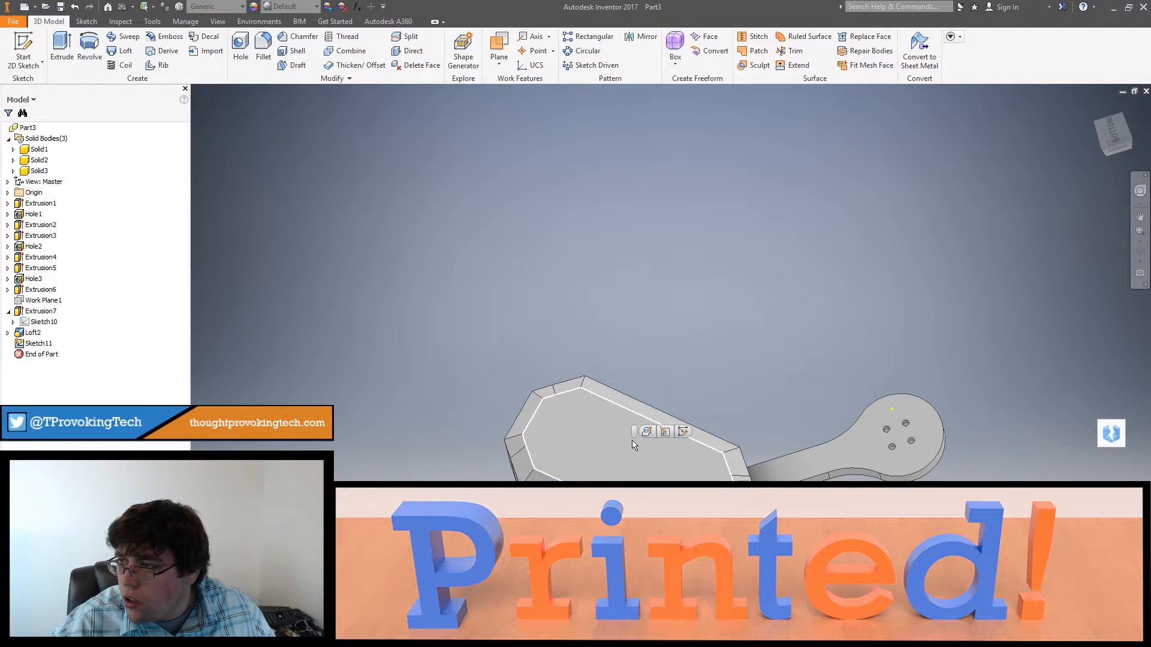
click(29, 344)
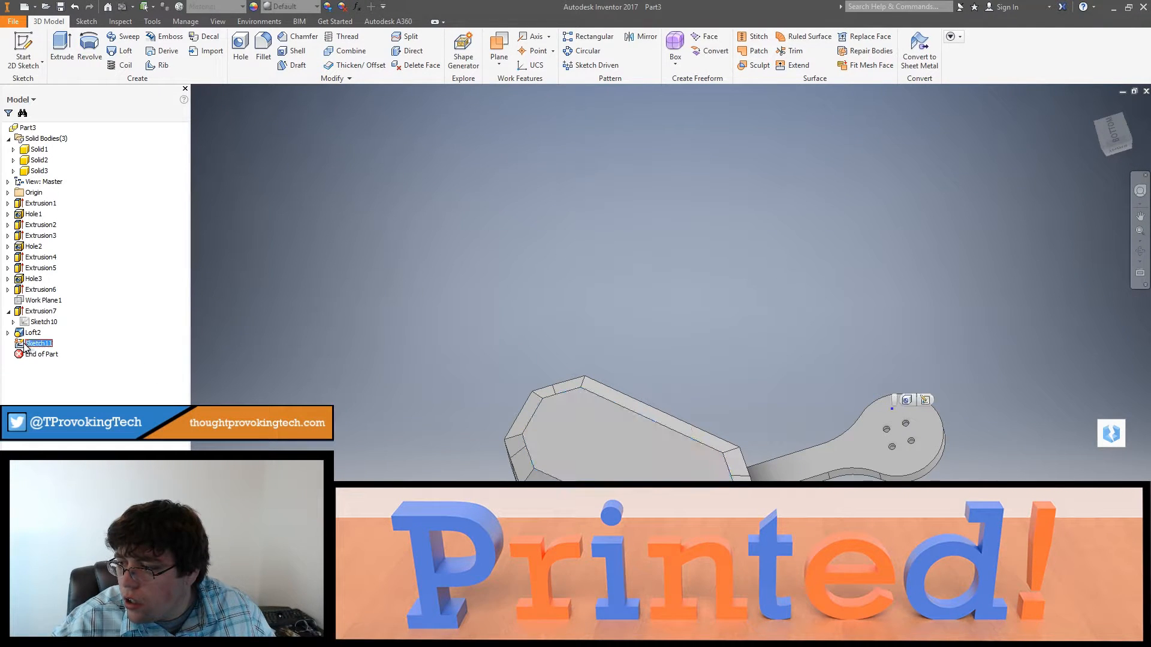
double_click(27, 347)
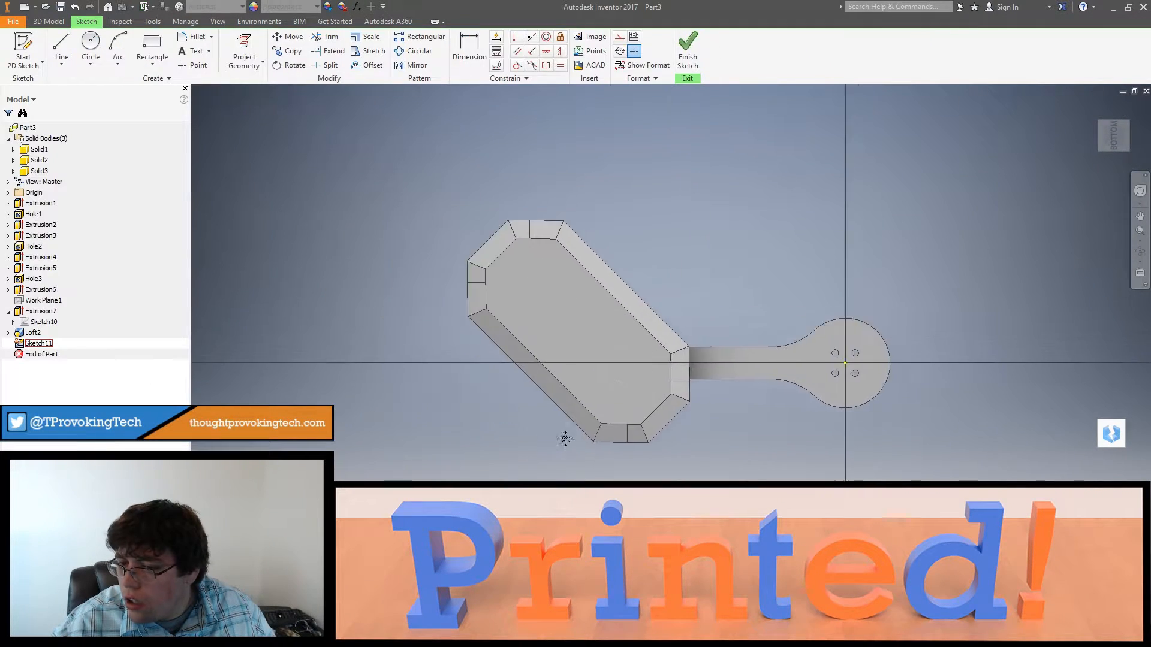
Step: Project the round edges of the four sockets into the underside sketch and finish it
shift+middle_drag(670, 451, 668, 353)
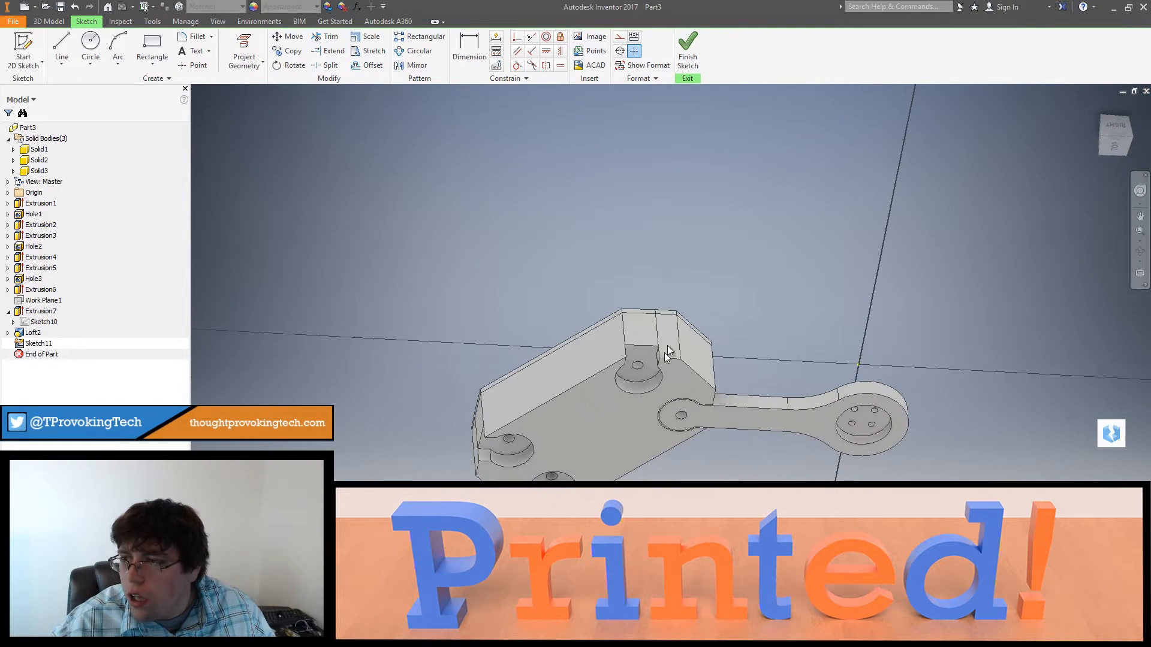
click(244, 48)
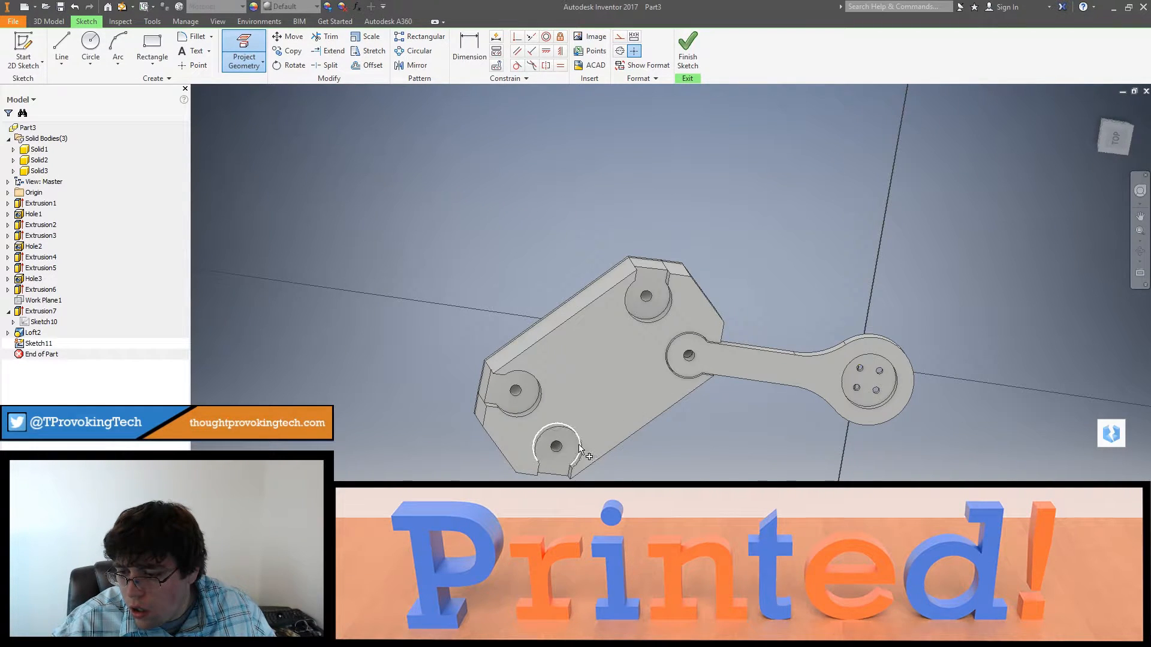
shift+middle_drag(687, 336, 671, 279)
scroll(684, 273, down, 5)
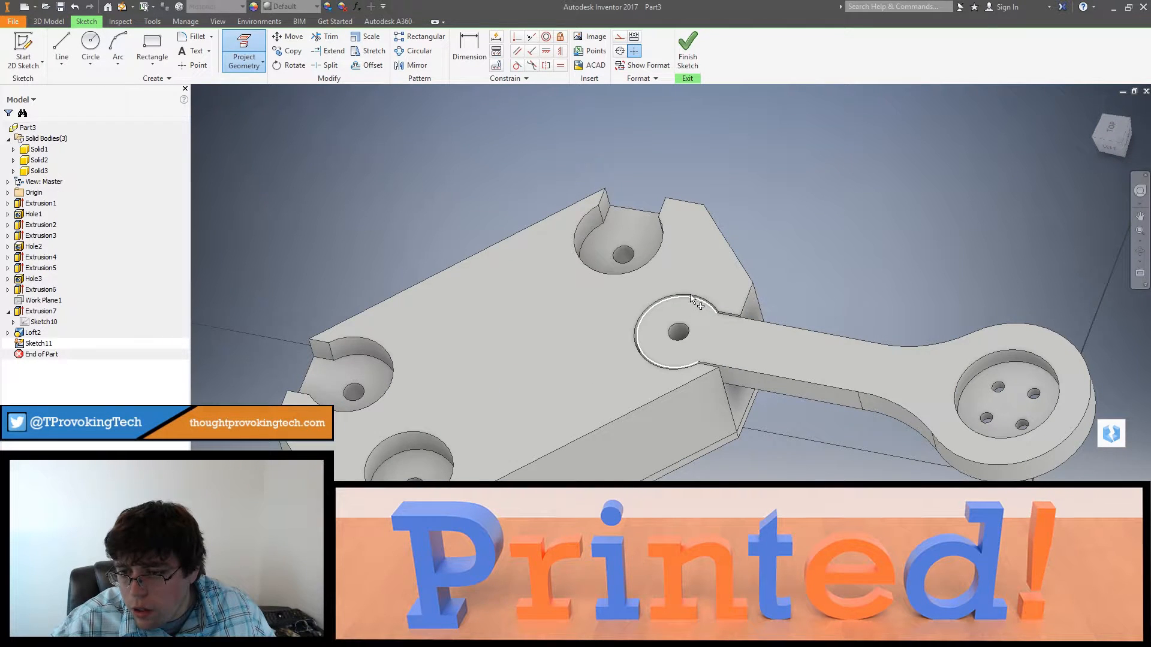
mouse_move(682, 297)
shift+middle_down()
mouse_move(586, 278)
mouse_move(690, 443)
mouse_move(719, 436)
mouse_move(429, 298)
shift+middle_up()
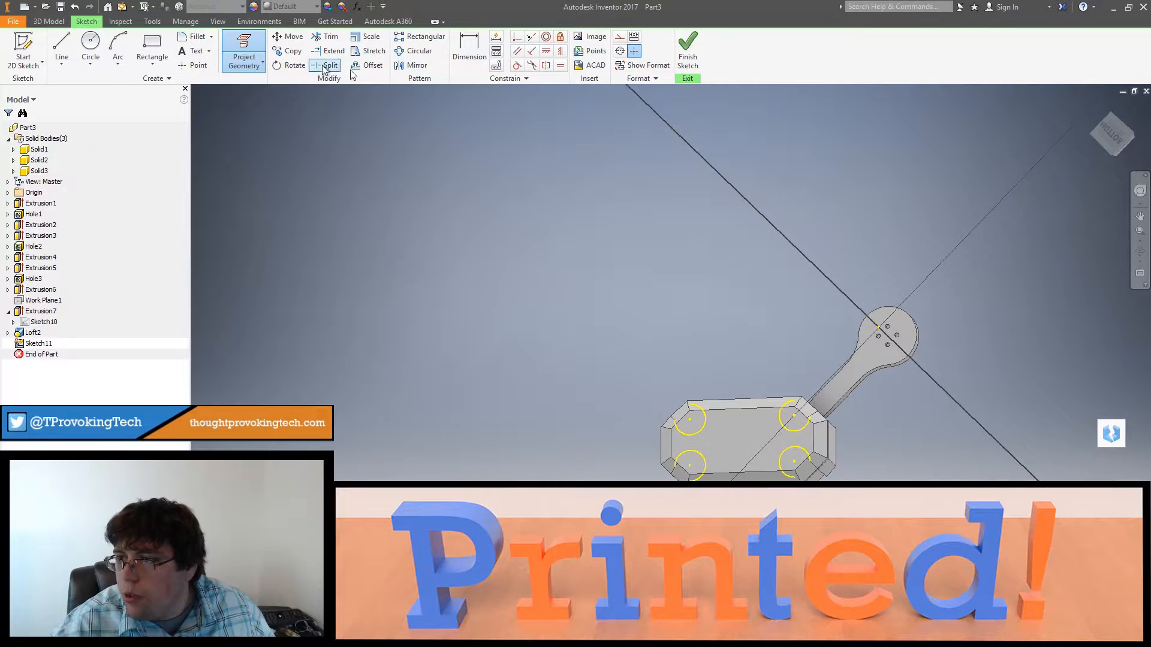
click(686, 48)
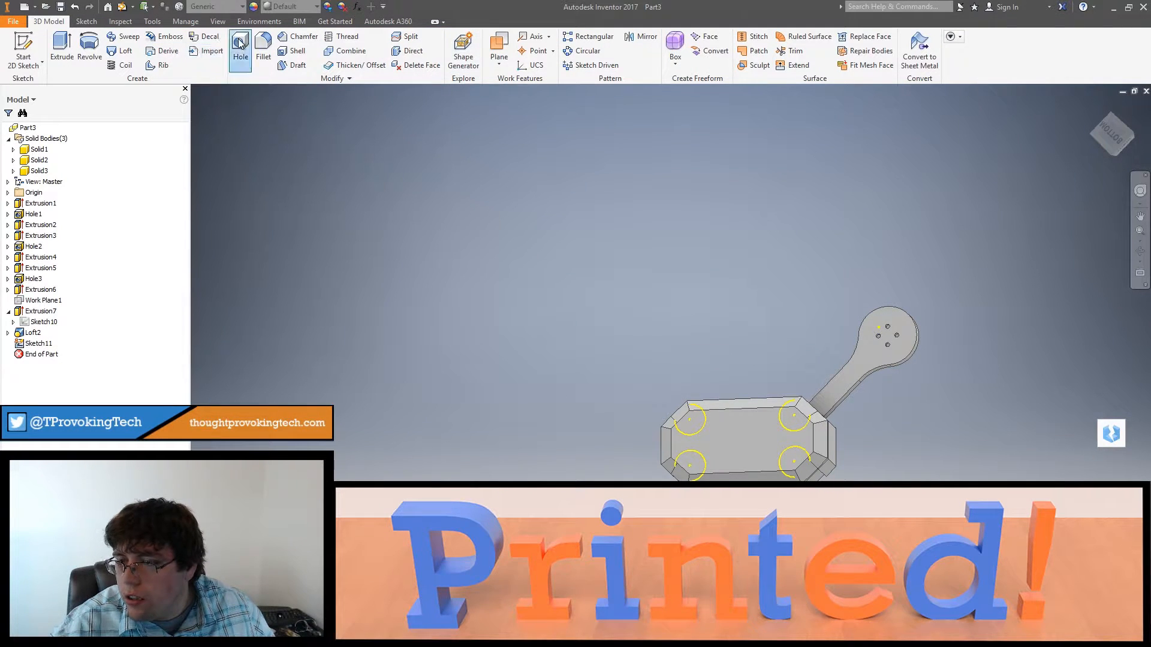
Step: Cut 0.25 in through-all holes in the cover body at the four projected socket centers
click(240, 43)
click(689, 420)
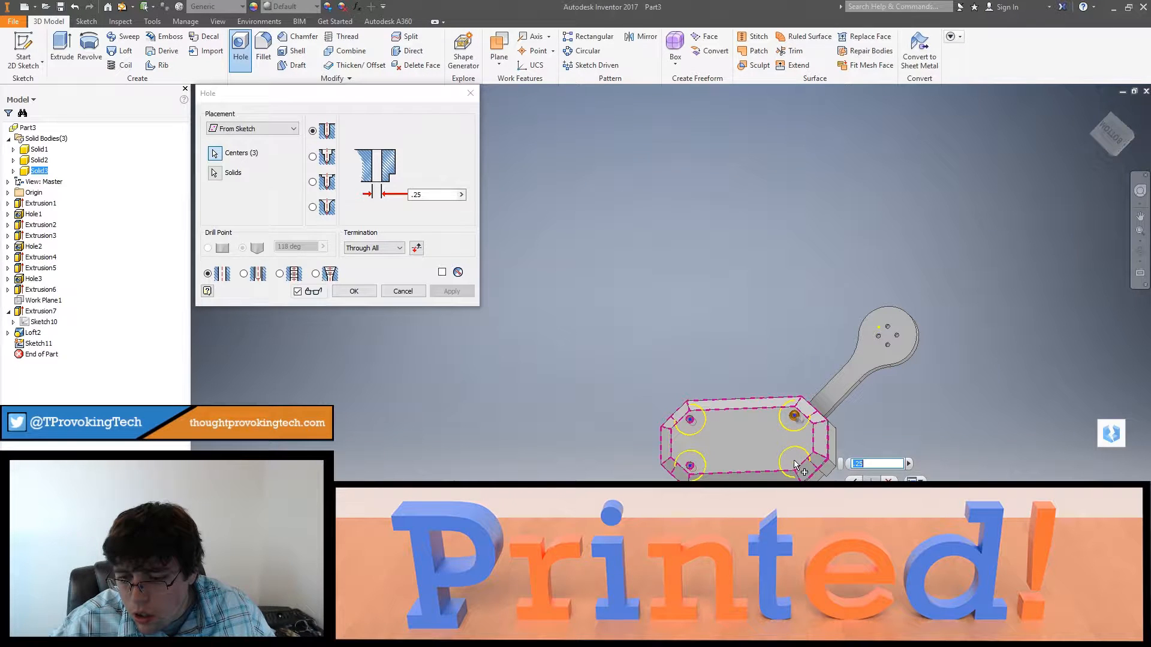
click(355, 292)
Step: Inspect the socket holes from the frame side, the lofted sides, and the cover's underside
shift+middle_drag(573, 392, 663, 311)
scroll(782, 289, up, 5)
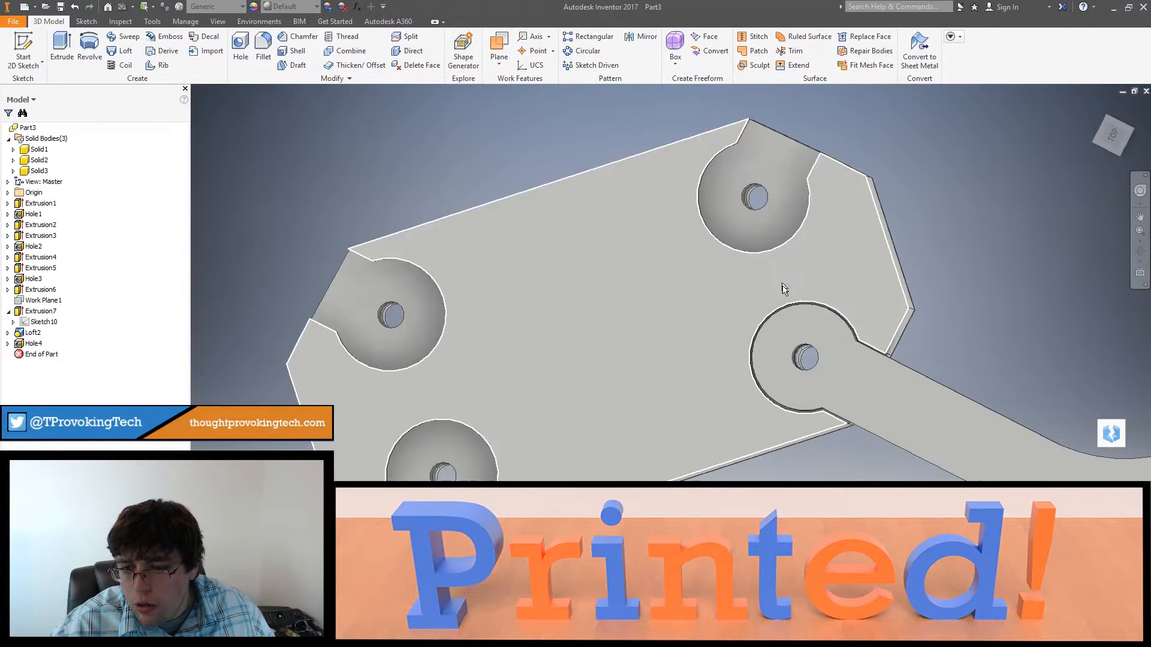
shift+middle_drag(782, 289, 676, 336)
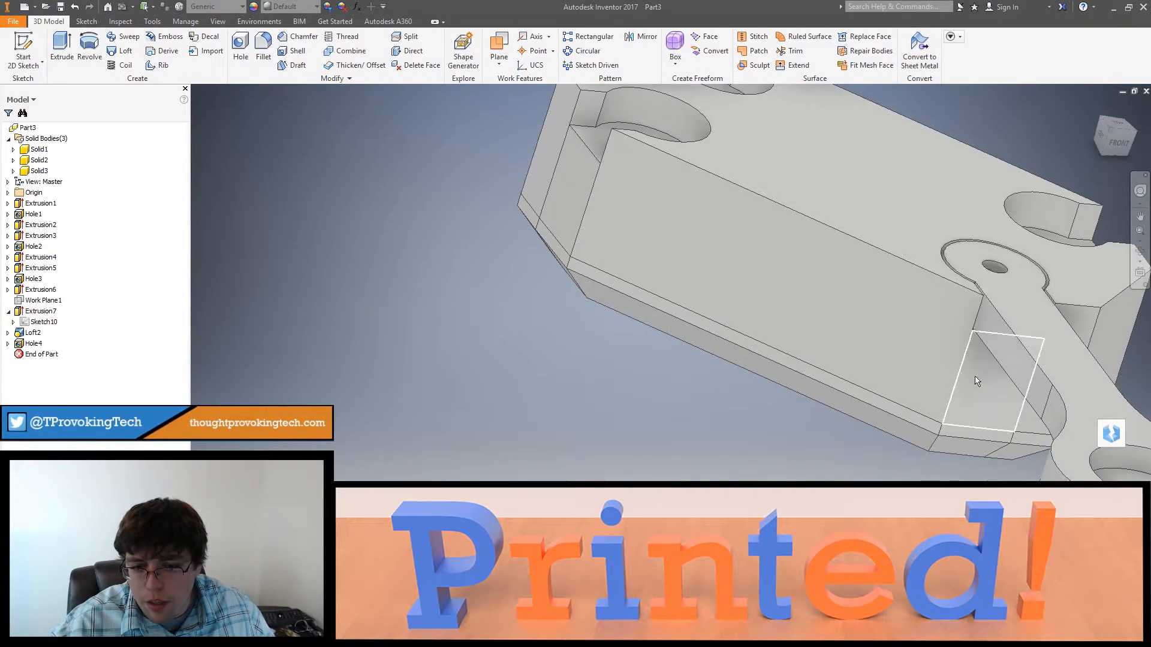
shift+middle_drag(975, 377, 995, 353)
middle_drag(967, 465, 947, 300)
middle_drag(929, 468, 923, 325)
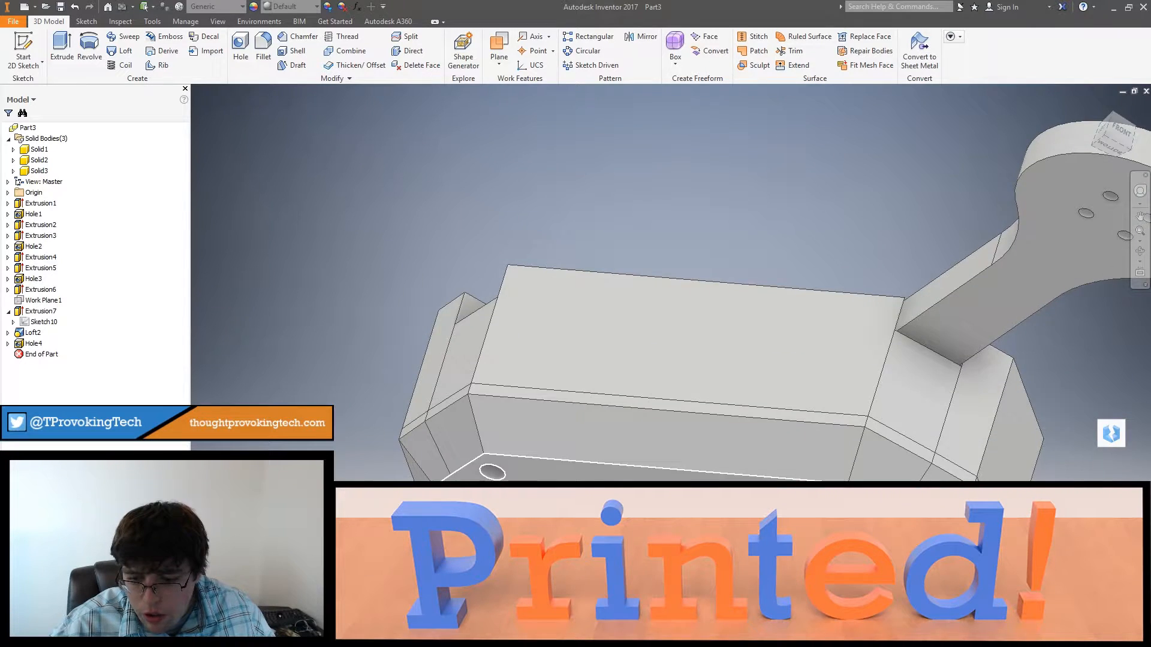
shift+middle_drag(797, 497, 896, 252)
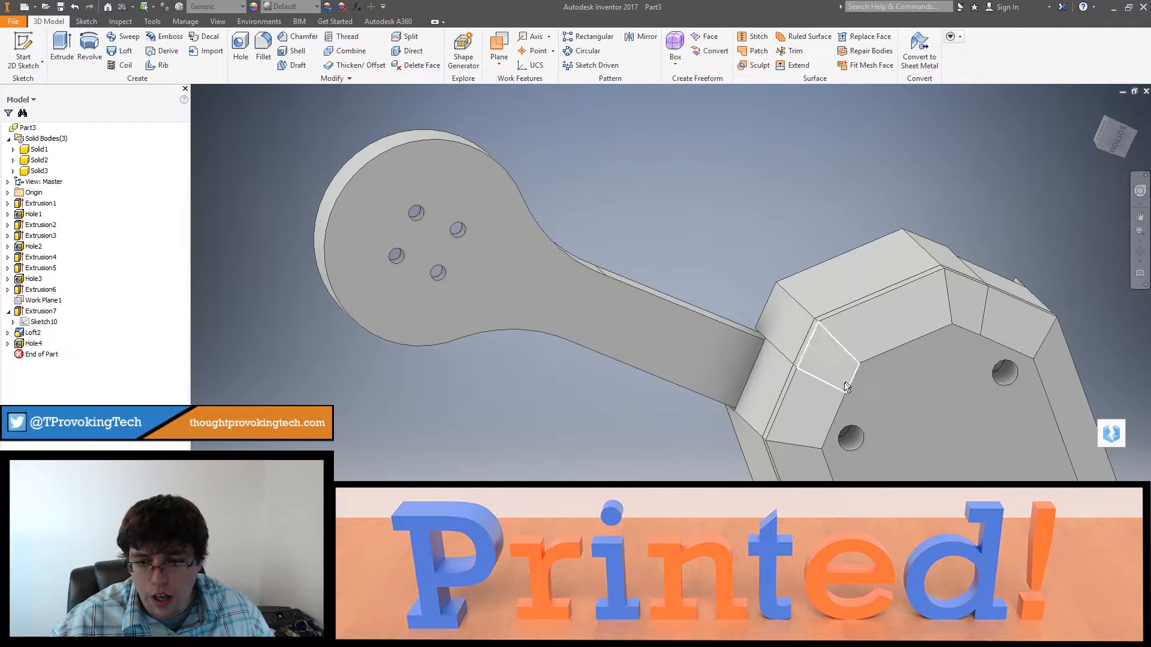
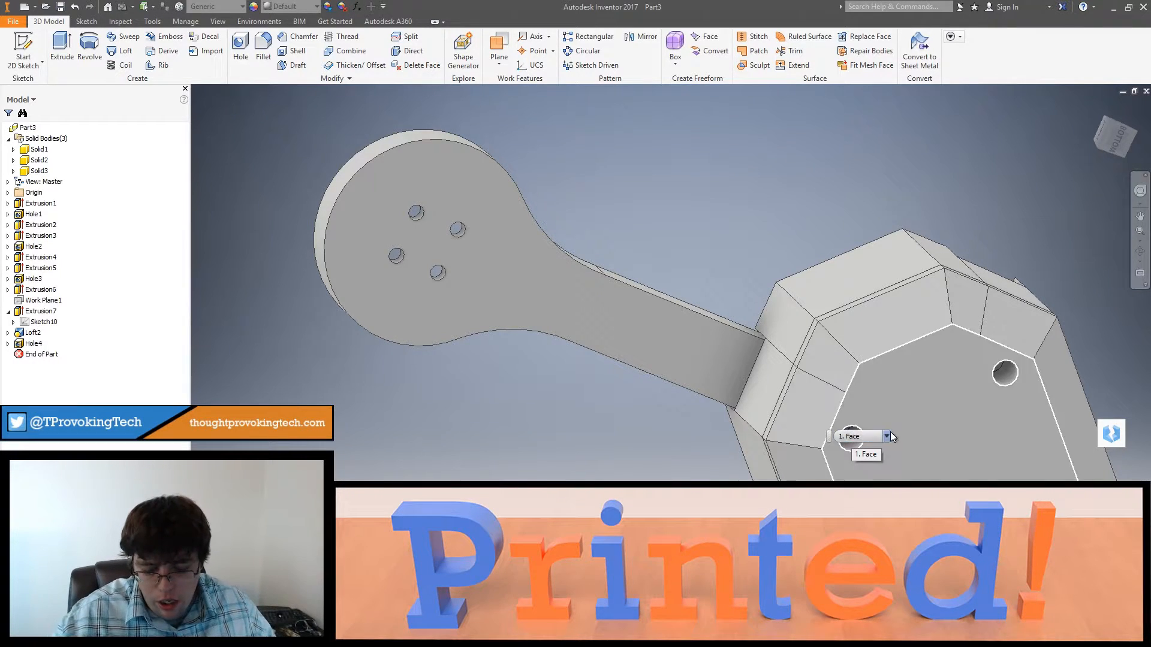
Step: Inspect the arm joint, the four sockets and the cover underside from several sides
shift+middle_drag(673, 354, 992, 419)
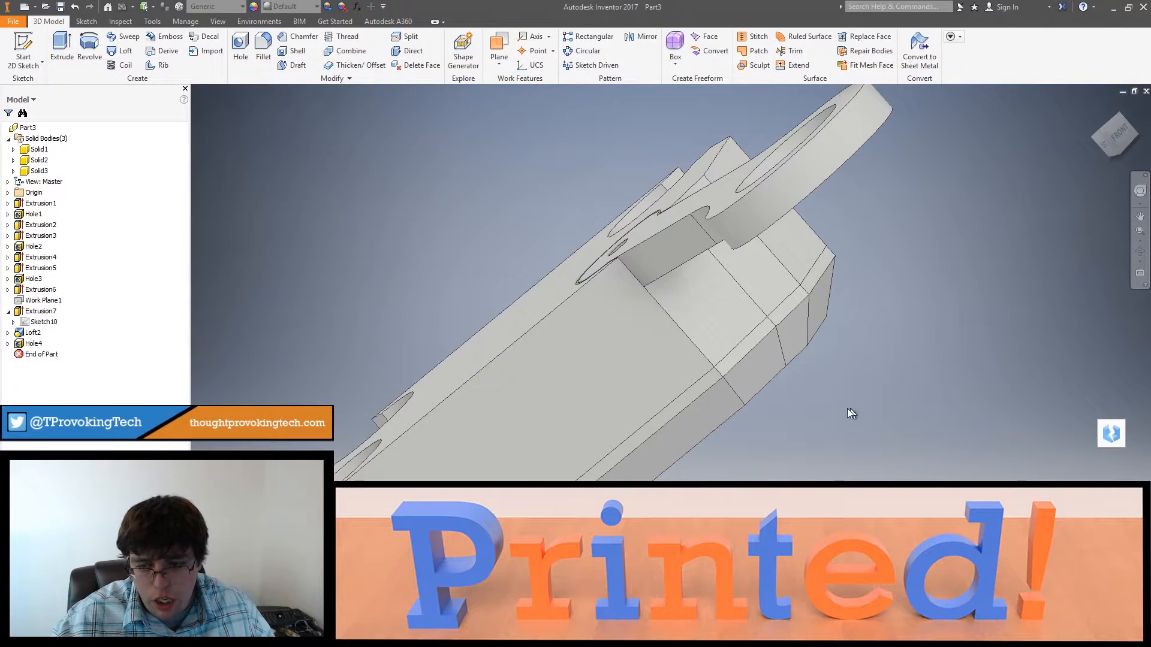
shift+middle_drag(843, 401, 1012, 453)
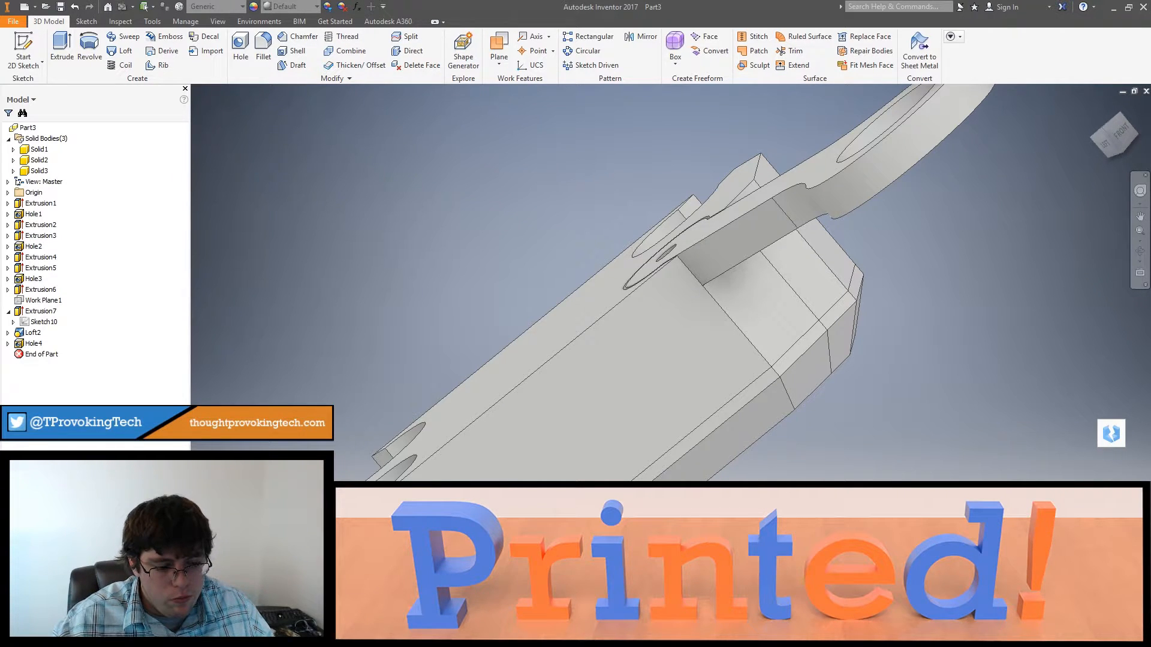
shift+middle_drag(606, 394, 806, 357)
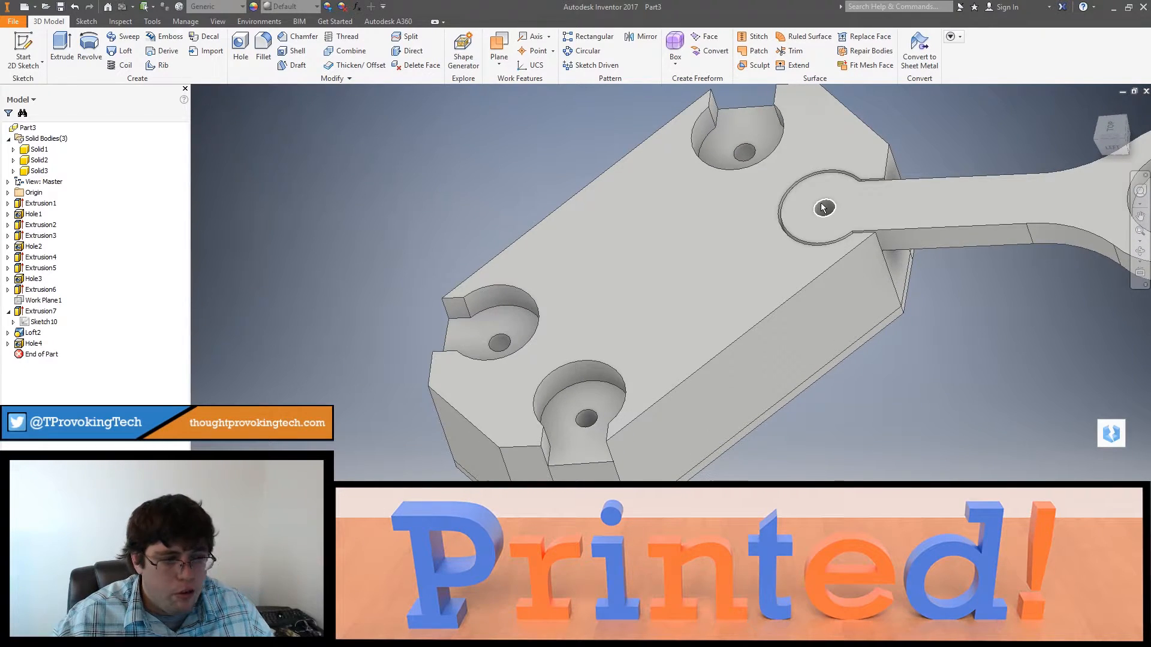
shift+middle_drag(823, 207, 847, 379)
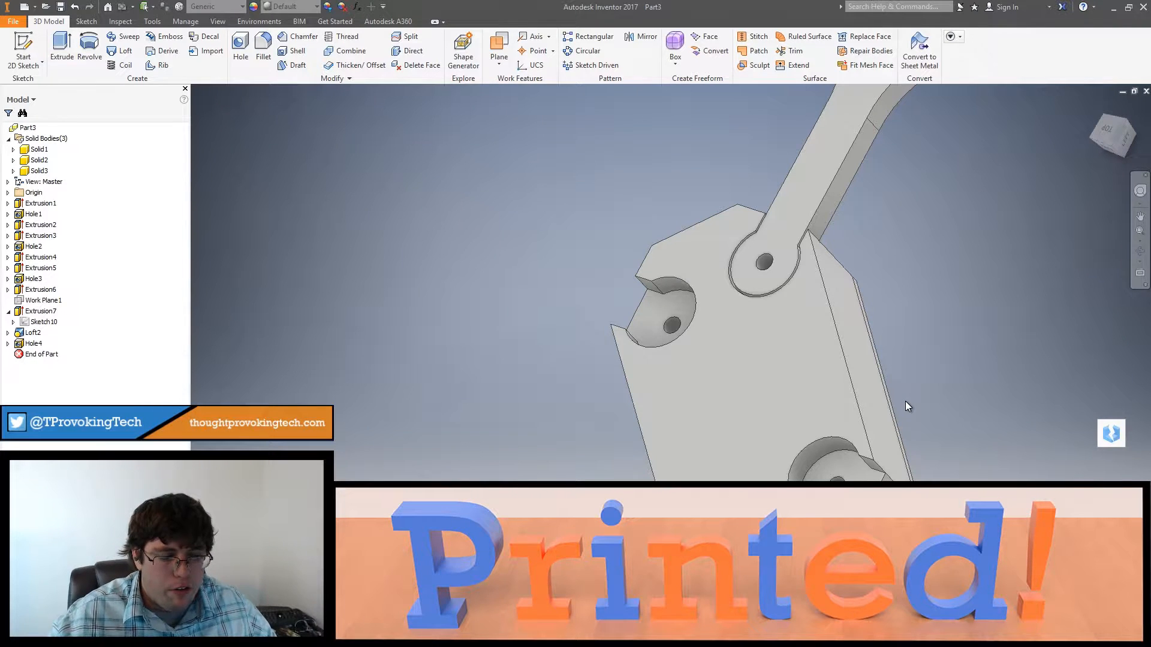
shift+middle_drag(933, 384, 957, 479)
shift+middle_drag(938, 264, 962, 310)
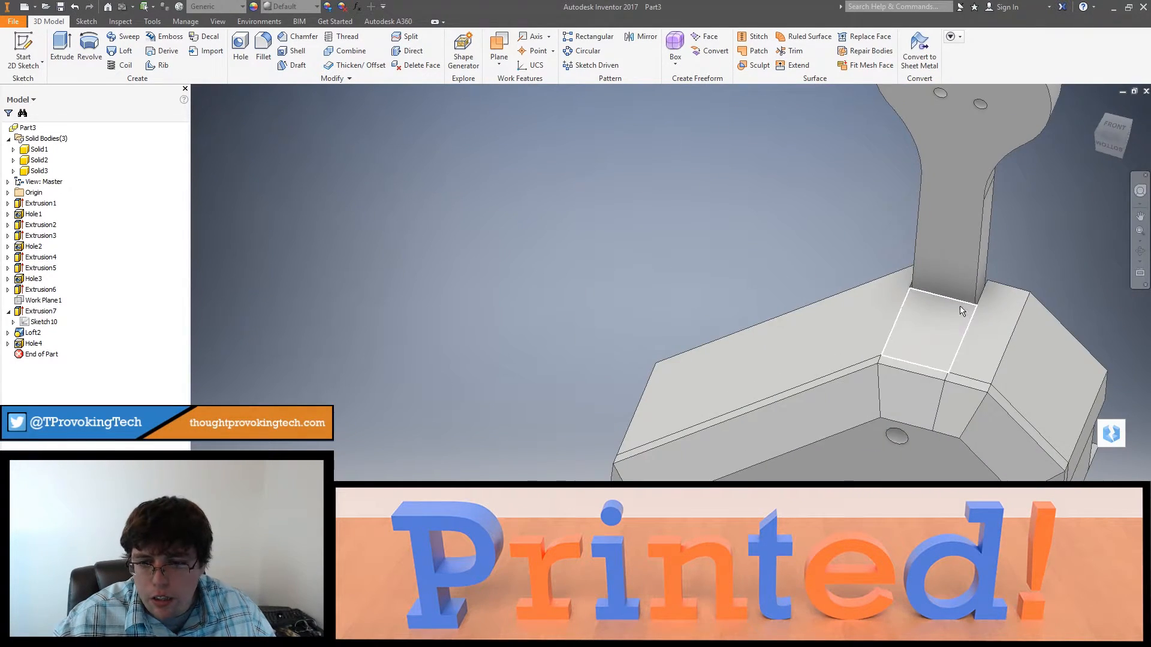
Step: Hide the cover body, Solid3, to expose the frame's pocket side
right_click(42, 175)
click(71, 218)
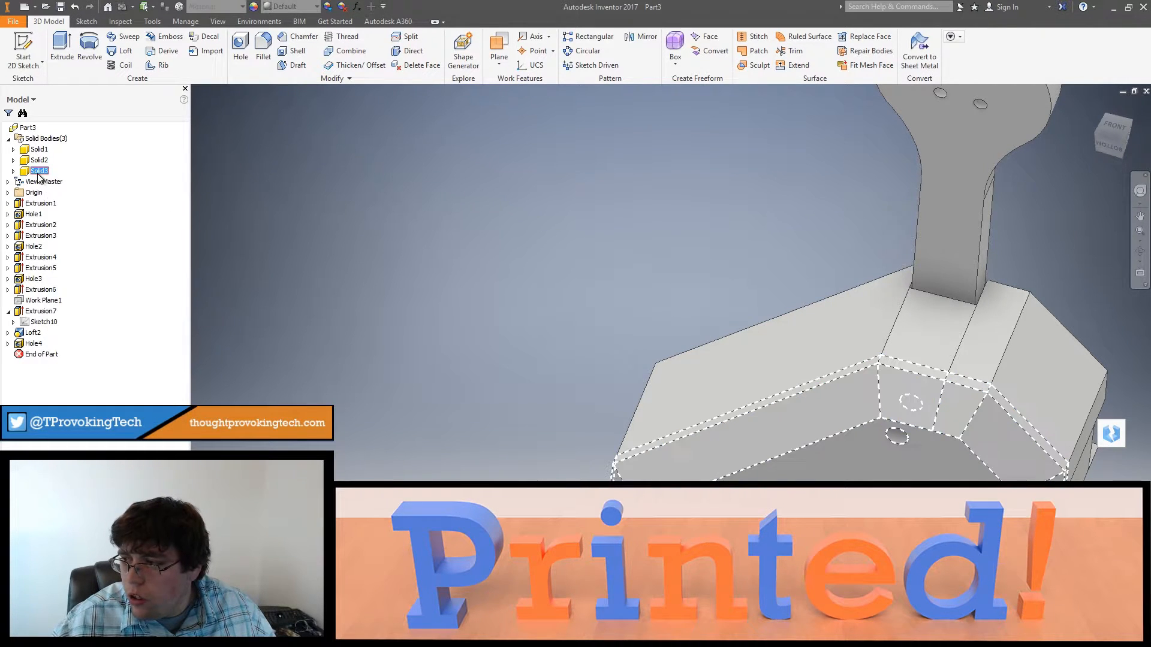
right_click(38, 173)
click(60, 226)
Step: Create a sketch on the frame's end face beneath the arm and project that face's edges into it
shift+middle_drag(487, 325, 911, 329)
click(893, 225)
right_click(893, 231)
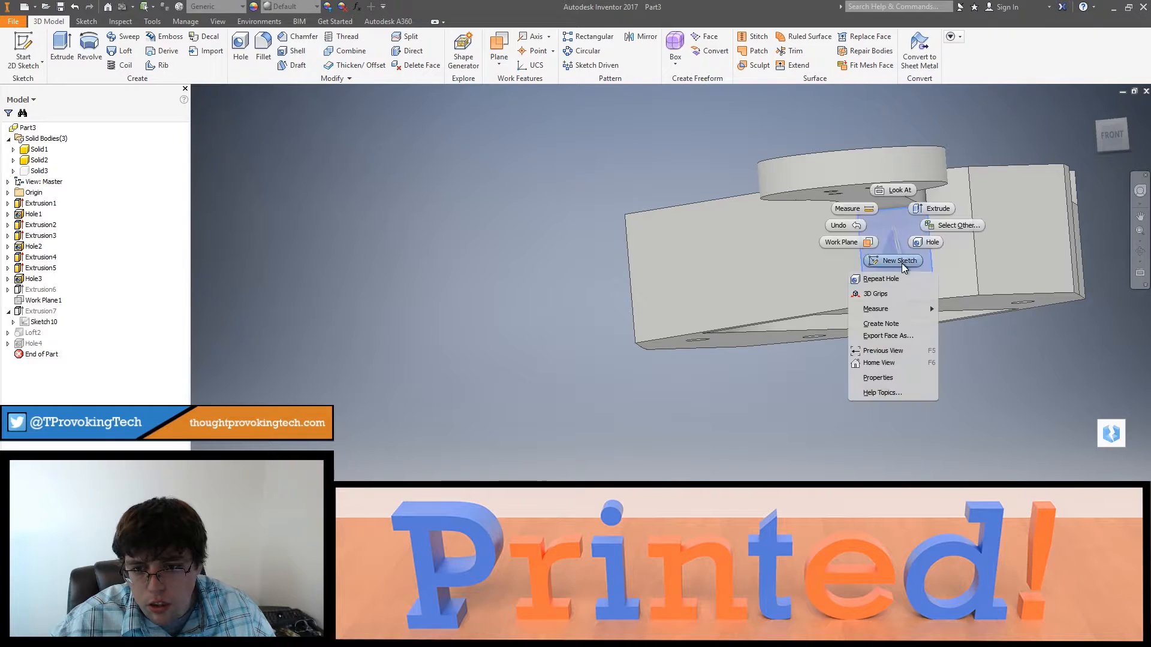
click(901, 264)
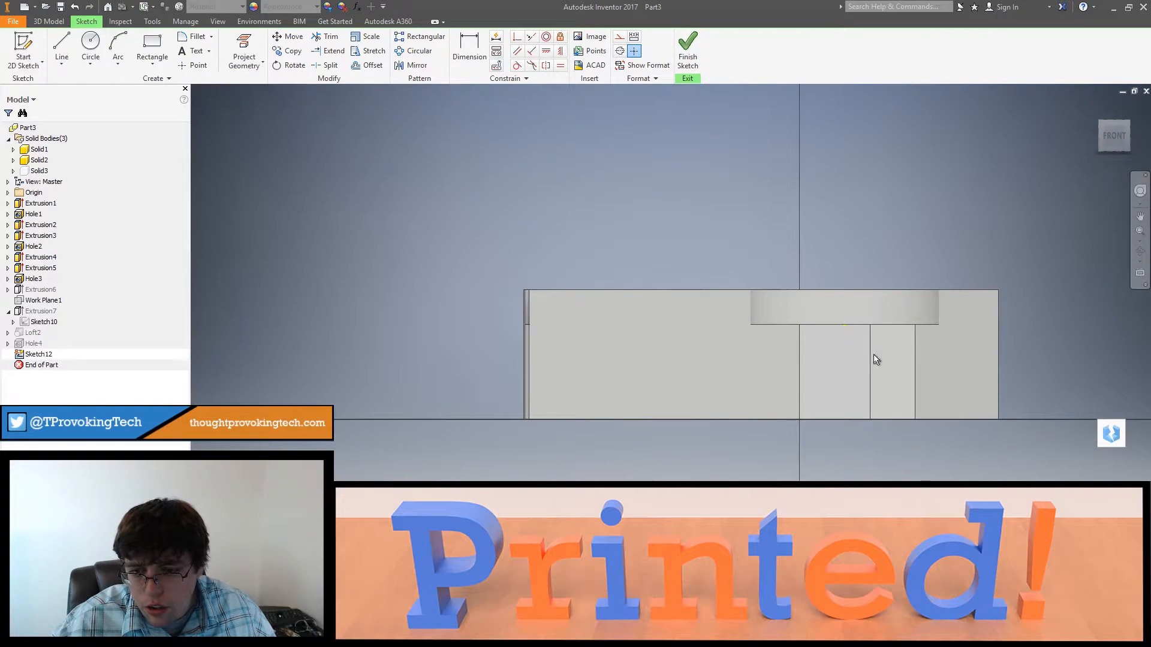
shift+middle_drag(874, 356, 870, 349)
scroll(816, 335, down, 6)
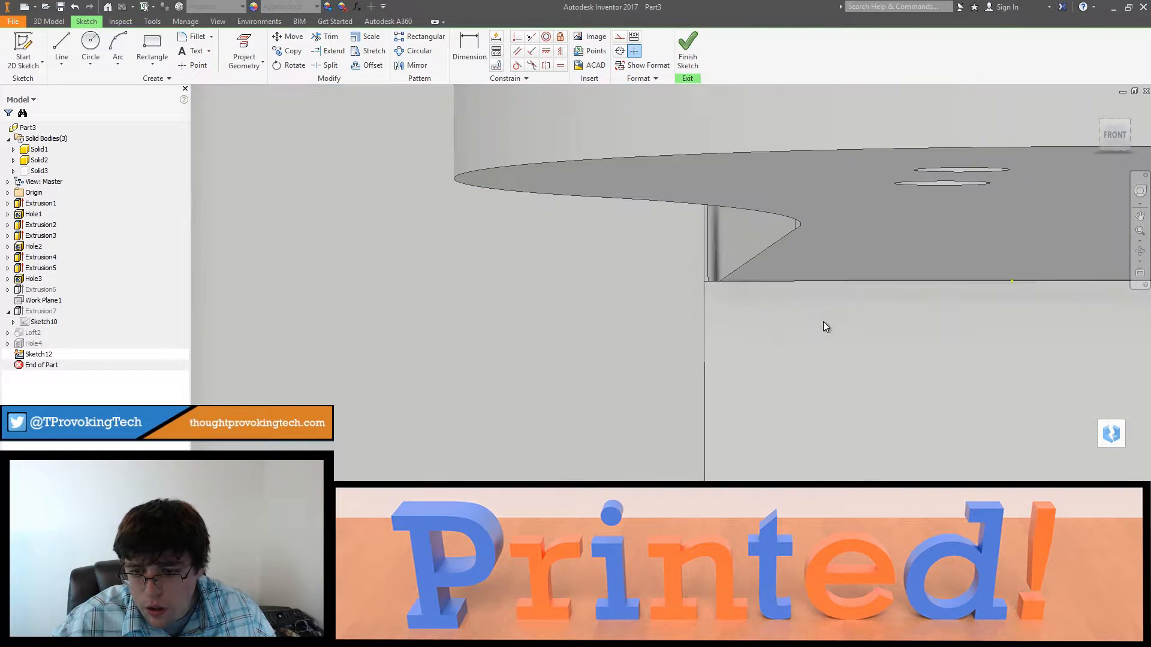
scroll(707, 282, up, 3)
click(239, 46)
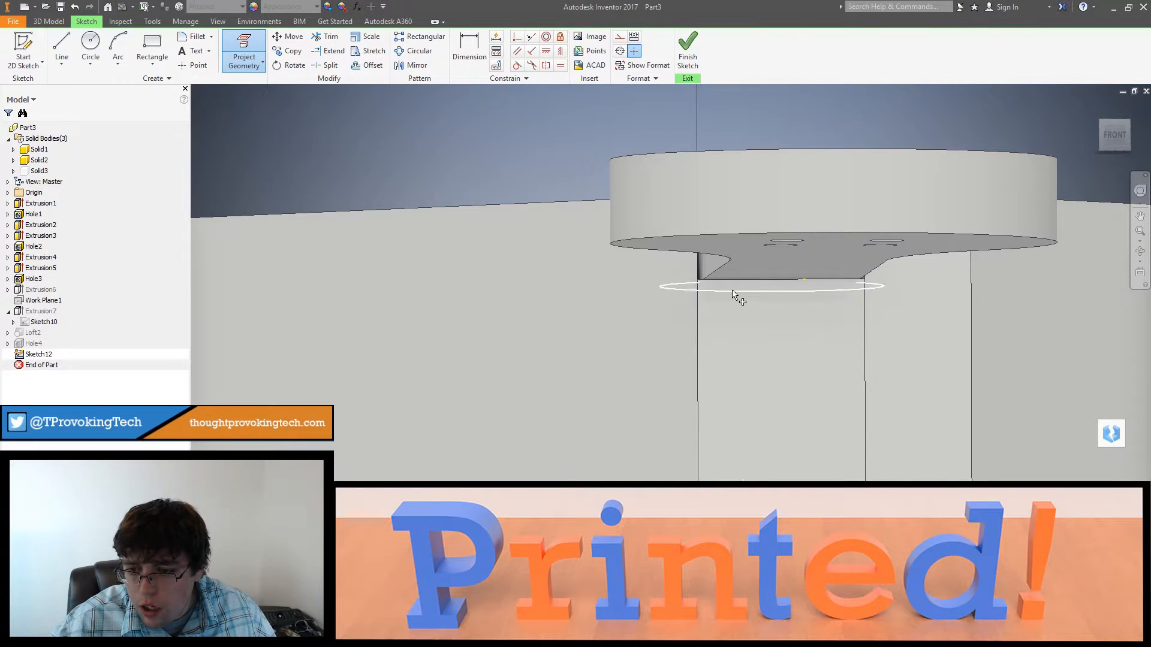
mouse_move(791, 326)
shift+middle_down()
mouse_move(691, 341)
mouse_move(829, 359)
mouse_move(881, 424)
mouse_move(771, 348)
mouse_move(683, 341)
mouse_move(660, 396)
mouse_move(670, 347)
mouse_move(861, 285)
mouse_move(904, 256)
shift+middle_up()
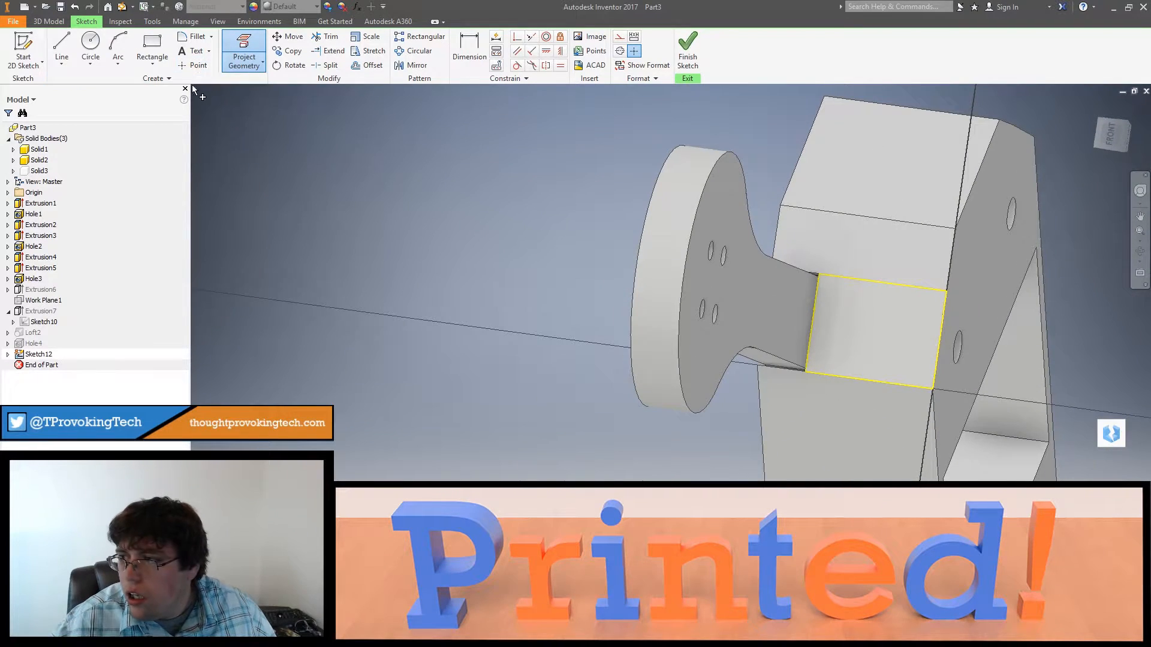
Step: Place a sketch point on the projected edge beneath the arm, set it 0.35 in from the adjacent side edge, and finish the sketch
click(194, 65)
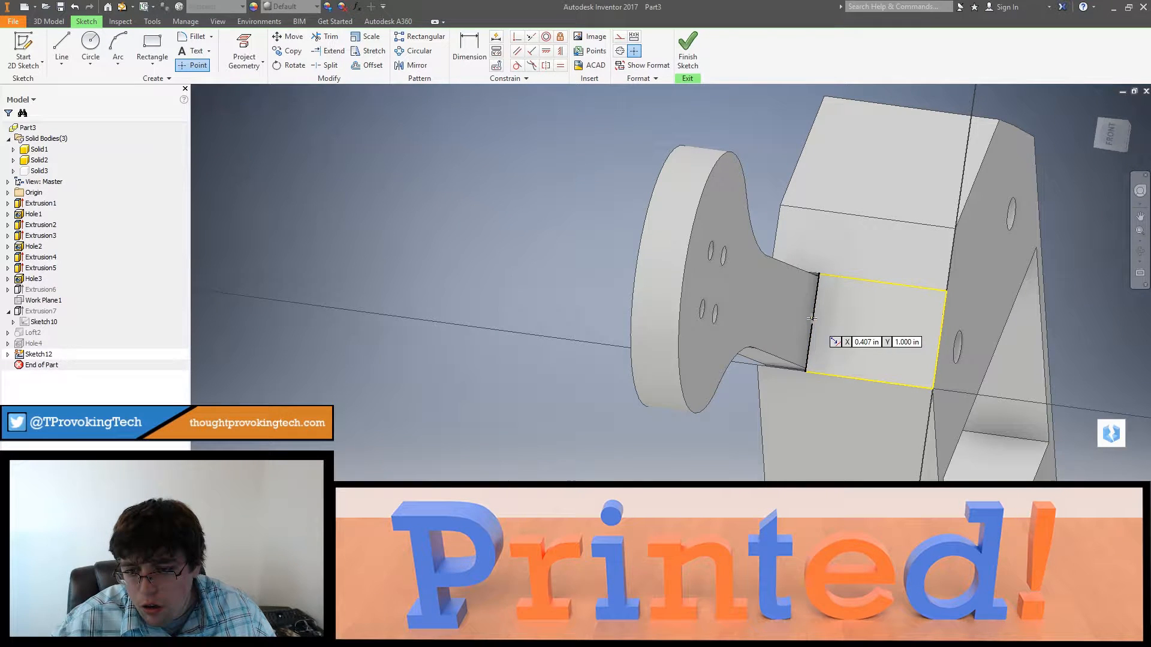
shift+middle_drag(843, 323, 864, 330)
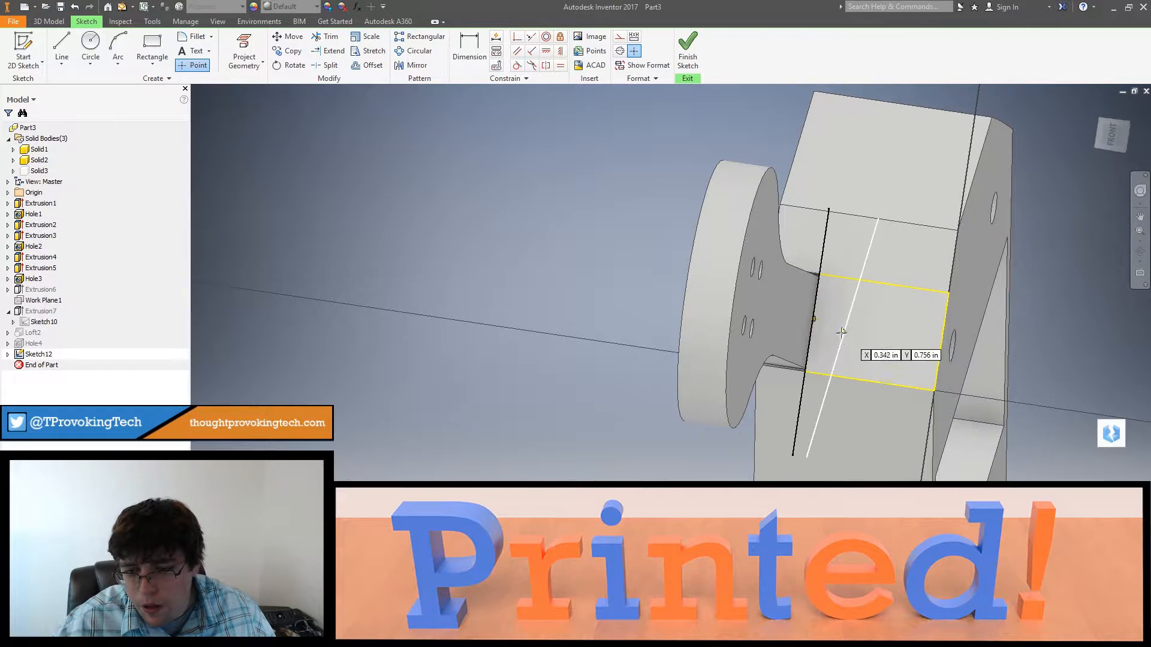
click(463, 45)
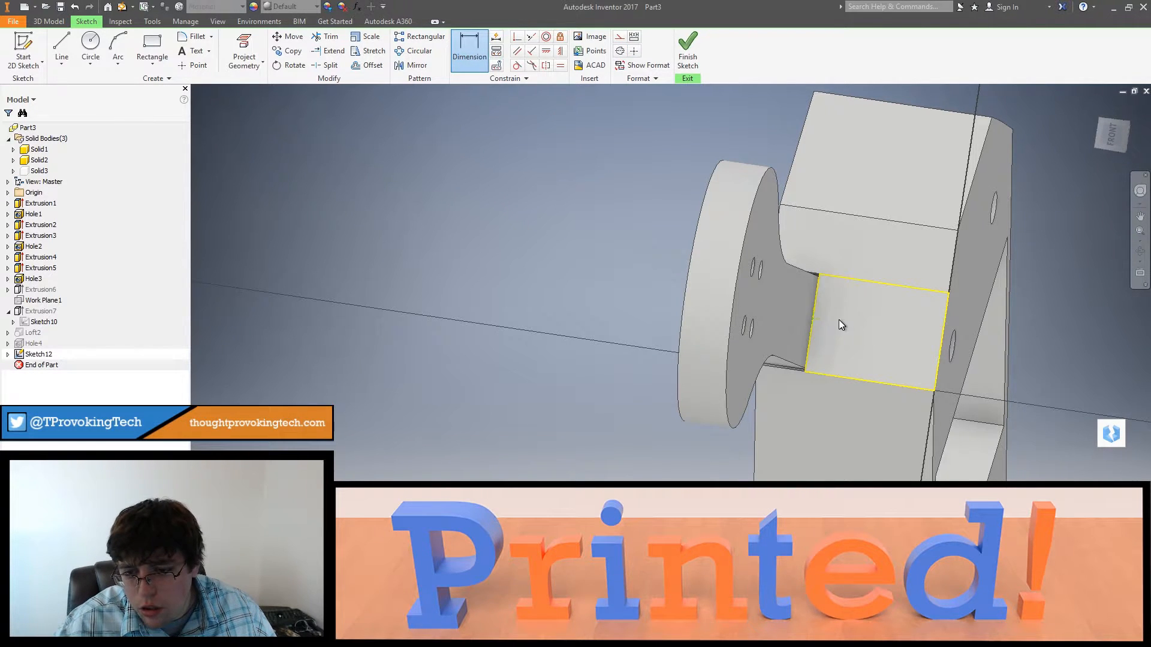
key(Escape)
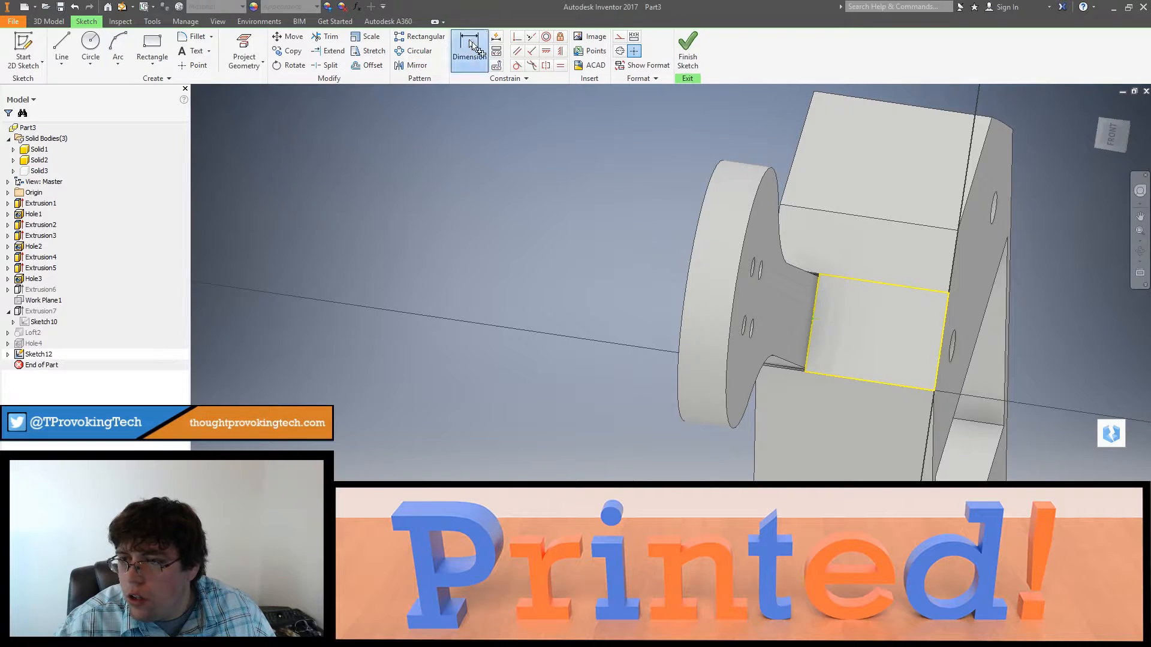
click(470, 47)
scroll(855, 334, down, 3)
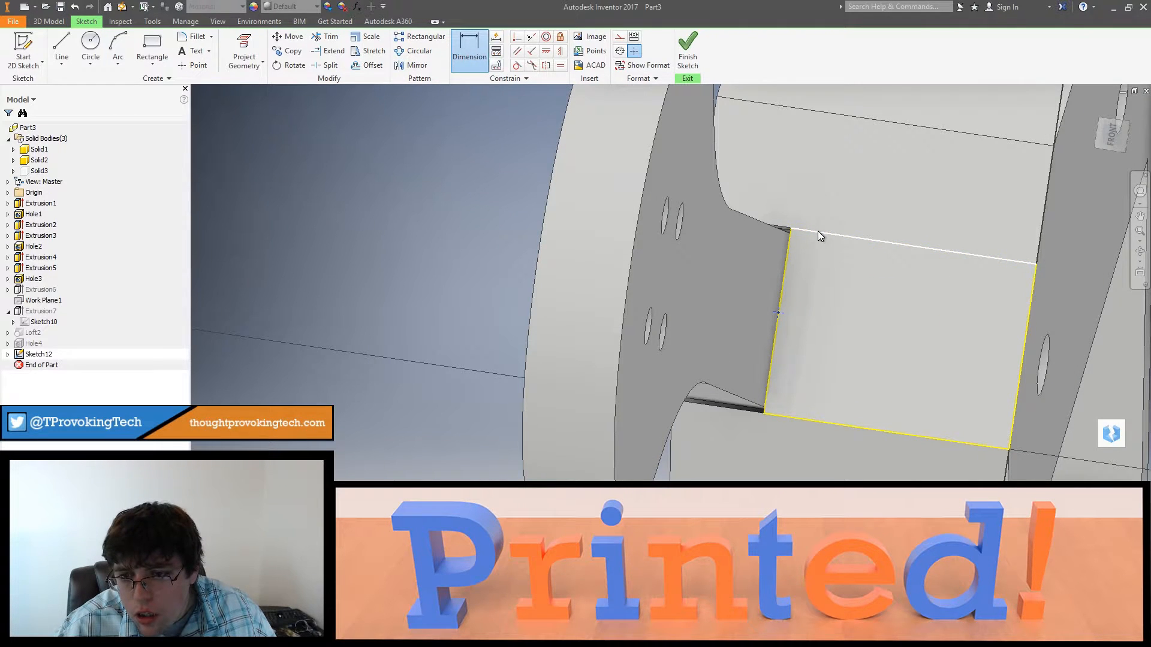
click(842, 278)
text(.)
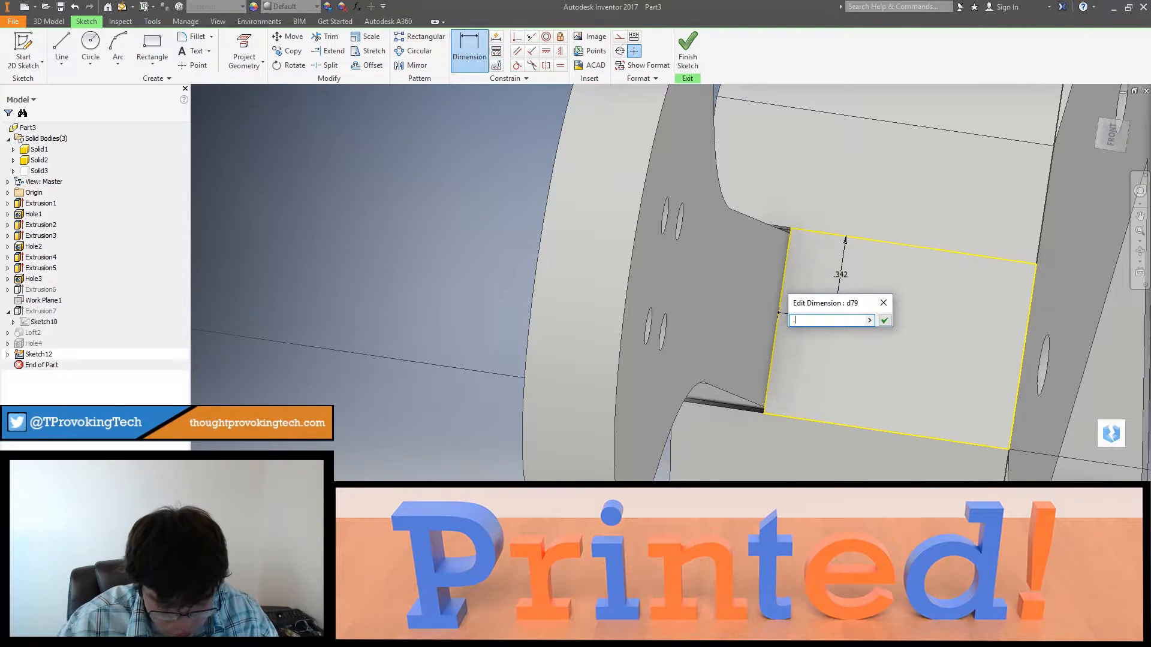
text(35)
key(Return)
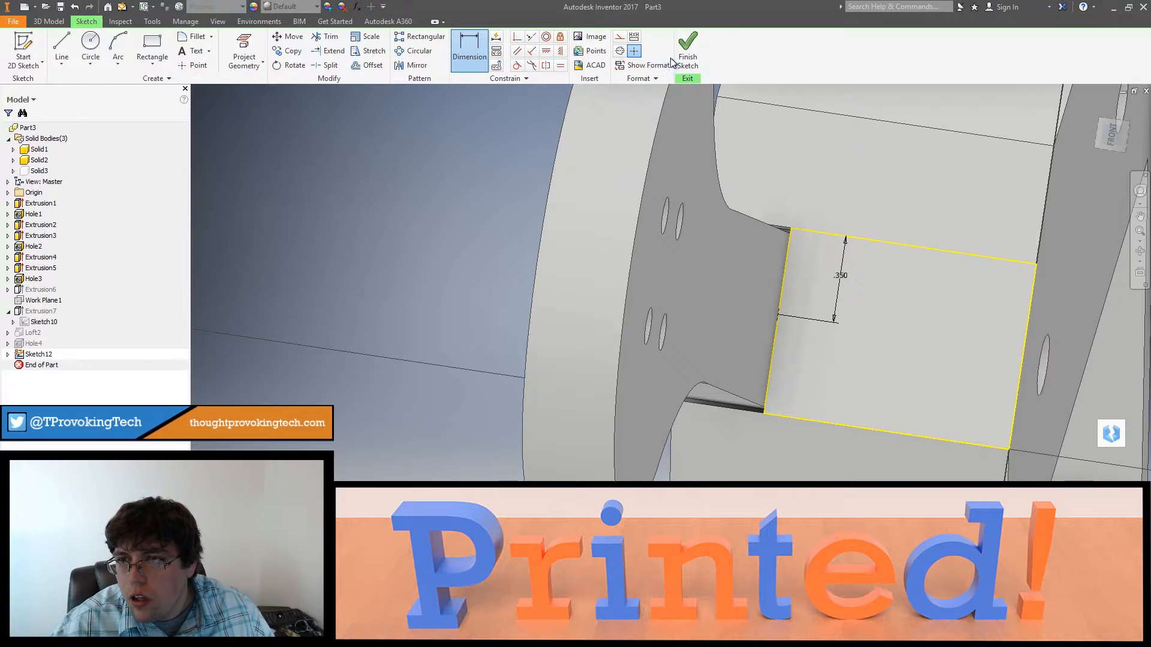
click(685, 45)
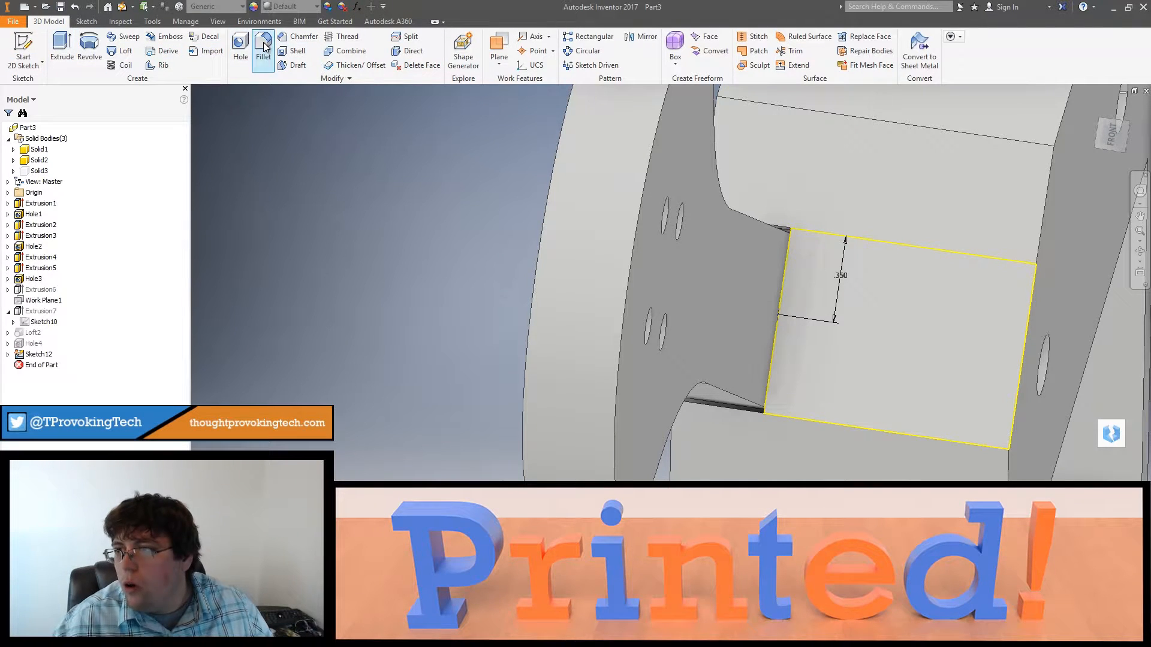
Step: Cut a 0.25 in hole to a distance of 2 in from the sketch point beneath the arm into the frame's pocket
click(241, 48)
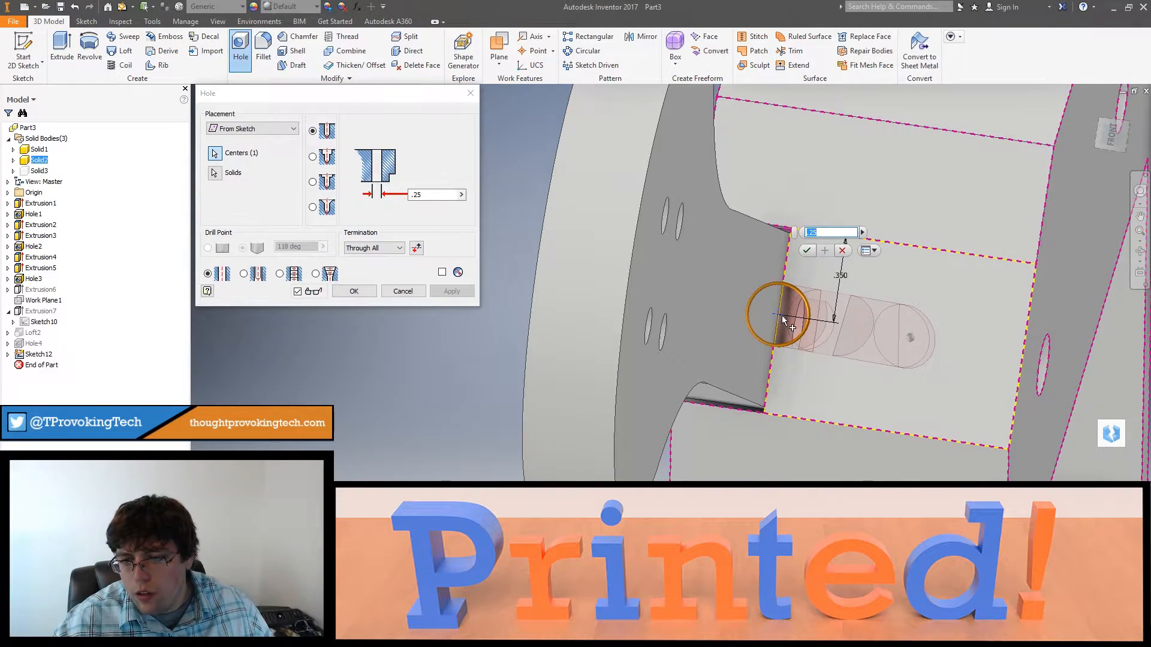
mouse_move(796, 343)
shift+middle_down()
mouse_move(817, 341)
mouse_move(771, 330)
mouse_move(772, 345)
mouse_move(797, 335)
mouse_move(935, 411)
mouse_move(727, 362)
mouse_move(803, 359)
mouse_move(785, 354)
shift+middle_up()
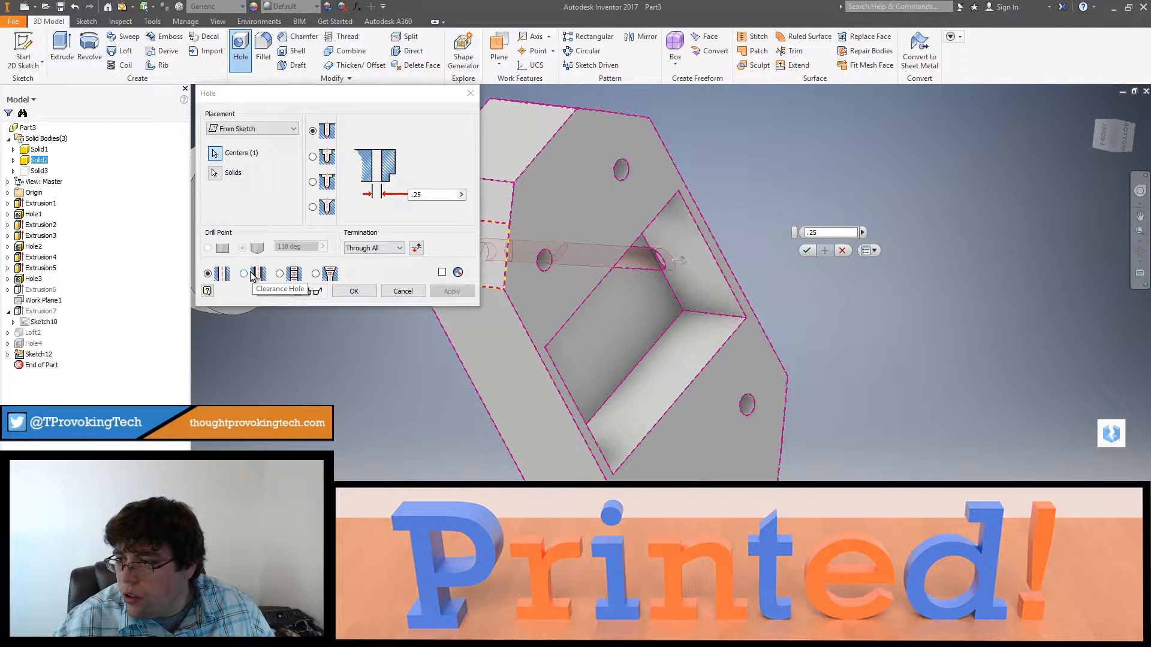
click(374, 248)
click(365, 259)
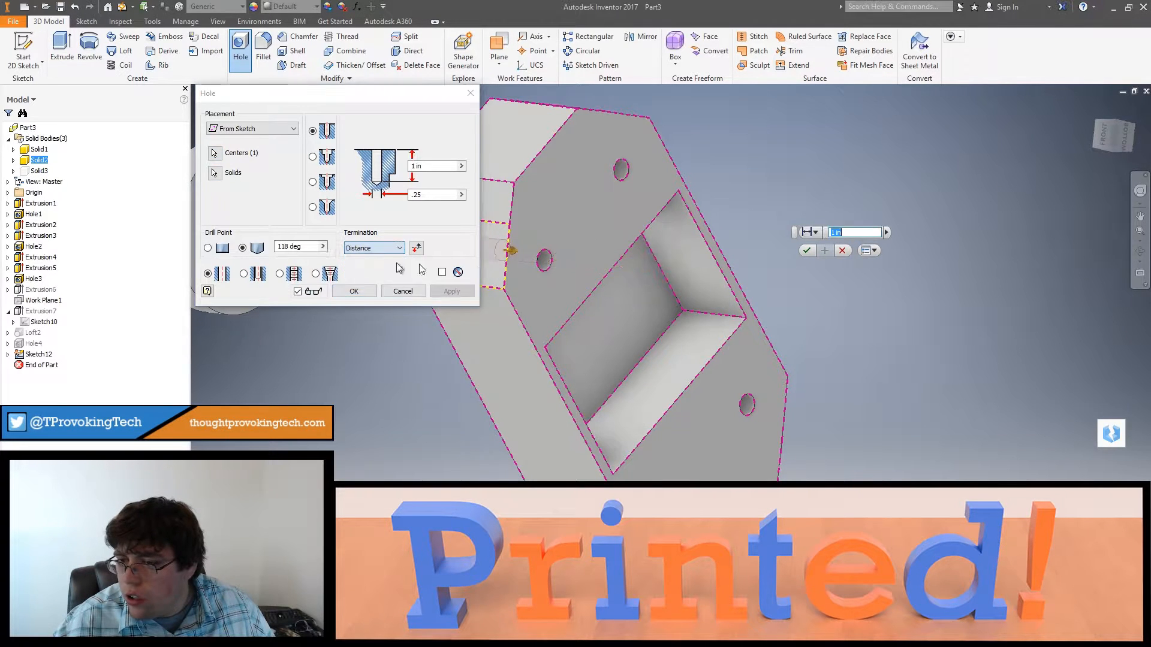
shift+middle_drag(605, 288, 743, 328)
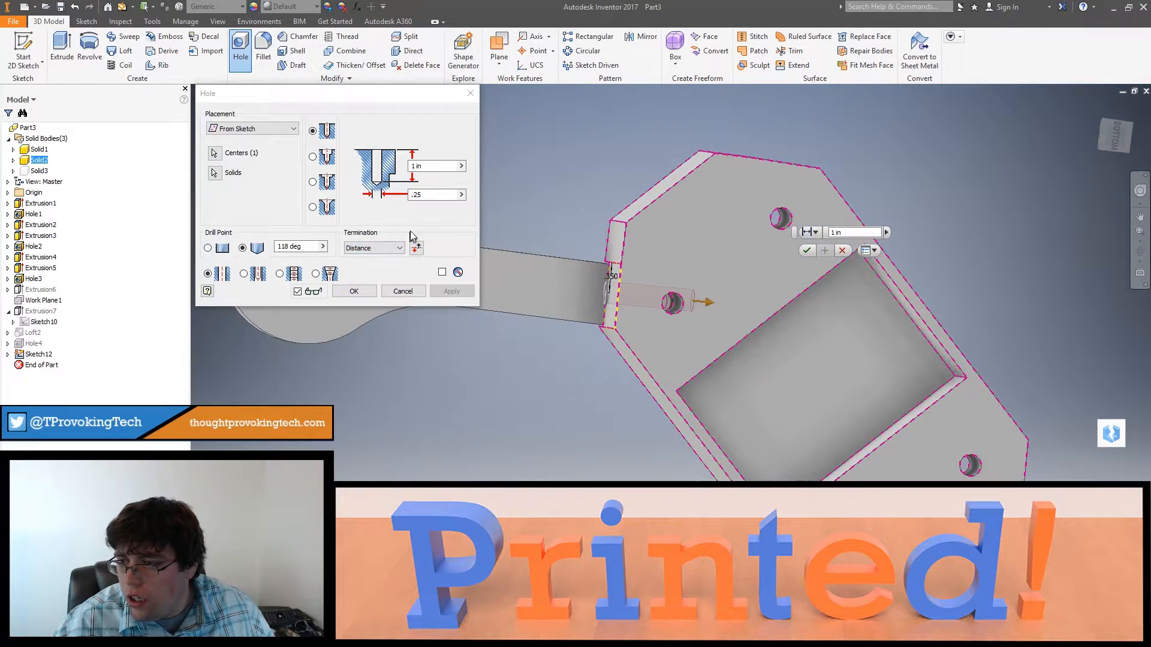
click(429, 167)
text(2)
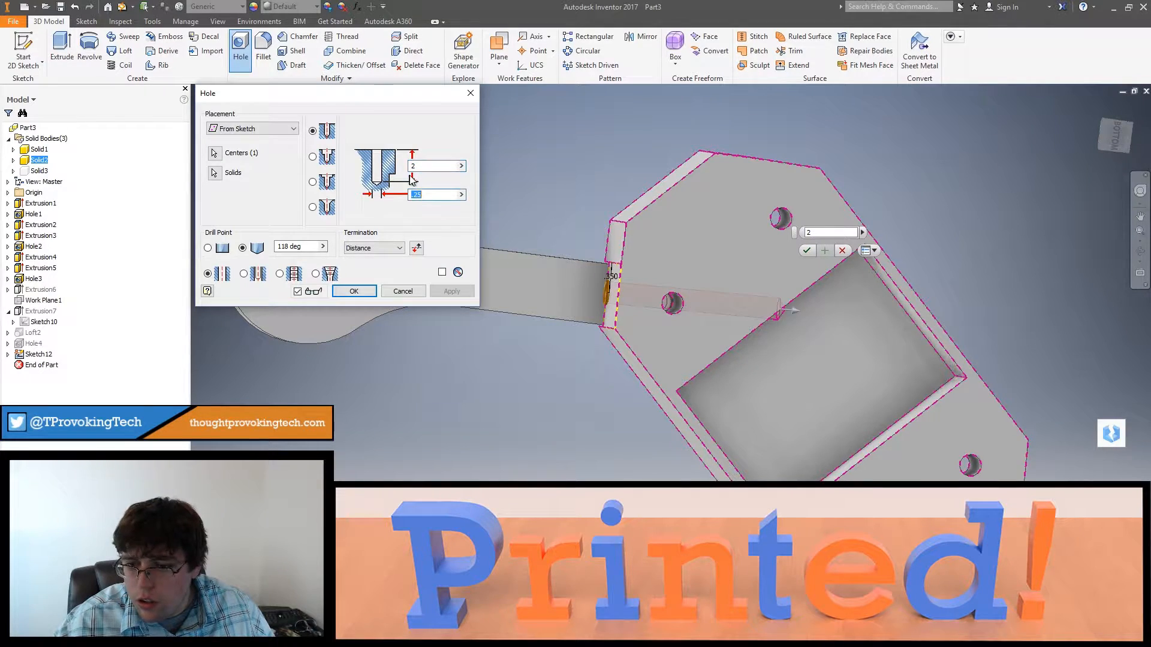
shift+middle_drag(763, 390, 653, 377)
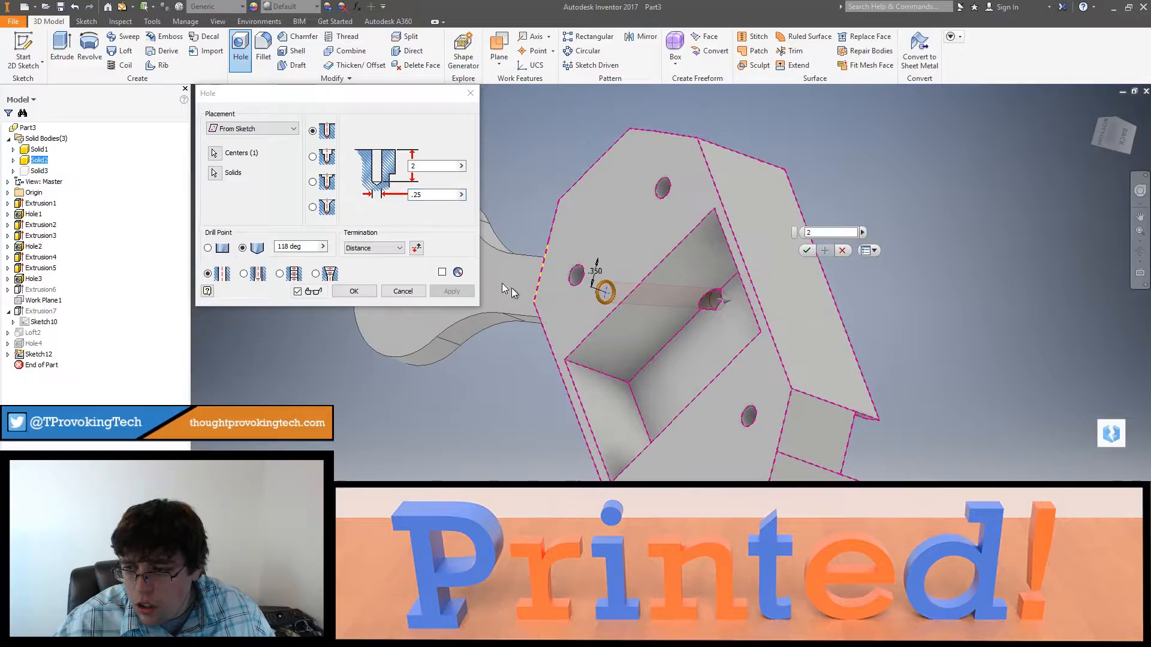
click(353, 291)
Step: Edit the hole beneath the arm and set its drill point angle to 135 deg
shift+middle_drag(440, 305, 785, 347)
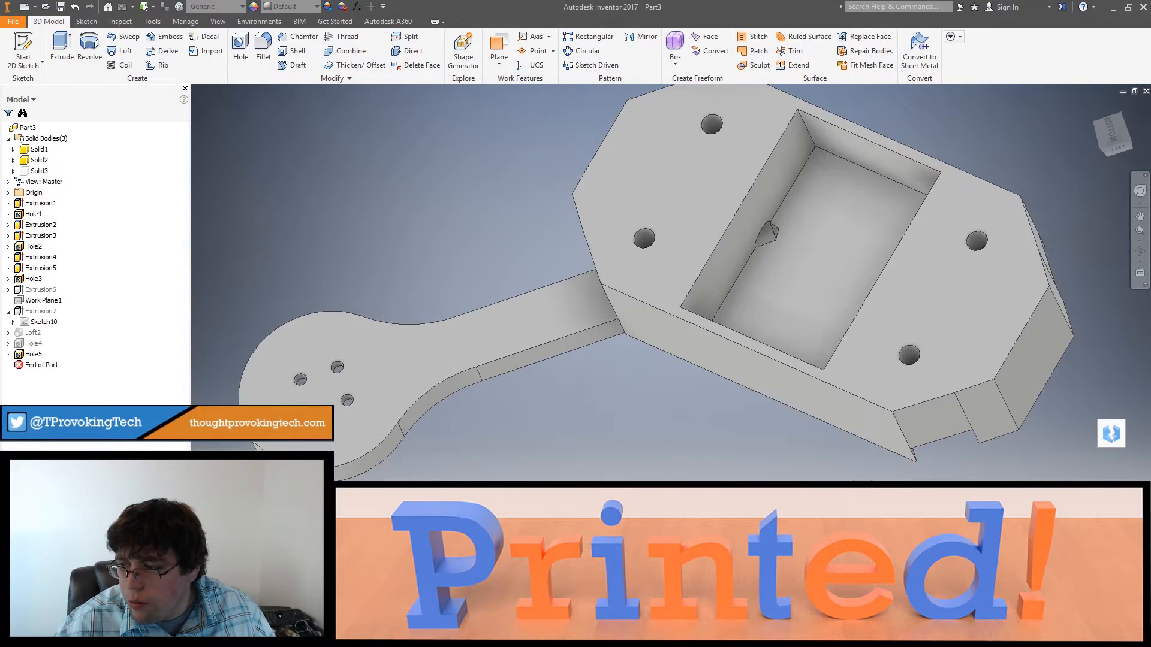
double_click(22, 355)
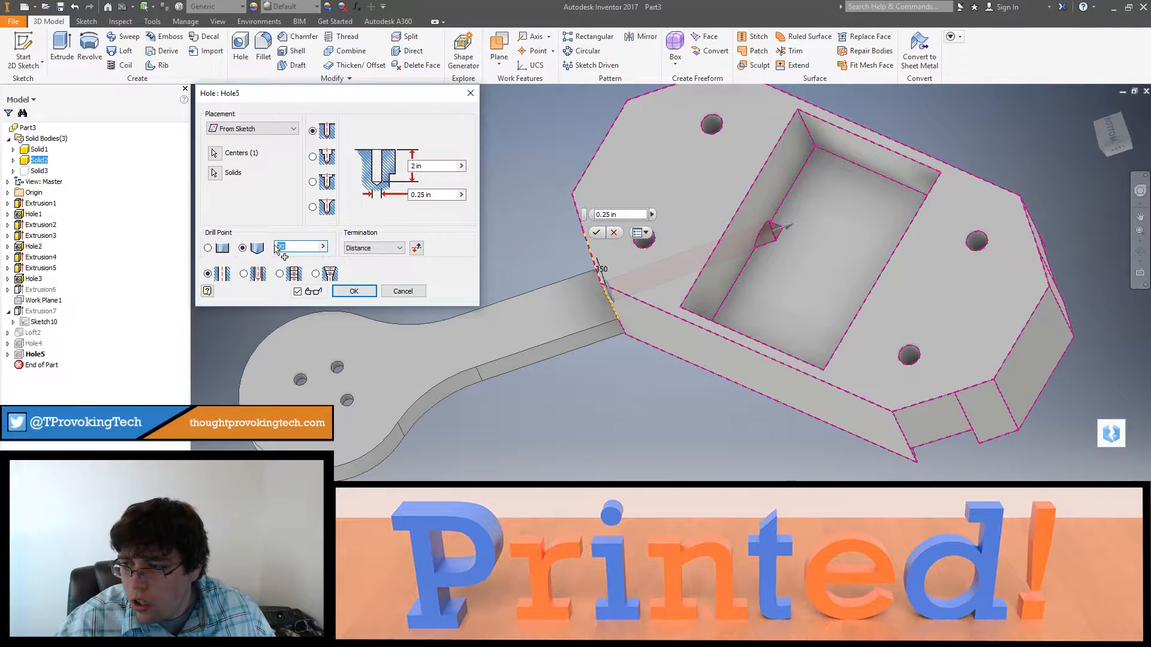
text(3)
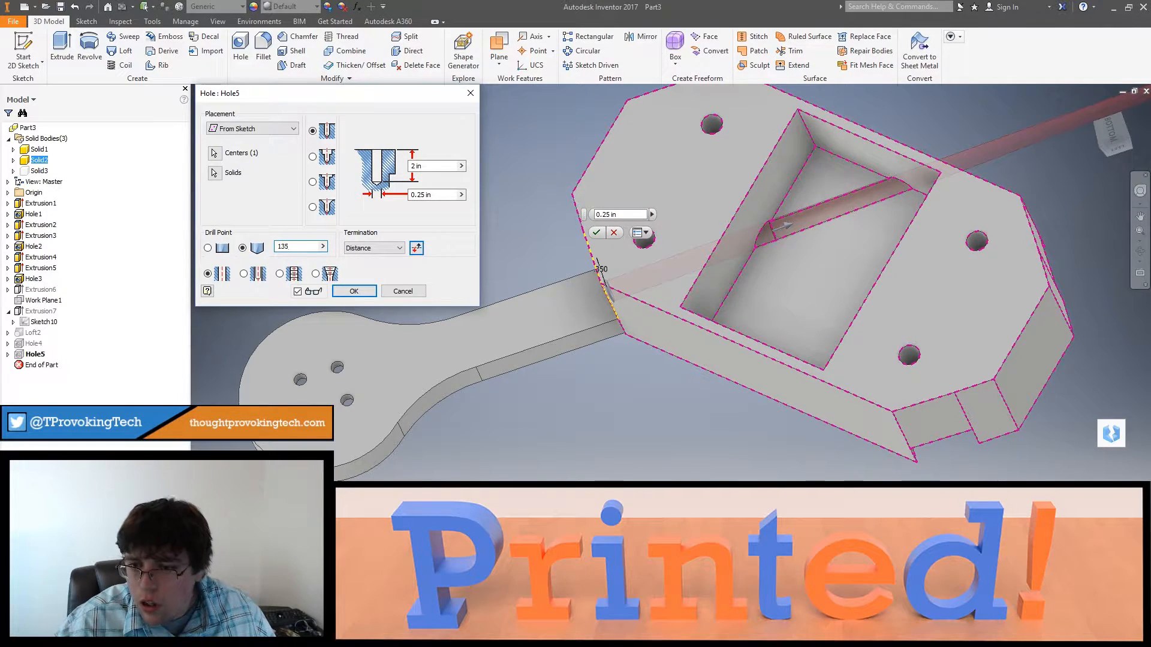
click(342, 291)
Step: Create a sketch on the frame's angled face below the neighbouring corner socket and project the face's edges
shift+middle_drag(673, 291, 731, 406)
right_click(754, 309)
click(751, 333)
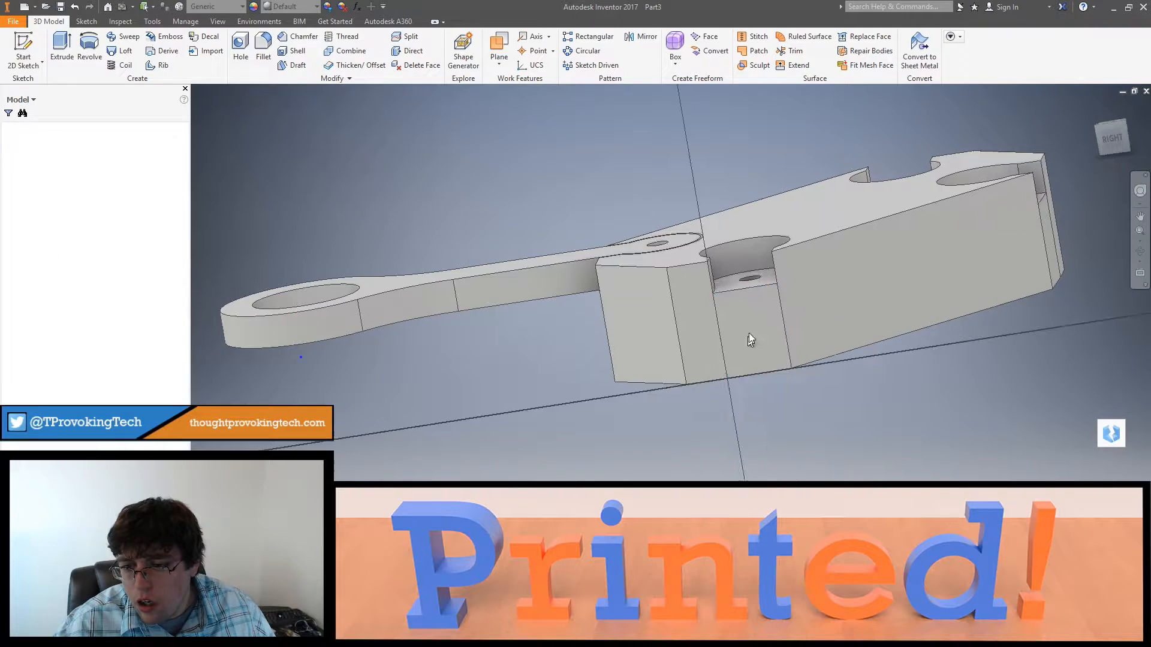
middle_drag(575, 281, 458, 269)
scroll(638, 278, up, 6)
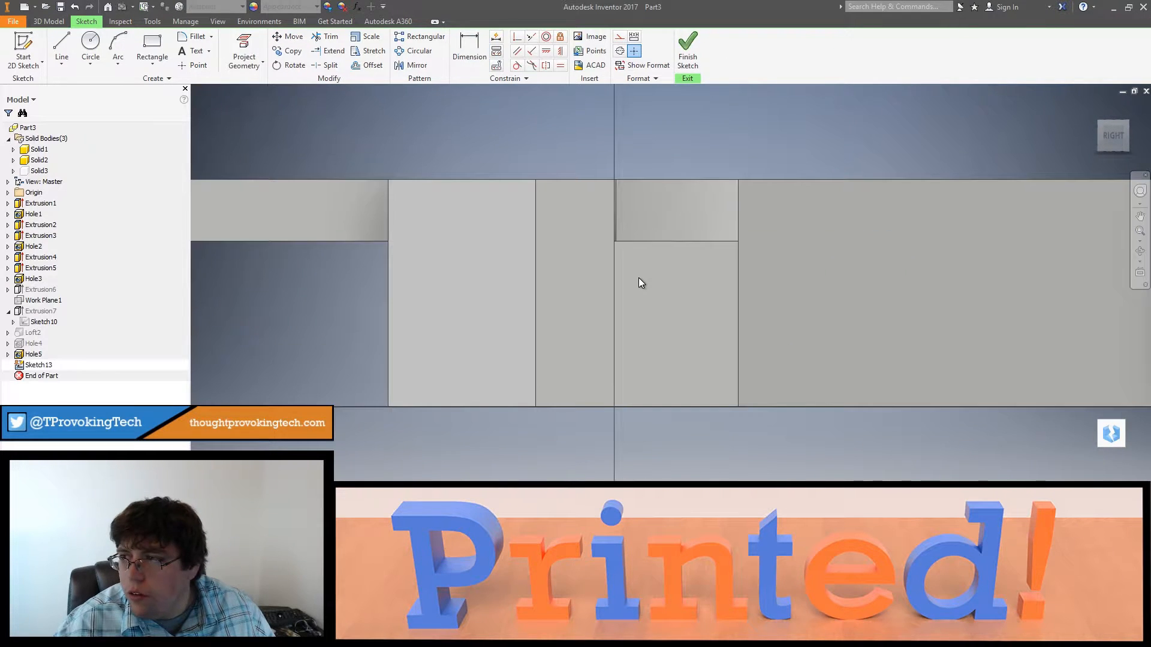
click(191, 62)
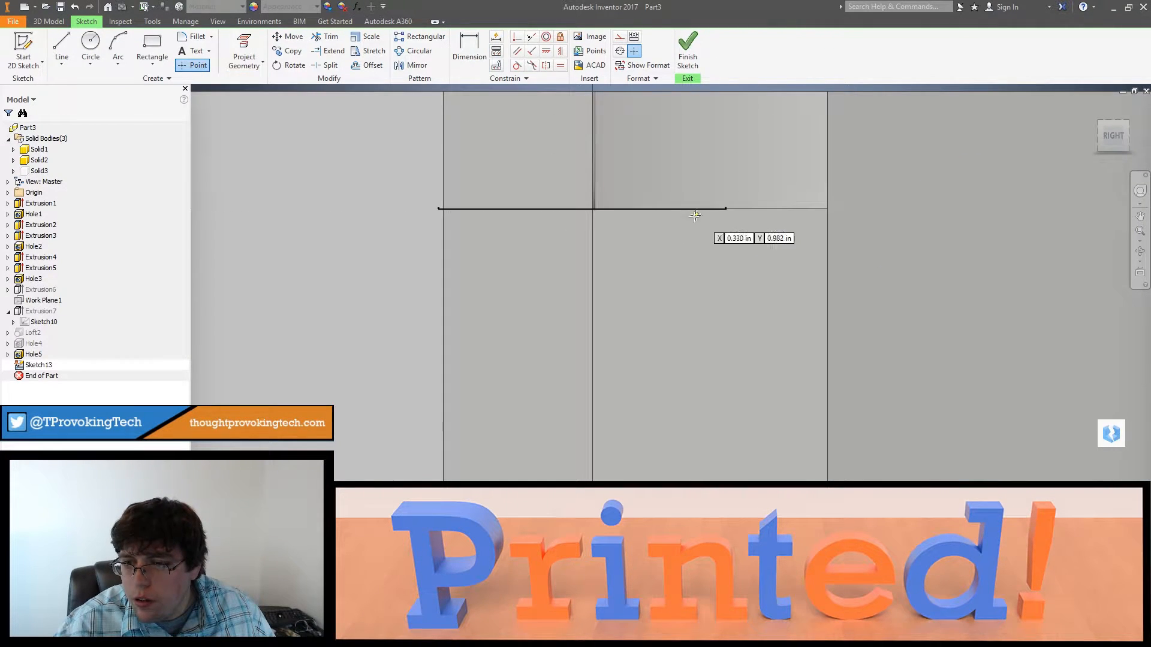
click(238, 45)
click(640, 289)
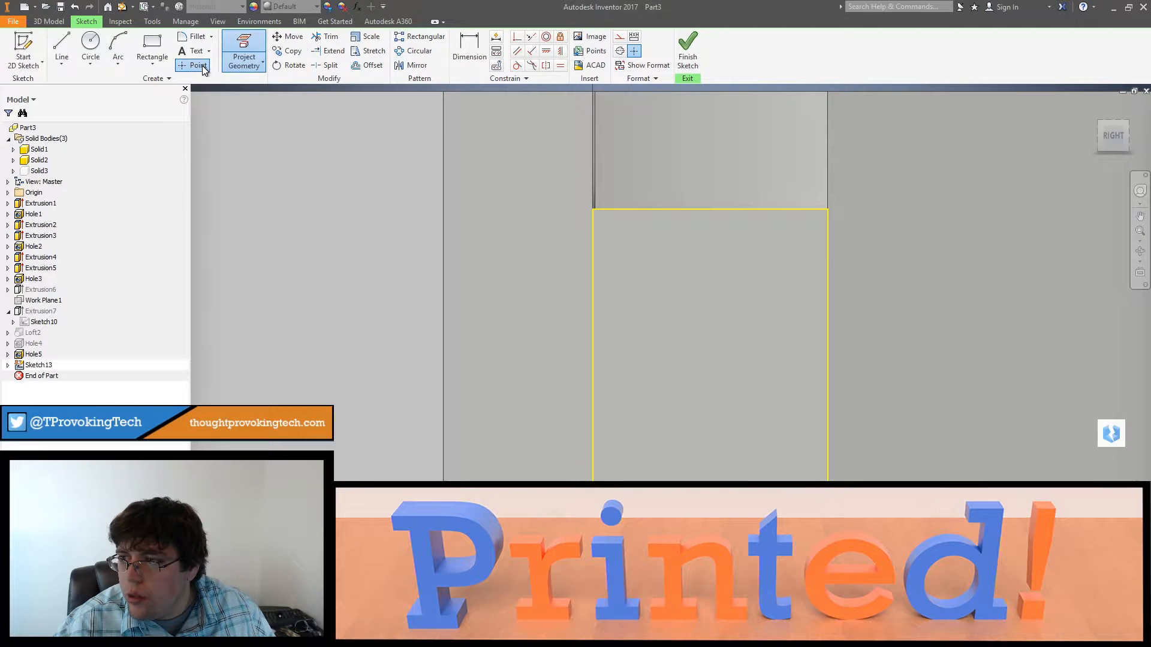
Step: Place a sketch point at the midpoint of the projected edge just below the socket opening and finish the sketch
click(203, 66)
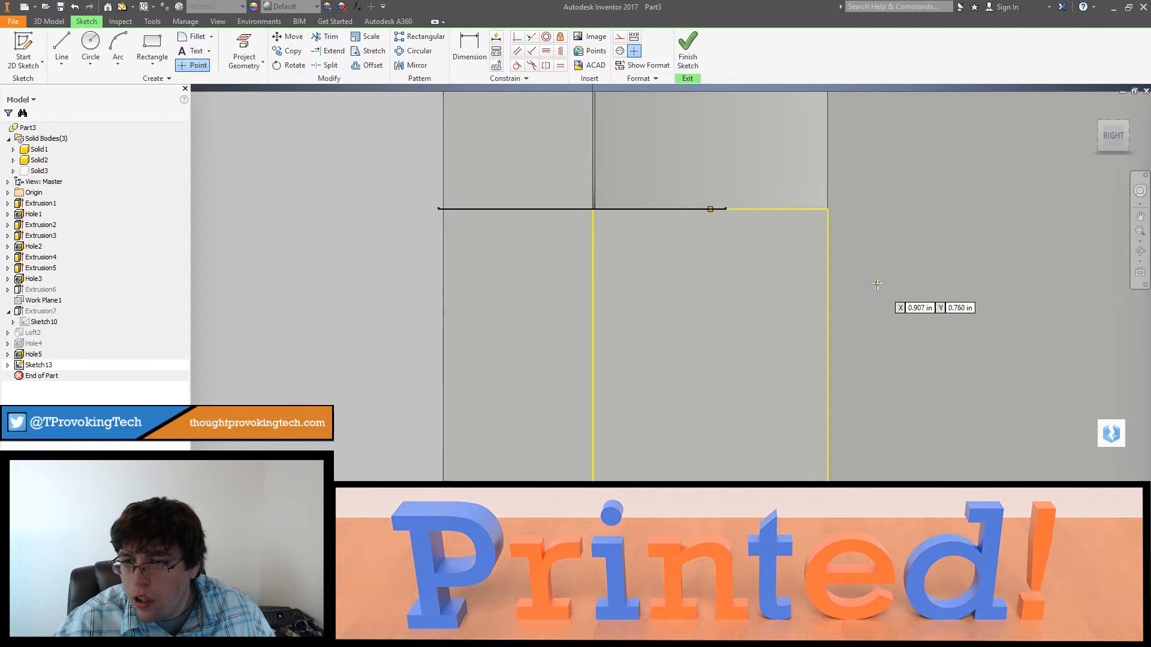
scroll(876, 285, down, 5)
shift+middle_drag(876, 285, 920, 306)
scroll(917, 306, down, 1)
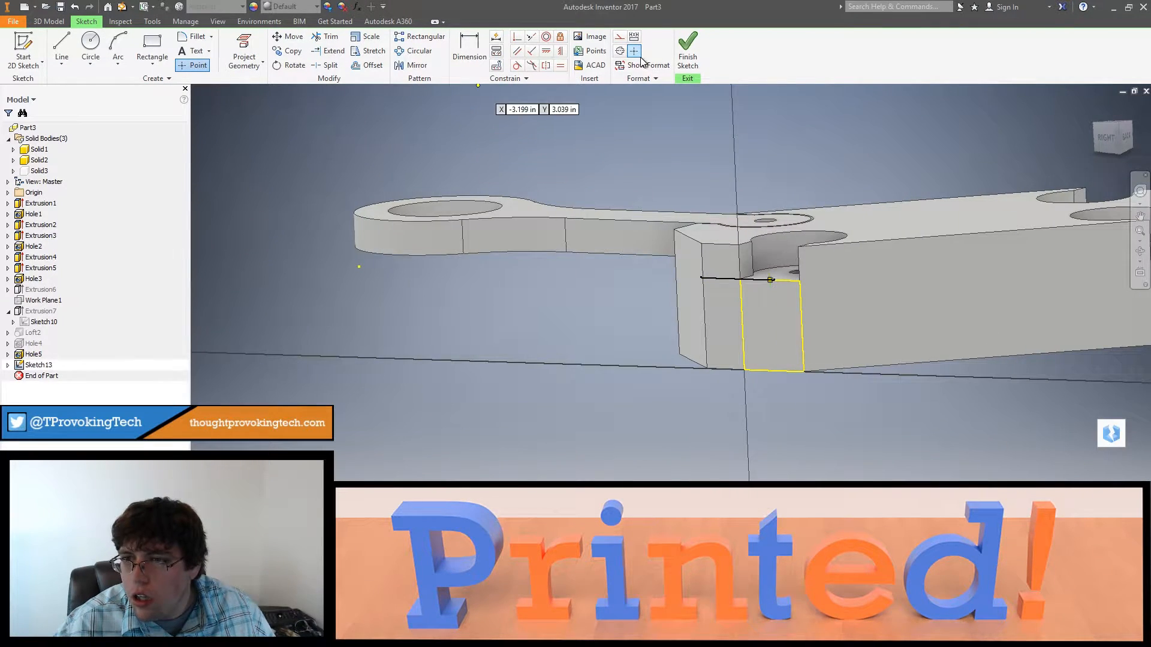
click(687, 51)
shift+middle_drag(762, 196, 759, 192)
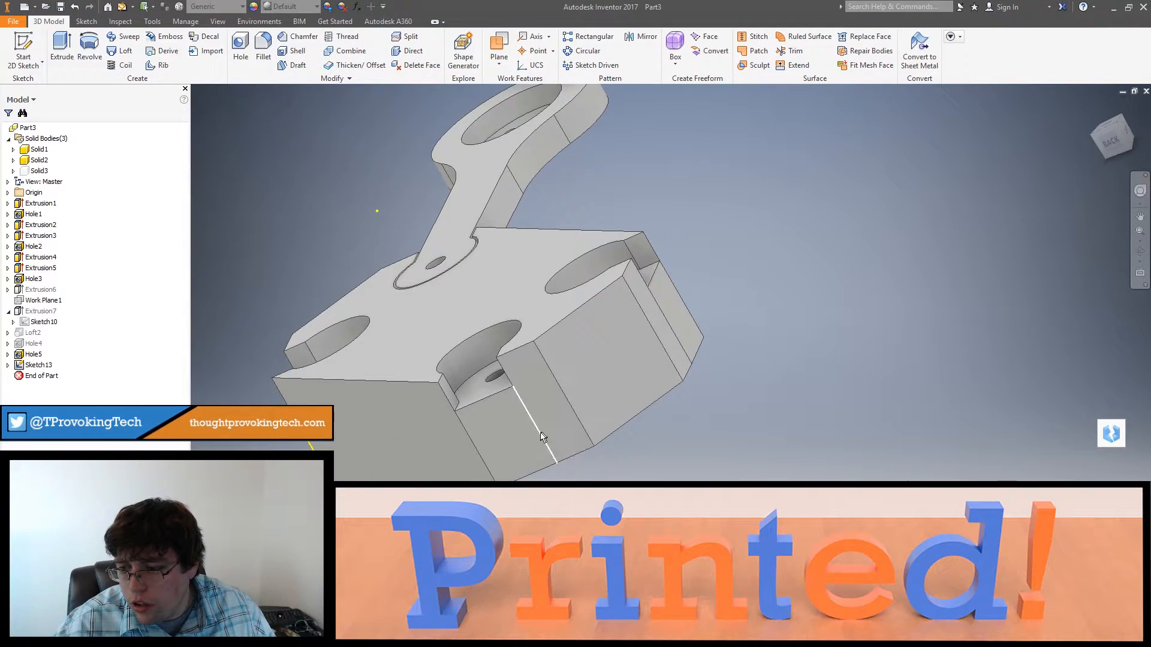
Step: Create a sketch on the frame's angled face below the next corner socket and place a point at its upper edge's midpoint
right_click(517, 439)
click(517, 470)
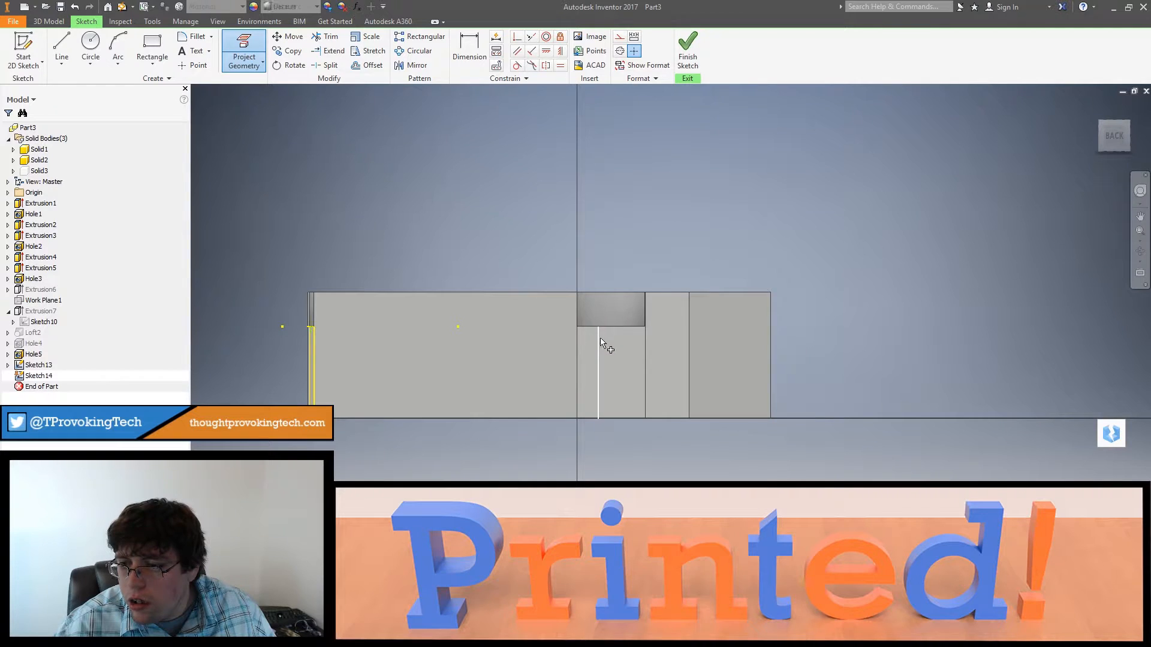
key(Escape)
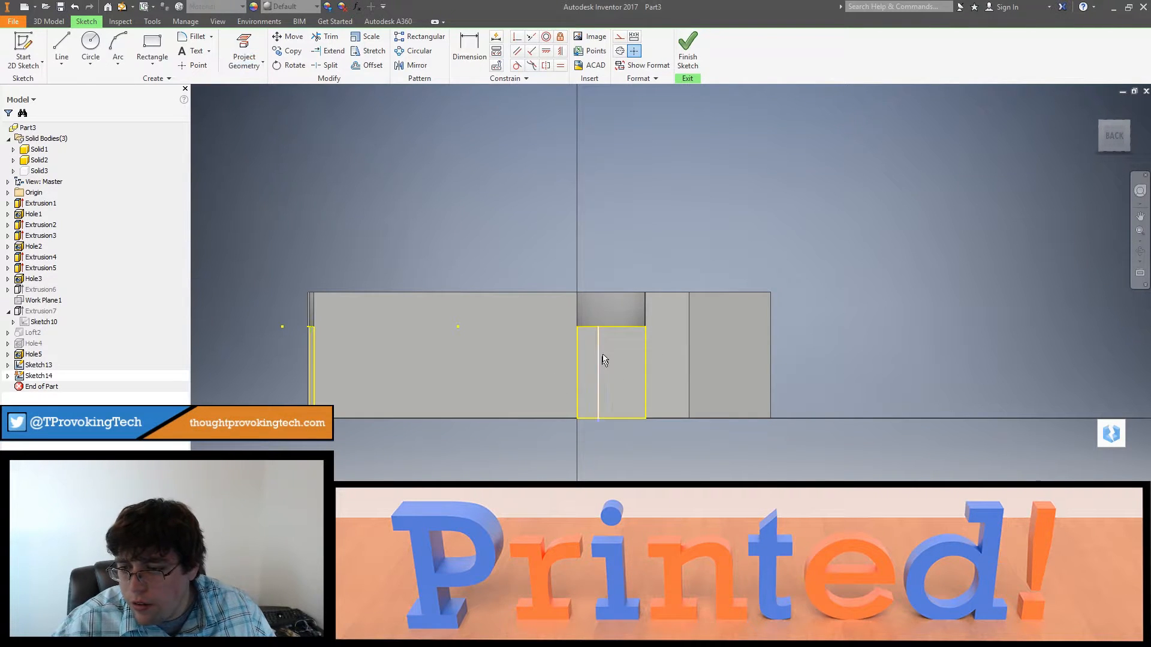
click(199, 66)
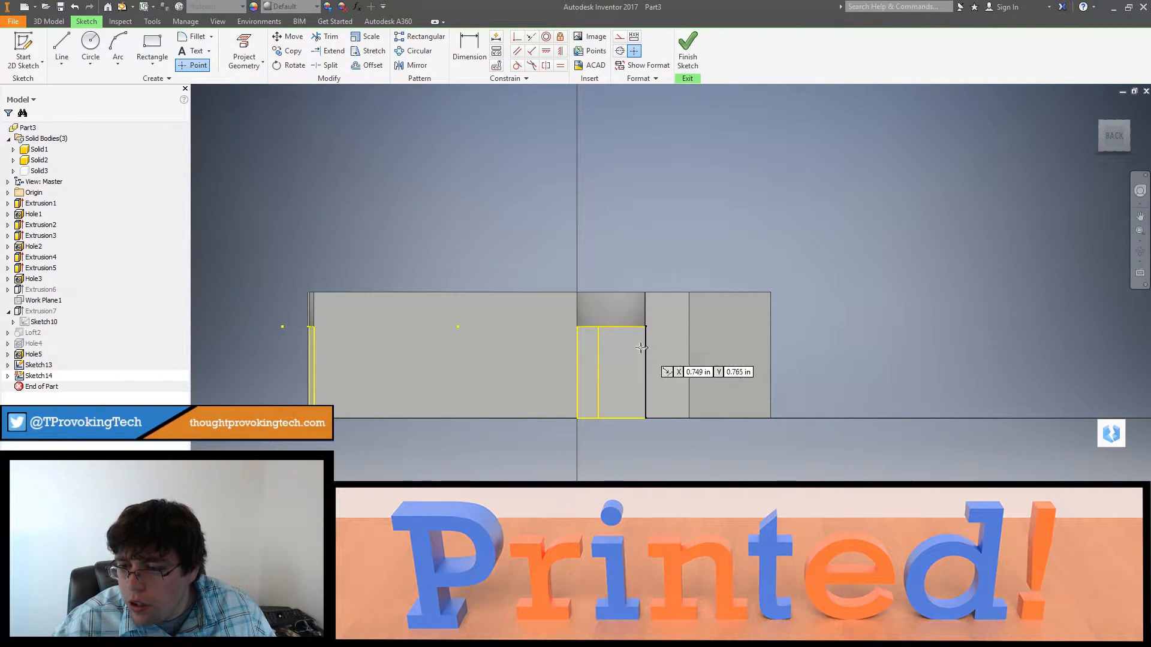
mouse_move(611, 327)
shift+middle_down()
mouse_move(642, 368)
mouse_move(565, 367)
shift+middle_up()
key(Escape)
right_click(690, 337)
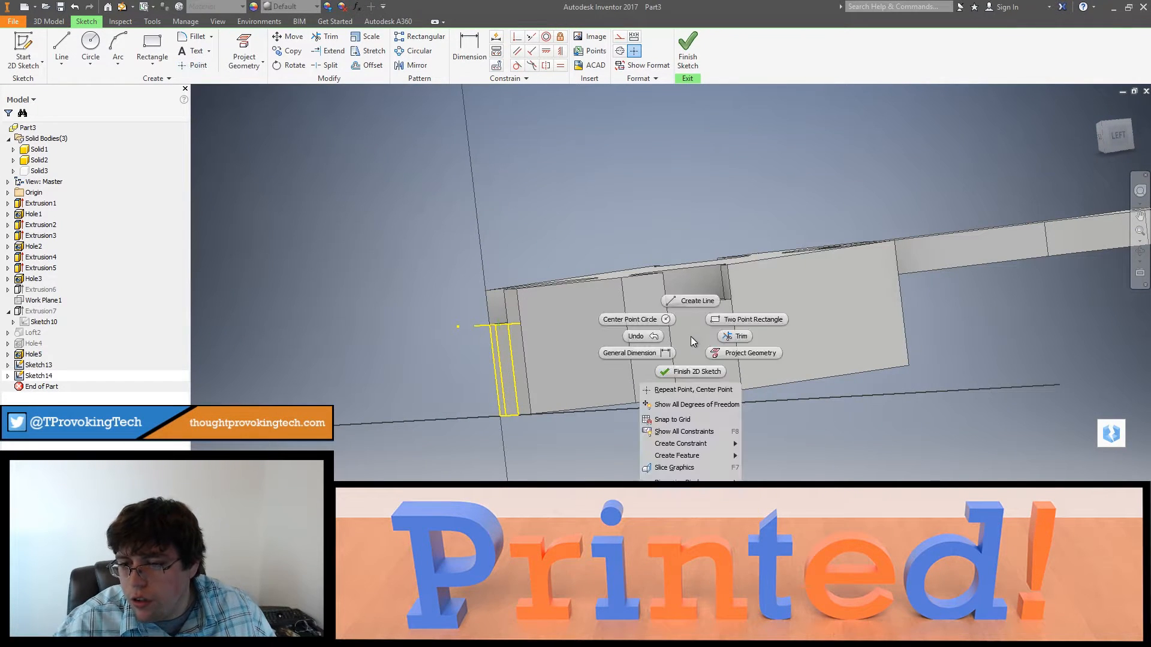
key(Escape)
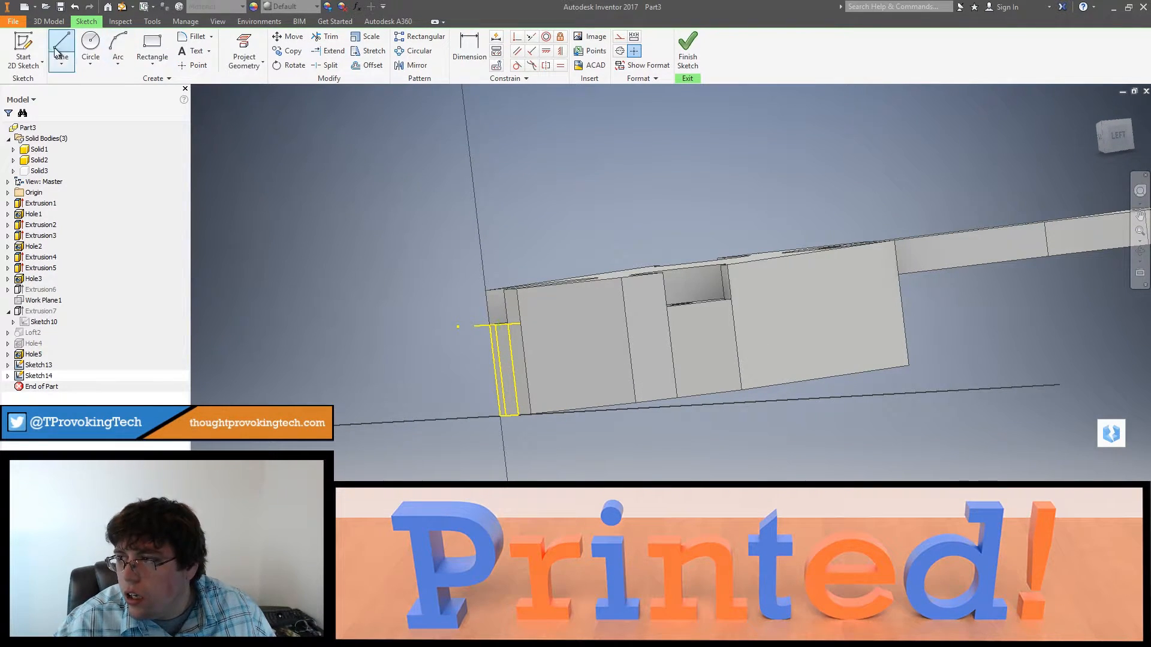
Step: Create a sketch on the last corner's angled face, place a point at the upper edge's midpoint and finish the sketch
click(32, 49)
click(696, 334)
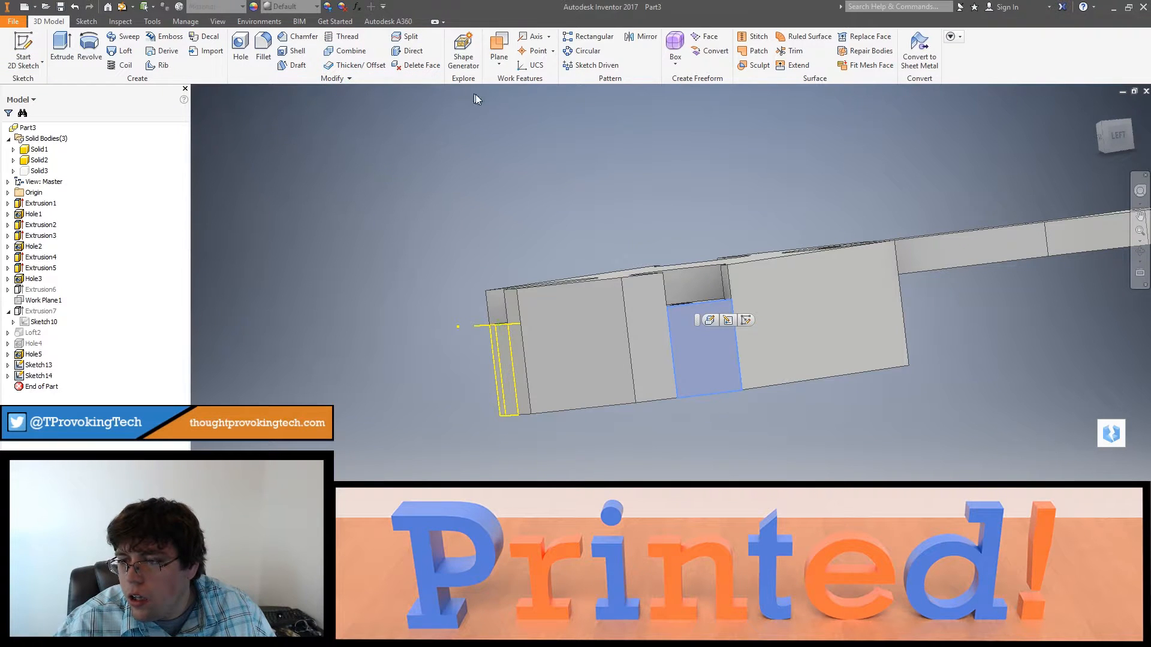
click(24, 45)
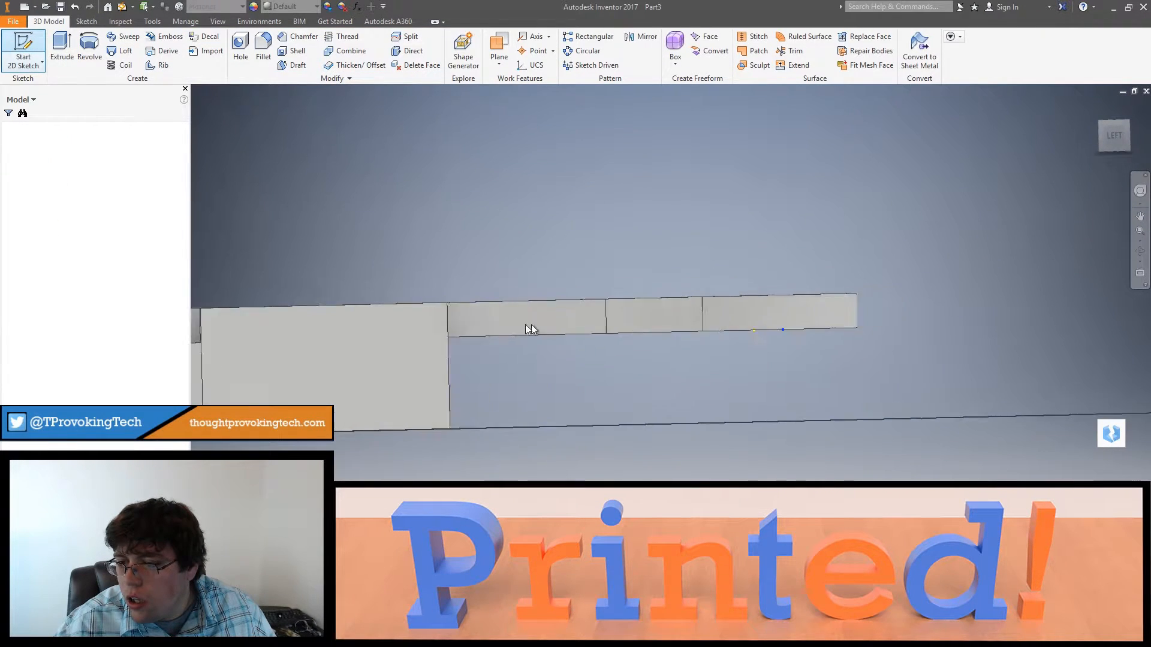
click(257, 51)
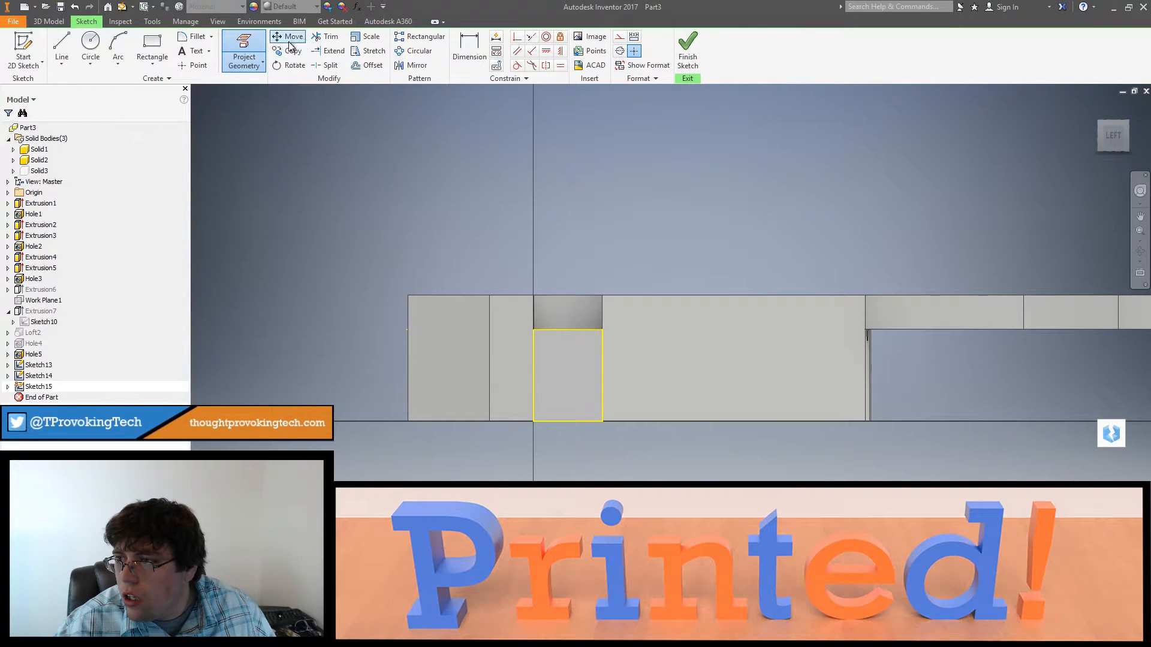
click(202, 66)
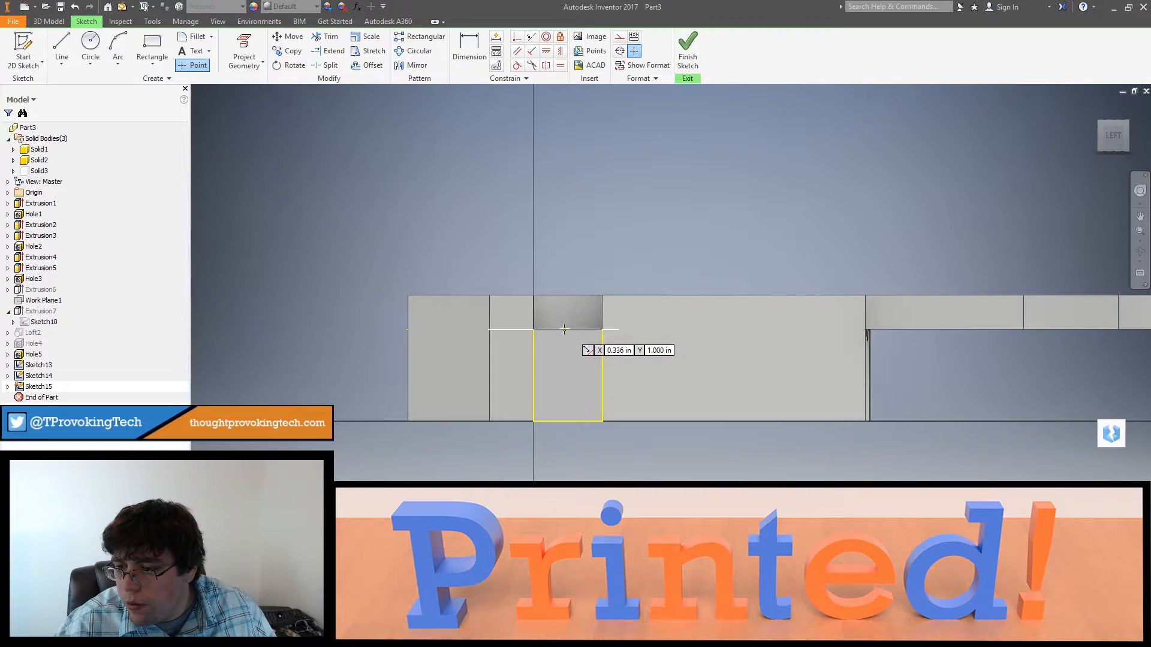
click(684, 60)
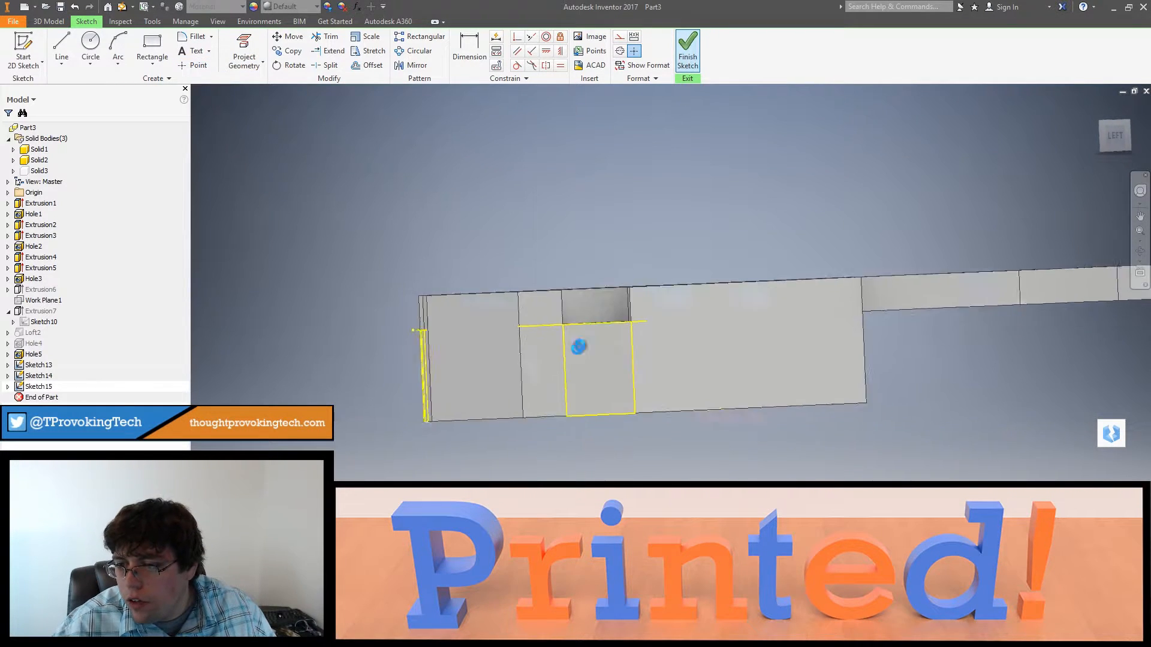
Step: Cut a 0.25 in hole to a distance of 2 in from the first corner socket's sketch point into the frame's pocket
shift+middle_drag(606, 370, 816, 393)
middle_drag(816, 393, 484, 306)
click(241, 45)
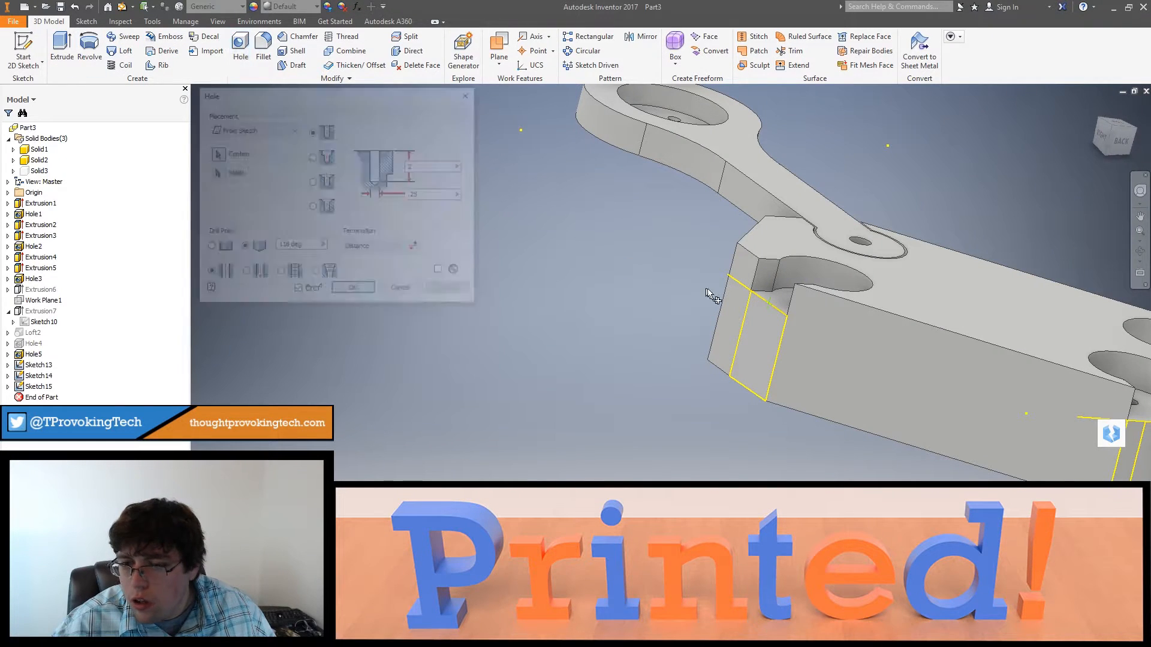
middle_drag(738, 324, 710, 329)
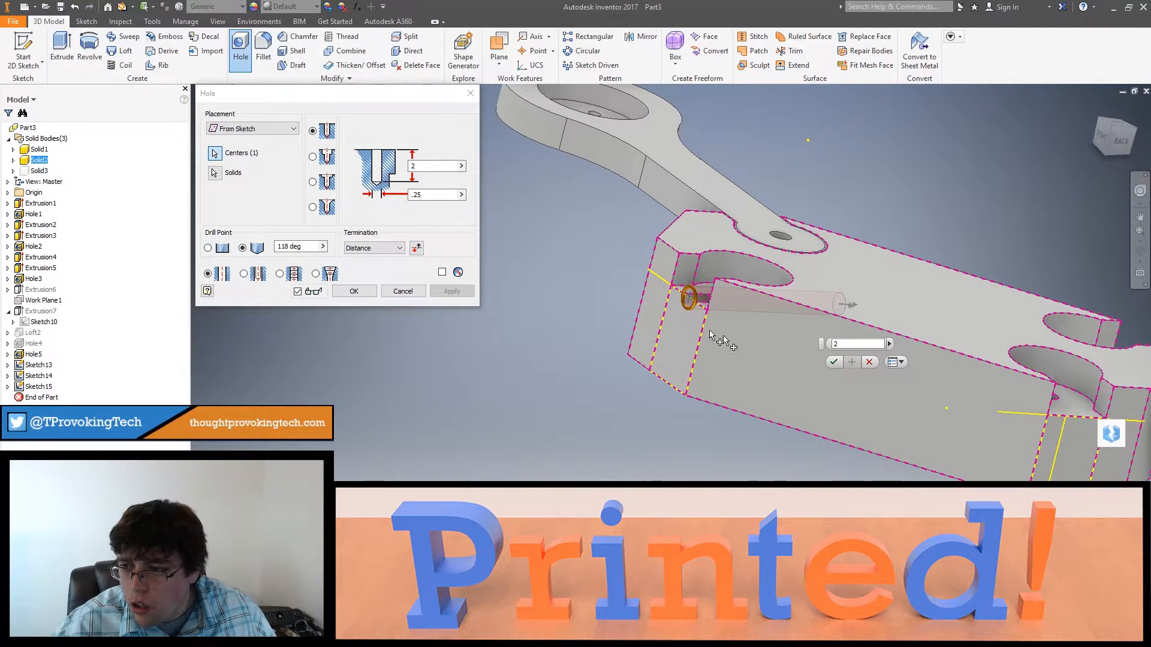
shift+middle_drag(653, 387, 663, 344)
middle_drag(730, 166, 662, 429)
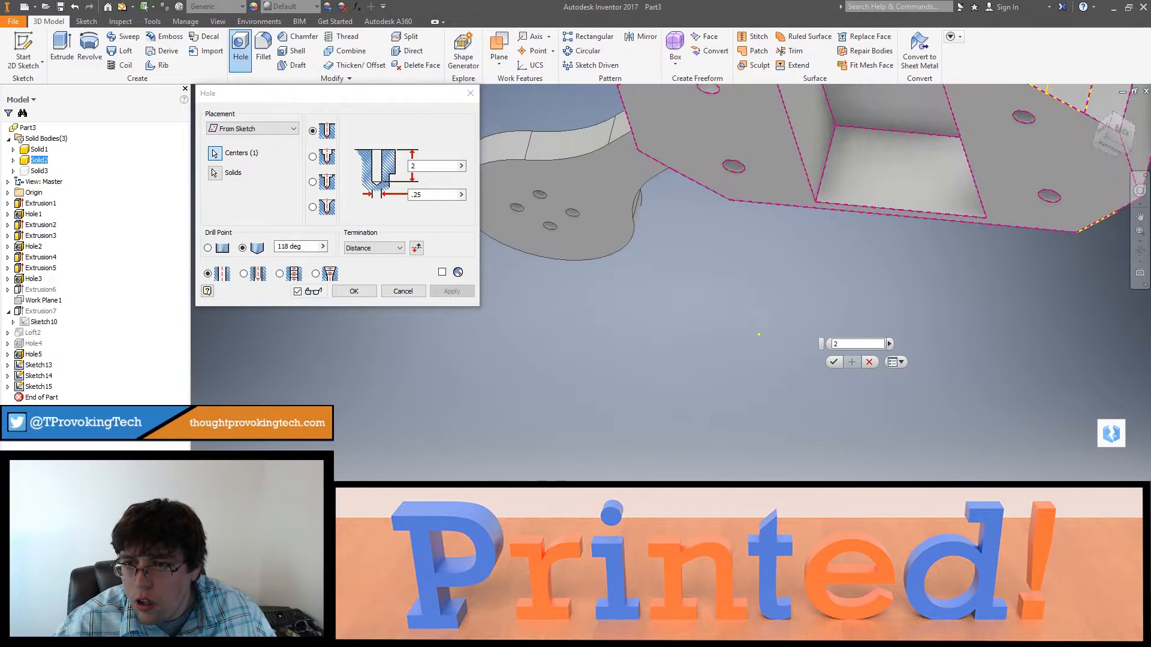
scroll(659, 415, up, 3)
click(354, 291)
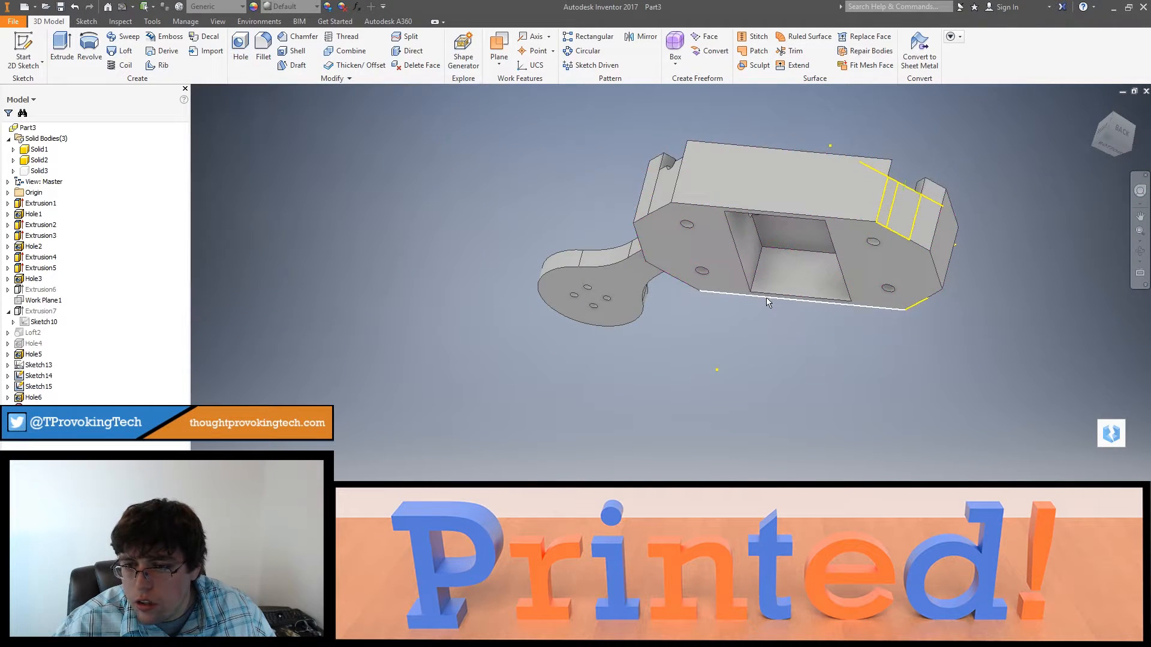
Step: Cut 0.25 in holes to a distance of 2 in from the remaining two corner sketch points into the frame's pocket
shift+middle_drag(599, 312, 553, 243)
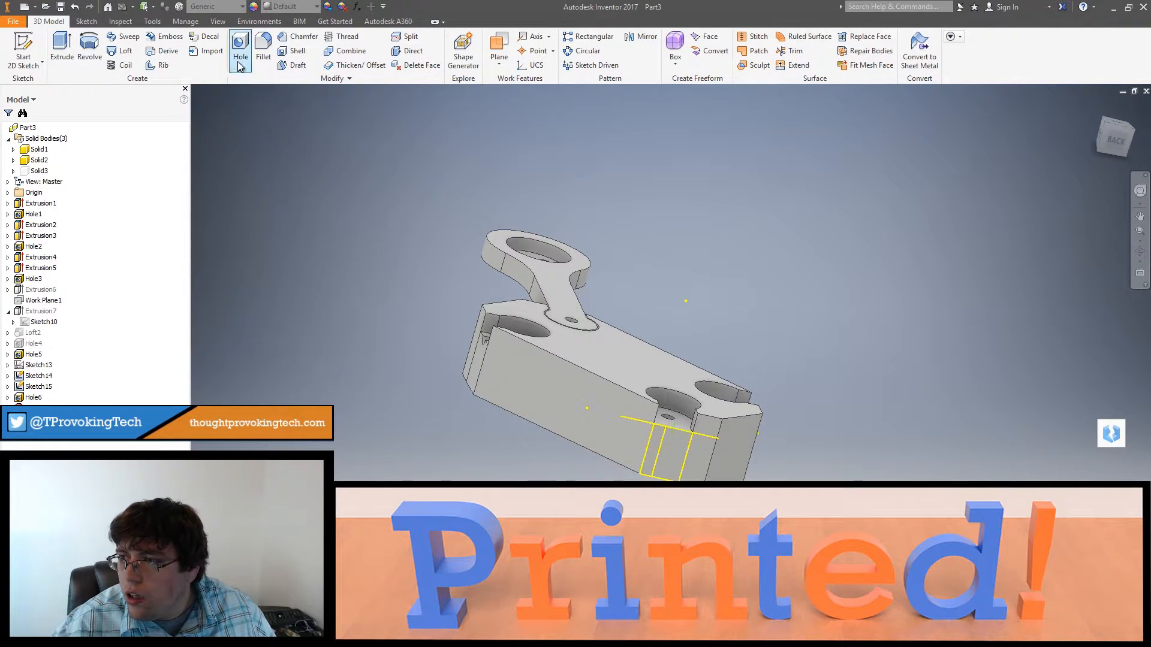
click(673, 429)
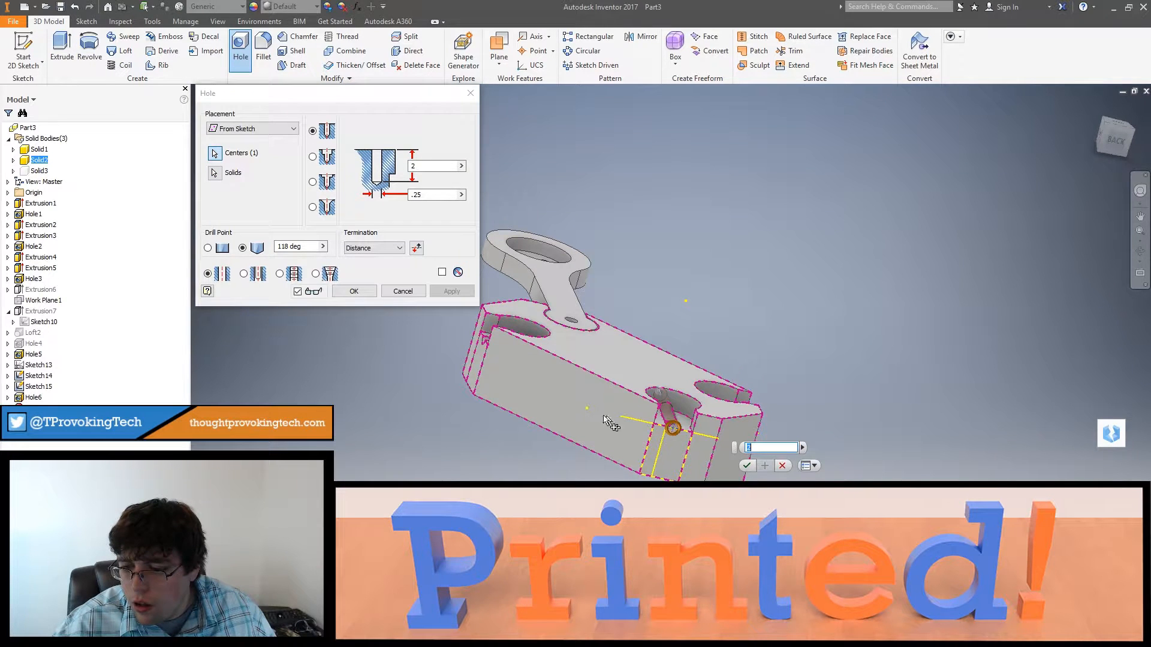
click(355, 293)
shift+middle_drag(367, 301, 449, 367)
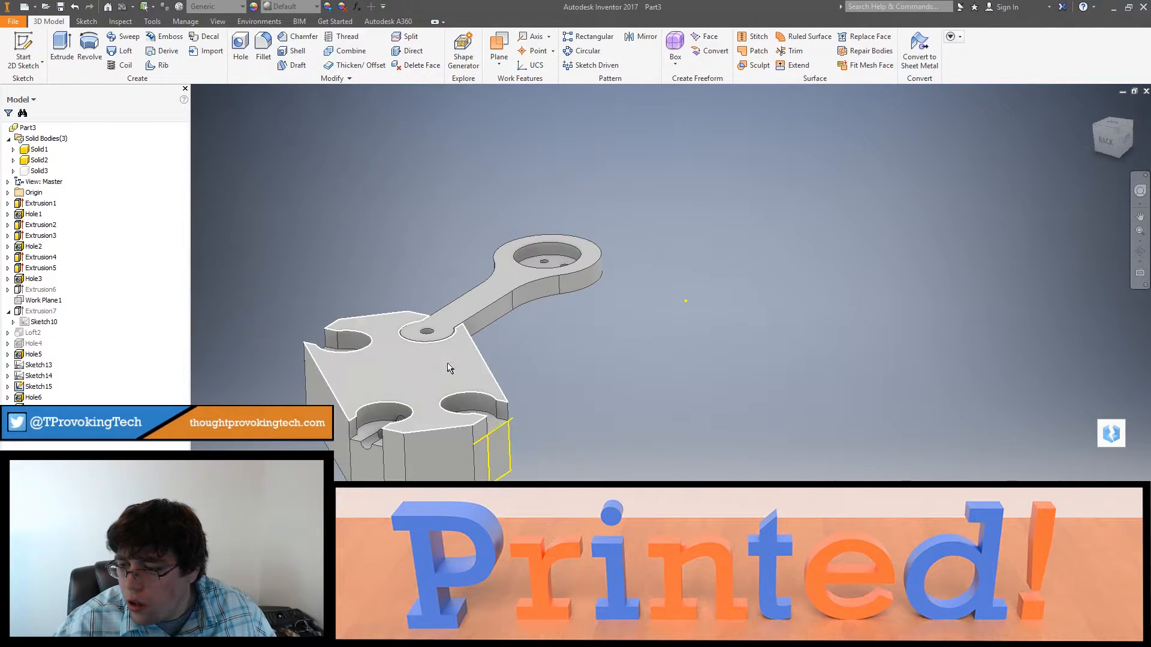
click(241, 49)
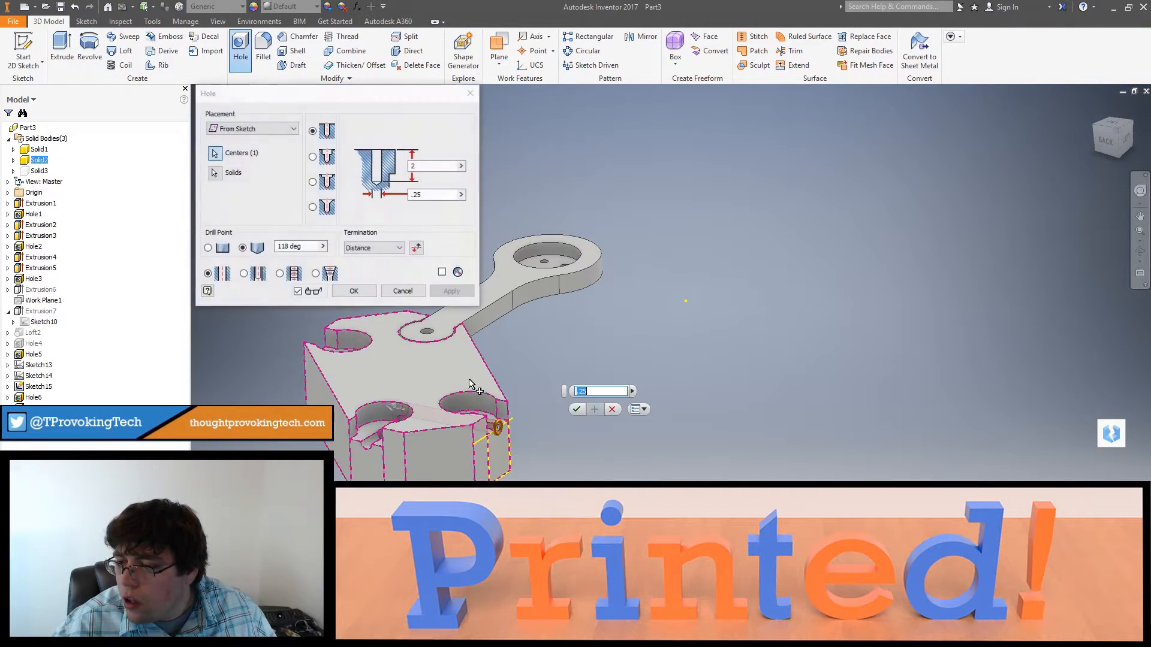
click(363, 292)
shift+middle_drag(420, 366, 552, 225)
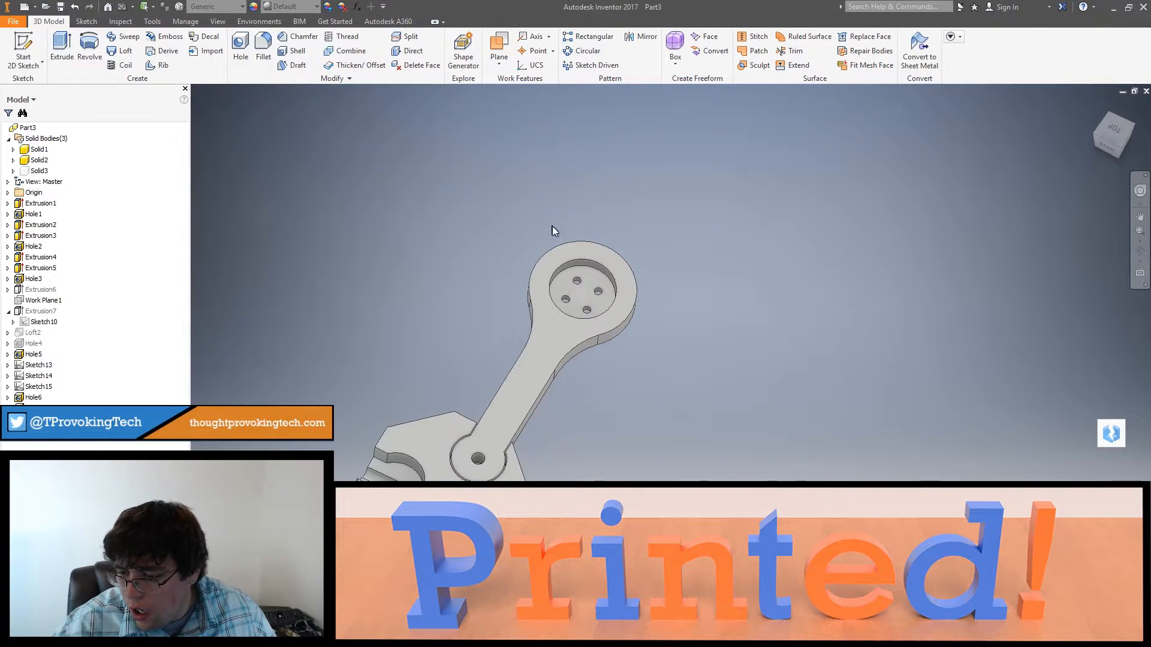
Step: Examine the passage holes where they meet the corner sockets and the underside of the arm
shift+middle_drag(484, 417, 509, 392)
scroll(497, 471, down, 8)
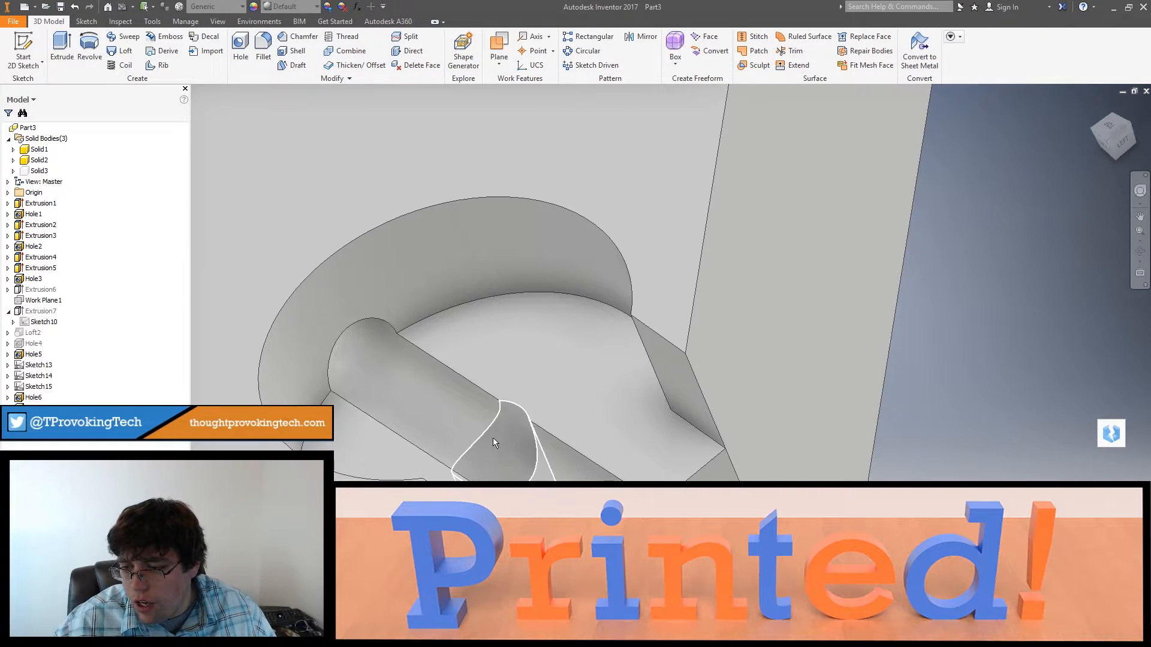
shift+middle_drag(493, 441, 509, 375)
shift+middle_drag(446, 355, 435, 382)
scroll(435, 382, down, 3)
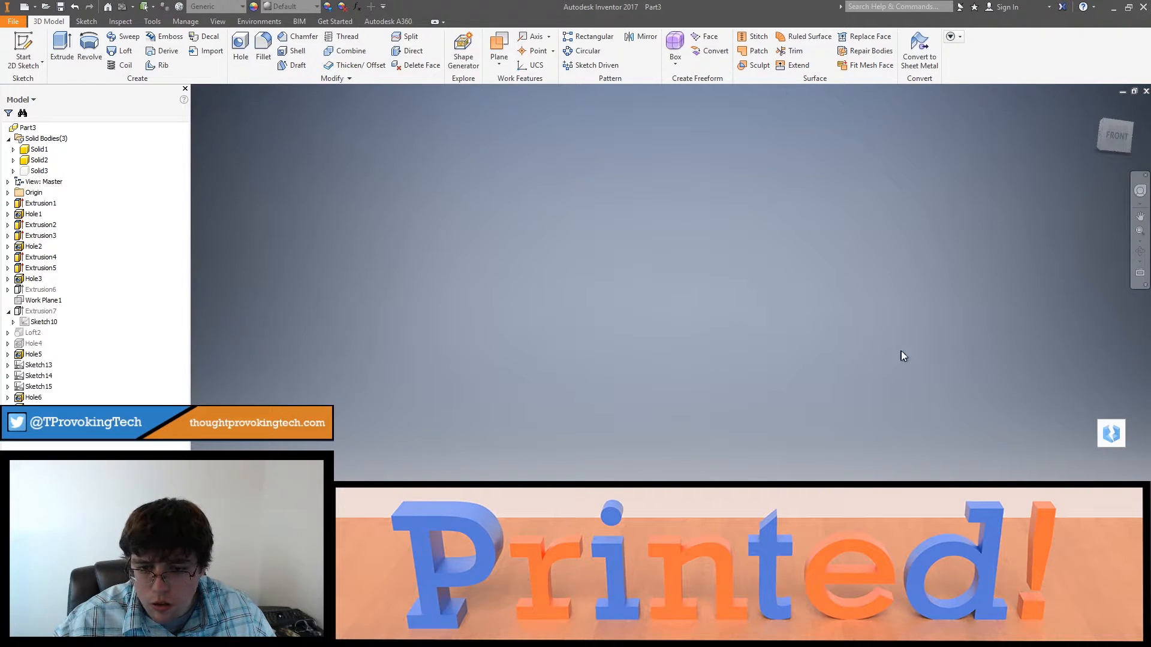
middle_drag(901, 351, 851, 365)
scroll(854, 366, up, 5)
middle_drag(966, 347, 760, 340)
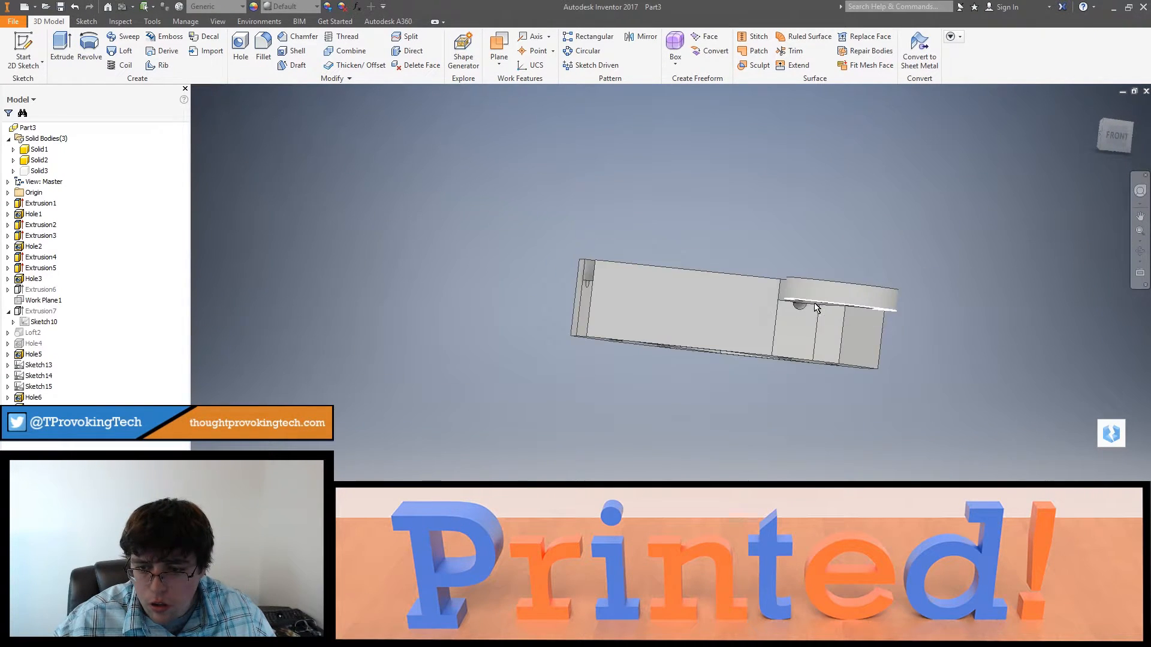
scroll(817, 314, down, 8)
middle_drag(824, 412, 565, 272)
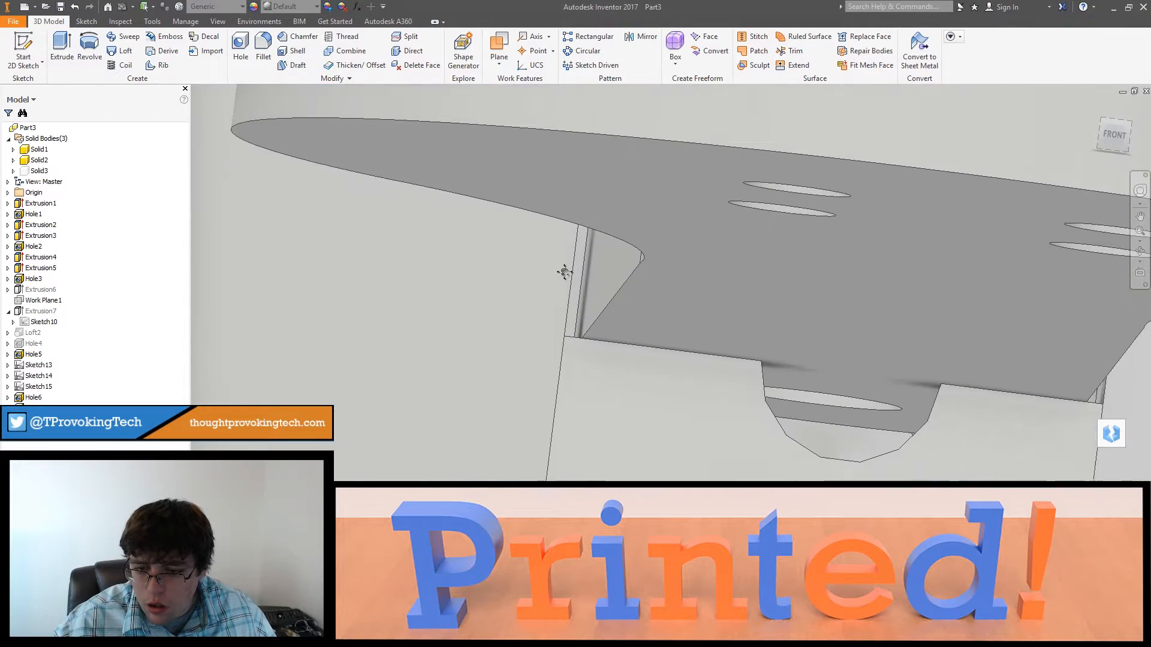
scroll(830, 437, up, 3)
shift+middle_drag(831, 437, 869, 479)
scroll(862, 453, up, 3)
scroll(876, 477, up, 5)
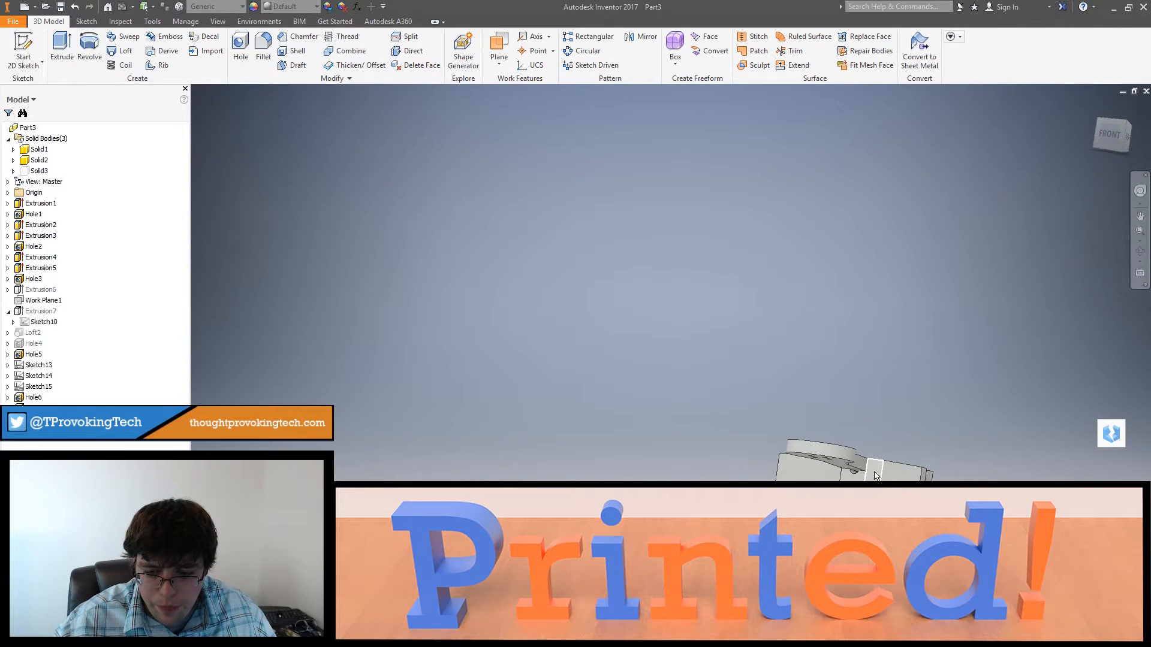
Step: Undo all side passage holes and their sketch points, going back to the projected-edge sketch on the face beneath the arm
key(ctrl+z)
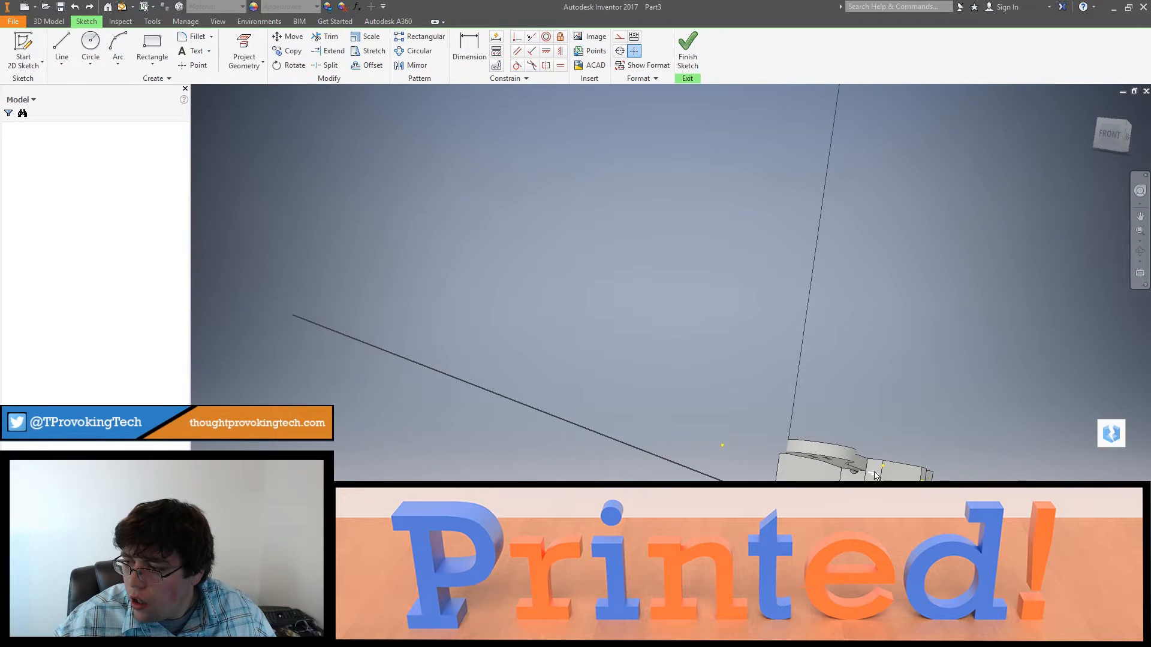
key(ctrl+z)
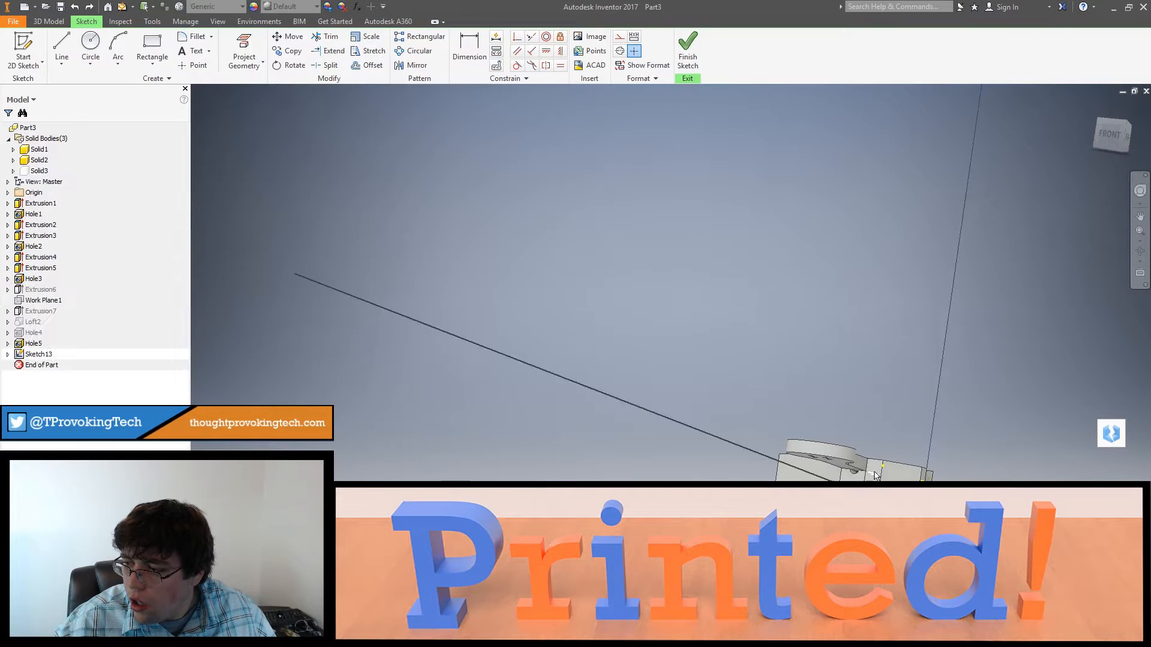
key(ctrl+z)
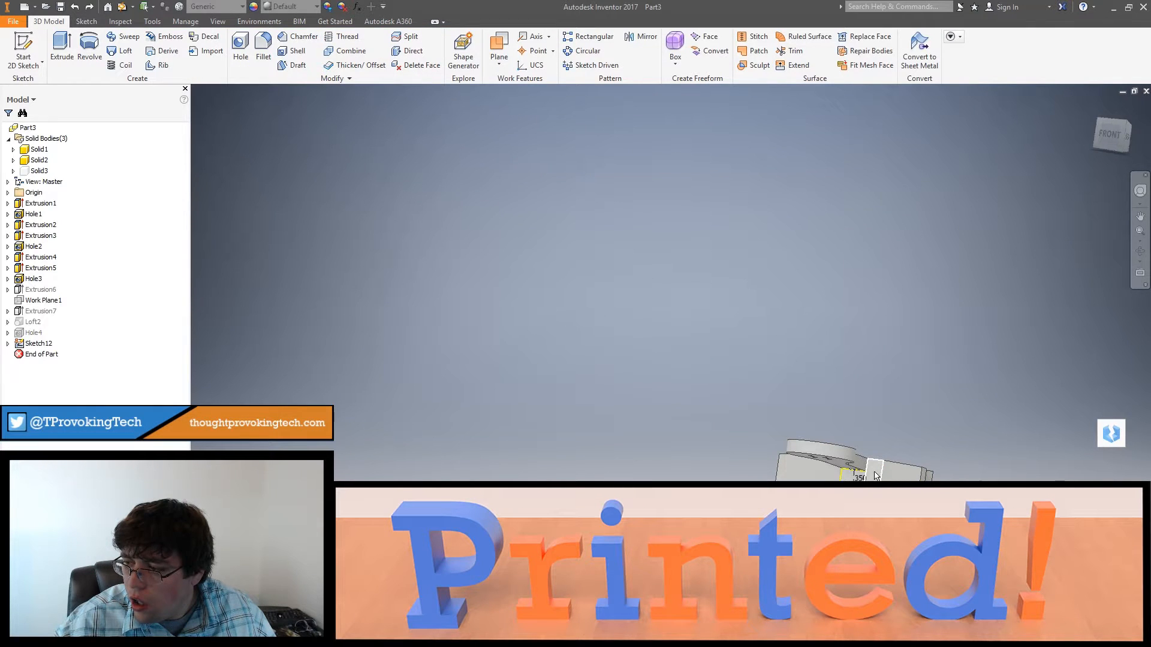
key(ctrl+z)
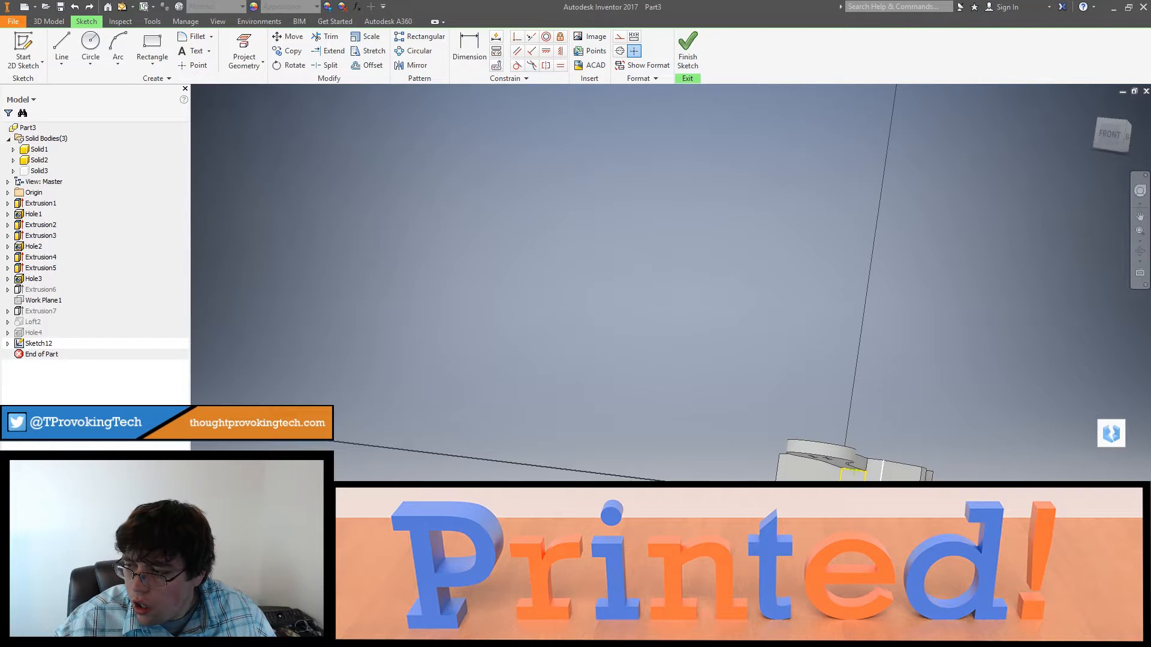
Step: Examine the arm's underside and how it joins the frame's angled face and pocket
scroll(874, 486, down, 5)
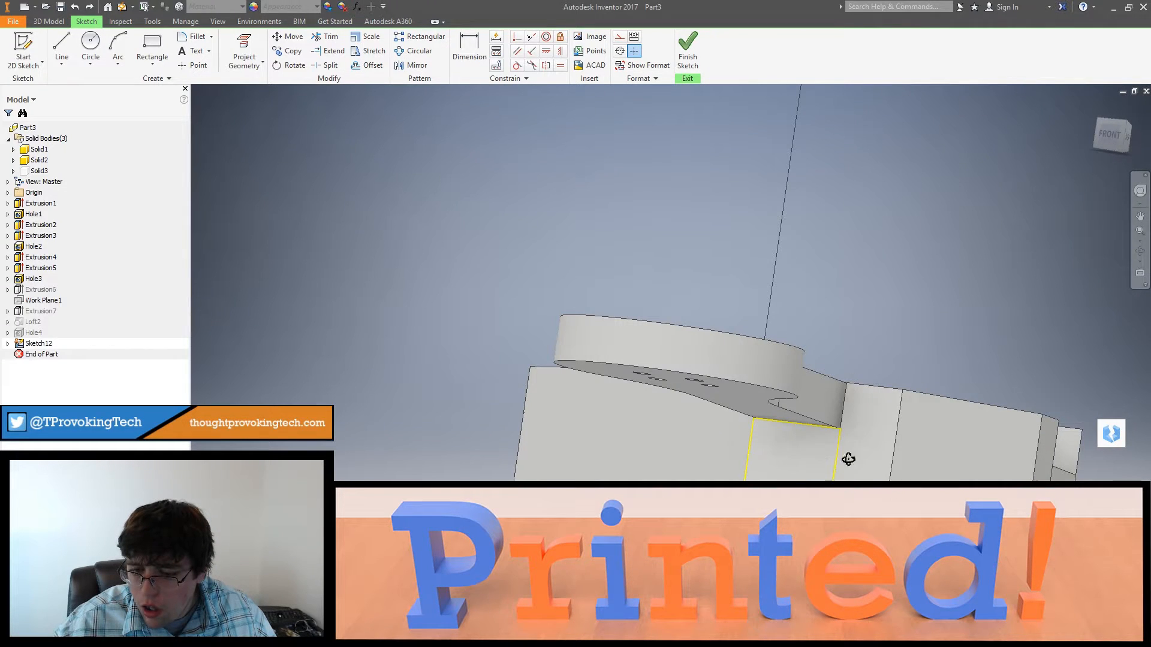
scroll(831, 468, up, 3)
scroll(845, 457, down, 3)
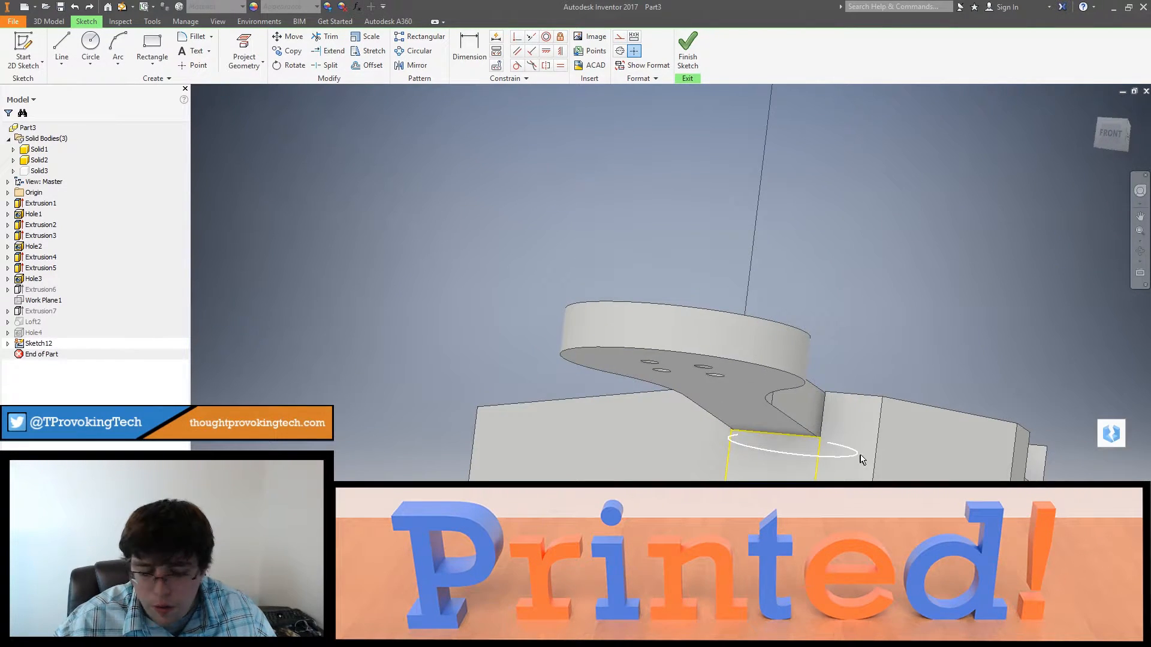
shift+middle_drag(861, 459, 914, 404)
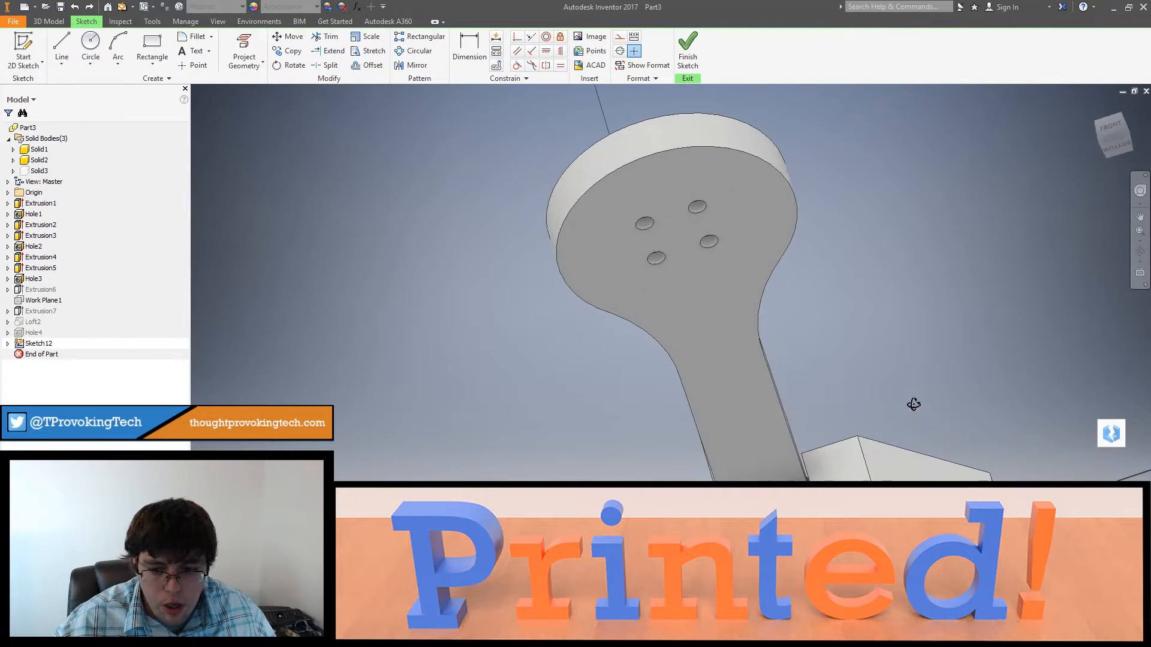
shift+middle_drag(909, 444, 870, 444)
shift+middle_drag(846, 370, 835, 342)
middle_drag(861, 445, 841, 298)
scroll(854, 427, down, 6)
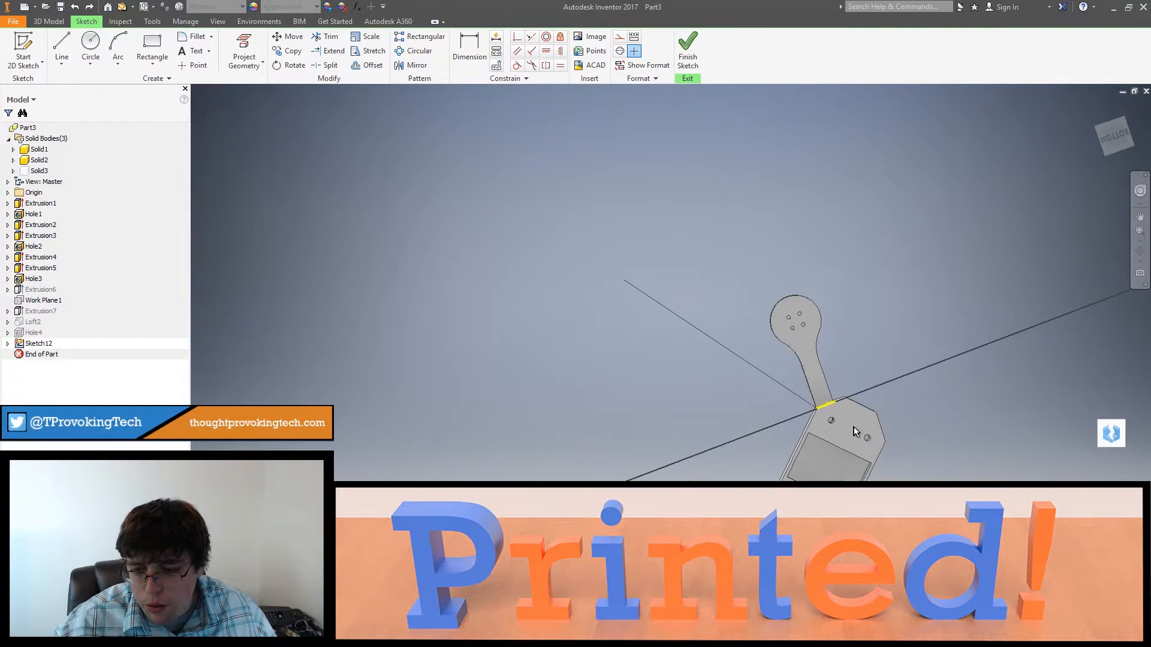
shift+middle_drag(853, 428, 853, 527)
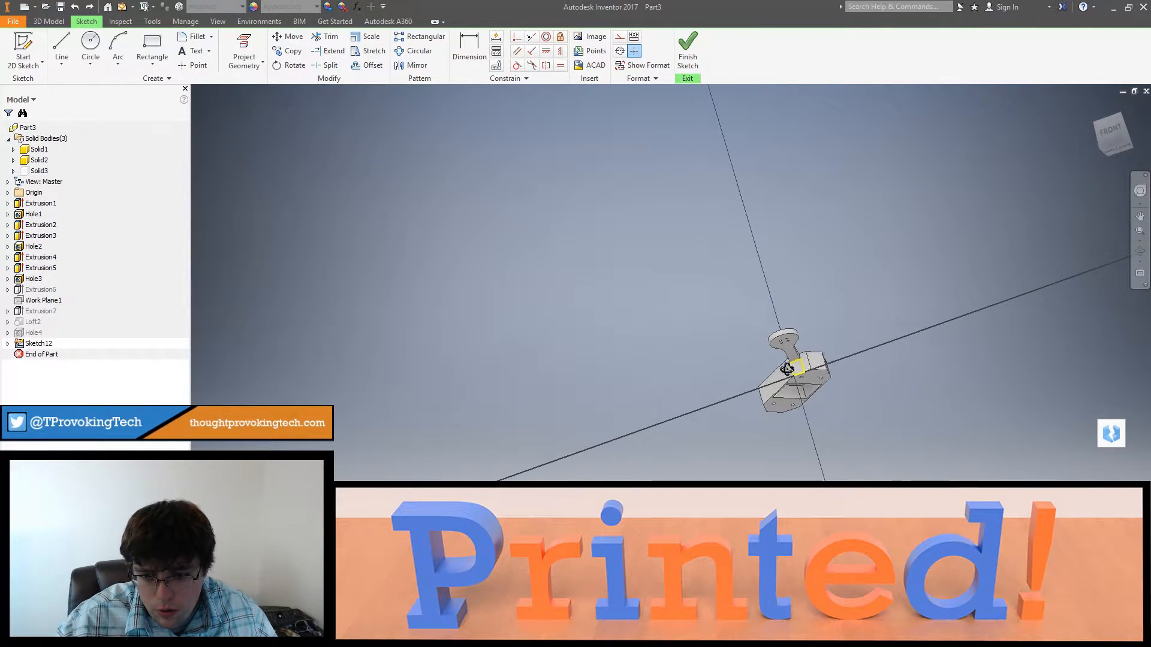
scroll(820, 335, up, 8)
shift+middle_drag(820, 335, 796, 340)
scroll(779, 367, up, 5)
Step: Finish the sketch beneath the arm and create a sketch on the arm's bottom face around the four button holes
click(687, 48)
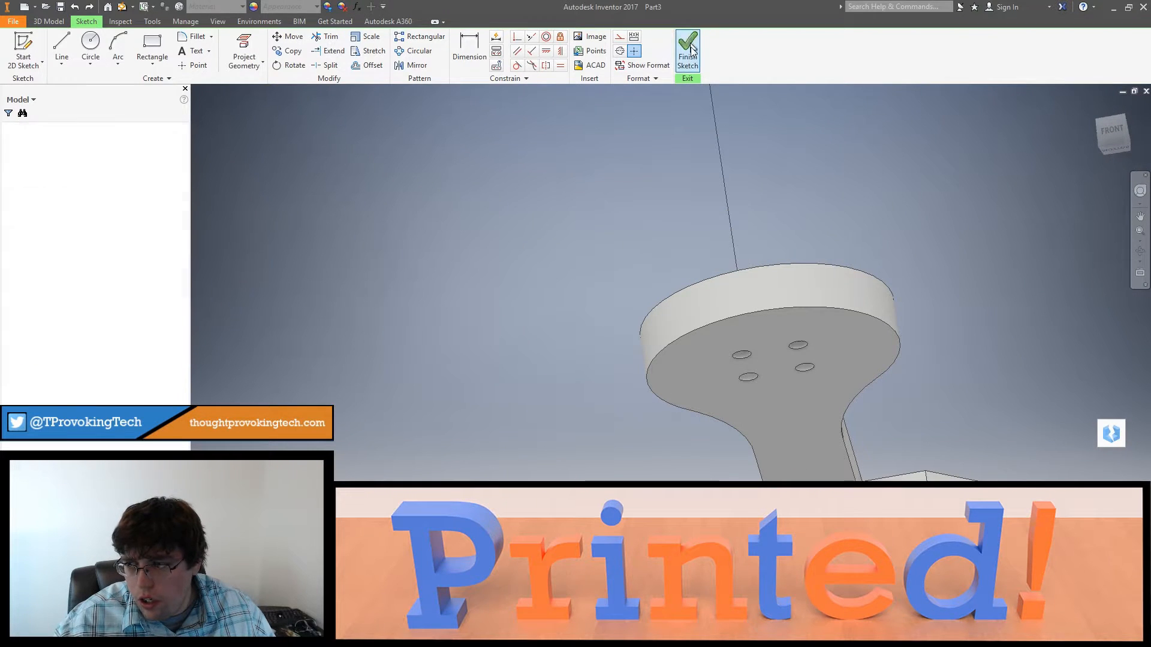
right_click(737, 389)
click(748, 407)
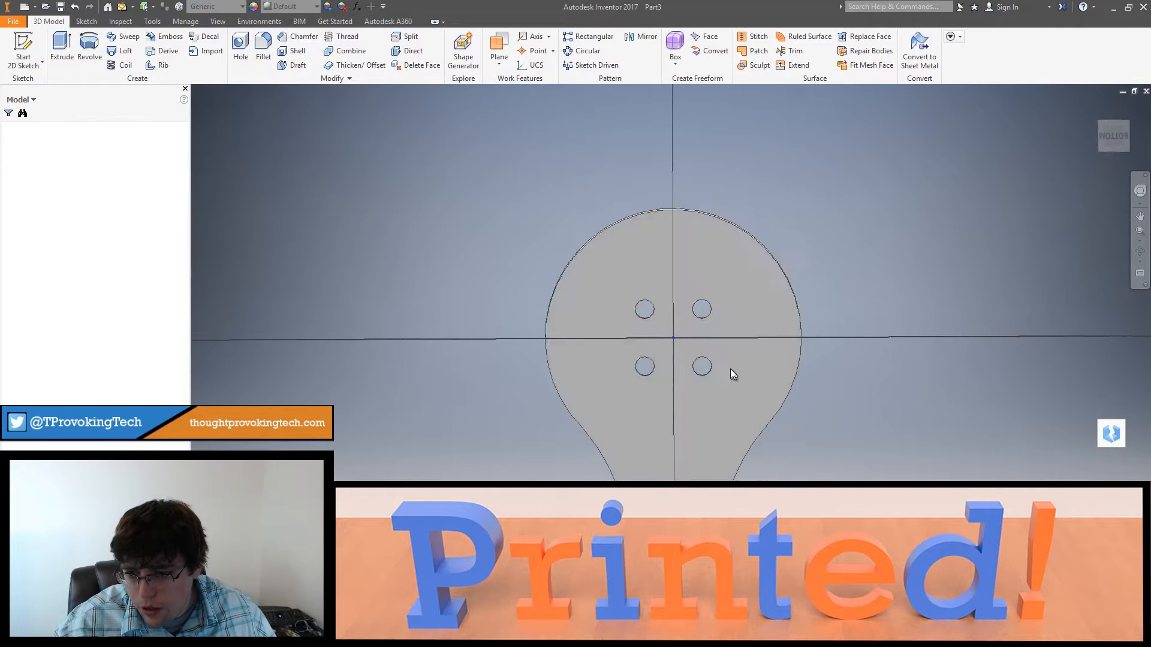
Step: Project the edge of the button's round pocket into the sketch on the arm's bottom face
shift+middle_drag(730, 370, 704, 477)
click(89, 48)
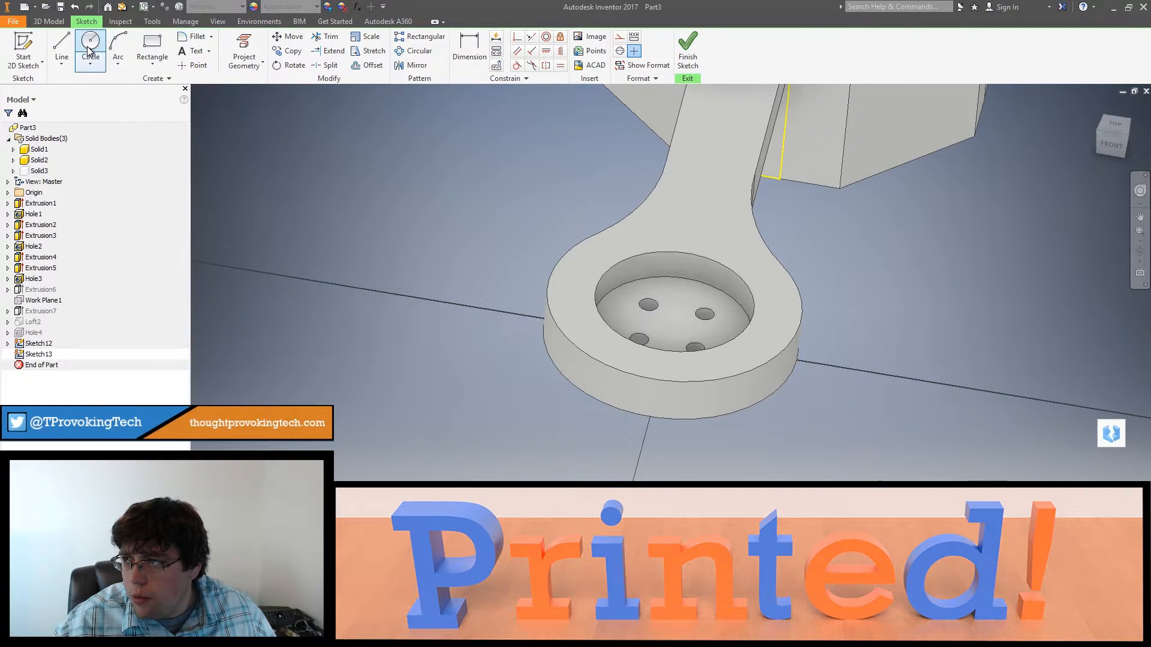
click(243, 48)
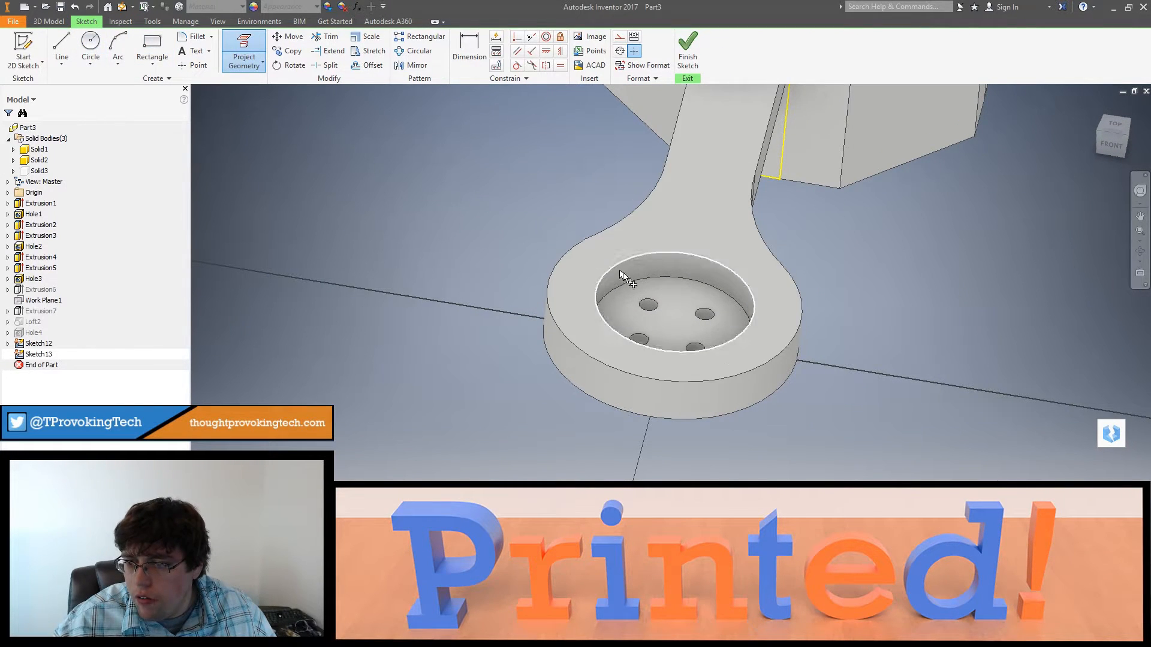
click(639, 280)
shift+middle_drag(697, 298, 723, 211)
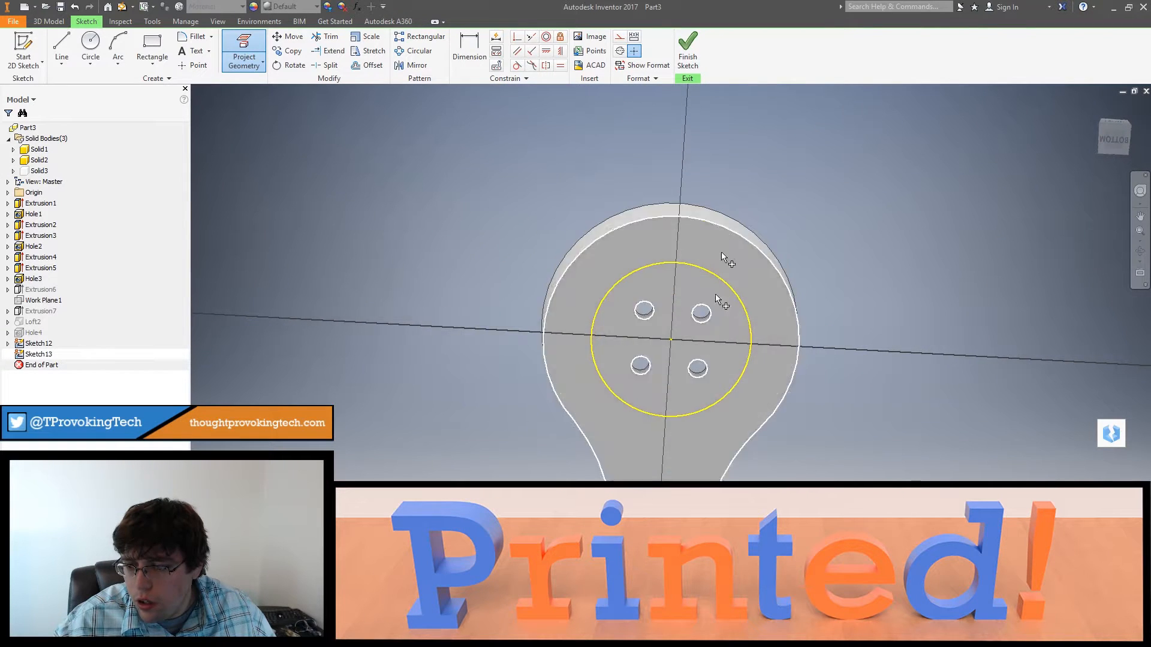
middle_drag(705, 381, 709, 213)
scroll(685, 322, down, 3)
middle_drag(684, 318, 690, 282)
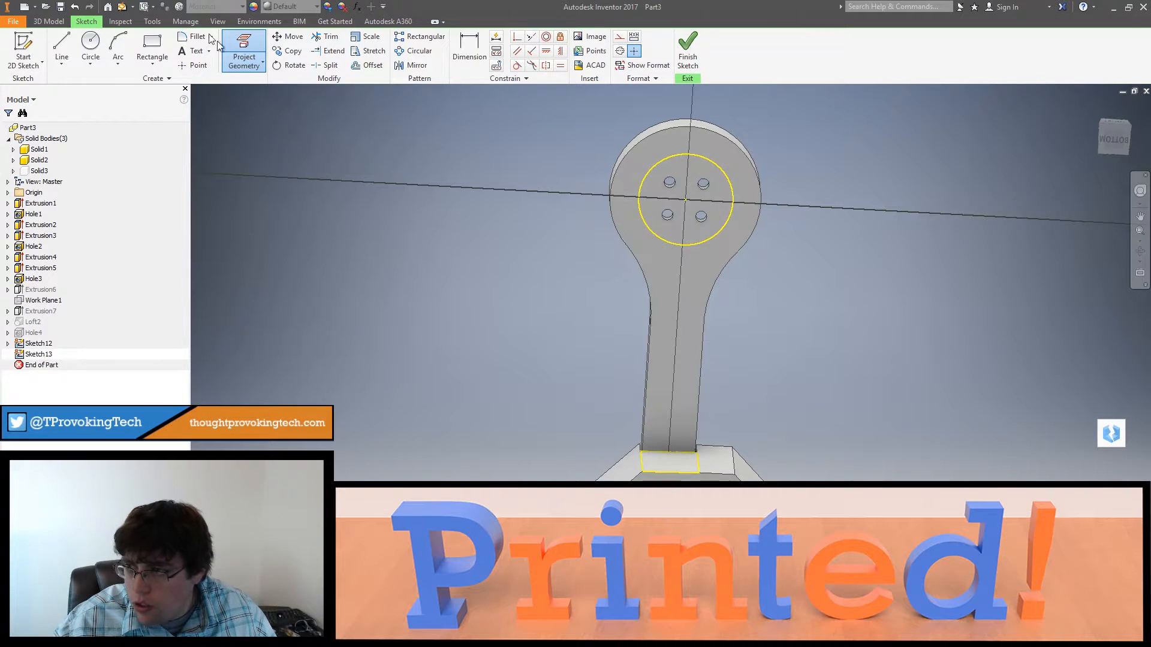
click(67, 41)
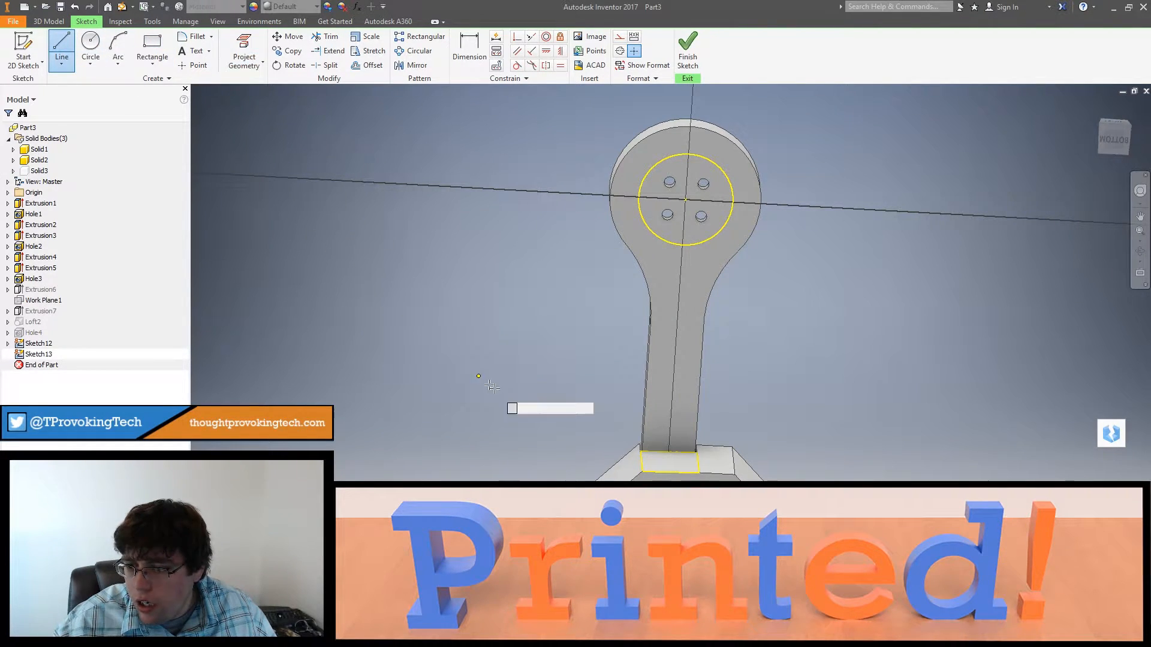
click(649, 453)
key(Escape)
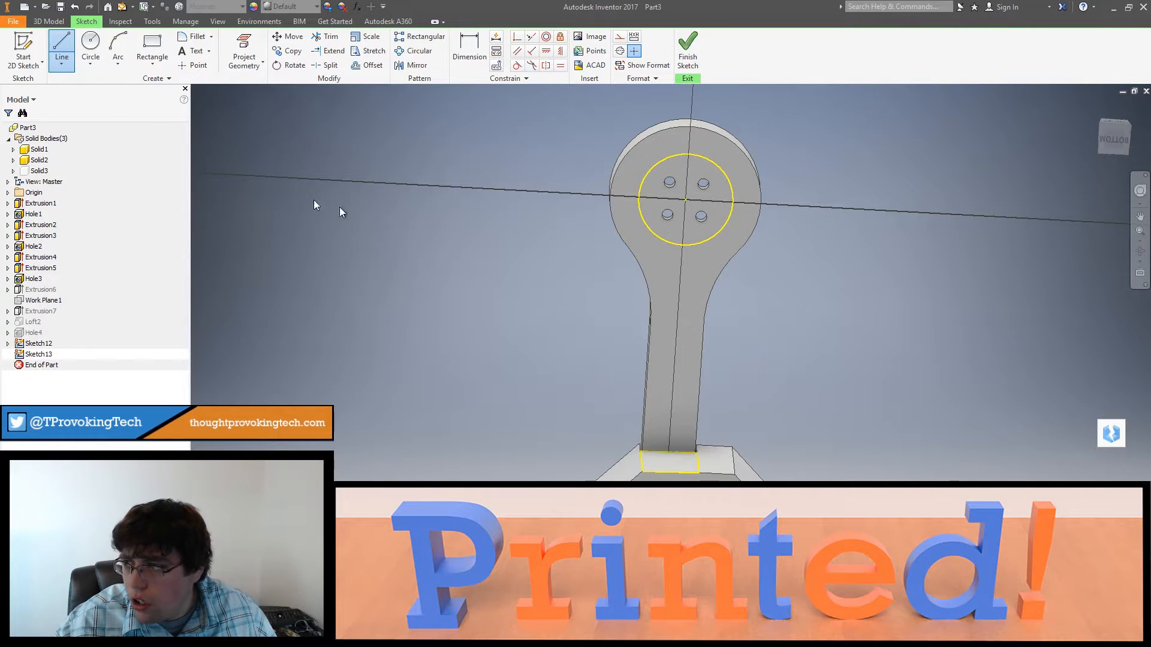
Step: Hide the frame body Solid2 so the arm's full underside is exposed
right_click(37, 163)
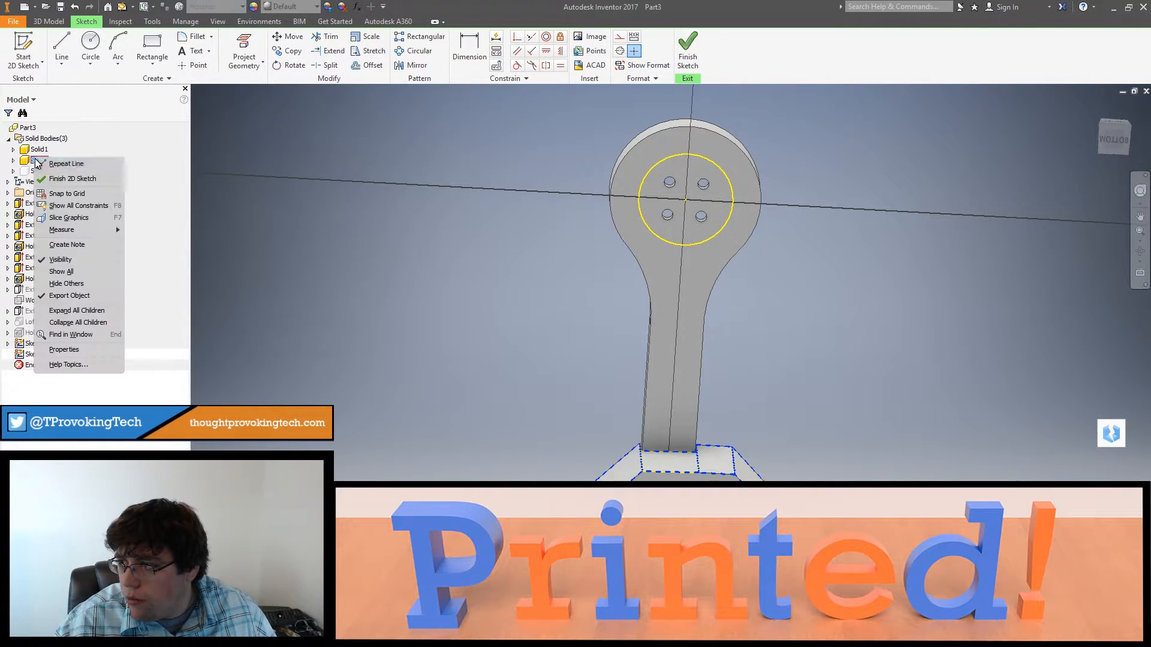
click(61, 260)
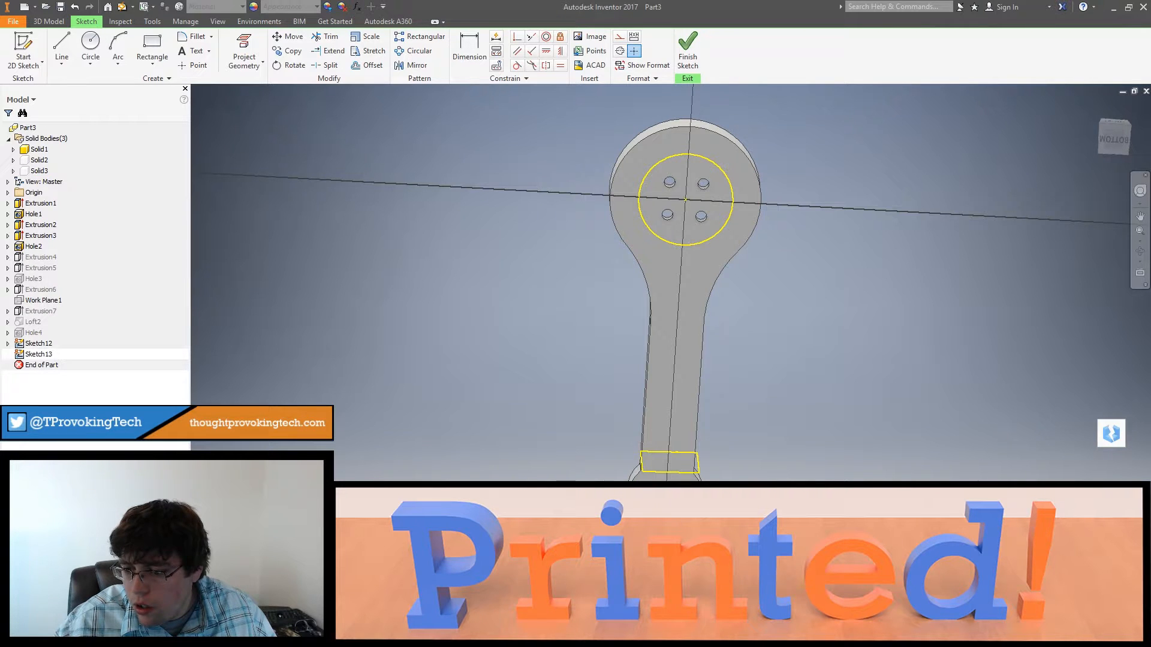
shift+middle_drag(677, 288, 674, 336)
mouse_move(675, 479)
shift+middle_down()
mouse_move(711, 467)
mouse_move(724, 429)
mouse_move(717, 465)
mouse_move(685, 462)
shift+middle_up()
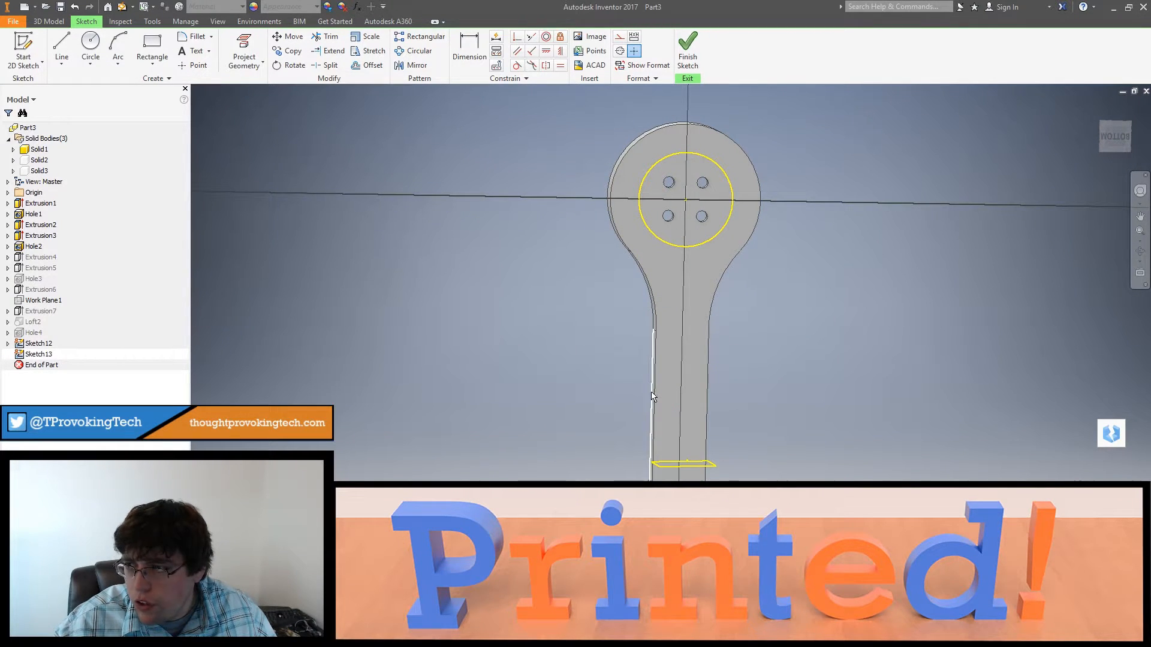
Step: Sketch a lengthwise line about 3.1 in long on the arm's underside up into the projected circle, and offset it 0.150 in towards the centreline
click(61, 47)
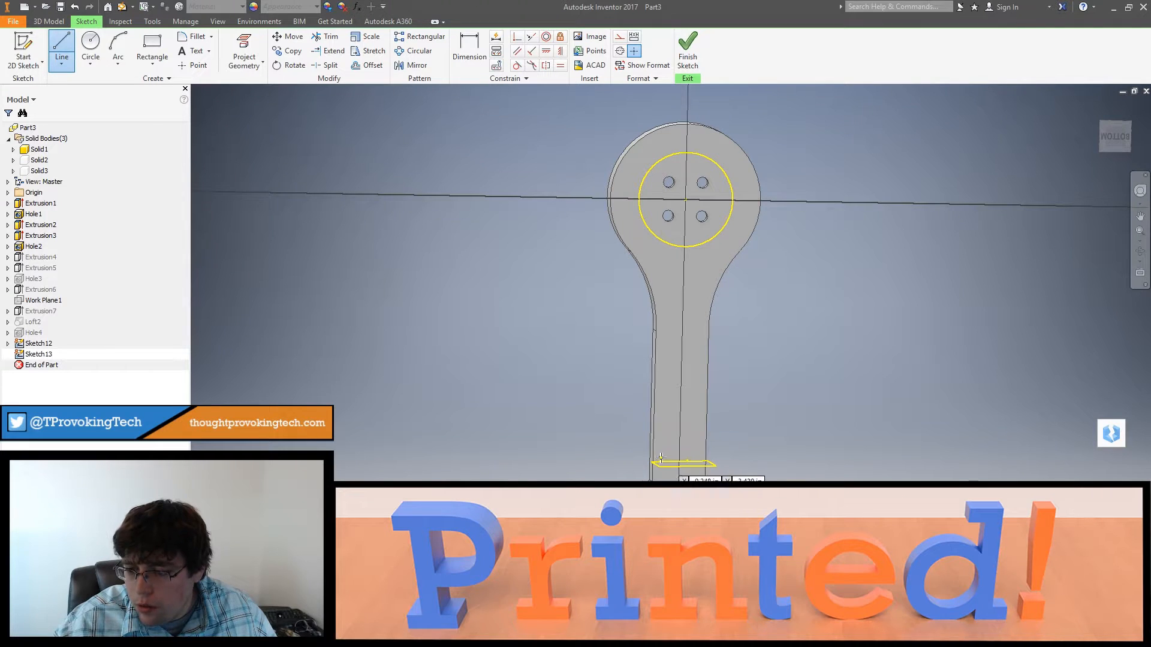
click(1113, 137)
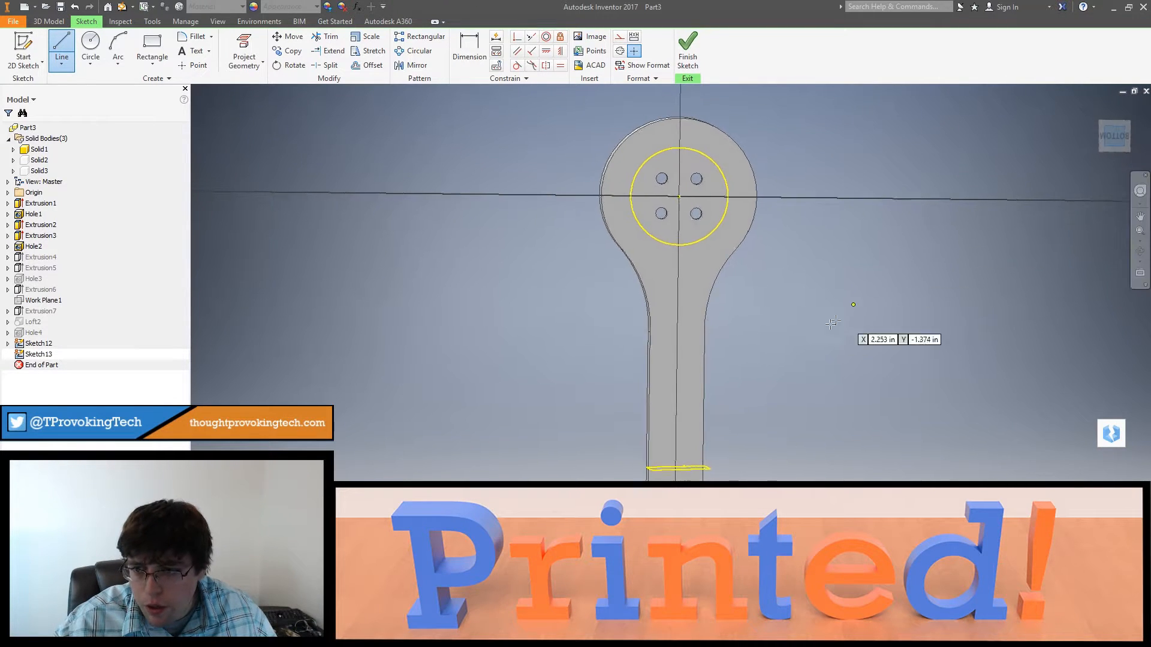
click(653, 474)
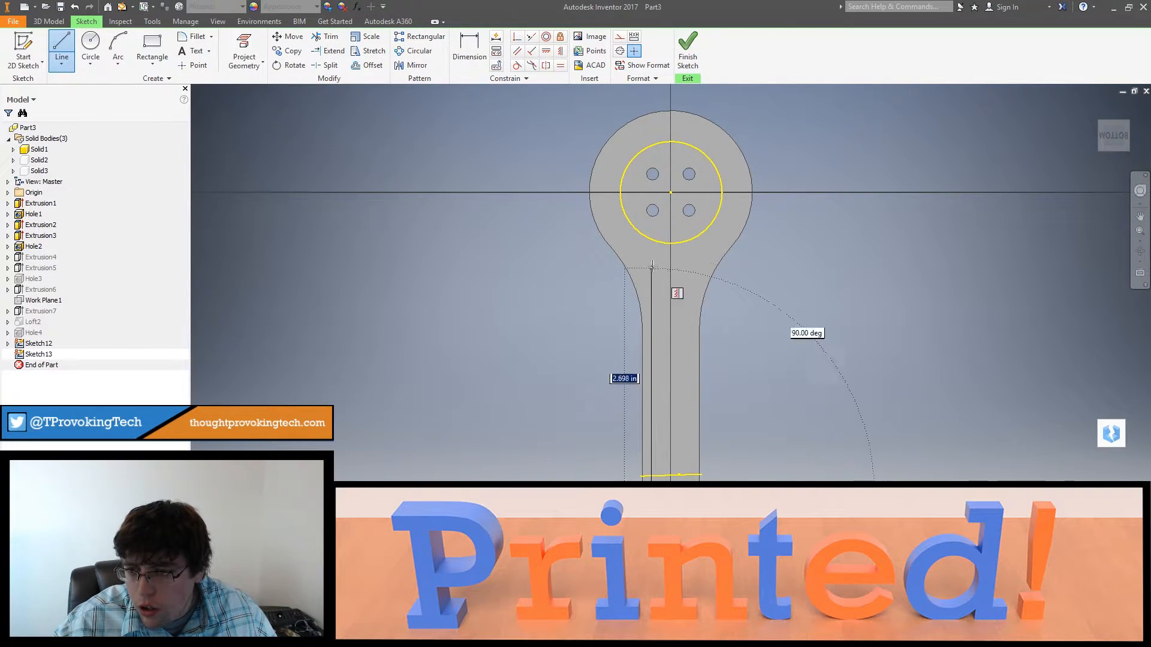
click(652, 233)
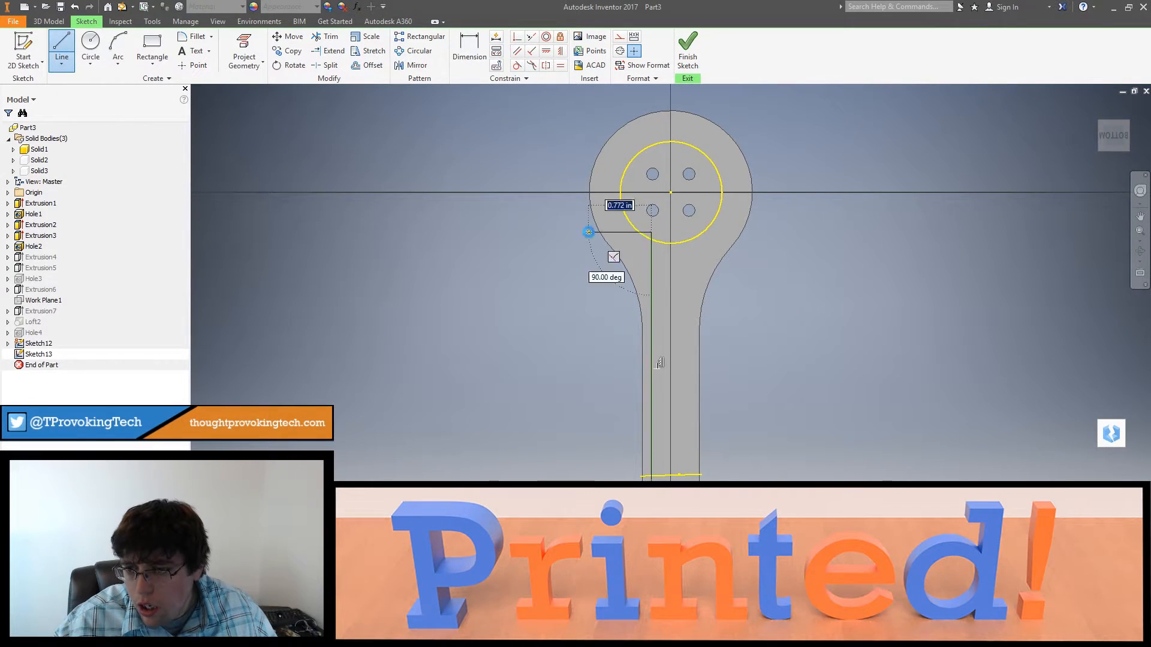
key(Escape)
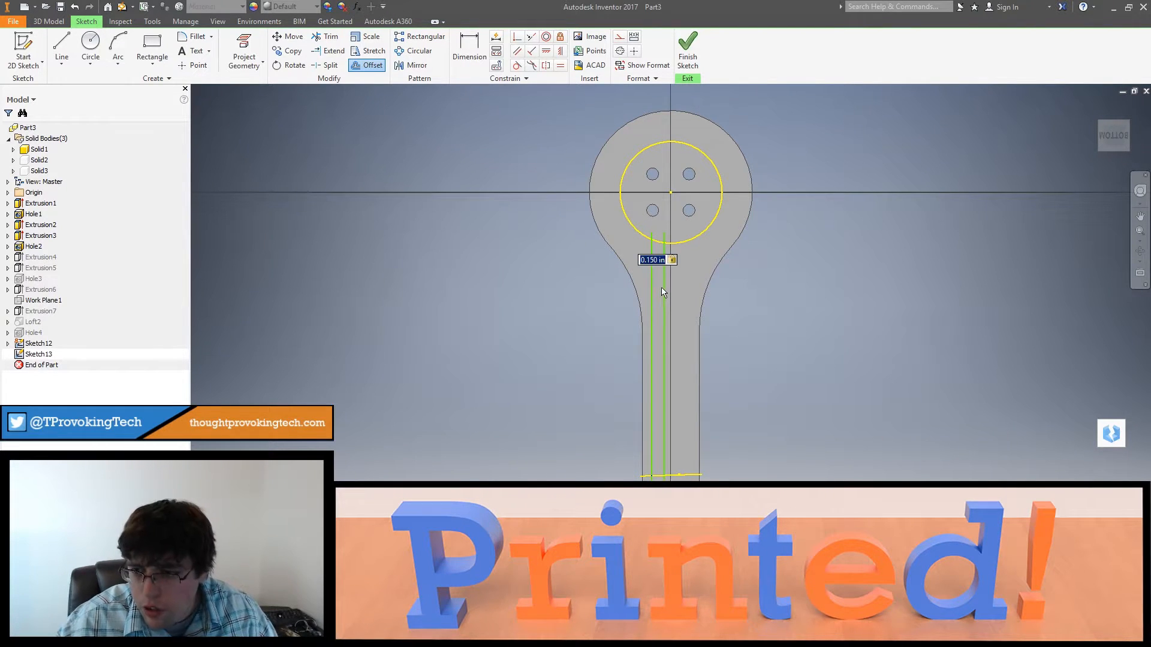
key(Escape)
Step: Join the two parallel lines inside the projected circle with a 0.075 in radius arc
scroll(610, 219, down, 3)
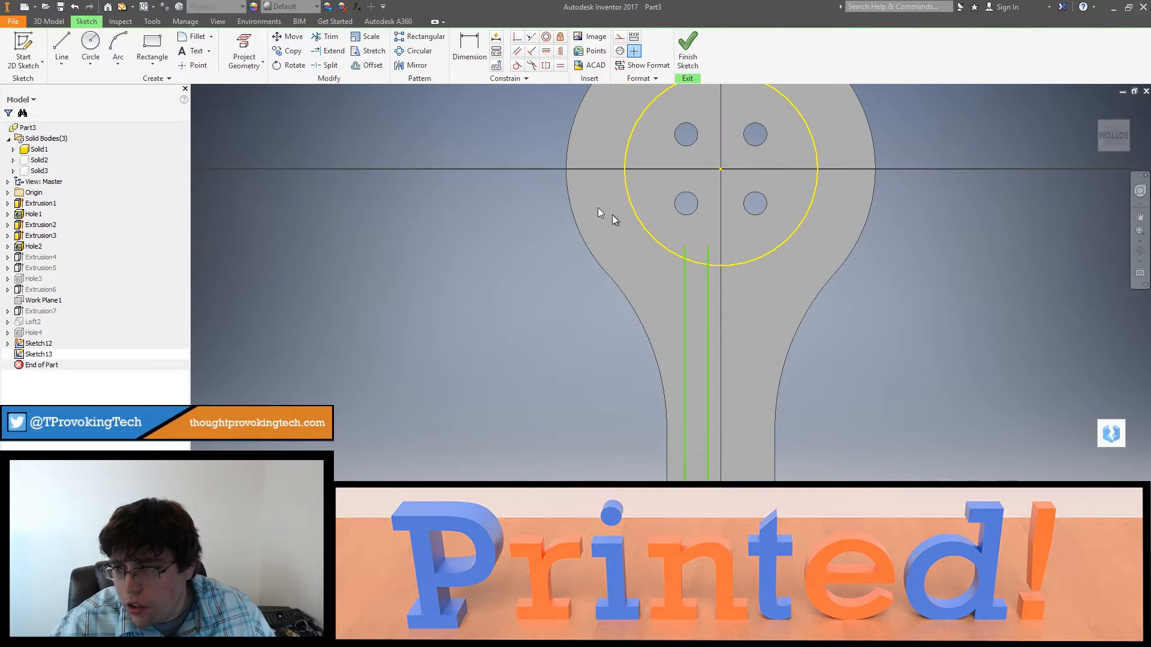
click(118, 48)
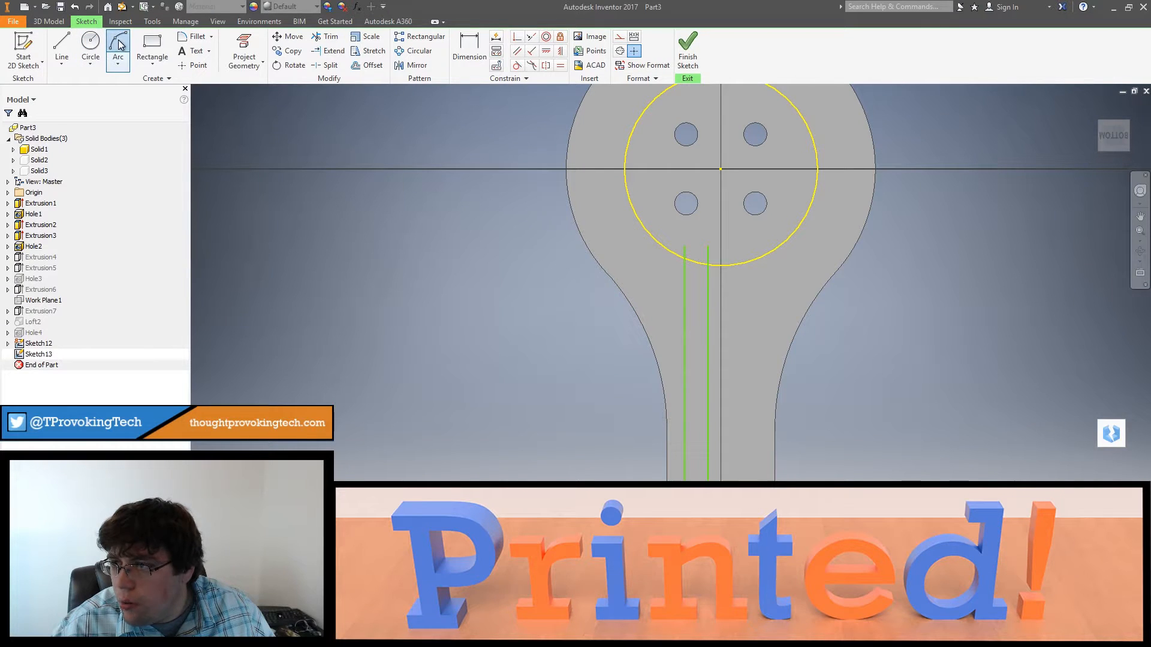
click(685, 246)
click(707, 246)
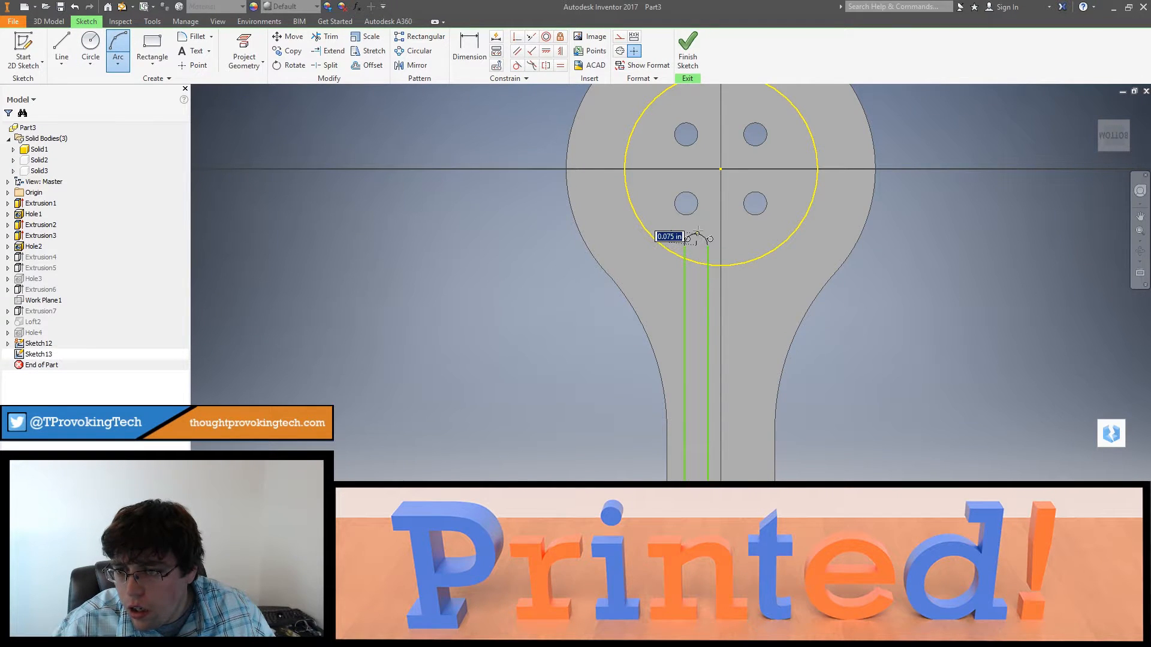
click(697, 231)
Step: Close the slot's frame-side end with a 0.075 in radius arc and trim the line ends extending beyond it
middle_drag(729, 254, 717, 111)
middle_drag(726, 370, 703, 198)
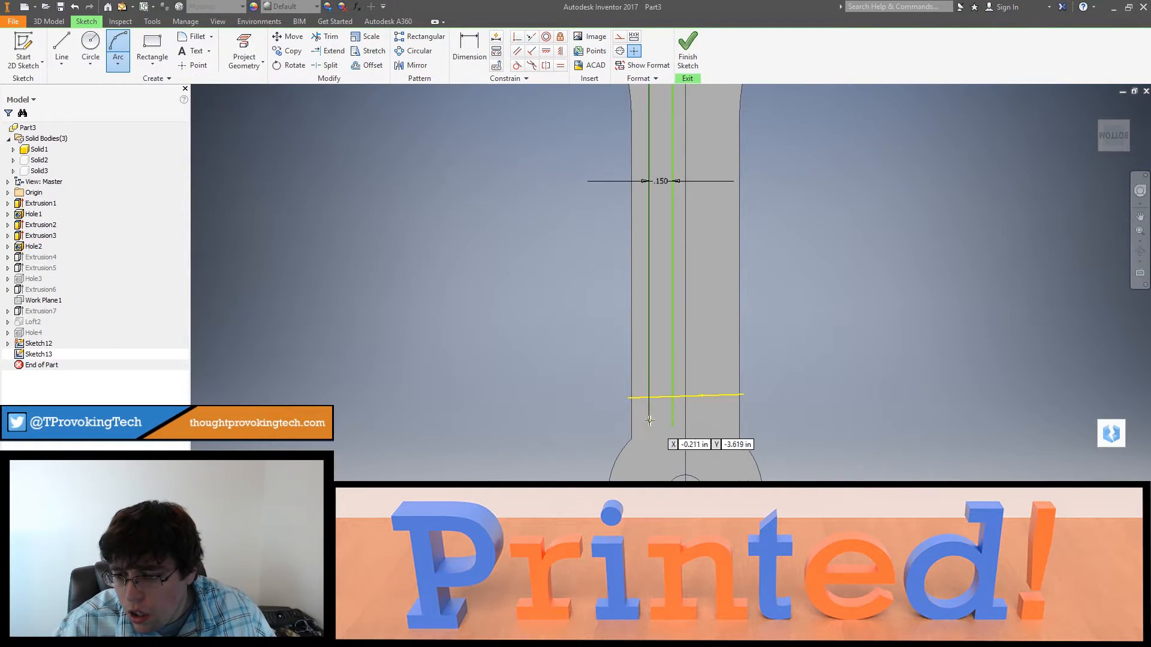
mouse_move(662, 129)
middle_down()
mouse_move(685, 313)
mouse_move(657, 111)
middle_up()
middle_drag(717, 381, 718, 218)
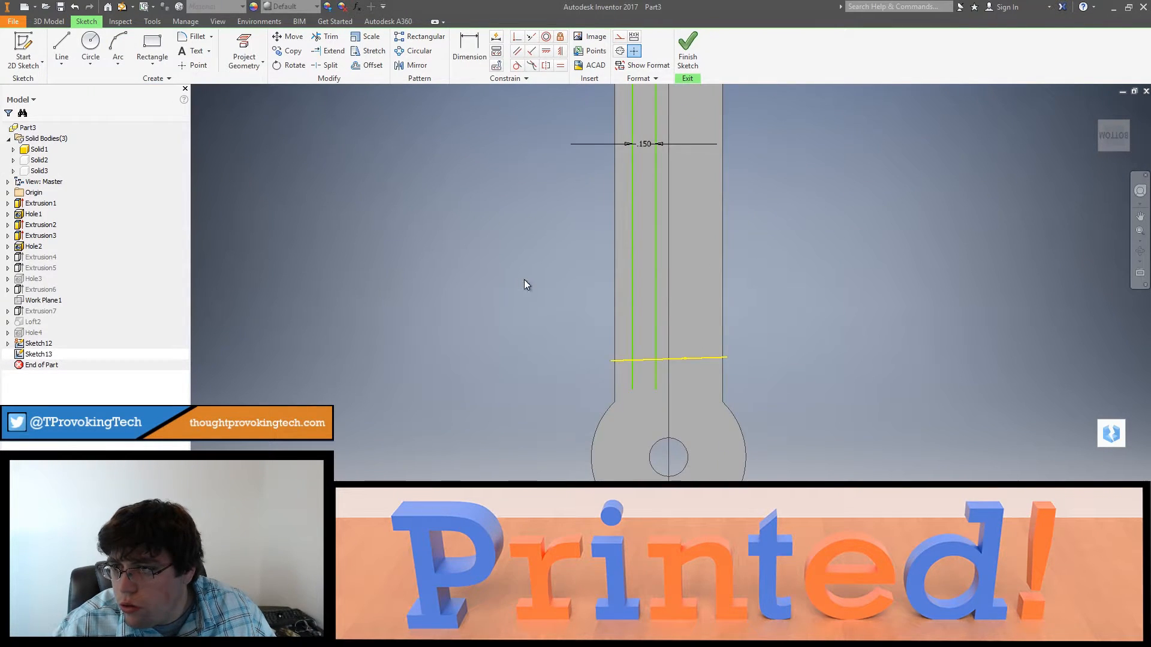
middle_drag(523, 279, 535, 357)
click(469, 48)
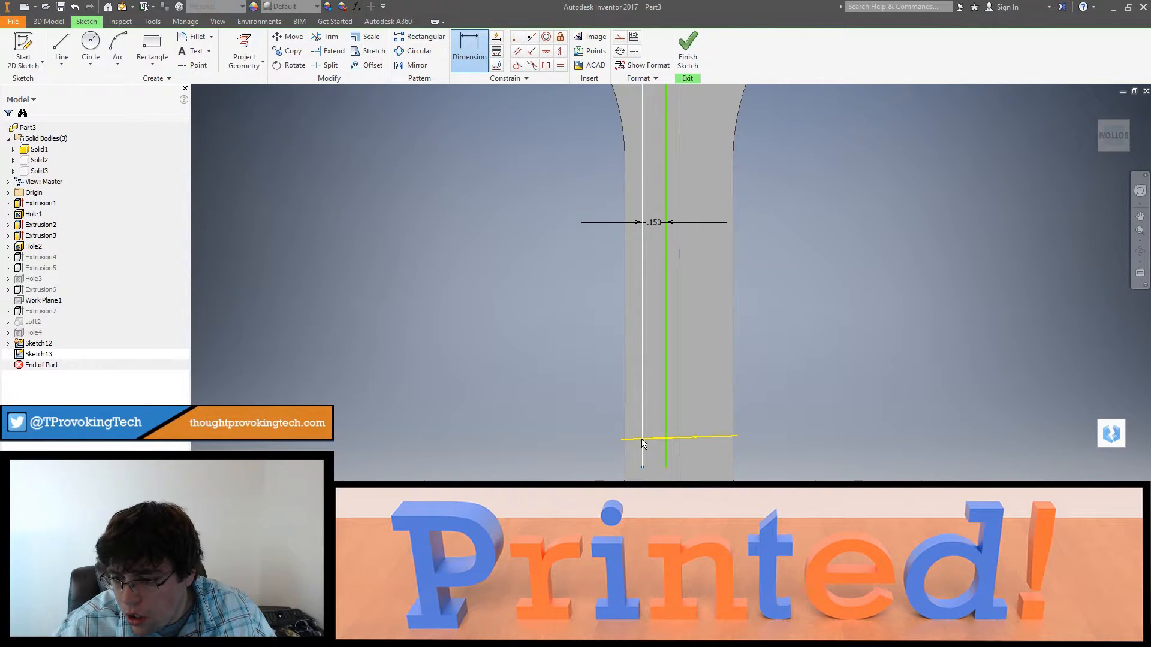
click(115, 48)
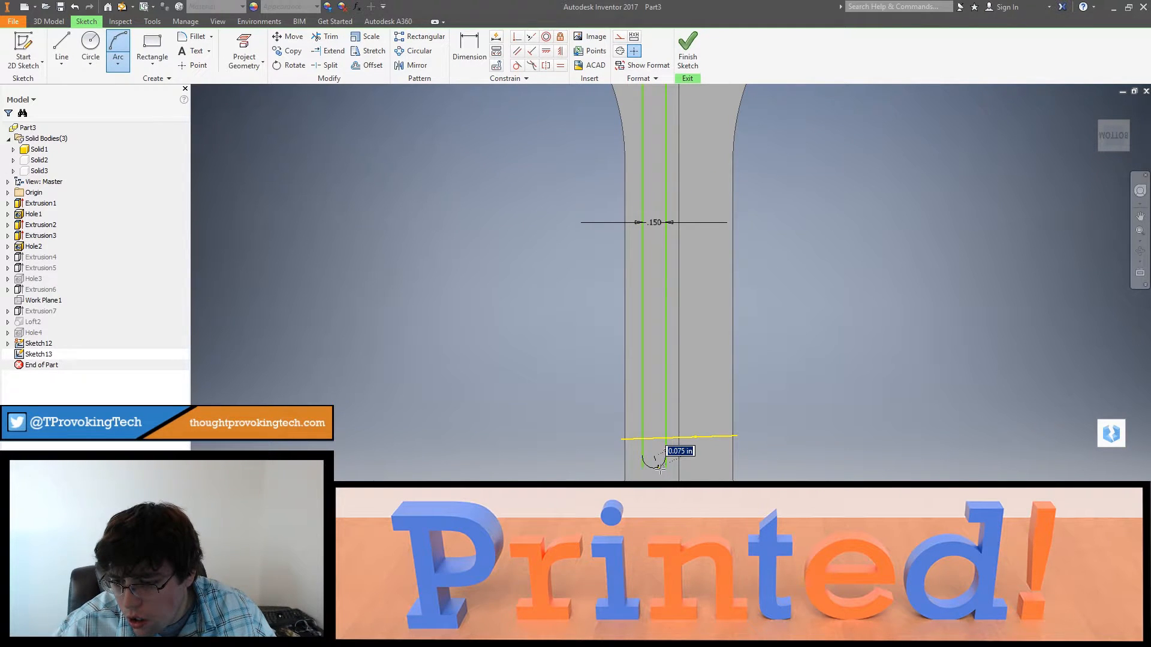
key(Escape)
scroll(660, 473, down, 3)
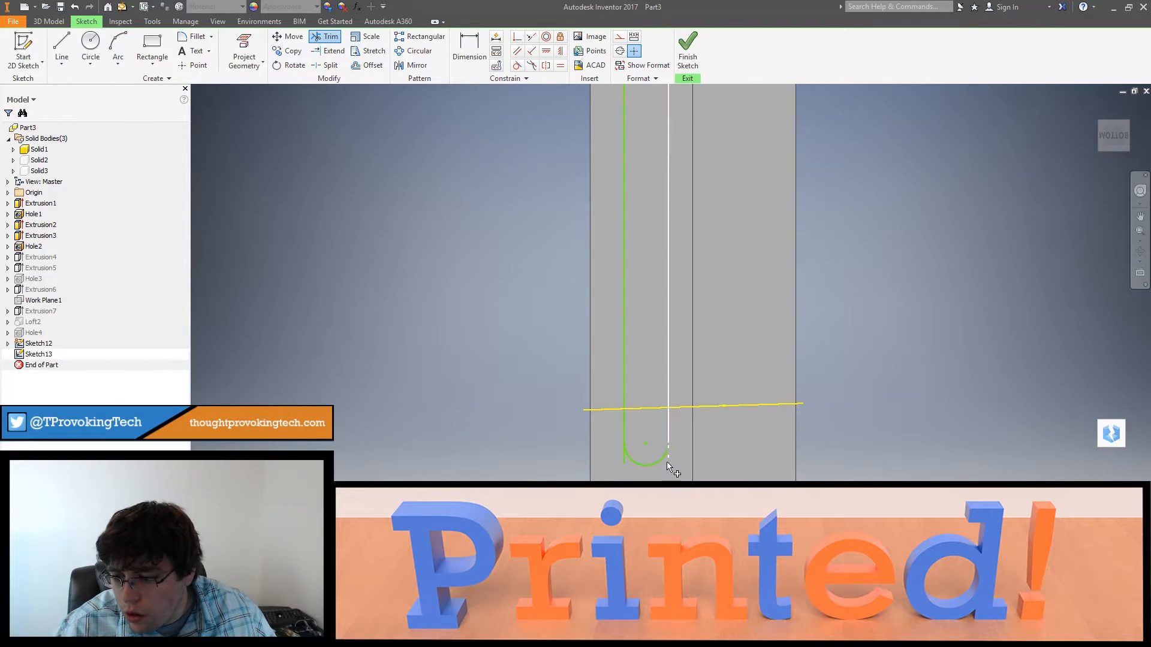
scroll(665, 461, up, 5)
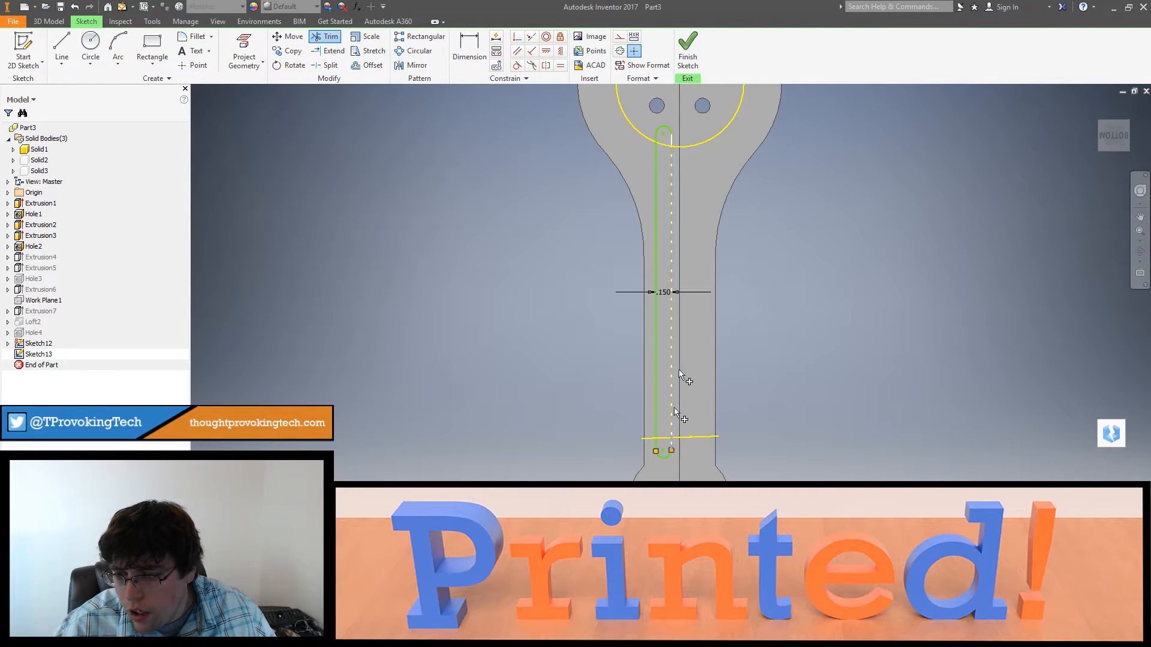
Step: Finish the sketch and cut the slot profile 1/8 in deep into the arm's underside
click(688, 40)
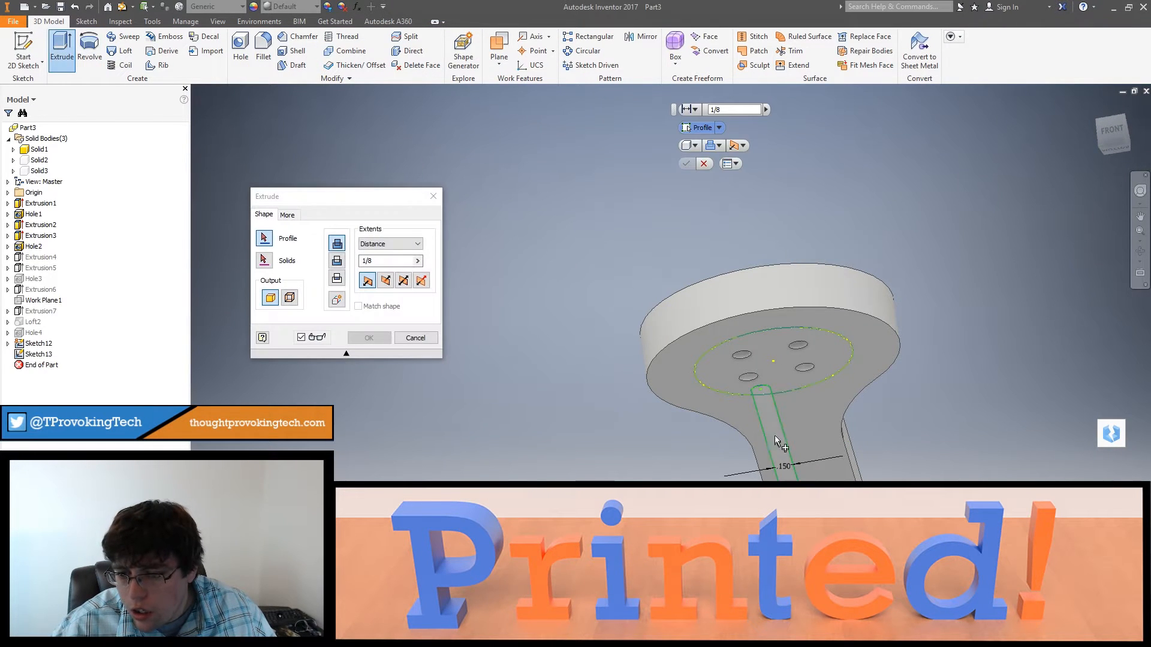
click(388, 281)
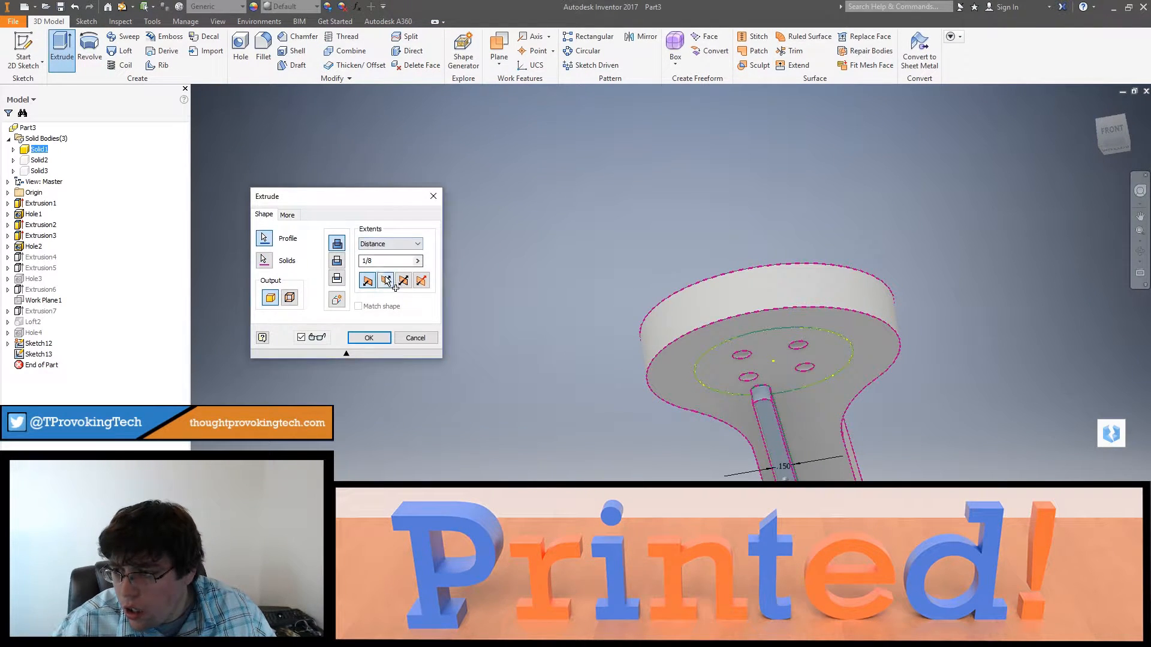
shift+middle_drag(714, 342, 713, 399)
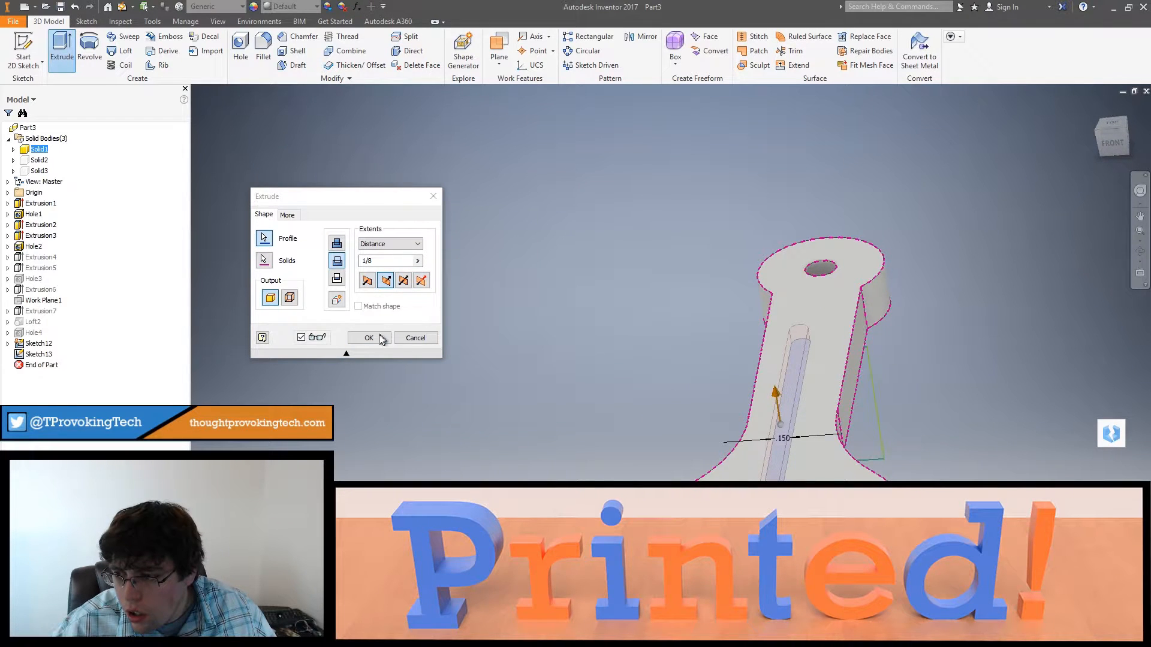
click(368, 338)
shift+middle_drag(599, 404, 744, 461)
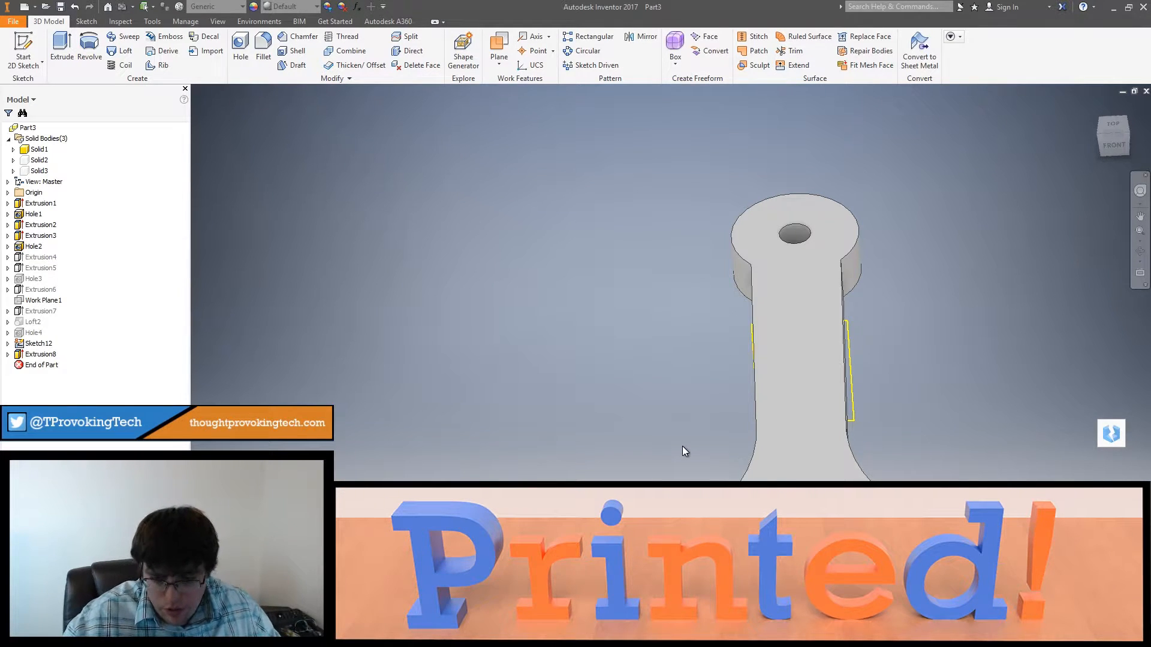
shift+middle_drag(682, 445, 764, 402)
Step: Undo the slot cut and its sketched lines and arcs, keeping the projected pocket circle in the sketch
key(ctrl+z)
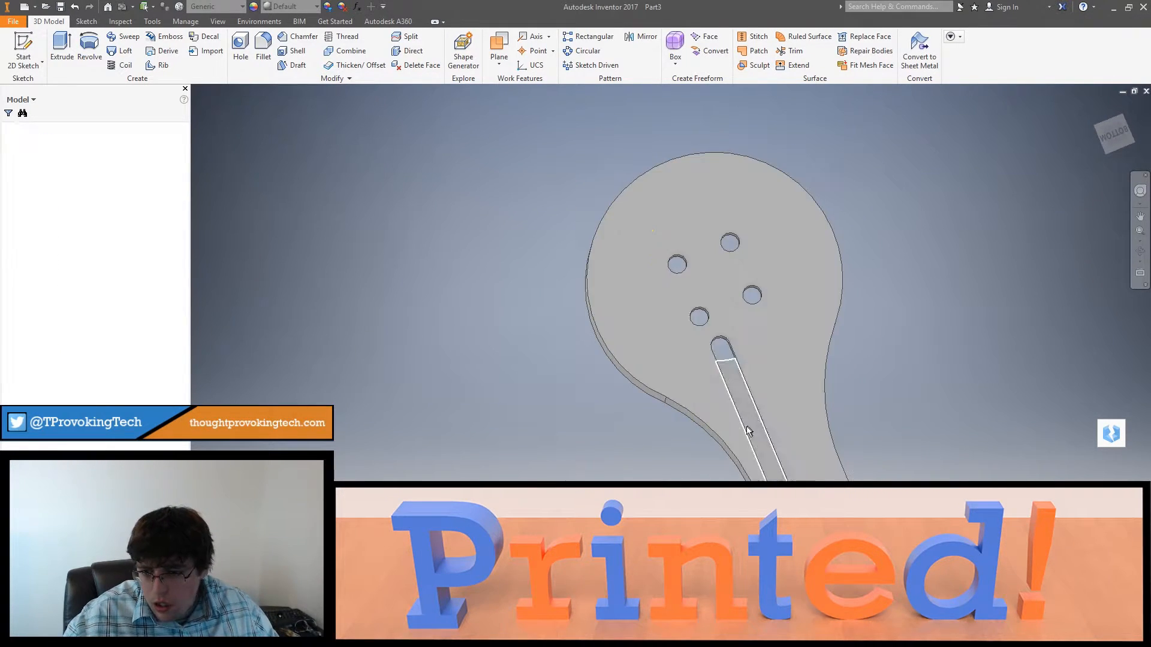
mouse_move(745, 449)
middle_down()
mouse_move(671, 363)
mouse_move(626, 172)
middle_up()
key(ctrl+z)
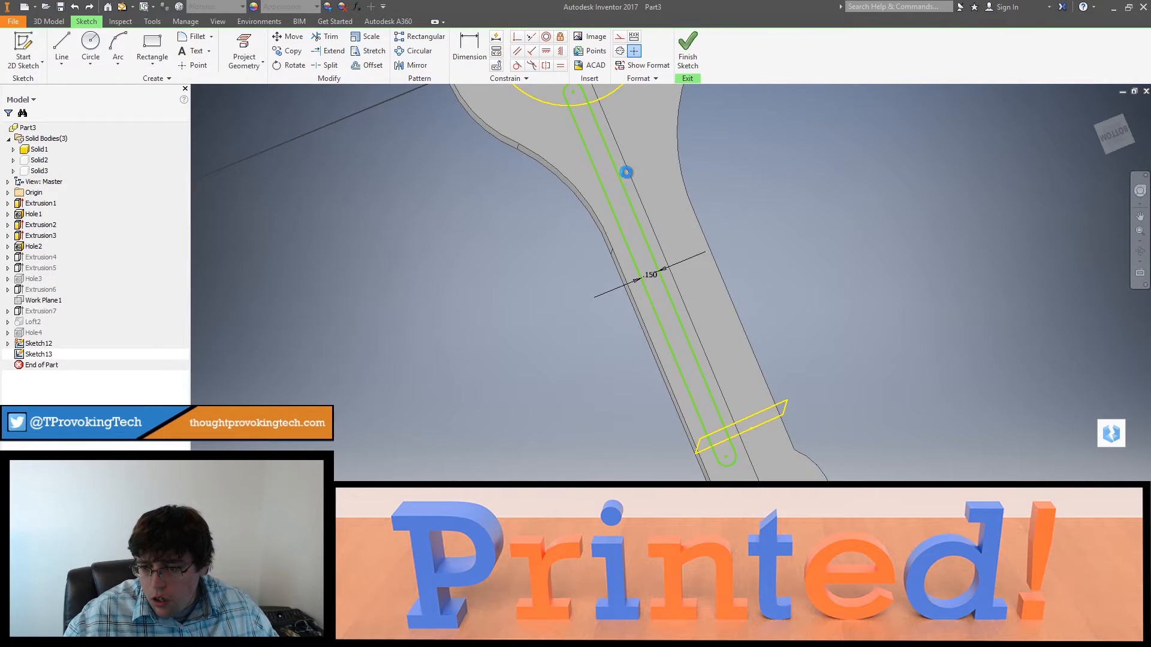
key(ctrl+z)
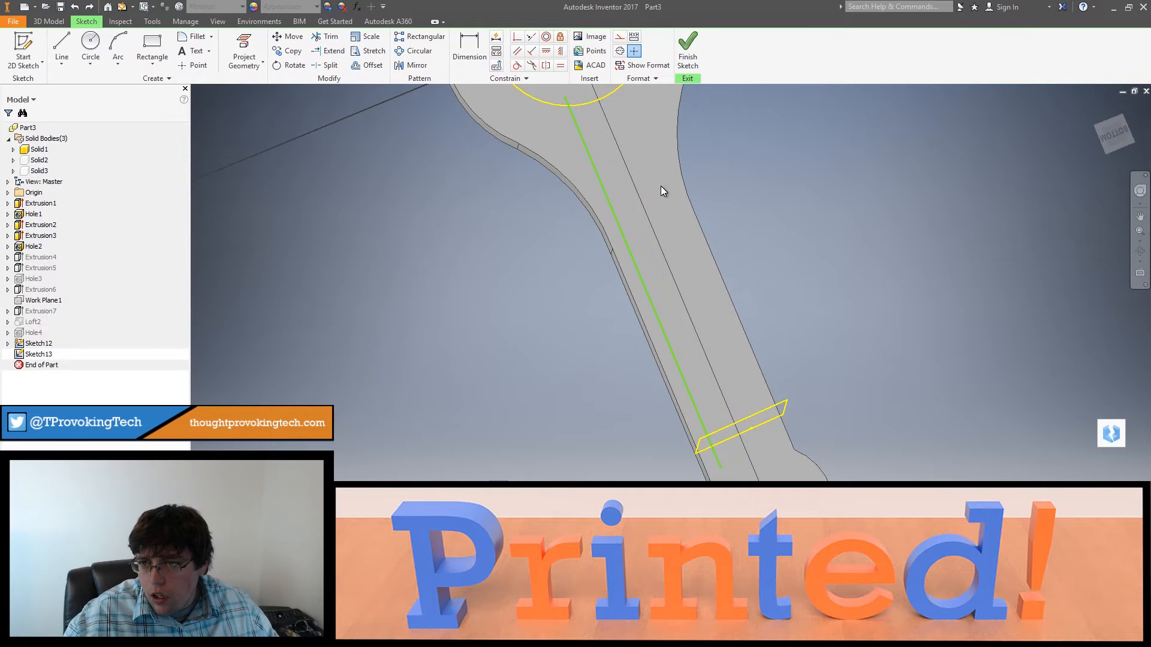
Step: Draw a slightly slanted line about 2.94 in long from just inside the projected pocket circle to just past the frame edge
scroll(660, 186, down, 5)
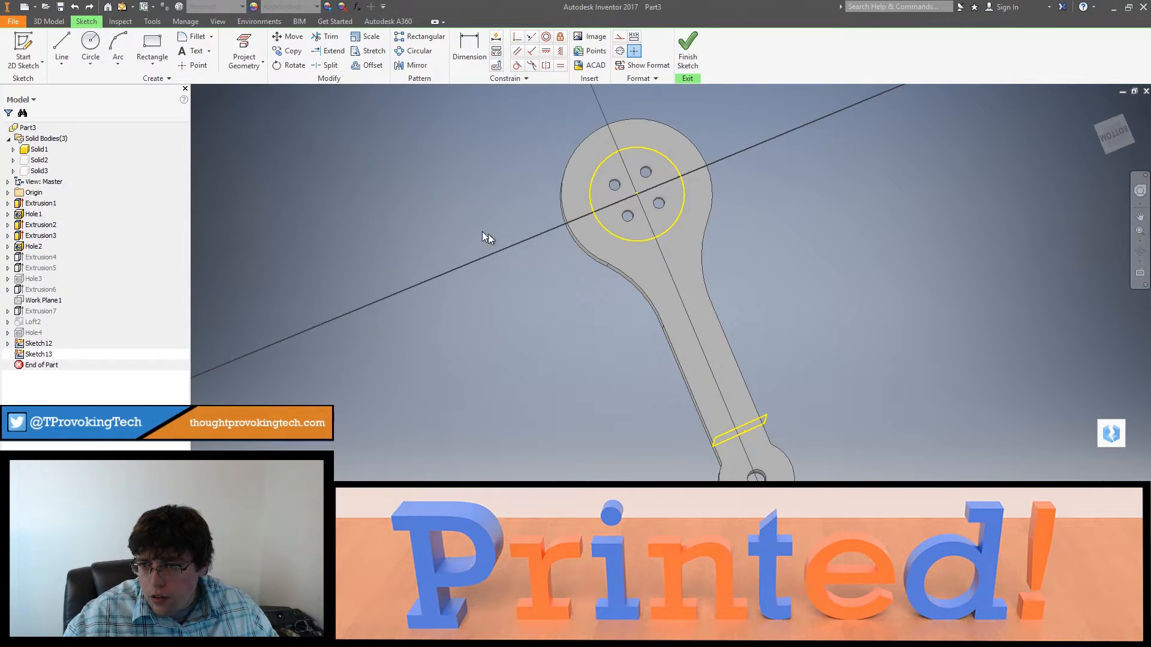
click(71, 40)
shift+middle_drag(737, 390, 772, 350)
scroll(755, 384, up, 3)
scroll(575, 246, down, 2)
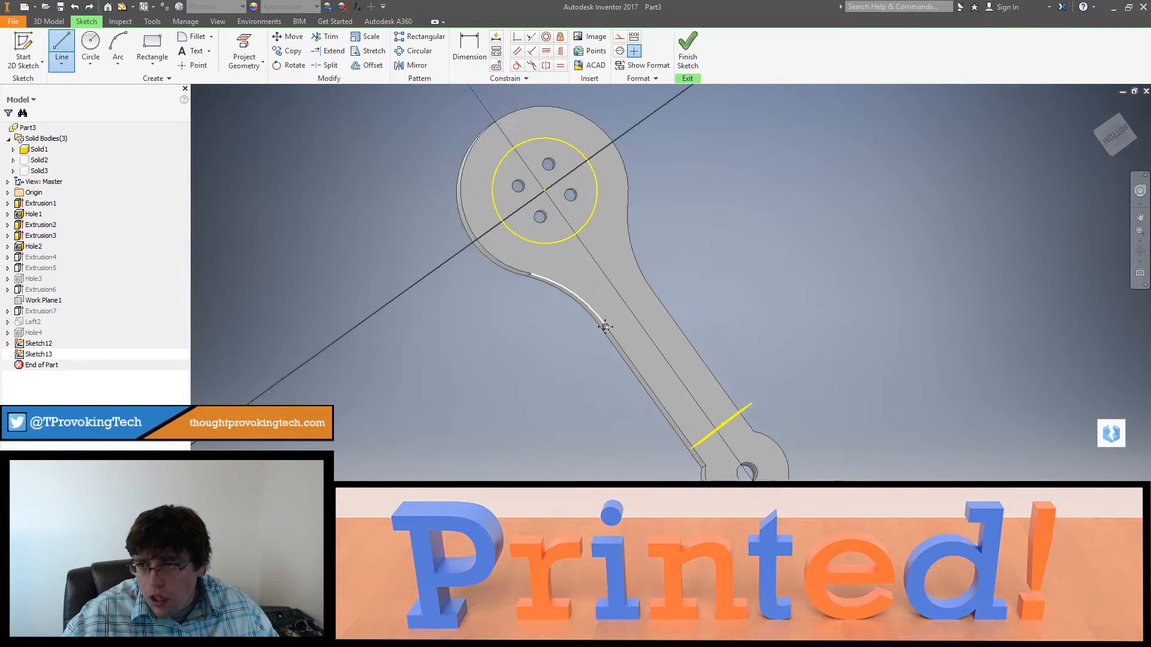
scroll(574, 240, up, 2)
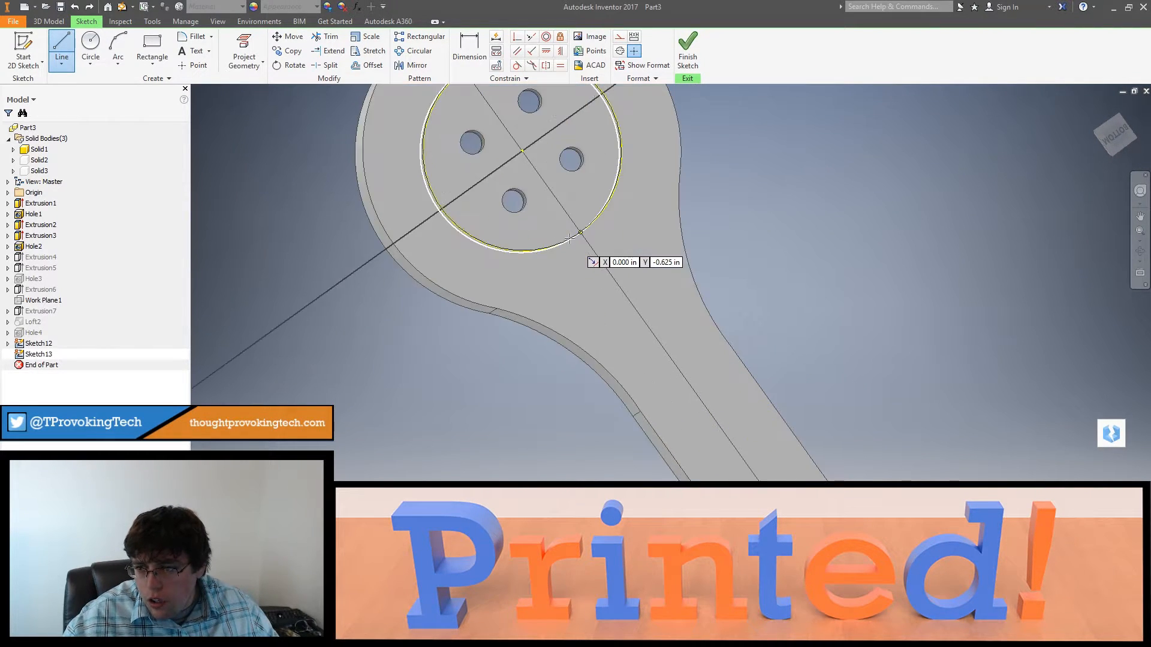
click(567, 241)
middle_drag(620, 331, 575, 185)
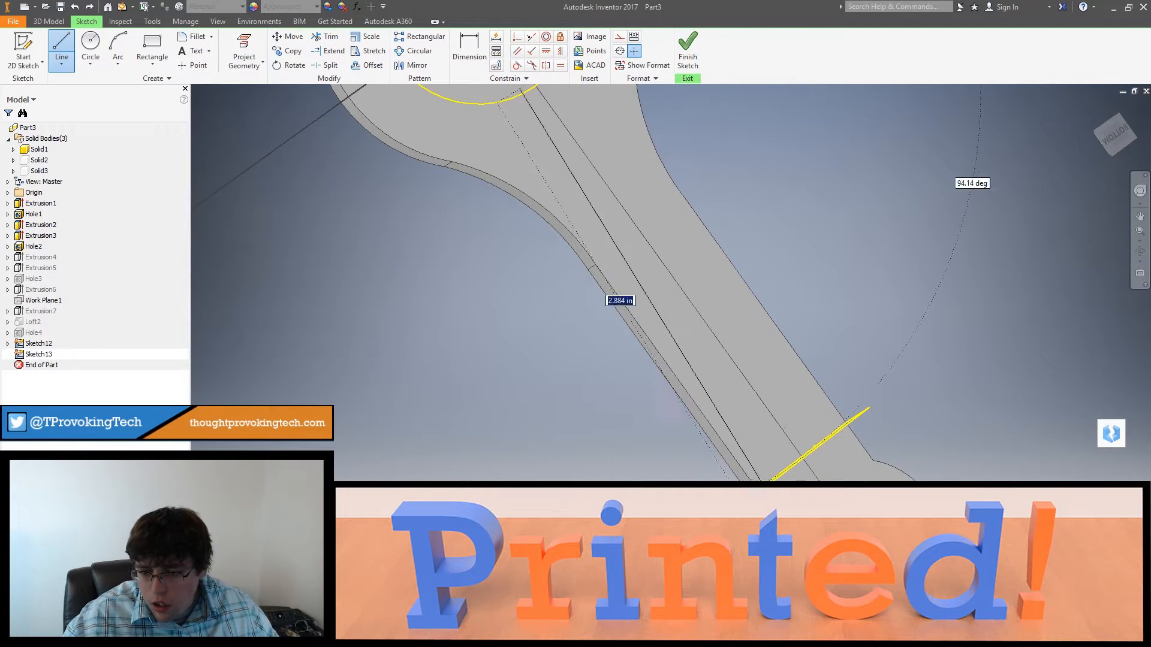
scroll(868, 408, up, 4)
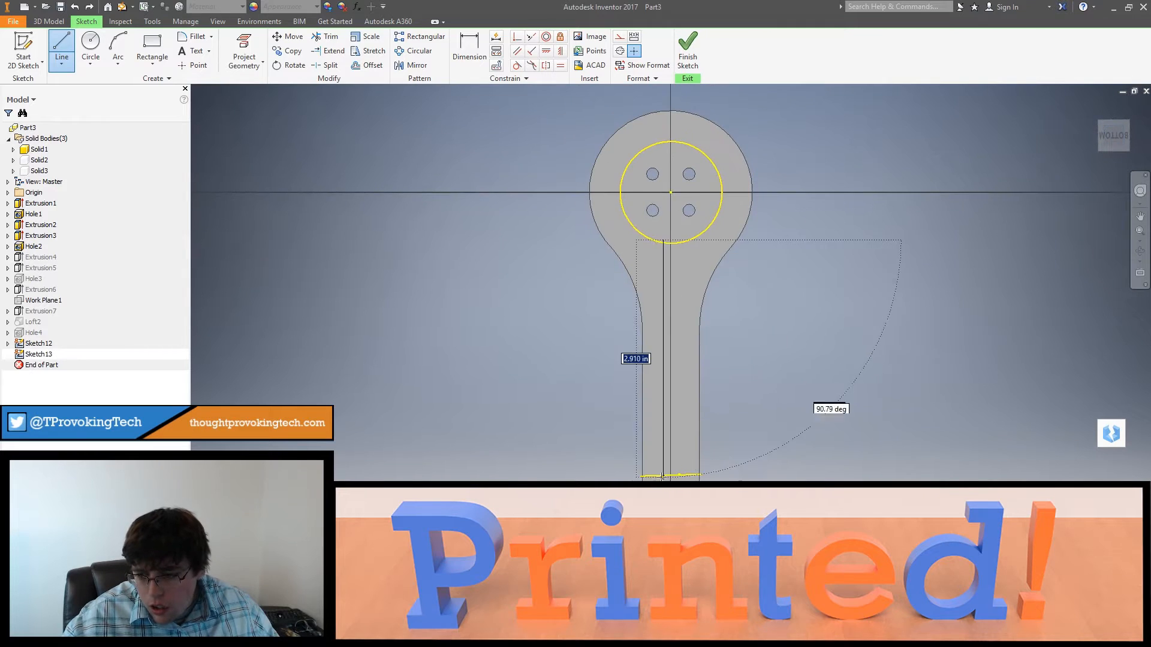
scroll(652, 476, up, 5)
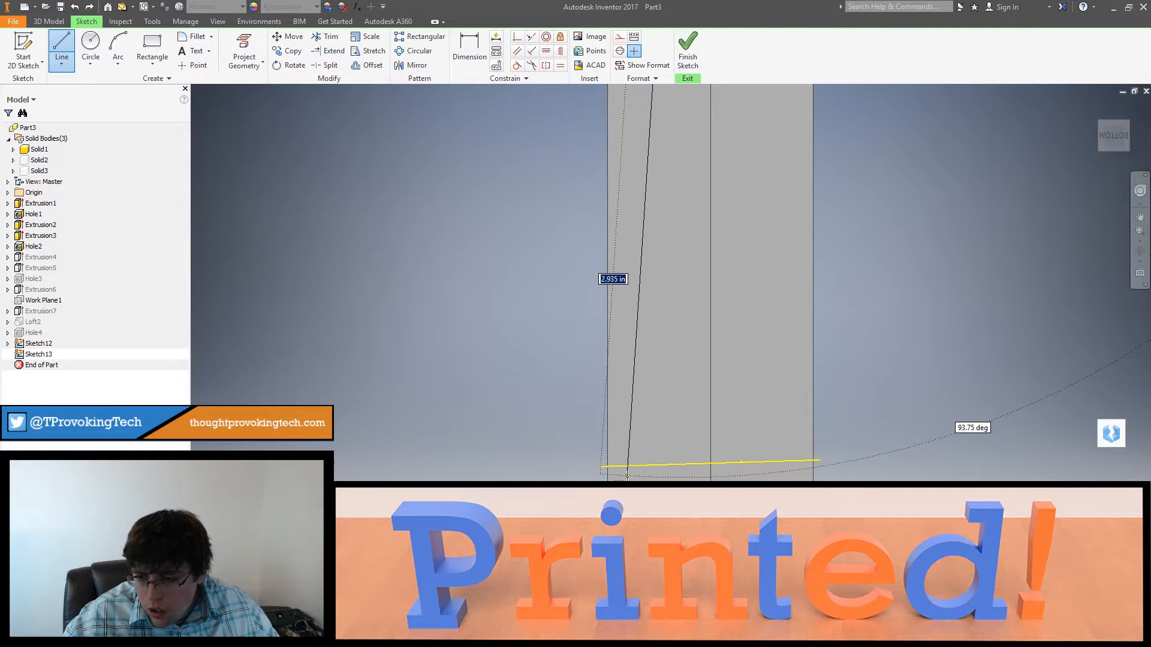
click(627, 475)
key(Escape)
Step: Offset the slanted line by 0.150 in across the arm's centreline to form the slot's second side
scroll(690, 420, down, 3)
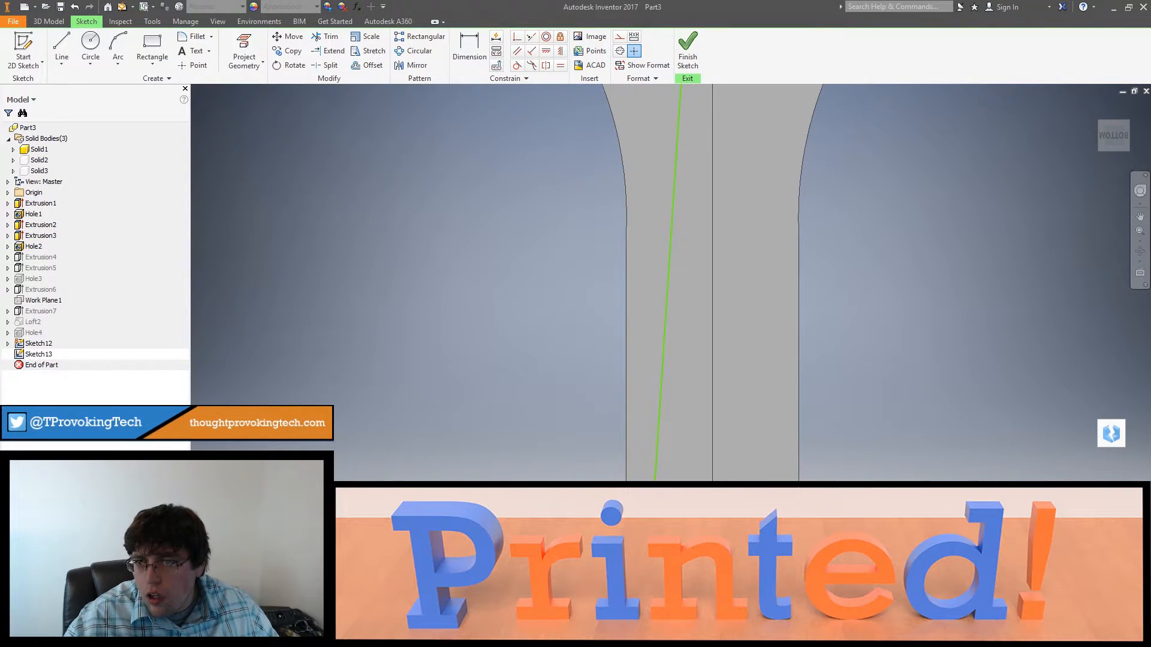
middle_drag(681, 419, 681, 573)
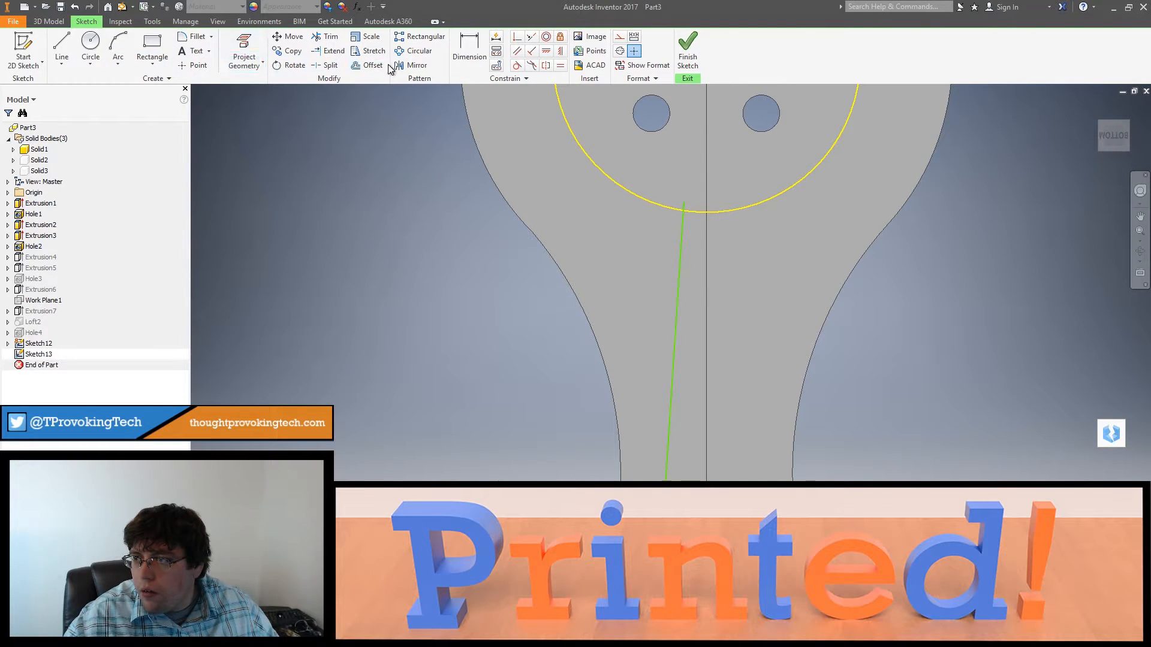
click(683, 239)
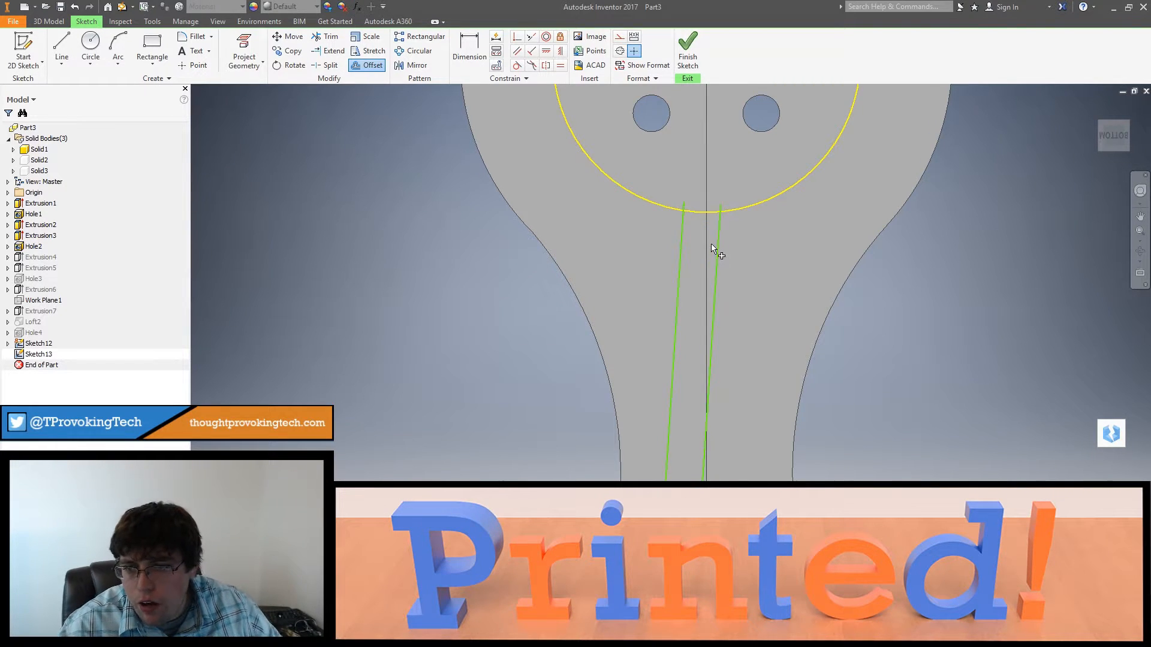
click(712, 247)
scroll(735, 282, down, 5)
scroll(736, 333, up, 4)
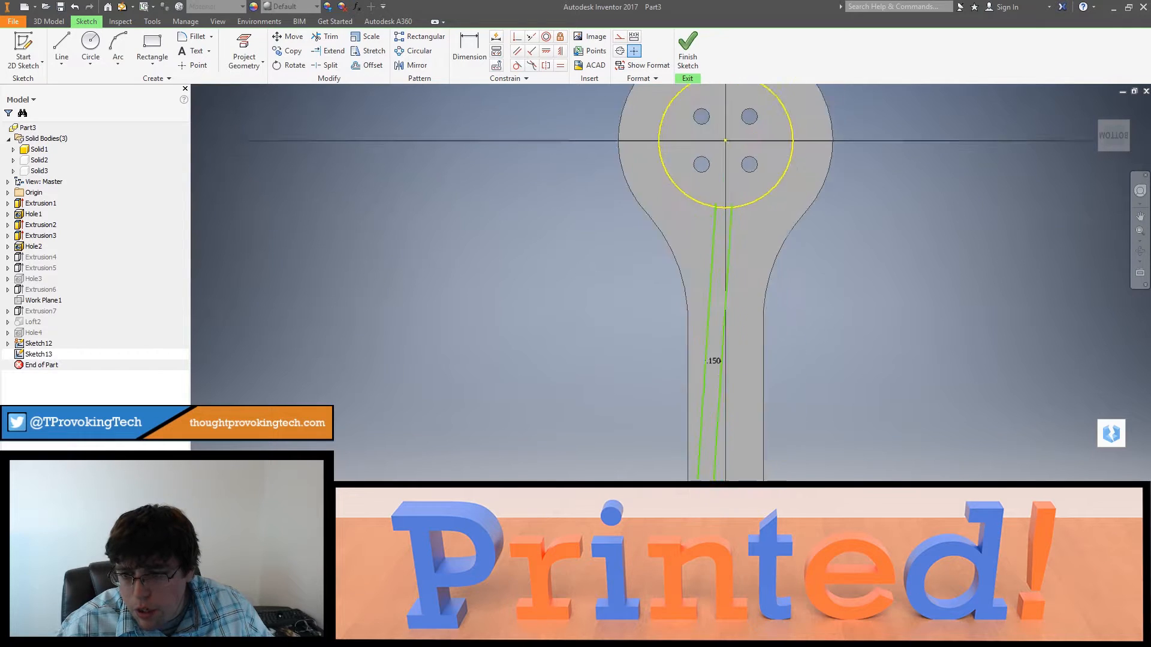
Step: Close the slot's end inside the pocket circle with a 0.075 in radius arc between the two lines
middle_drag(714, 300, 714, 453)
click(117, 48)
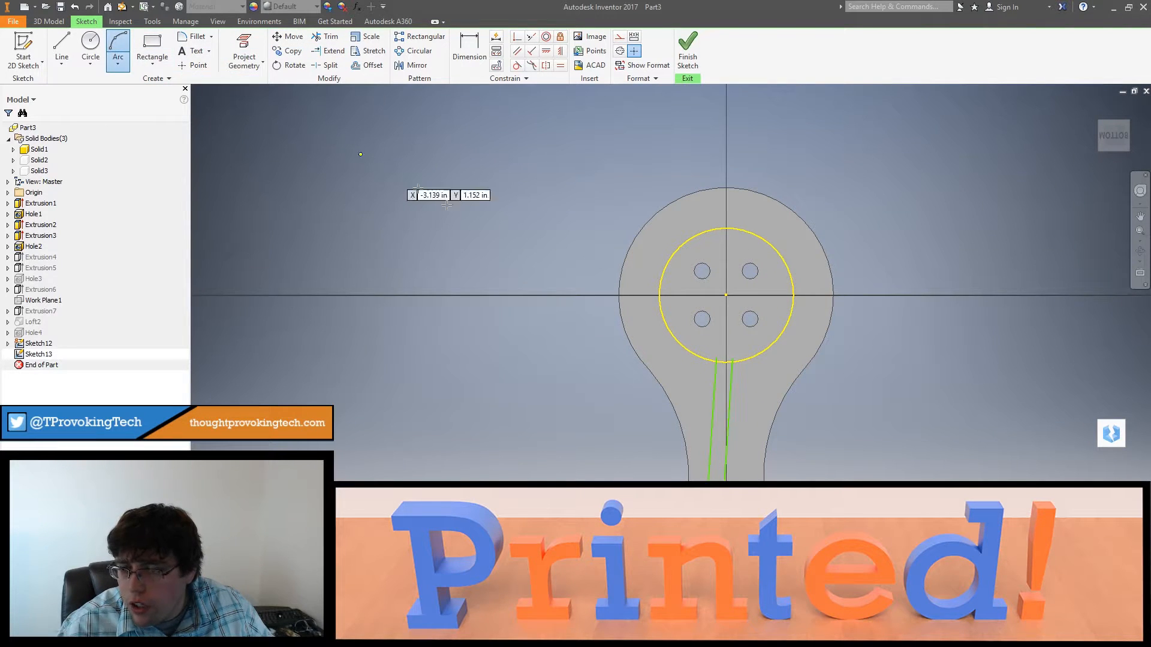
scroll(671, 326, up, 3)
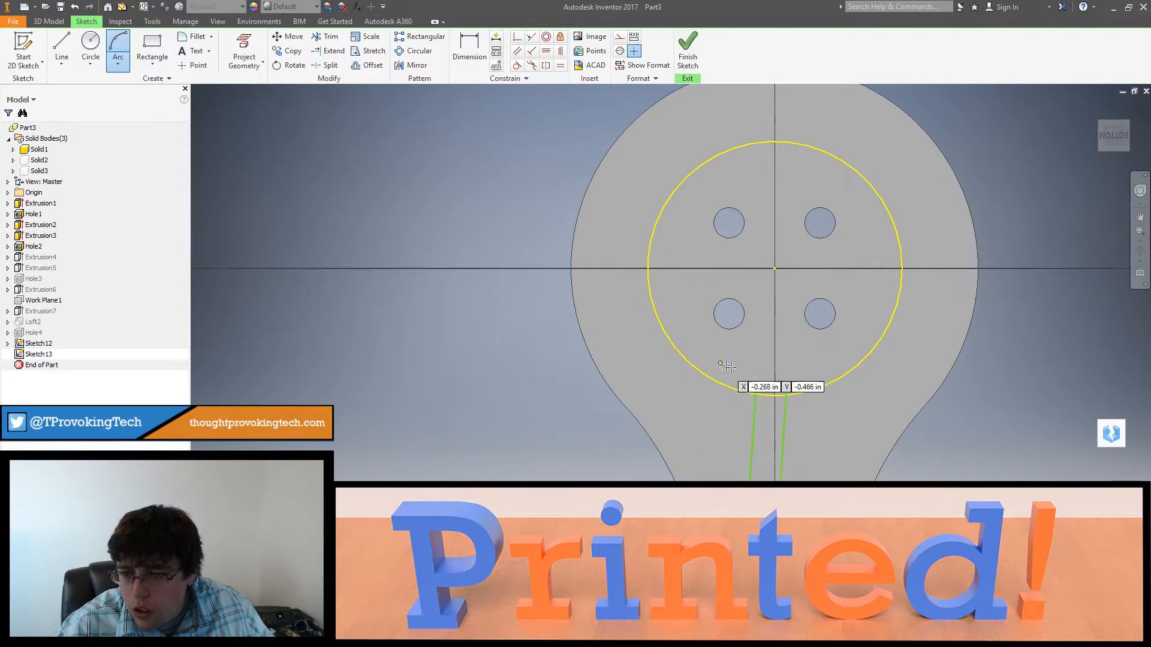
click(756, 387)
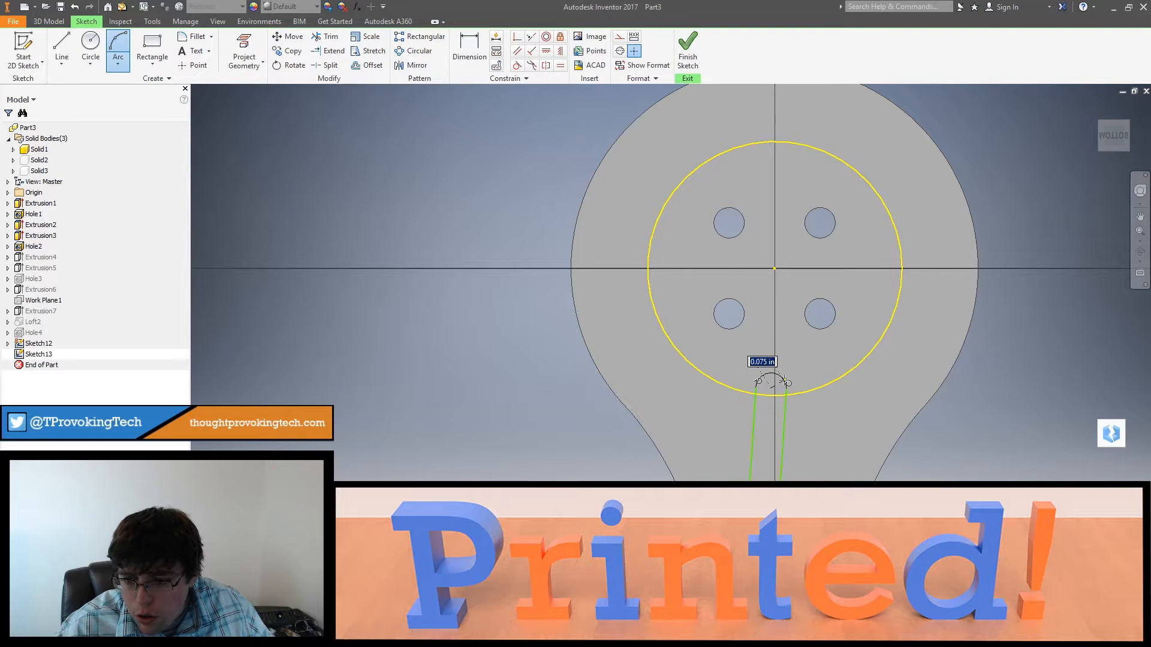
click(784, 381)
Step: Close the slot's frame-side end with an arc joining the two parallel lines just past the projected frame edge
scroll(830, 373, down, 1)
middle_drag(830, 372, 836, 121)
middle_drag(870, 327, 852, 166)
middle_drag(821, 433, 818, 317)
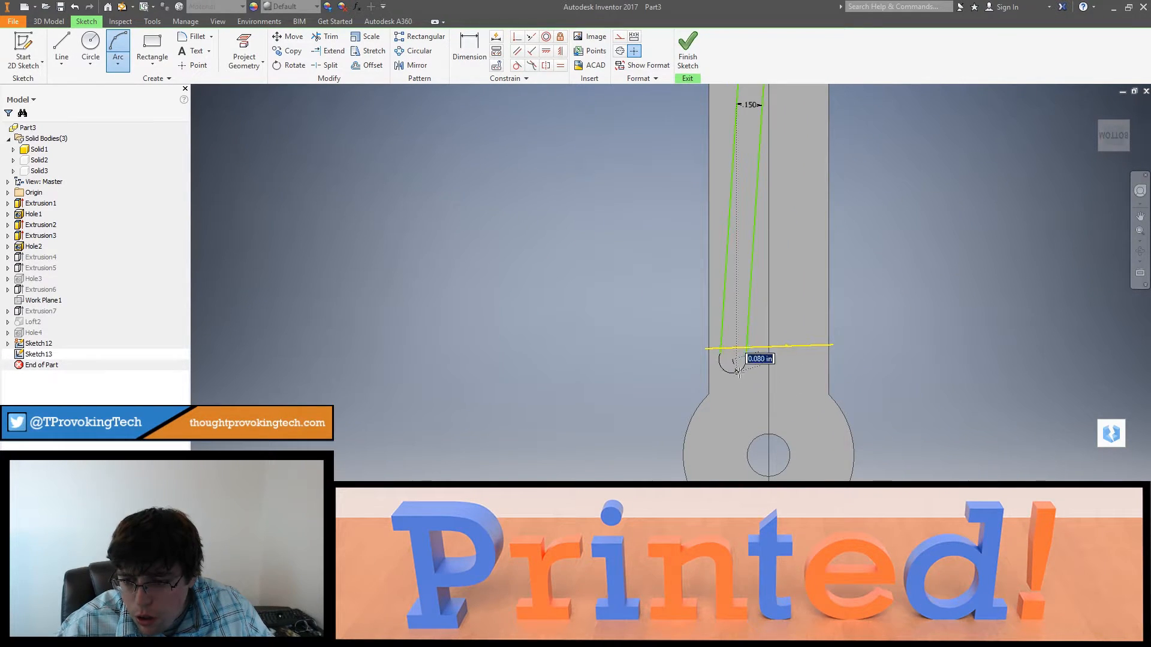
click(739, 367)
middle_drag(797, 139, 792, 332)
middle_drag(760, 99, 753, 305)
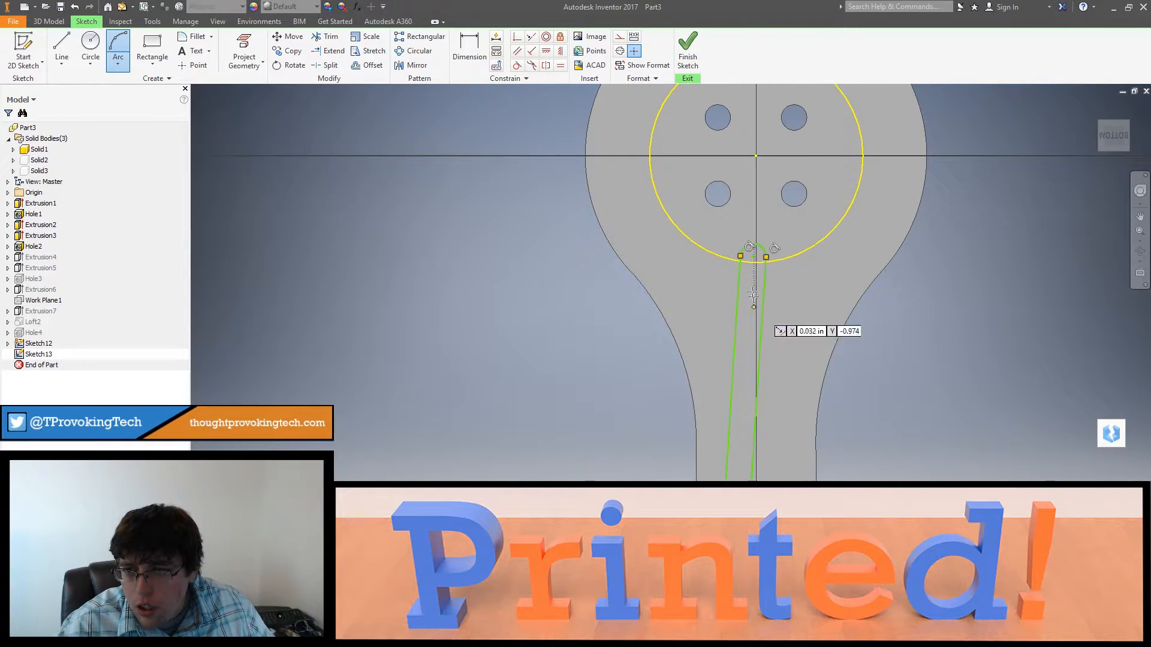
key(Escape)
Step: Finish the sketch and cut the slot profile 1/8 in deep into the arm's underside
click(686, 57)
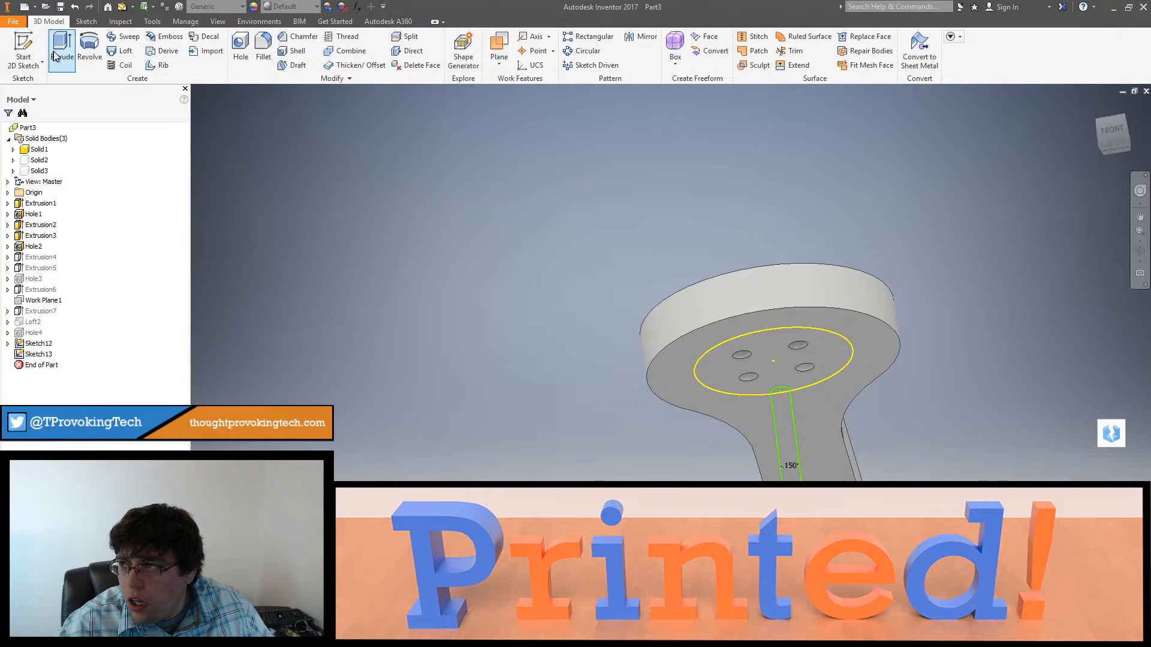
key(e)
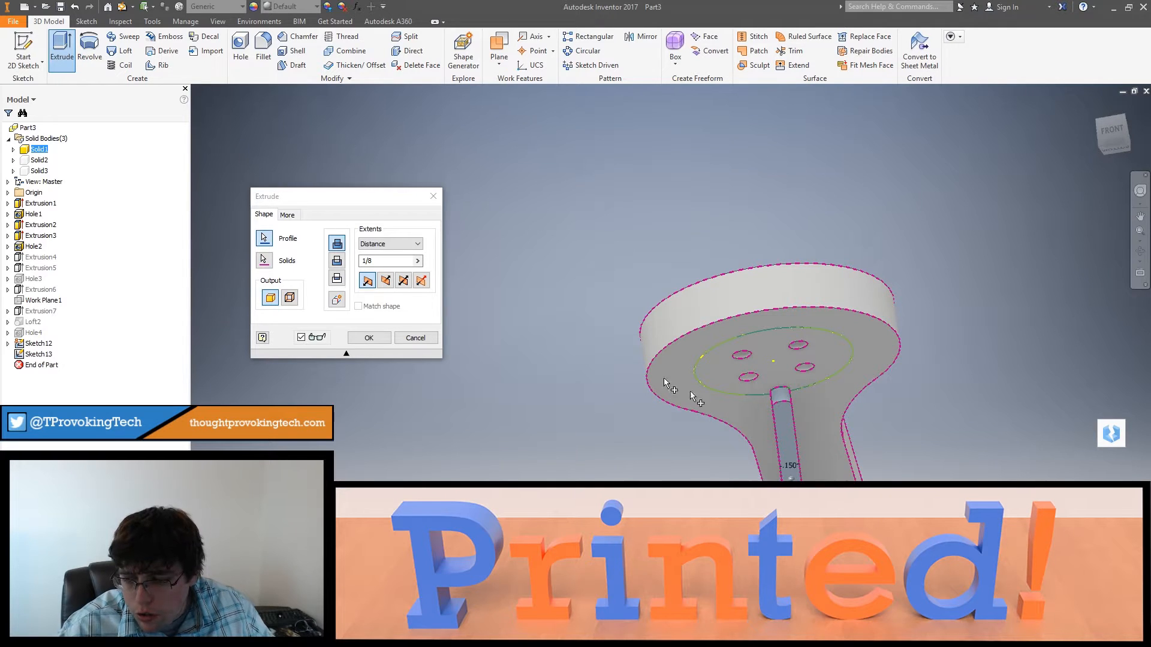
click(385, 280)
click(378, 339)
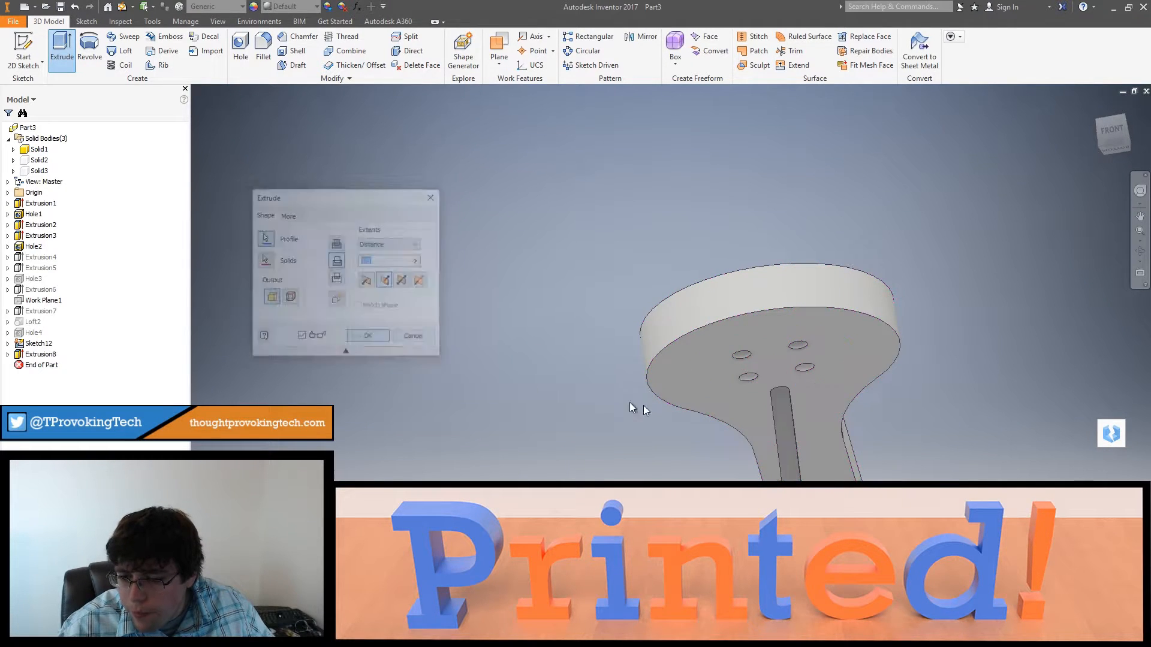
Step: Make the frame body visible and view where the arm's slot meets the frame's front face
mouse_move(634, 406)
shift+middle_down()
mouse_move(724, 411)
mouse_move(719, 444)
mouse_move(732, 467)
mouse_move(729, 372)
mouse_move(778, 329)
mouse_move(816, 423)
mouse_move(791, 429)
shift+middle_up()
shift+middle_drag(793, 451, 715, 383)
right_click(42, 168)
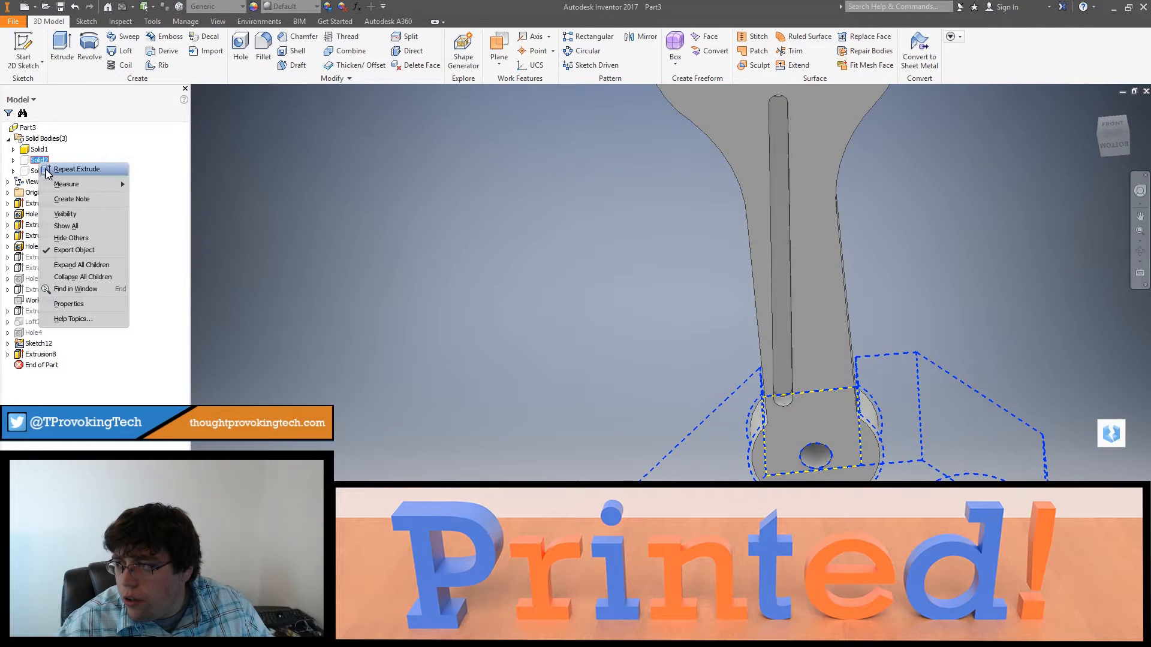
click(66, 215)
shift+middle_drag(226, 360, 767, 360)
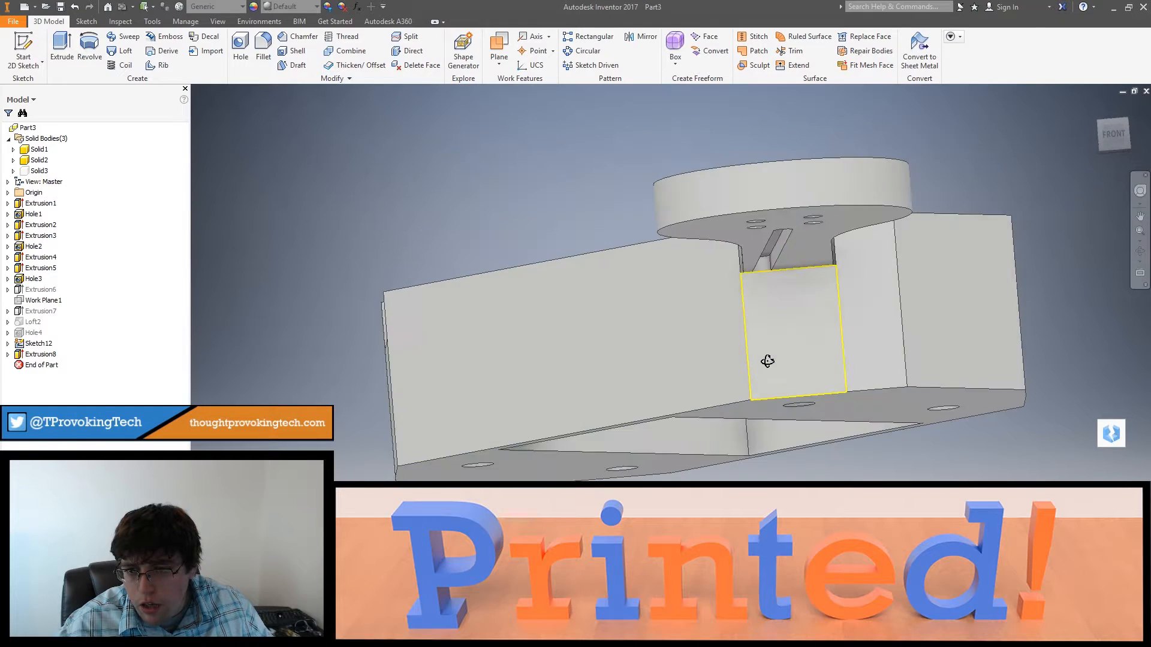
scroll(757, 277, up, 5)
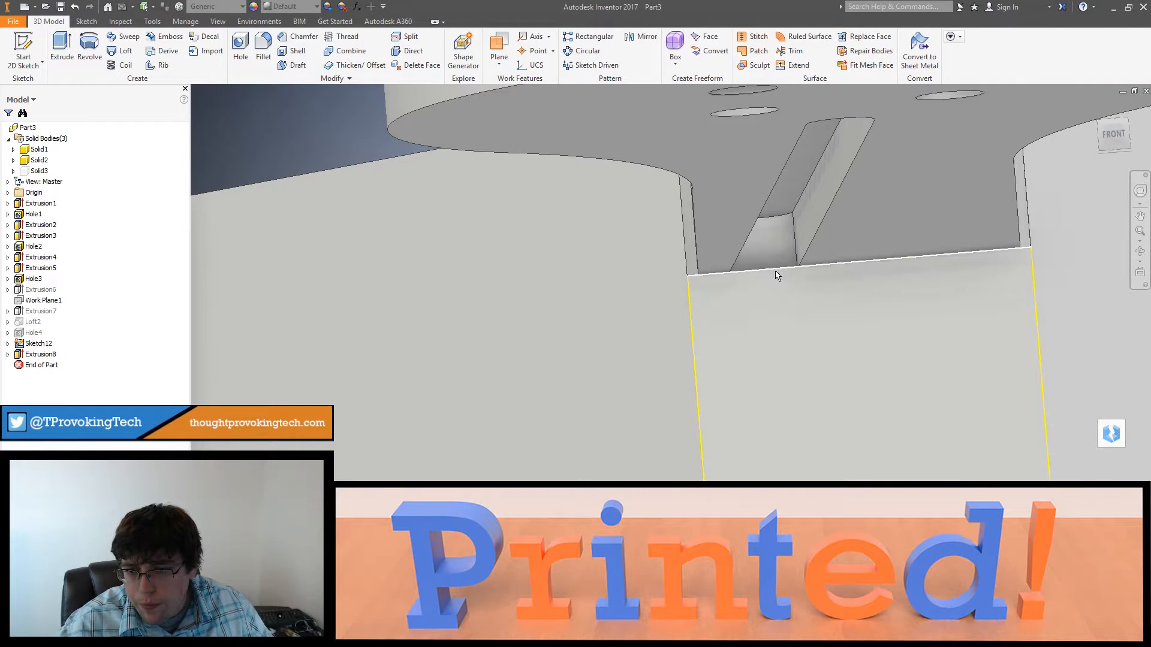
shift+middle_drag(776, 275, 725, 273)
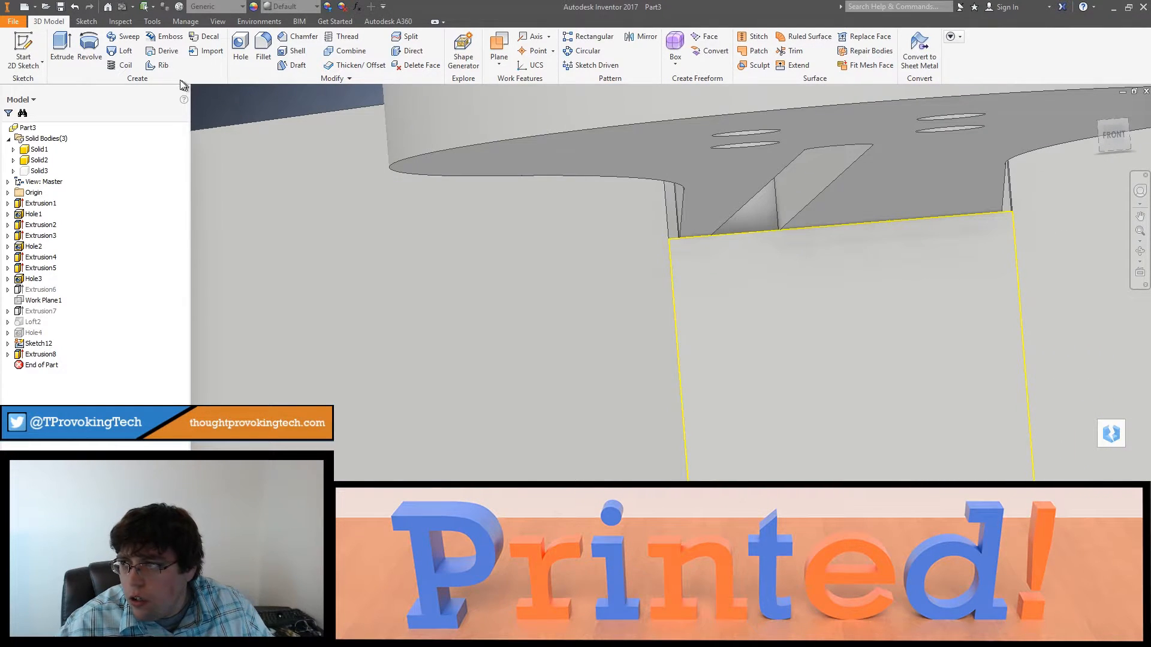
Step: Leave the leftover rectangle sketch on the frame's front face and delete it
double_click(22, 343)
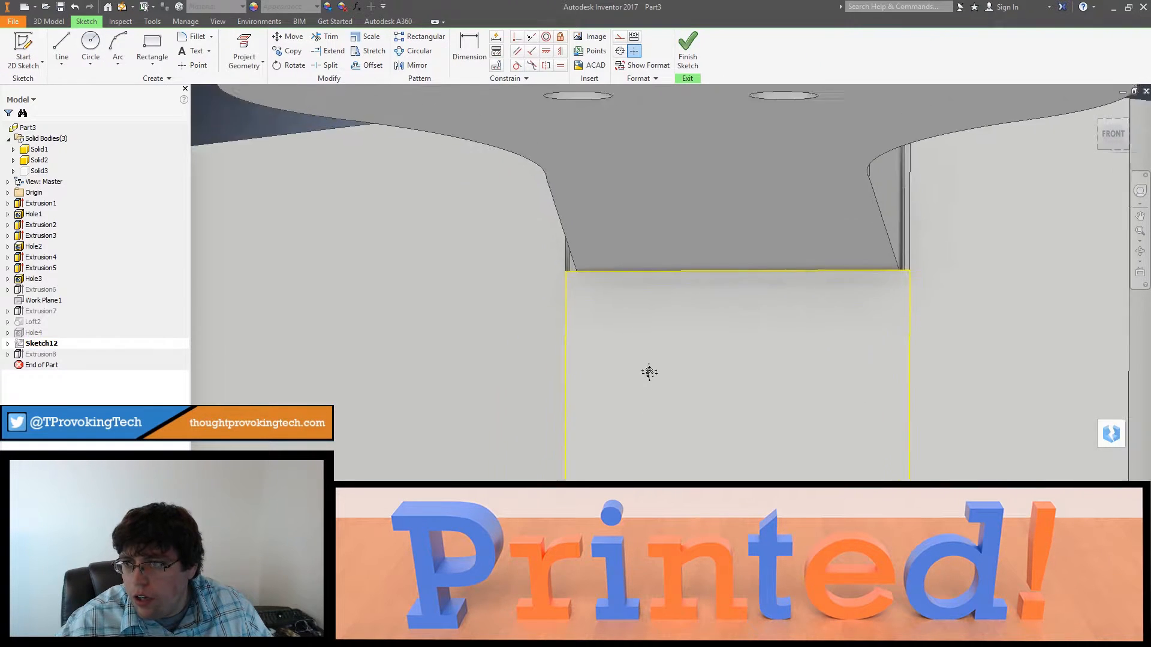
click(689, 51)
right_click(27, 345)
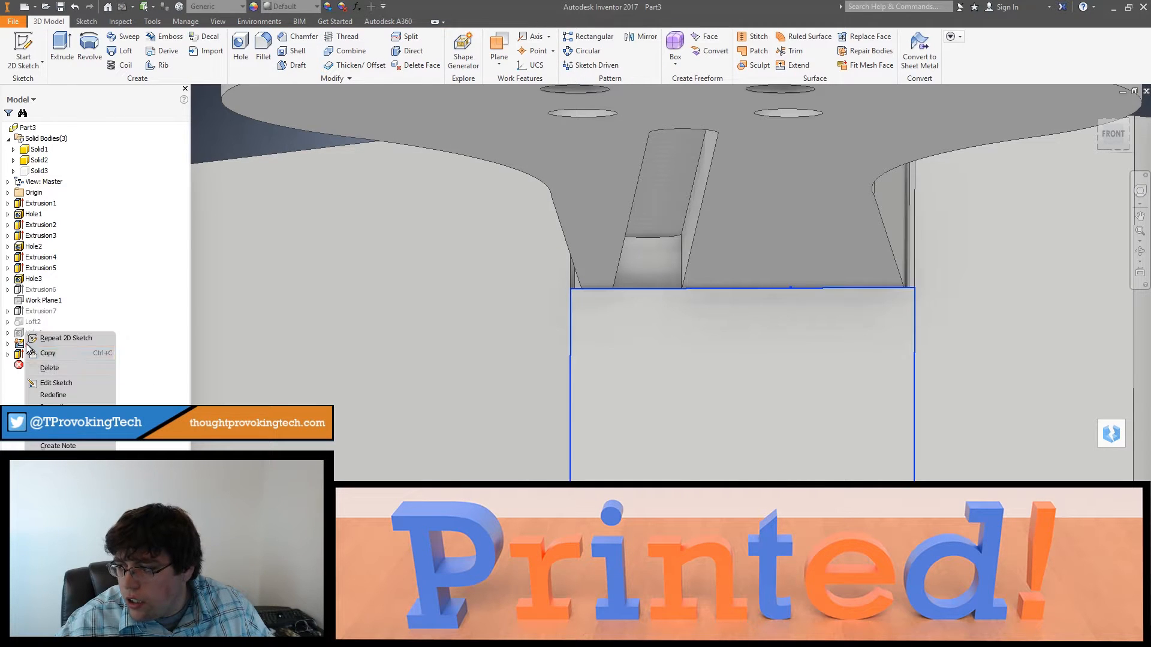
click(56, 368)
Step: Start a new sketch on the frame's front face below the slot and project the face's outline into it
click(32, 40)
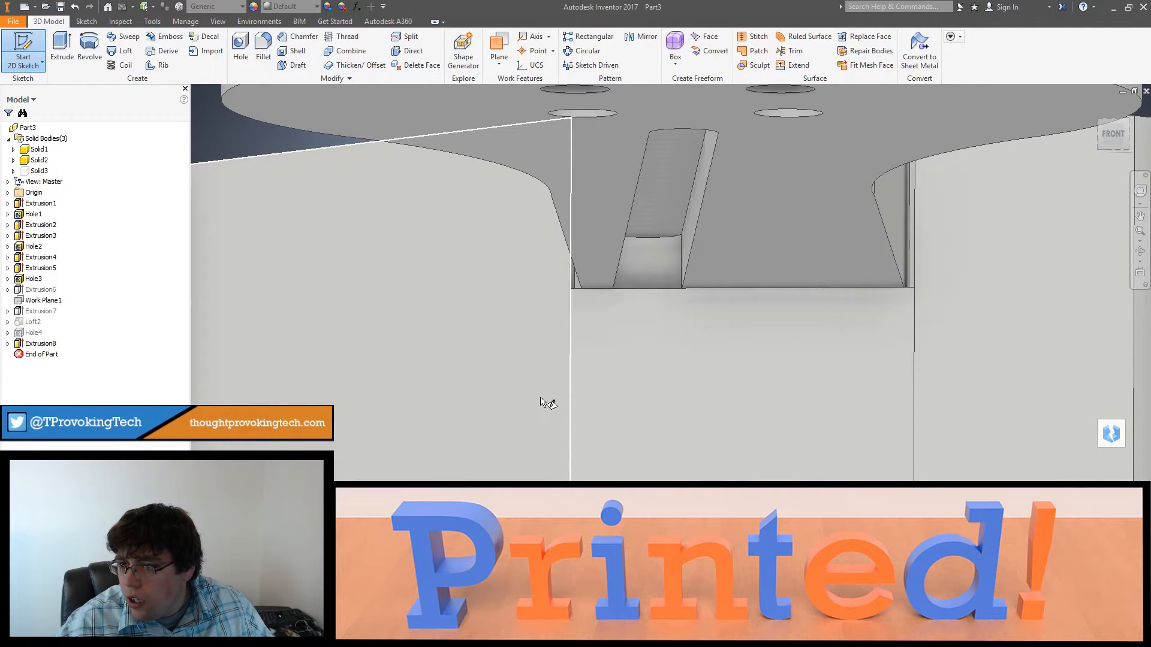
click(633, 379)
key(F7)
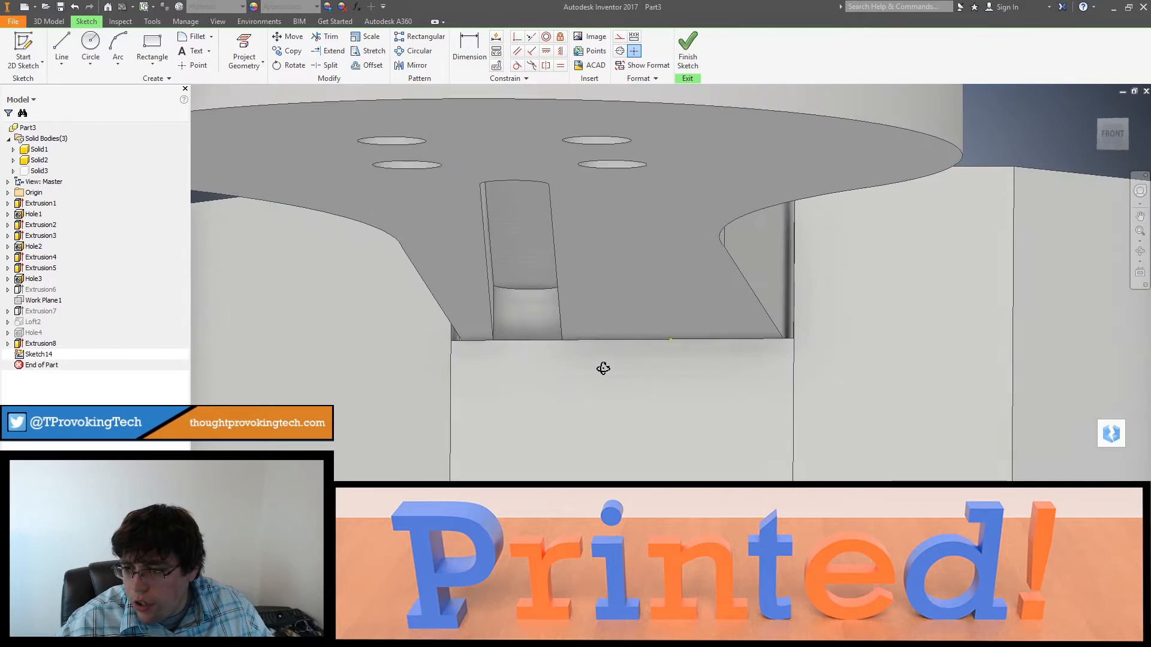
click(238, 40)
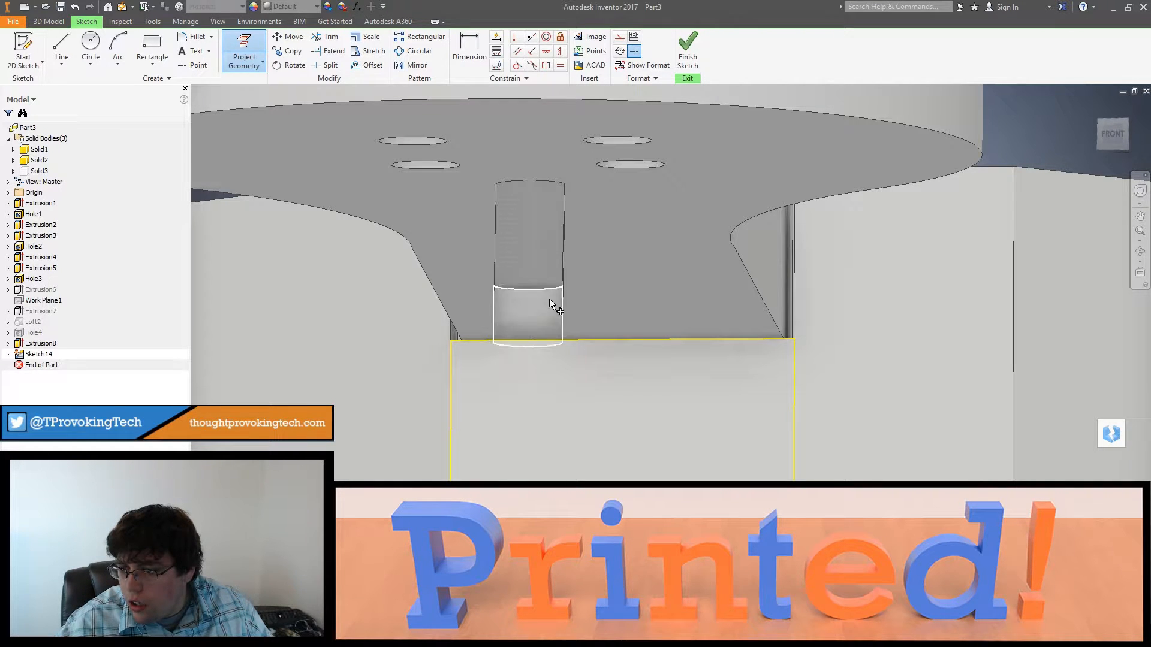
mouse_move(556, 364)
shift+mouse_down()
mouse_move(550, 372)
mouse_move(555, 357)
shift+mouse_up()
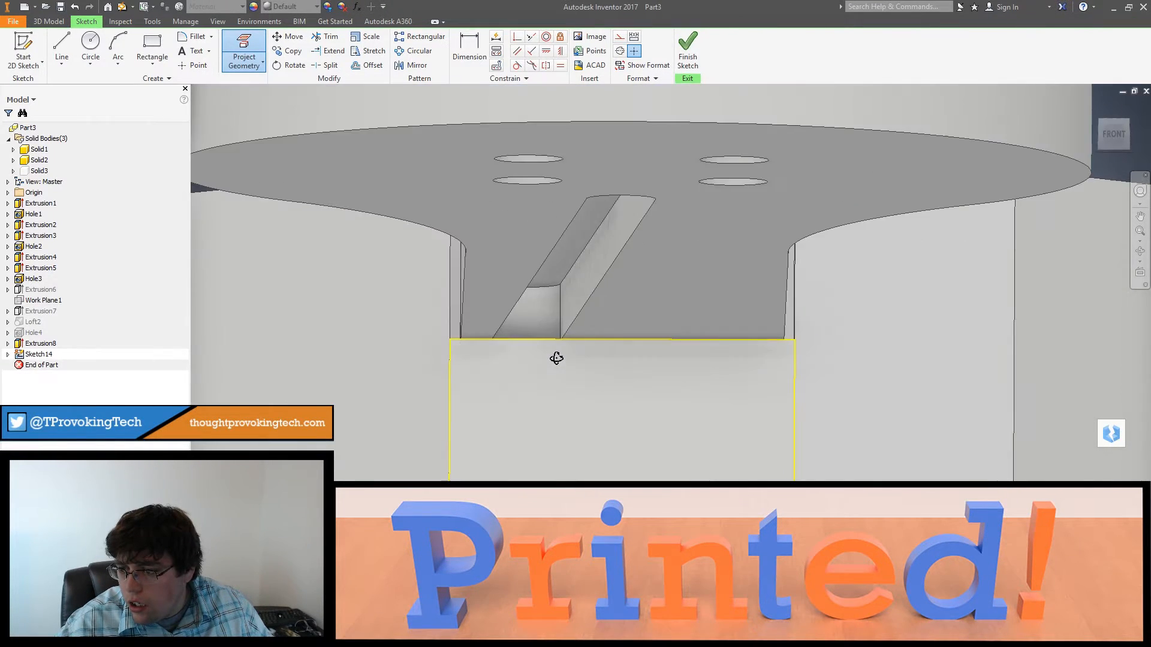
Step: Measure the distance from the face's upper corner to the nearest corner of the slot opening
scroll(537, 356, down, 3)
scroll(492, 339, down, 3)
middle_drag(492, 335, 465, 333)
key(m)
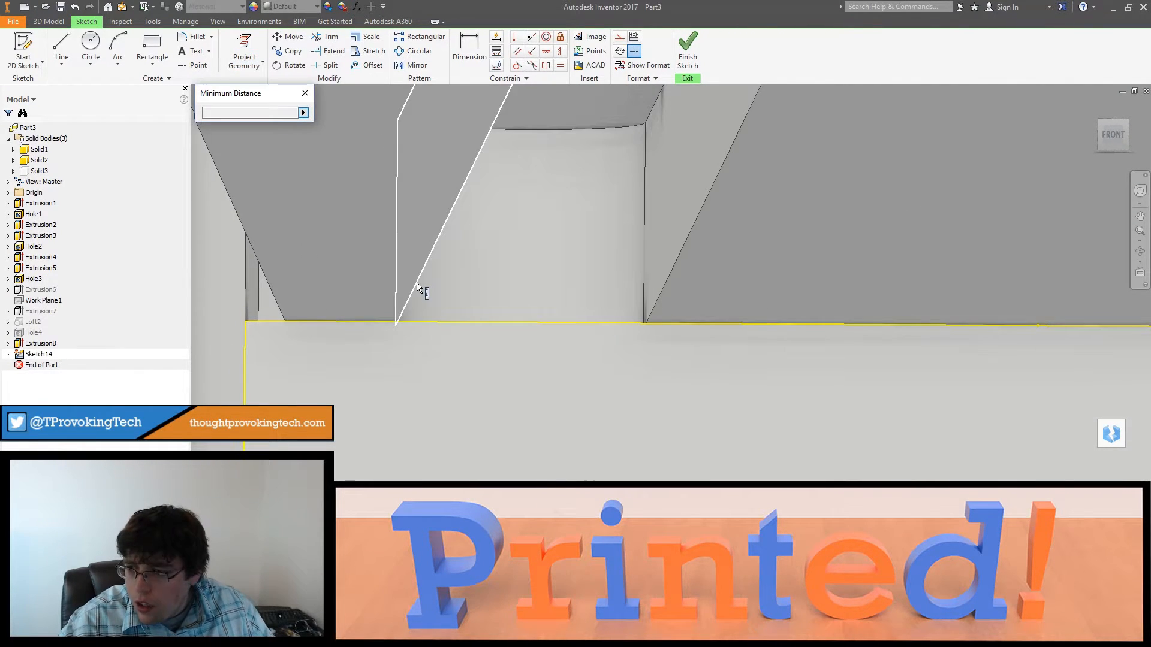
click(246, 322)
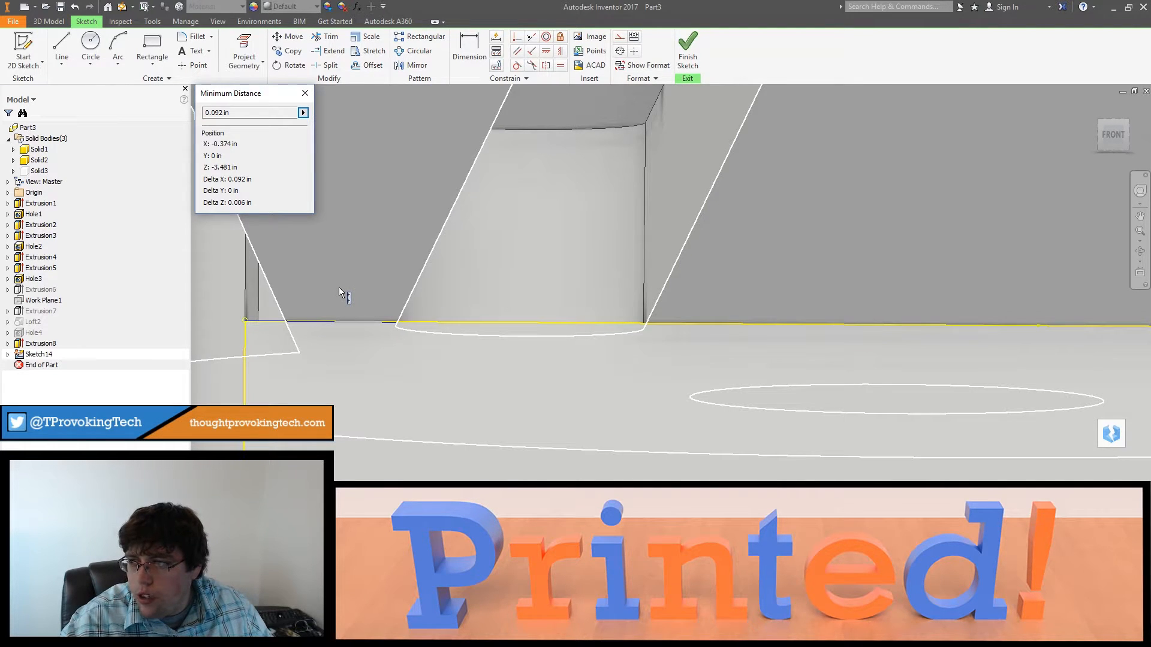
mouse_move(357, 307)
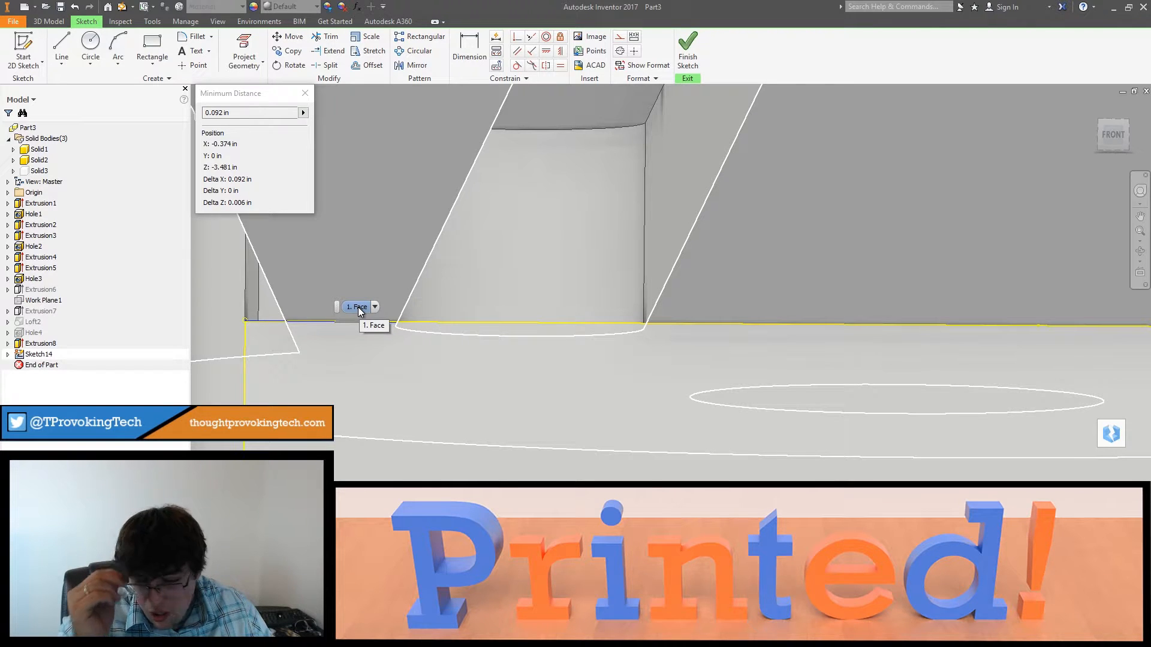
Step: Place a sketch point on the front face's upper edge and dimension it 0.165 in from the face's side edge
click(196, 65)
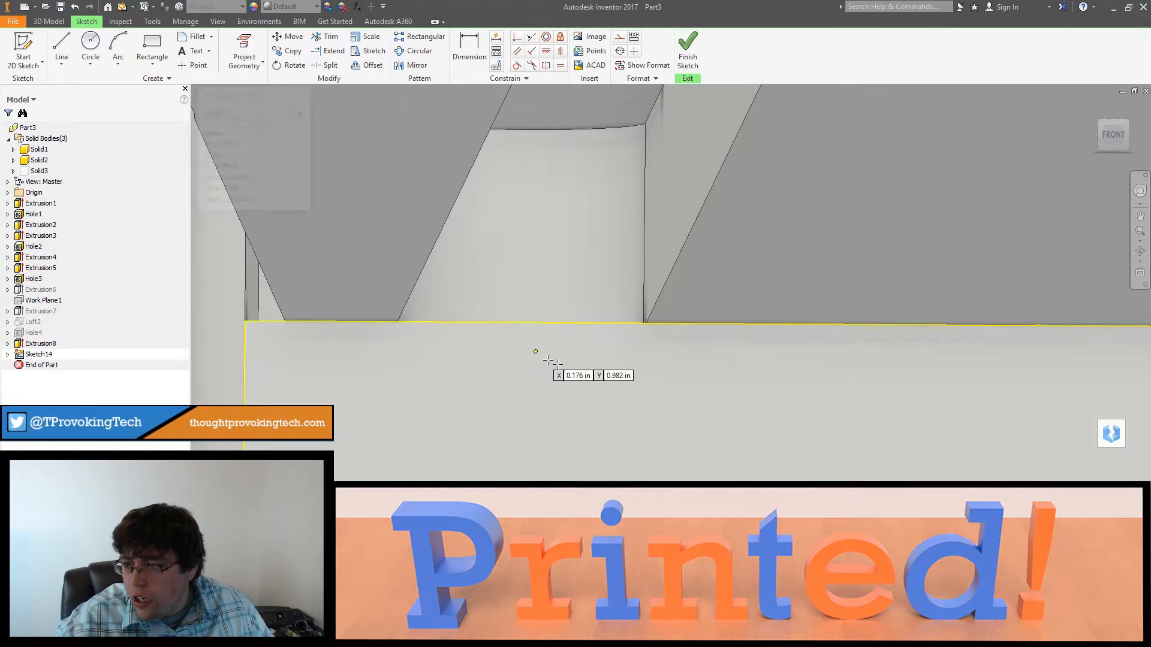
click(522, 322)
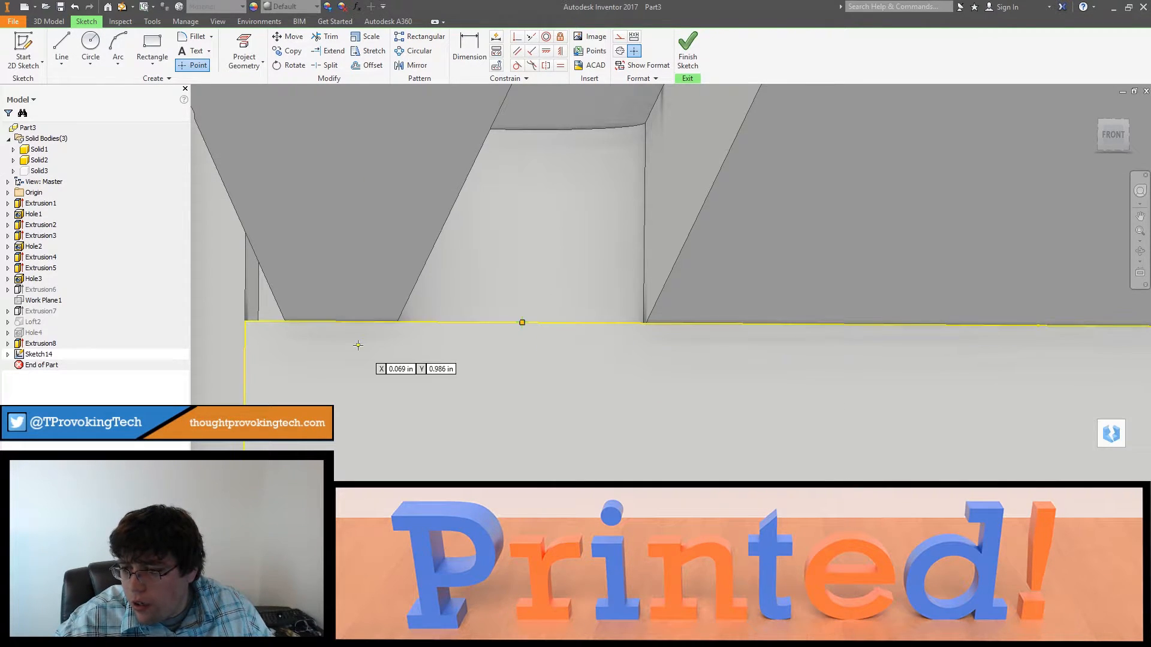
click(454, 48)
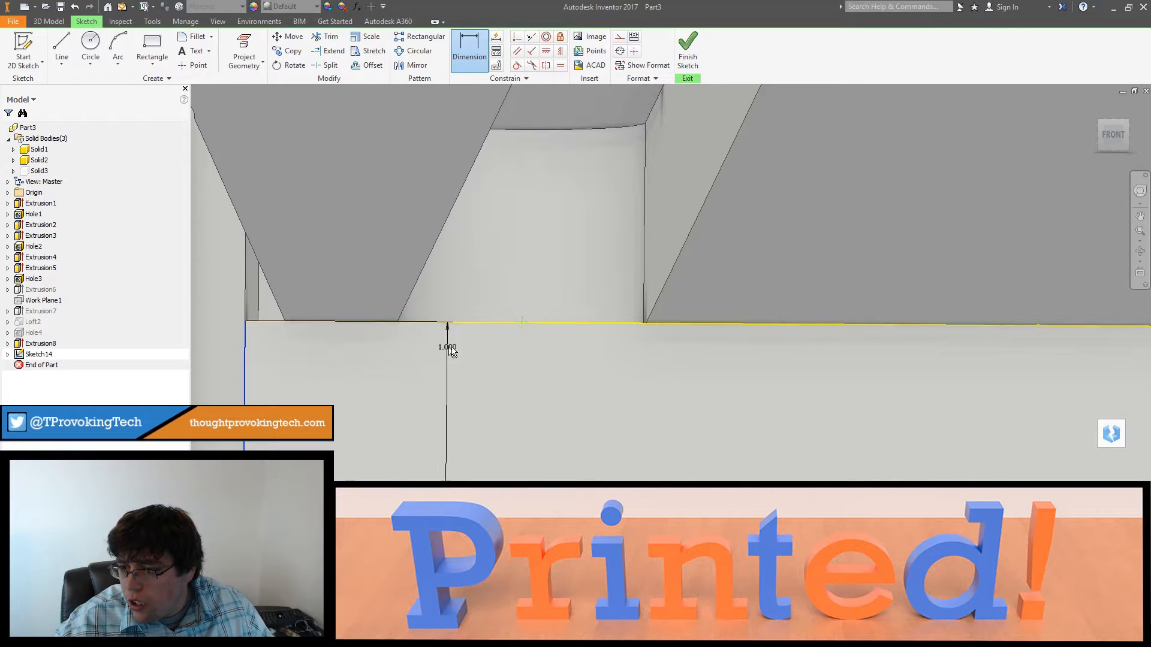
click(522, 324)
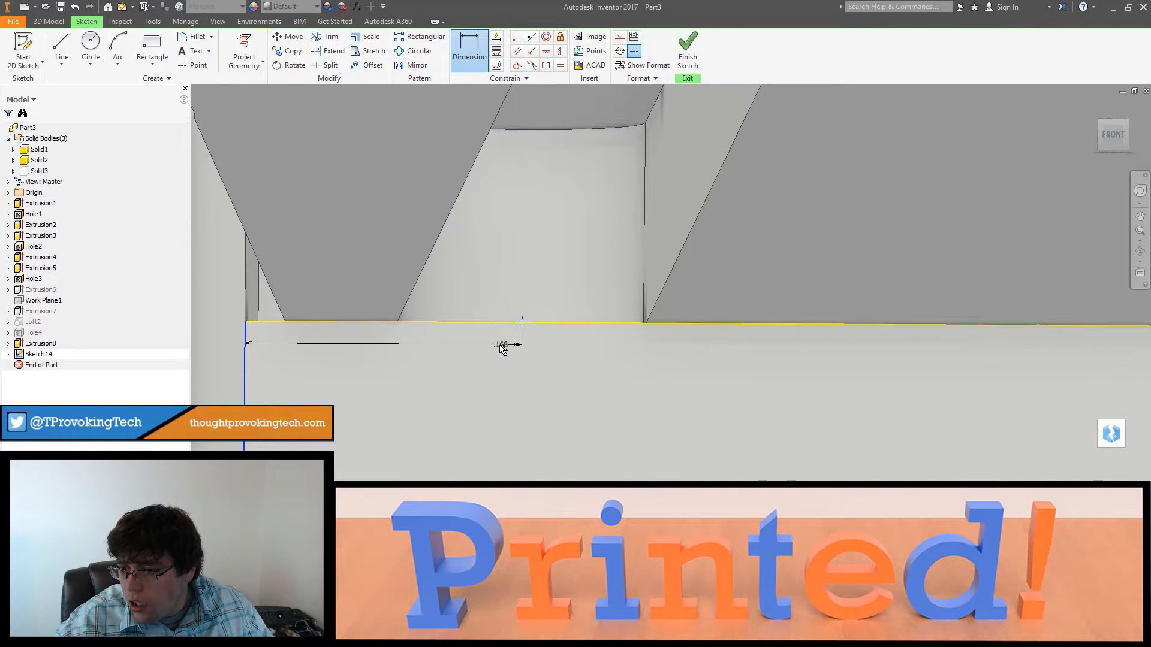
click(414, 342)
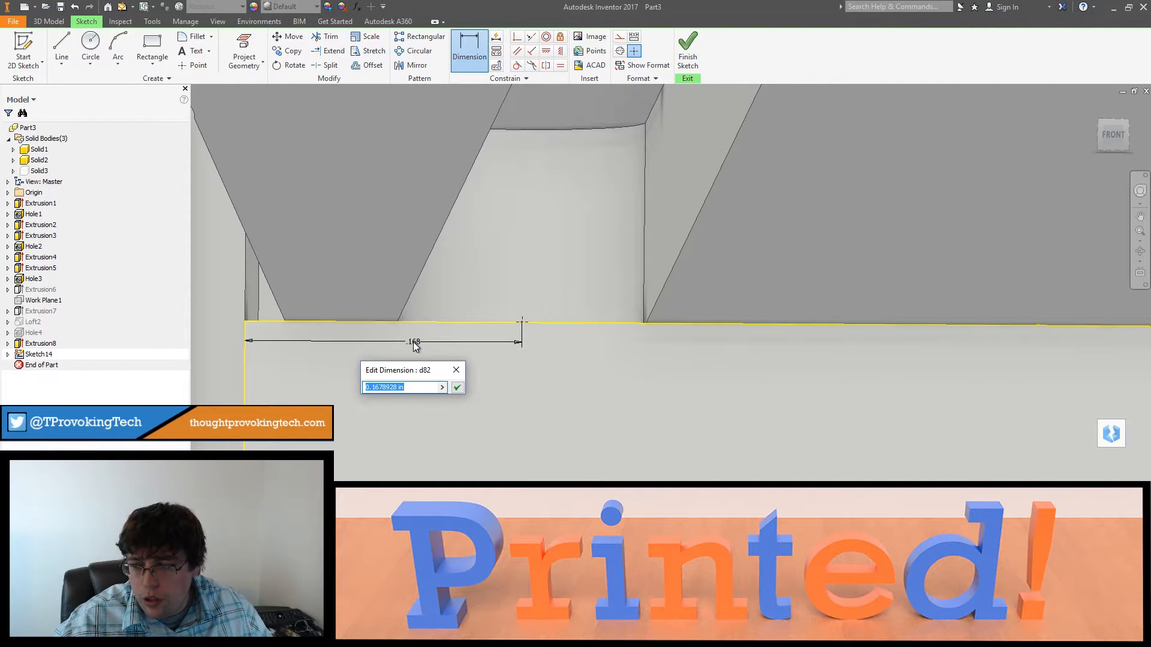
text(.16)
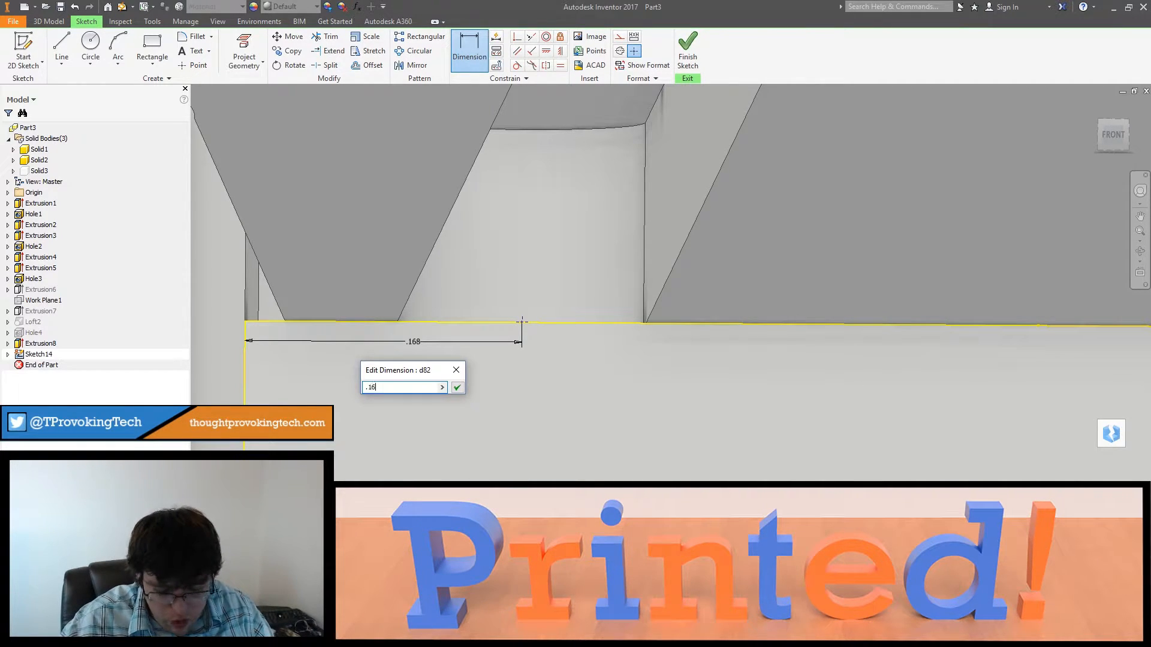
text(5)
key(Return)
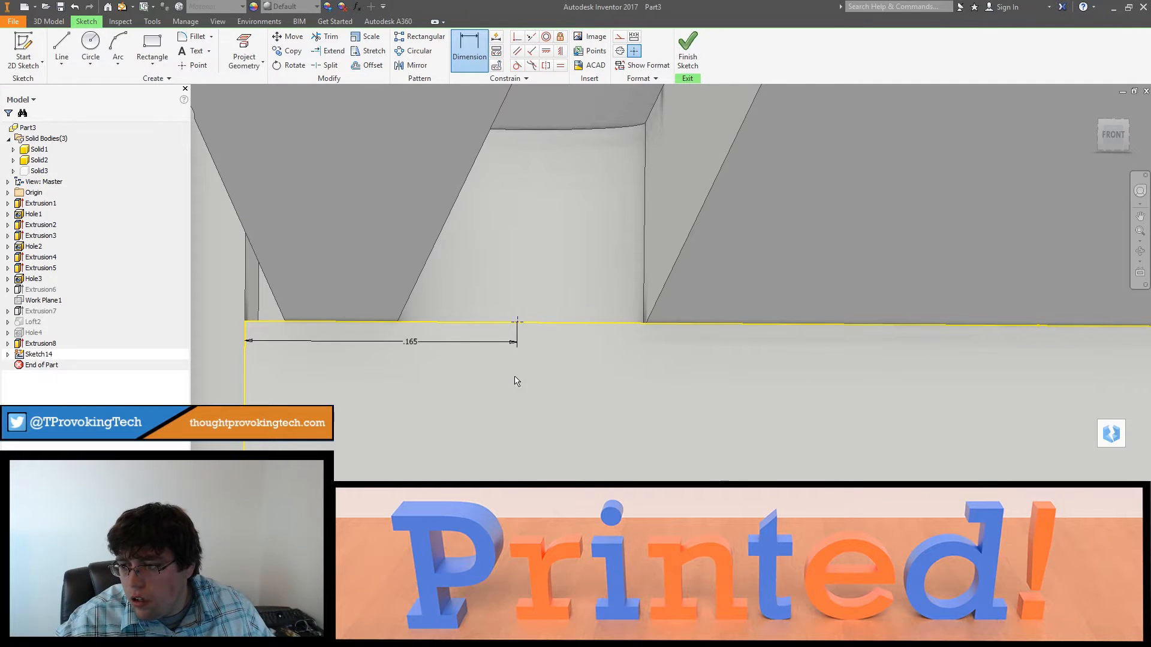
Step: Finish the sketch and cut a hole 0.25 in in diameter and 2 in deep at the point
mouse_move(514, 377)
shift+middle_down()
mouse_move(506, 368)
mouse_move(505, 381)
shift+middle_up()
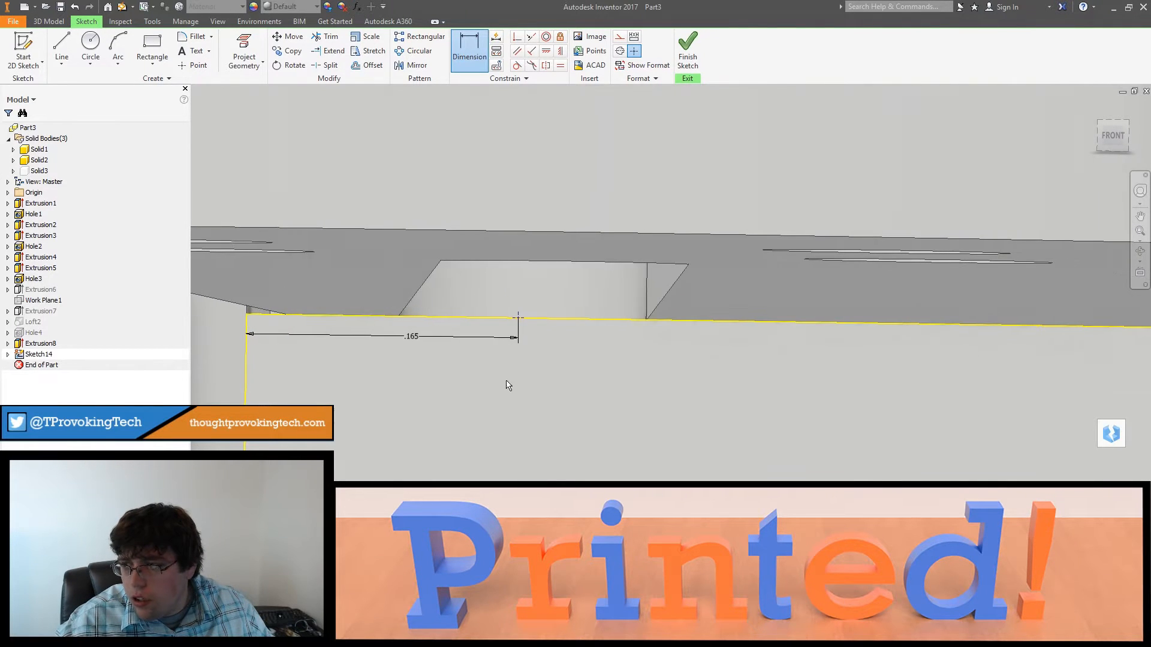
click(687, 60)
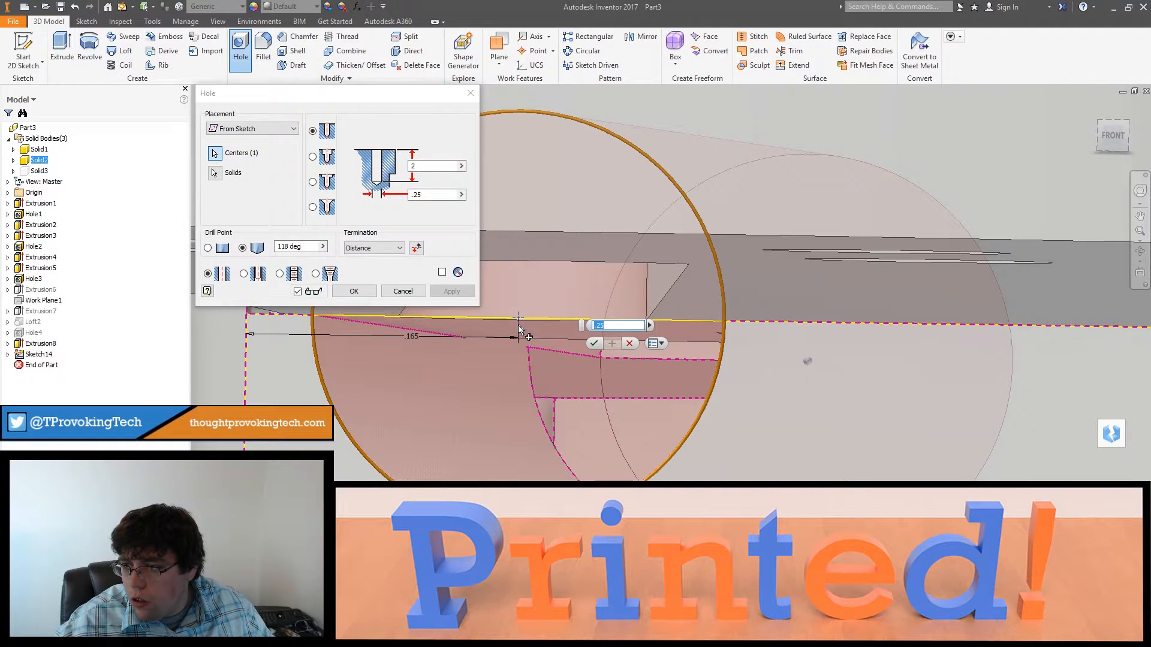
mouse_move(529, 374)
shift+middle_down()
mouse_move(546, 370)
mouse_move(538, 377)
shift+middle_up()
scroll(541, 376, down, 3)
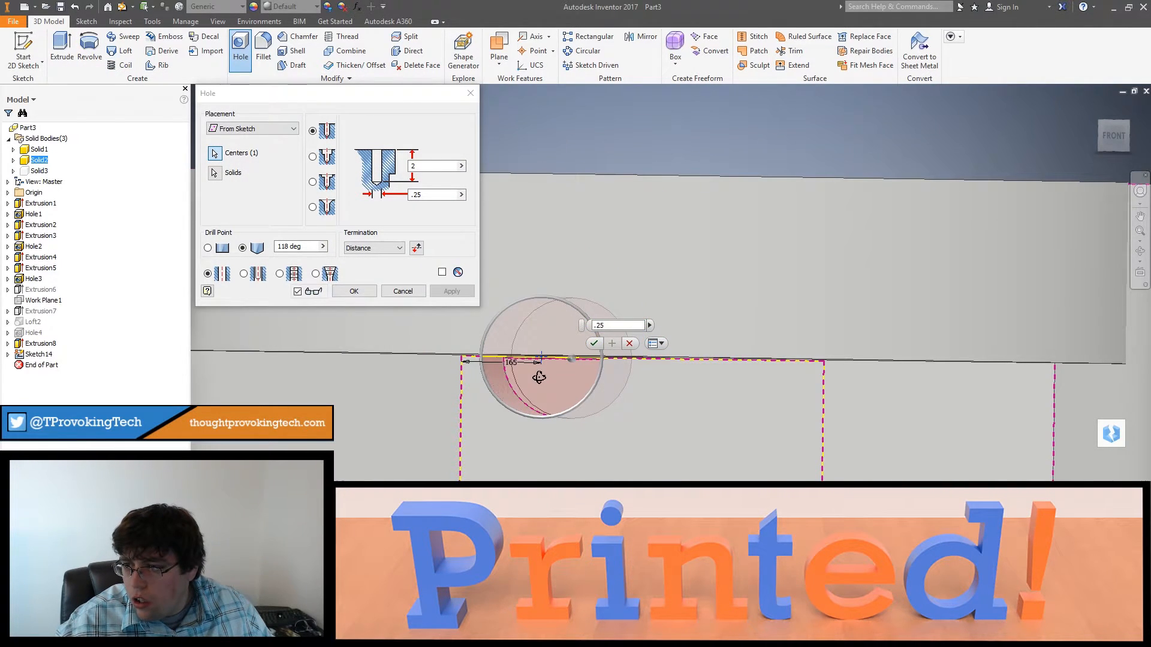
click(354, 292)
Step: Set the front channel hole's diameter to 0.2 in
shift+middle_drag(555, 329, 552, 437)
scroll(565, 304, up, 5)
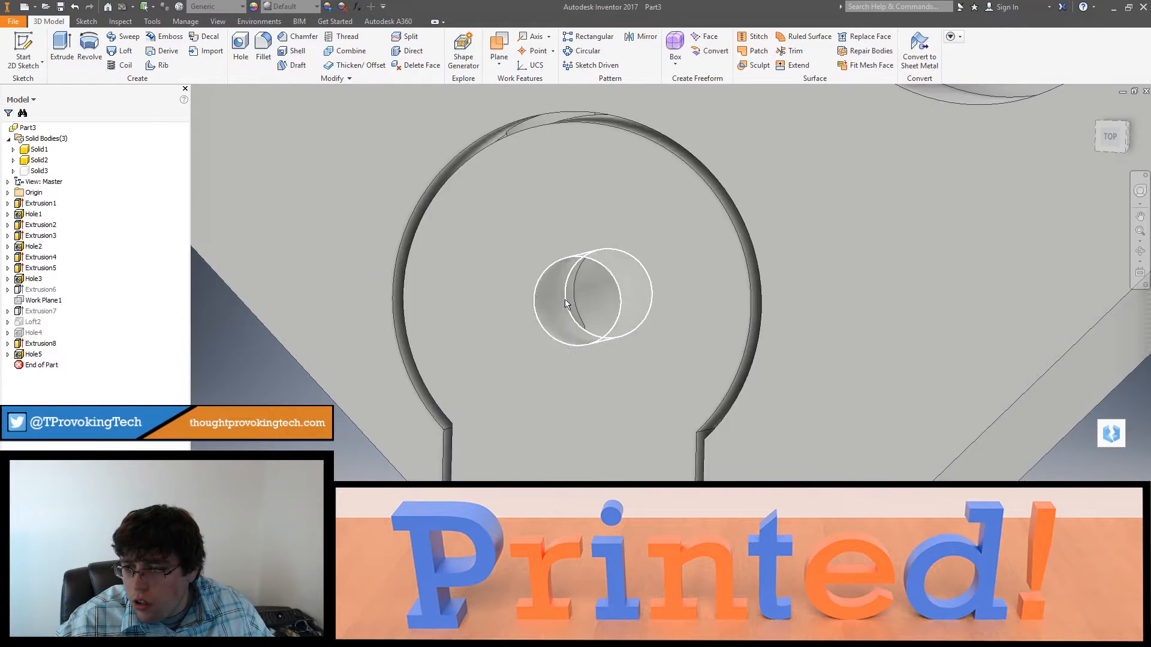
scroll(593, 312, up, 4)
shift+middle_drag(622, 321, 691, 215)
scroll(684, 363, down, 5)
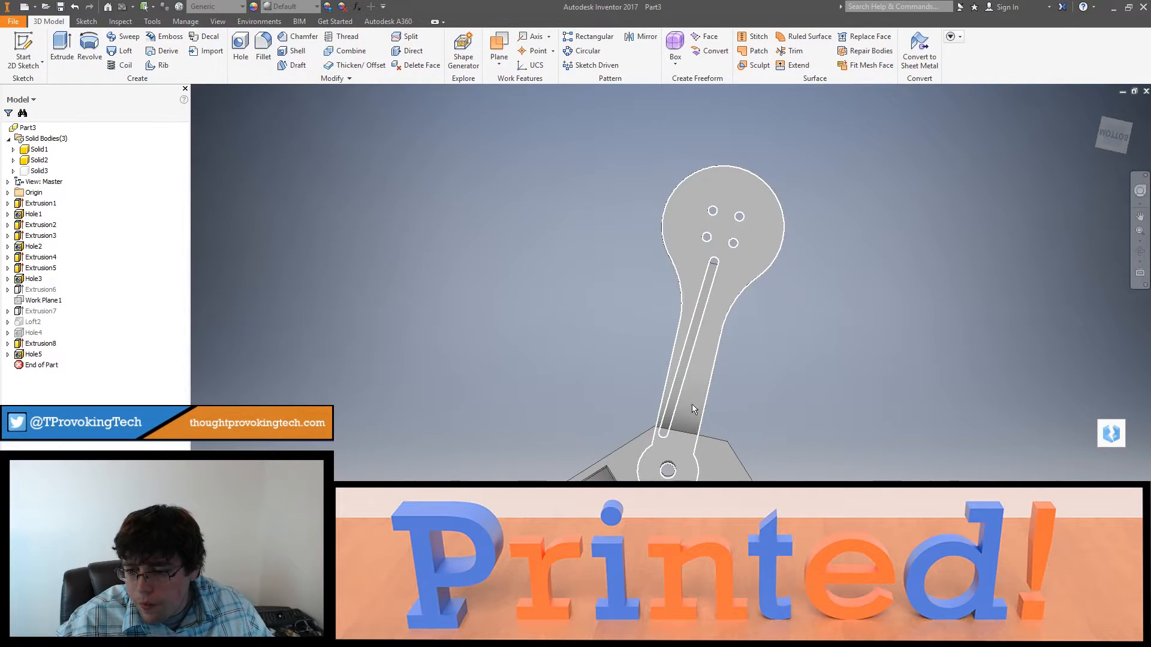
shift+middle_drag(692, 404, 668, 481)
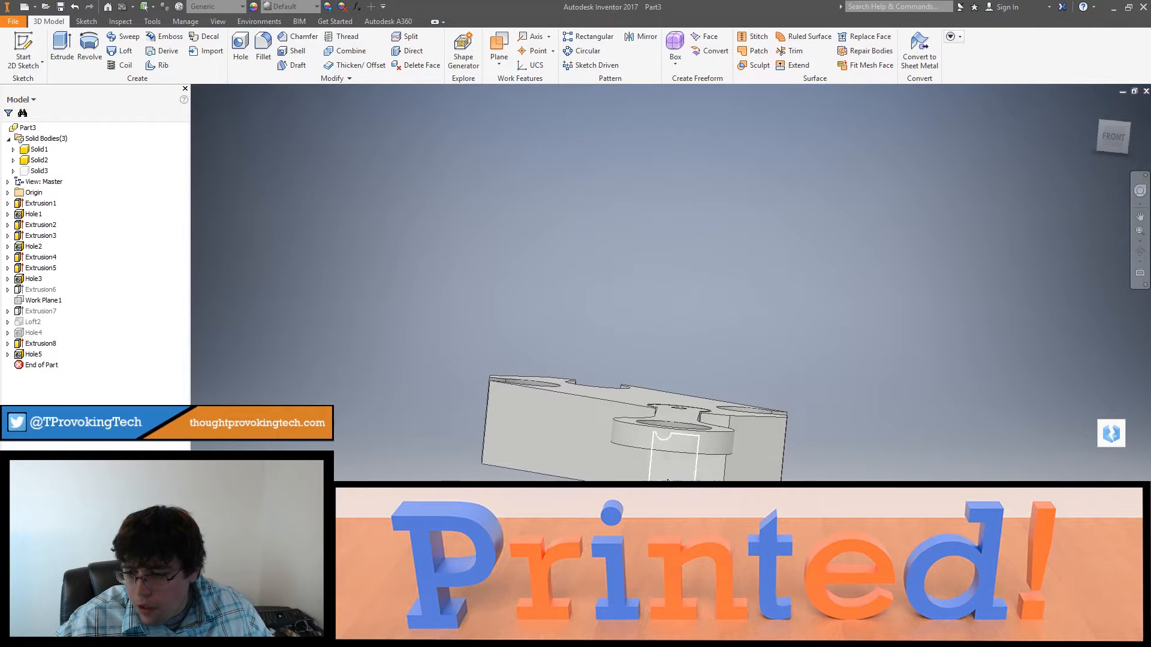
double_click(33, 355)
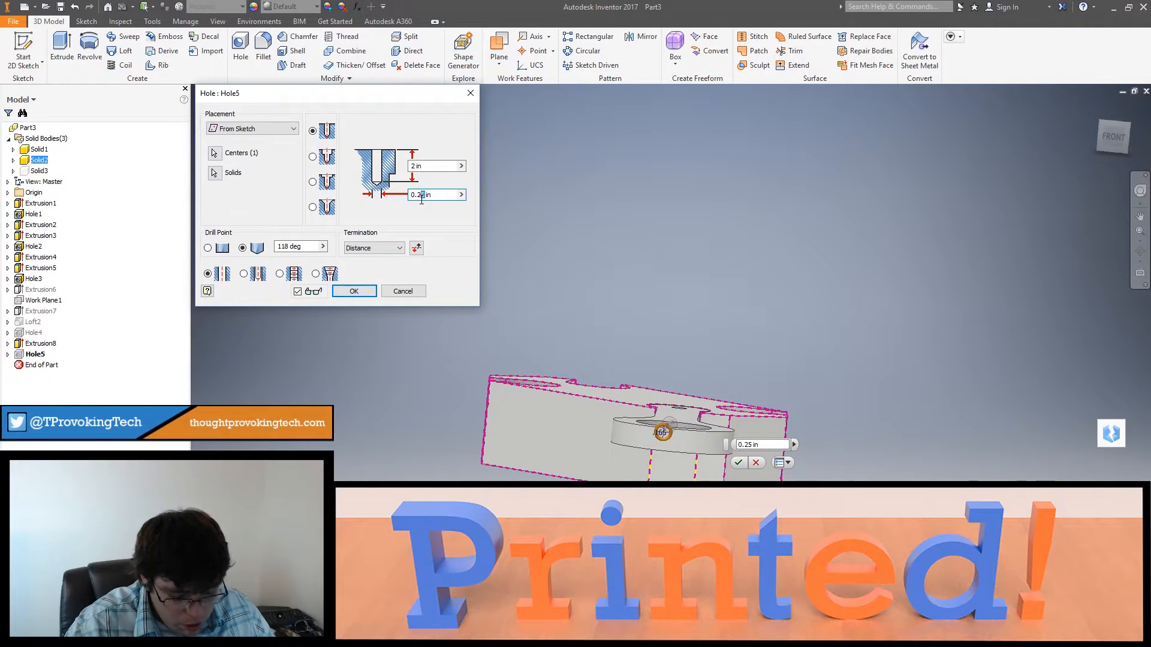
key(Return)
Step: Examine the arm's underside channel, the frame's pocket and the sockets around the frame's outer sides
shift+middle_drag(649, 337, 670, 428)
scroll(669, 426, up, 10)
shift+middle_drag(687, 379, 747, 449)
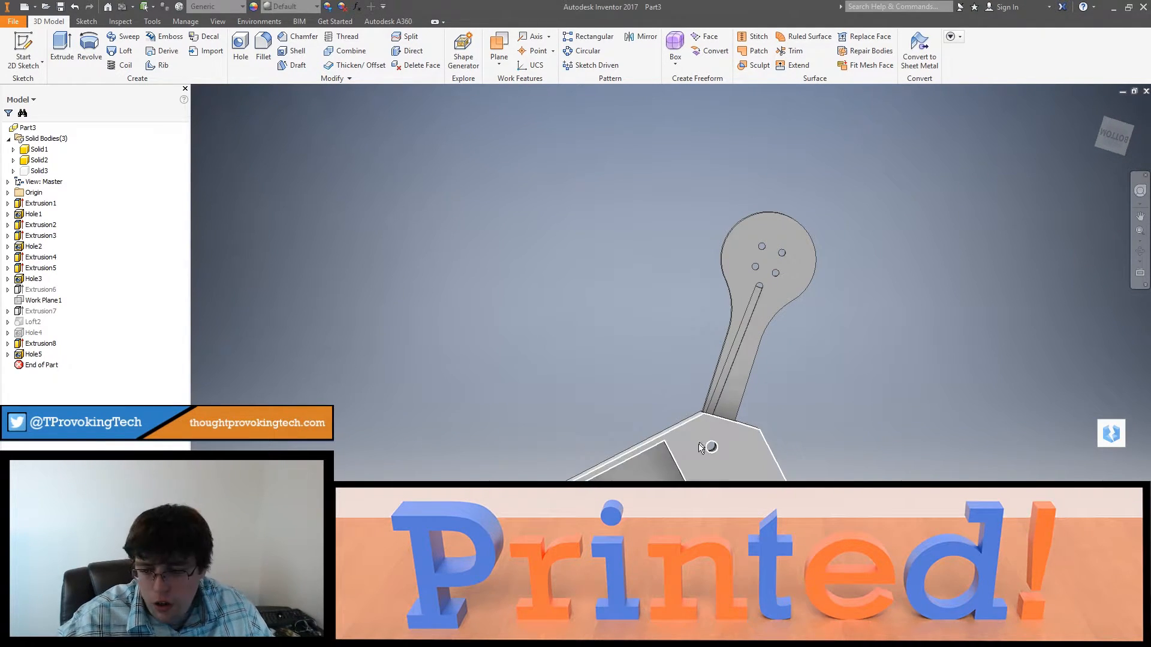
shift+middle_drag(690, 459, 702, 428)
scroll(685, 465, up, 3)
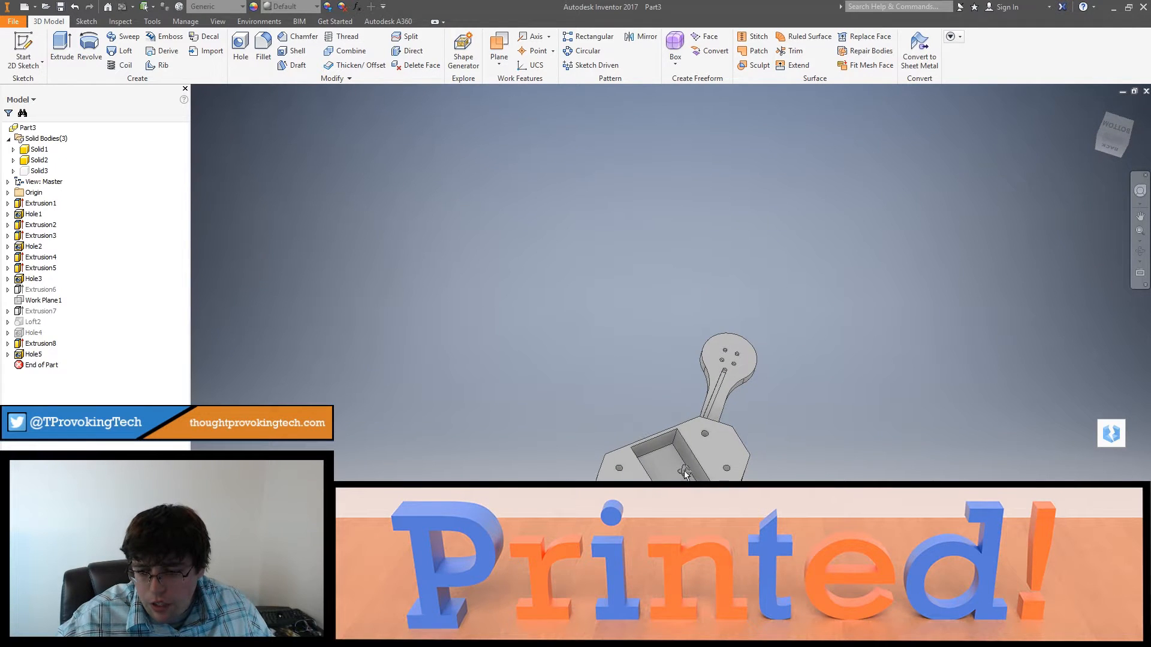
shift+middle_drag(715, 403, 679, 464)
scroll(680, 463, down, 2)
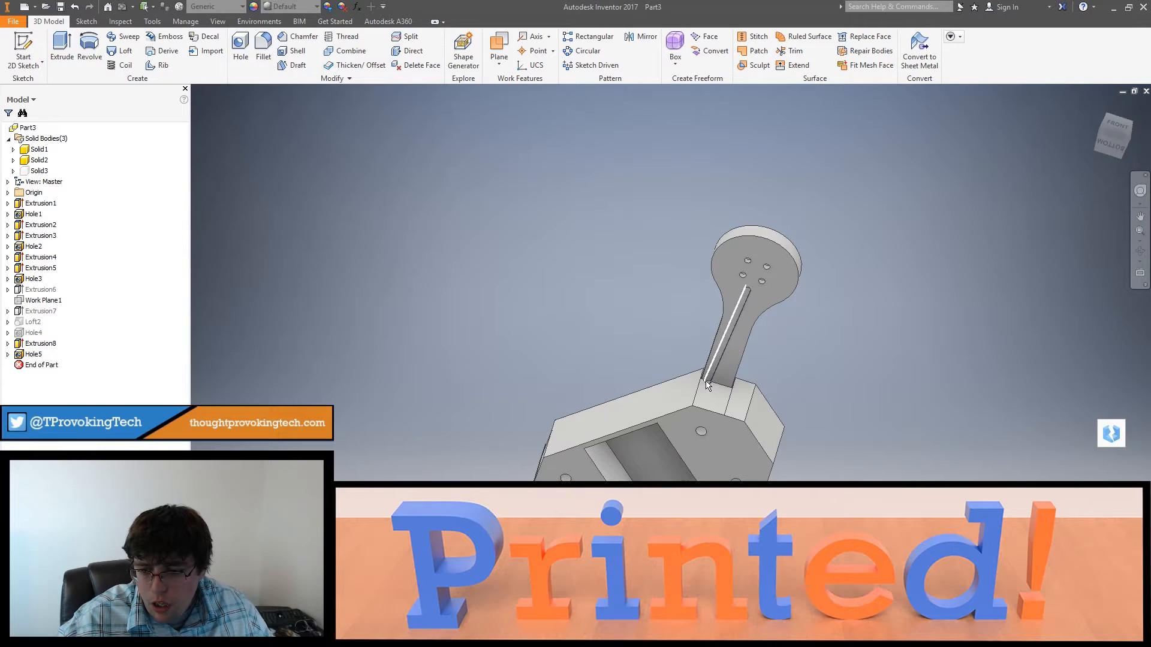
shift+middle_drag(738, 305, 845, 465)
scroll(748, 264, down, 3)
shift+middle_drag(985, 494, 845, 504)
scroll(899, 520, up, 3)
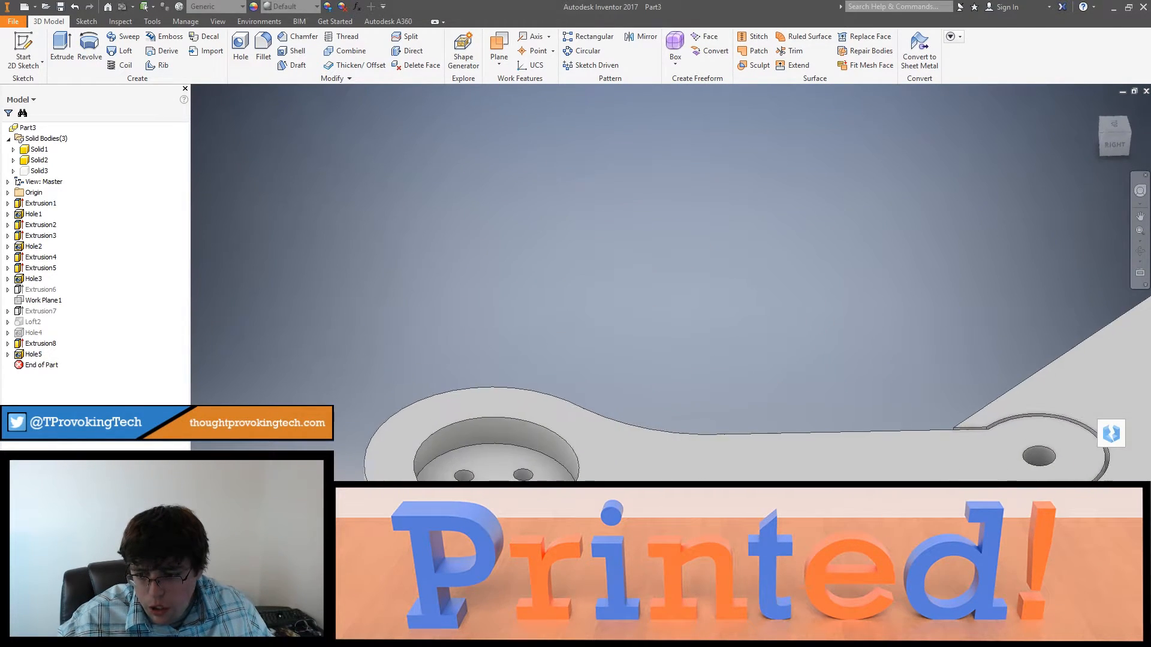
shift+middle_drag(743, 469, 899, 290)
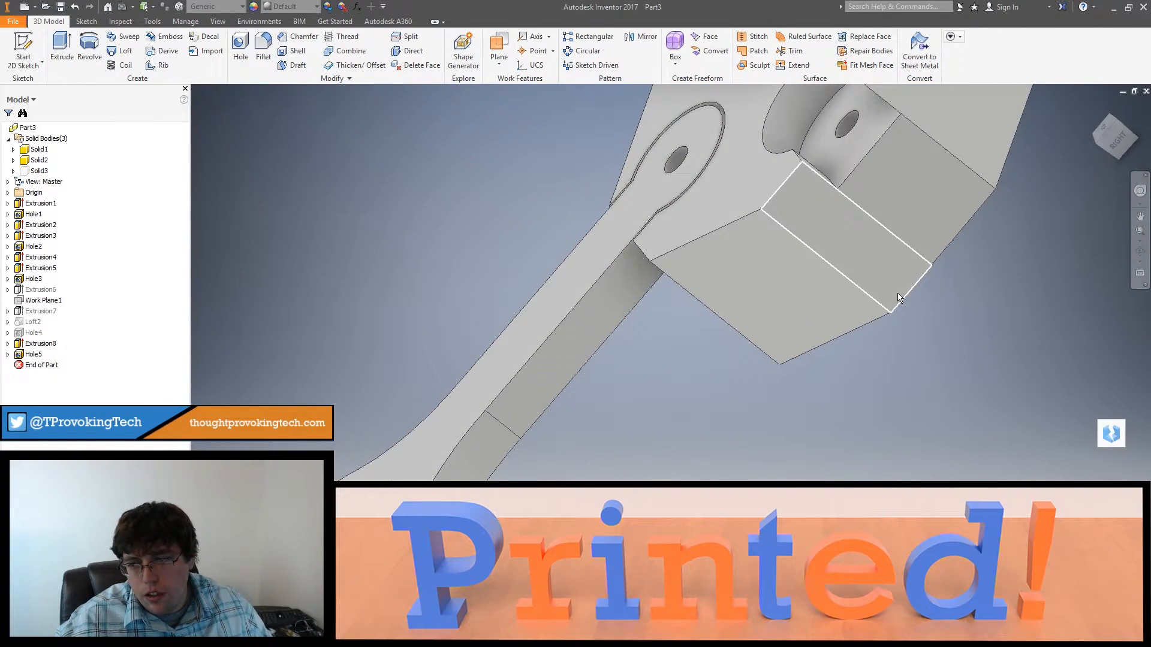
shift+middle_drag(848, 266, 971, 206)
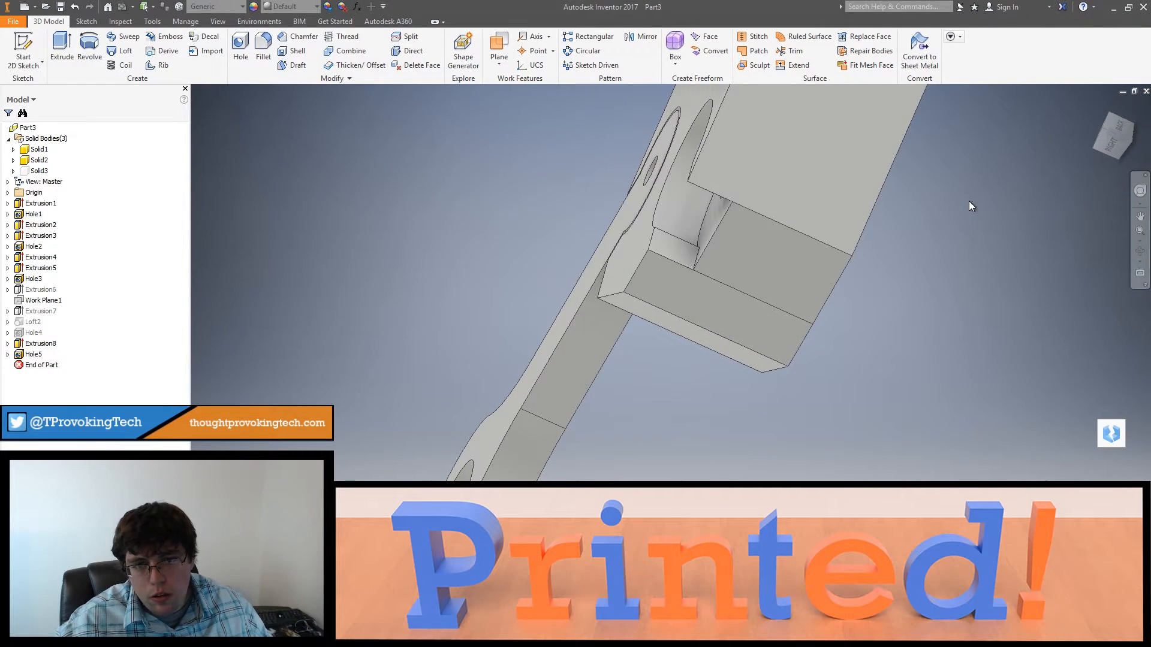
Step: Start a sketch on the frame face below the right-side socket and place a point on the face's upper edge
click(1105, 146)
click(1144, 116)
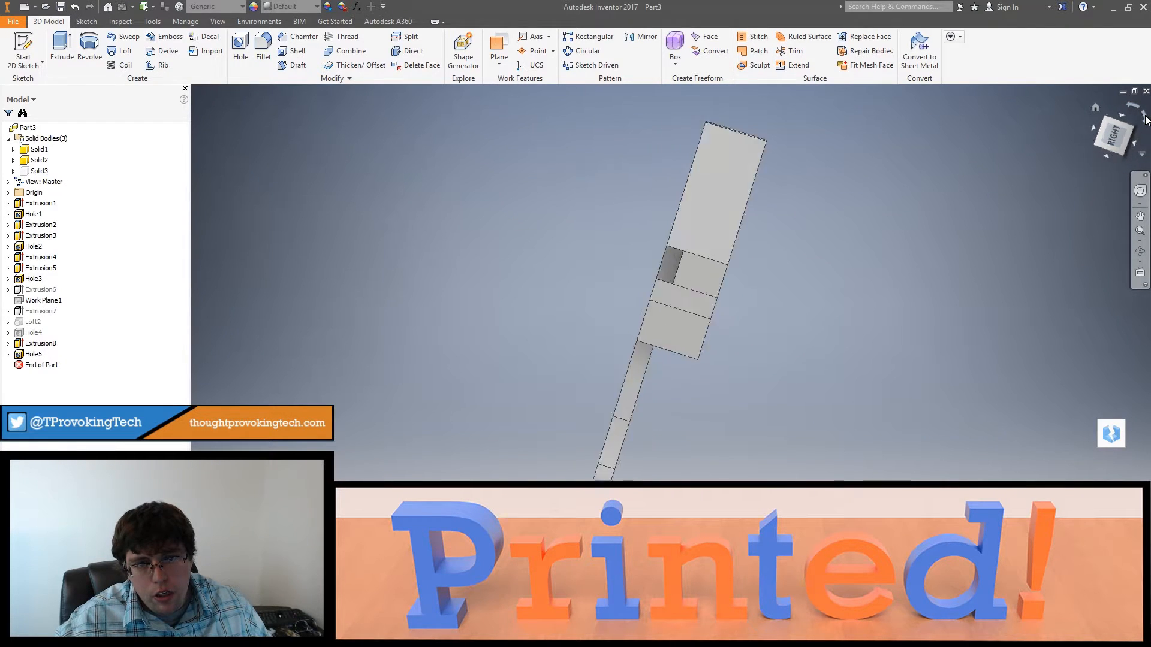
shift+middle_drag(945, 253, 891, 304)
scroll(757, 350, down, 3)
scroll(687, 358, down, 3)
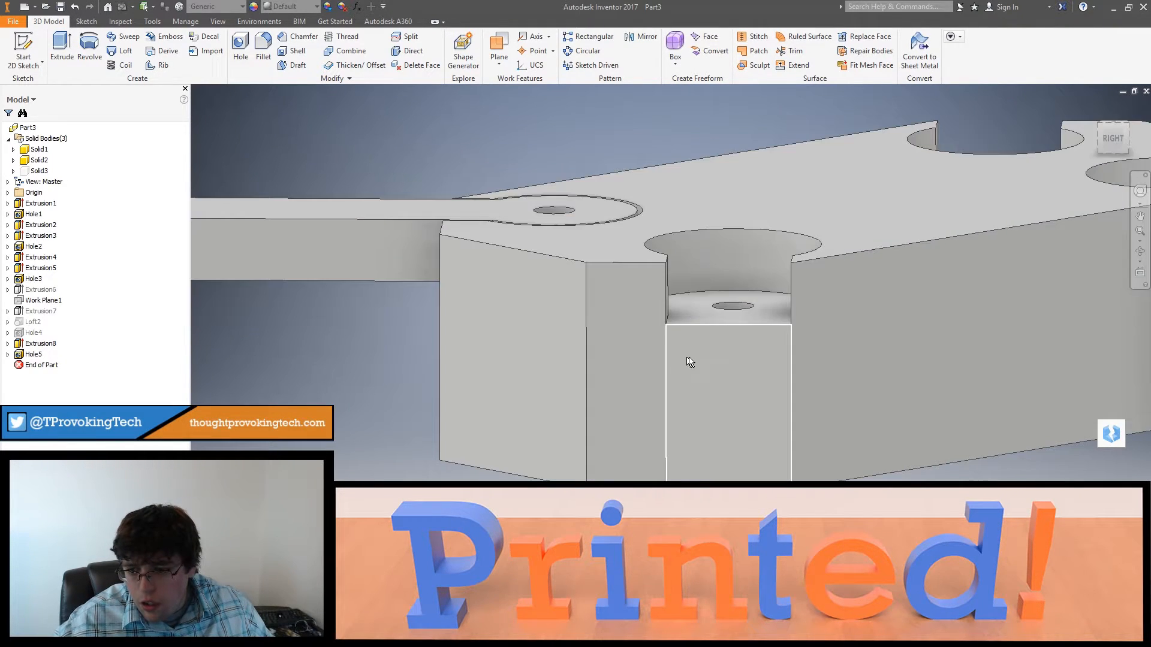
right_click(692, 360)
click(695, 388)
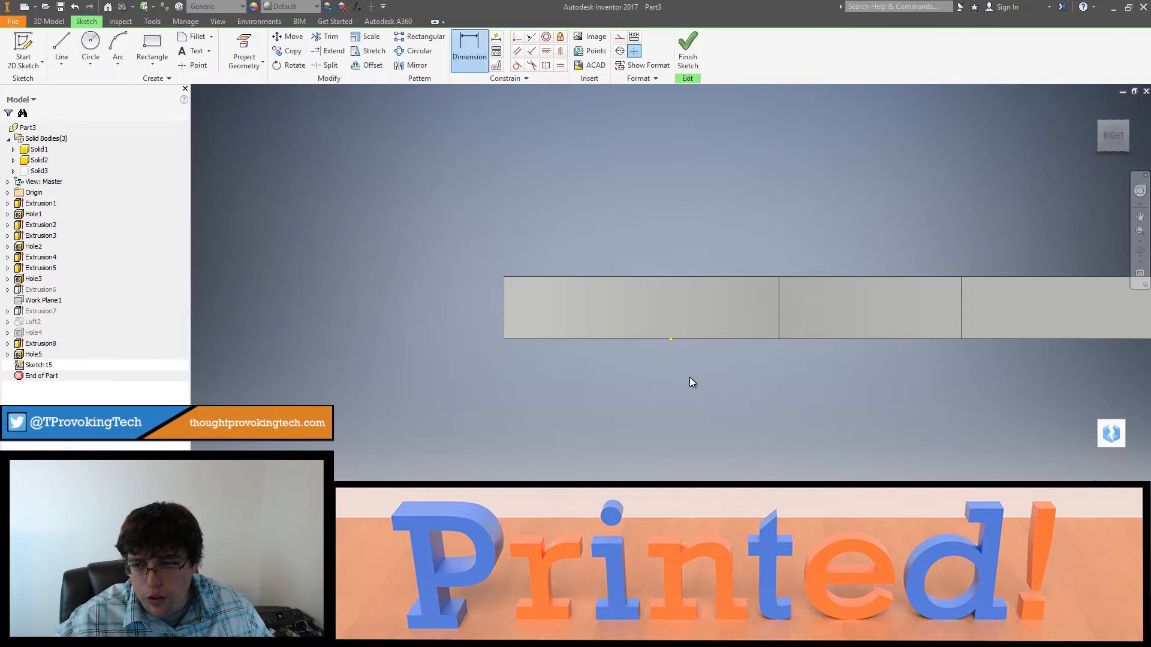
scroll(731, 356, down, 3)
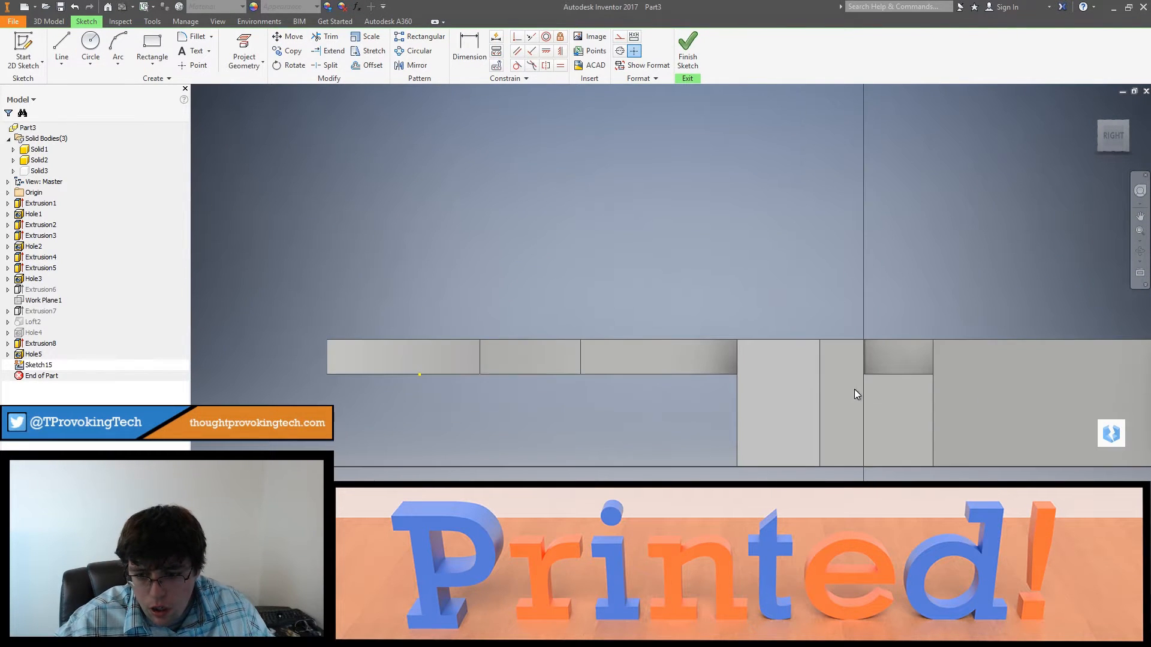
scroll(887, 395, down, 4)
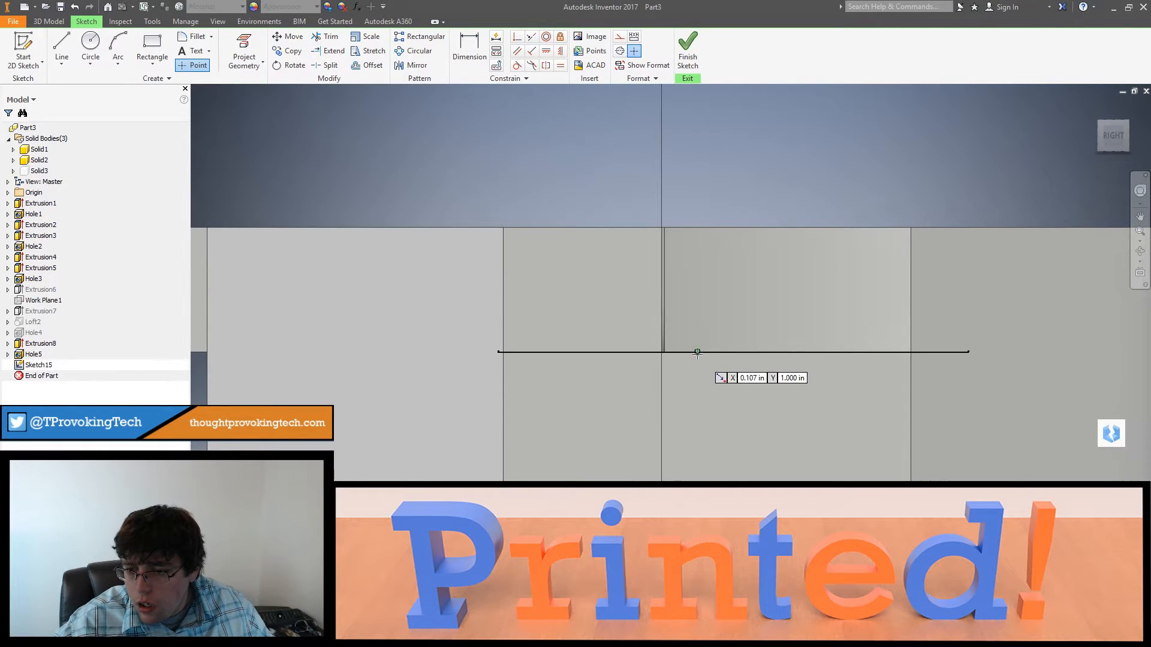
Step: Dimension the point 0.165 in from the right-side face's vertical edge nearest the arm
click(469, 51)
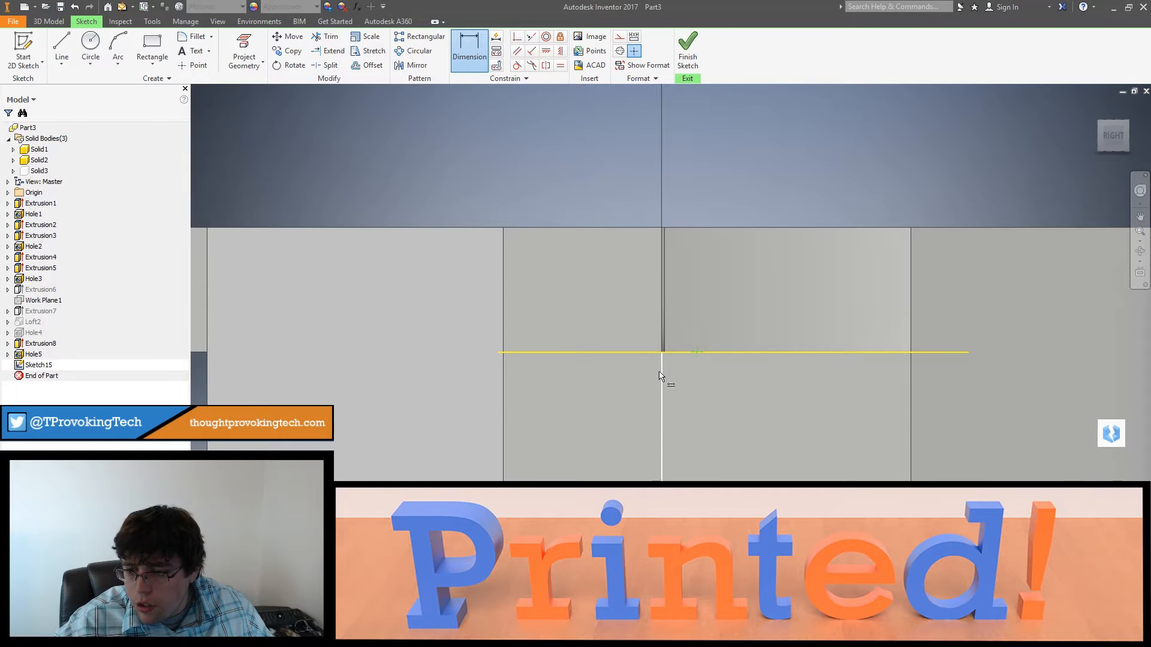
click(703, 376)
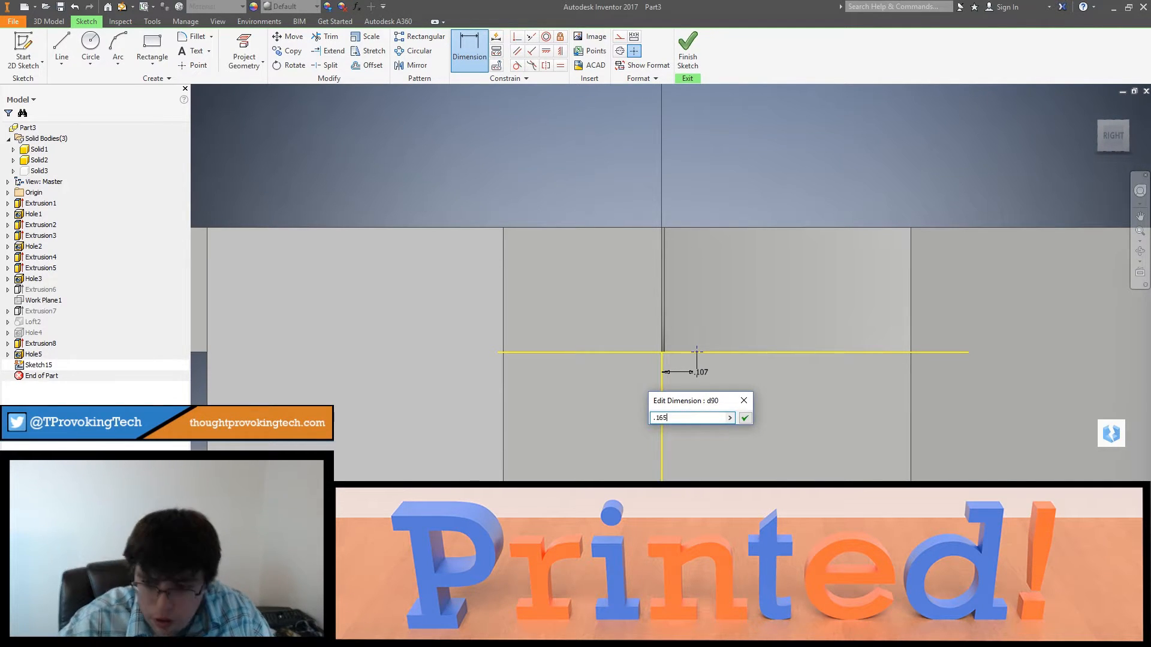
text(.165)
key(Return)
Step: Cut a hole 0.25 in in diameter and 2 in deep at the right-side point, and reduce its diameter
click(693, 43)
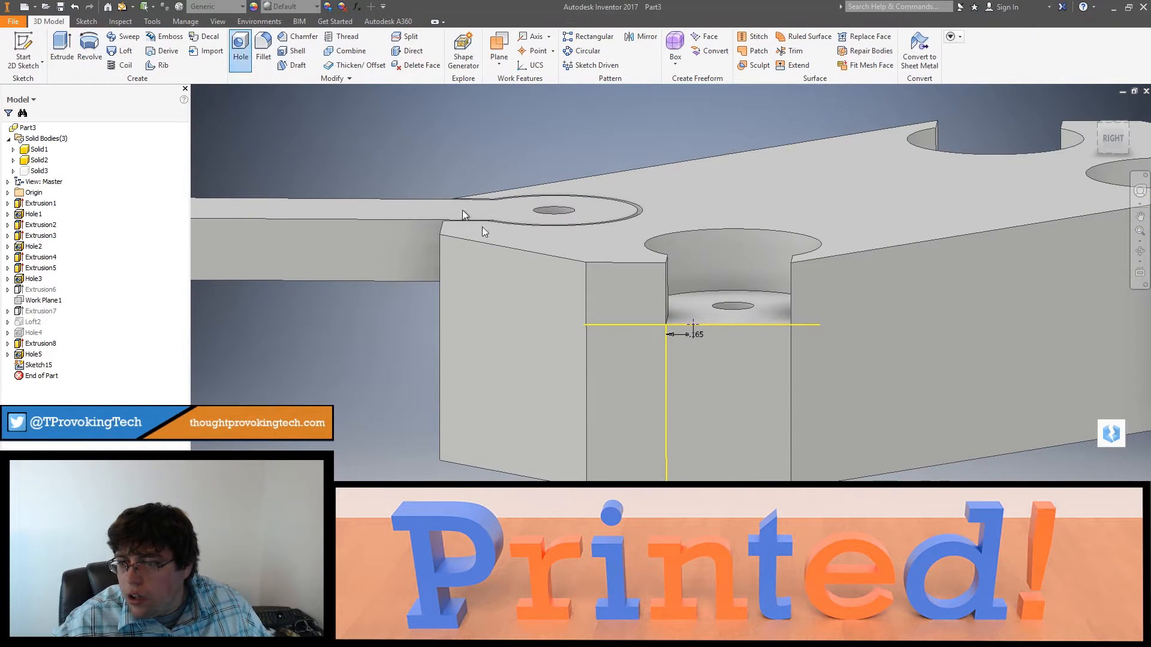
click(360, 293)
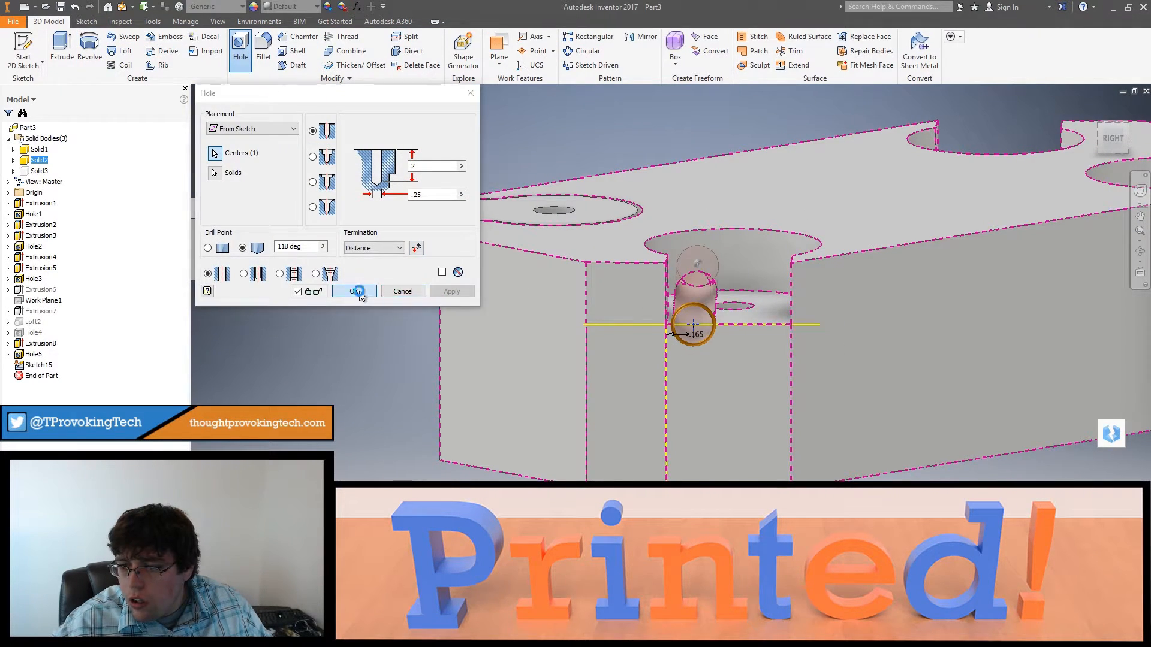
shift+middle_drag(655, 304, 683, 353)
scroll(712, 297, down, 5)
shift+middle_drag(709, 298, 716, 273)
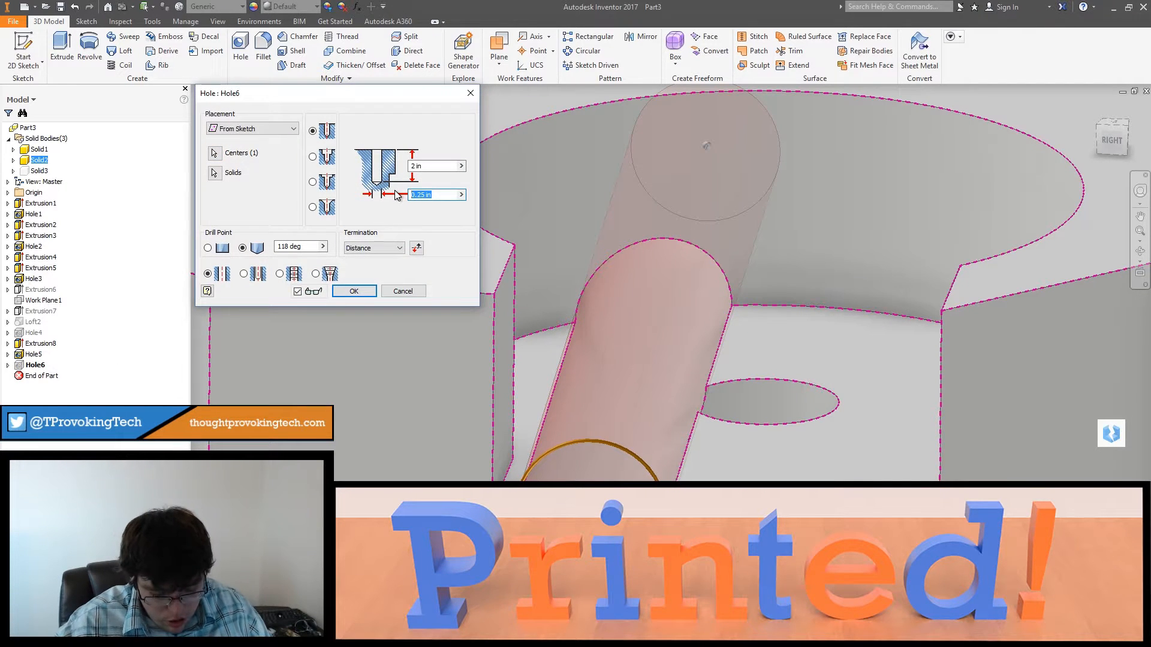
key(Return)
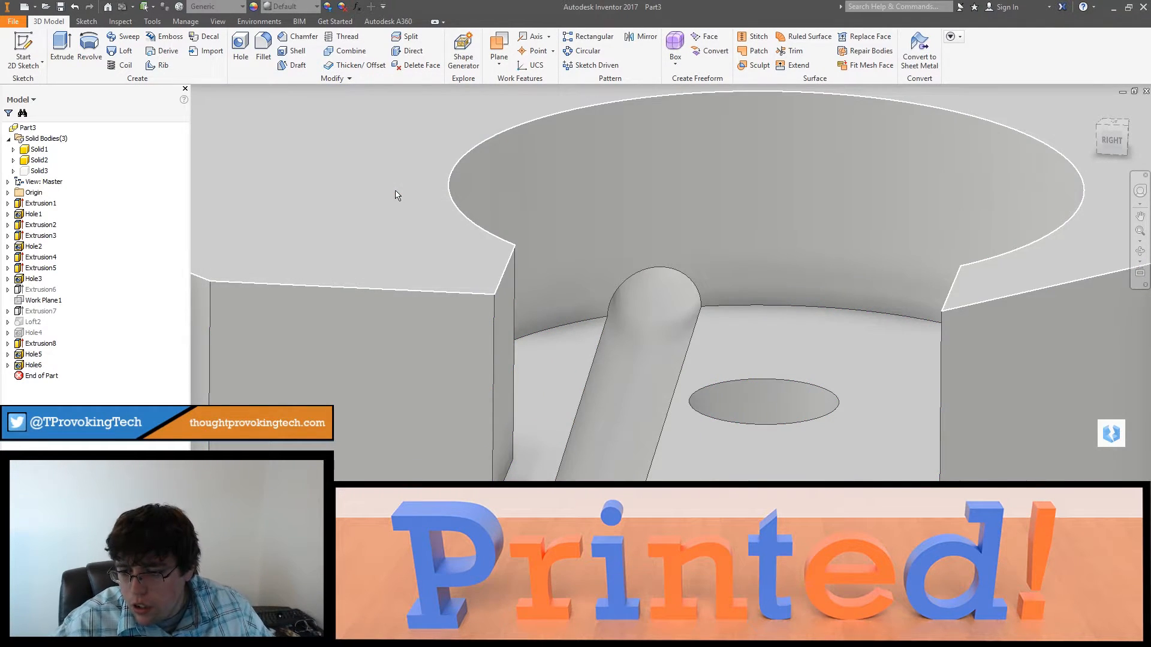
Step: Set the front channel hole's diameter to 0.15 in
scroll(524, 308, down, 6)
shift+middle_drag(555, 336, 536, 368)
double_click(33, 354)
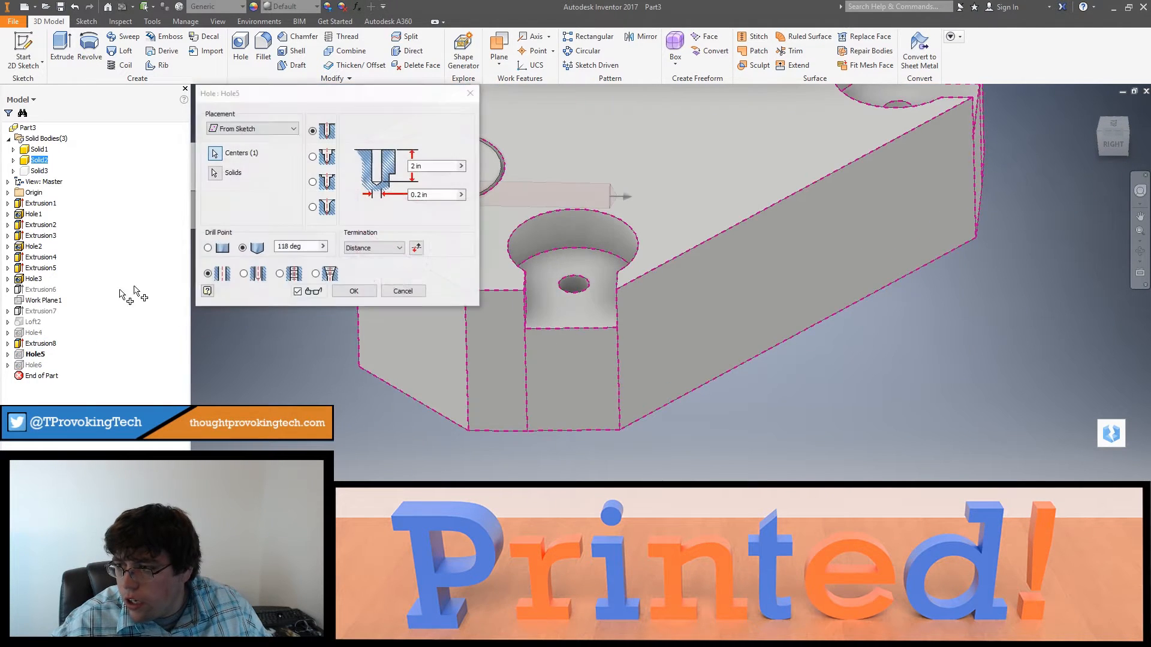
text(.1)
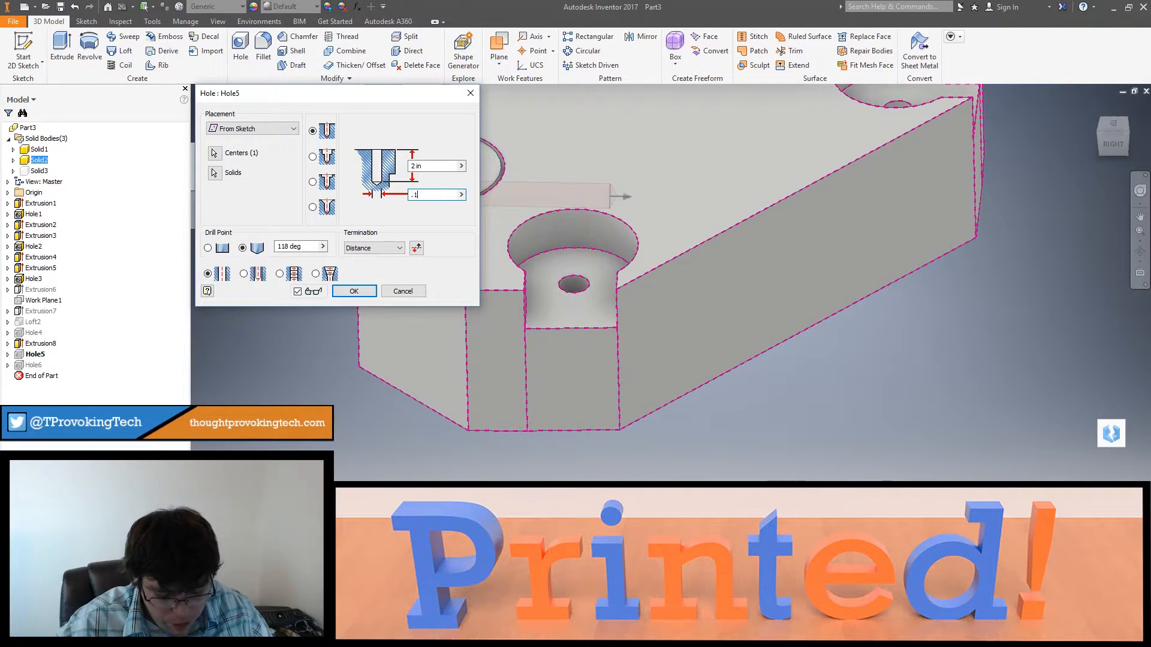
text(5)
key(Return)
Step: Start a new sketch on the frame's vertical face below the back socket
shift+middle_drag(523, 236, 557, 326)
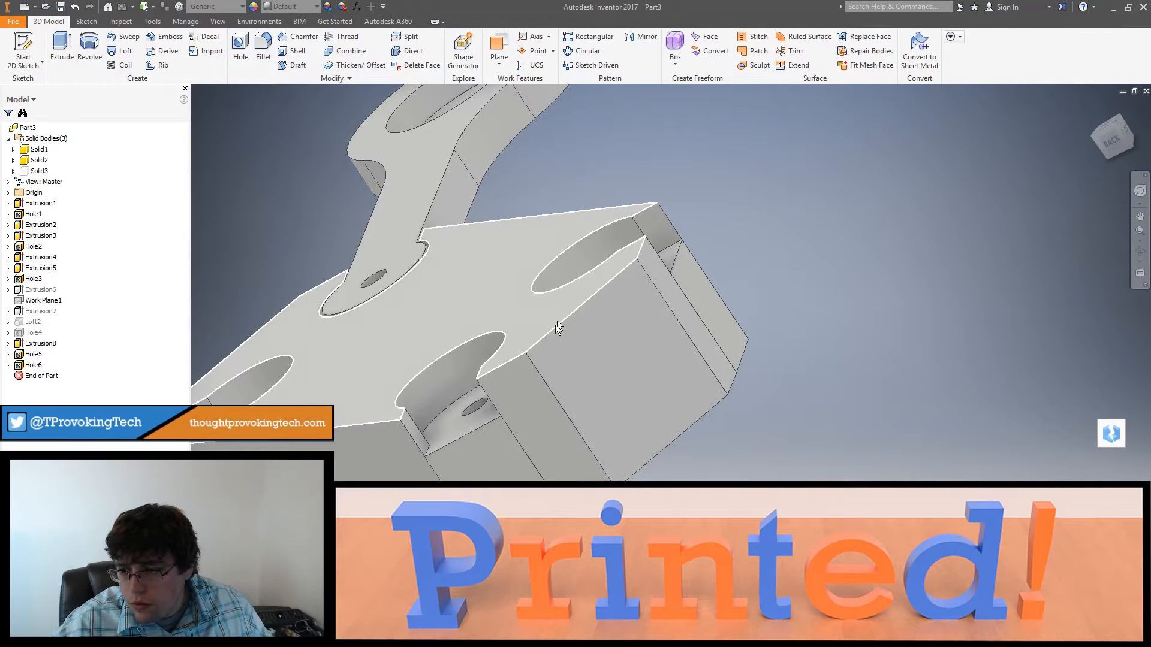
right_click(474, 467)
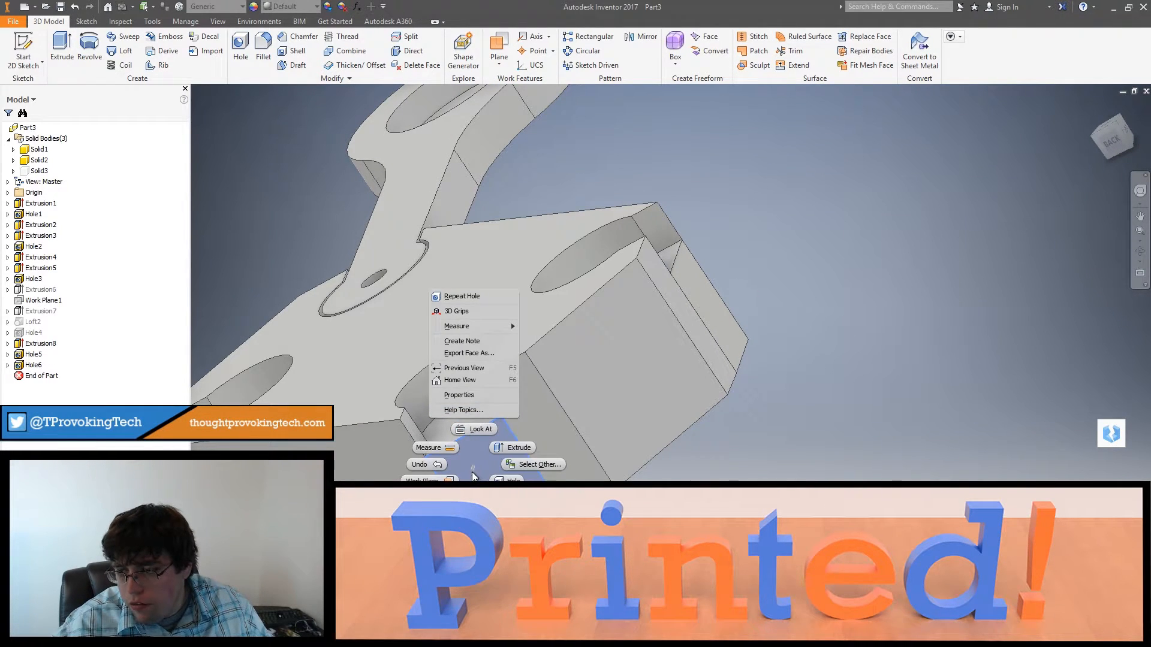
click(479, 499)
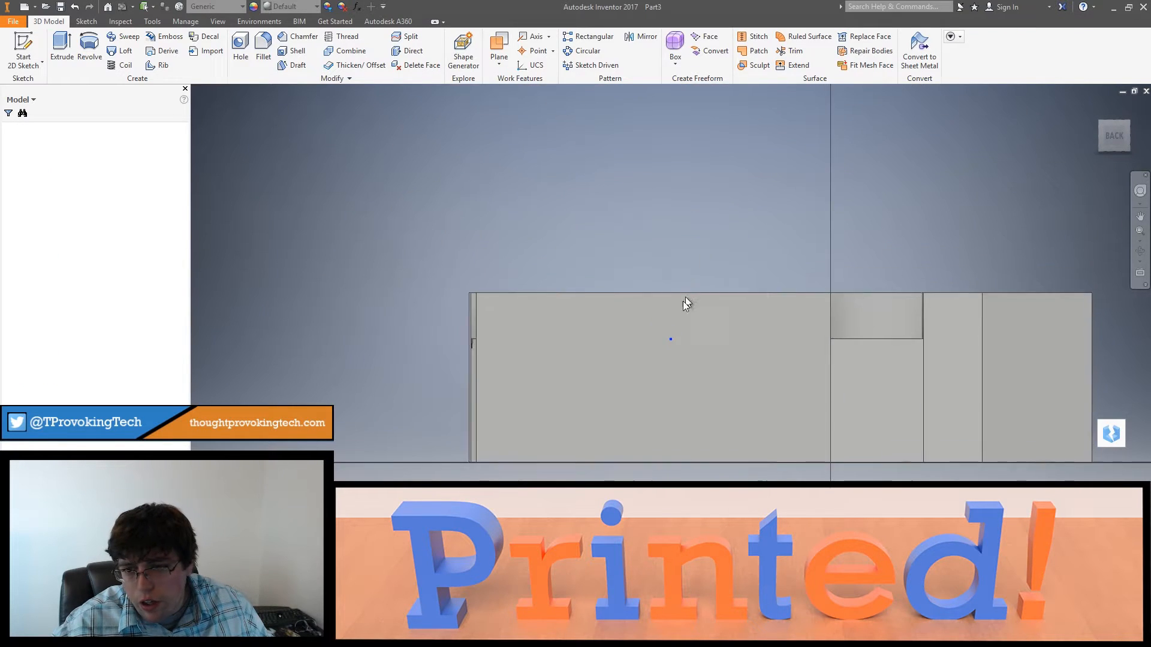
Step: Place a sketch point on the upper edge of the back socket face, close to the adjoining long side face
middle_drag(766, 253, 655, 389)
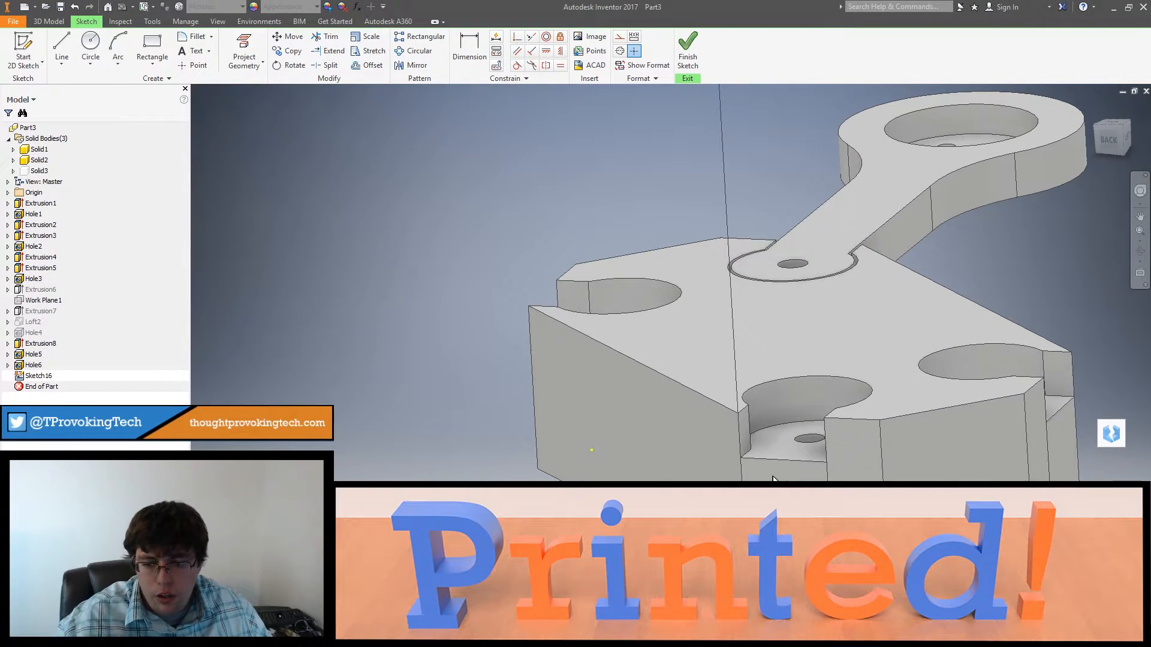
shift+middle_drag(836, 479, 966, 366)
right_click(735, 448)
click(1113, 136)
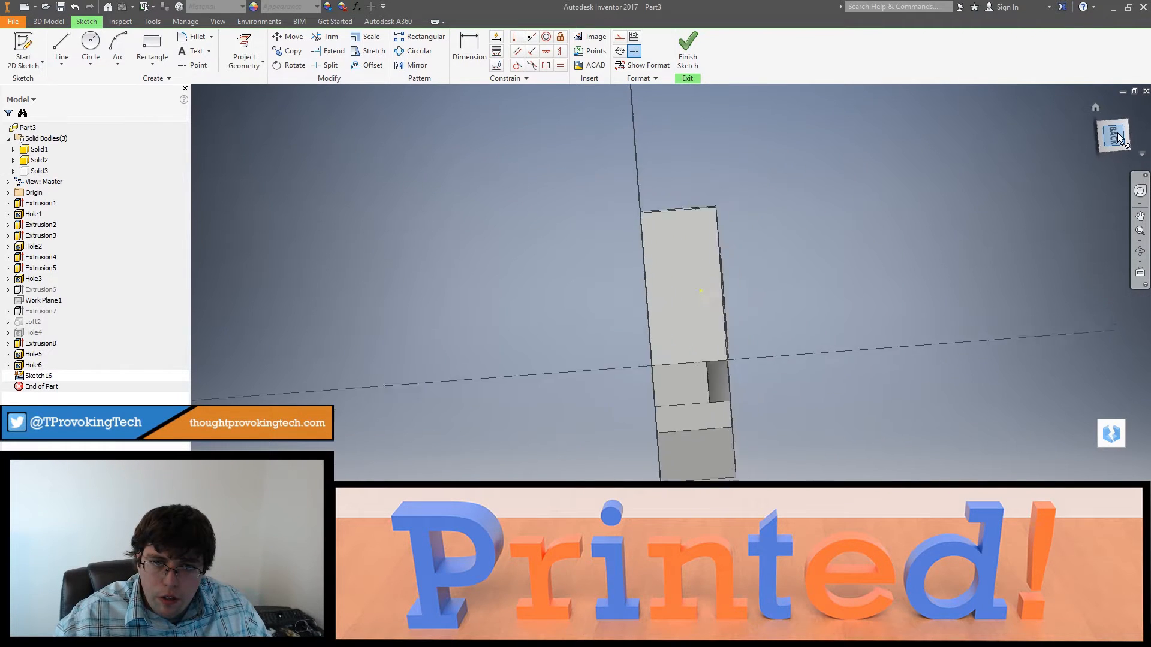
click(1143, 118)
click(1143, 118)
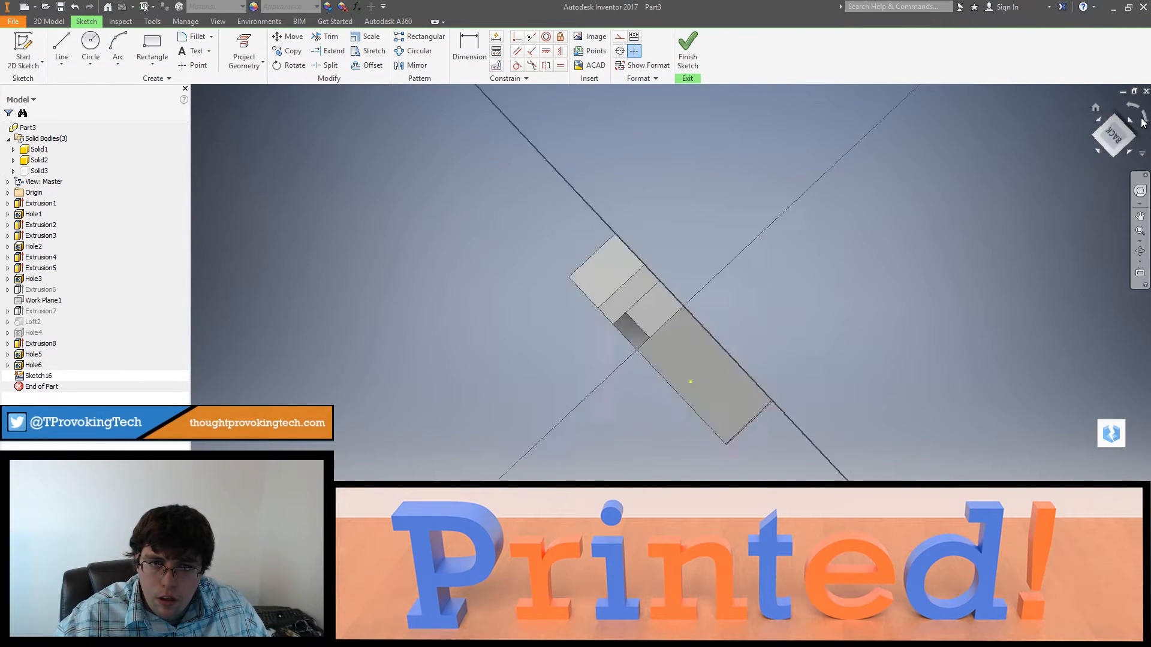
click(1143, 119)
shift+middle_drag(584, 372, 663, 380)
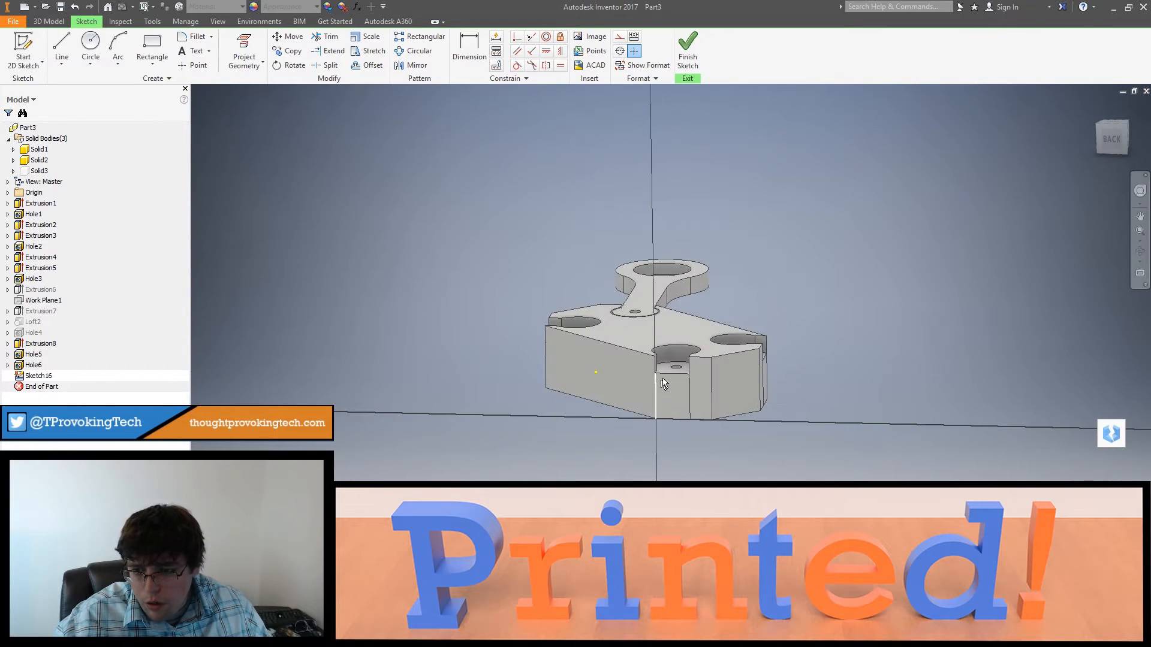
scroll(663, 381, down, 4)
middle_drag(612, 461, 561, 331)
click(193, 64)
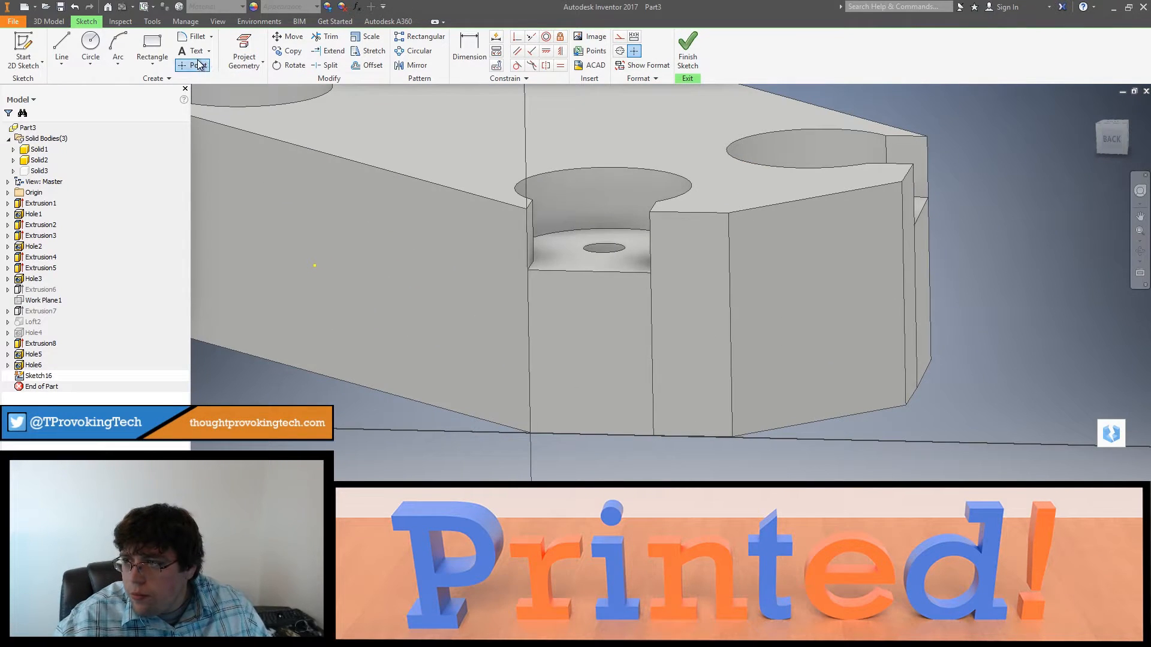
scroll(552, 269, down, 3)
click(553, 269)
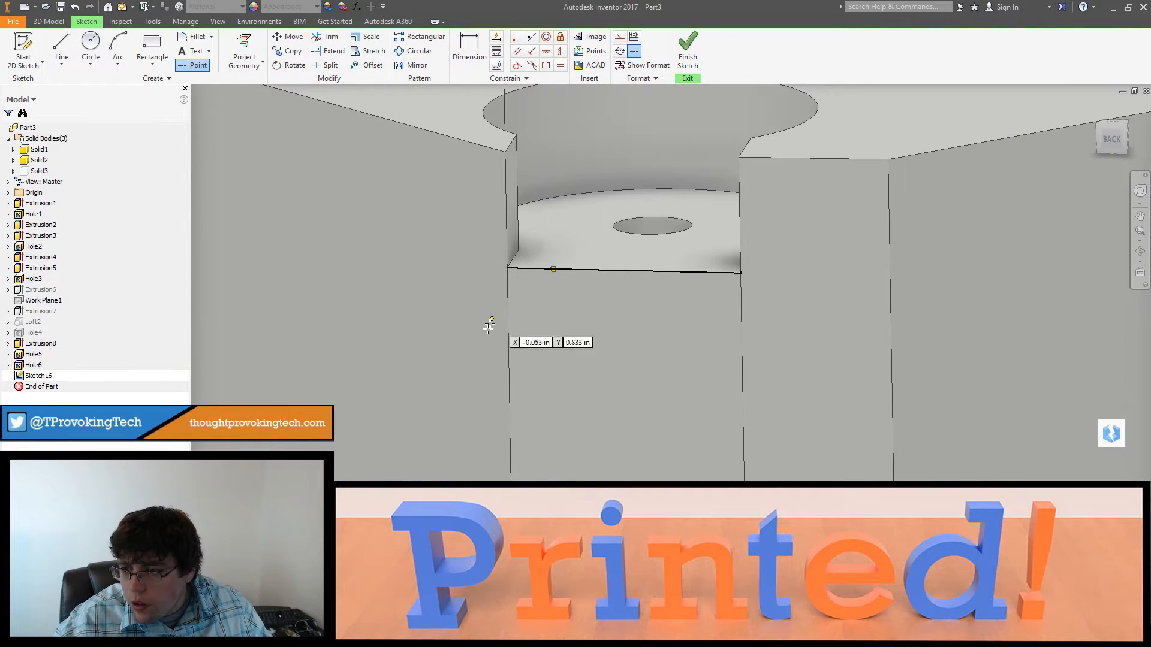
Step: Dimension the point 0.165 in from the back socket face's vertical edge that borders the long side face
click(469, 58)
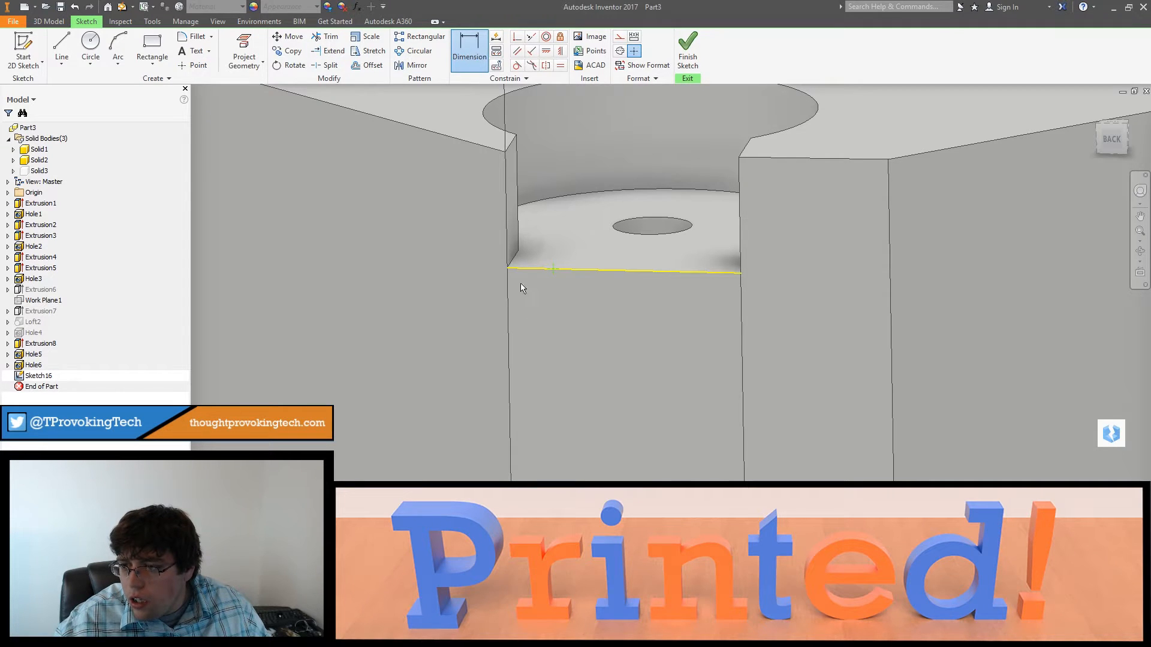
click(552, 302)
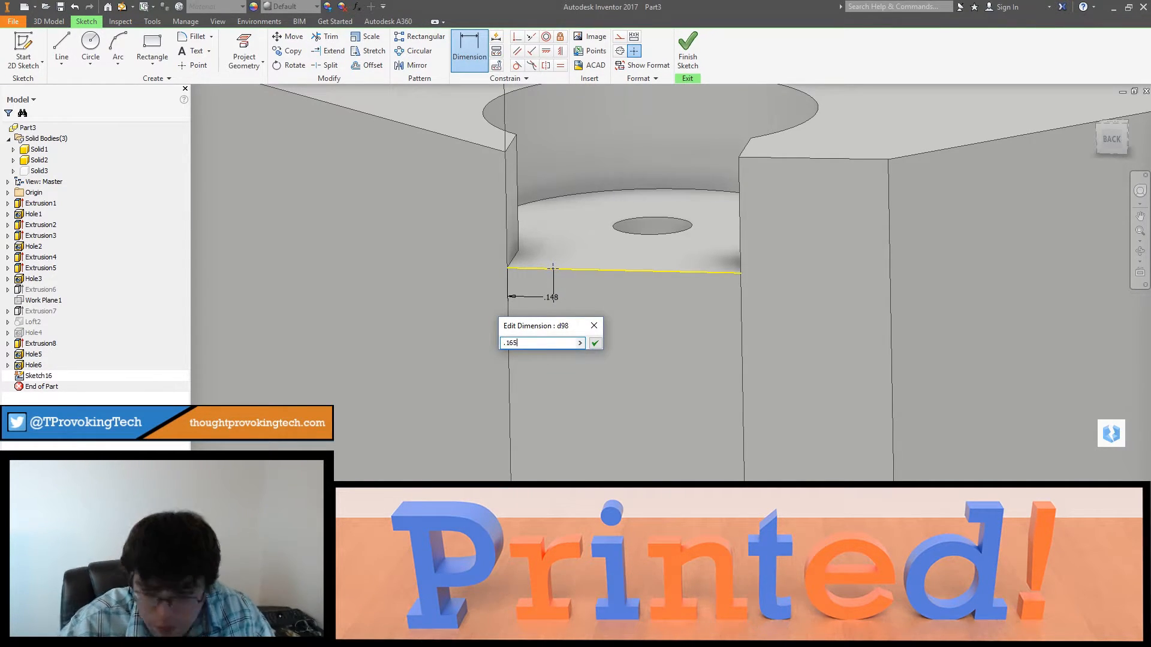
key(Return)
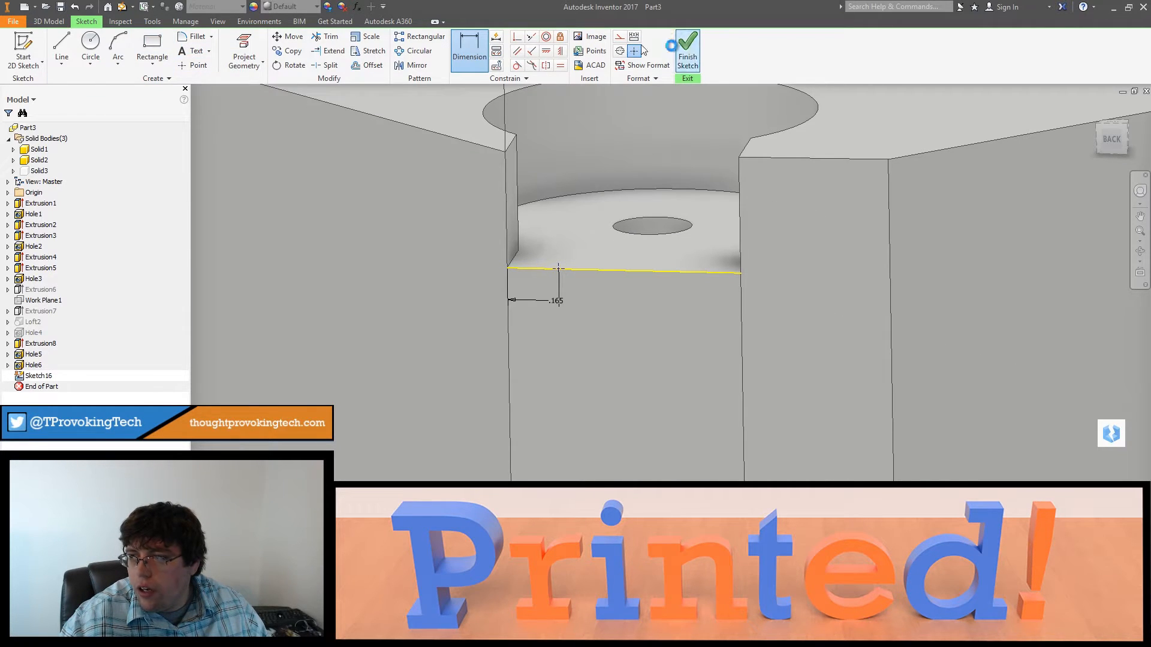
Step: Finish the sketch and cut a hole 0.15 in in diameter and 2 in deep at the back socket's point
click(688, 46)
click(240, 48)
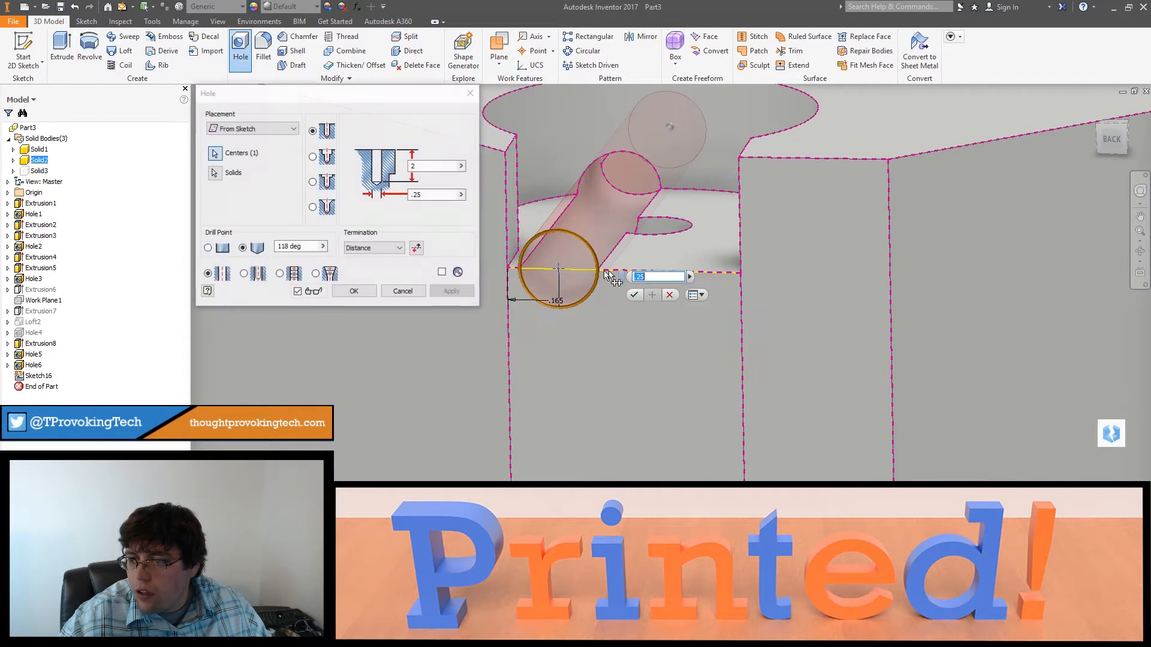
click(422, 196)
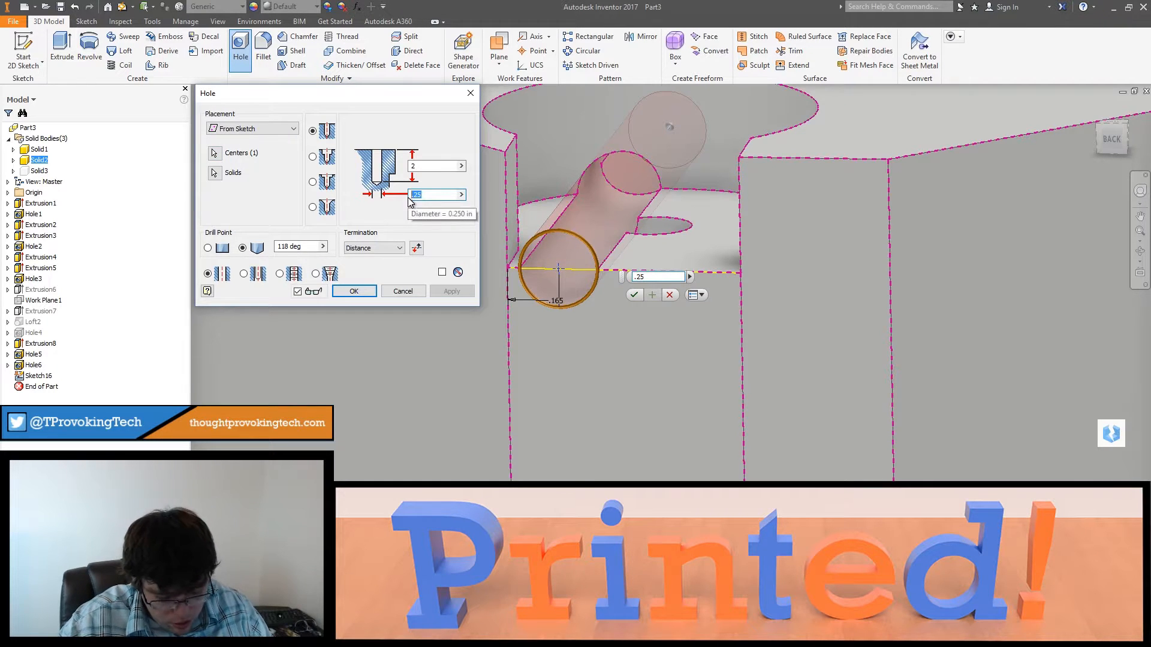
text(.15)
key(Return)
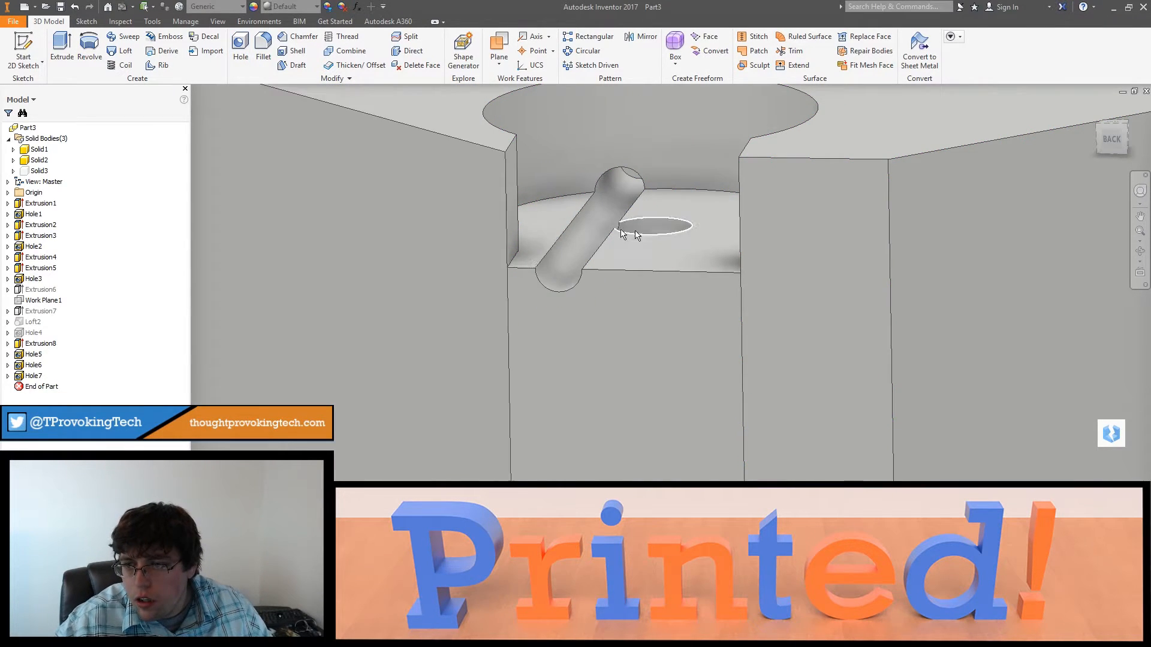
Step: Start a sketch on the frame face below the left-side socket and place a point on the face's upper edge
shift+middle_drag(635, 232, 624, 398)
right_click(558, 414)
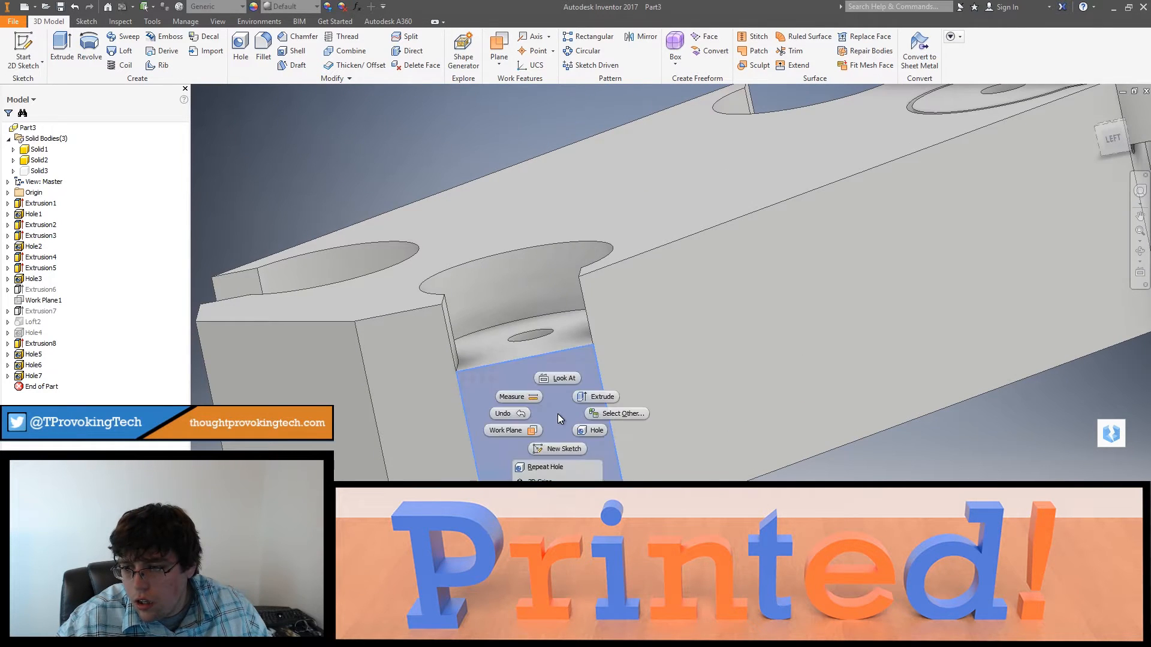
click(552, 453)
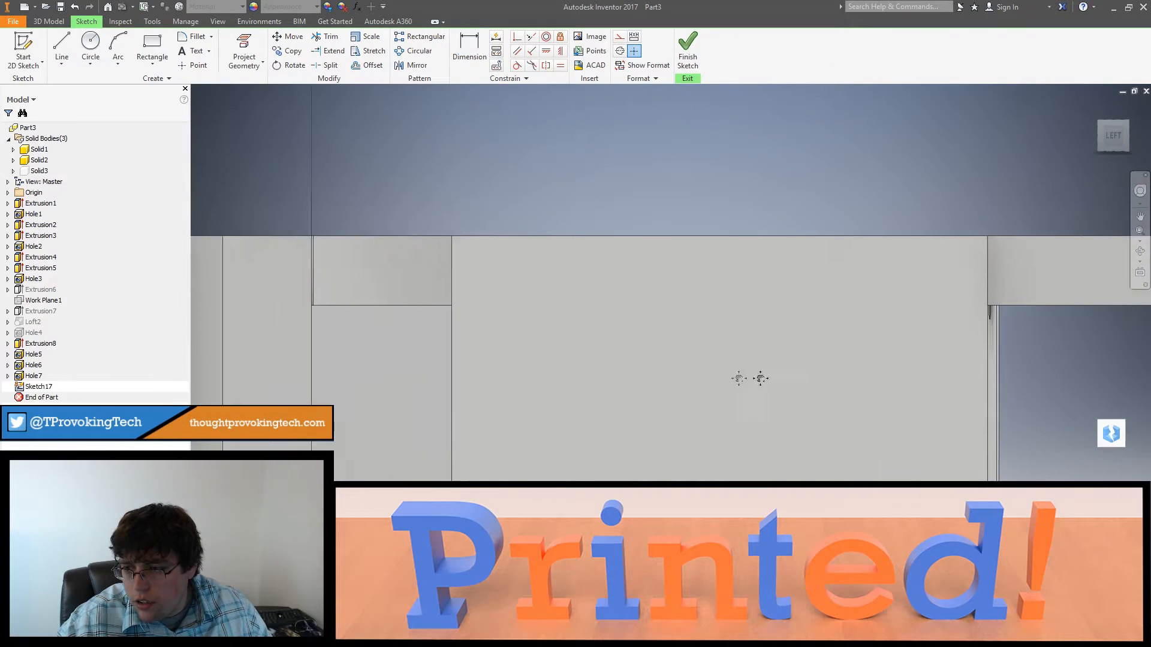
click(194, 65)
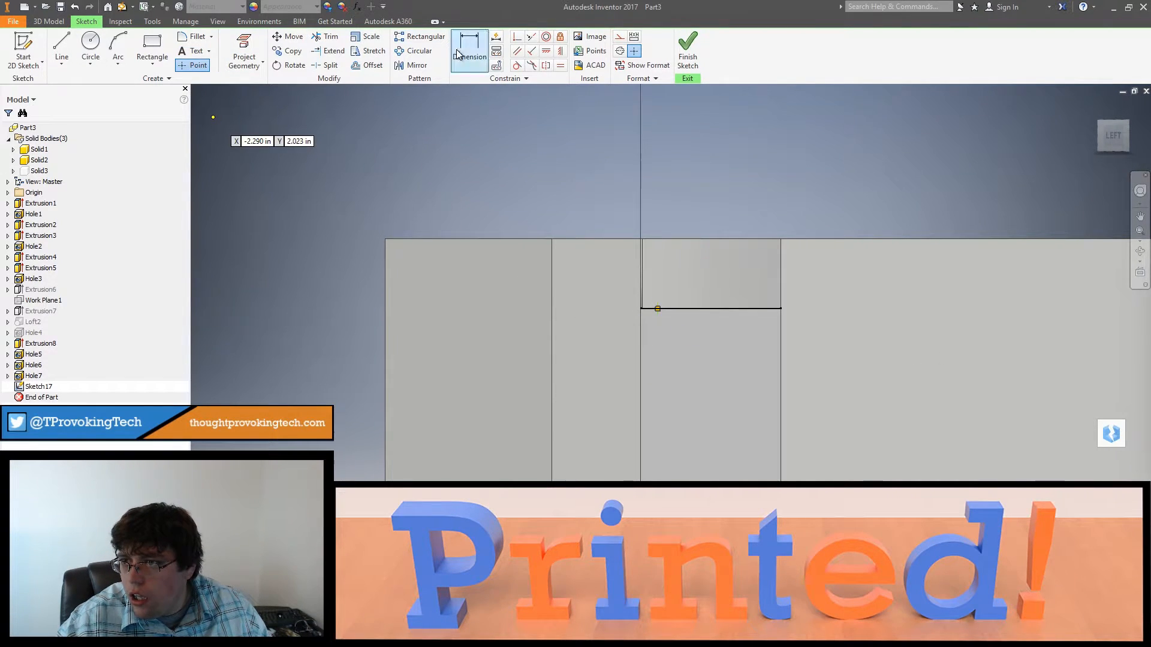
Step: Dimension the point 0.165 in from the left-side face's vertical edge that borders the narrow corner face
scroll(650, 288, up, 5)
key(d)
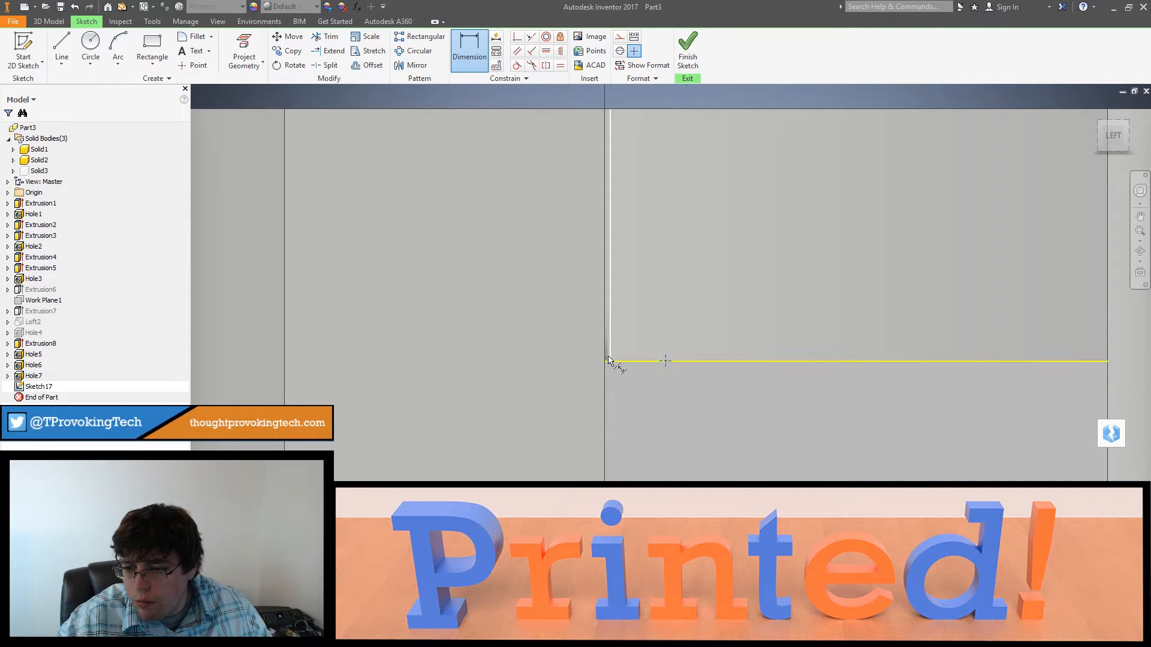
click(644, 397)
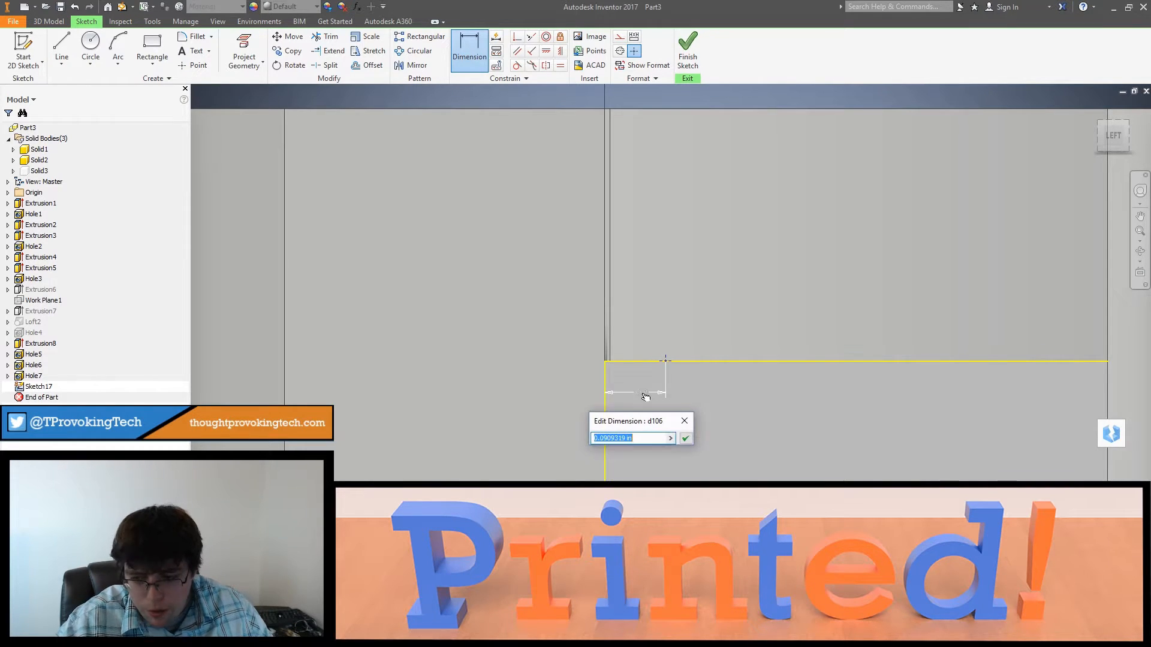
key(Return)
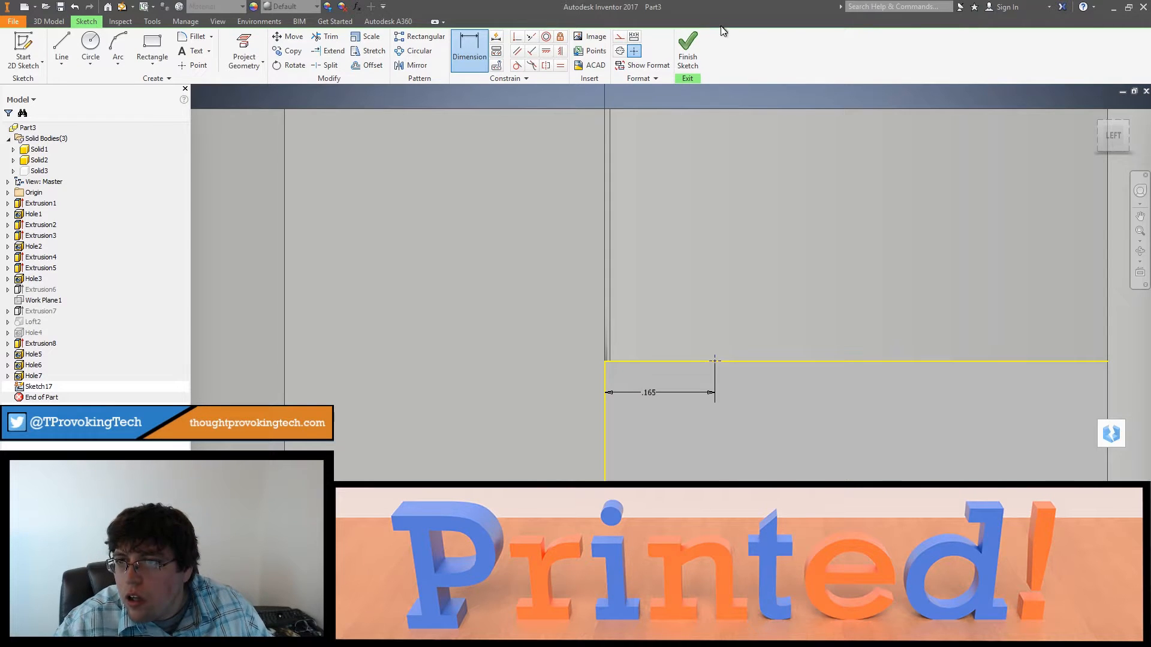
Step: Finish the sketch and cut a hole 0.15 in in diameter and 2 in deep at the left-side point
click(689, 50)
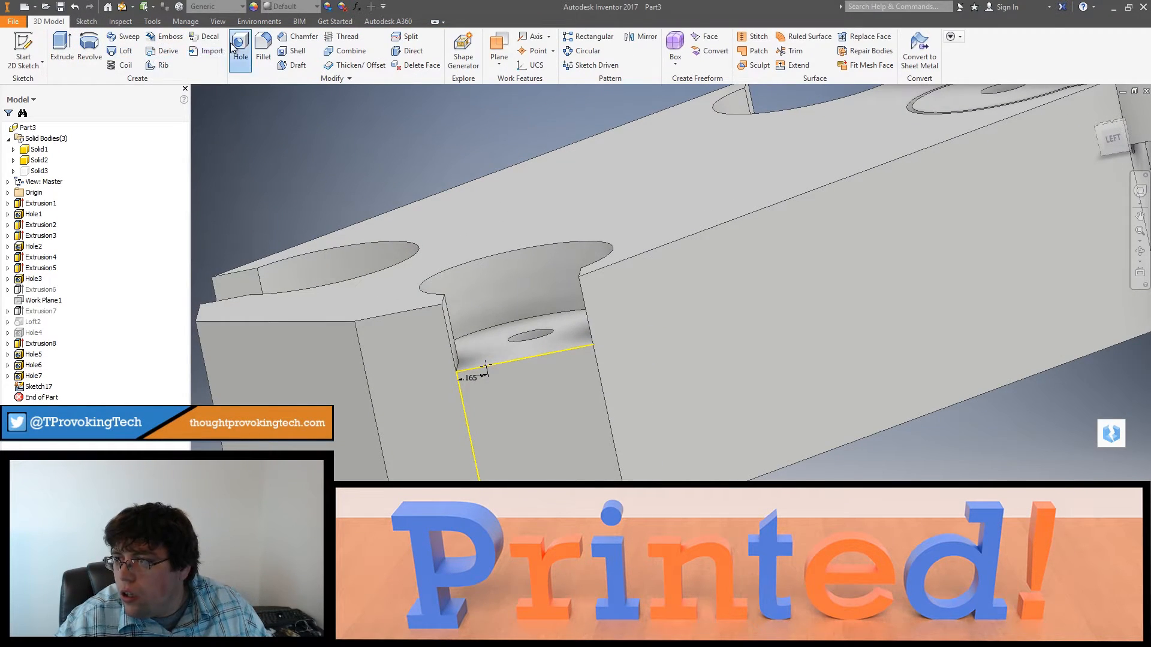
click(233, 47)
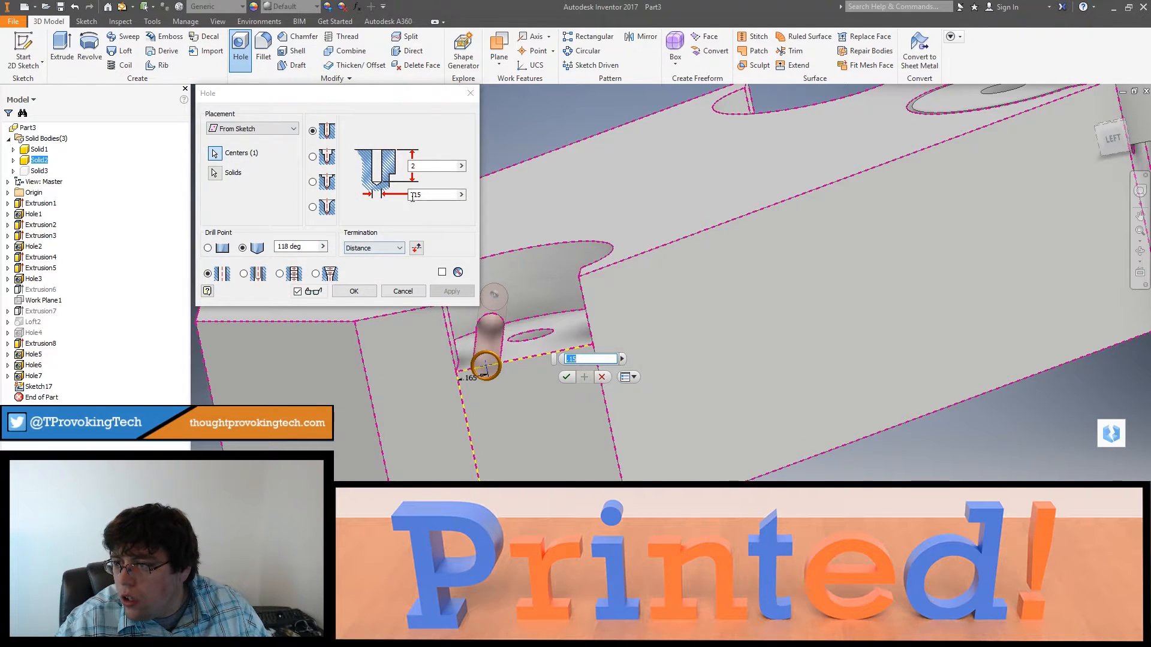
click(353, 292)
Step: Examine the frame and arm from above and below, checking how far the channel holes reach into the underside cavity
shift+middle_drag(368, 292, 524, 388)
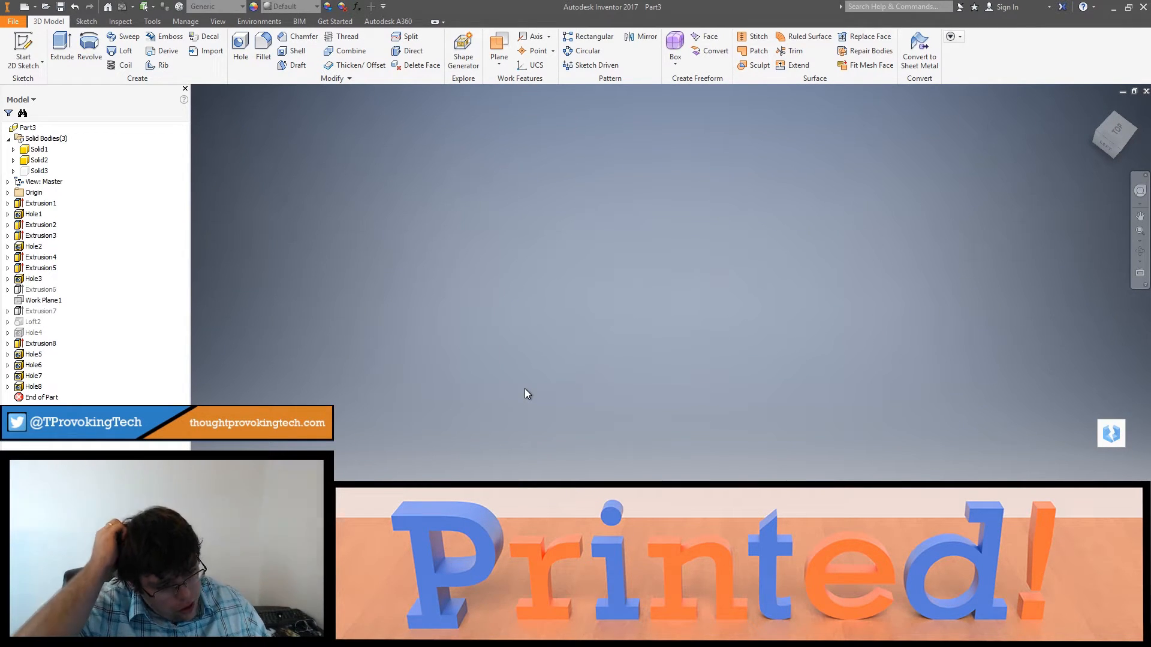
scroll(588, 344, down, 5)
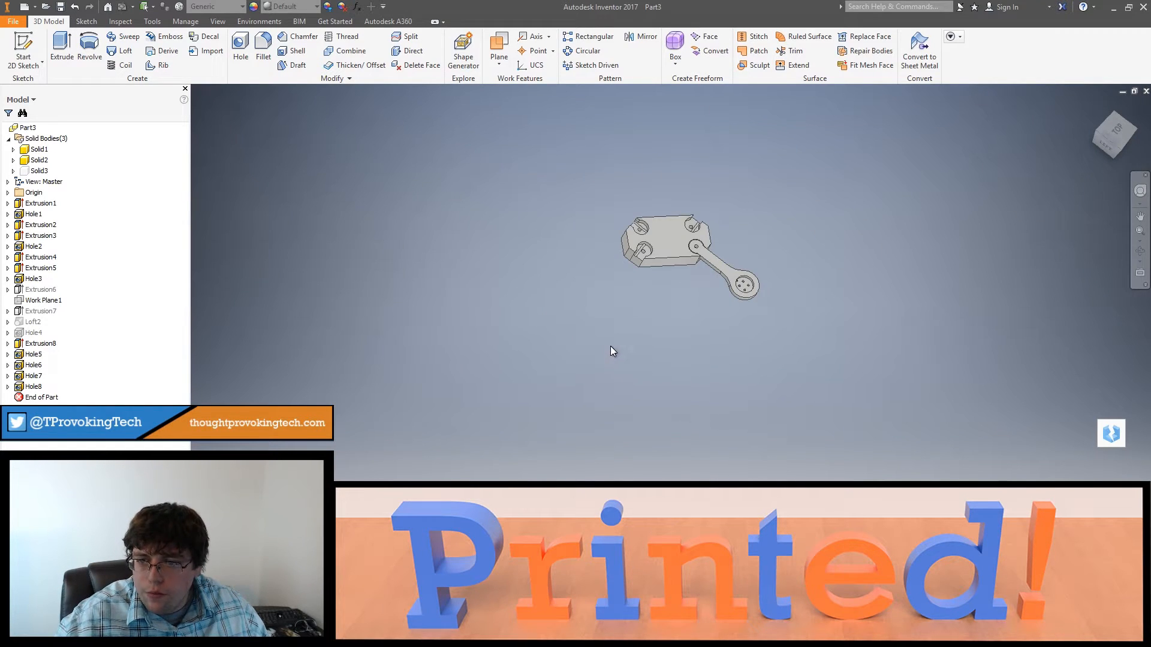
shift+middle_drag(612, 344, 725, 386)
scroll(637, 318, down, 5)
scroll(640, 318, up, 10)
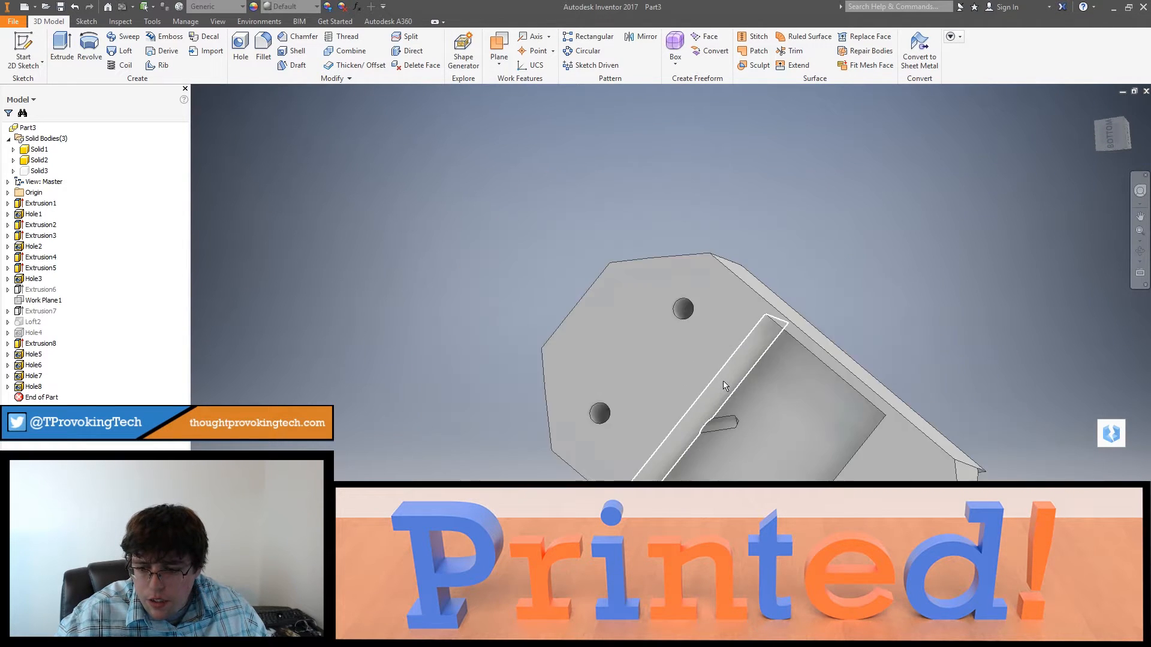
scroll(724, 385, down, 2)
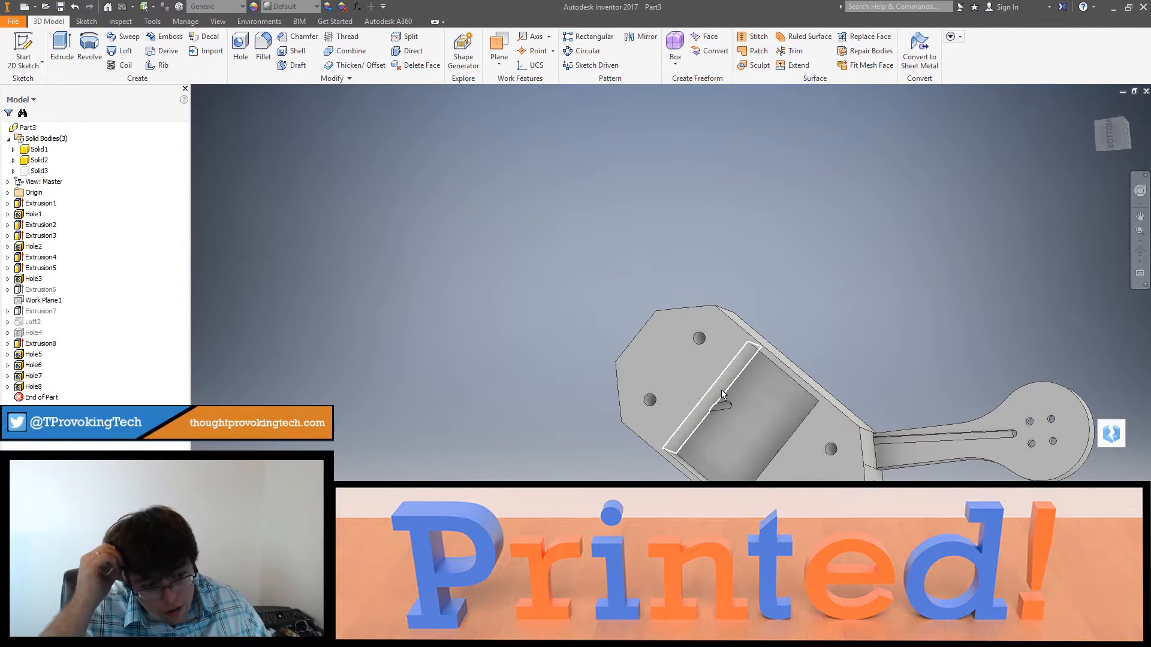
shift+middle_drag(719, 387, 840, 516)
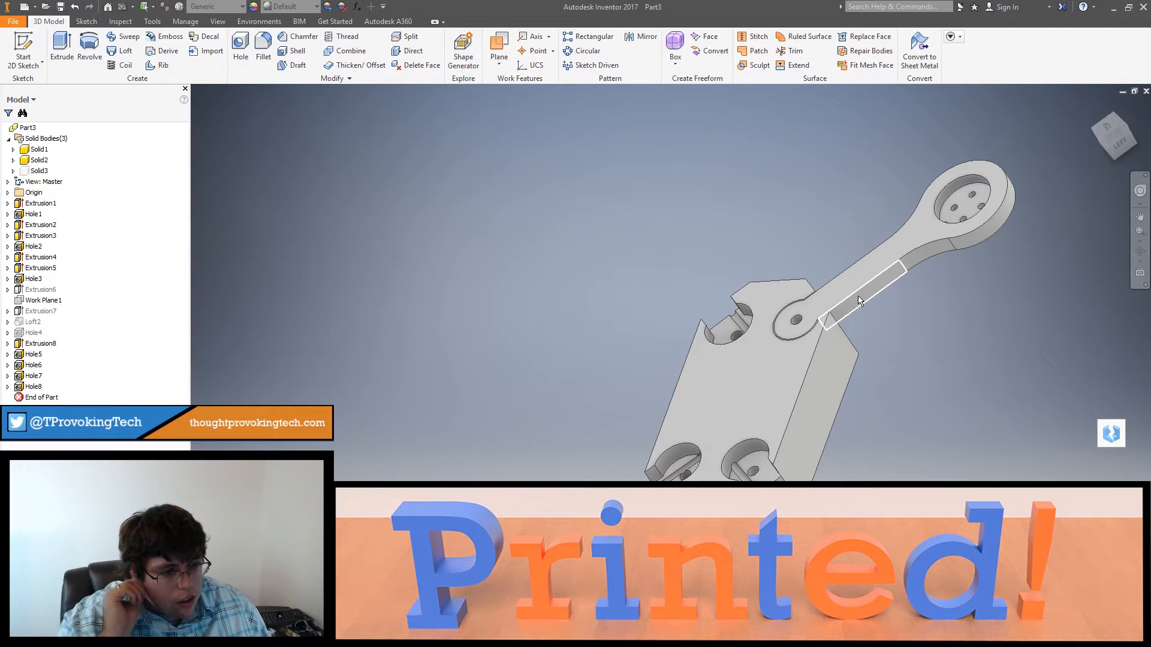
shift+middle_drag(960, 354, 869, 374)
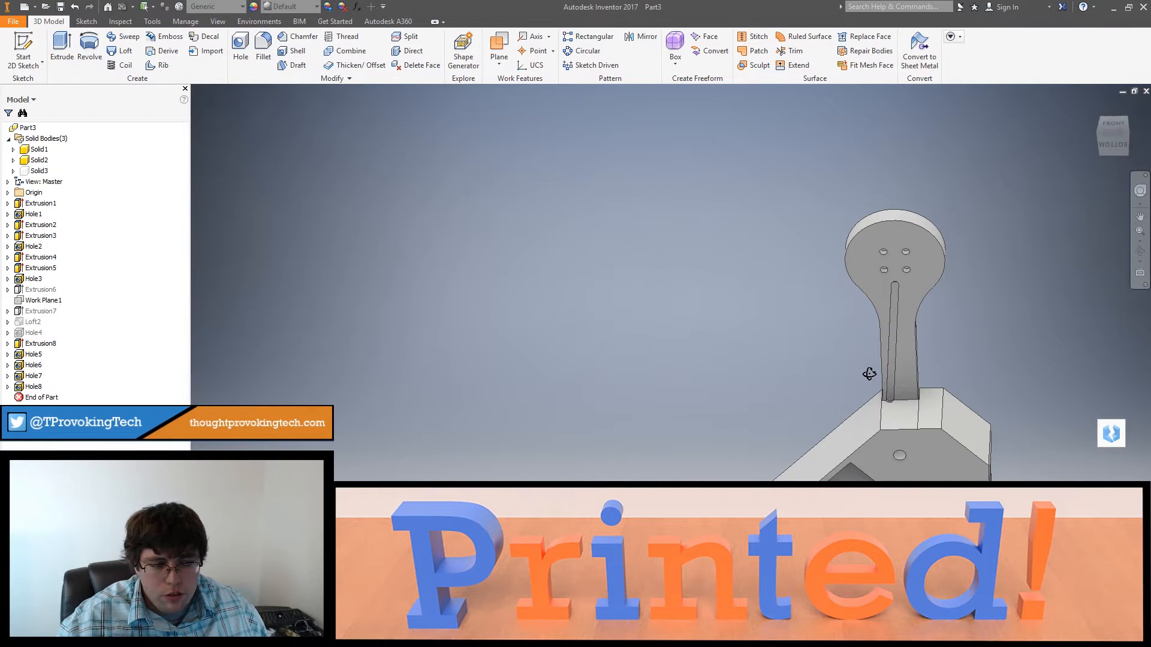
shift+middle_drag(869, 374, 823, 481)
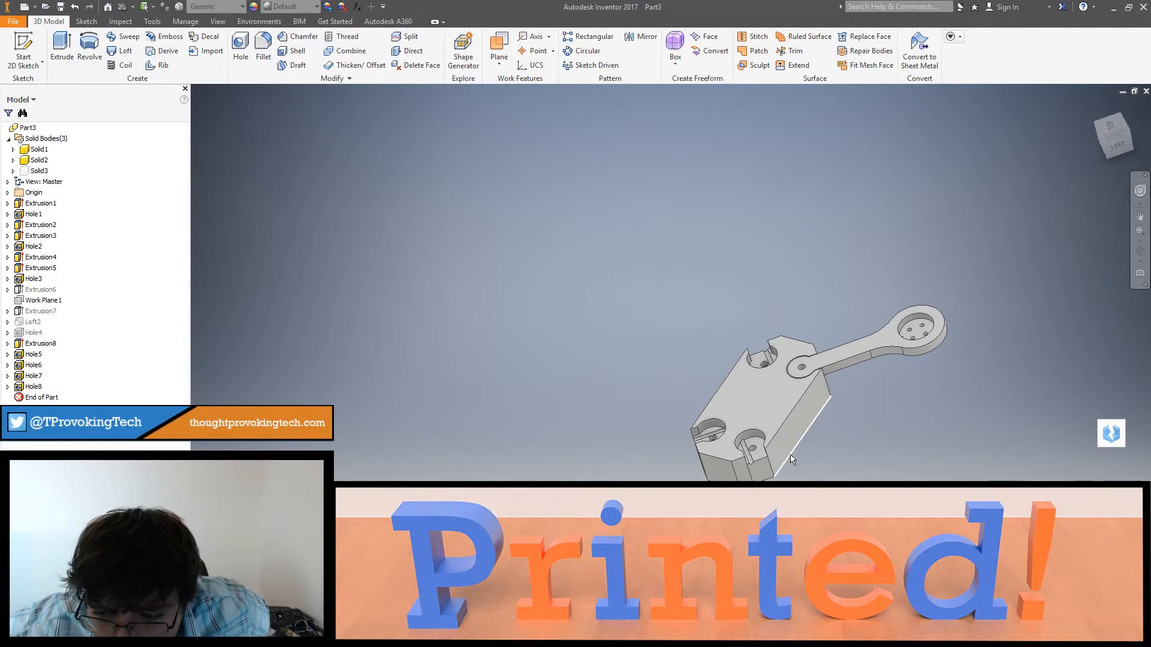
mouse_move(790, 456)
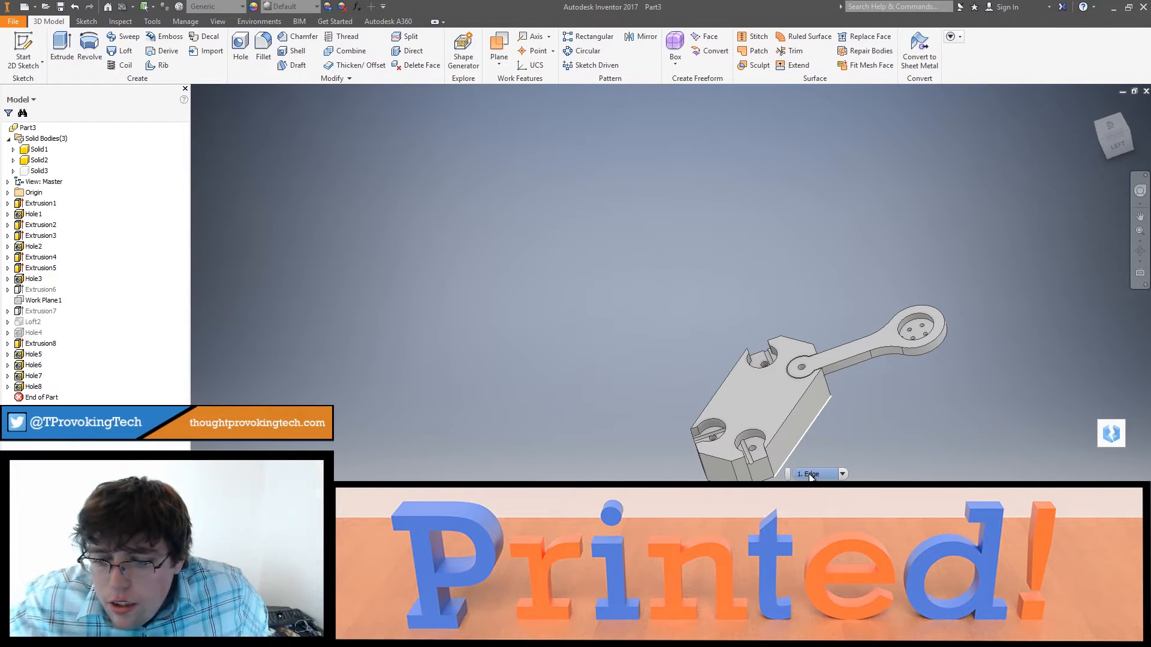
shift+middle_drag(875, 426, 753, 381)
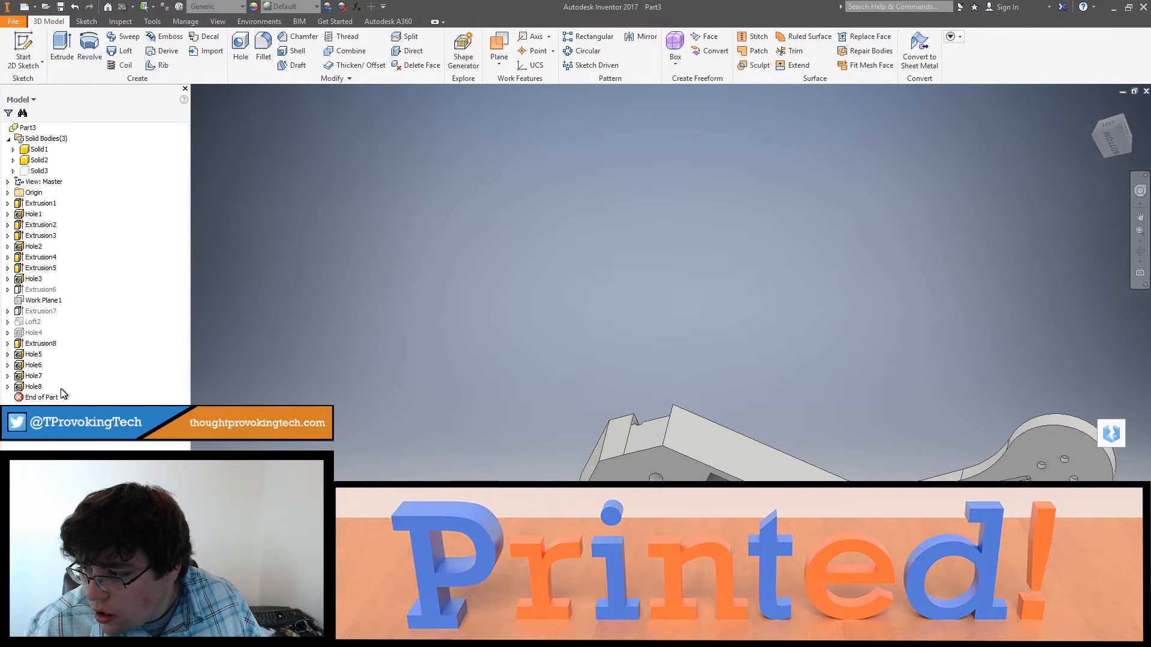
Step: Edit the left-side channel hole (Hole8) and set its depth to 2.5 in, keeping the 0.15 in diameter
double_click(20, 388)
click(414, 167)
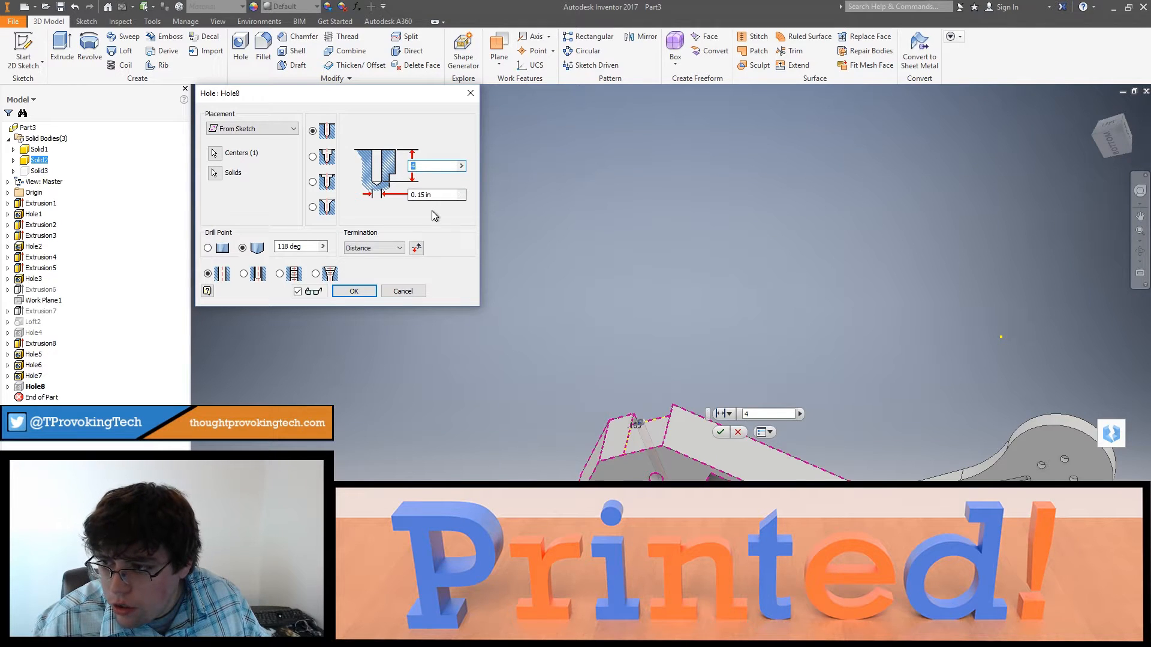
click(425, 171)
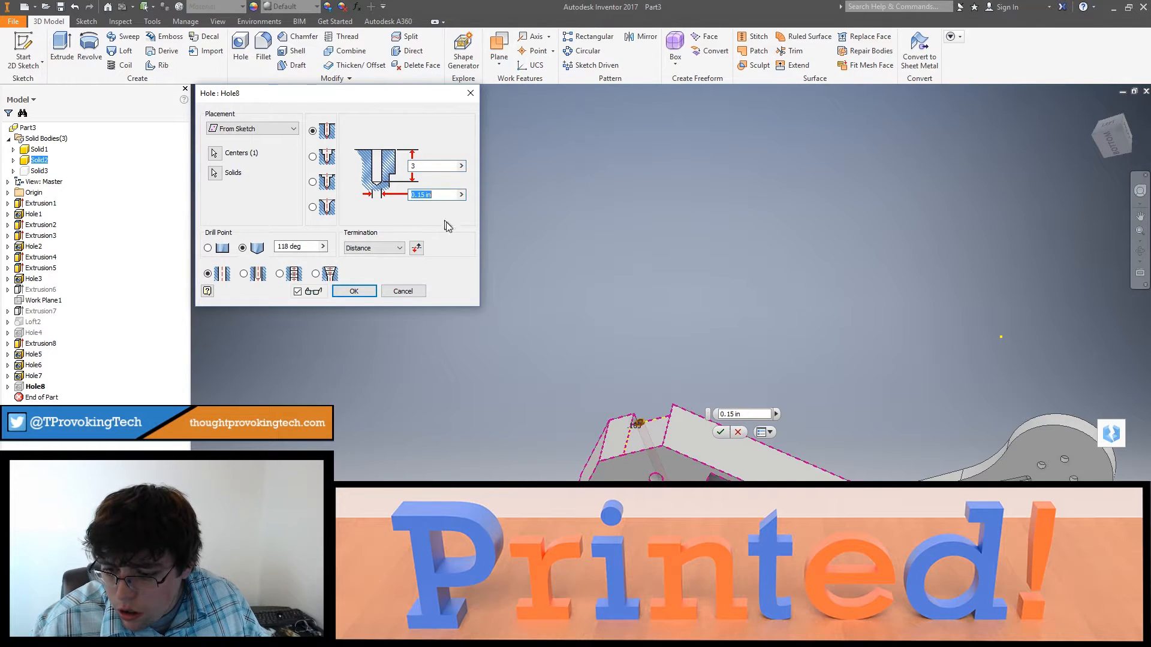
double_click(419, 166)
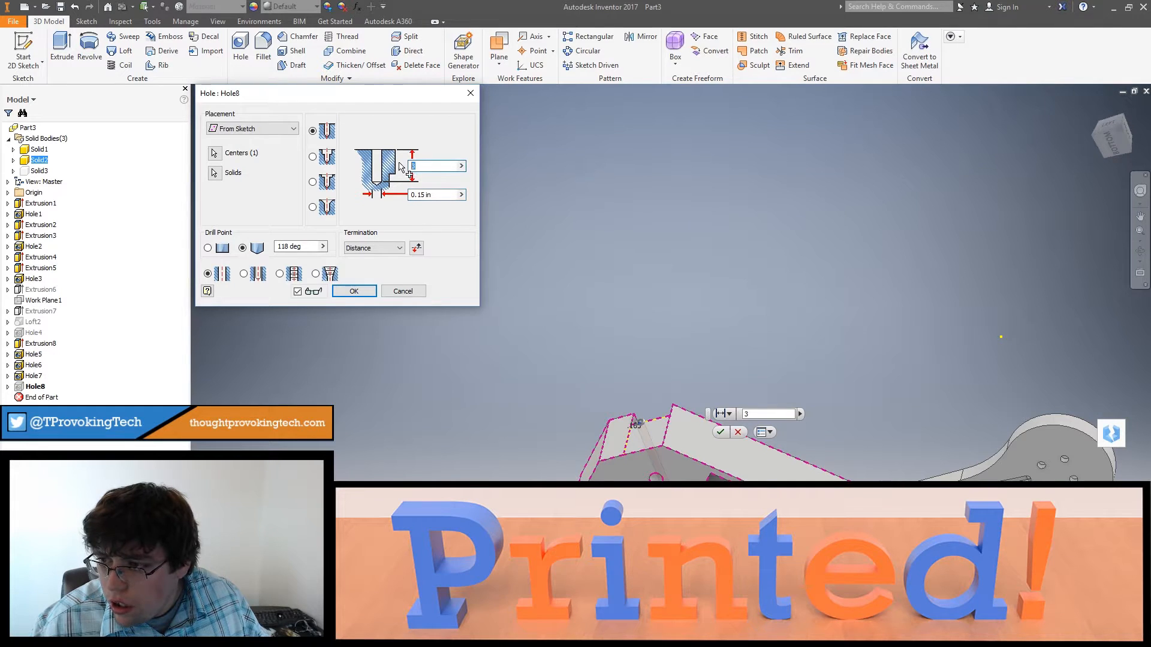
text(2.5)
double_click(433, 193)
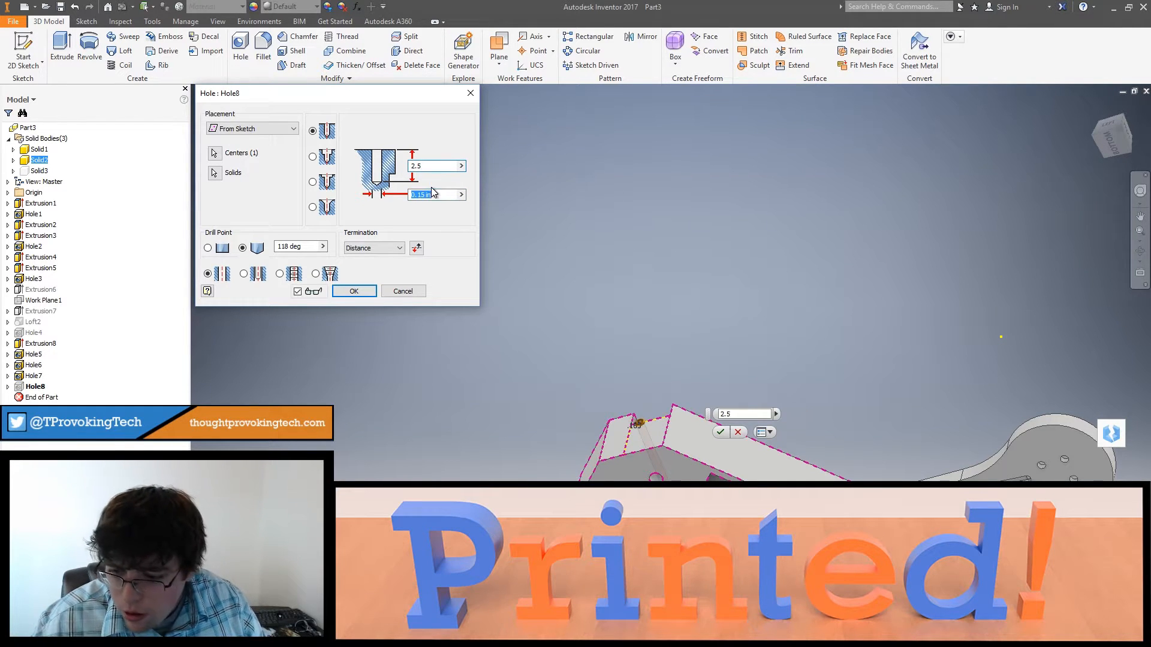
key(Return)
shift+middle_drag(713, 479, 649, 417)
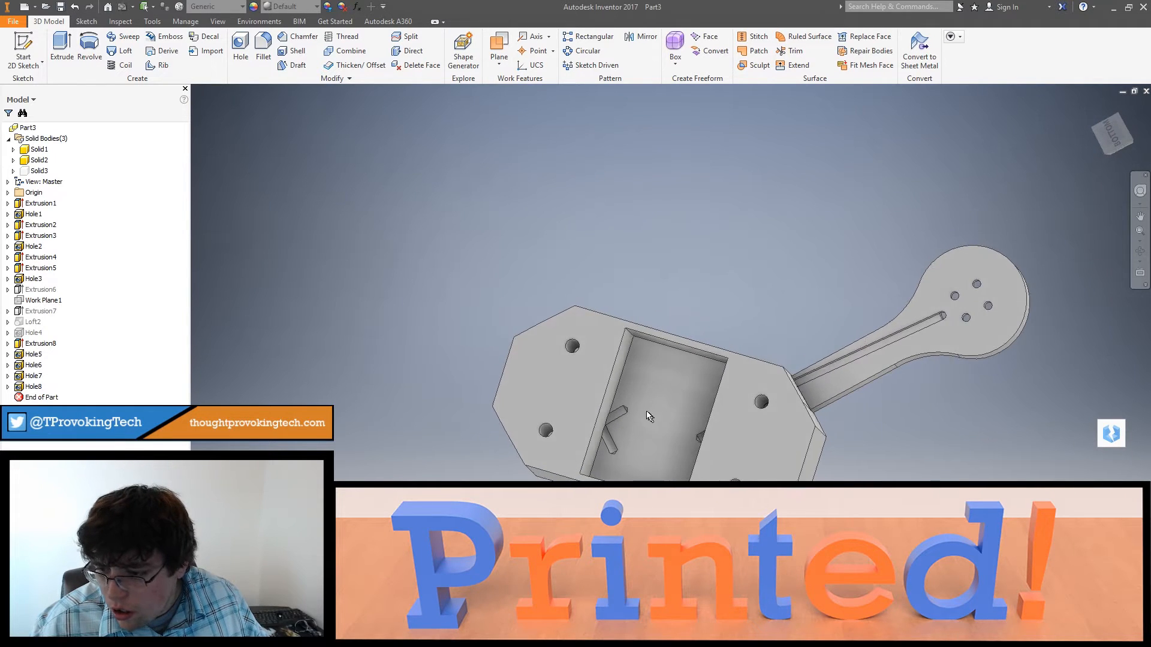
Step: Set the depth of the channel hole next to the arm (Hole5) to 1.75 in
double_click(21, 356)
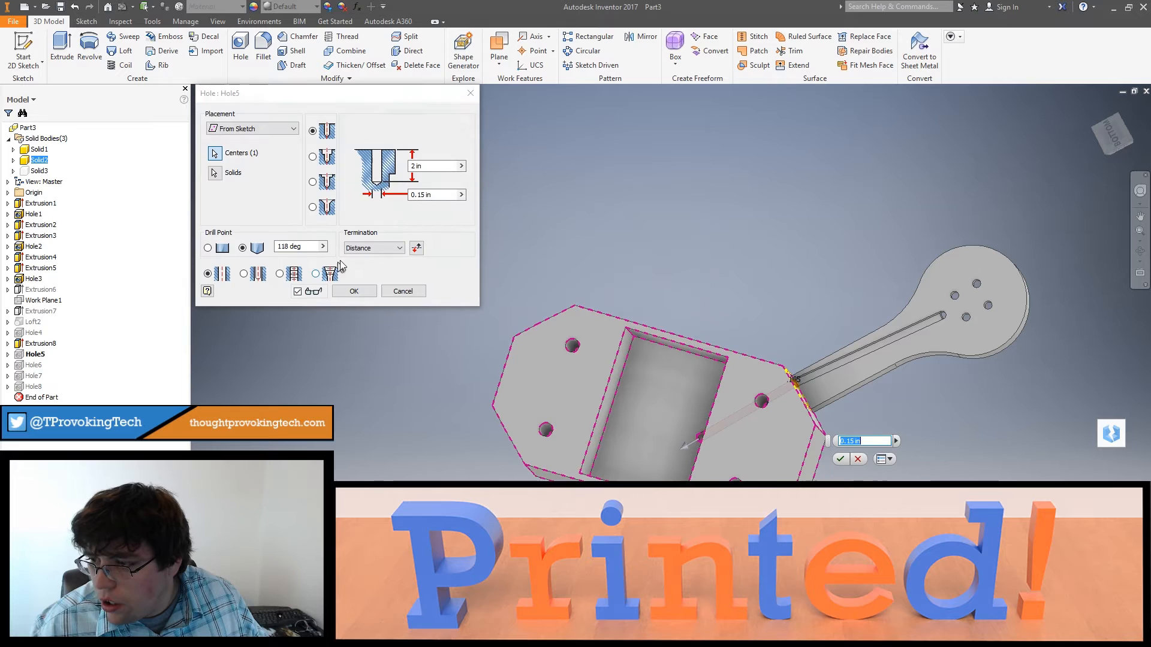
click(424, 167)
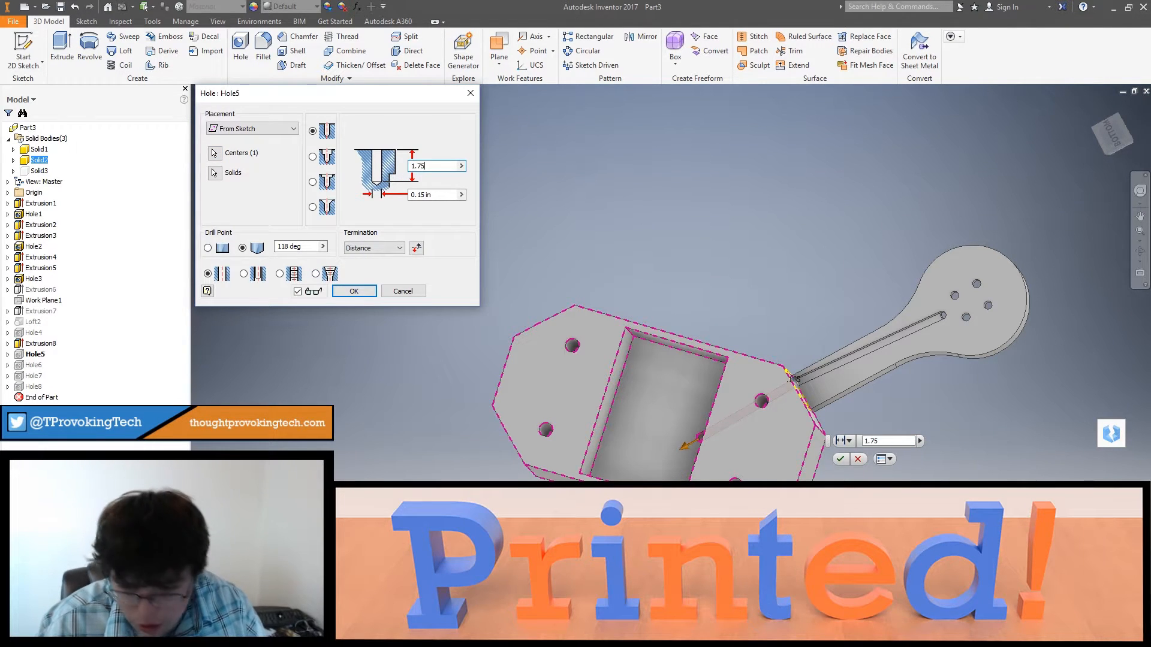
text(1.75)
key(Return)
shift+middle_drag(649, 311, 802, 455)
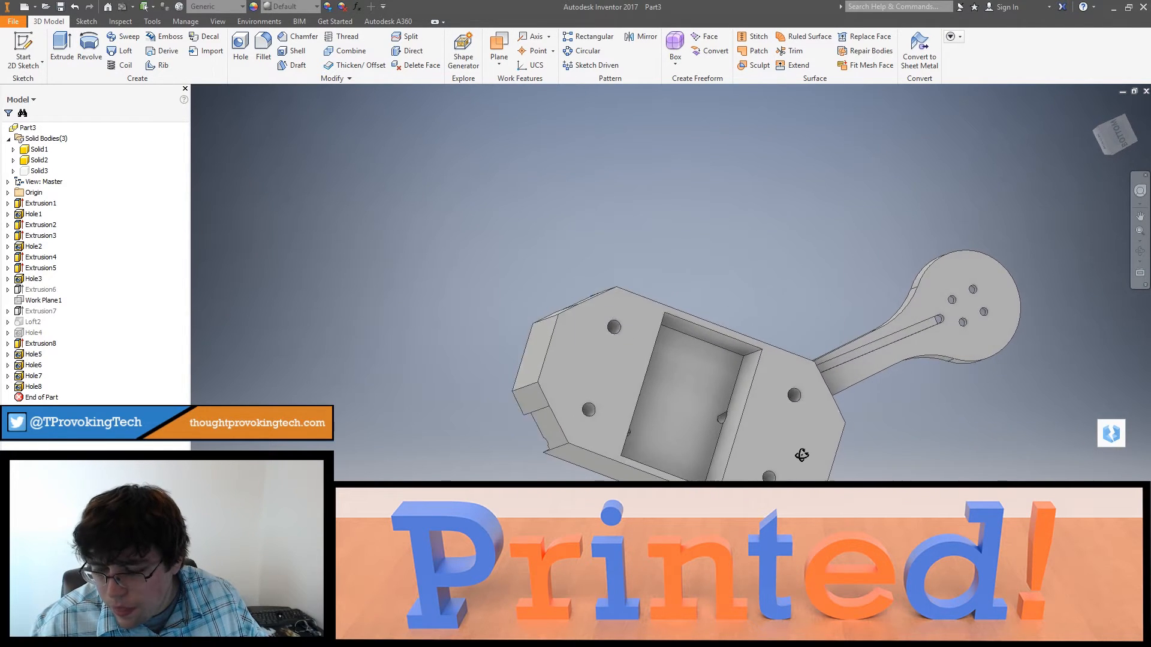
Step: Set the depth of the channel hole next to the arm (Hole5) to 1.85 in
double_click(24, 355)
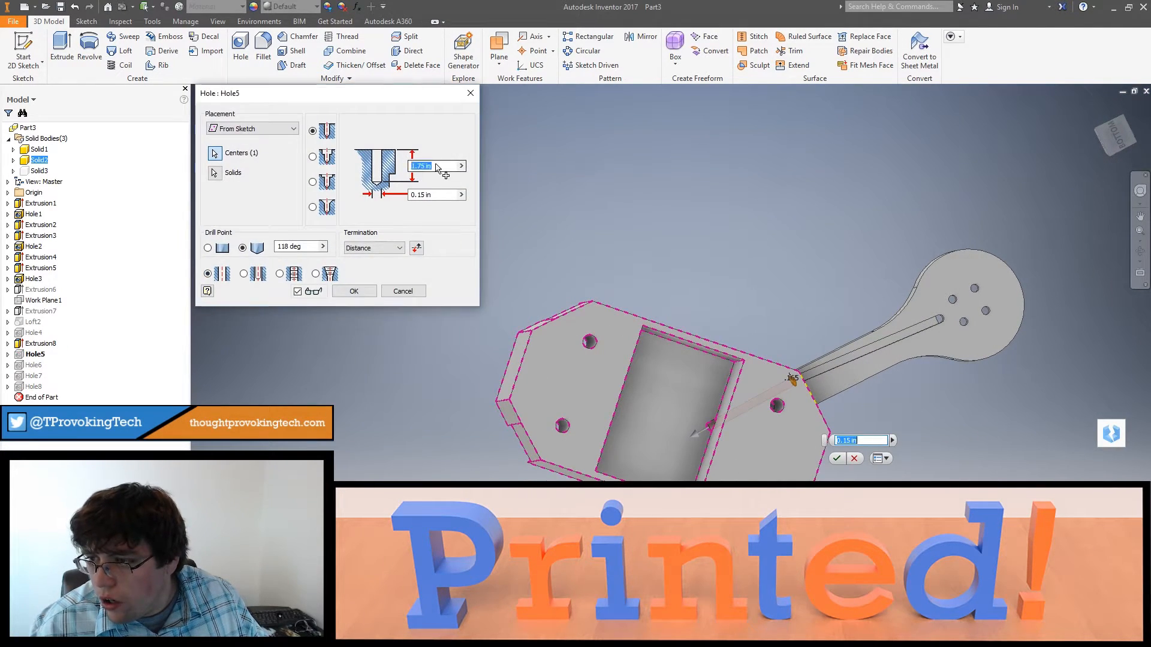
text(1.85)
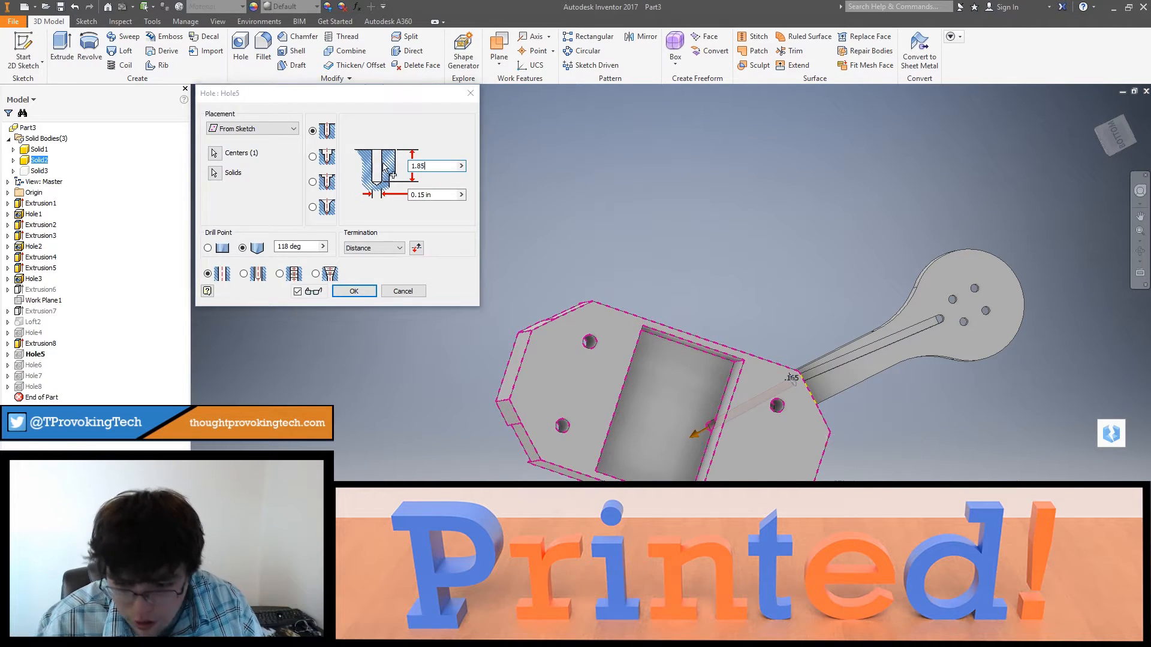
key(Return)
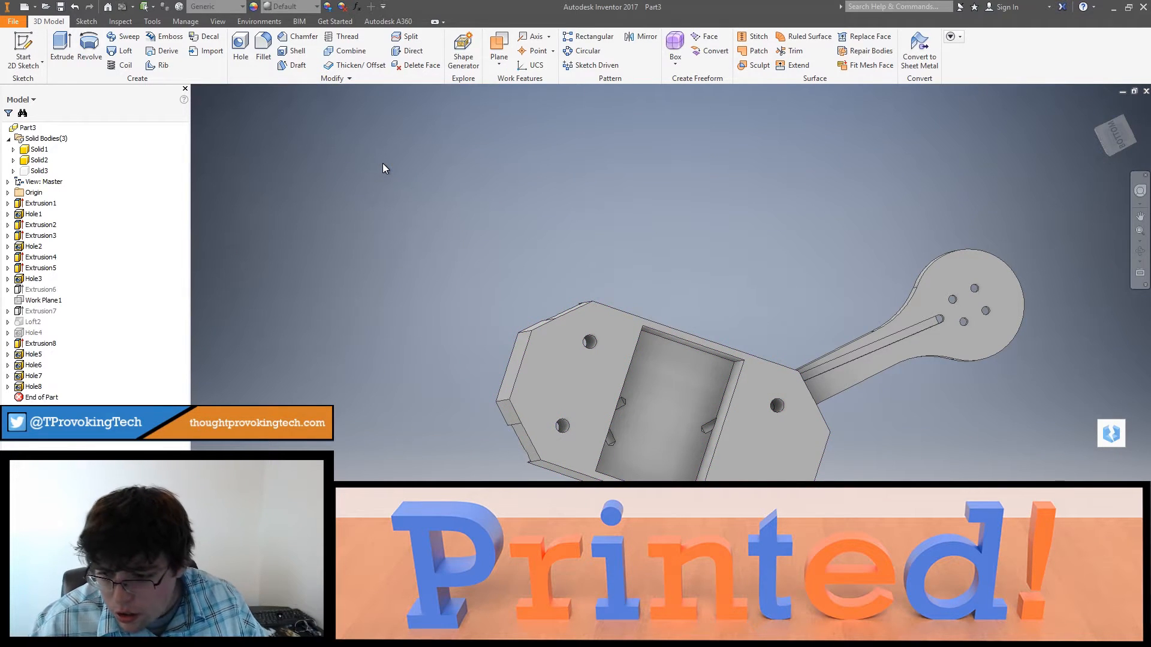
Step: Set the depth of channel hole Hole6 to 2.25 in and shorten channel hole Hole7 to less than 2 in
double_click(27, 365)
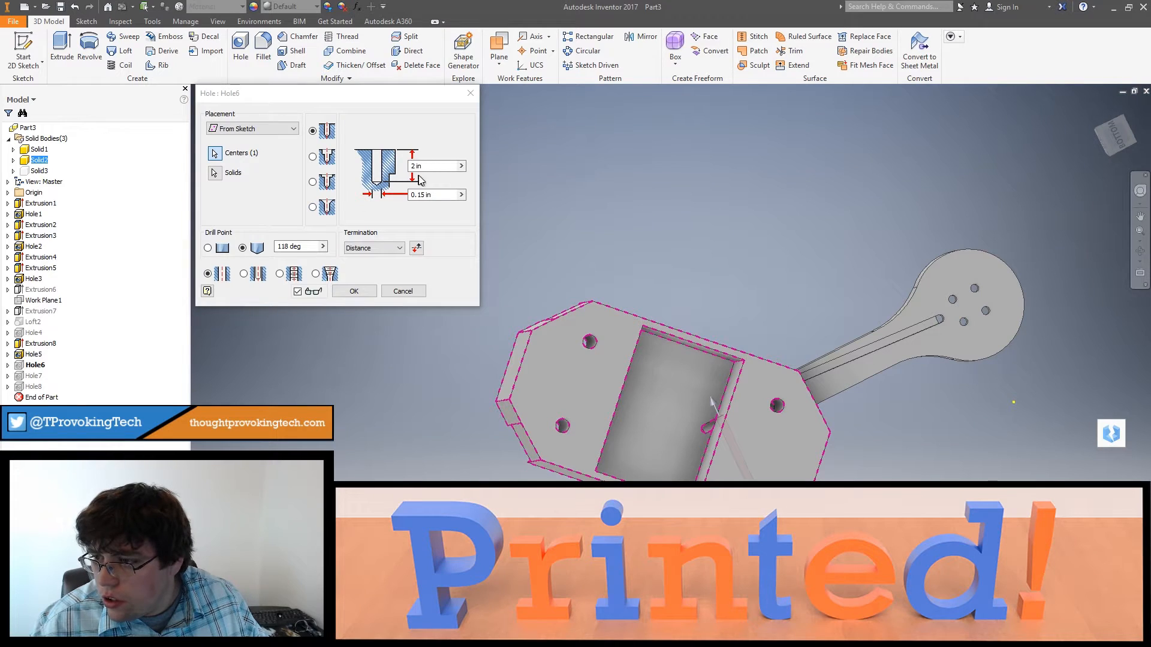
click(411, 167)
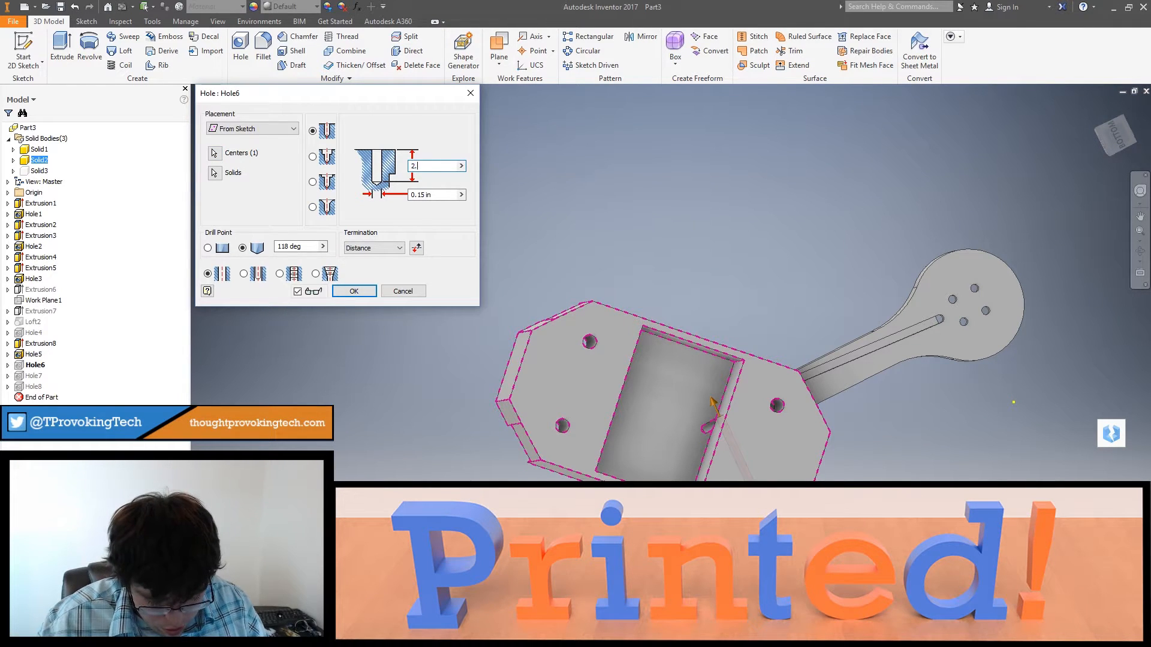
key(Return)
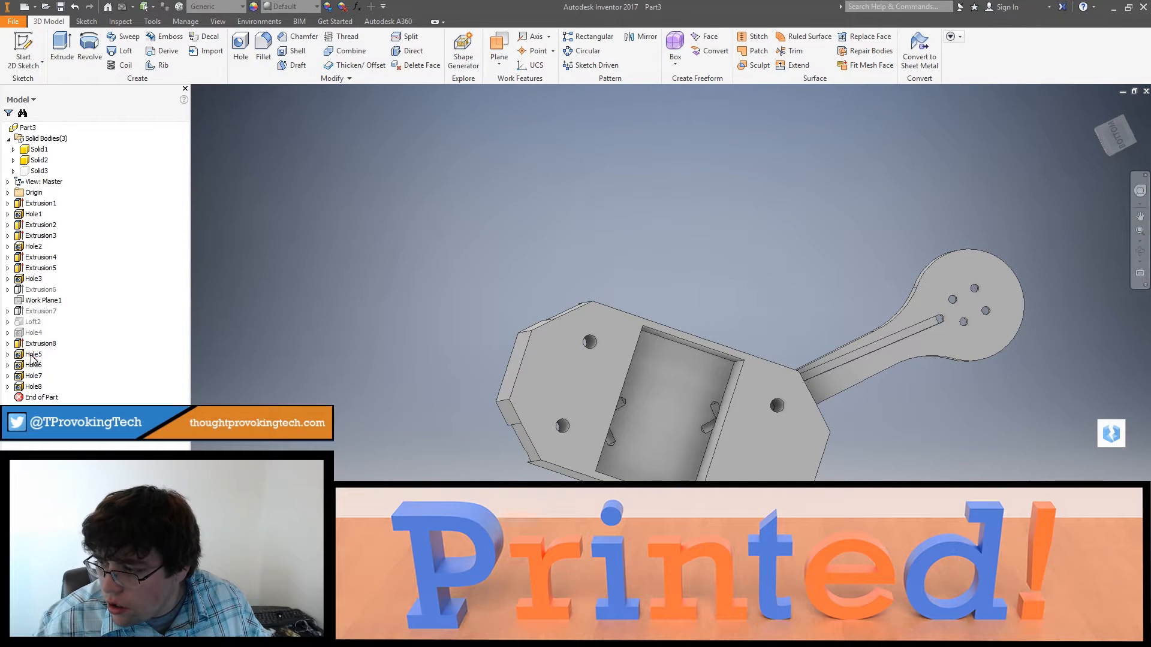
double_click(31, 376)
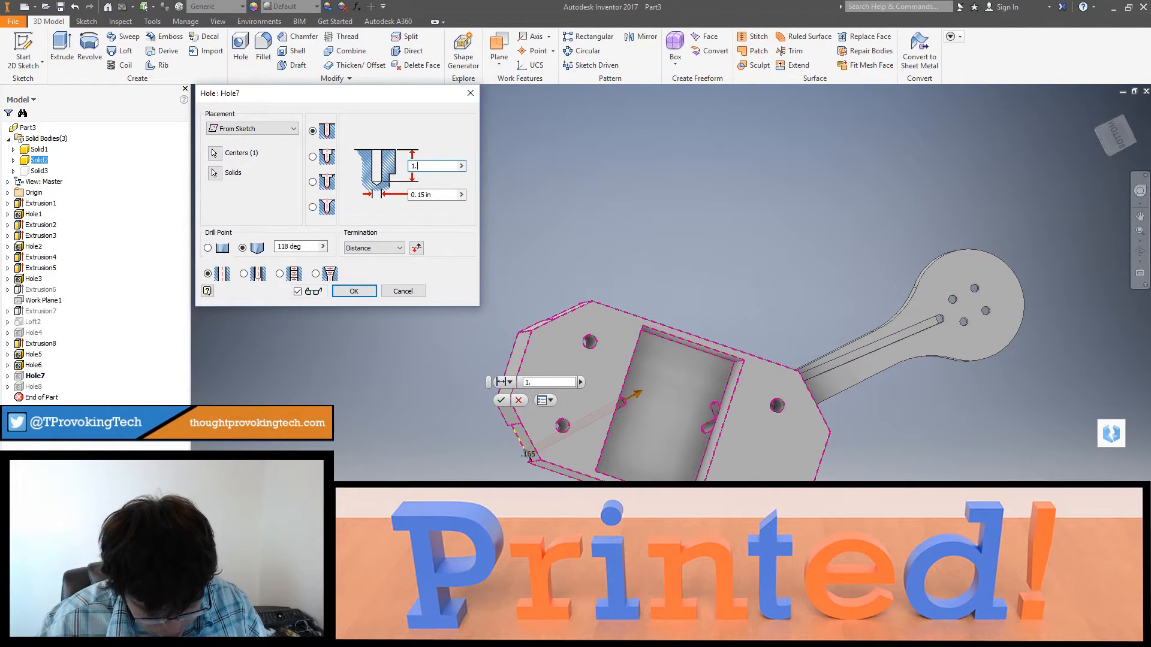
key(Return)
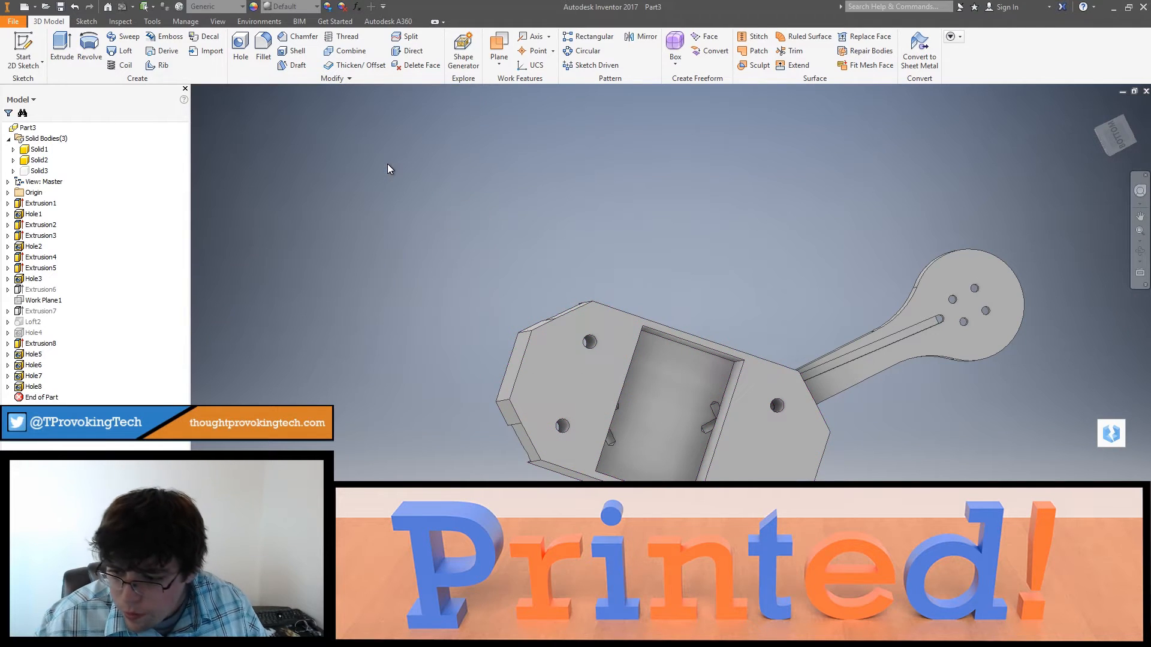
Step: Set the depth of the left-side channel hole (Hole8) to 2.4 in
double_click(18, 388)
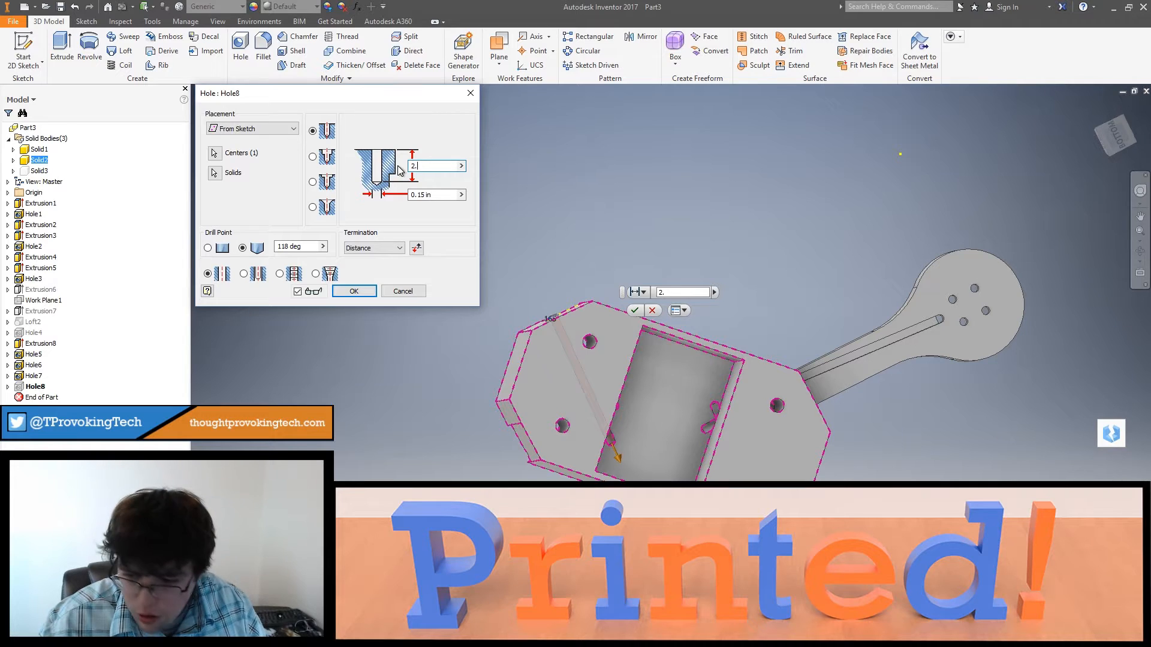
text(2.)
key(Return)
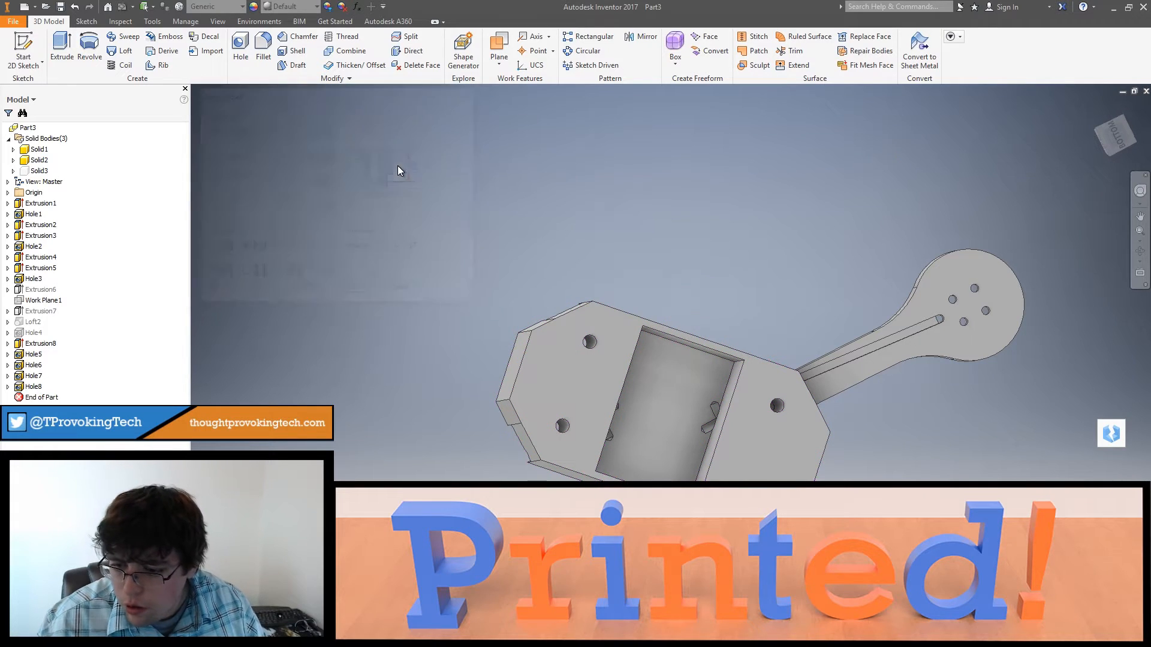
Step: Check the depth of Hole6 and give the left-side channel hole (Hole8) a depth of 2.25 in
double_click(16, 367)
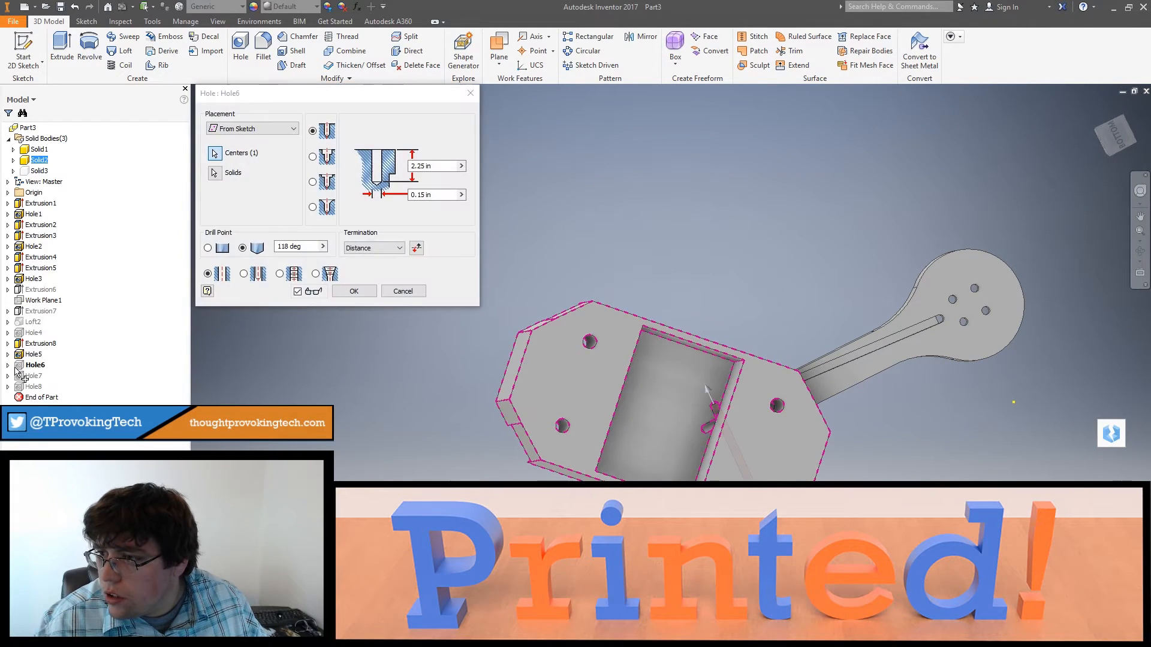
click(373, 294)
double_click(18, 387)
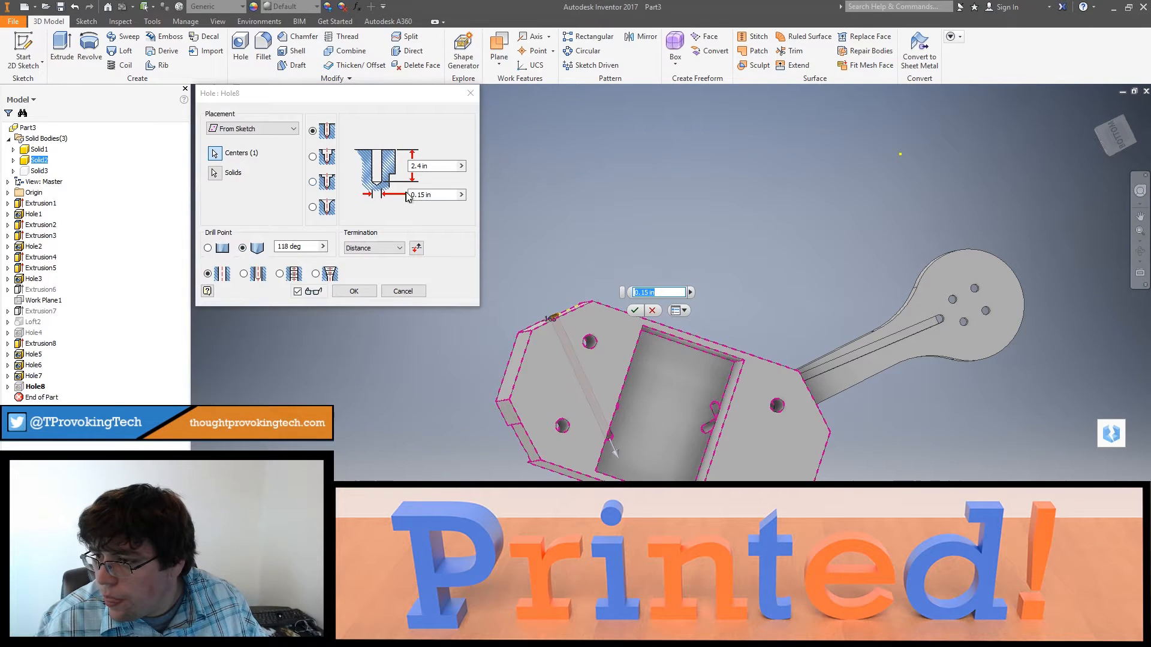
click(434, 166)
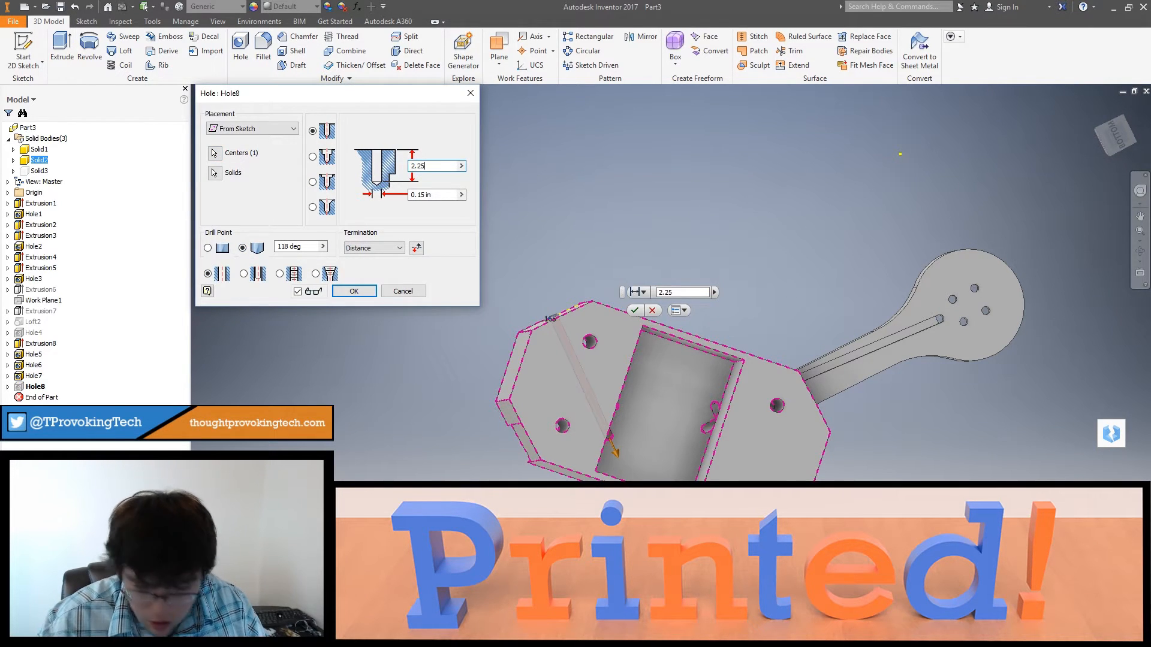
text(2.25)
key(Return)
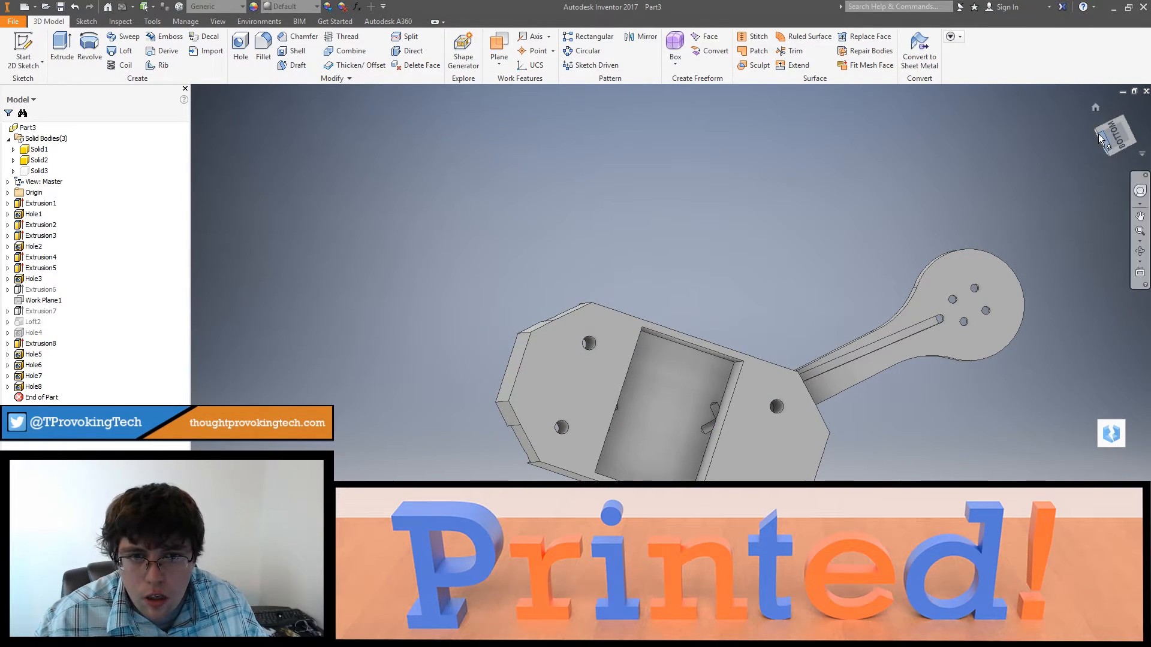
Step: Examine the frame's cavity from below, checking where the ends of Hole5 and Hole6 break into its wall and floor
click(1099, 137)
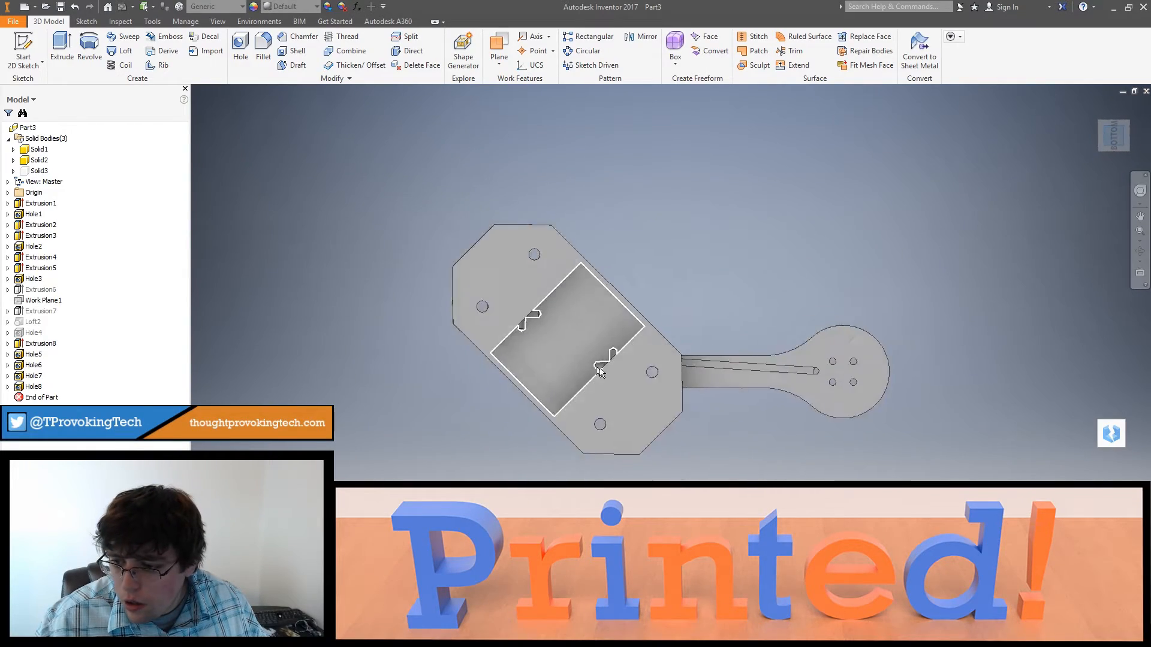
shift+middle_drag(599, 370, 727, 410)
scroll(720, 387, up, 6)
scroll(802, 359, up, 3)
scroll(793, 407, down, 2)
scroll(793, 410, down, 2)
scroll(722, 411, down, 3)
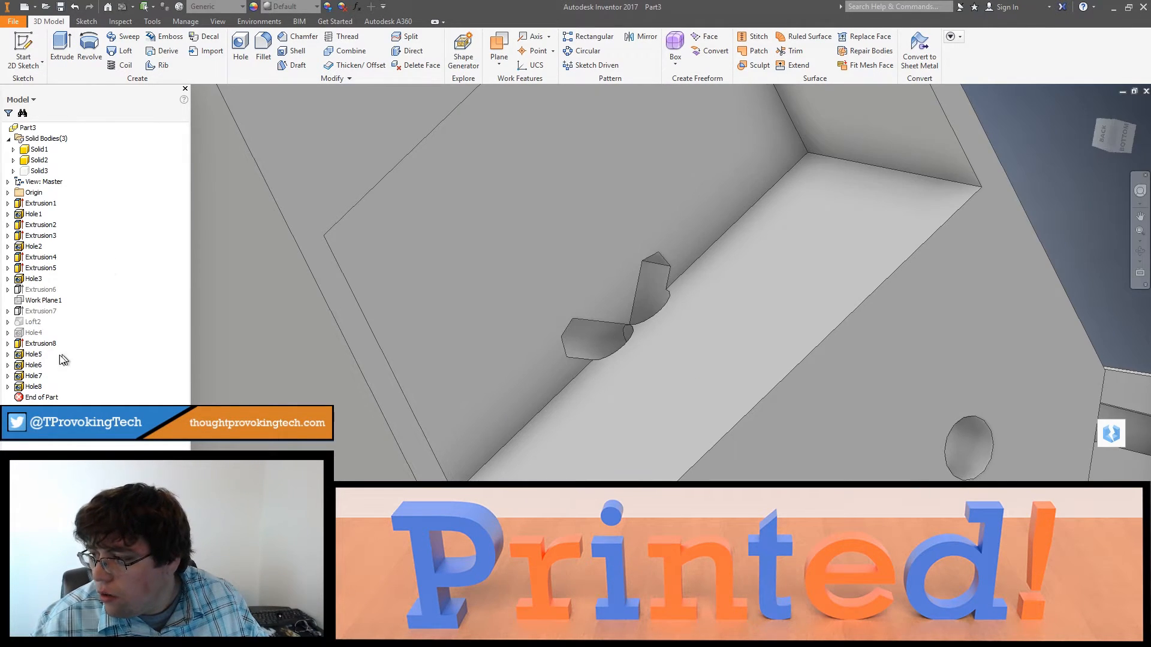
click(35, 354)
ctrl+click(35, 365)
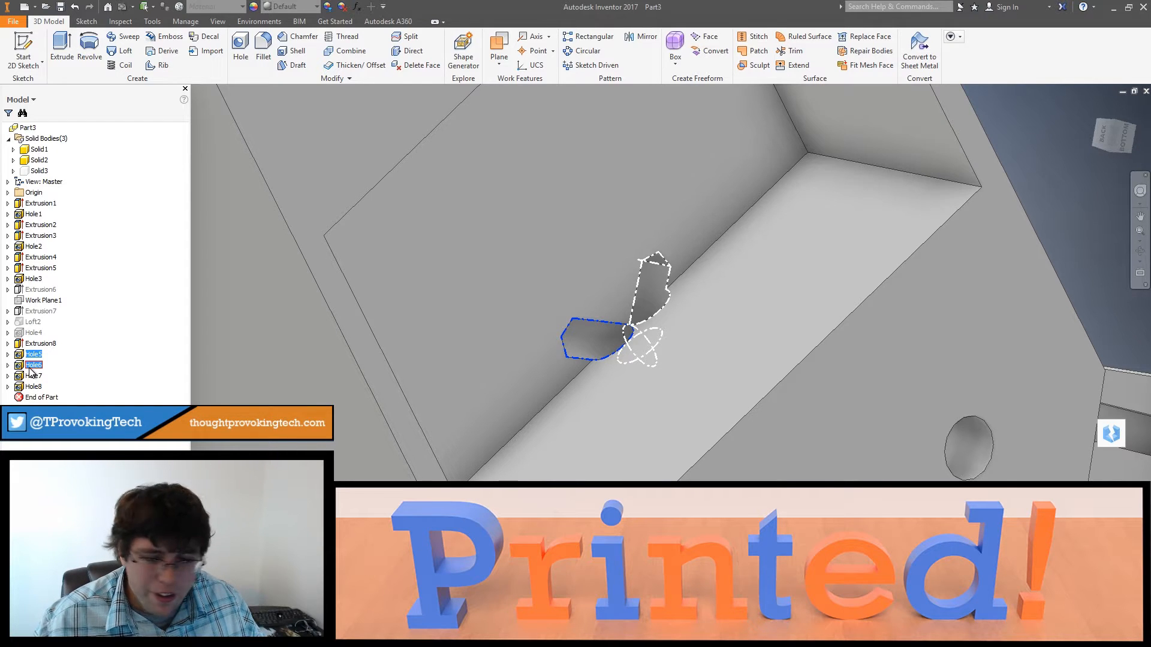
shift+middle_drag(469, 400, 519, 384)
scroll(519, 384, up, 5)
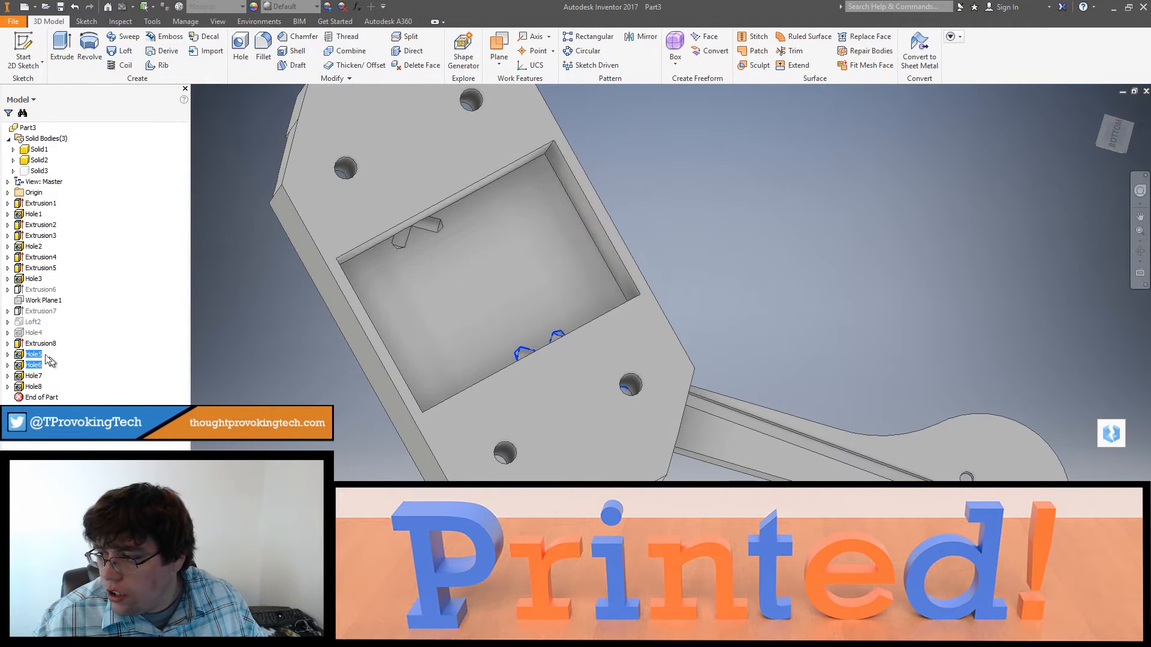
Step: Open the sketch of the frame's cavity extrusion (Extrusion5) for editing
click(18, 345)
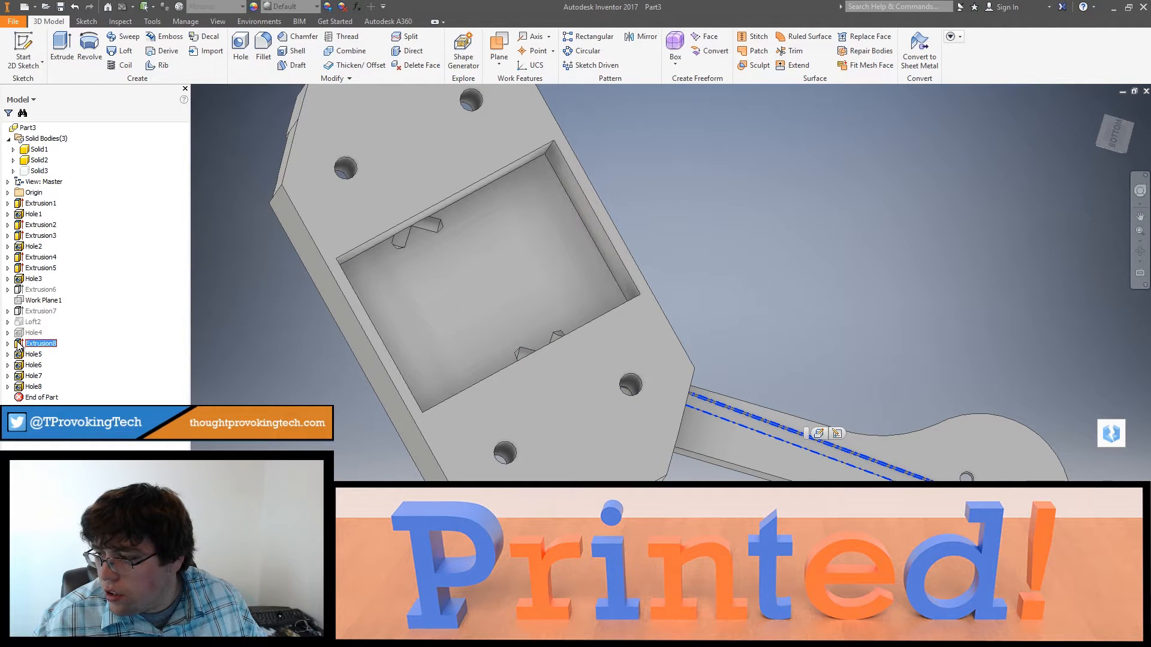
click(21, 269)
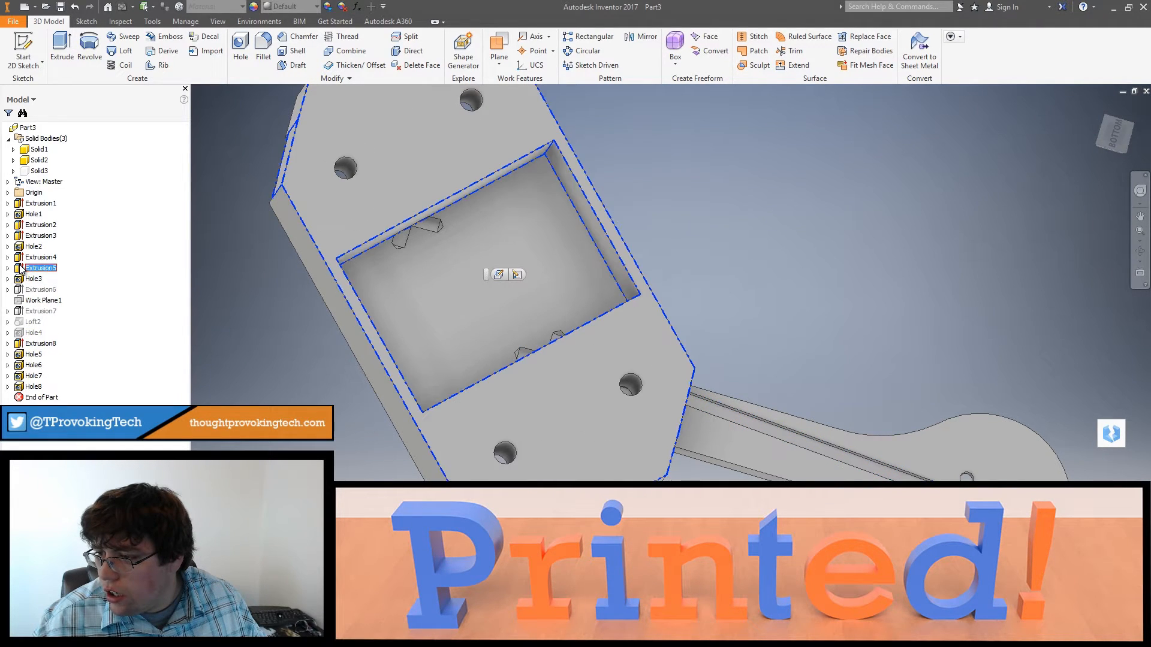
click(8, 267)
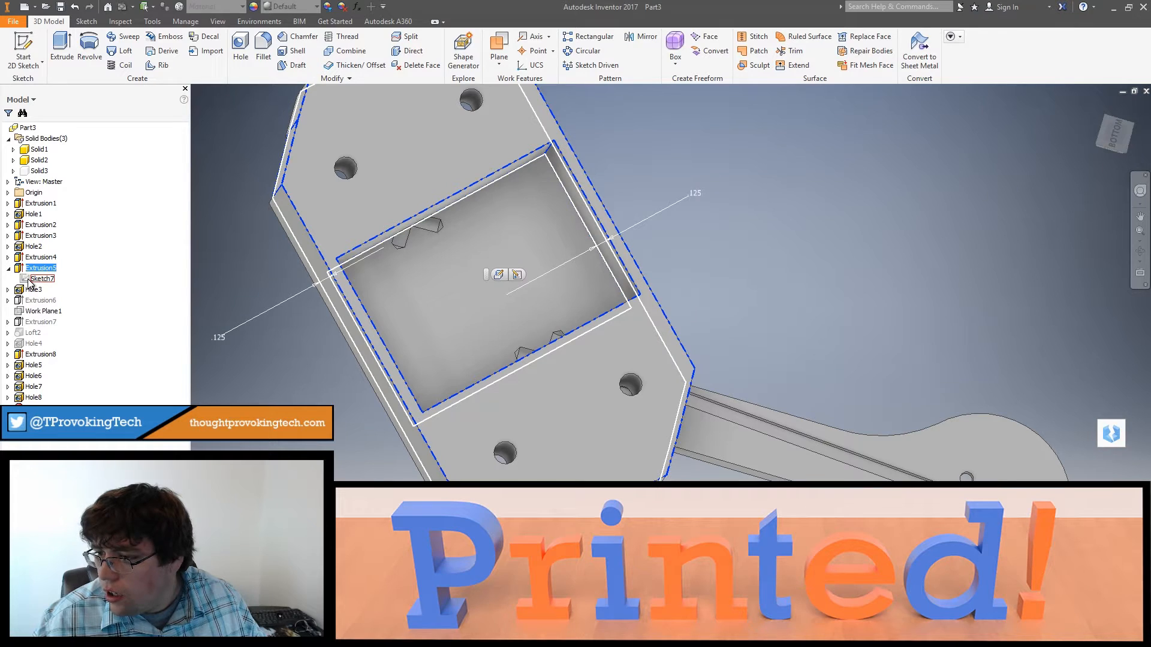
click(28, 280)
double_click(39, 278)
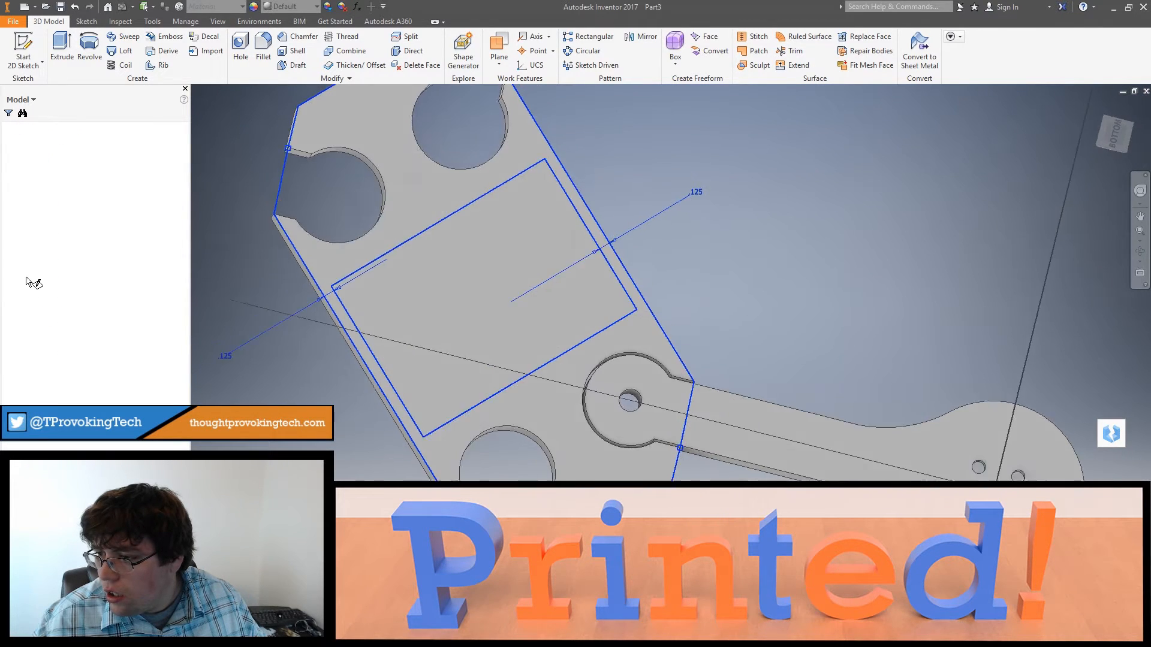
Step: Dimension the cavity rectangle's edge farthest from the arm 1.75 in from the frame's parallel end edge
scroll(528, 376, up, 4)
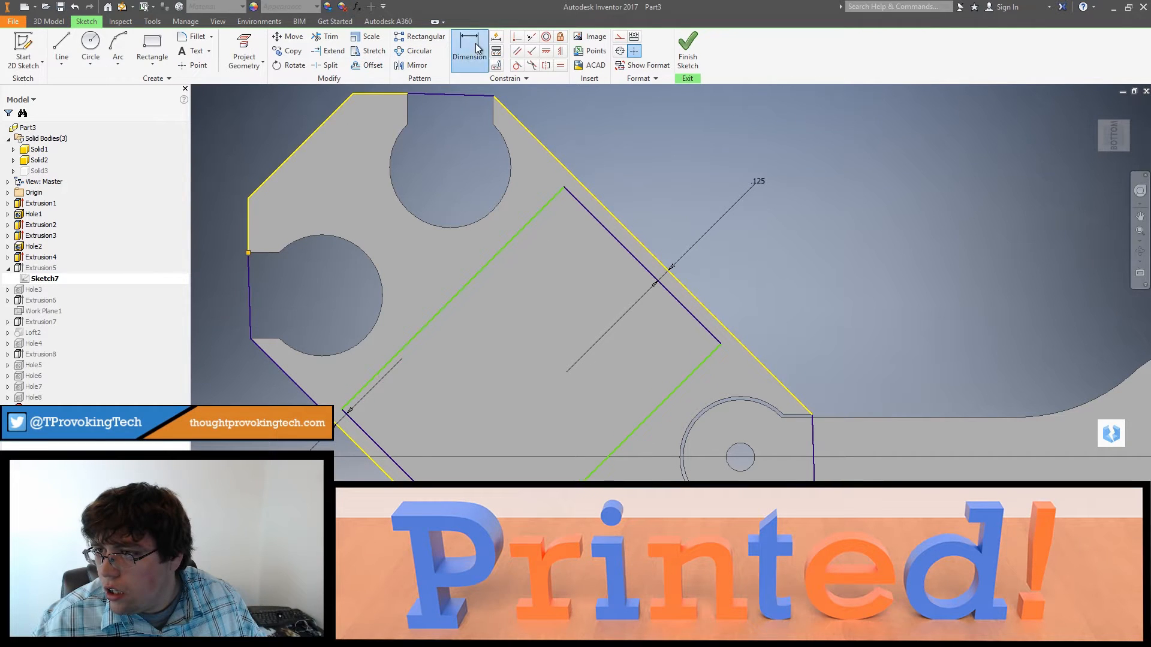
click(316, 132)
click(465, 294)
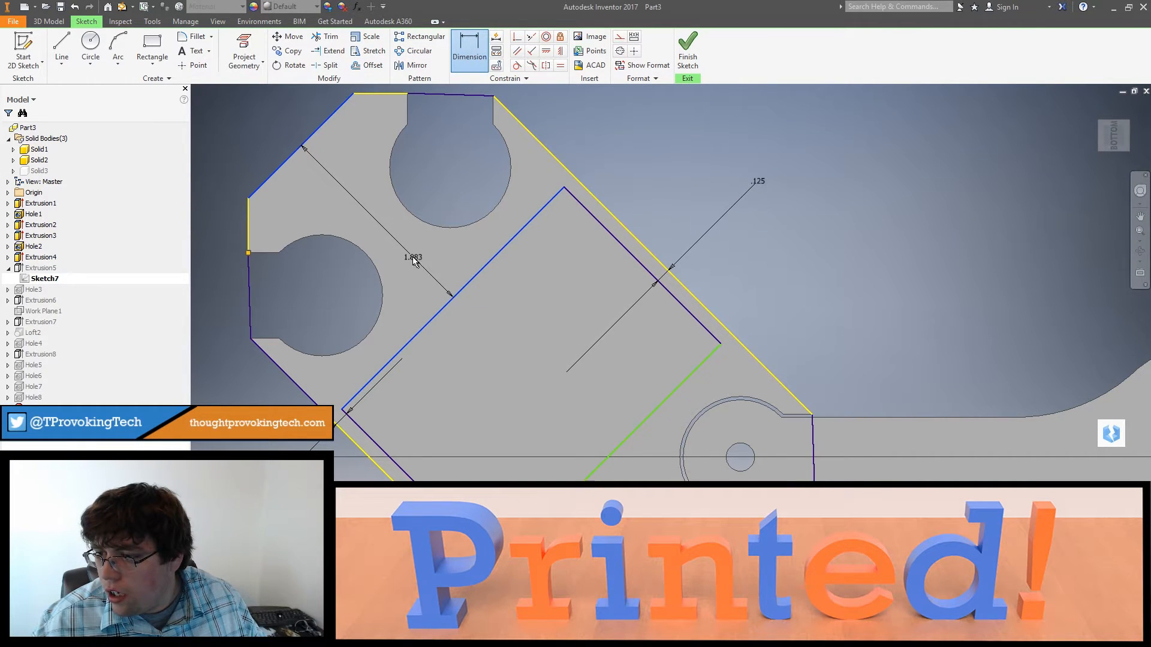
click(413, 257)
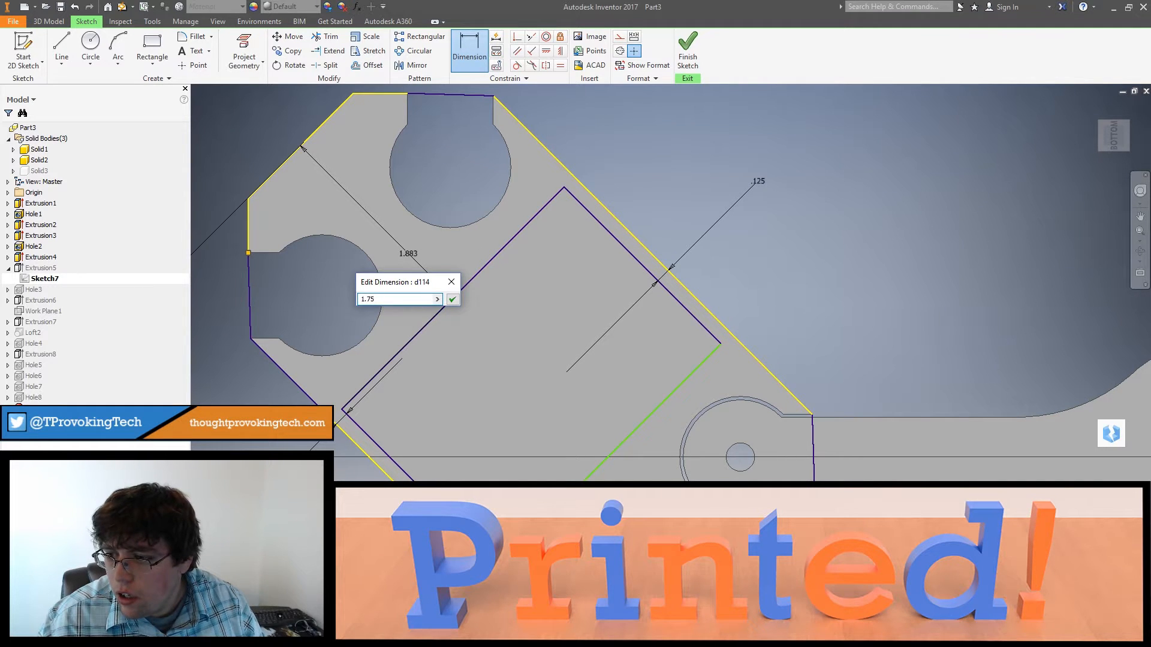
text(1.75)
key(Return)
Step: Dimension the cavity rectangle's edge nearest the arm from the frame's parallel end edge and finish the sketch
middle_drag(732, 454, 639, 340)
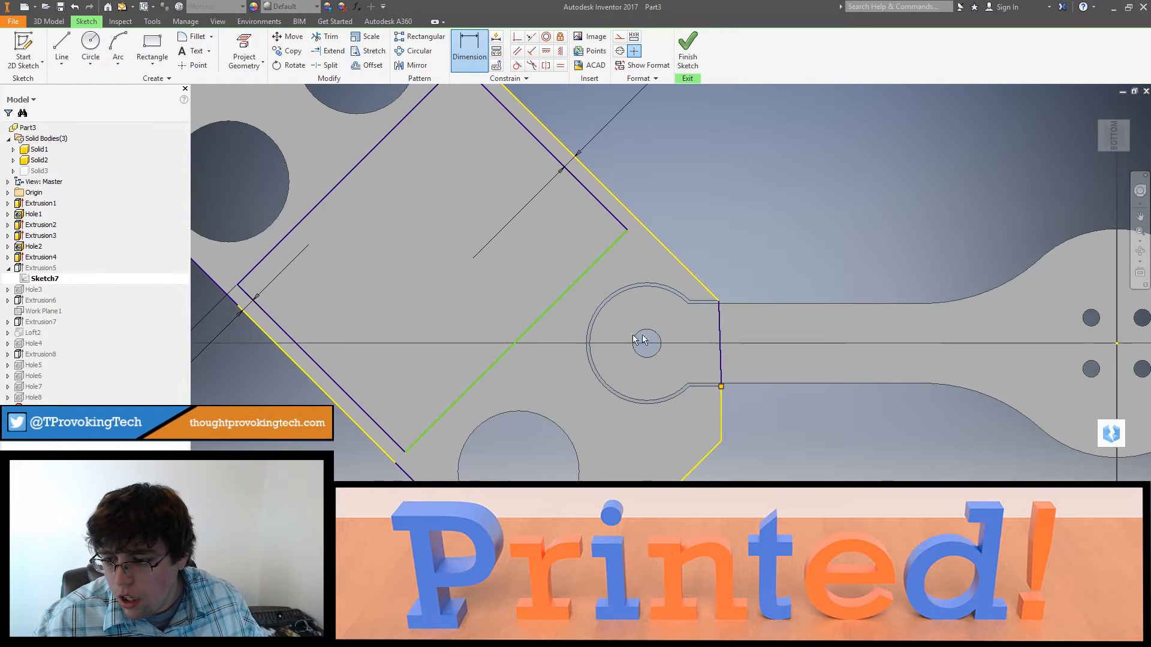
click(523, 334)
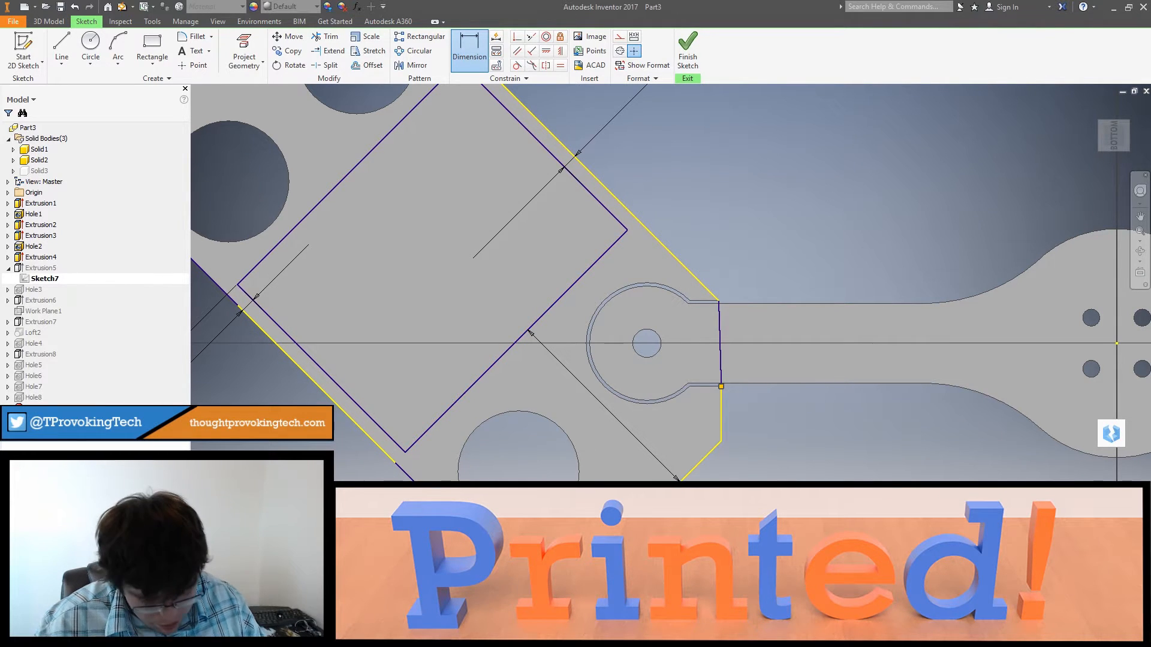
drag(530, 332, 540, 343)
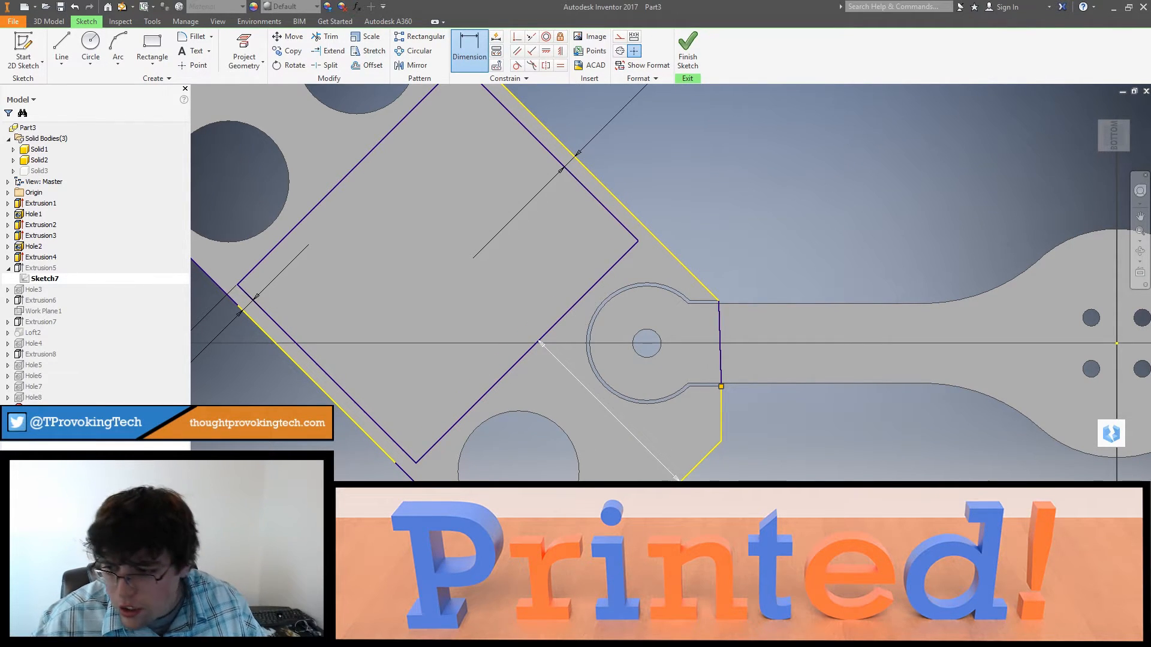
click(687, 57)
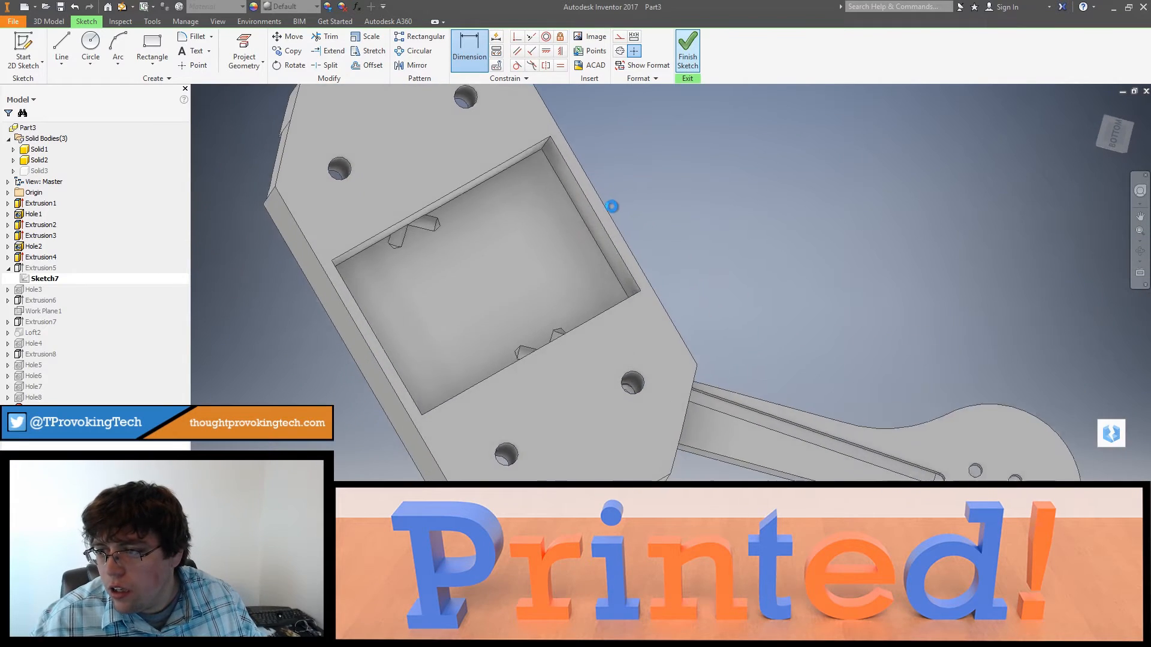
Step: Examine where the channel holes break into the resized cavity and run through the sockets above
shift+middle_drag(556, 299, 491, 249)
scroll(466, 283, down, 5)
scroll(466, 283, down, 3)
shift+middle_drag(466, 305, 650, 320)
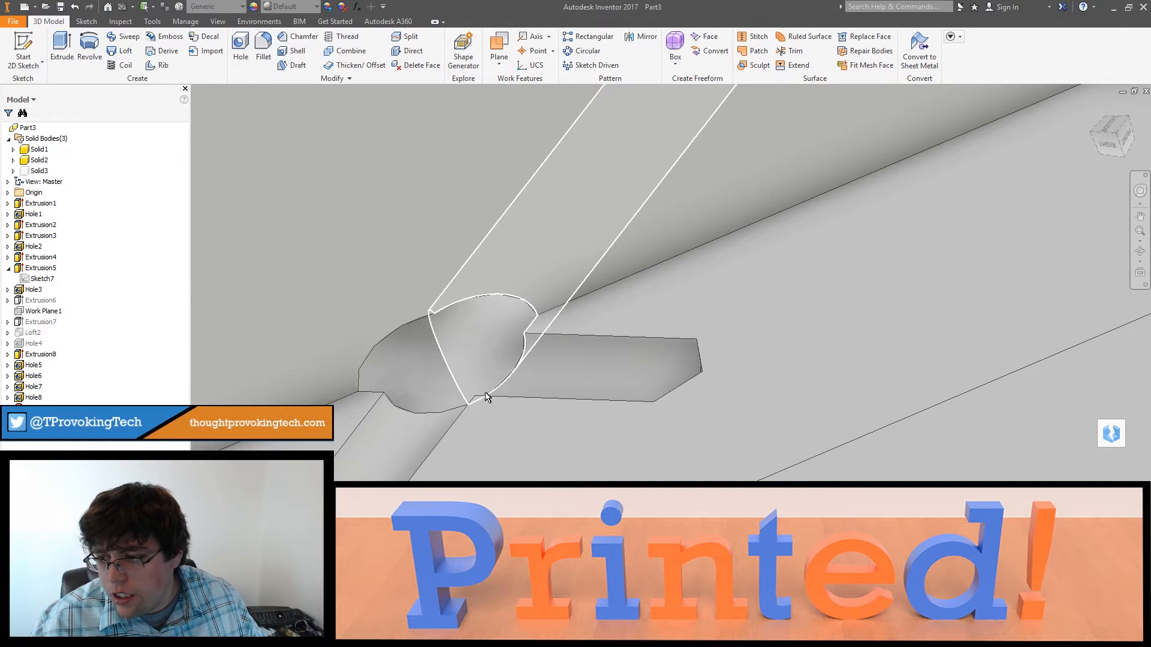
scroll(505, 370, up, 5)
shift+middle_drag(524, 376, 605, 221)
Step: Check the depth and diameter settings of Hole7 against its channel preview in the frame
click(33, 387)
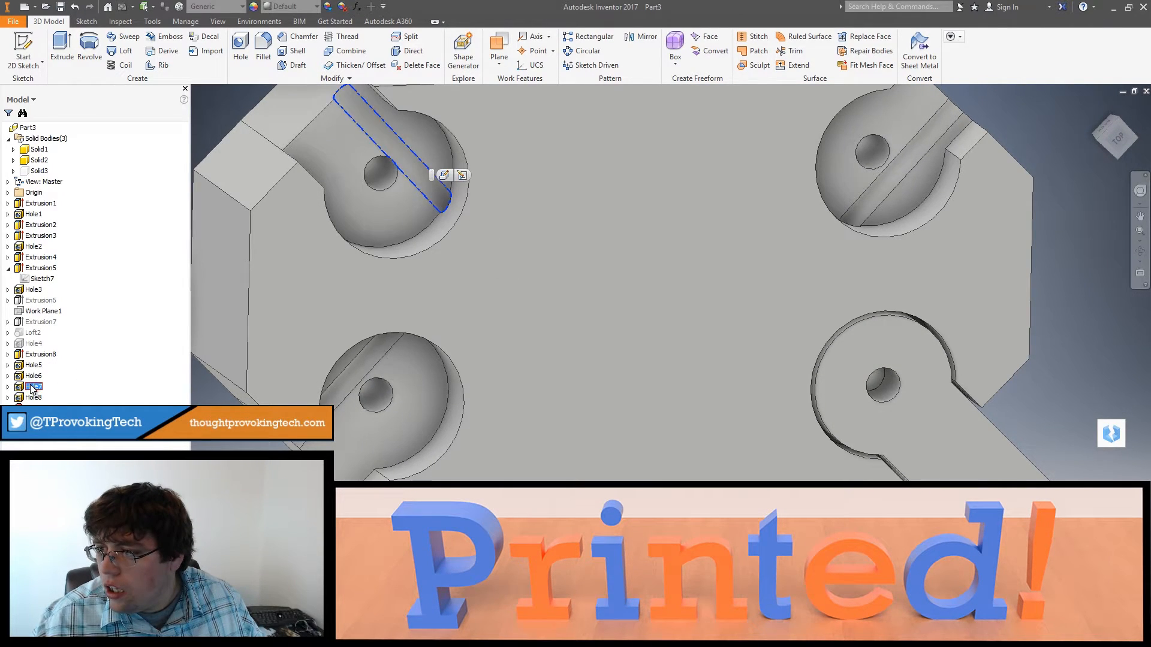
double_click(22, 388)
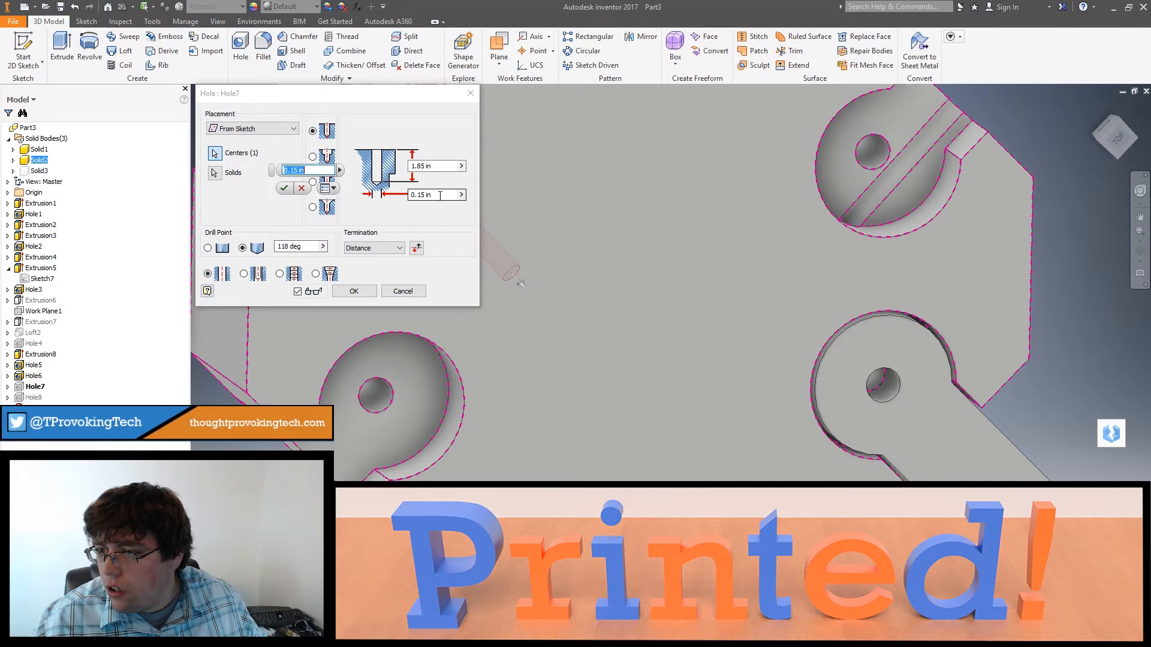
scroll(693, 401, down, 1)
middle_drag(564, 276, 738, 429)
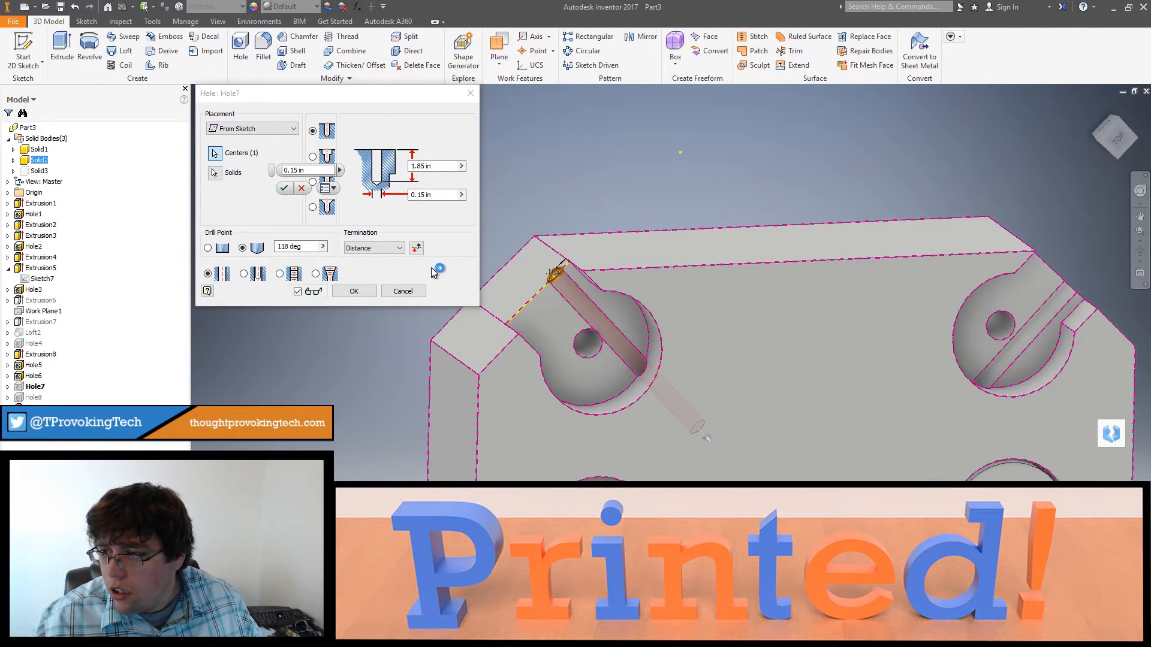
shift+middle_drag(672, 399, 625, 355)
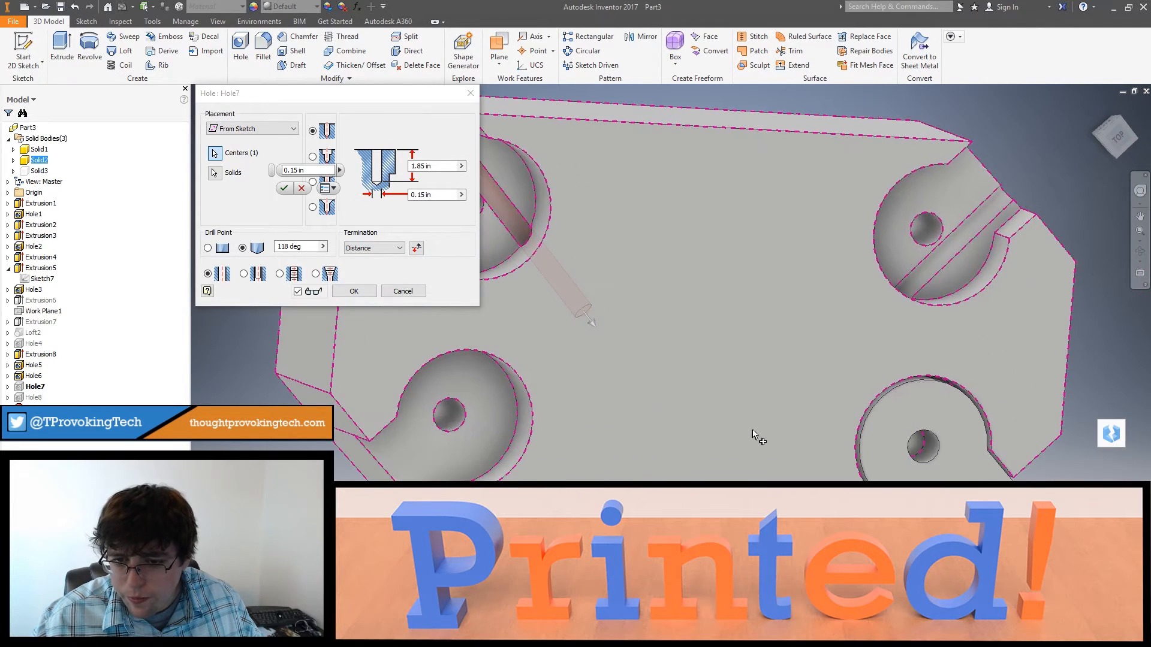
shift+middle_drag(755, 434, 706, 408)
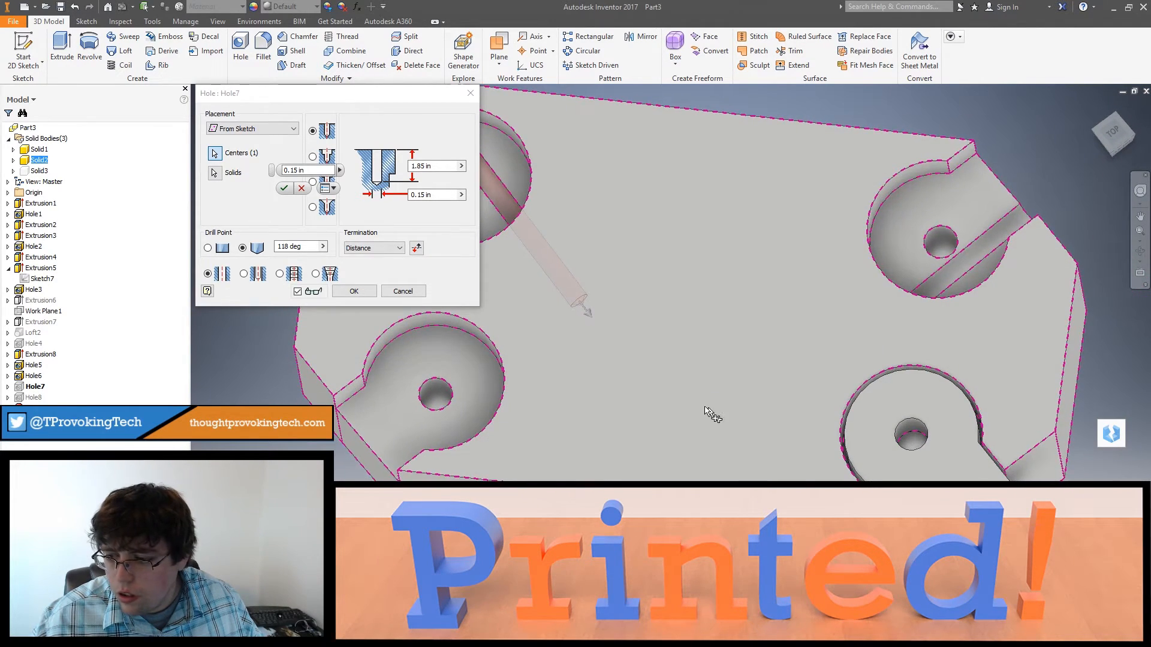
click(355, 291)
Step: Inspect Hole7's channel beside its socket's center hole, then check the center-point offset in Hole5's sketch
shift+middle_drag(506, 358, 496, 313)
middle_drag(497, 212, 444, 247)
scroll(487, 279, down, 3)
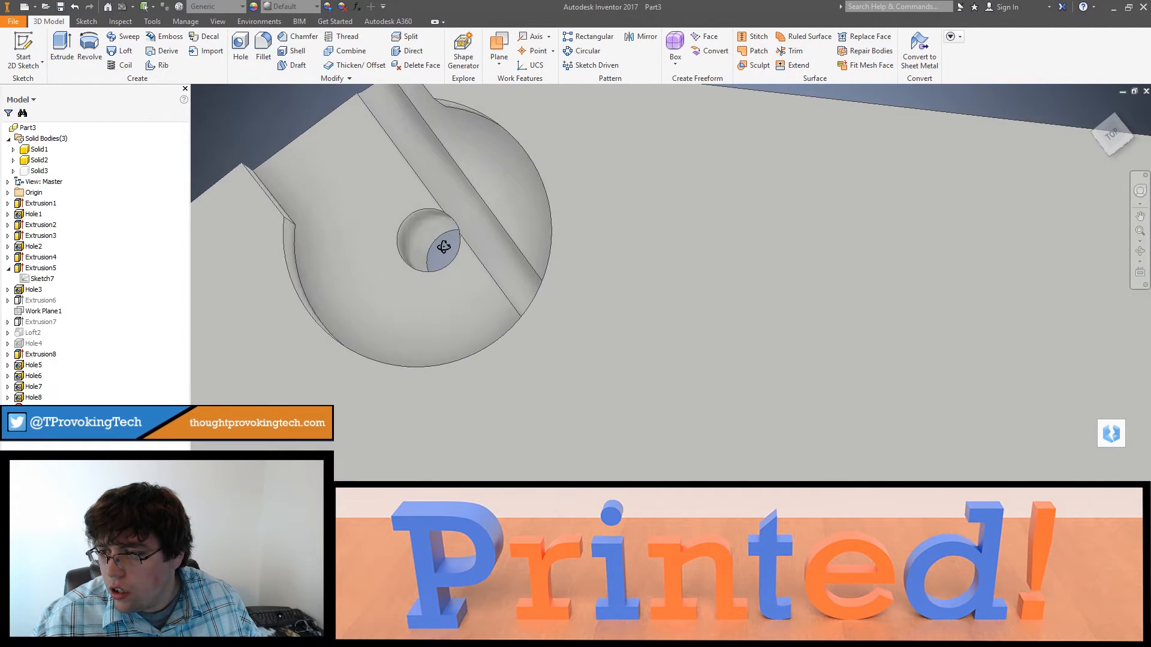
scroll(451, 246, up, 5)
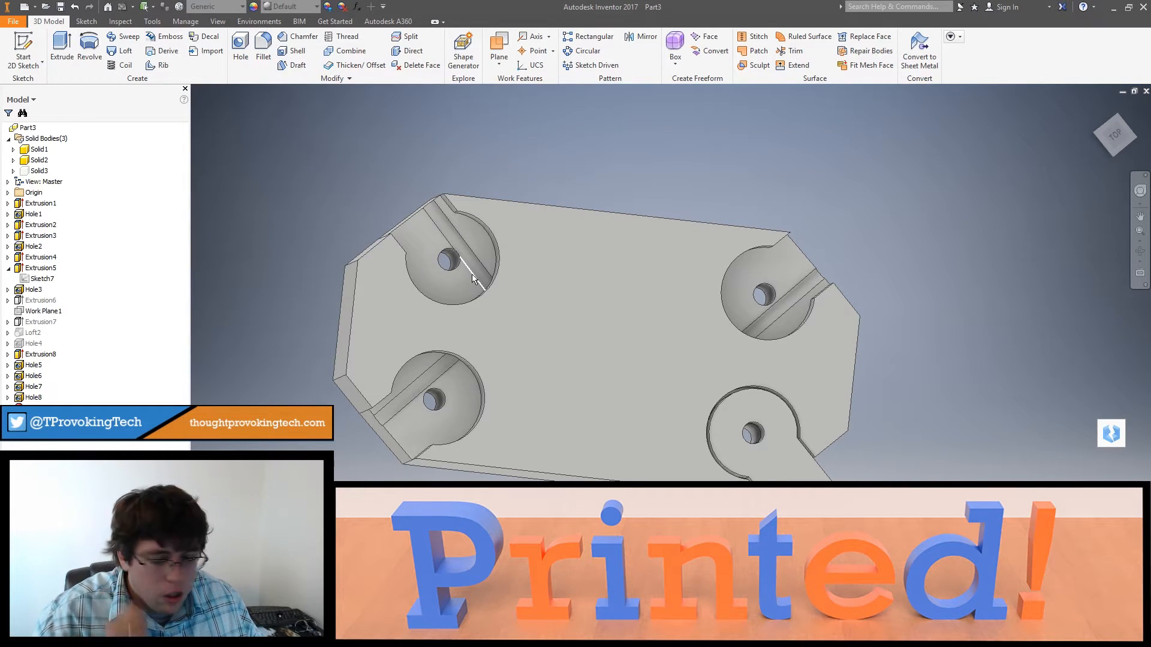
shift+middle_drag(522, 275, 331, 338)
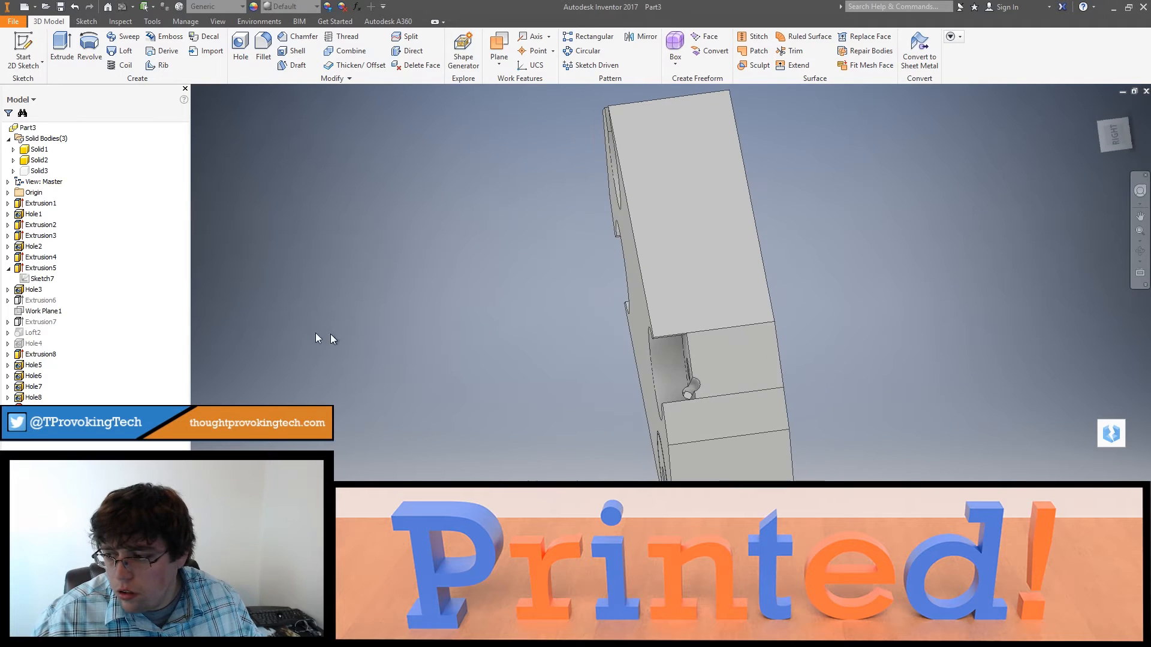
click(30, 365)
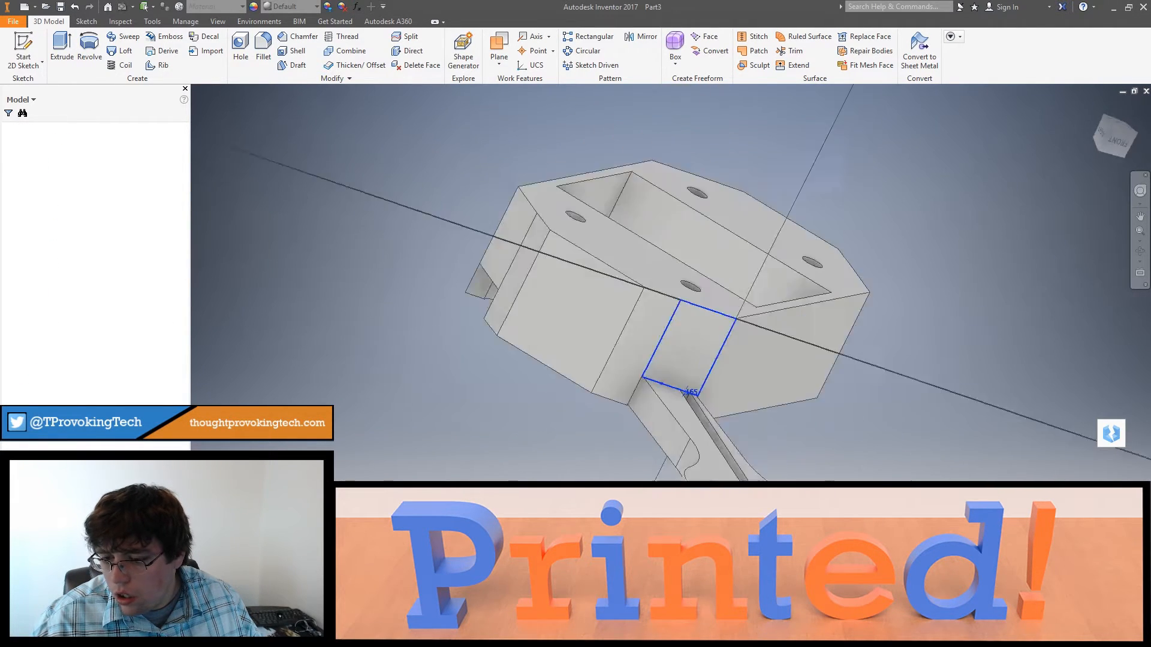
scroll(722, 377, up, 7)
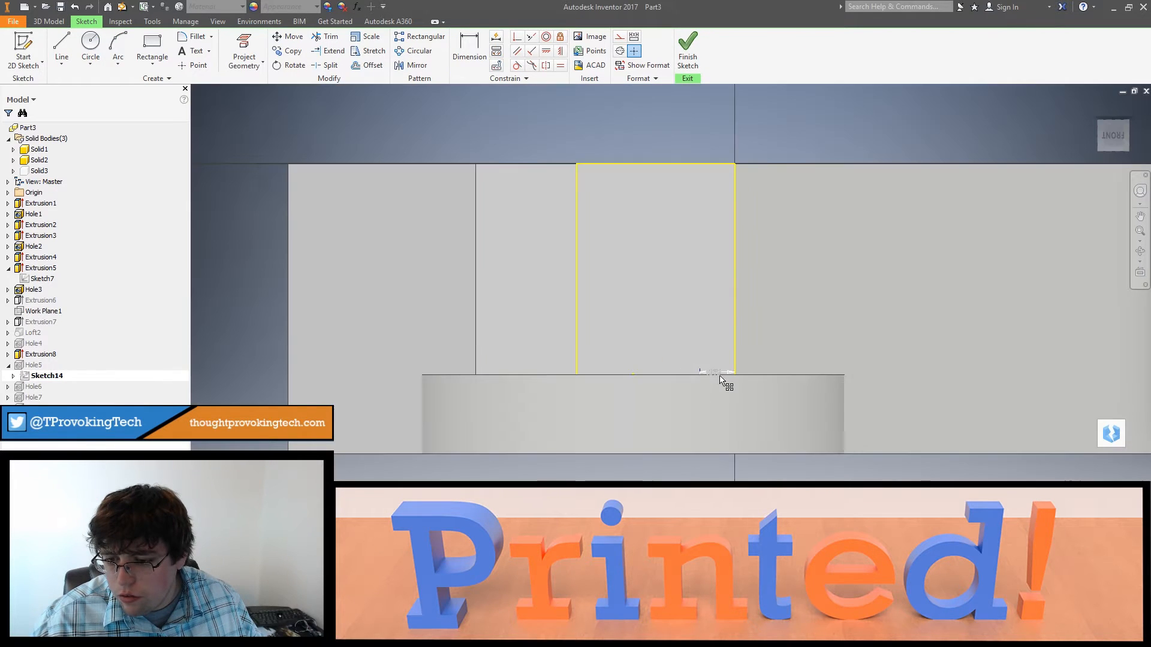
click(687, 48)
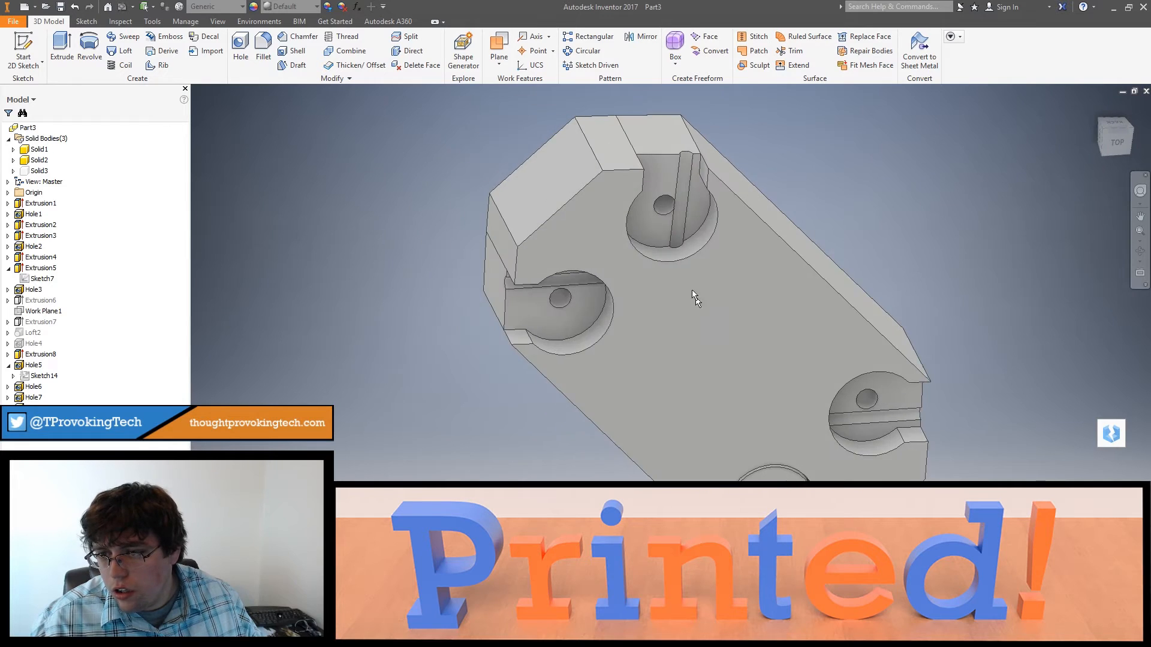
Step: Set the offset of Hole7's center point from the adjacent vertical frame edge to 0.155 in and finish its sketch
click(644, 234)
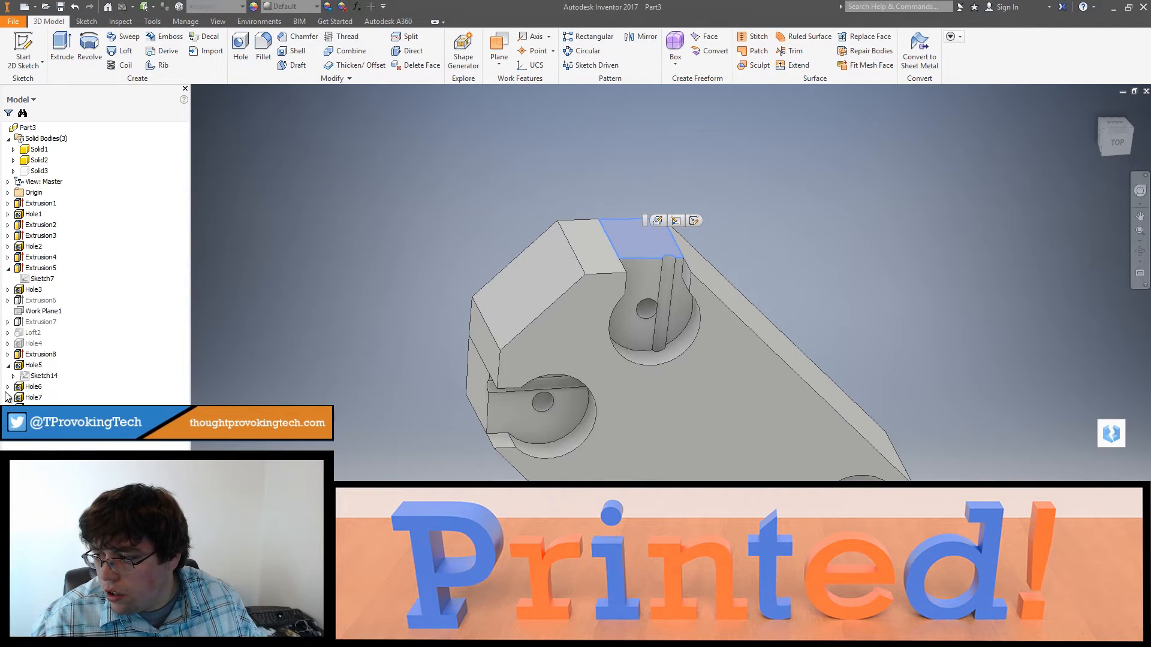
click(721, 247)
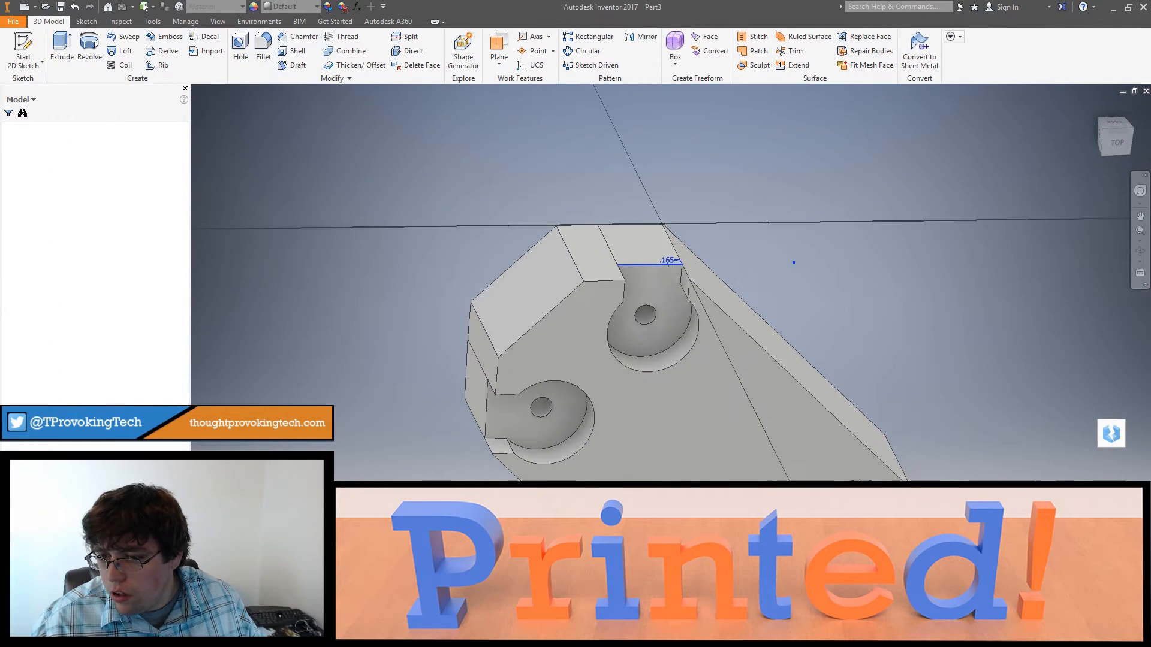
scroll(636, 323, up, 5)
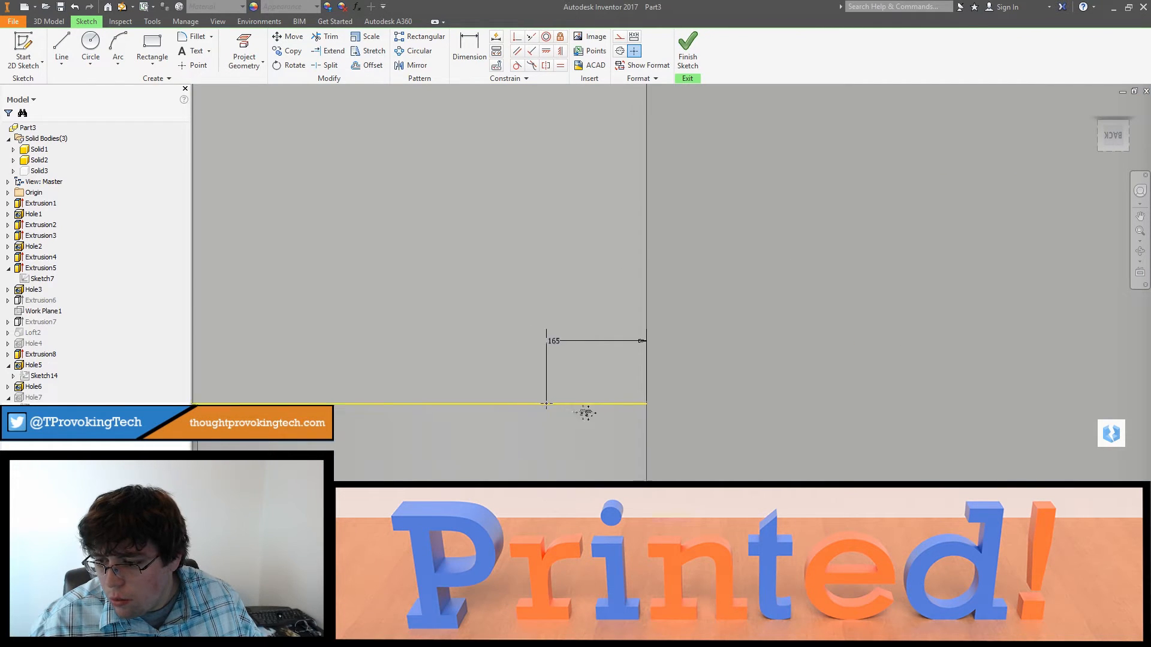
double_click(600, 346)
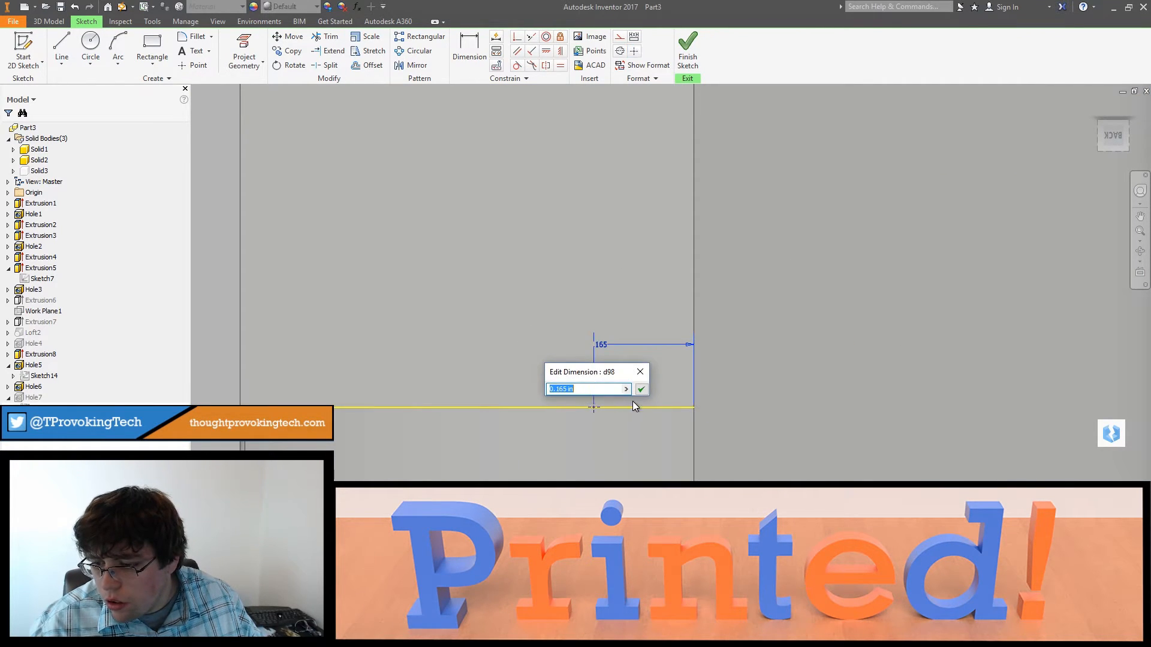
click(640, 390)
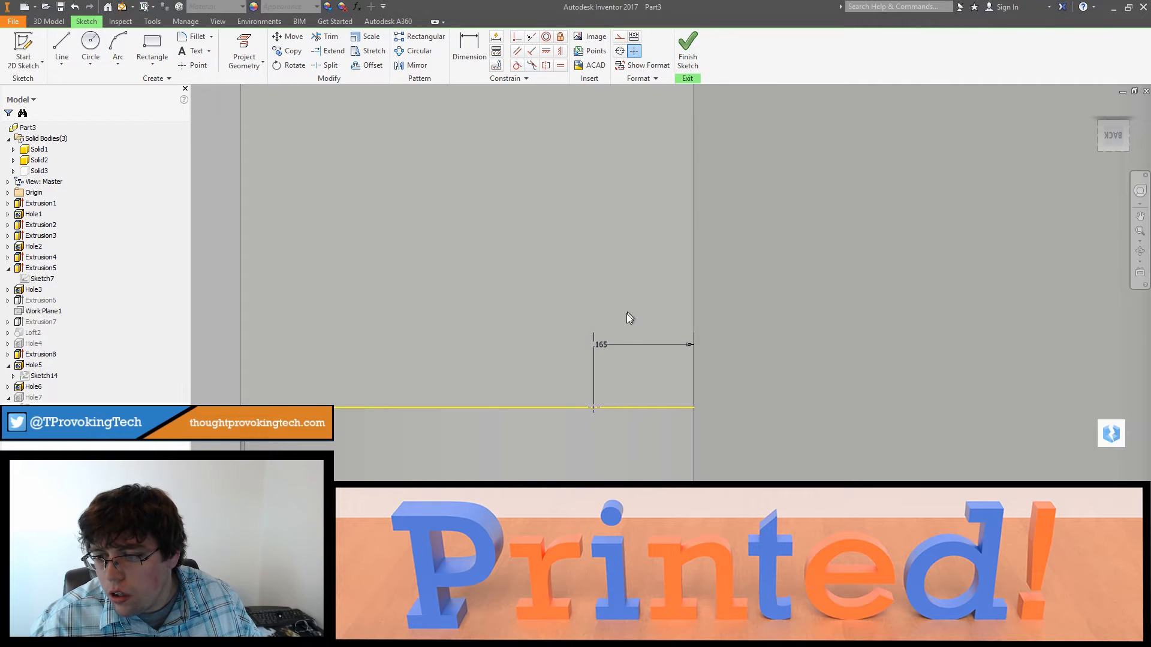
double_click(602, 346)
text(0.155)
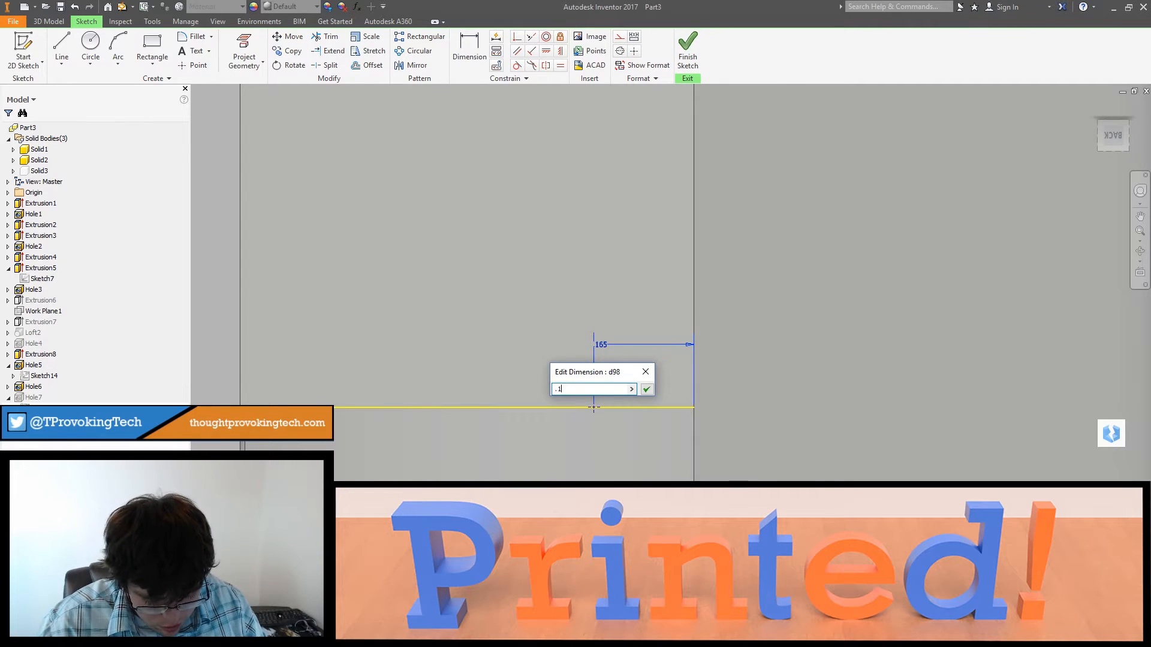
key(Return)
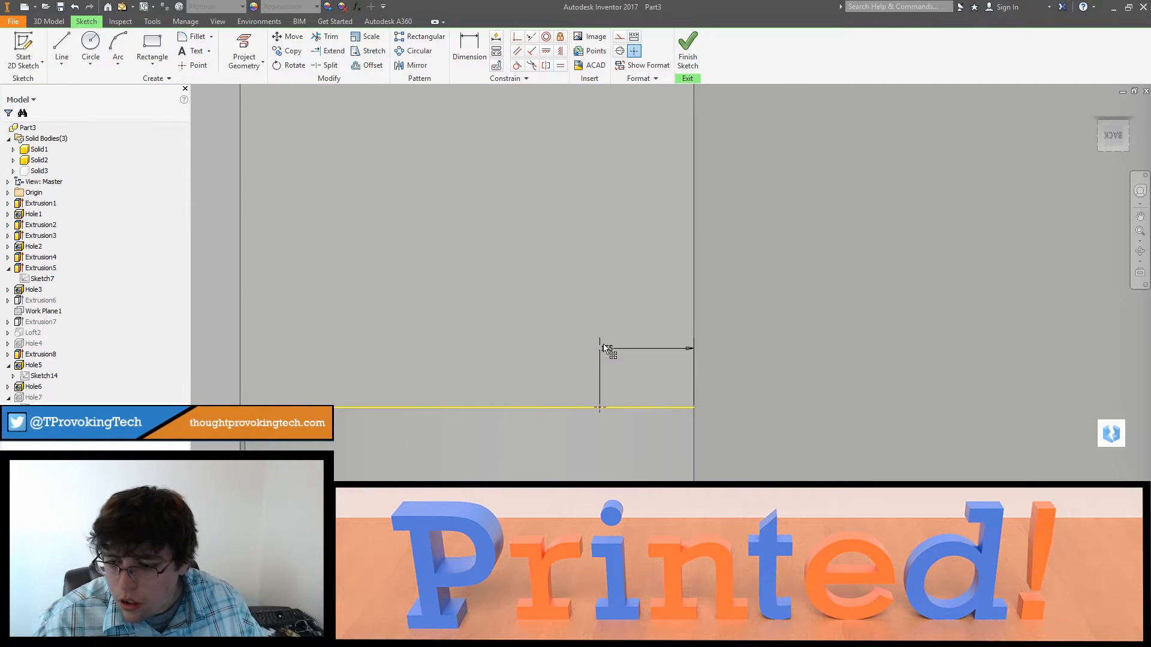
click(688, 60)
Step: Set Hole7's center-point offset from the adjacent vertical frame edge to 0.145 in and finish its sketch
scroll(658, 318, up, 5)
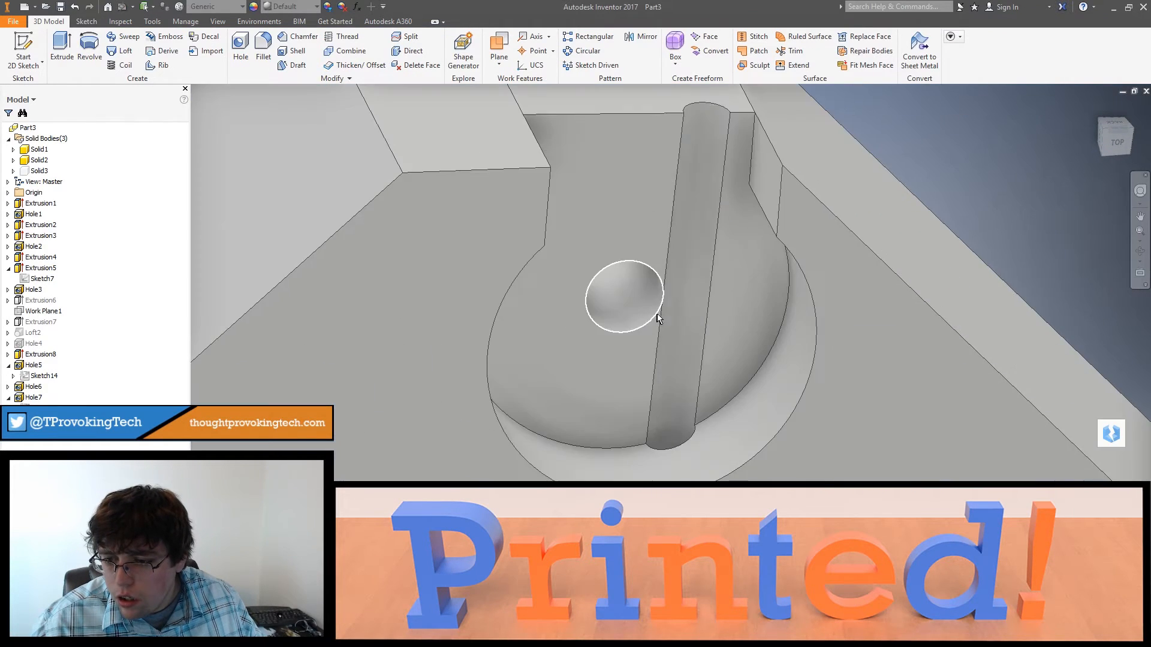
scroll(658, 318, up, 3)
shift+middle_drag(660, 327, 574, 344)
scroll(602, 293, down, 5)
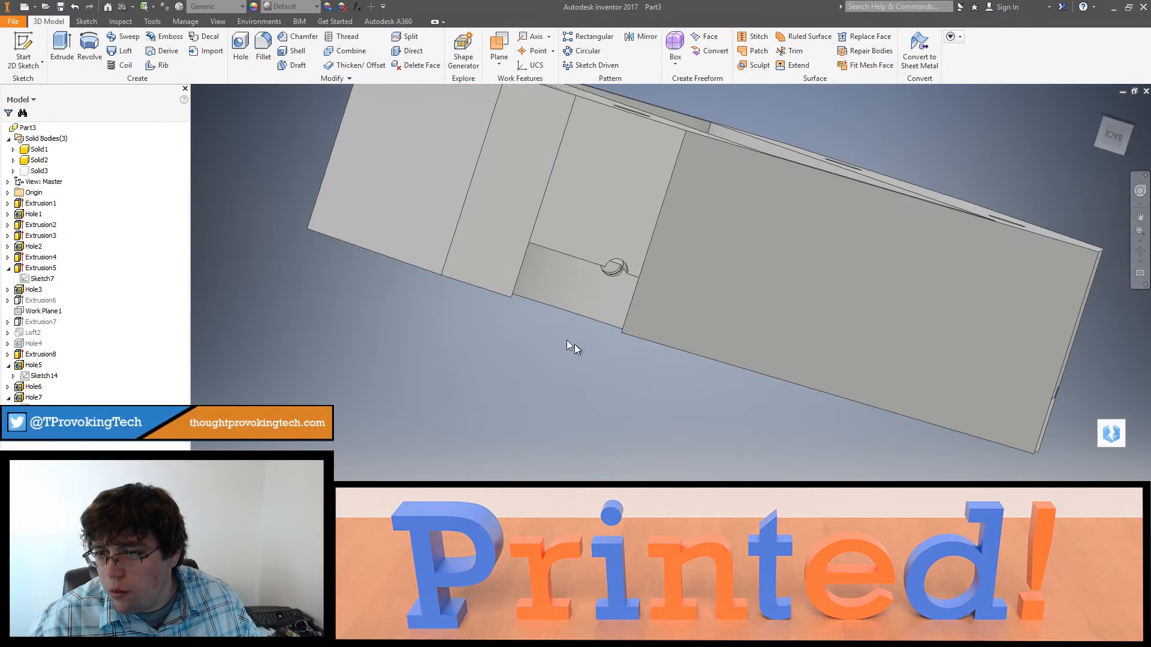
double_click(45, 409)
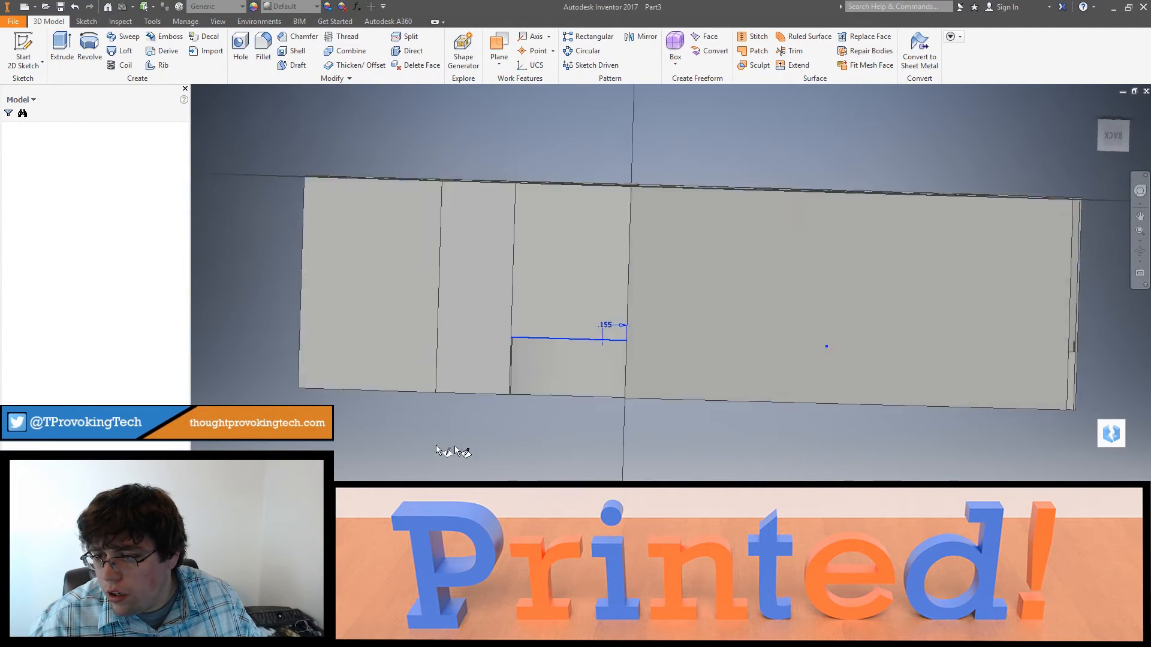
double_click(607, 334)
text(1.4)
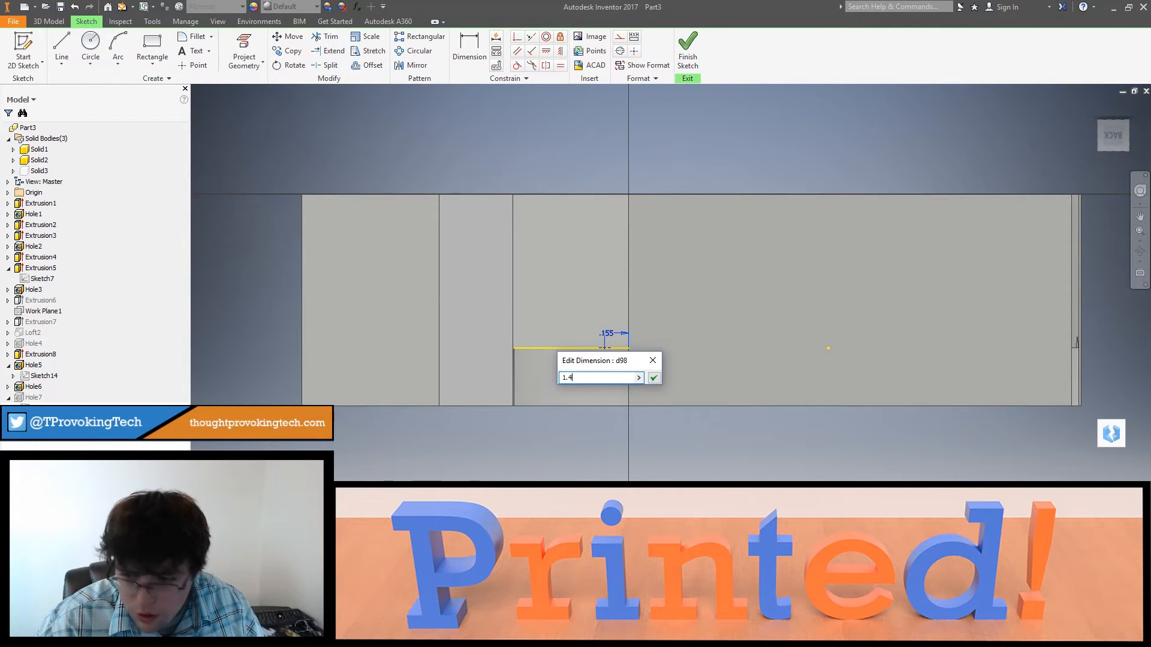
key(Return)
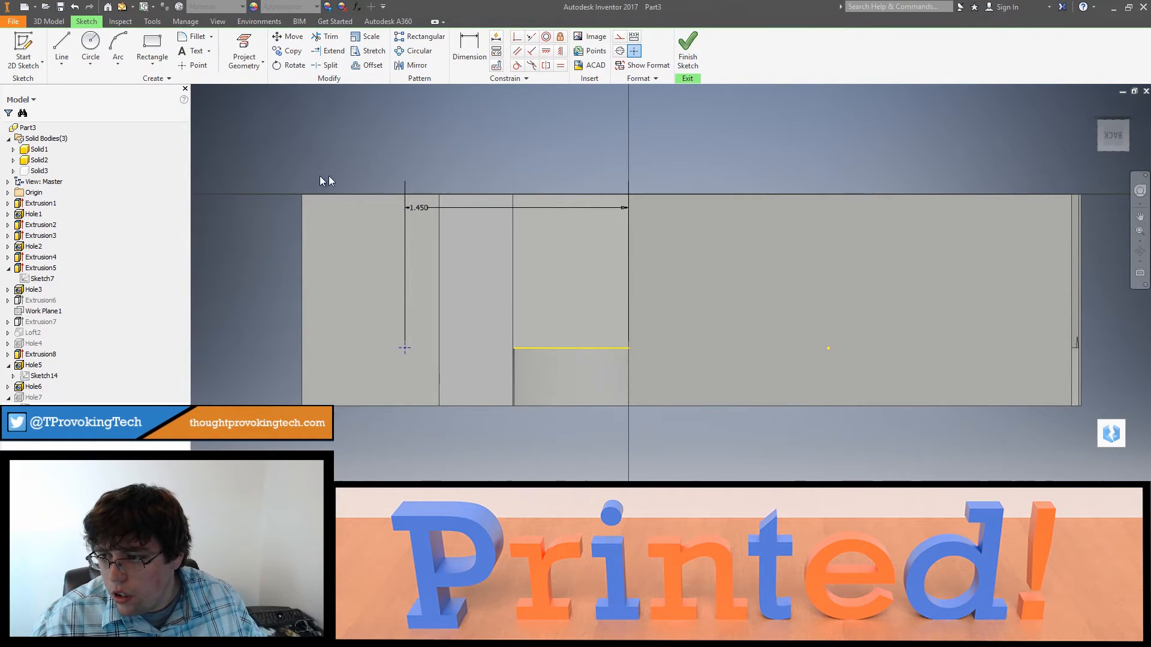
double_click(414, 210)
text(.1)
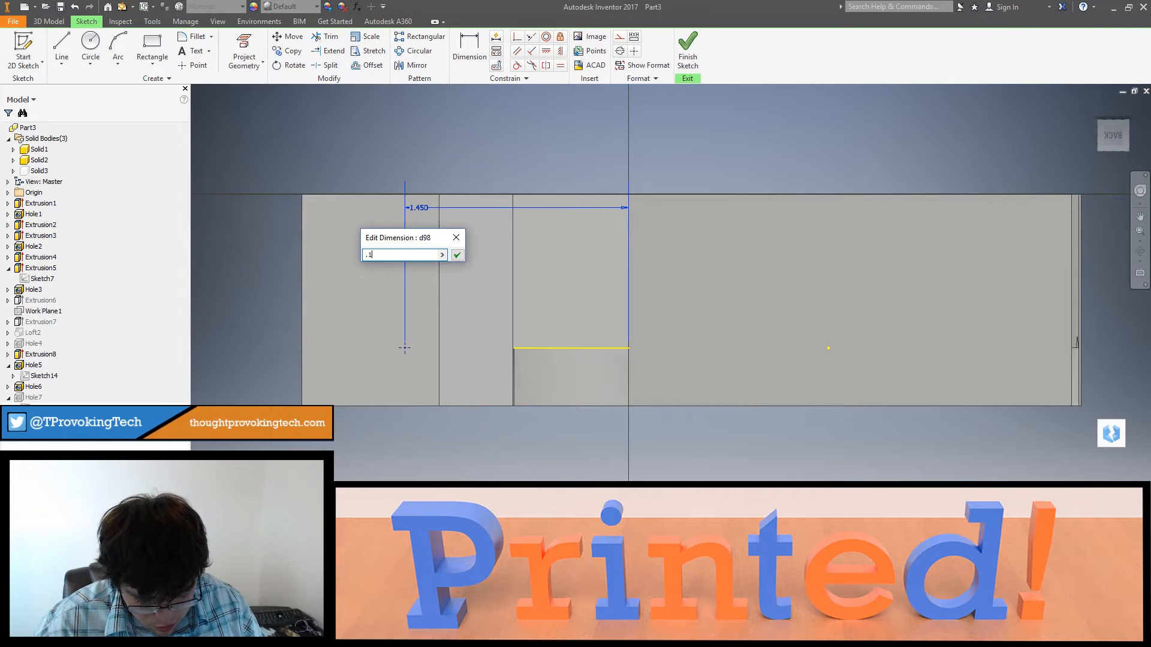
text(45)
key(Return)
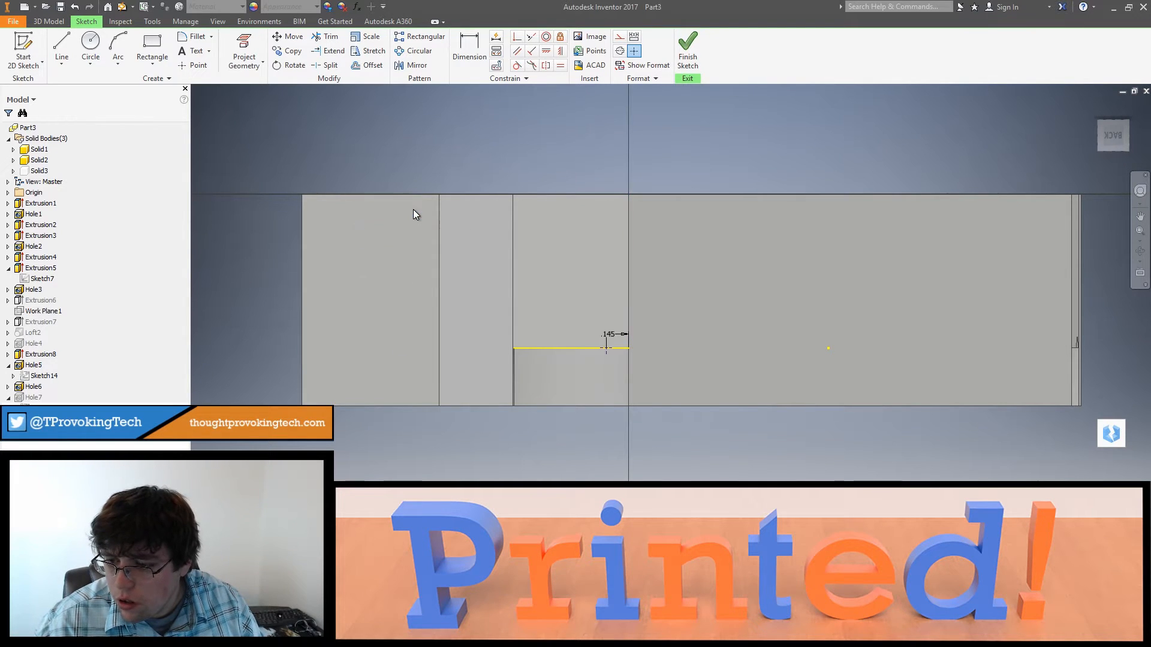
click(688, 48)
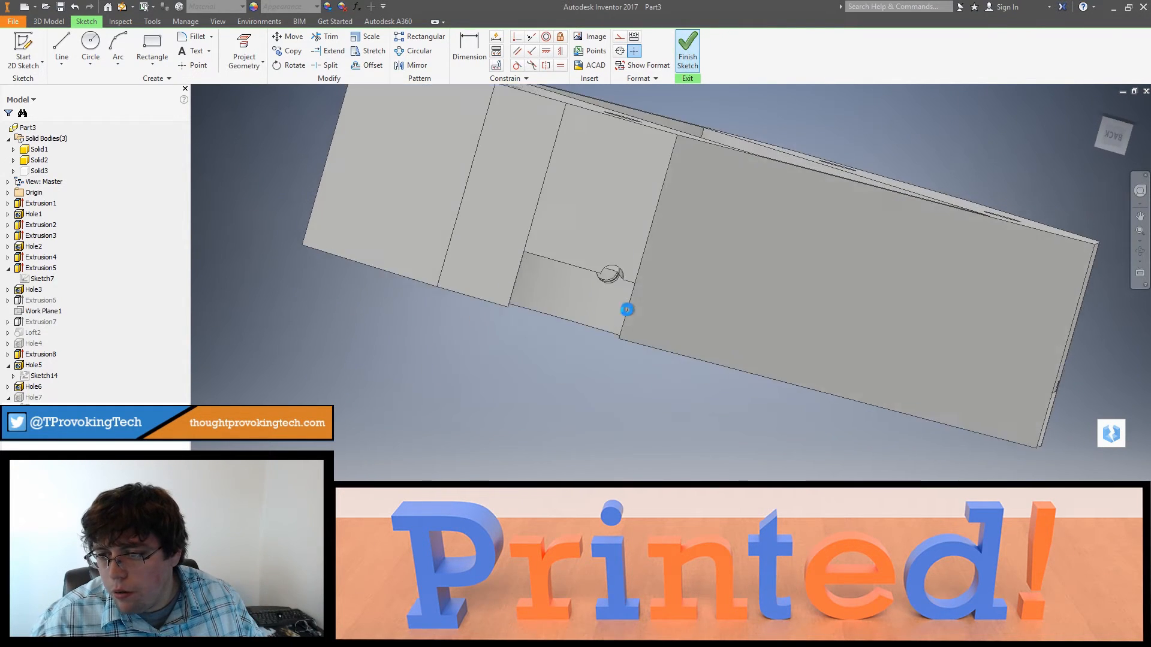
Step: Make the cover body (Solid3) visible and review the complete model with arm, frame and cover
shift+middle_drag(662, 255, 640, 354)
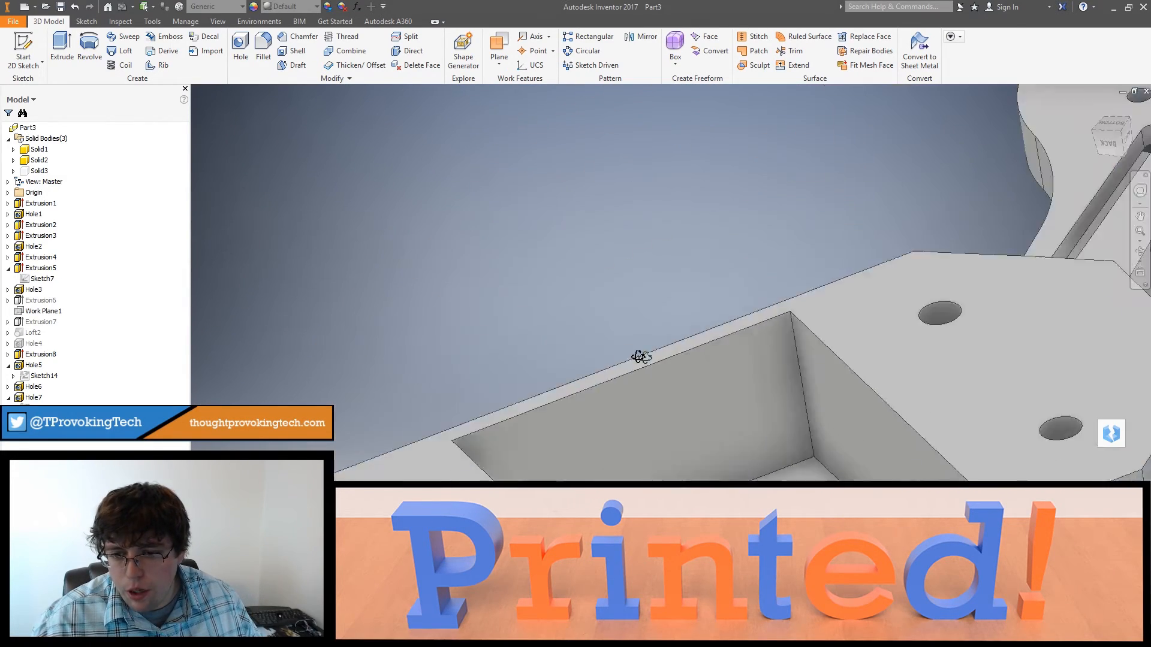
shift+middle_drag(711, 440, 555, 307)
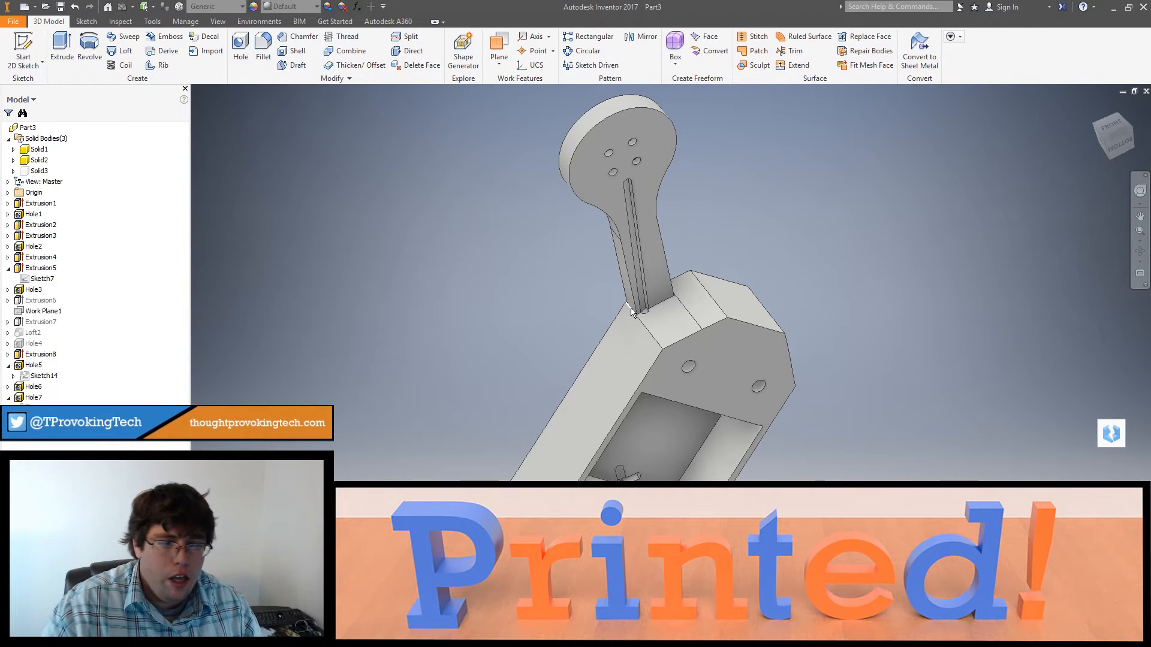
mouse_move(632, 312)
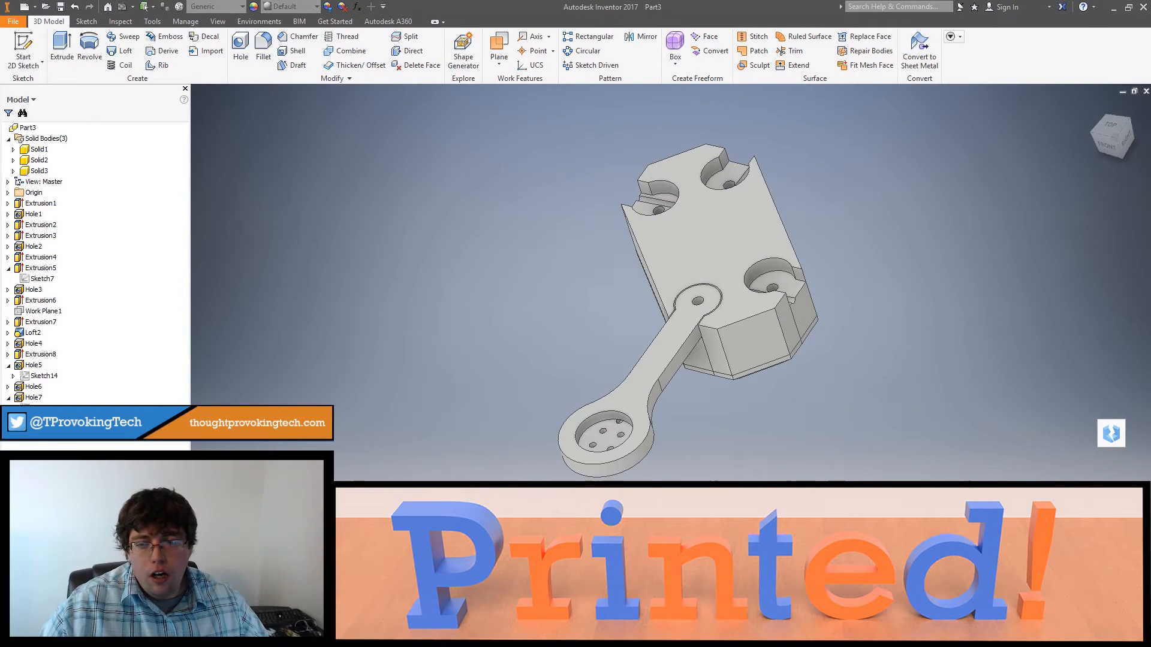
shift+middle_drag(809, 469, 802, 432)
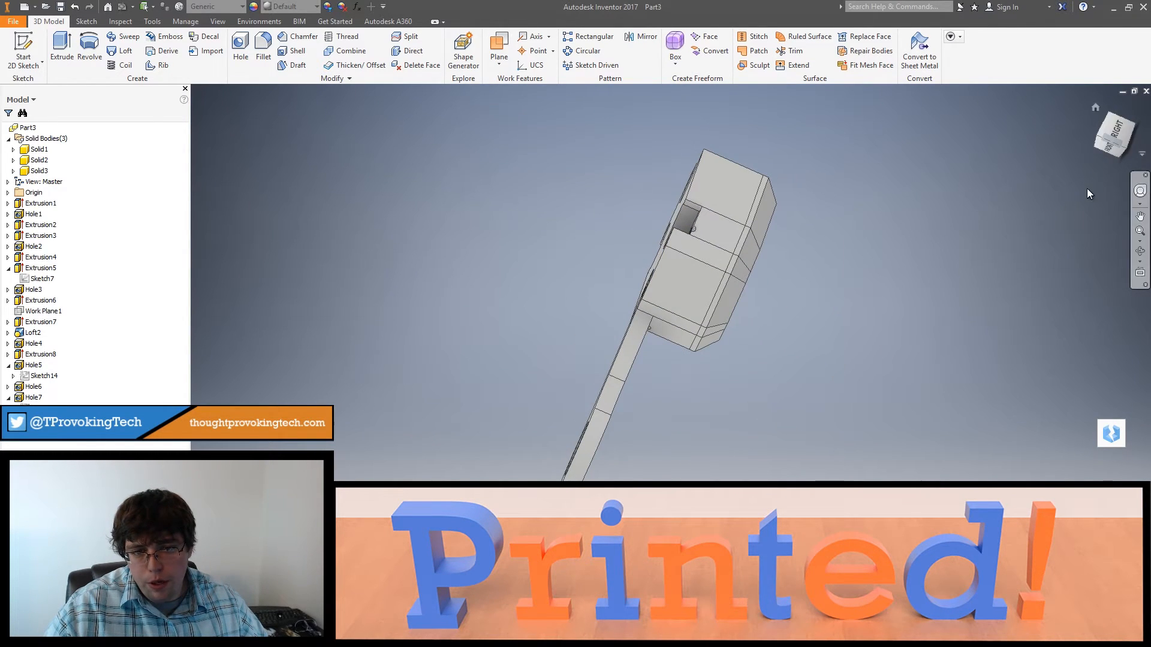
Step: Examine the complete model from below, the side and above, checking the cover, the arm joint, the sockets and their channels
shift+middle_drag(707, 273, 713, 324)
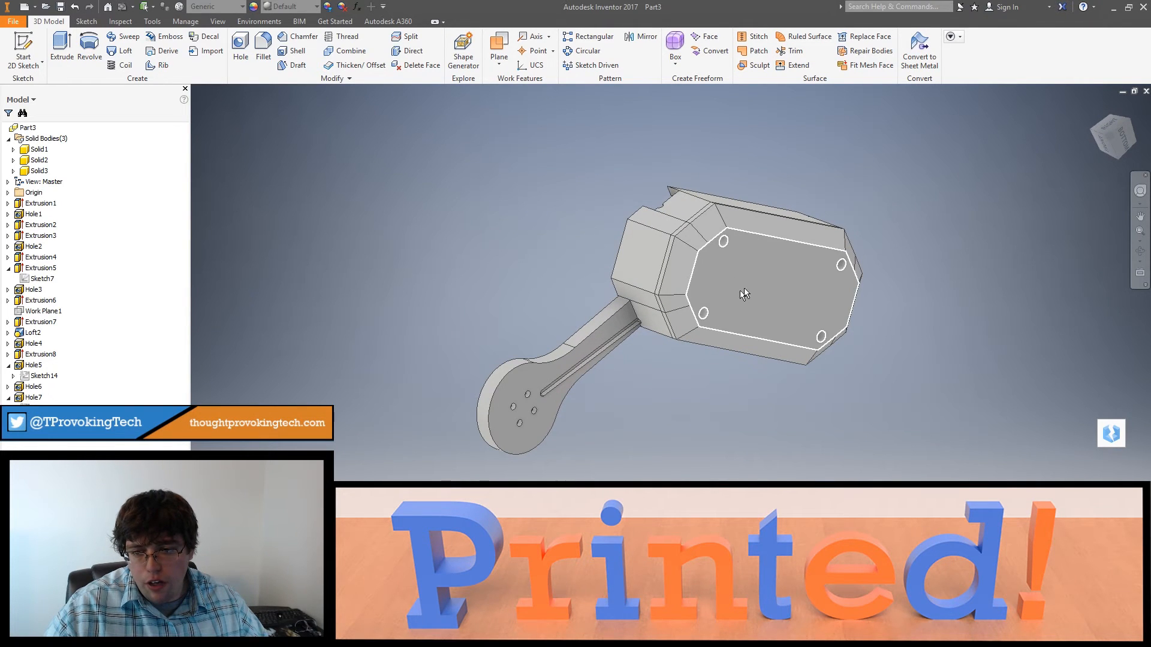
click(1111, 123)
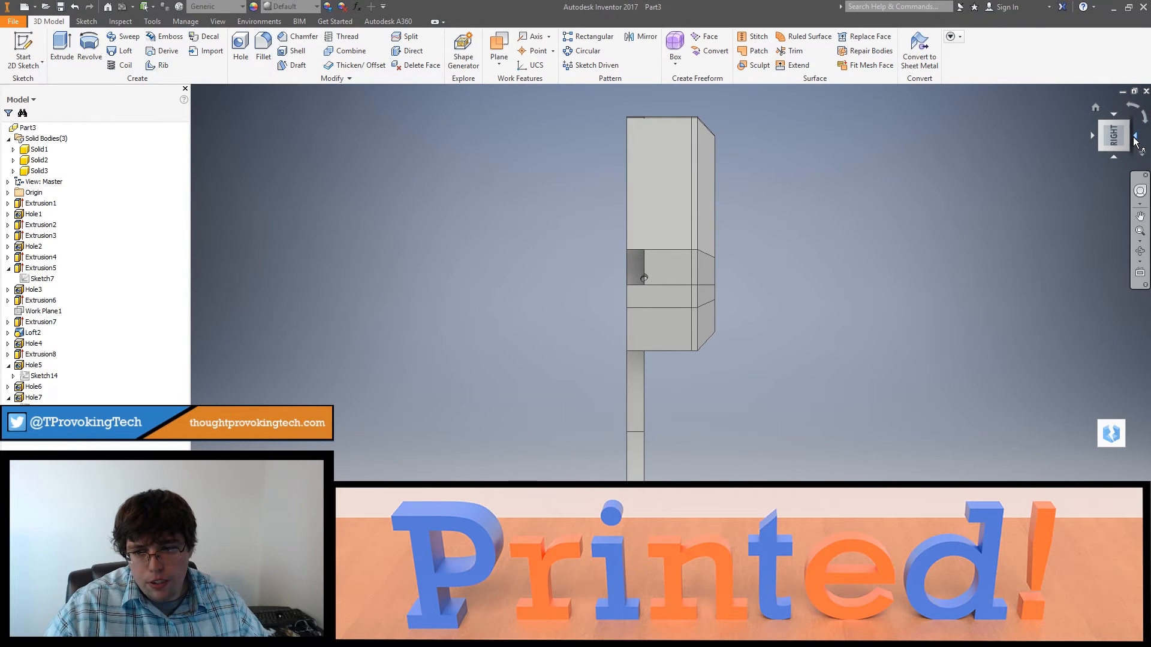
click(1134, 138)
shift+middle_drag(965, 273, 735, 314)
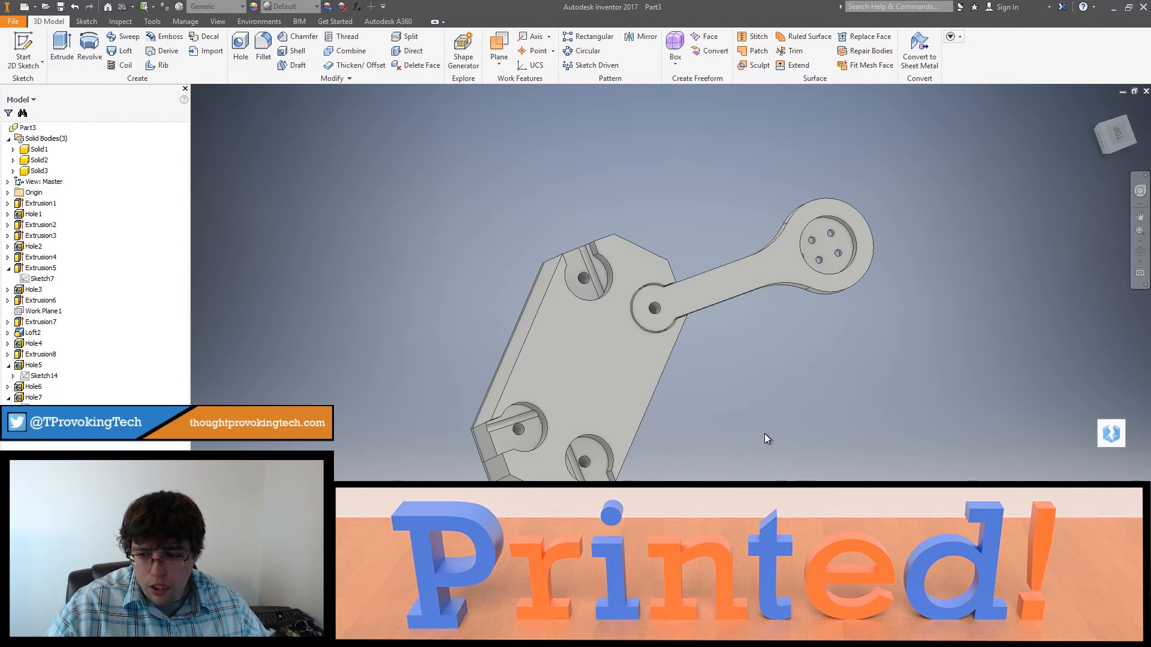
shift+middle_drag(743, 457, 730, 409)
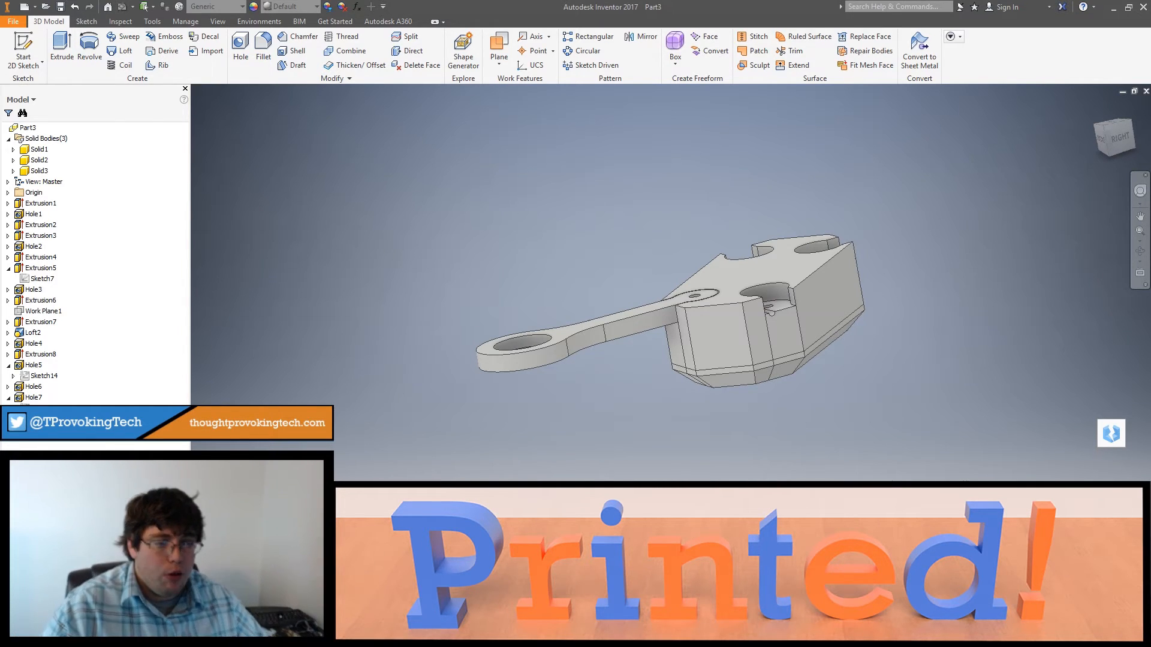
mouse_move(686, 509)
shift+middle_down()
mouse_move(765, 480)
mouse_move(782, 493)
mouse_move(773, 509)
mouse_move(714, 481)
mouse_move(689, 485)
mouse_move(681, 503)
shift+middle_up()
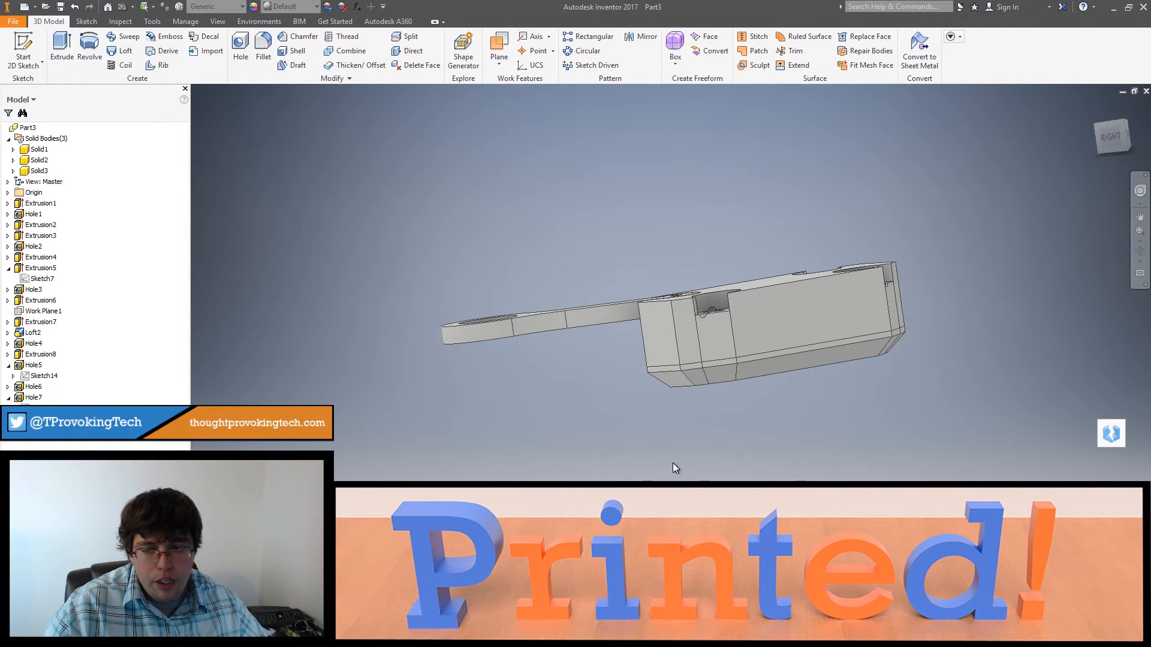
shift+middle_drag(673, 464, 782, 462)
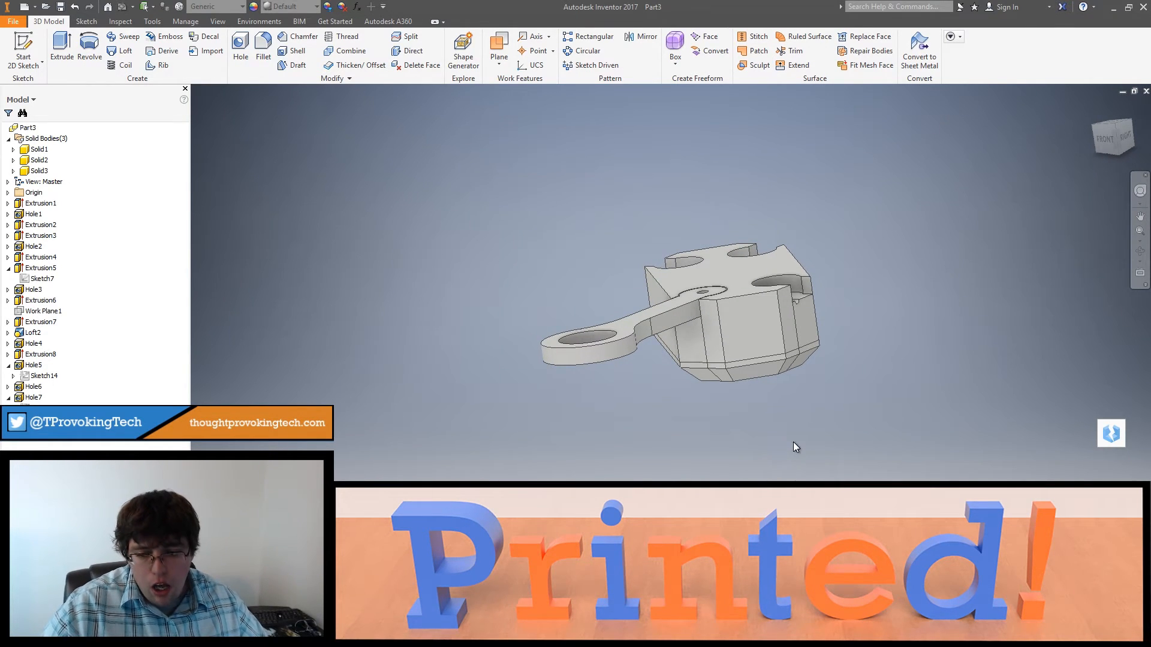
shift+middle_drag(793, 443, 686, 441)
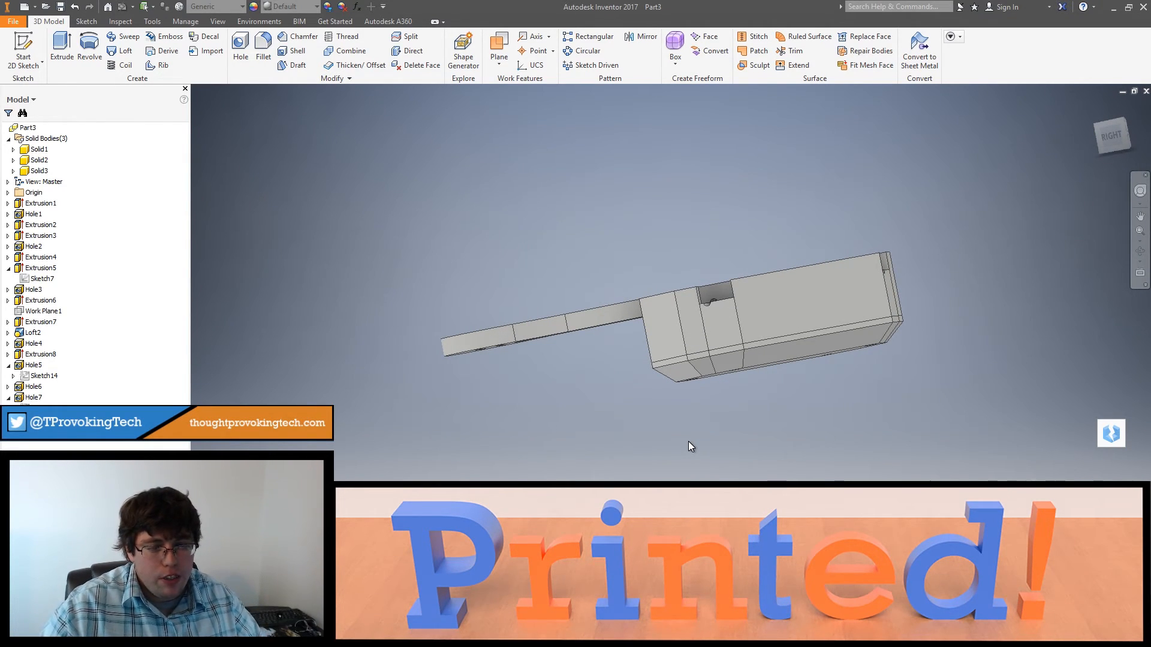
shift+middle_drag(727, 467, 760, 587)
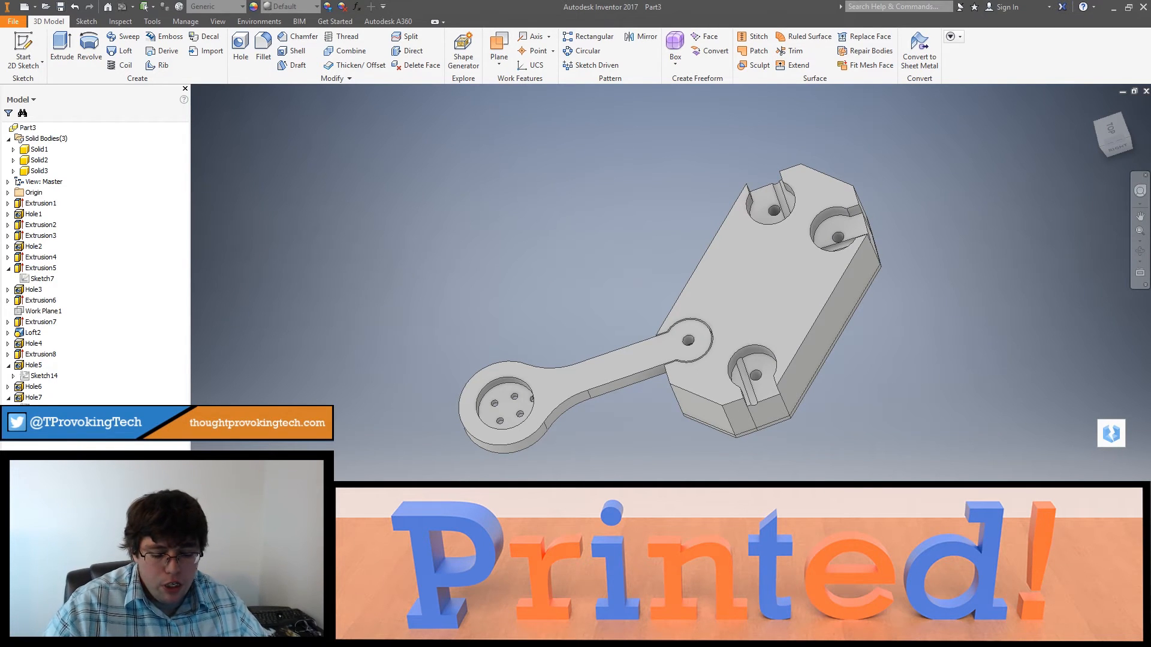
shift+middle_drag(760, 587, 824, 558)
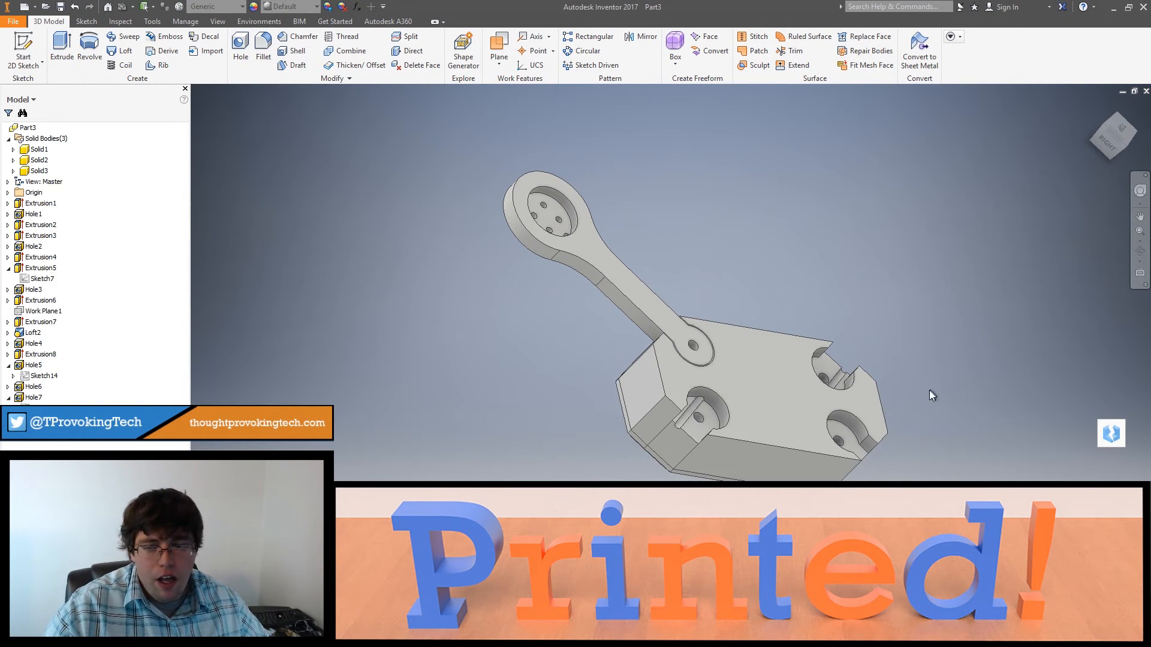
shift+middle_drag(929, 394, 943, 350)
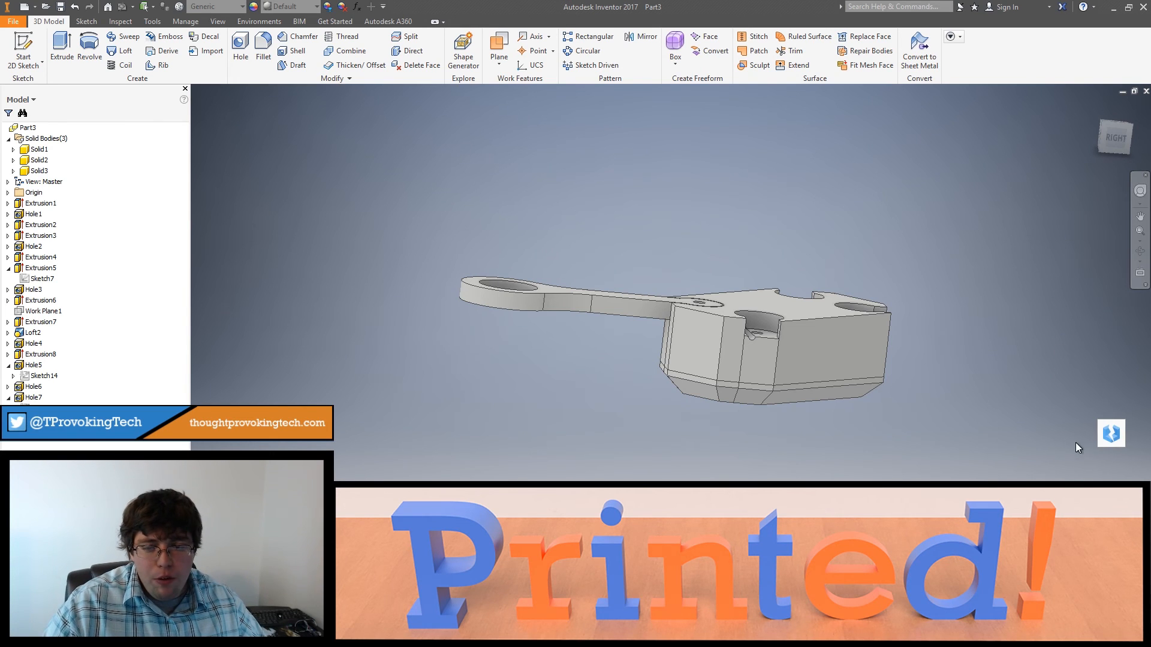
shift+middle_drag(1075, 442, 1108, 449)
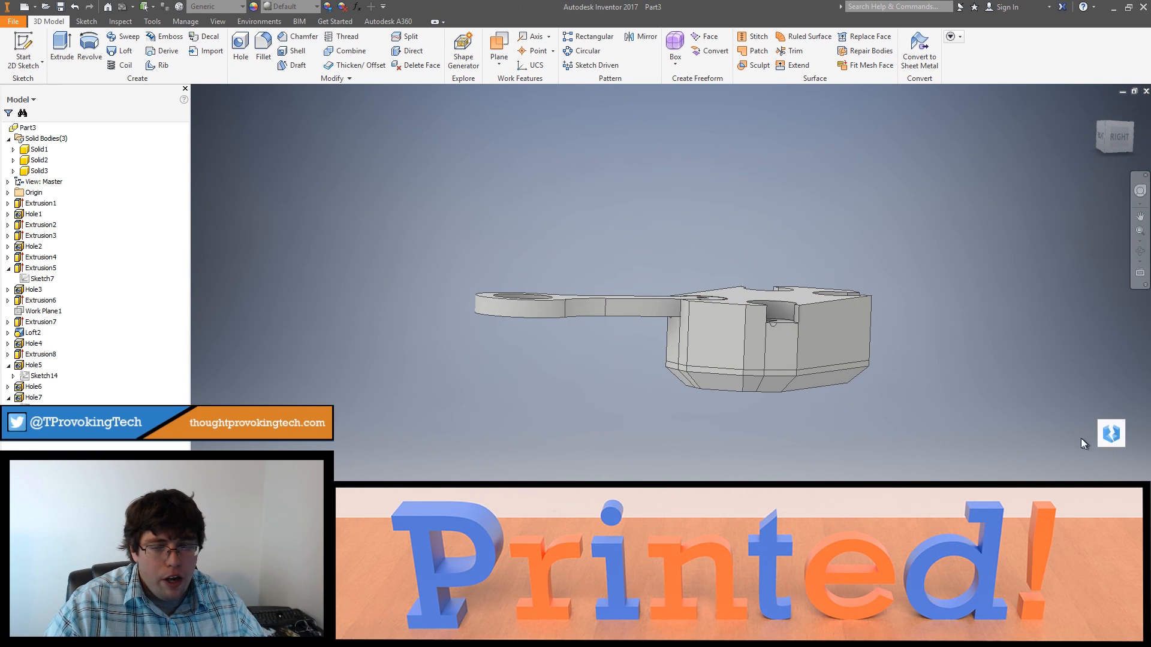
shift+middle_drag(908, 422, 973, 319)
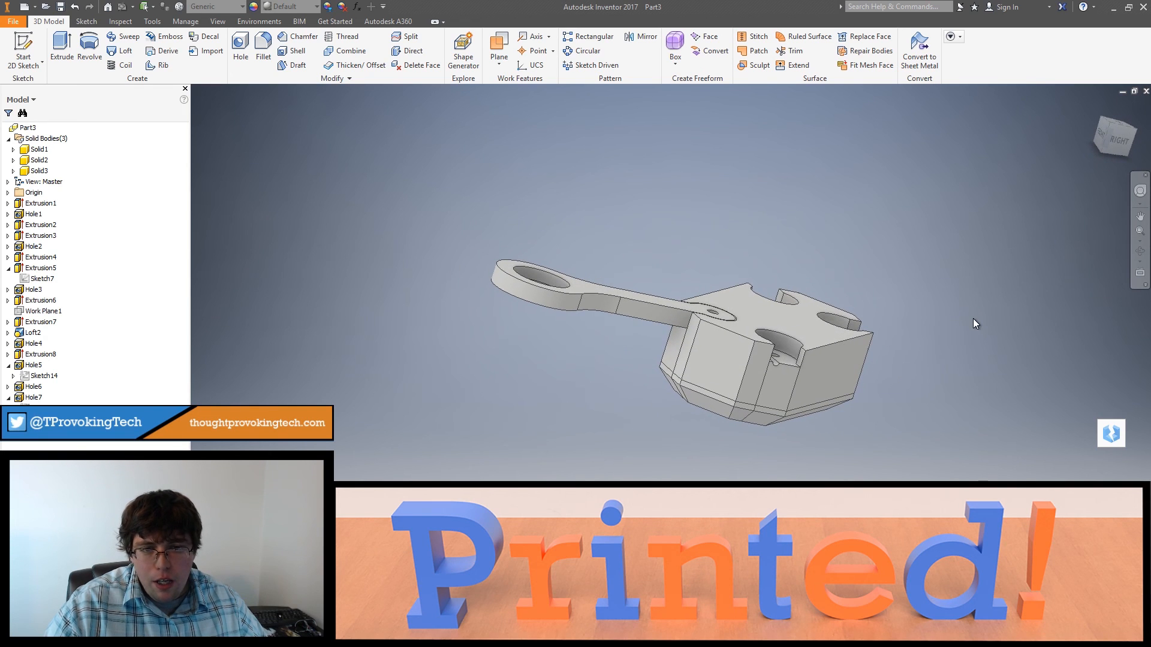